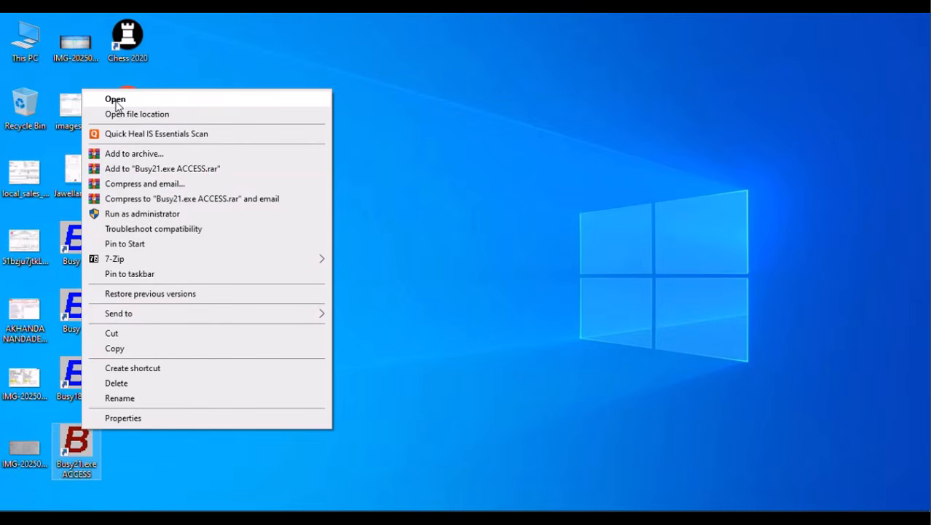
# Launch Busy 21 from its desktop shortcut and dismiss the demo-mode security warning.
pyautogui.click(135, 216)
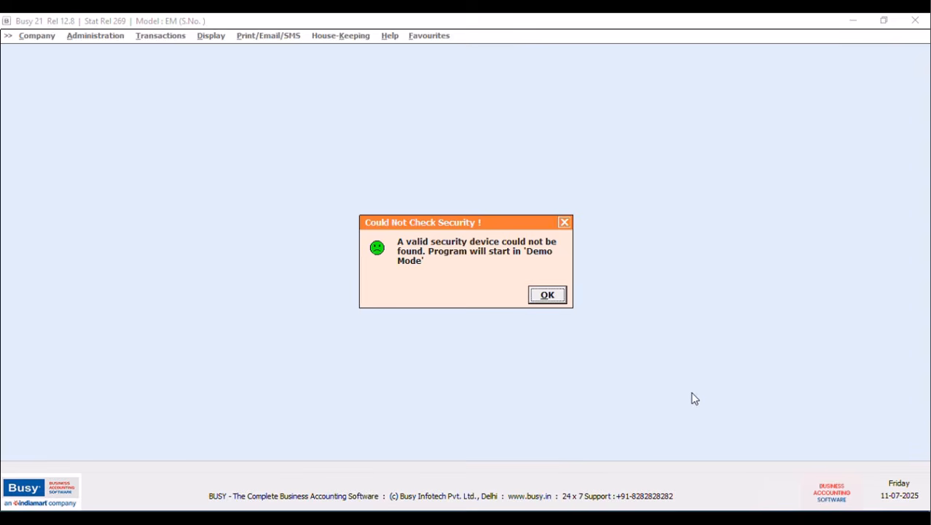
pyautogui.click(548, 296)
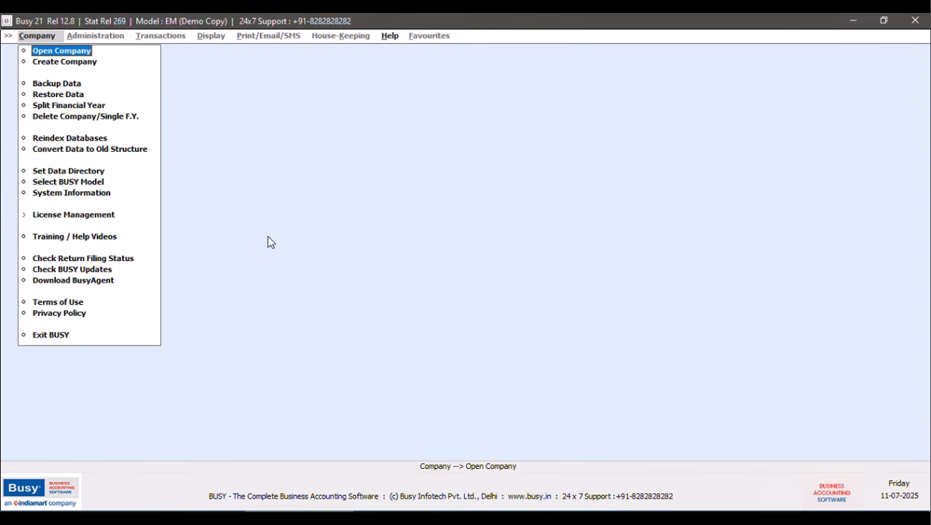
# Start a new company named 'Bhavani Car Care Center' and move on to its address.
pyautogui.click(53, 62)
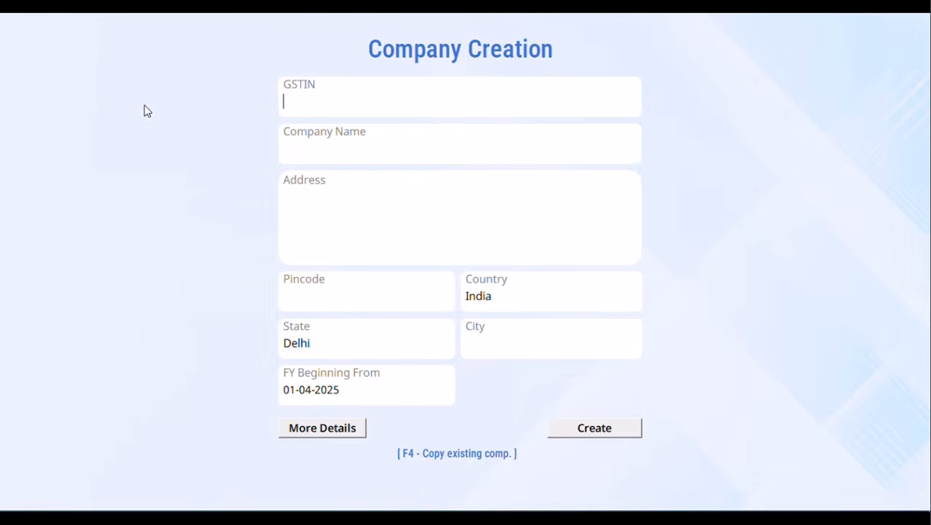
pyautogui.click(329, 145)
pyautogui.write('Bhavani Car Re')
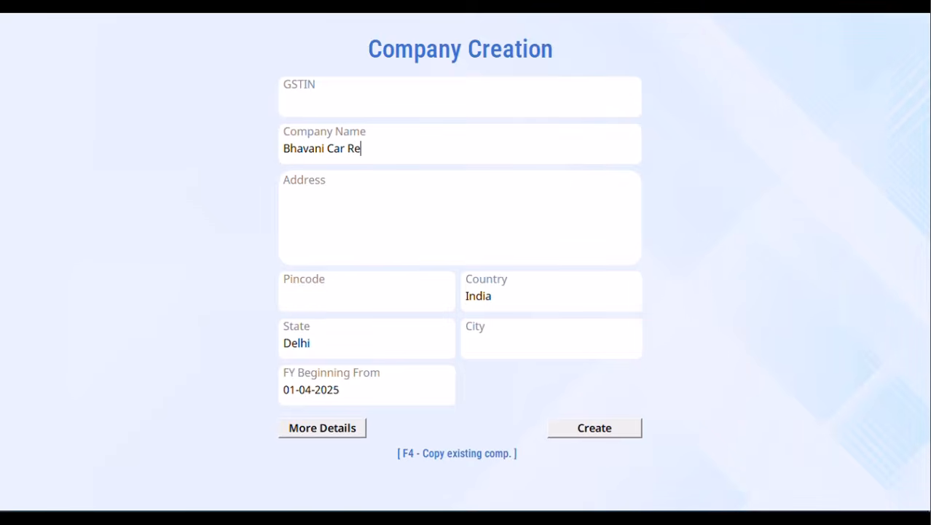
pyautogui.write('pair &')
pyautogui.press('BackSpace')
pyautogui.press('BackSpace')
pyautogui.press('BackSpace')
pyautogui.press('BackSpace')
pyautogui.press('BackSpace')
pyautogui.press('BackSpace')
pyautogui.press('BackSpace')
pyautogui.press('BackSpace')
pyautogui.write('Care Center')
pyautogui.click(319, 201)
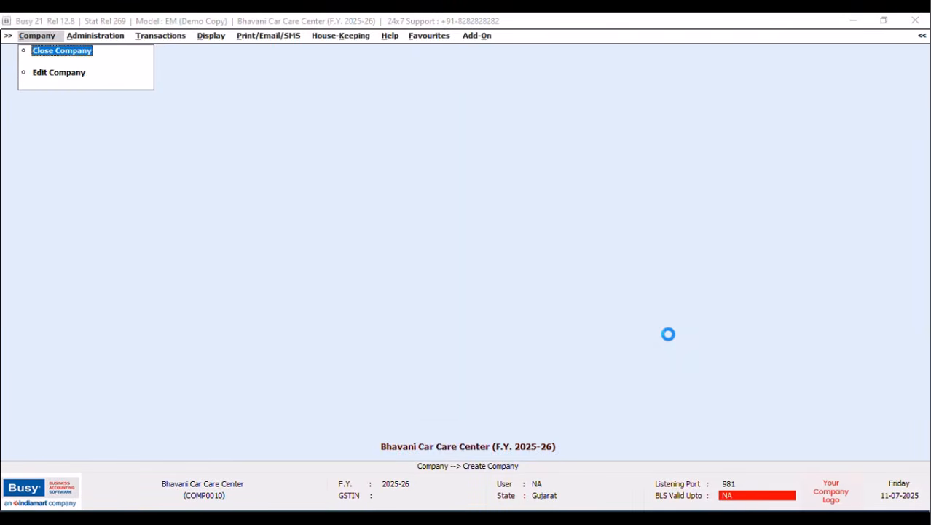
# Confirm the new company and open its GST/VAT feature settings.
pyautogui.press('Return')
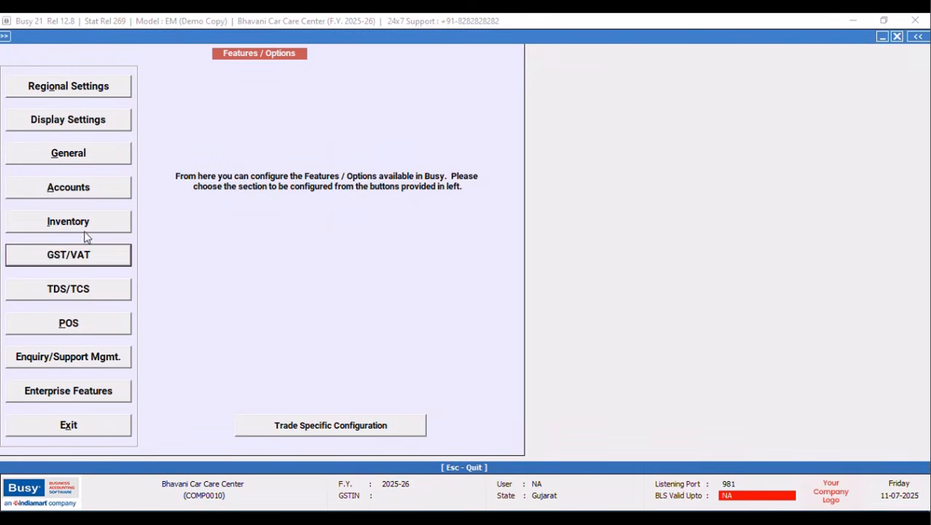
pyautogui.click(85, 425)
pyautogui.click(117, 62)
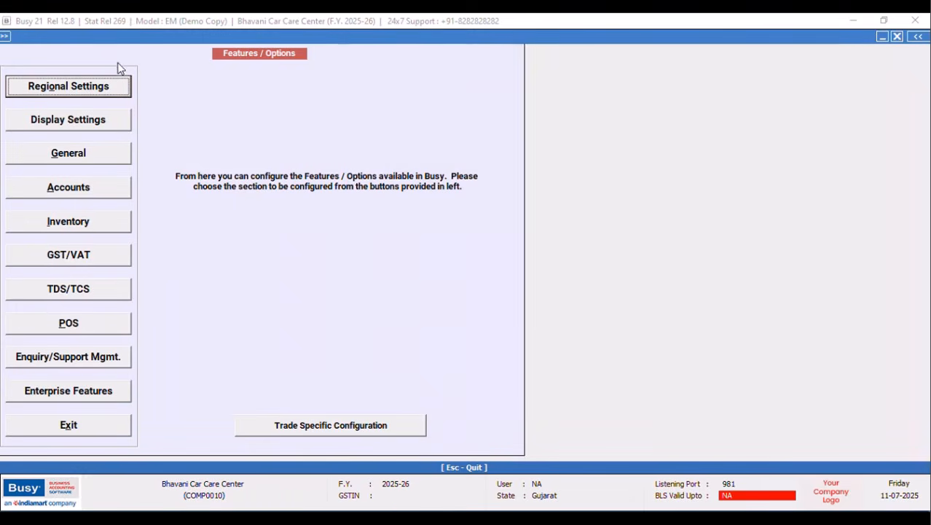
pyautogui.click(61, 249)
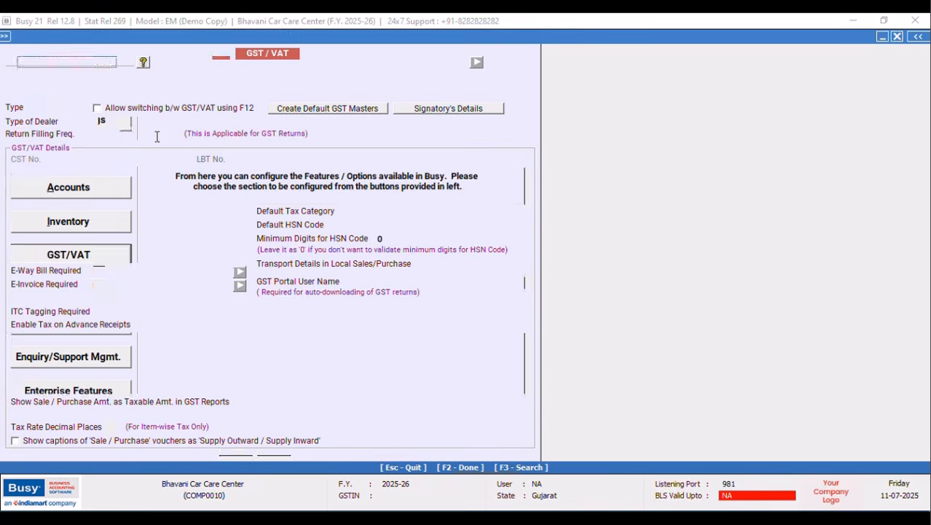
# Set the dealer type to Composition with an 18% tax rate and save.
pyautogui.click(156, 135)
pyautogui.click(126, 122)
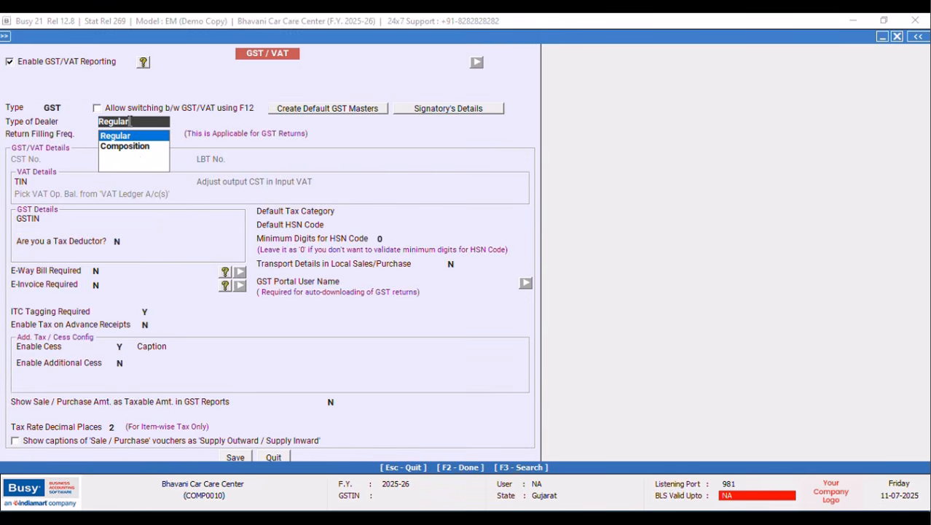
pyautogui.click(133, 152)
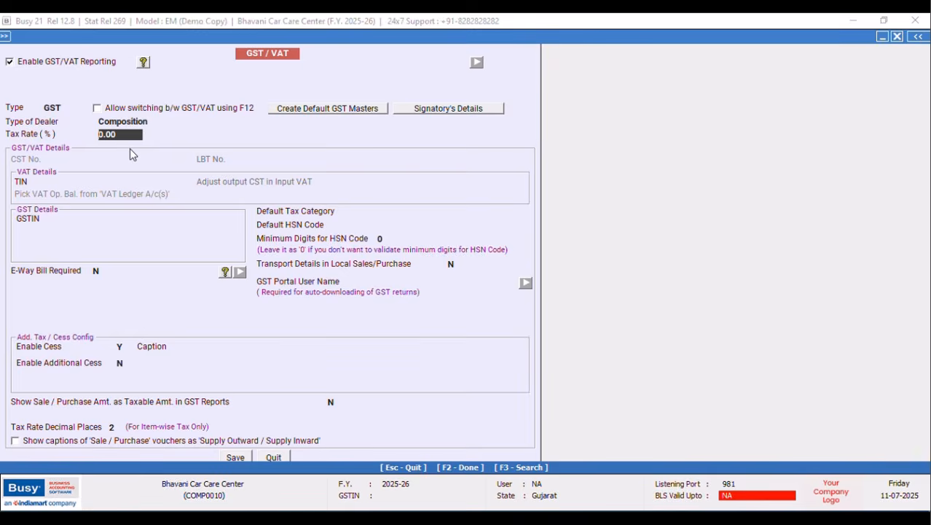
pyautogui.write('18')
pyautogui.press('Return')
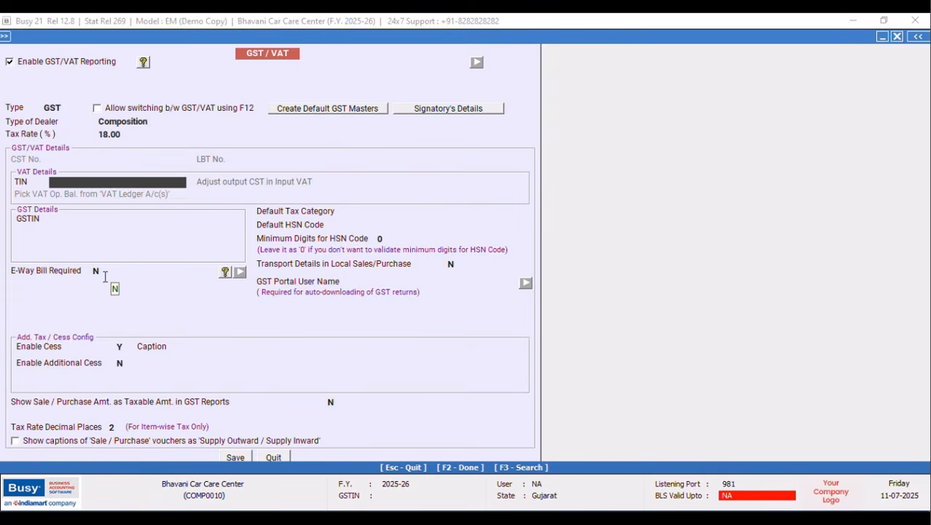
pyautogui.click(235, 457)
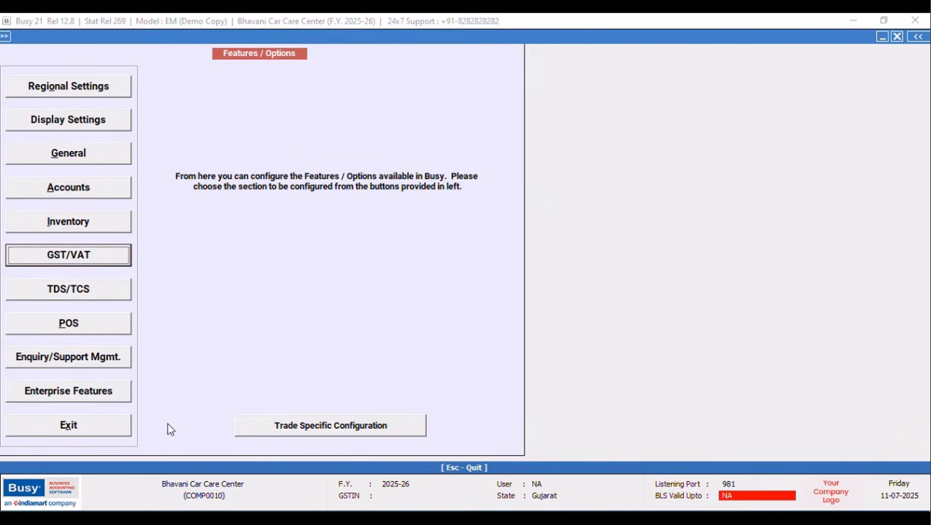
pyautogui.click(93, 426)
pyautogui.click(71, 51)
# Enable Maintain Sub Ledgers, Bank Instrument Details and Post Dated Cheques in Accounts options, then save.
pyautogui.doubleClick(100, 52)
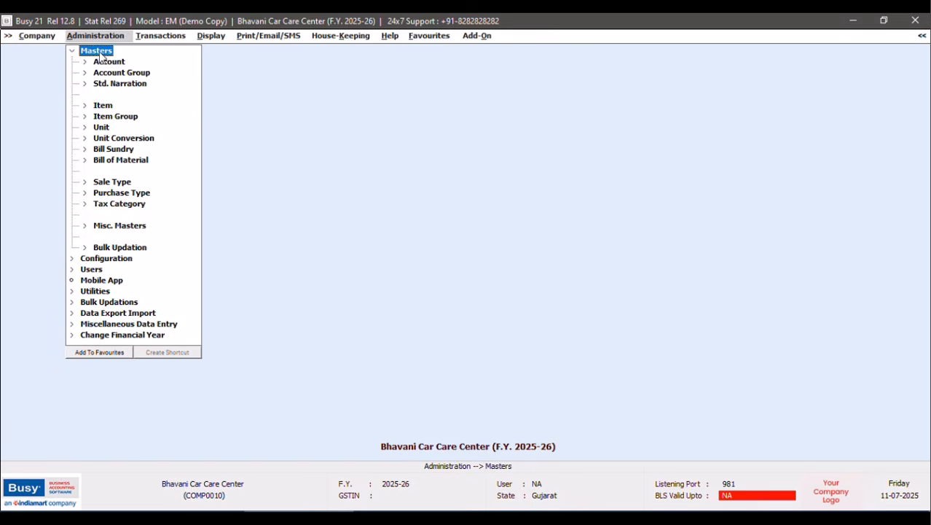
pyautogui.click(71, 51)
pyautogui.click(111, 62)
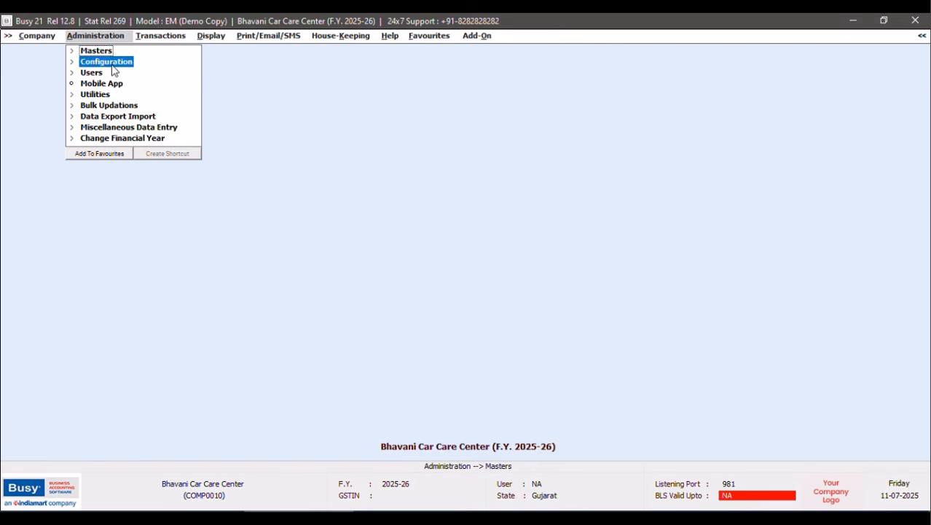
pyautogui.click(114, 66)
pyautogui.doubleClick(148, 64)
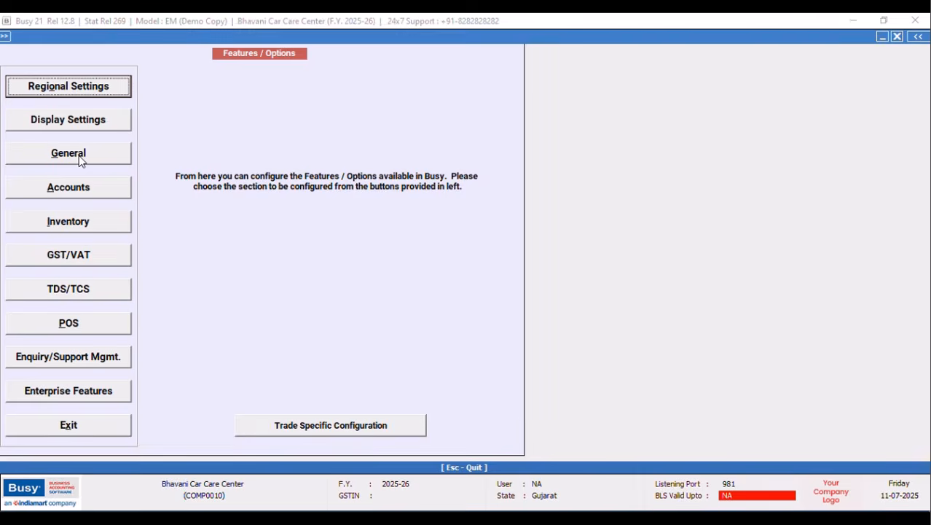
pyautogui.click(68, 187)
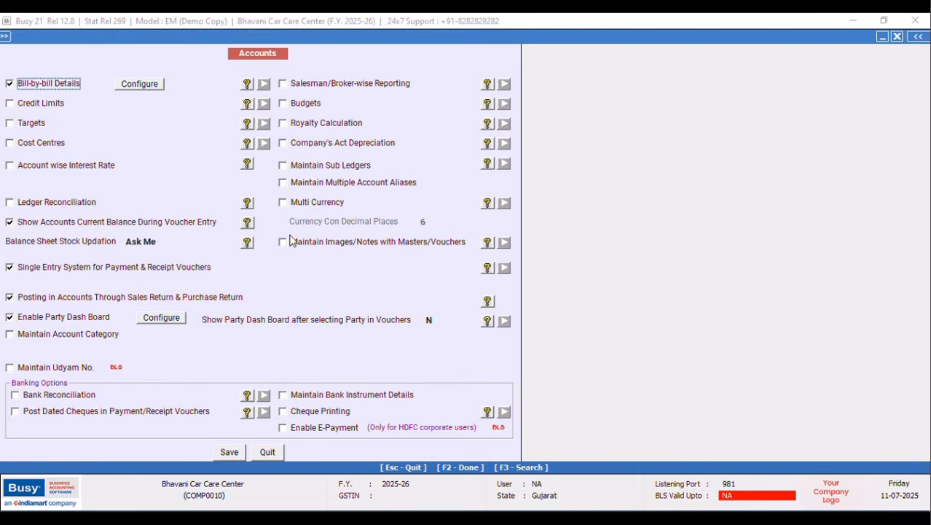
pyautogui.click(283, 165)
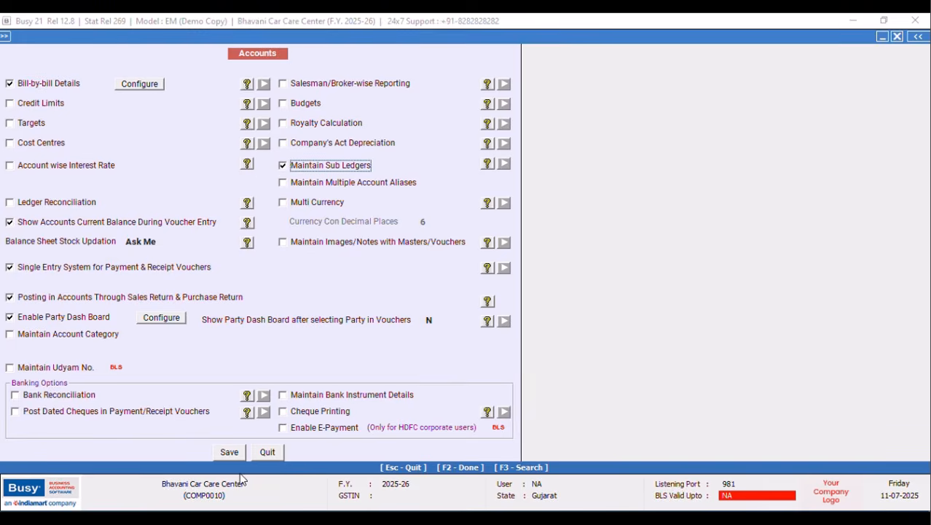
pyautogui.click(283, 394)
pyautogui.click(17, 413)
pyautogui.click(230, 454)
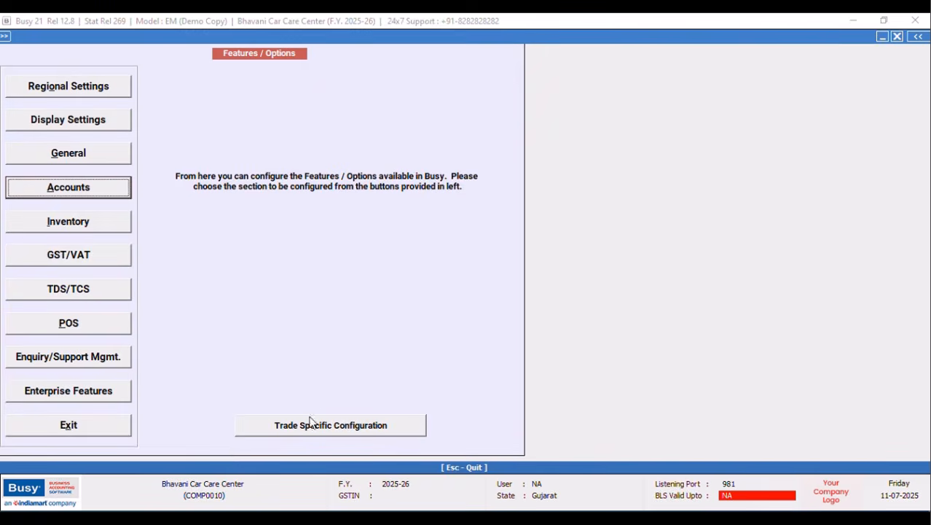
pyautogui.click(104, 435)
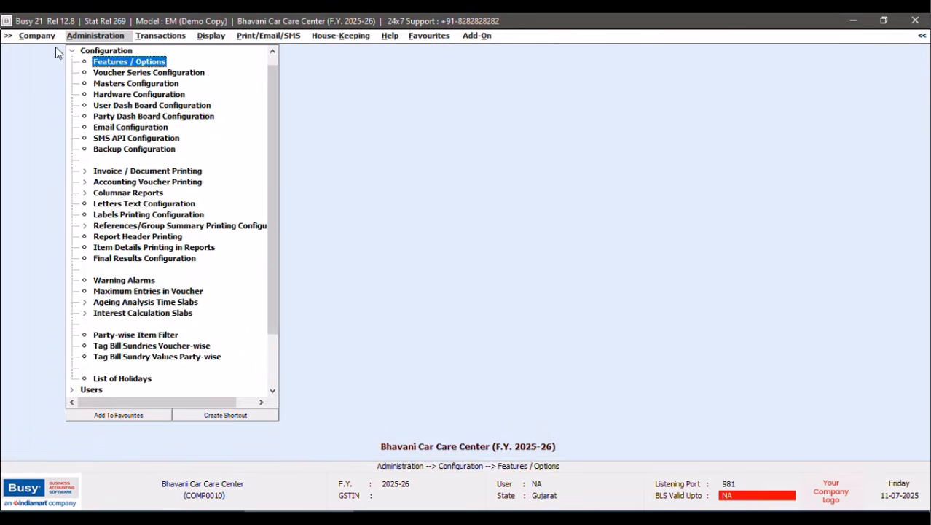
pyautogui.click(71, 52)
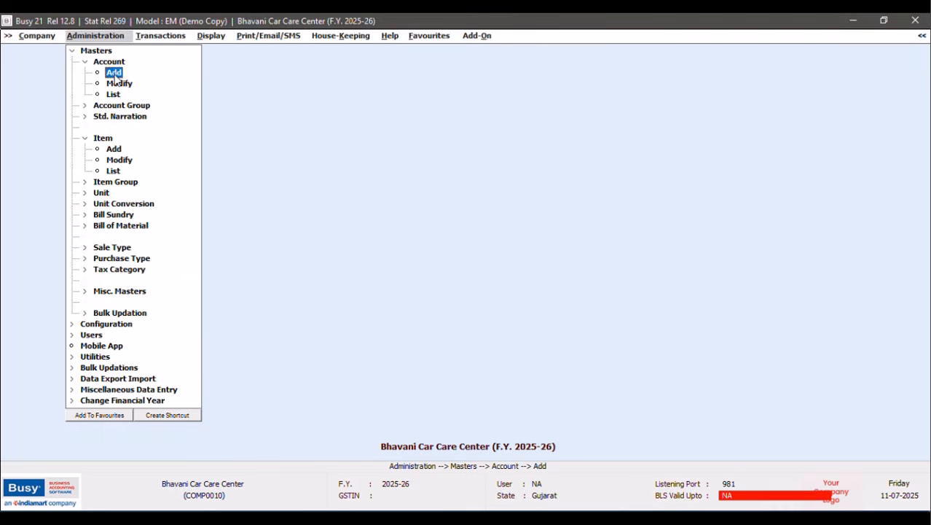
# Create a new General Ledger account for the customer under Sundry Debtors.
pyautogui.click(115, 73)
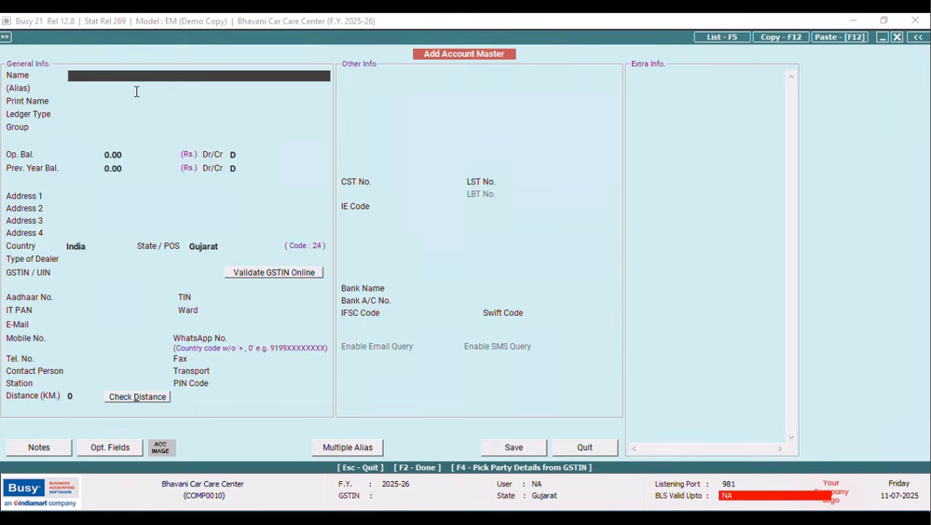
pyautogui.press('capslock')
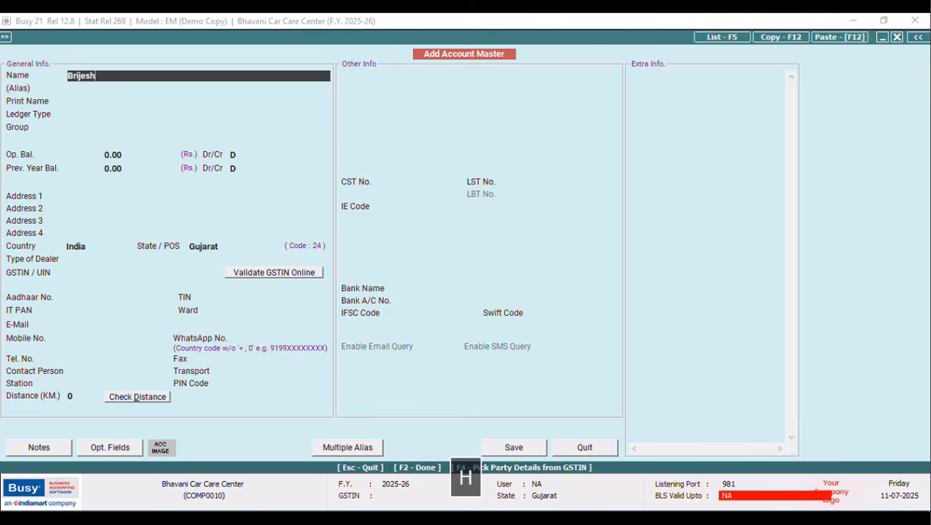
pyautogui.press('capslock')
pyautogui.press('Tab')
pyautogui.press('Return')
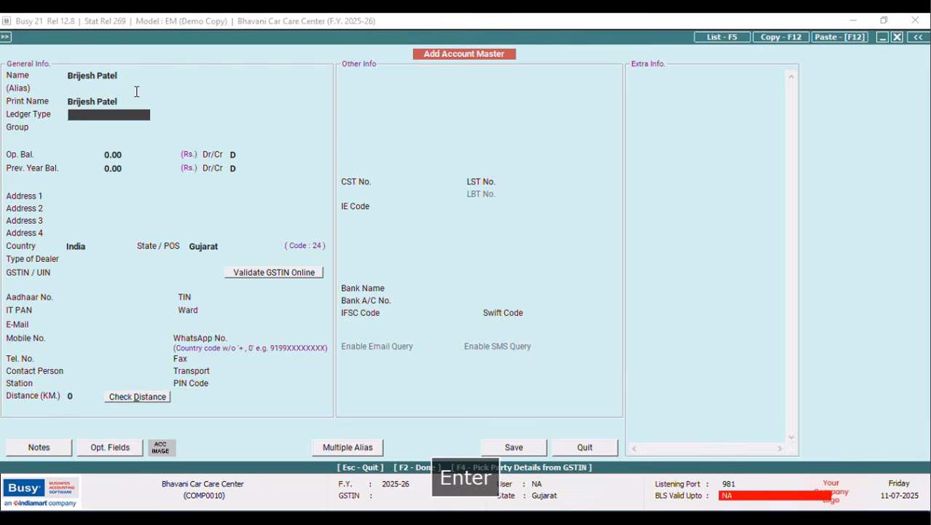
pyautogui.write('g')
pyautogui.press('Tab')
pyautogui.press('Return')
pyautogui.write('sun')
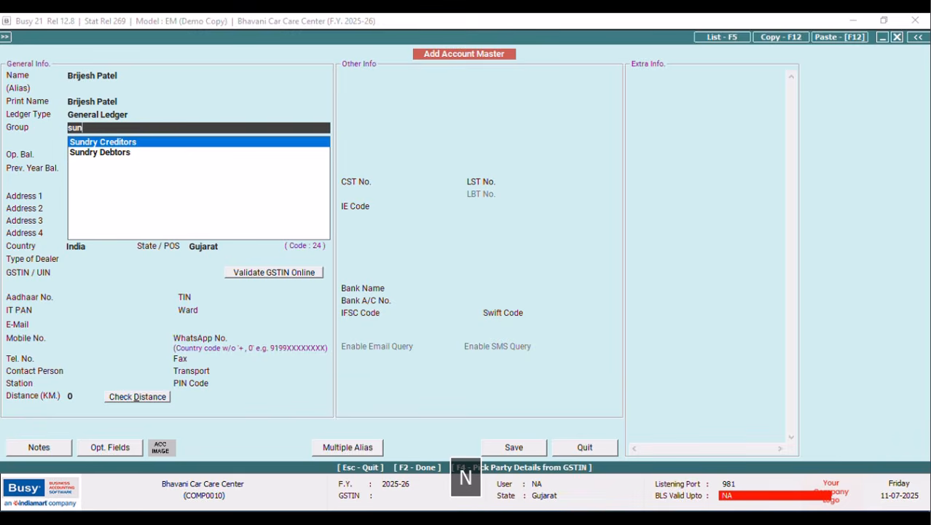
pyautogui.press('Down')
pyautogui.press('Return')
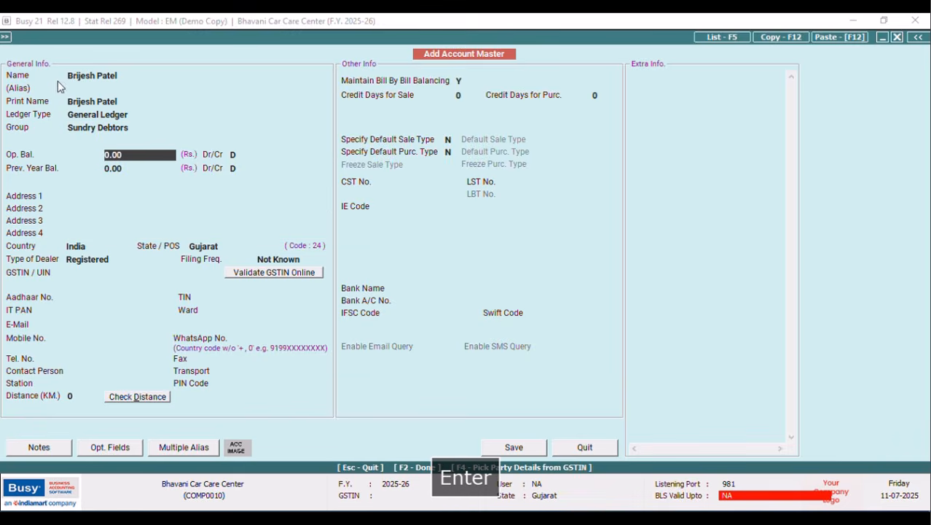
# Enter the customer's address lines and mark the account as an Un-Registered dealer.
pyautogui.click(73, 196)
pyautogui.write('Bhuj')
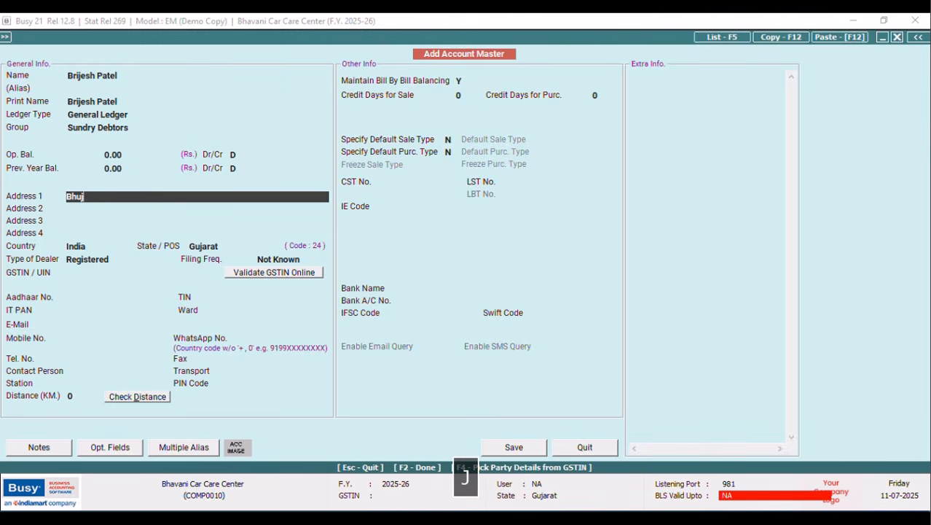
pyautogui.press('Return')
pyautogui.write('G')
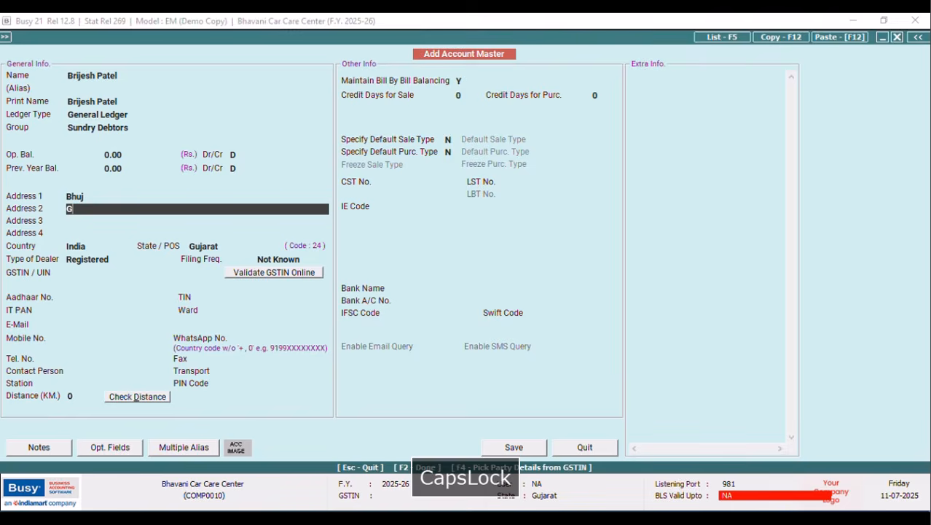
pyautogui.write('ujarath')
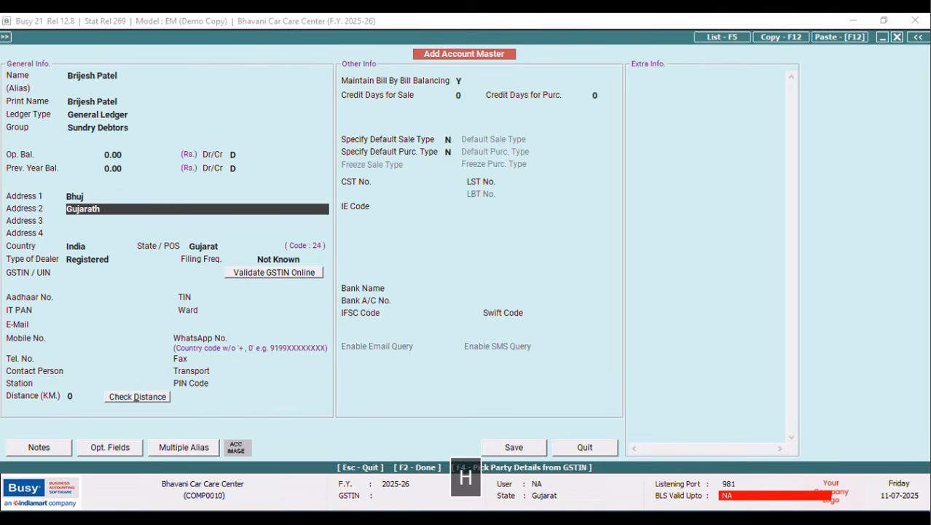
pyautogui.press('Return')
pyautogui.click(113, 260)
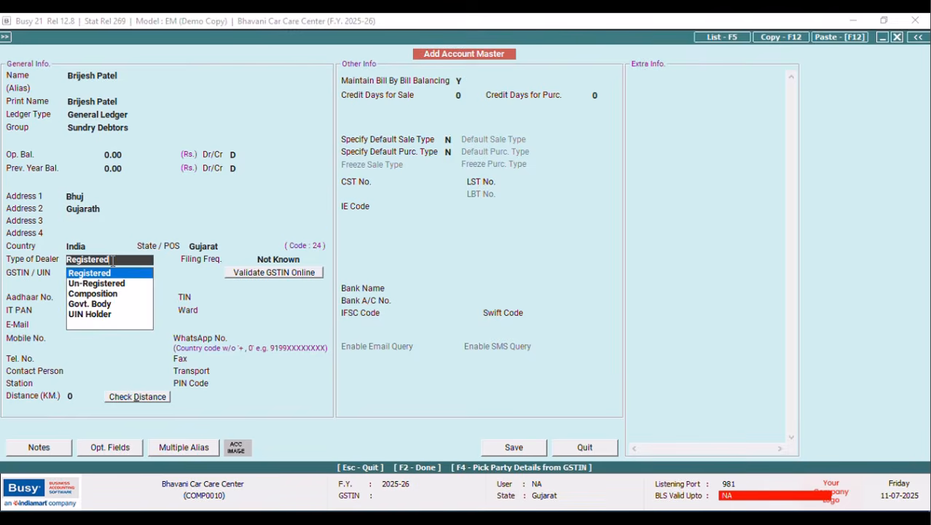
pyautogui.click(115, 283)
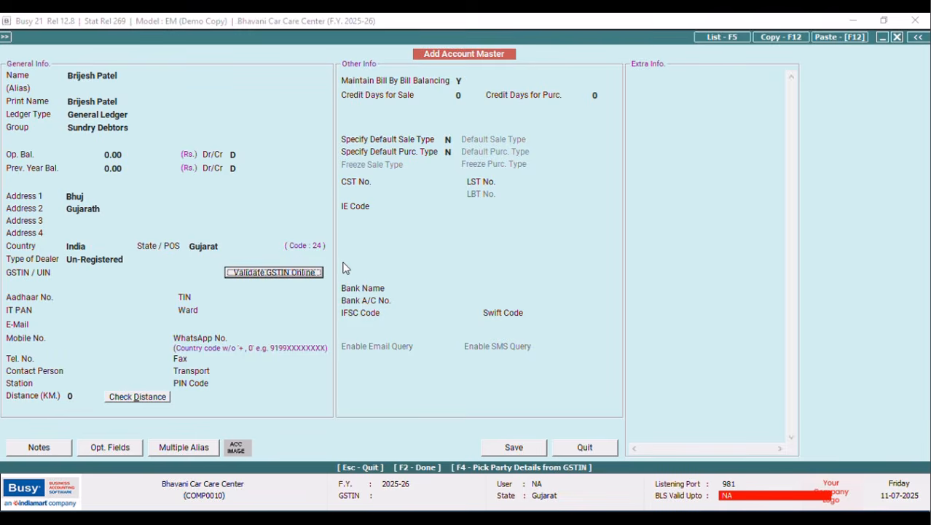
# Enter the customer's mobile number and accept the prefilled WhatsApp number warning.
pyautogui.click(72, 339)
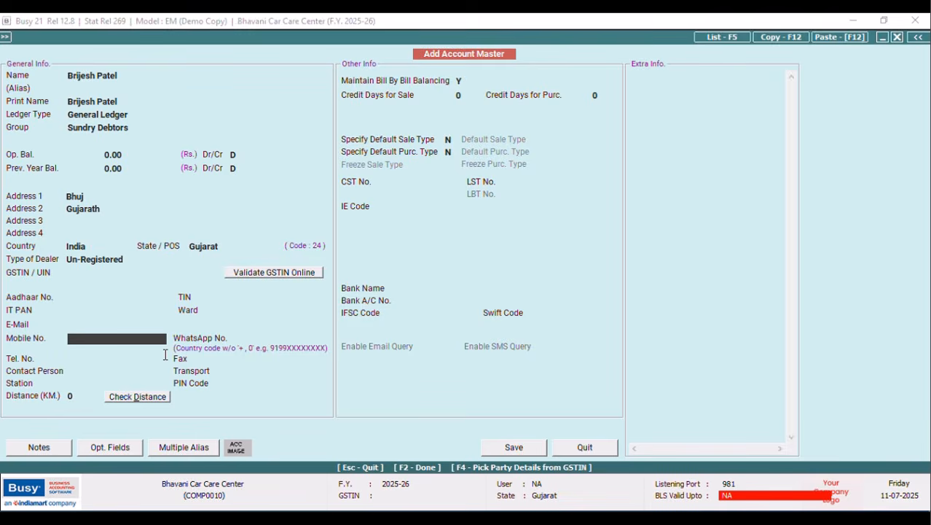
pyautogui.write('9686')
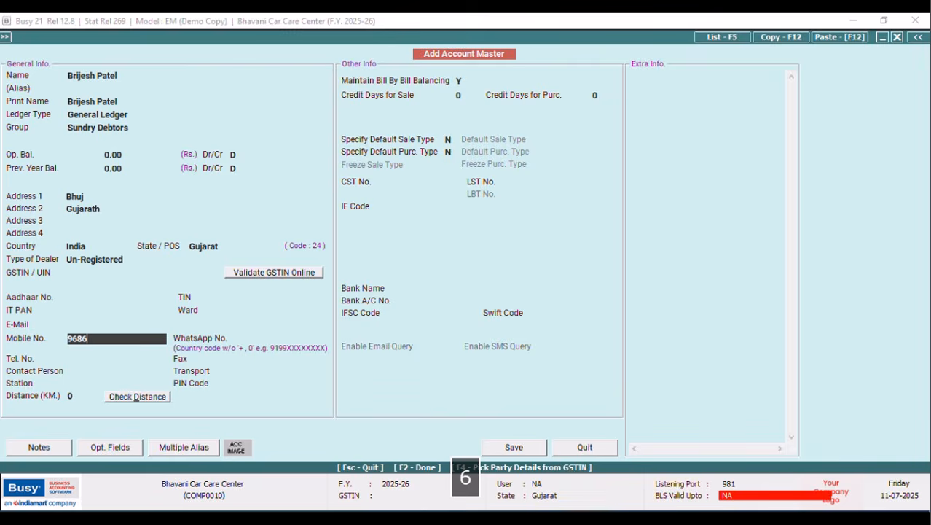
pyautogui.write('9450ab')
pyautogui.press('BackSpace')
pyautogui.press('BackSpace')
pyautogui.press('capslock')
pyautogui.write('AB')
pyautogui.press('Return')
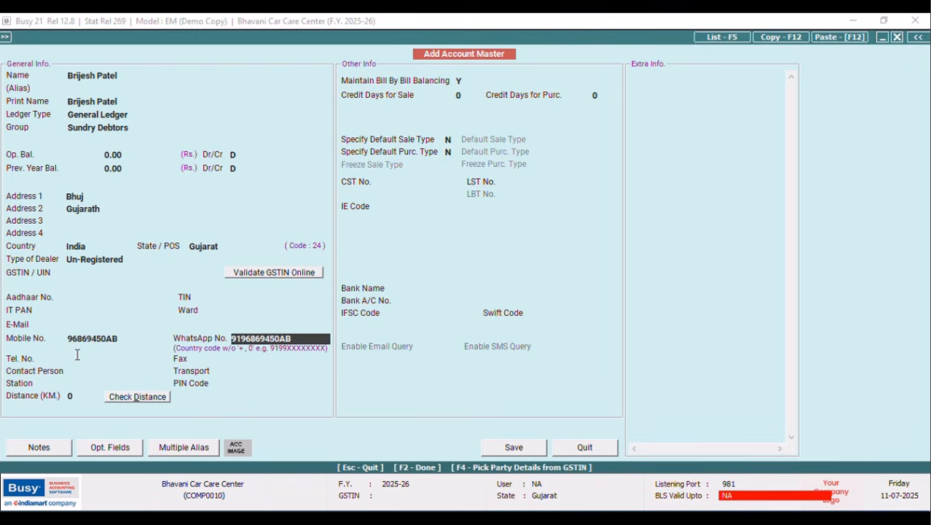
pyautogui.press('Return')
pyautogui.press('capslock')
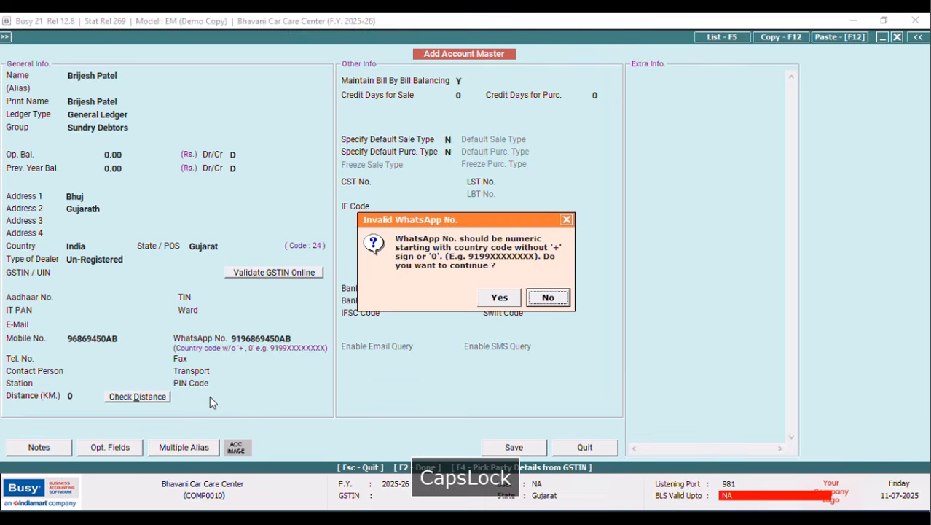
pyautogui.click(495, 297)
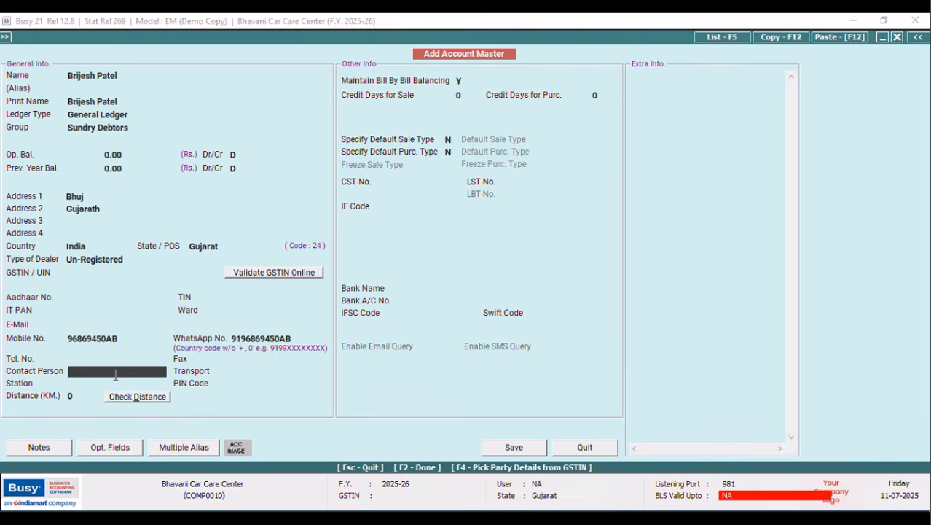
# Fill in the contact person's name.
pyautogui.write('bri')
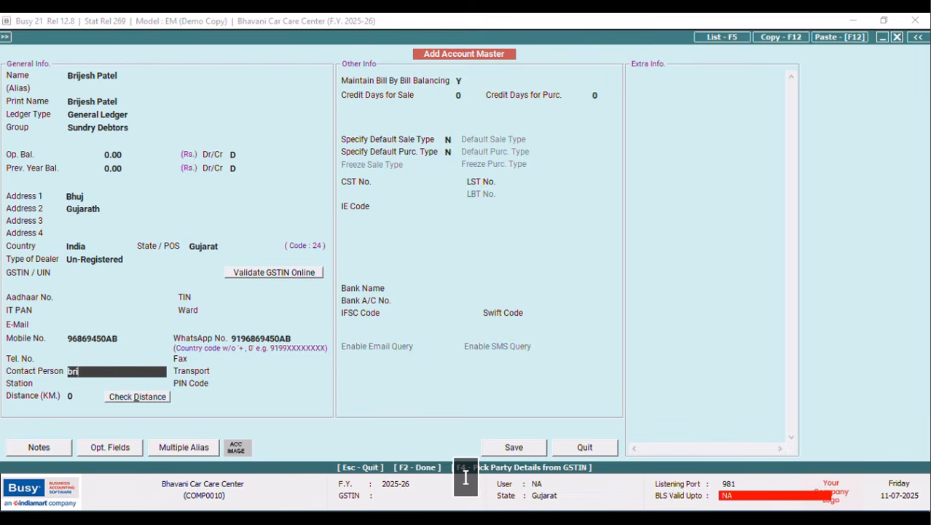
pyautogui.press('BackSpace')
pyautogui.press('BackSpace')
pyautogui.press('BackSpace')
pyautogui.press('capslock')
pyautogui.write('B')
pyautogui.press('capslock')
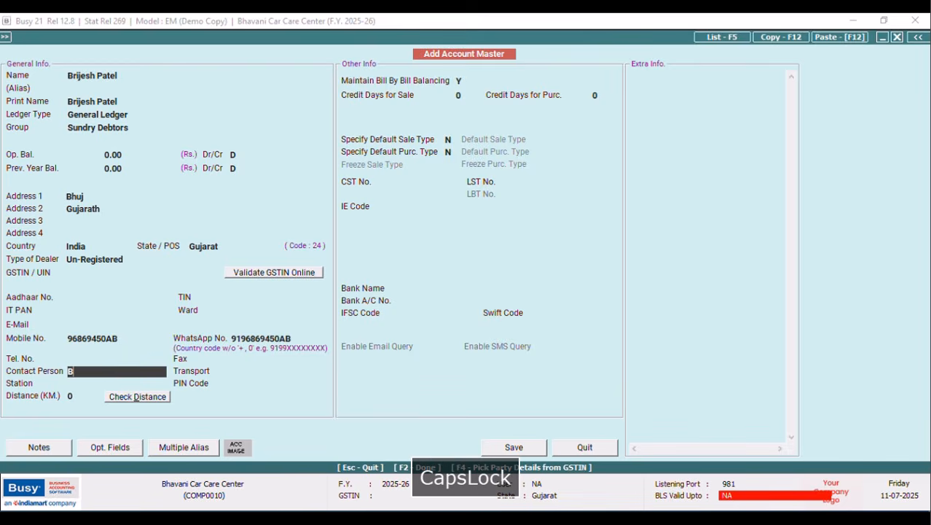
pyautogui.write('rime')
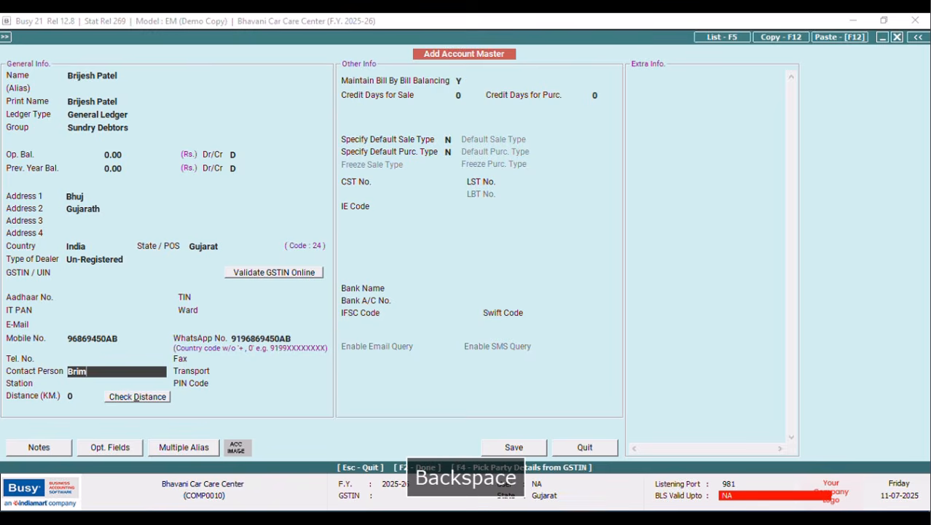
pyautogui.press('capslock')
pyautogui.write('J')
pyautogui.press('BackSpace')
pyautogui.press('capslock')
pyautogui.write('jet')
pyautogui.press('BackSpace')
pyautogui.write('sh')
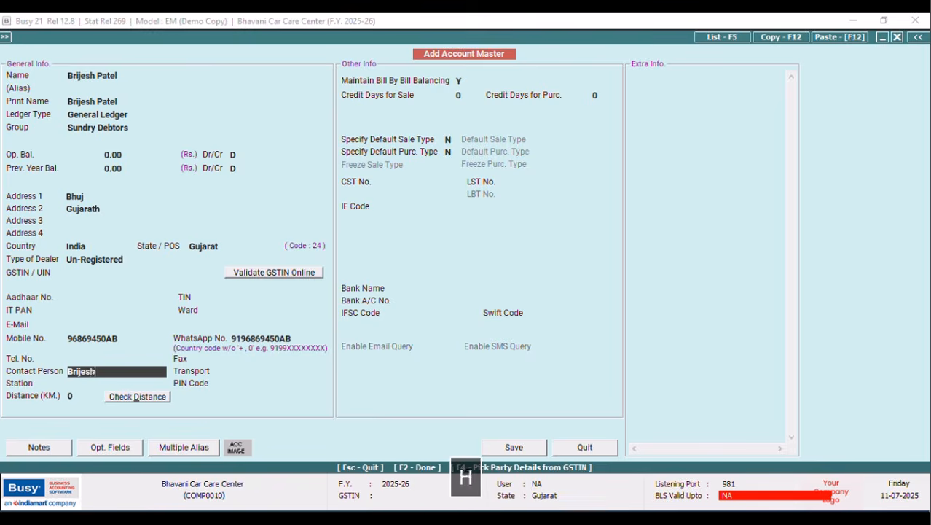
# Set Credit Days for Sale to 7 and save the customer account.
pyautogui.click(468, 95)
pyautogui.press('BackSpace')
pyautogui.write('7')
pyautogui.click(510, 446)
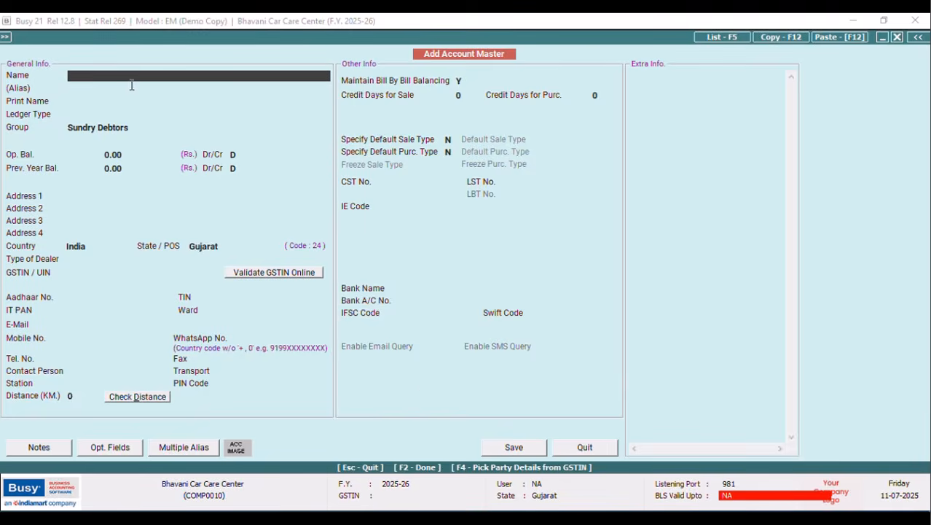
# Name the new account GJ32K-1189.
pyautogui.write('g')
pyautogui.press('BackSpace')
pyautogui.write('GJ')
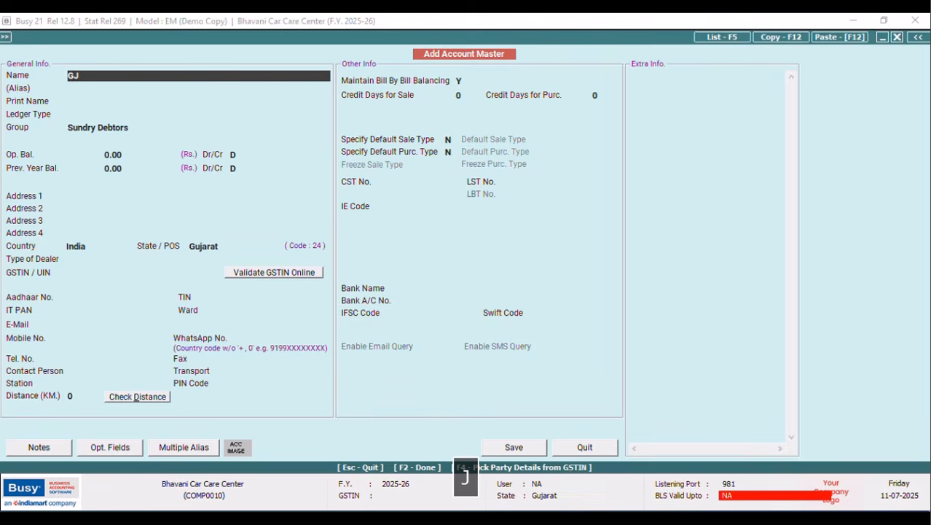
pyautogui.write('32')
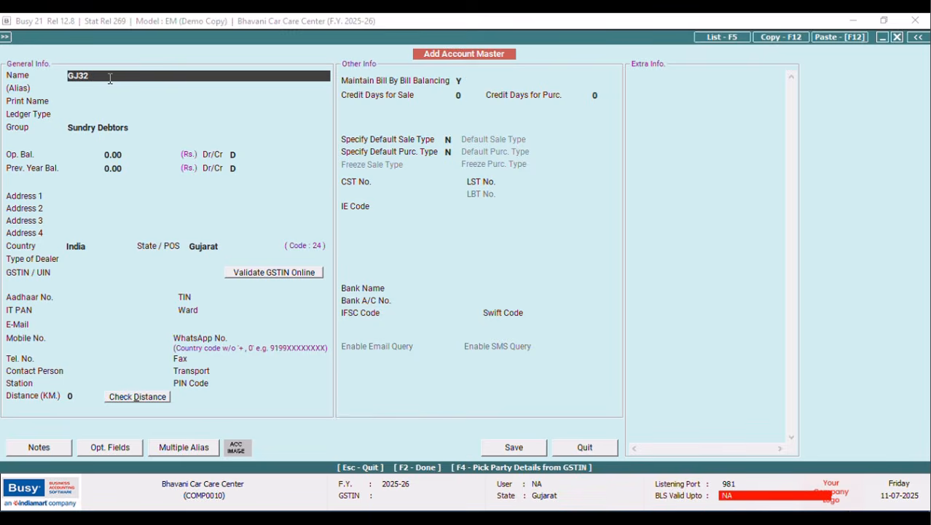
pyautogui.write('K')
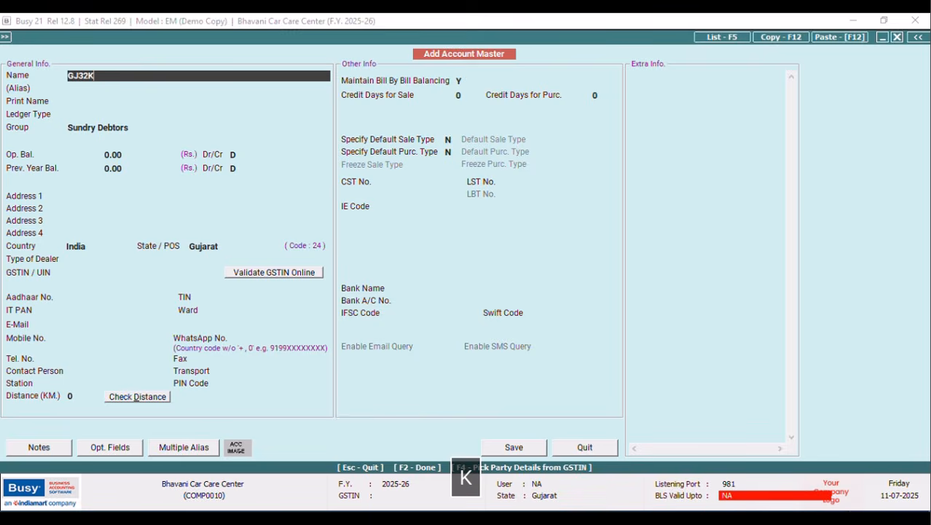
pyautogui.write('-')
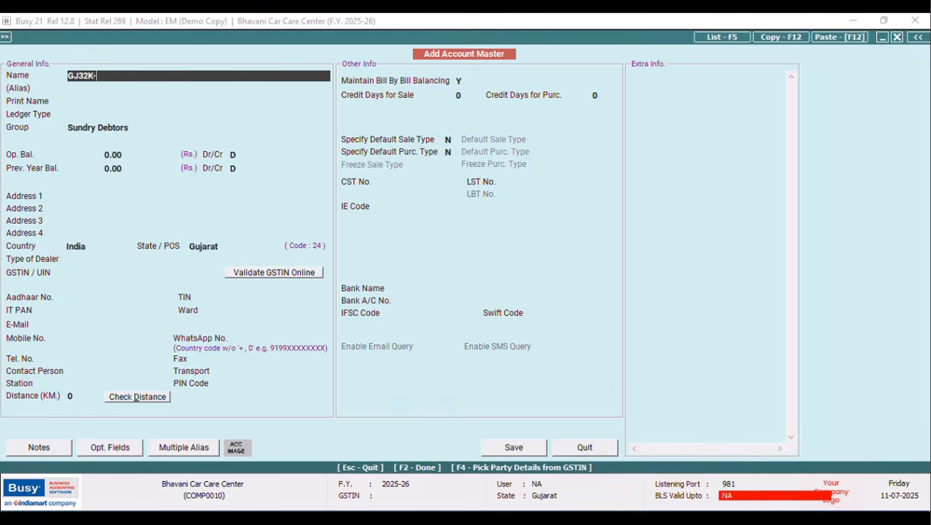
pyautogui.write('11')
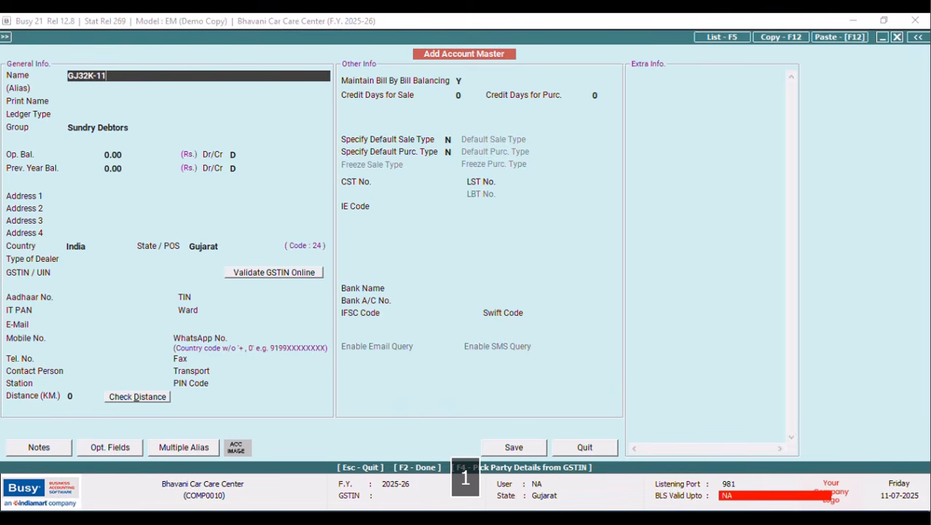
pyautogui.write('89')
pyautogui.press('Tab')
pyautogui.press('Tab')
pyautogui.press('Return')
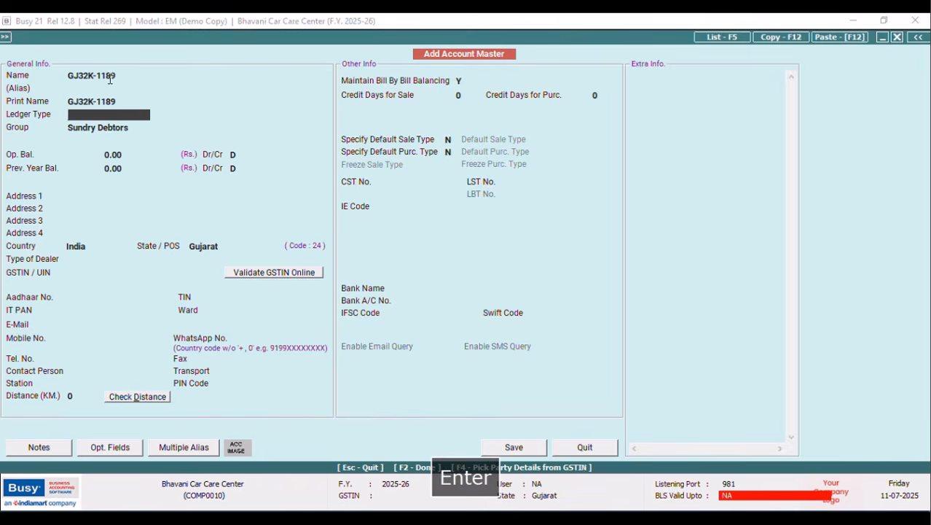
# Make GJ32K-1189 a Sub Ledger under the customer's account and save it.
pyautogui.write('S')
pyautogui.press('capslock')
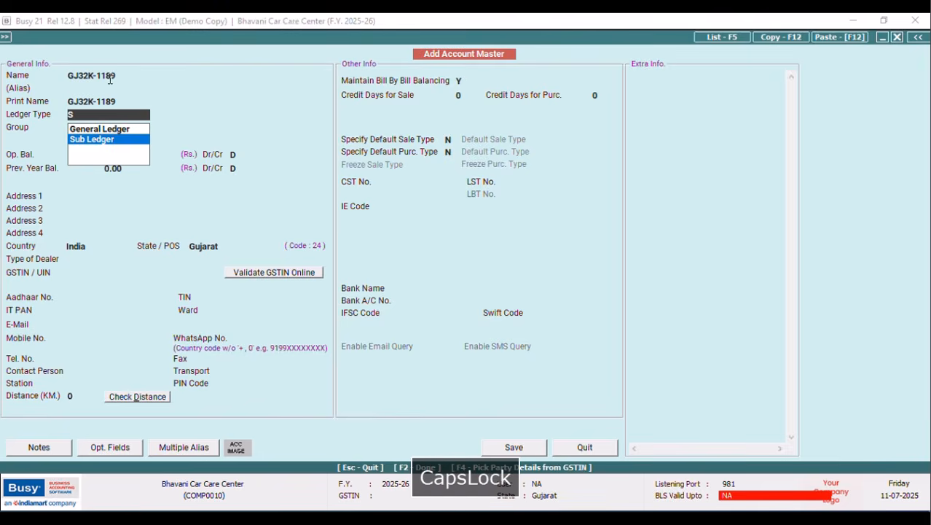
pyautogui.press('Return')
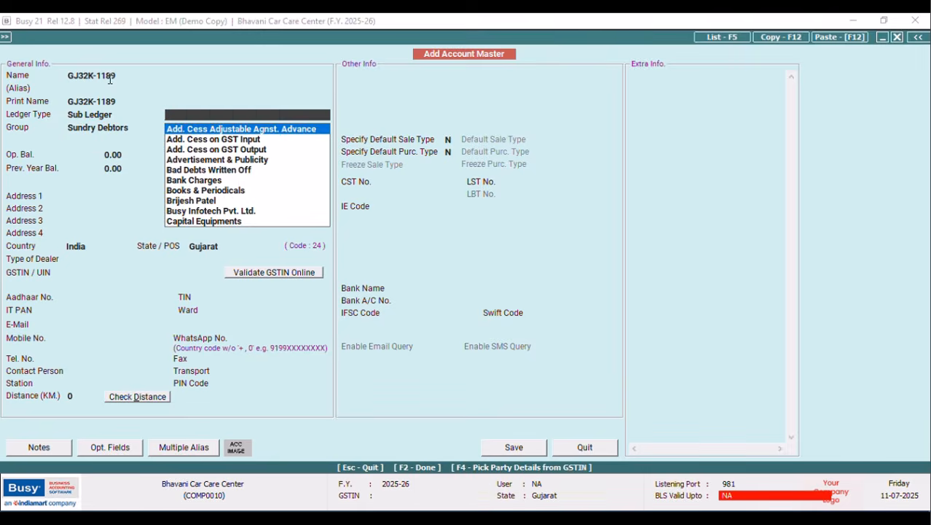
pyautogui.write('me')
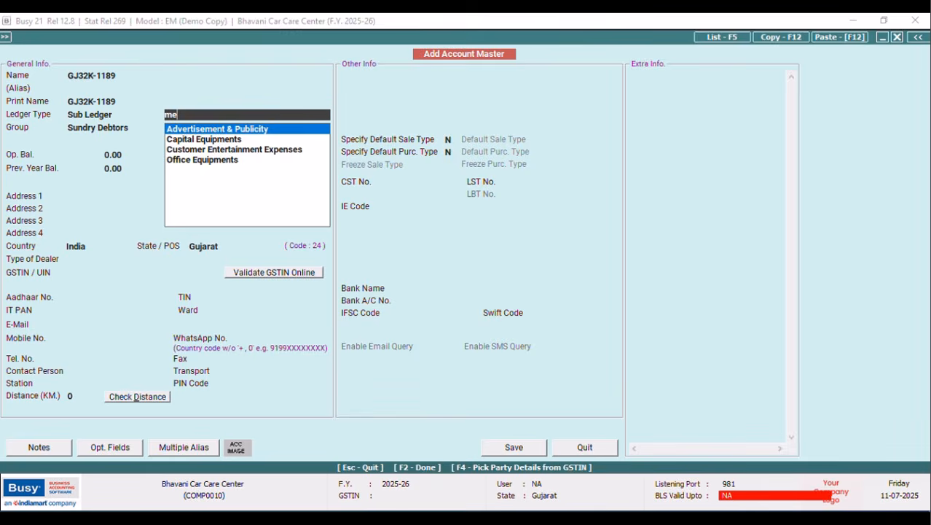
pyautogui.press('BackSpace')
pyautogui.press('BackSpace')
pyautogui.write('brije')
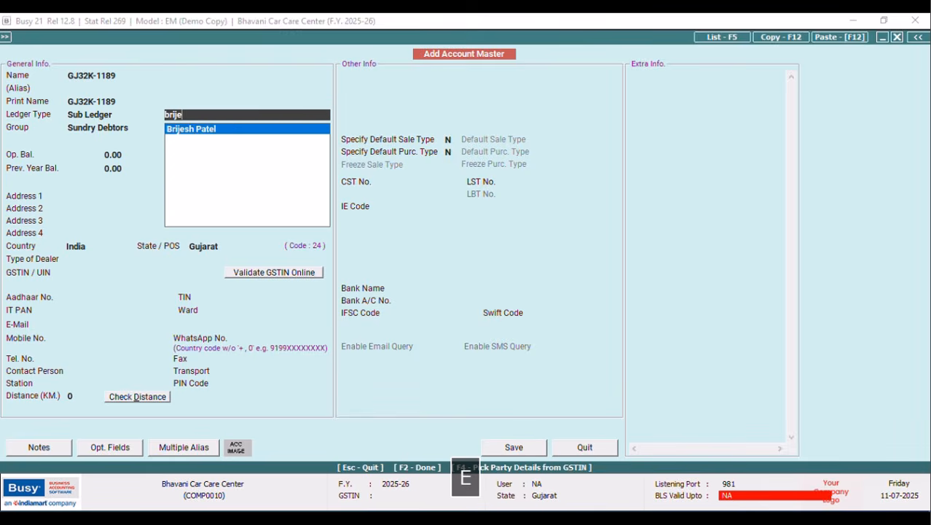
pyautogui.press('Return')
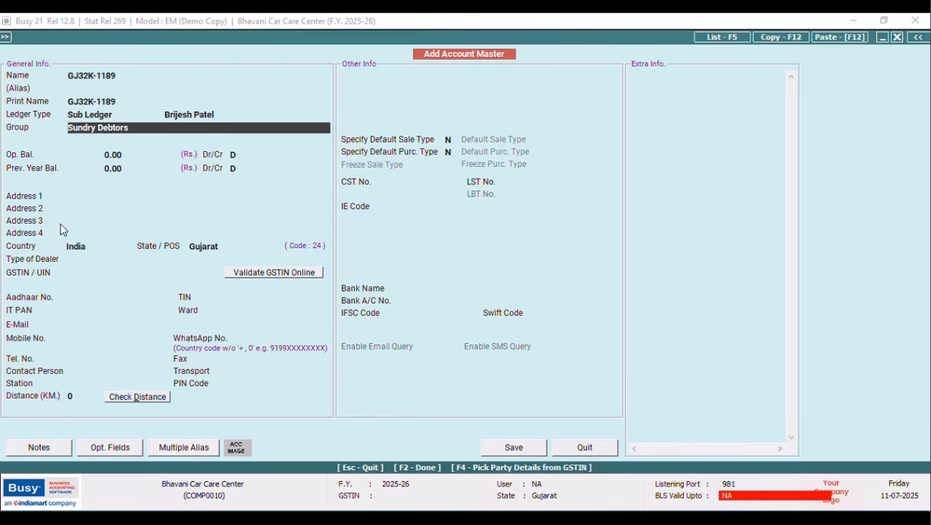
pyautogui.click(521, 446)
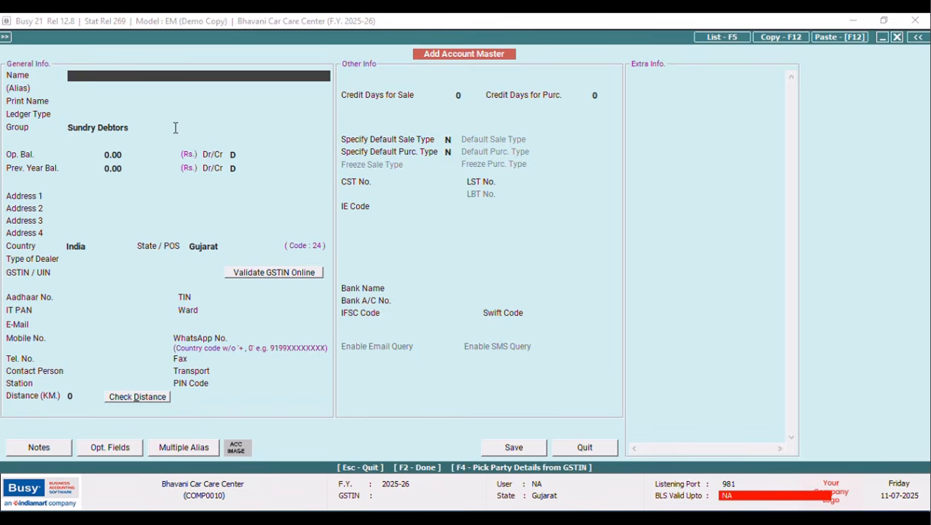
# Add account GJ45K-5479 as a Sub Ledger under the customer's account and save it.
pyautogui.write('G')
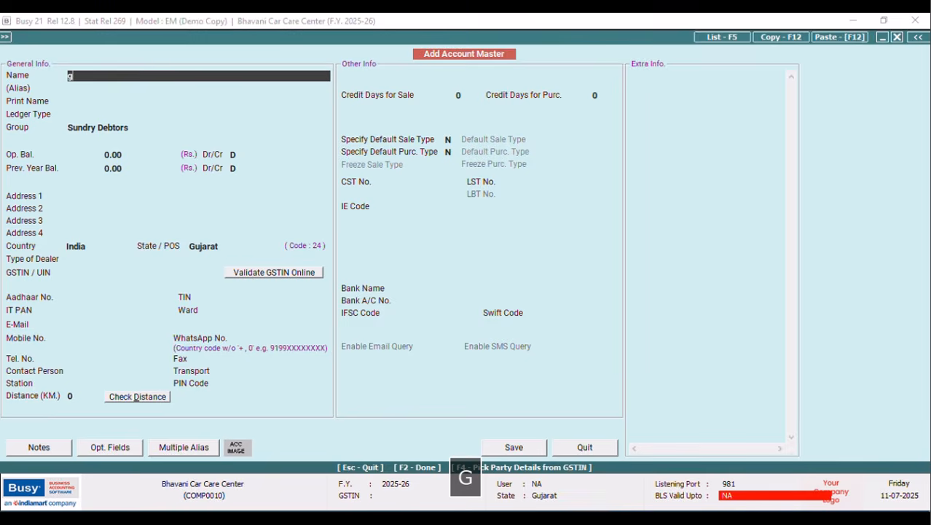
pyautogui.press('BackSpace')
pyautogui.write('GJ')
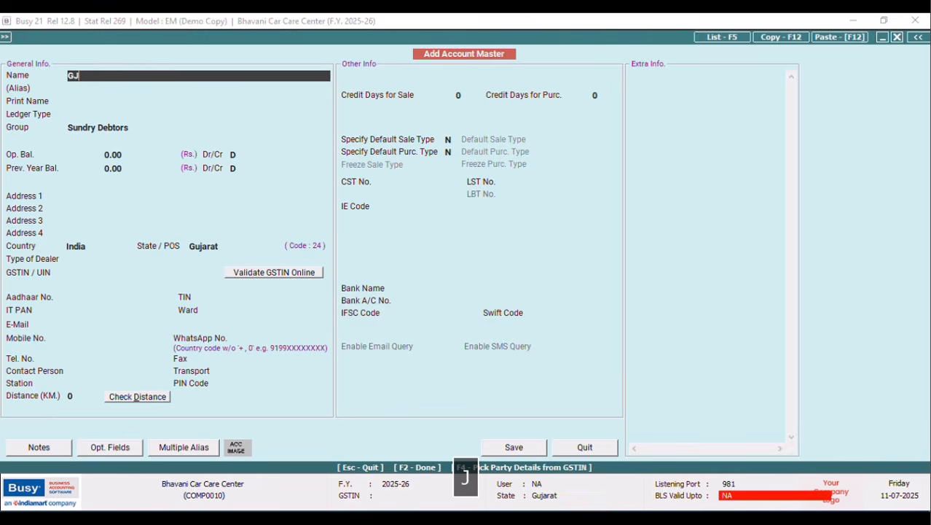
pyautogui.write('45')
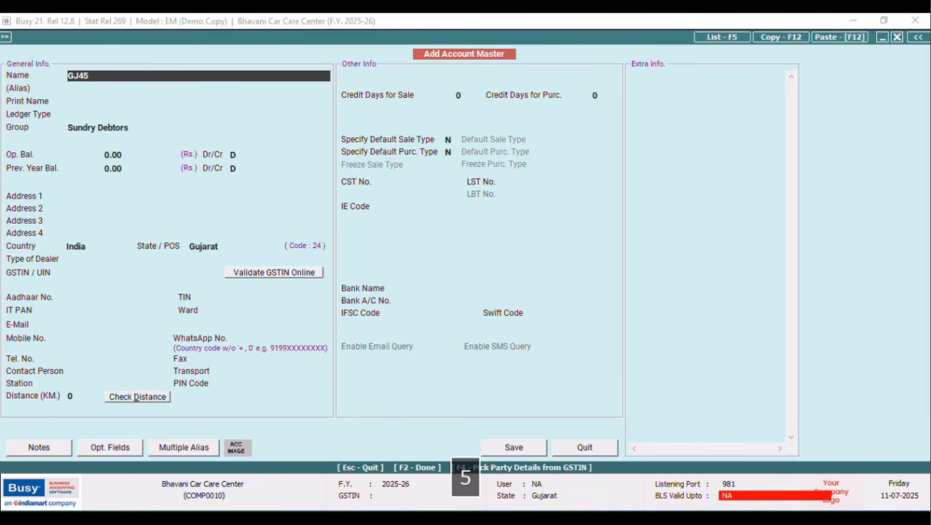
pyautogui.write('K-')
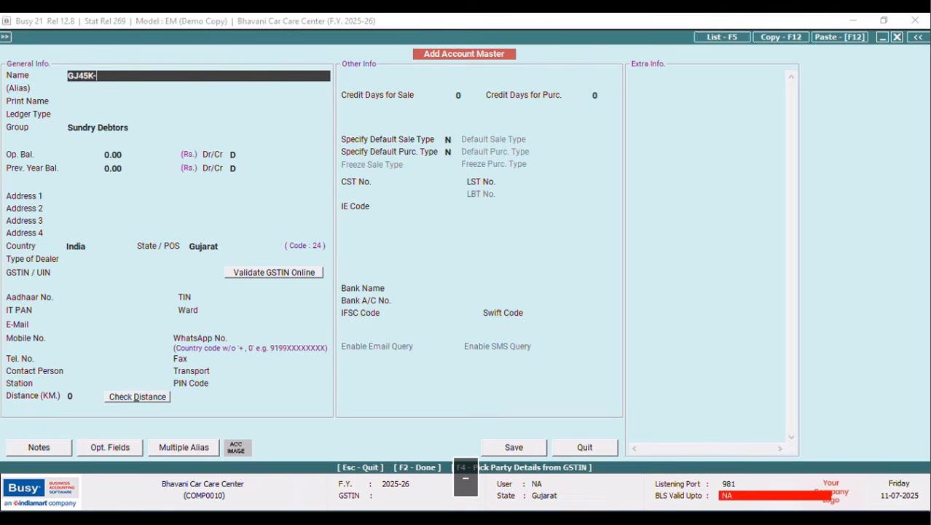
pyautogui.write('5479')
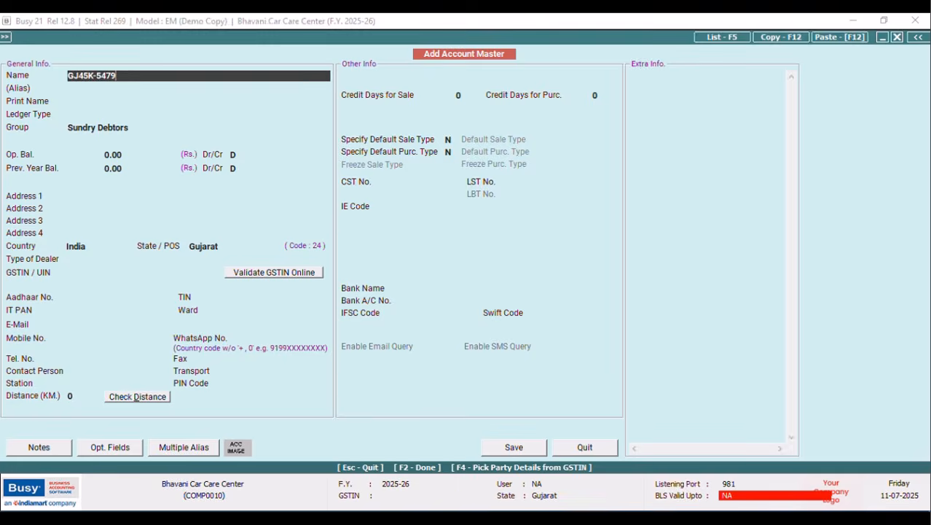
pyautogui.press('Tab')
pyautogui.press('Tab')
pyautogui.press('Tab')
pyautogui.write('Su')
pyautogui.press('Tab')
pyautogui.press('Return')
pyautogui.write('brijesh')
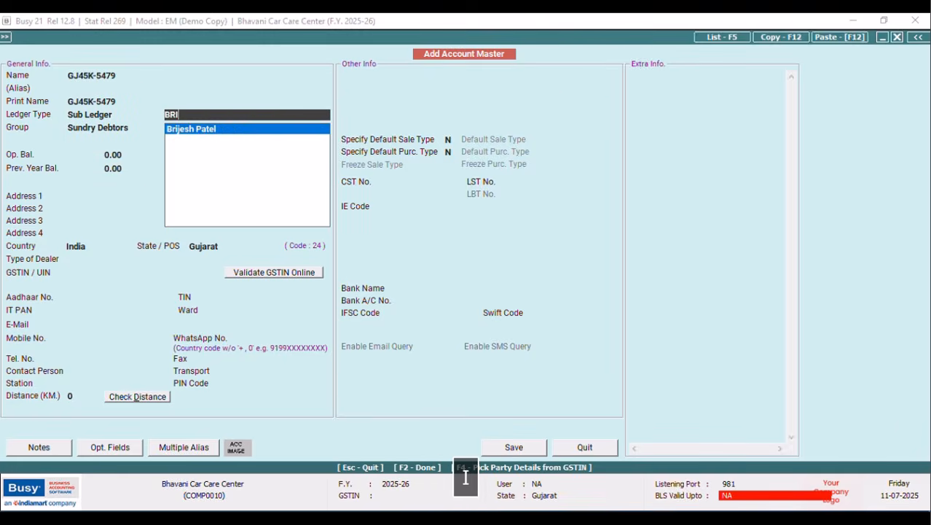
pyautogui.press('Return')
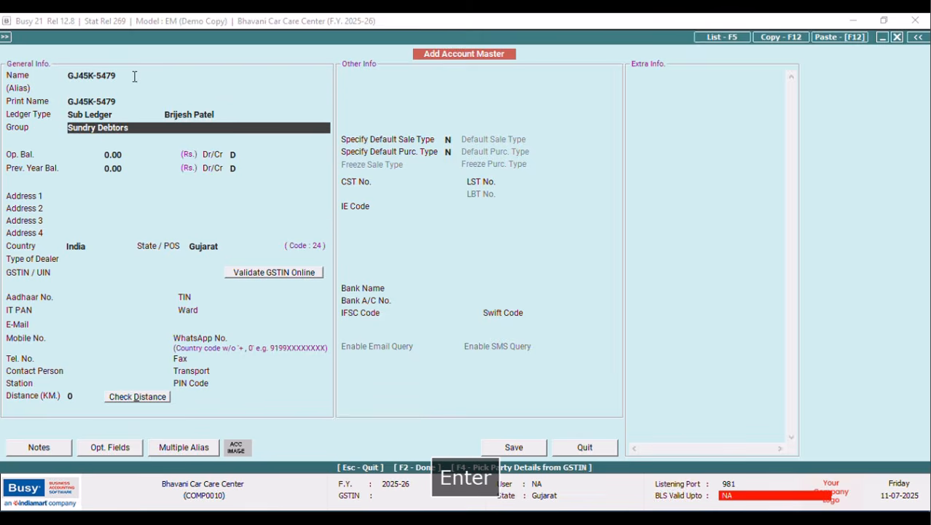
pyautogui.click(505, 448)
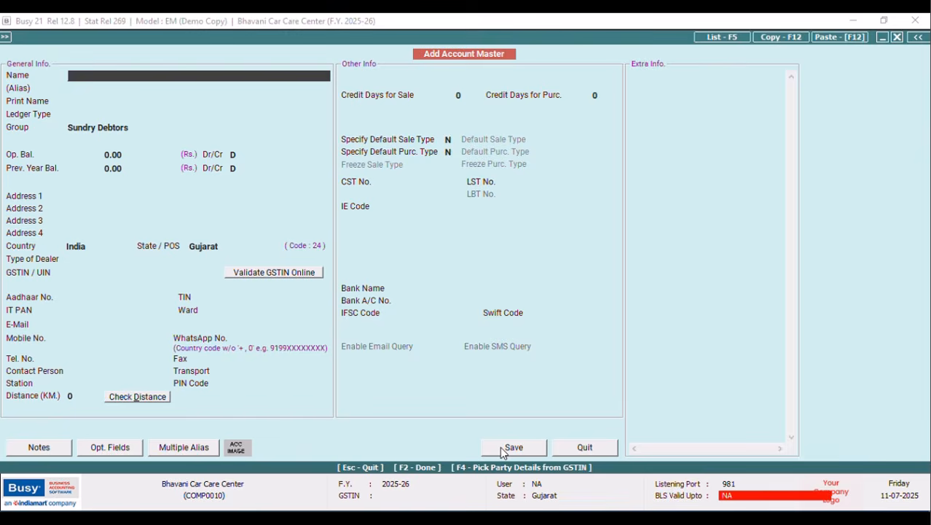
# Open the voucher configuration for the Sales Main series.
pyautogui.click(595, 449)
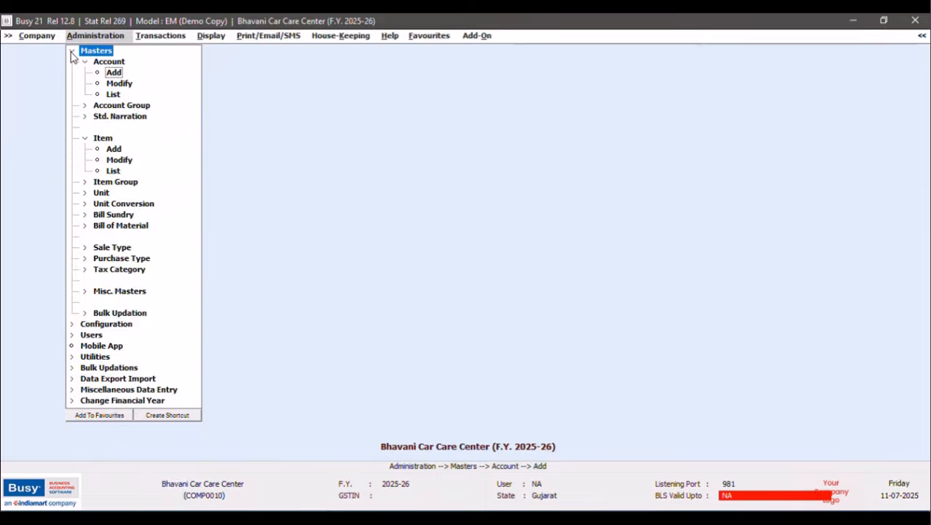
pyautogui.click(71, 51)
pyautogui.click(76, 62)
pyautogui.click(110, 73)
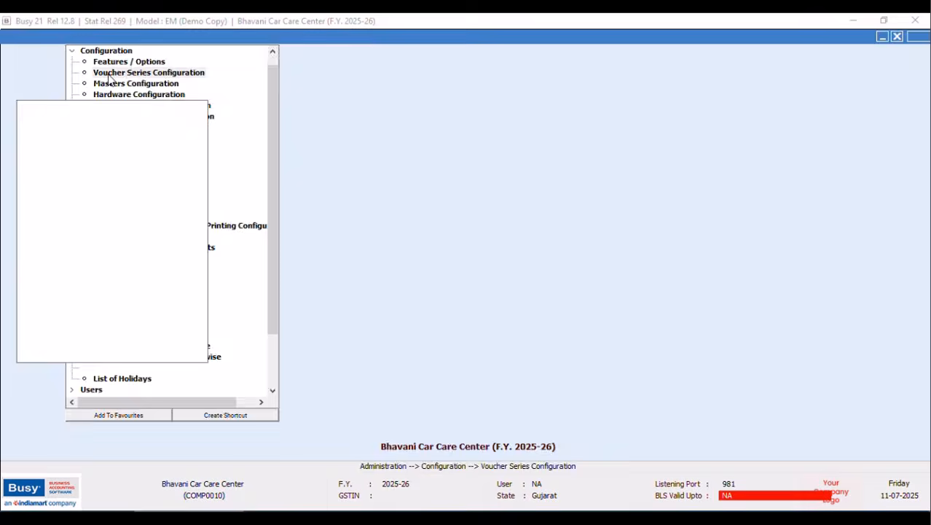
pyautogui.click(22, 106)
pyautogui.click(67, 117)
pyautogui.click(393, 192)
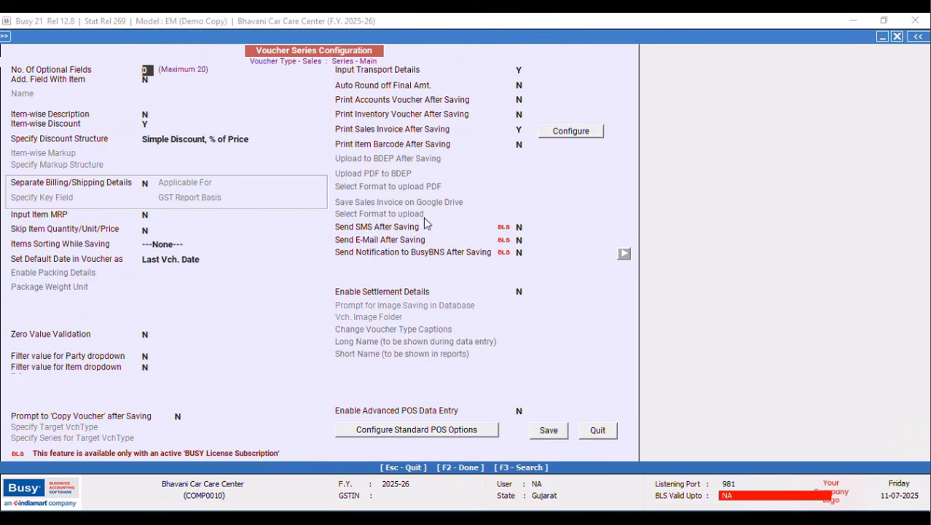
# Turn on auto round-off using Rounded Off (+) and Rounded Off (-) bill sundries.
pyautogui.click(520, 85)
pyautogui.press('y')
pyautogui.click(585, 89)
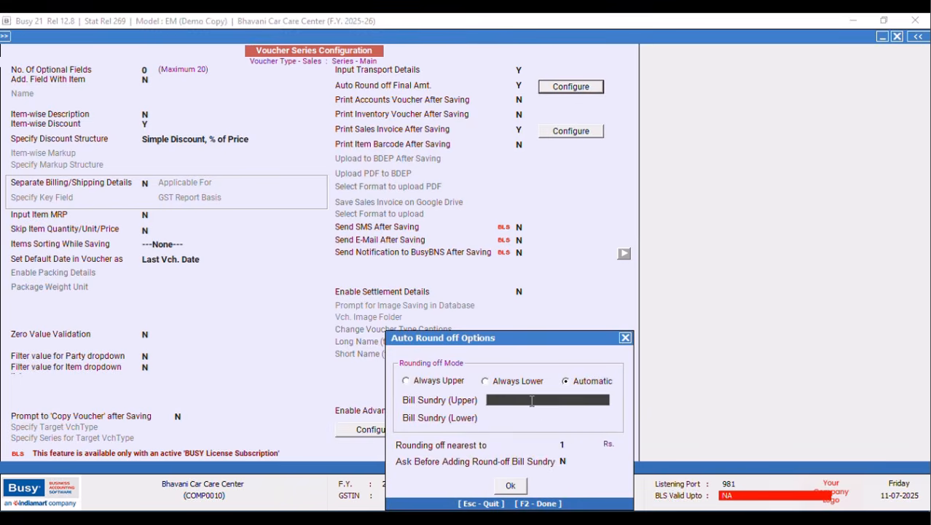
pyautogui.write('R')
pyautogui.click(534, 432)
pyautogui.write('R')
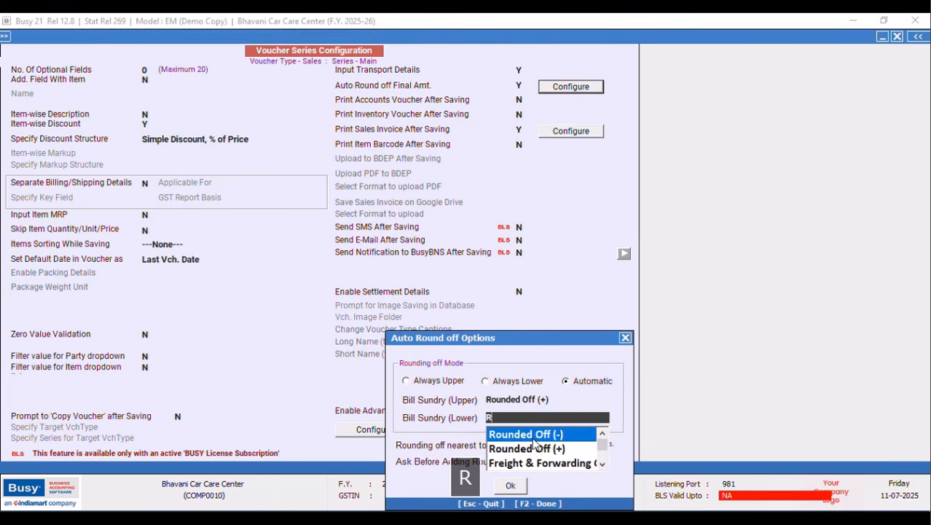
pyautogui.click(535, 437)
pyautogui.click(510, 486)
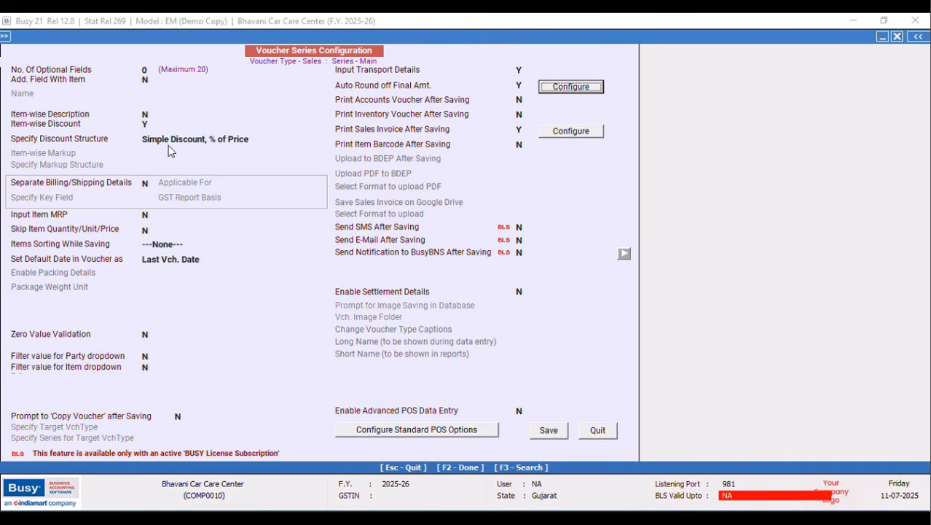
# Set the number of voucher optional fields to 8 and open their setup list.
pyautogui.click(148, 70)
pyautogui.press('BackSpace')
pyautogui.write('8')
pyautogui.press('Tab')
pyautogui.press('Return')
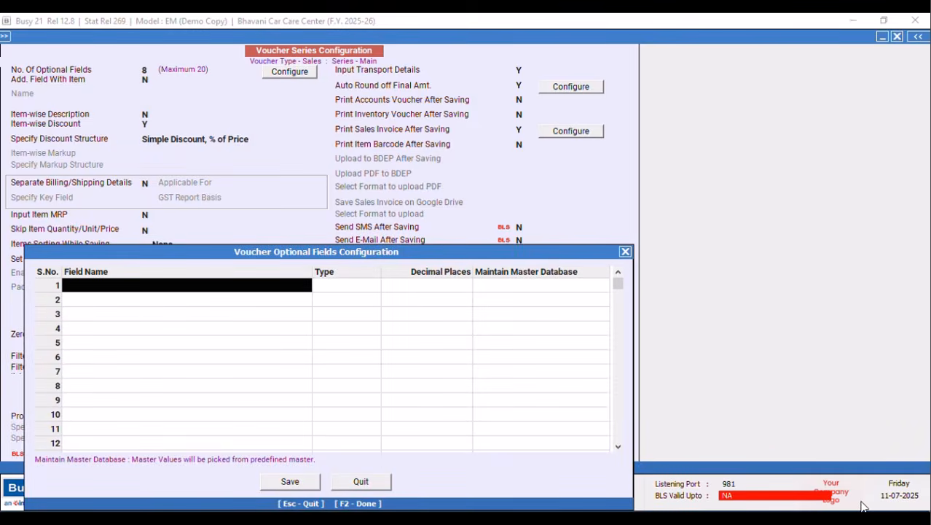
# Enter the eight optional field names, including VEHICLE REG NO and JOB CARD NUMB ER.
pyautogui.press('Escape')
pyautogui.click(278, 76)
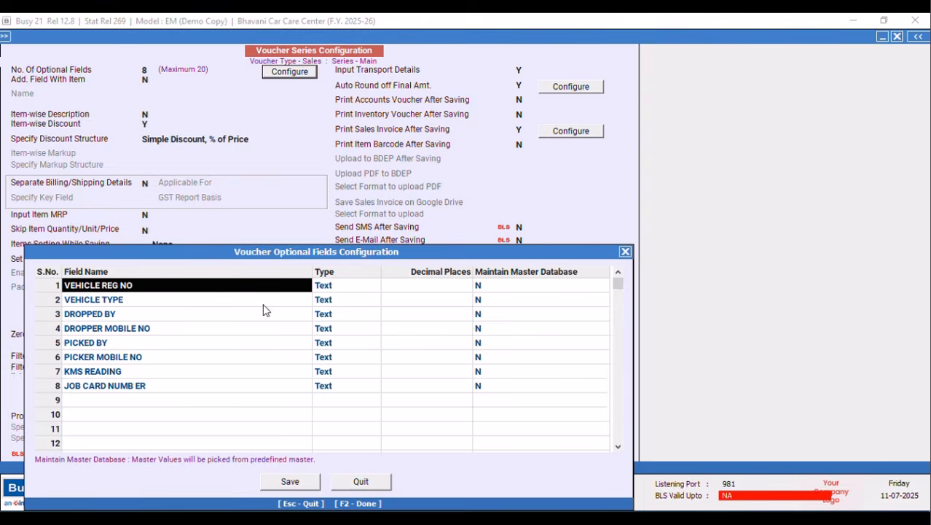
pyautogui.click(282, 487)
# Set KMS READING to Numeric with 0 decimal places and save the fields.
pyautogui.click(375, 371)
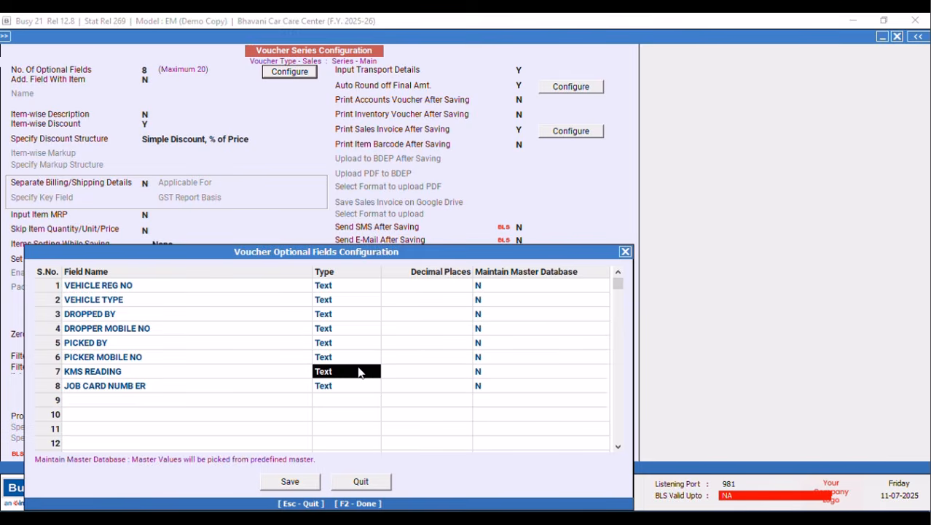
pyautogui.hotkey('shift', 'n')
pyautogui.press('Return')
pyautogui.click(470, 377)
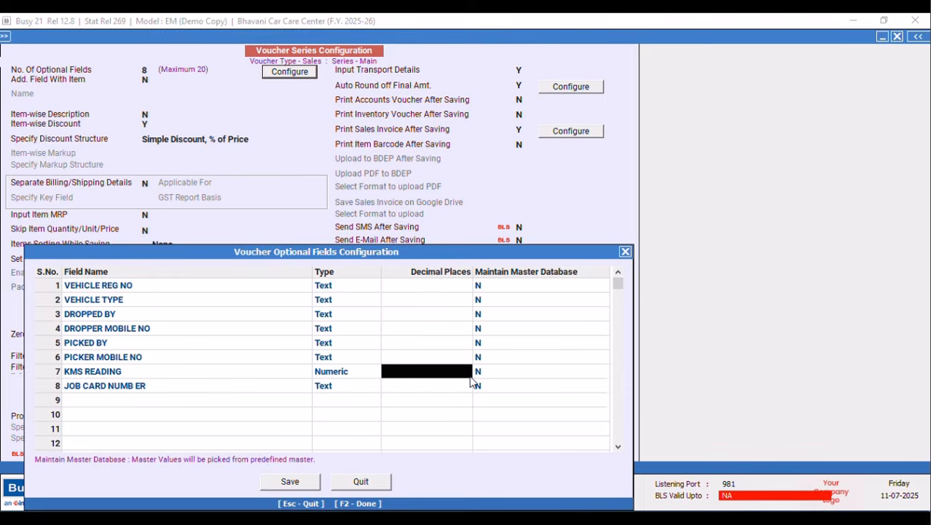
pyautogui.write('0')
pyautogui.press('Return')
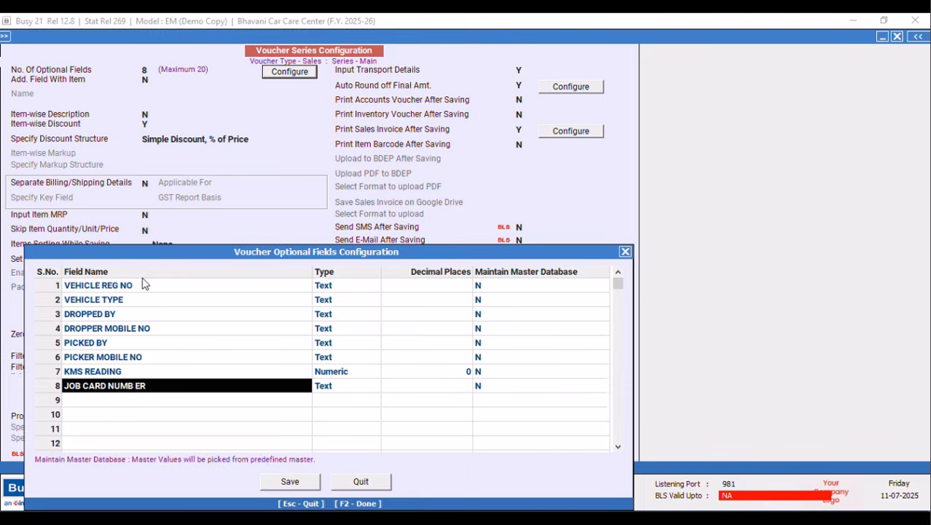
pyautogui.click(290, 484)
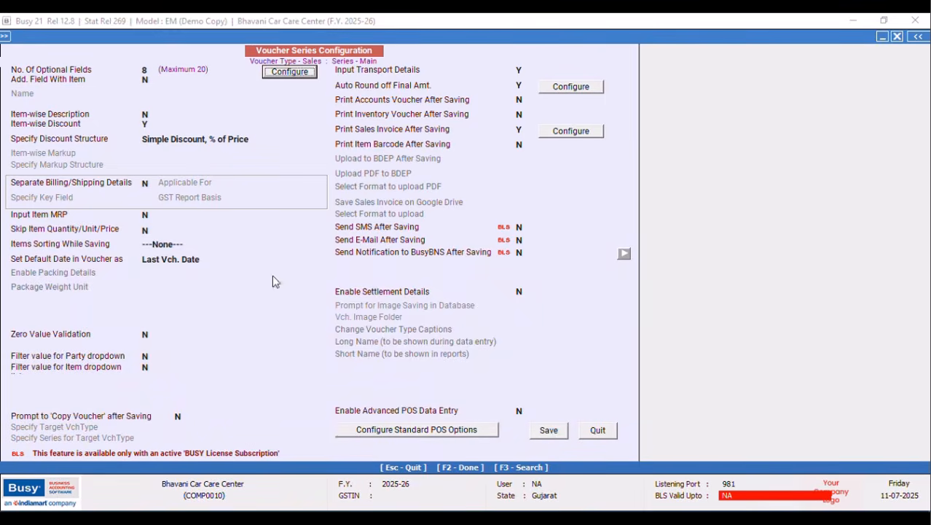
# Set Item-wise Description to Y and accept the four description lines.
pyautogui.click(151, 115)
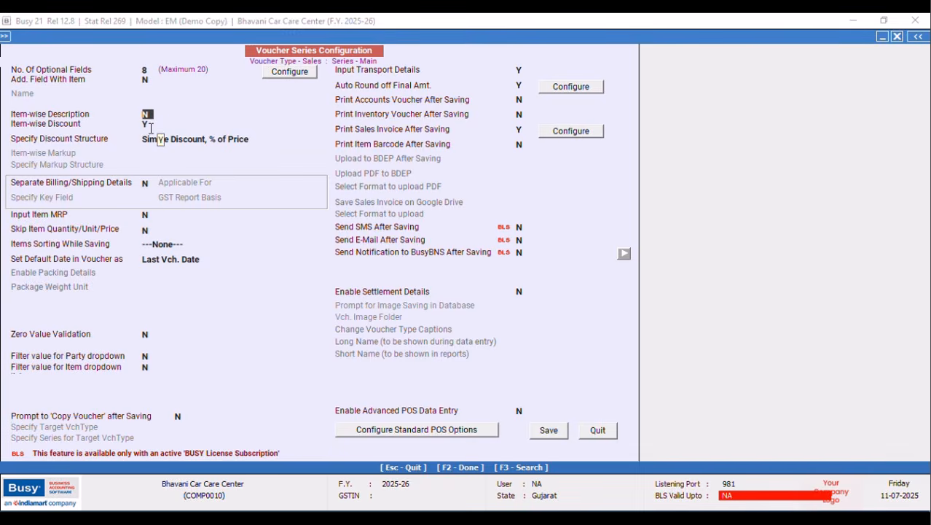
pyautogui.write('Y')
pyautogui.press('Return')
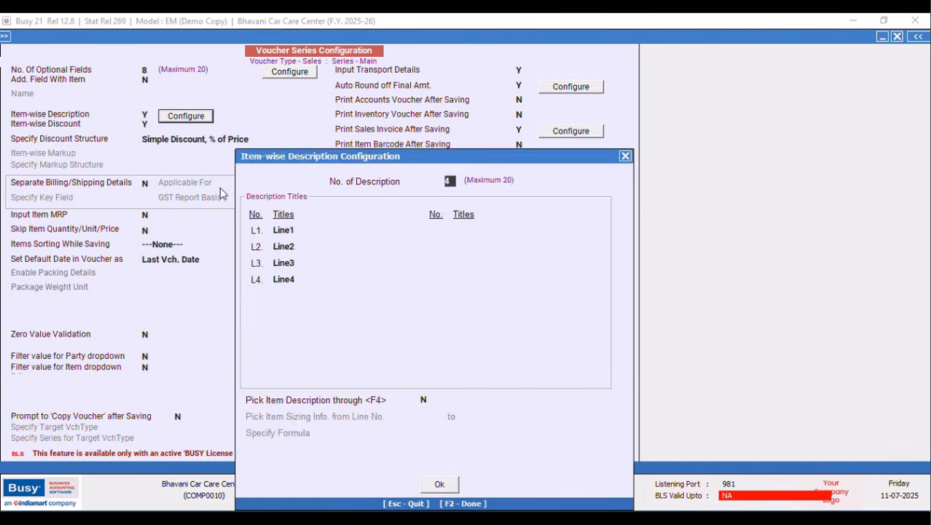
pyautogui.click(442, 486)
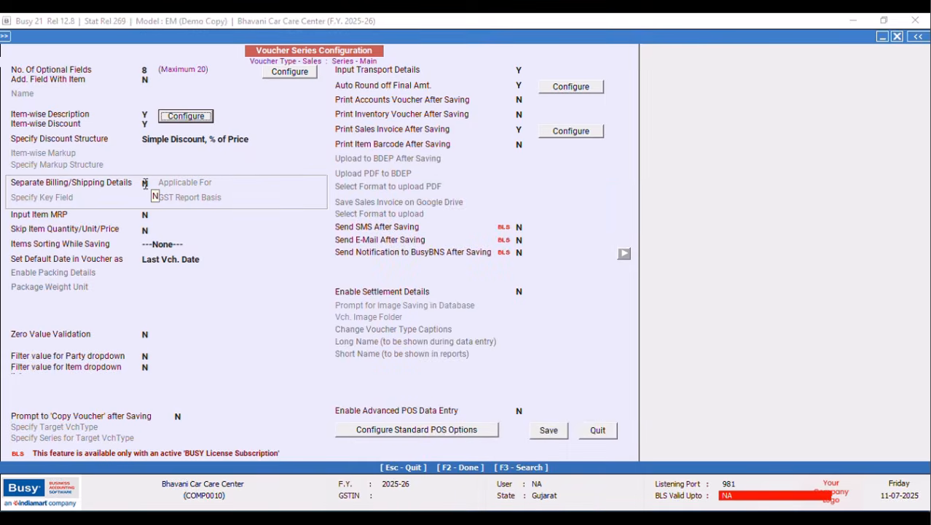
# Set Items Sorting While Saving to Item-wise and save the Sales Main series configuration.
pyautogui.click(191, 245)
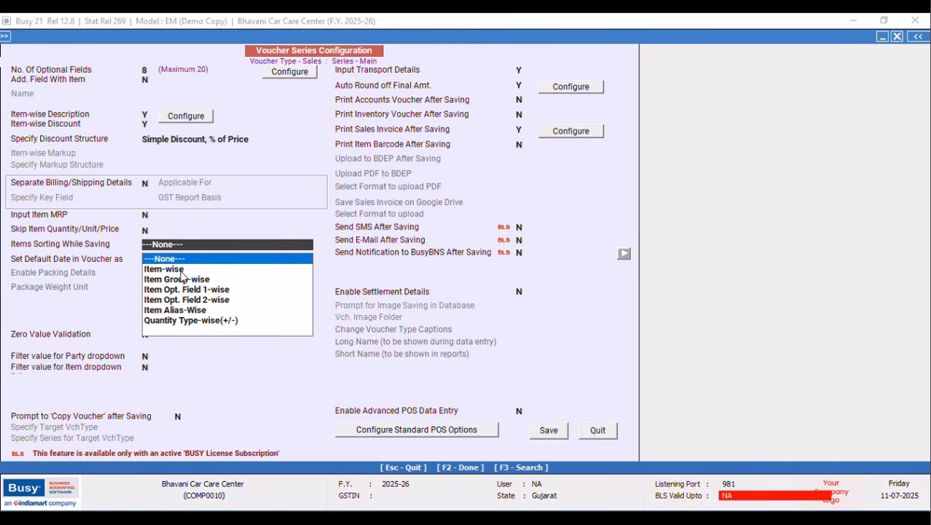
pyautogui.click(187, 282)
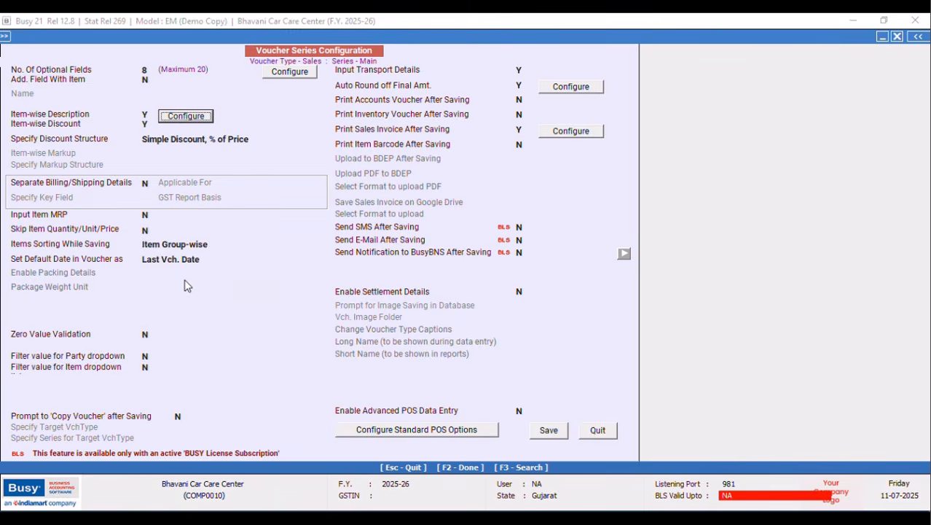
pyautogui.click(551, 433)
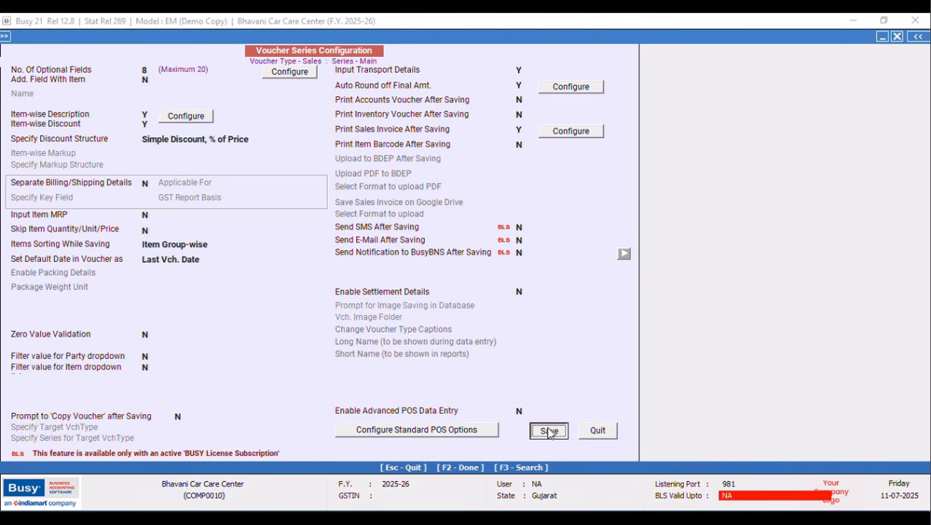
pyautogui.click(224, 245)
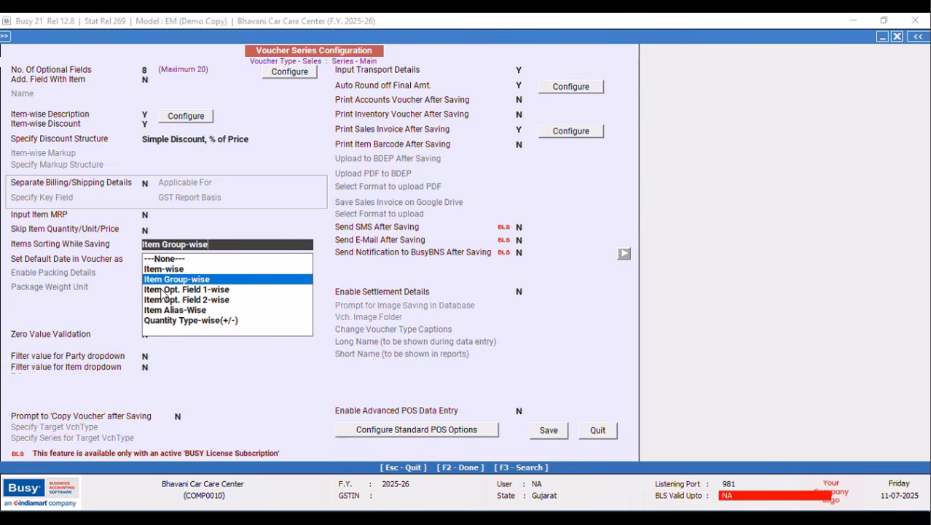
pyautogui.click(160, 270)
pyautogui.click(546, 430)
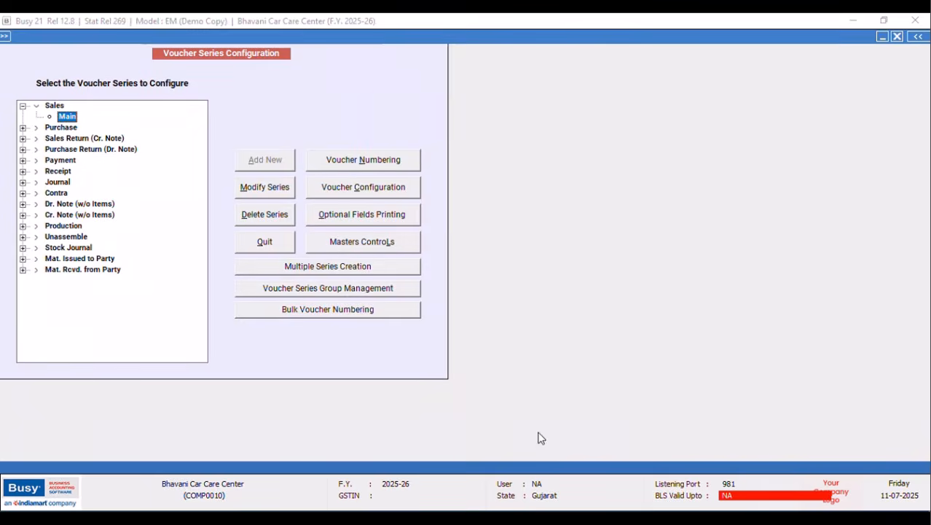
# Close the series configuration and start a new Sales voucher from Transactions.
pyautogui.click(271, 245)
pyautogui.click(72, 51)
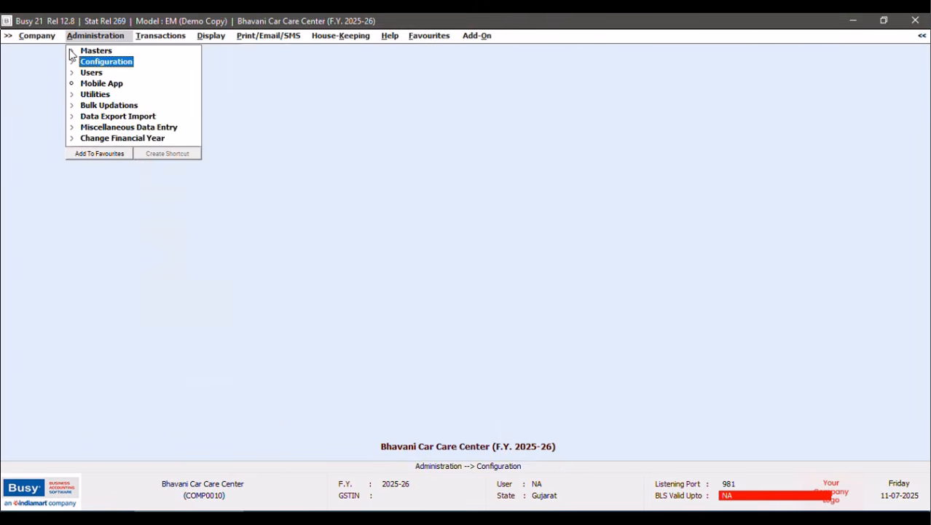
pyautogui.click(150, 38)
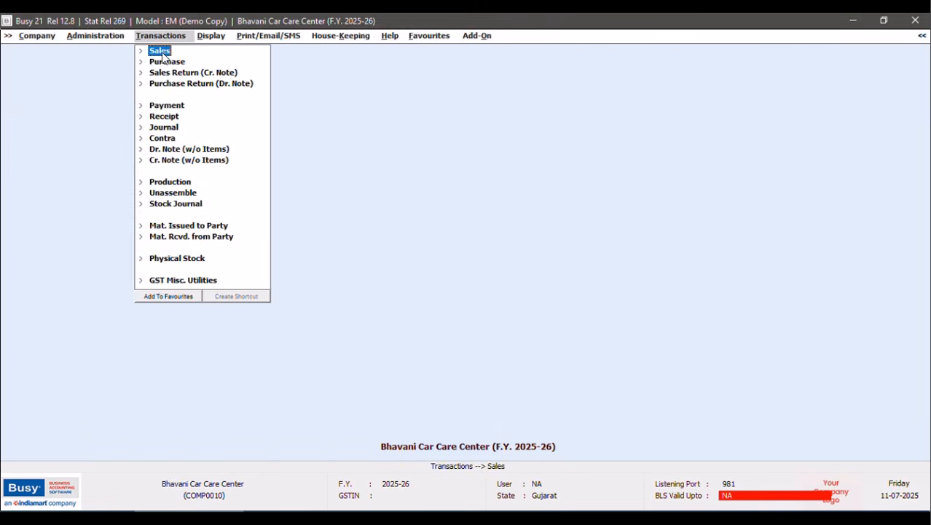
pyautogui.click(163, 52)
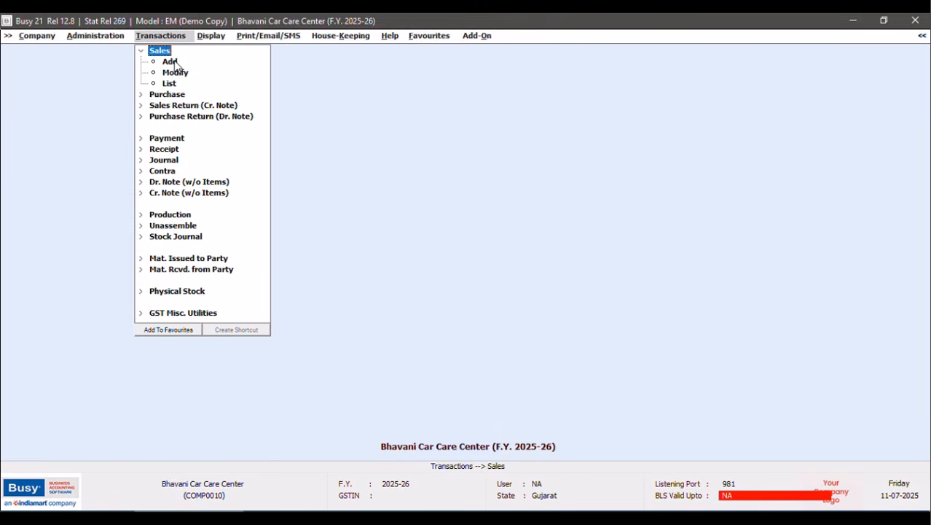
pyautogui.click(85, 38)
pyautogui.click(88, 64)
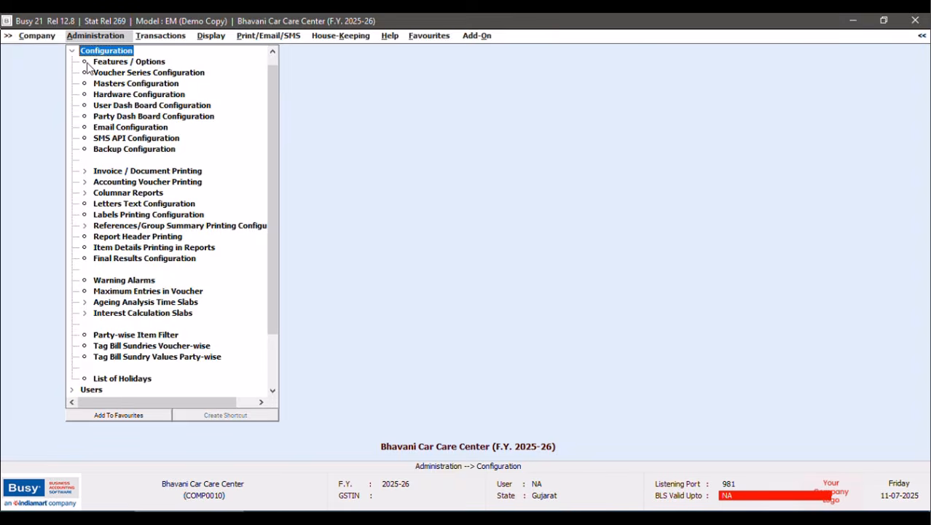
pyautogui.click(147, 37)
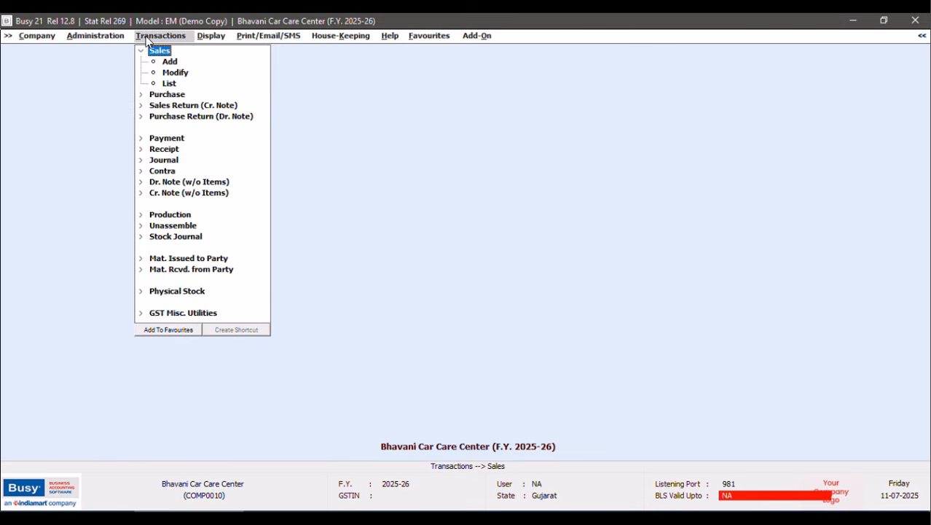
pyautogui.click(159, 52)
pyautogui.click(162, 54)
pyautogui.click(168, 64)
# In the new voucher's Sale Type, search 'LOCAL' and choose Local-Nil Rated.
pyautogui.press('Tab')
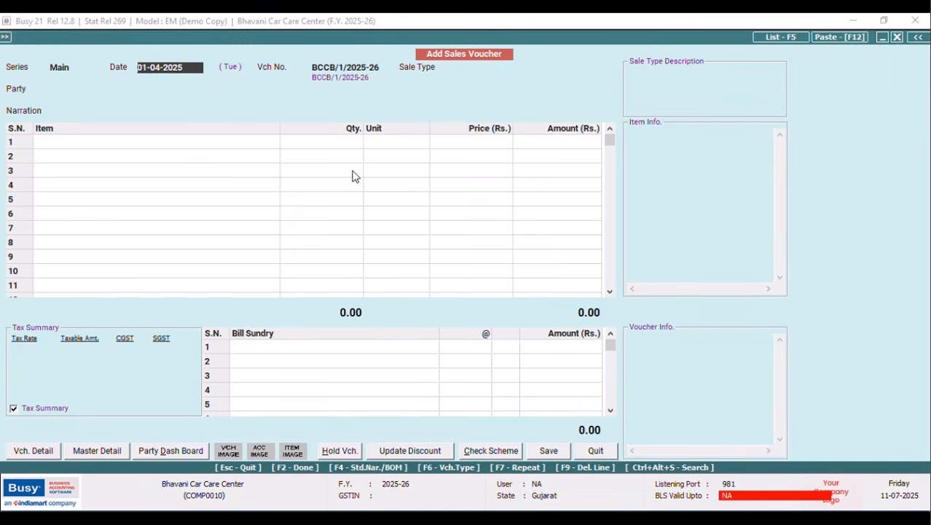
pyautogui.press('Tab')
pyautogui.press('Return')
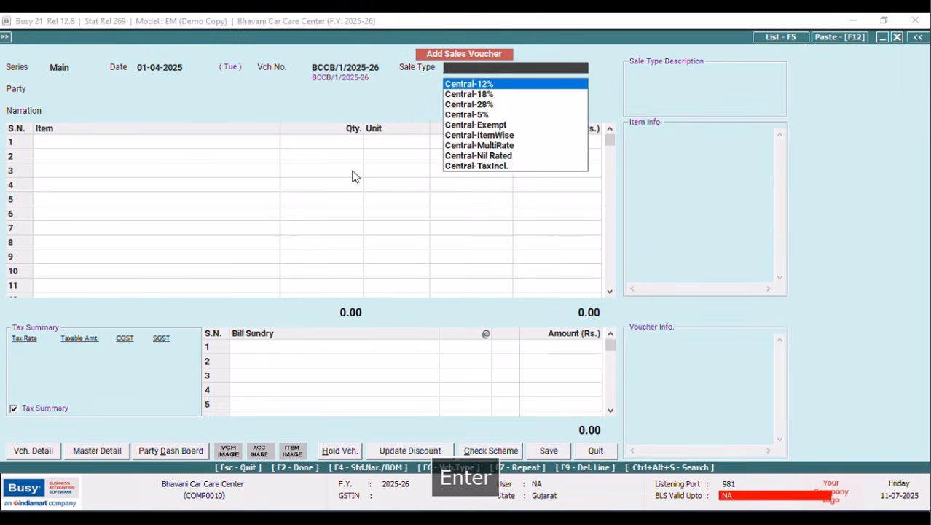
pyautogui.write('LO')
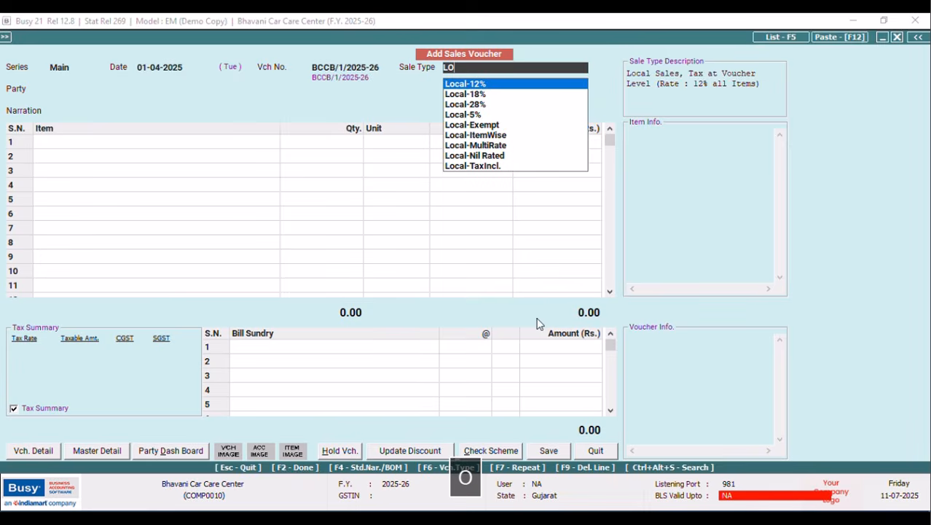
pyautogui.click(592, 451)
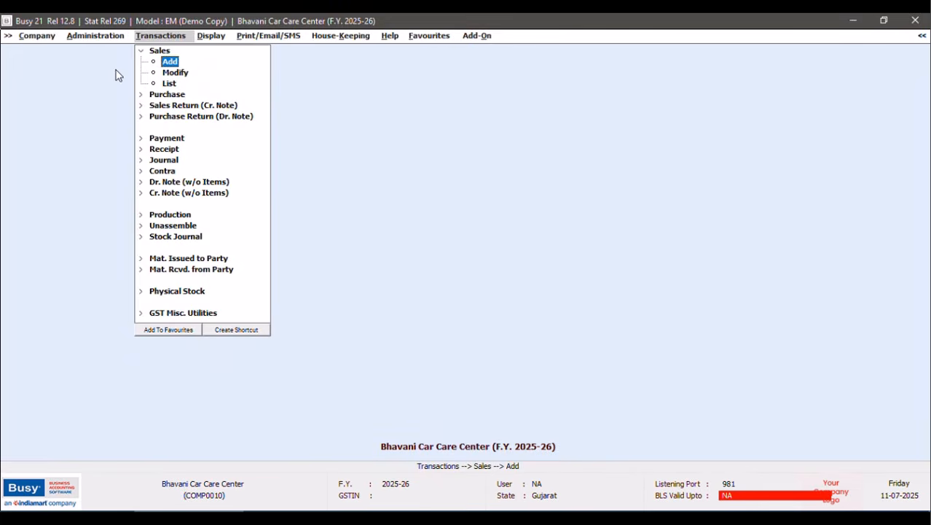
pyautogui.press('Return')
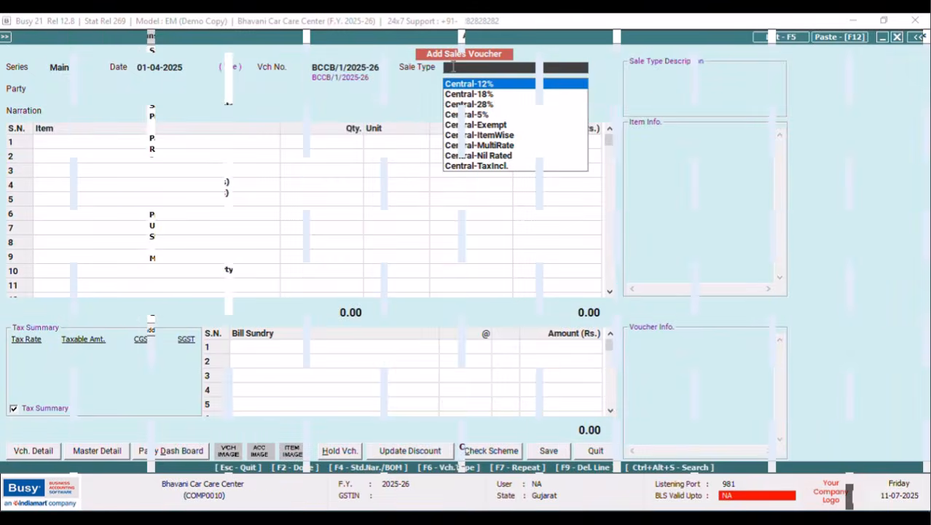
pyautogui.write('LOCAL')
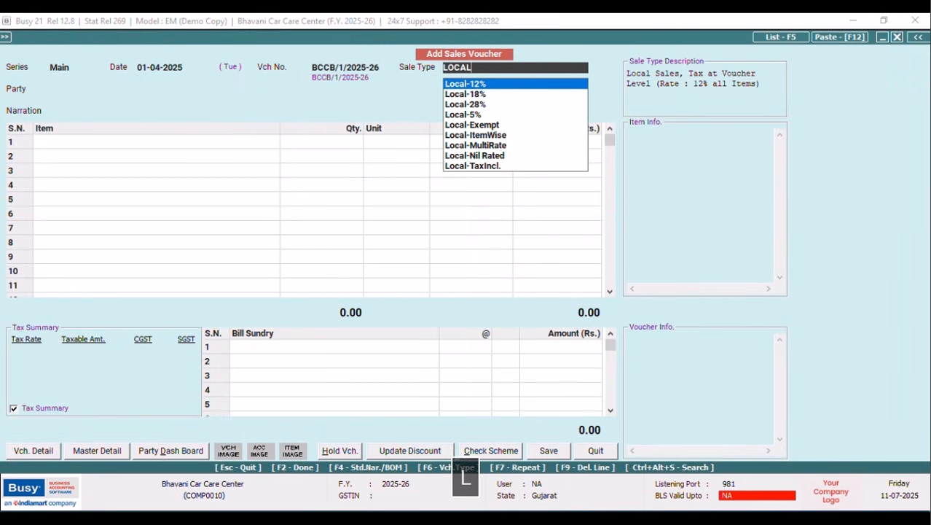
pyautogui.press('Down')
pyautogui.press('Down')
pyautogui.press('Down')
pyautogui.press('Down')
pyautogui.press('Down')
pyautogui.press('Down')
pyautogui.press('Down')
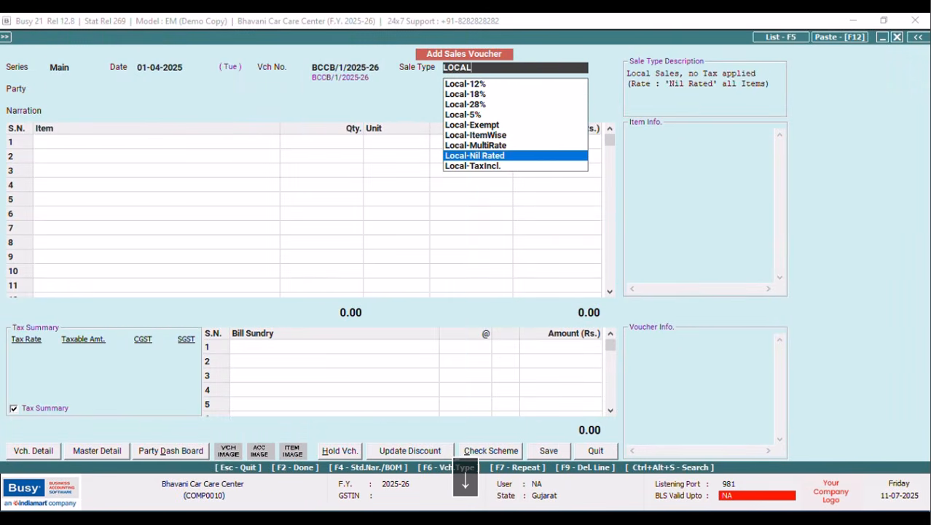
pyautogui.press('Tab')
pyautogui.press('Return')
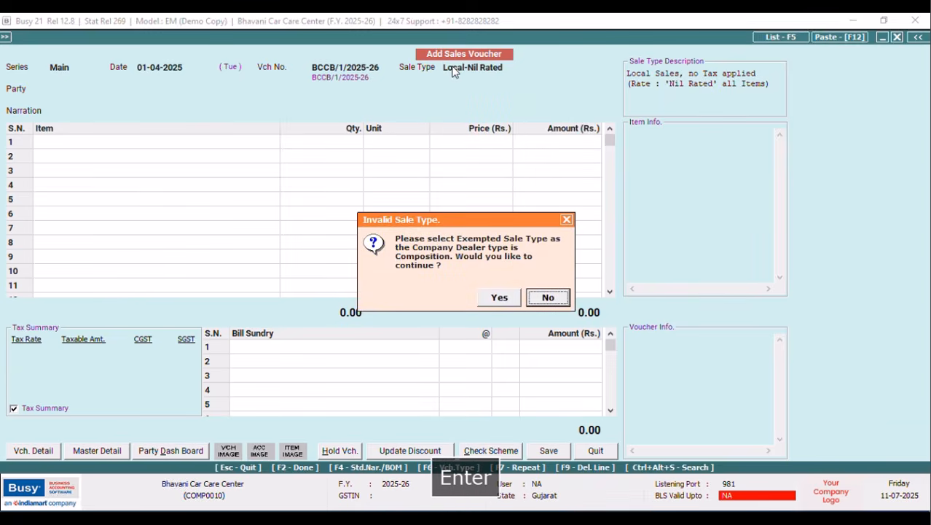
# Dismiss the warning, try Local-Exempt, and acknowledge that it isn't allowed.
pyautogui.press('Left')
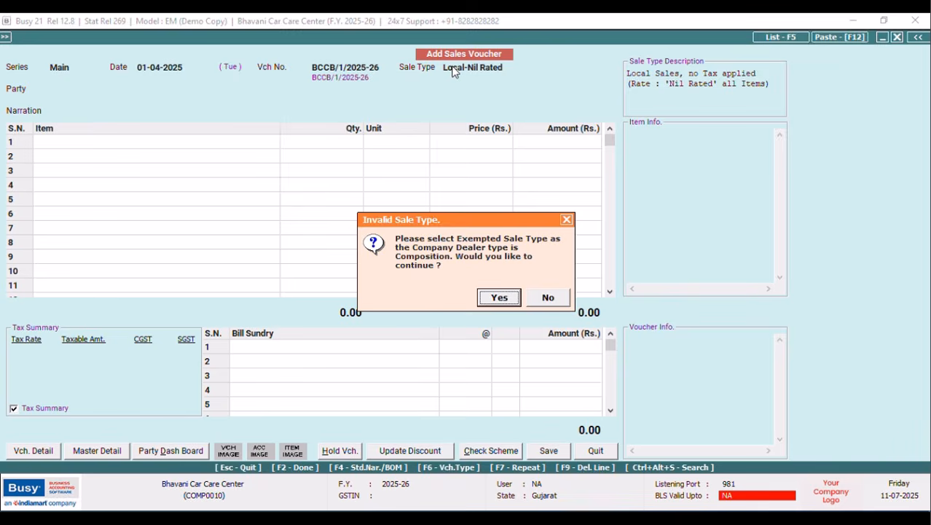
pyautogui.click(566, 219)
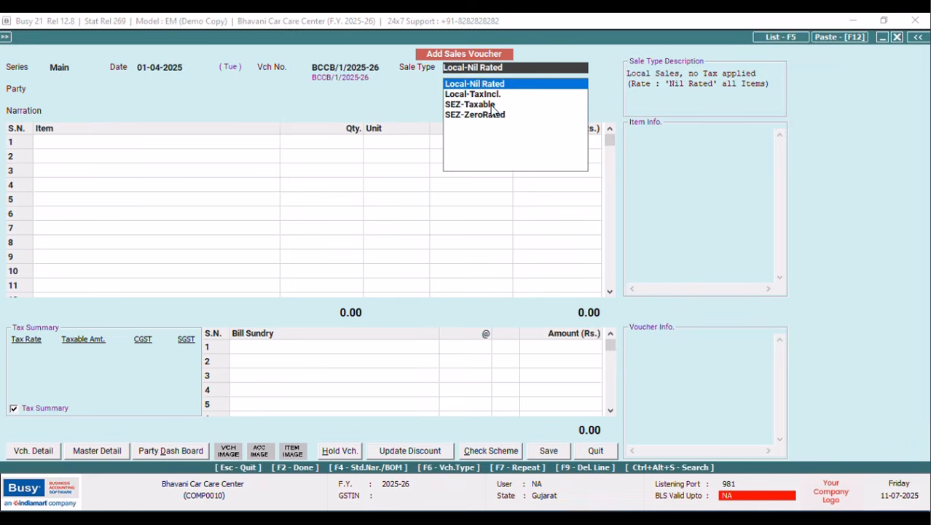
pyautogui.press('Up')
pyautogui.press('Up')
pyautogui.press('Up')
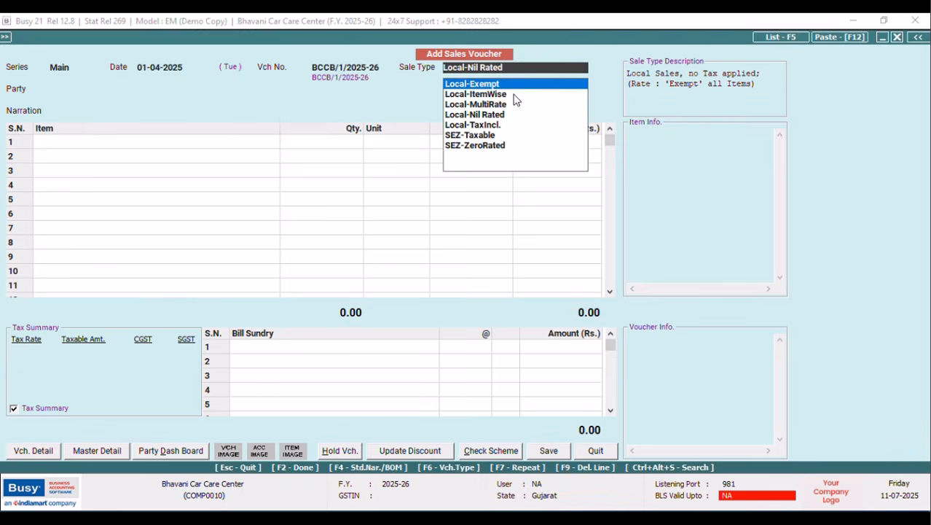
pyautogui.press('Return')
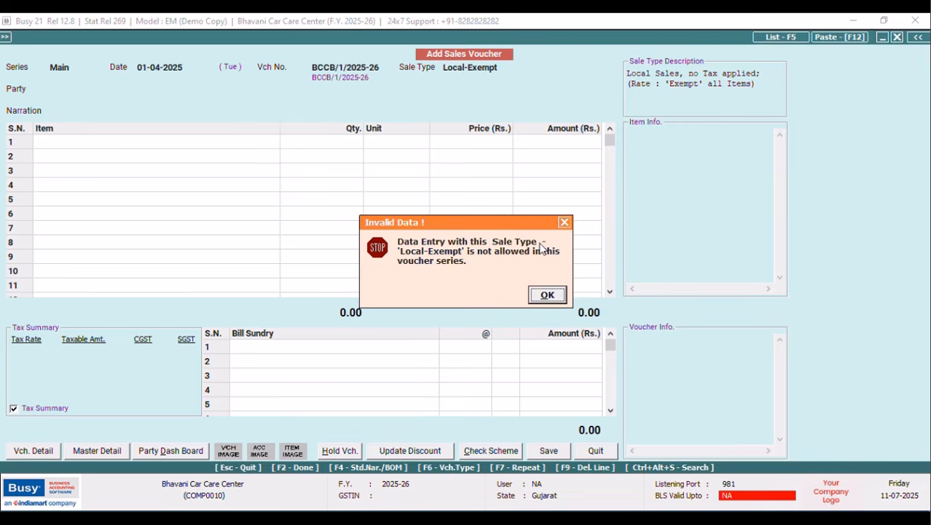
pyautogui.click(548, 299)
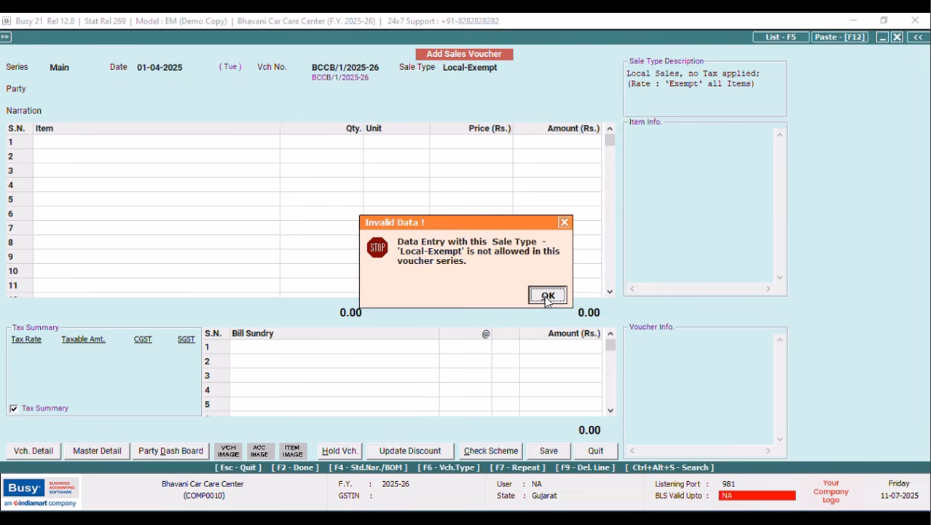
pyautogui.click(547, 297)
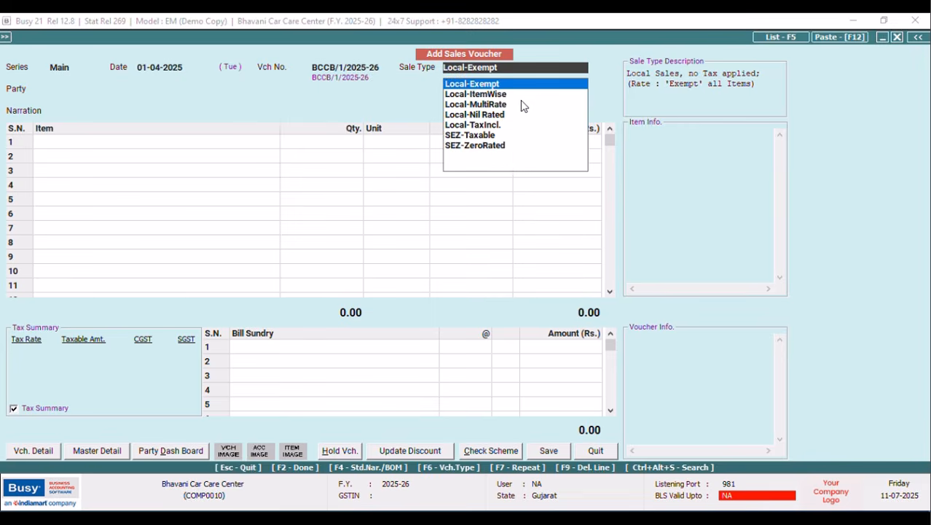
# Pick Local-Nil Rated again, declining once and then agreeing to continue.
pyautogui.click(489, 116)
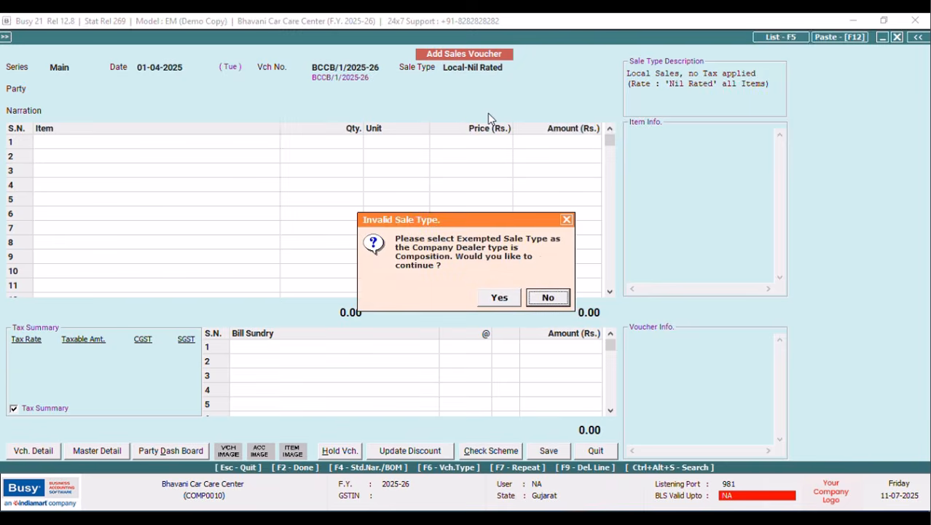
pyautogui.click(547, 298)
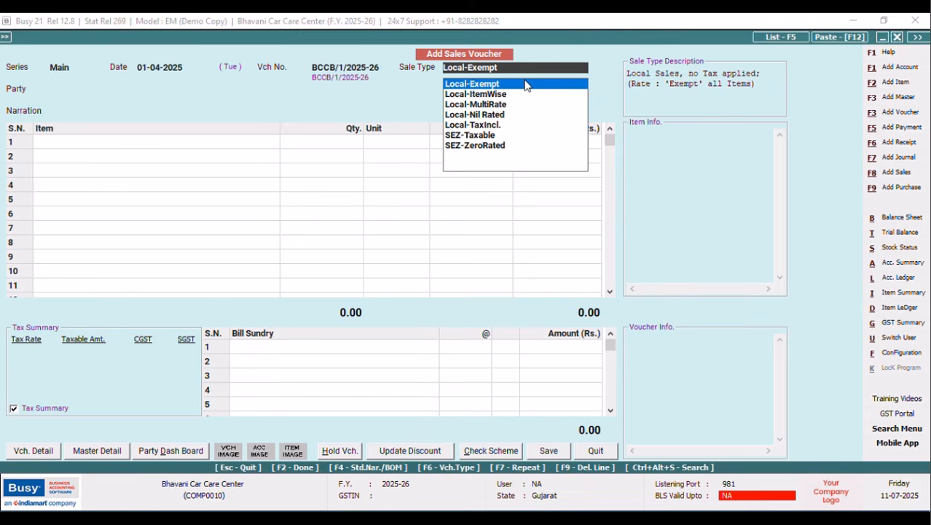
pyautogui.click(501, 117)
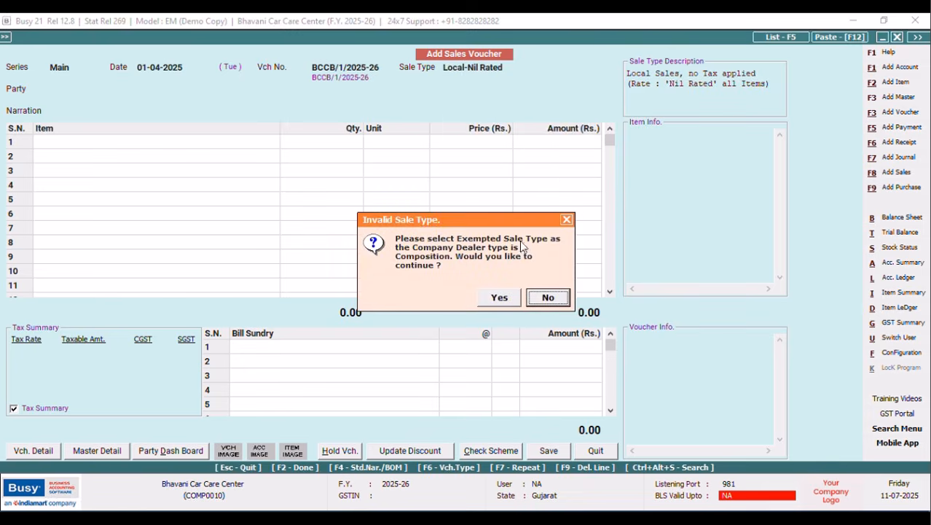
pyautogui.click(502, 295)
pyautogui.click(595, 451)
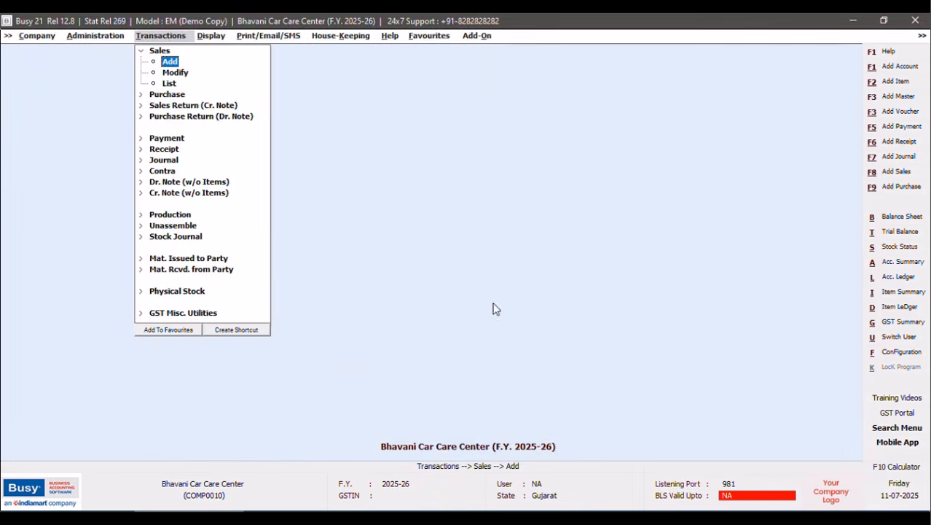
pyautogui.click(169, 62)
pyautogui.press('Tab')
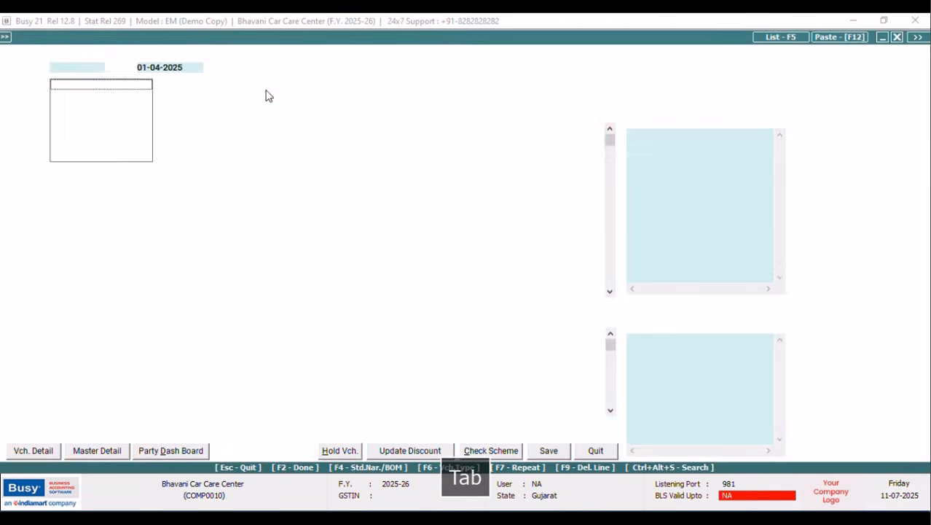
pyautogui.press('Return')
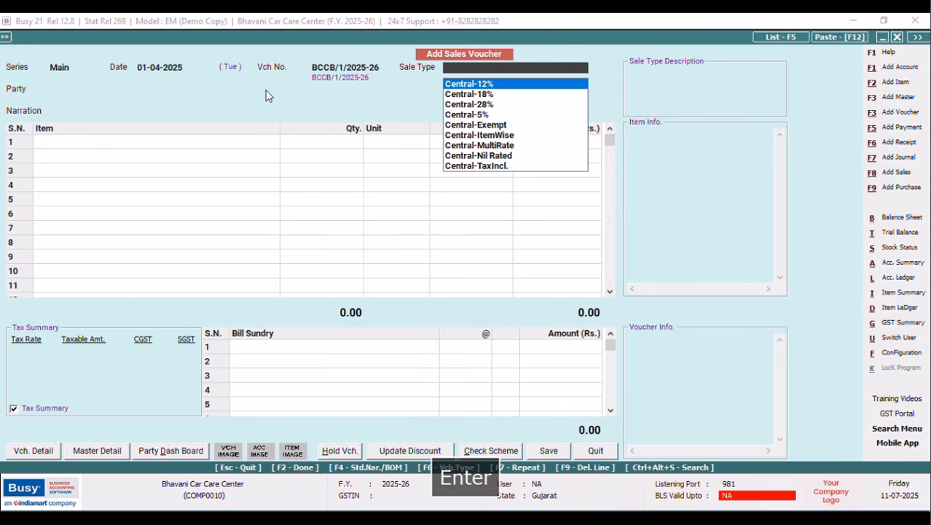
pyautogui.write('Lo')
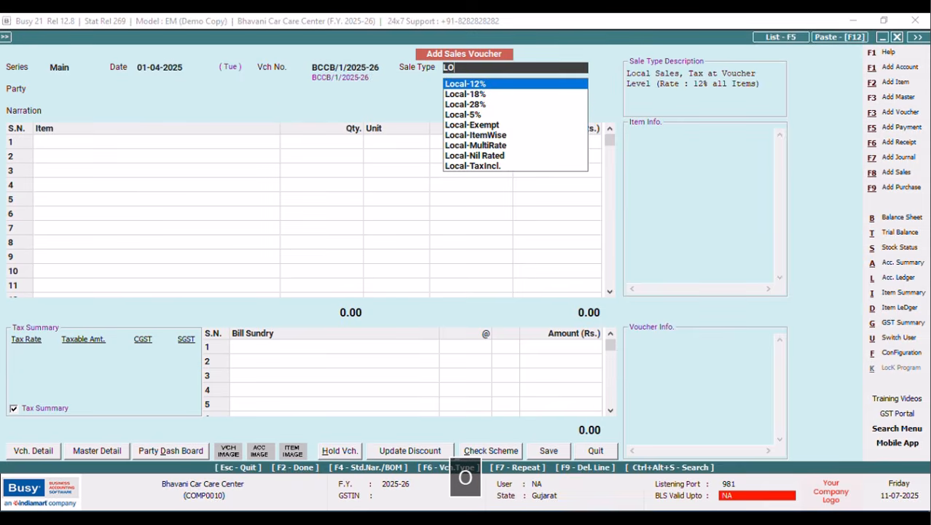
pyautogui.press('Down')
pyautogui.press('Down')
pyautogui.press('Down')
pyautogui.press('Down')
pyautogui.press('Tab')
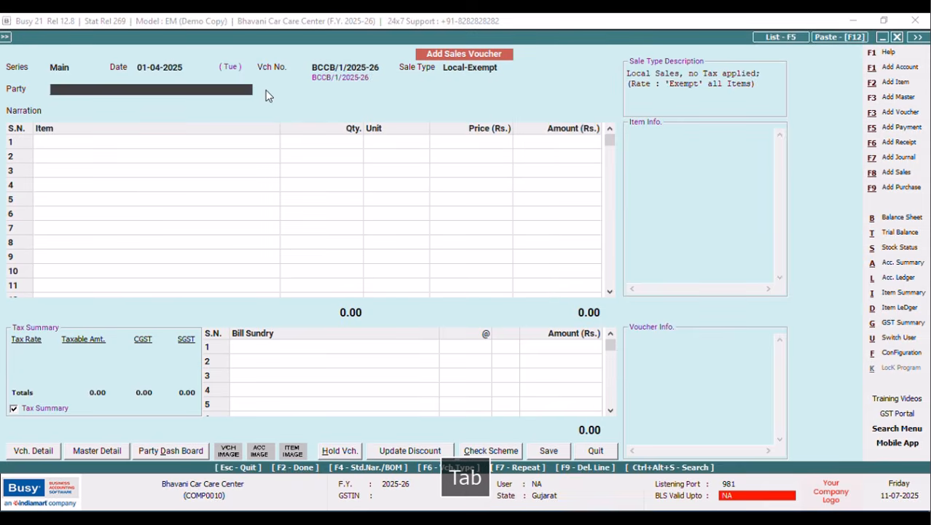
pyautogui.press('Return')
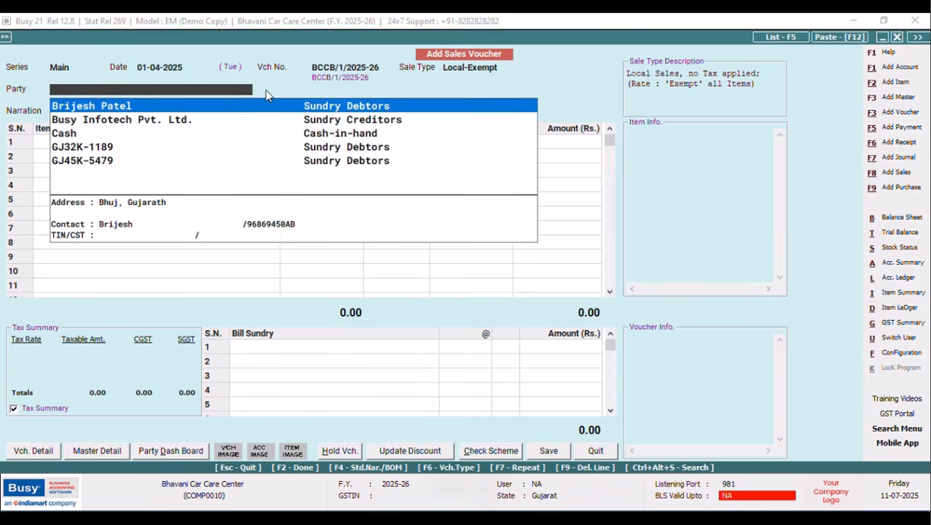
pyautogui.press('Down')
pyautogui.press('Down')
pyautogui.press('Down')
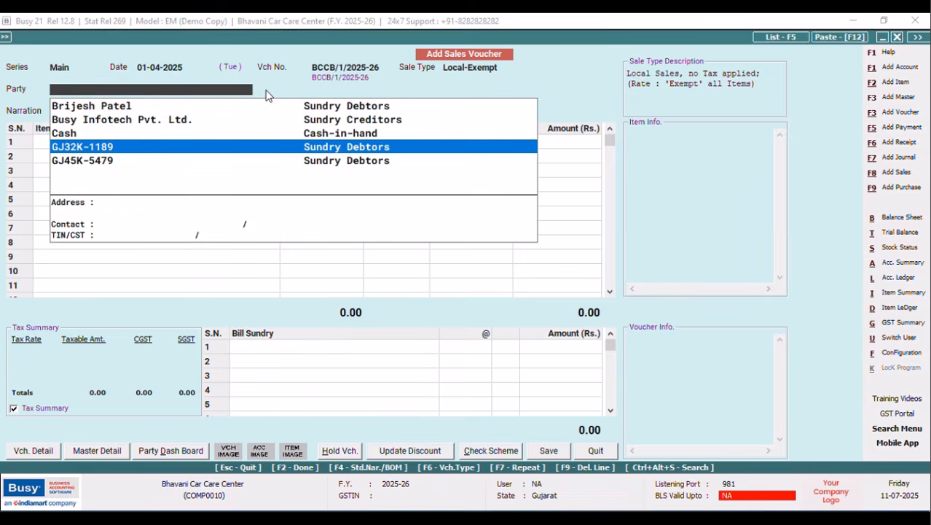
pyautogui.press('Tab')
pyautogui.press('Return')
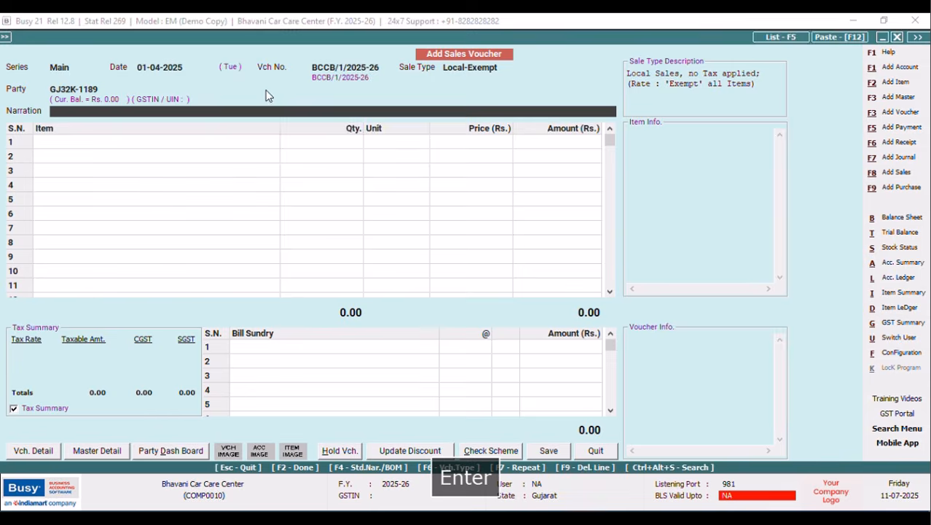
pyautogui.click(111, 88)
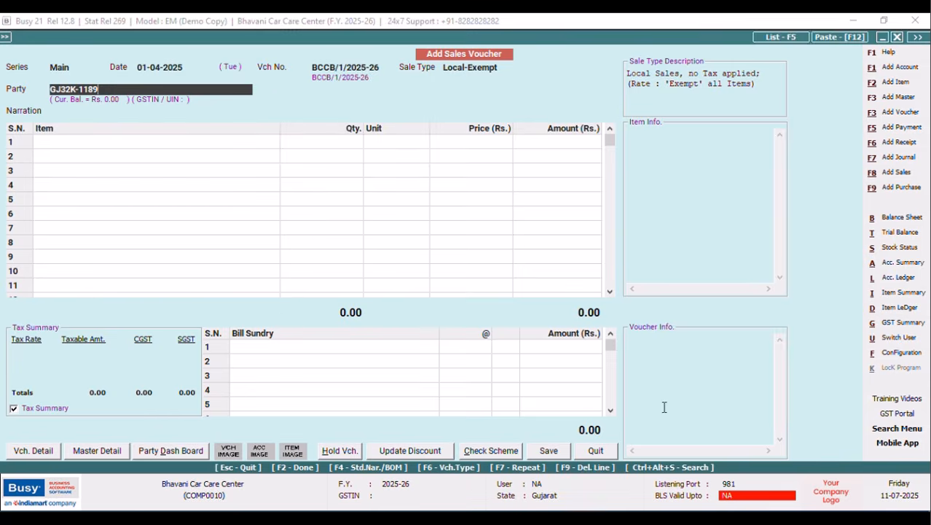
pyautogui.click(596, 450)
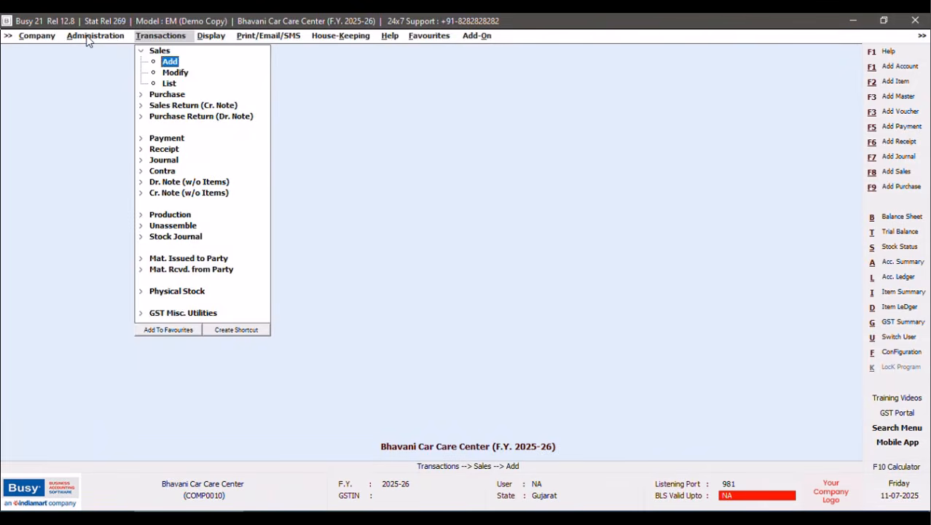
# Open Masters Configuration under Administration and choose the Account master.
pyautogui.click(85, 37)
pyautogui.click(89, 52)
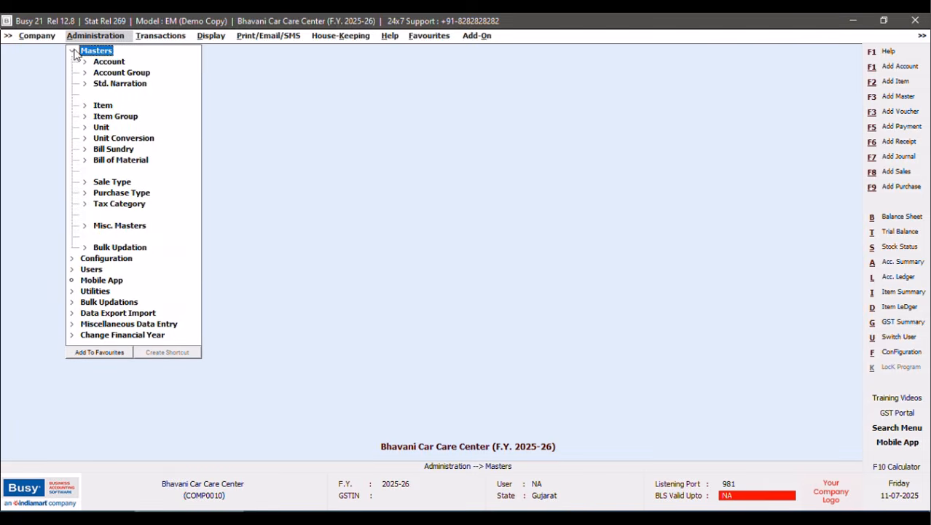
pyautogui.click(71, 51)
pyautogui.click(99, 63)
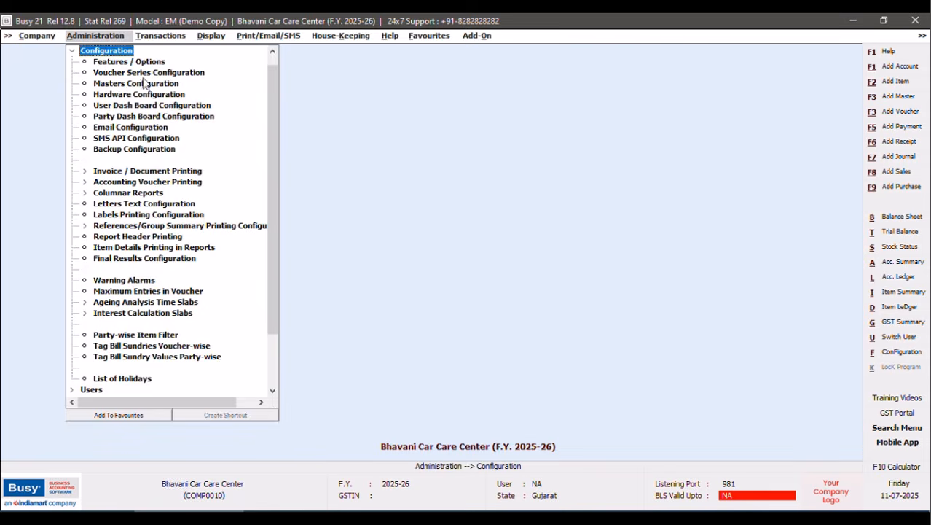
pyautogui.click(122, 83)
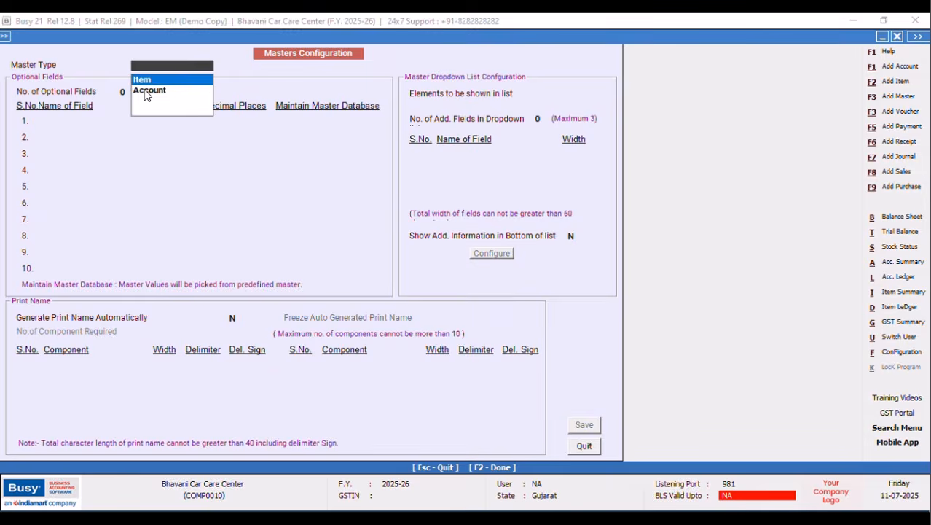
pyautogui.click(147, 93)
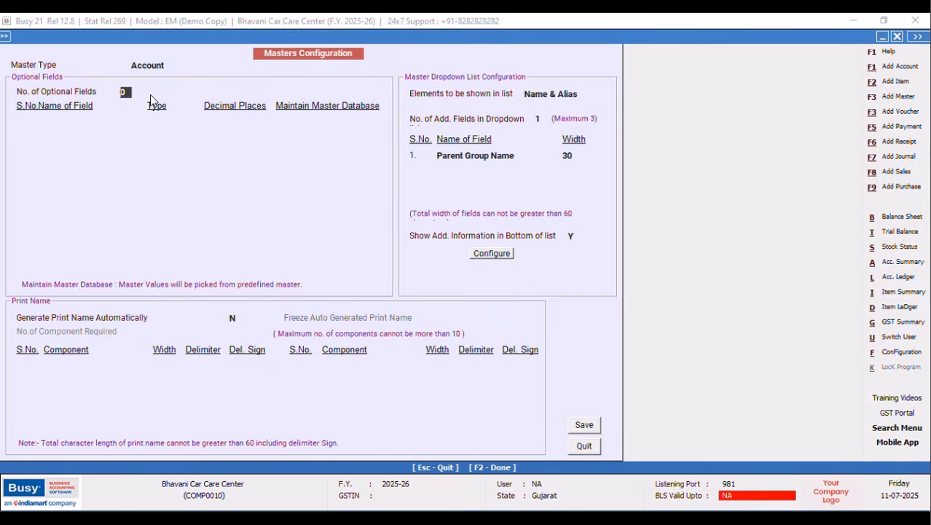
# Set 3 extra dropdown fields: Parent Group Name at width 20, then Current Balance.
pyautogui.click(541, 117)
pyautogui.press('BackSpace')
pyautogui.write('3')
pyautogui.press('Tab')
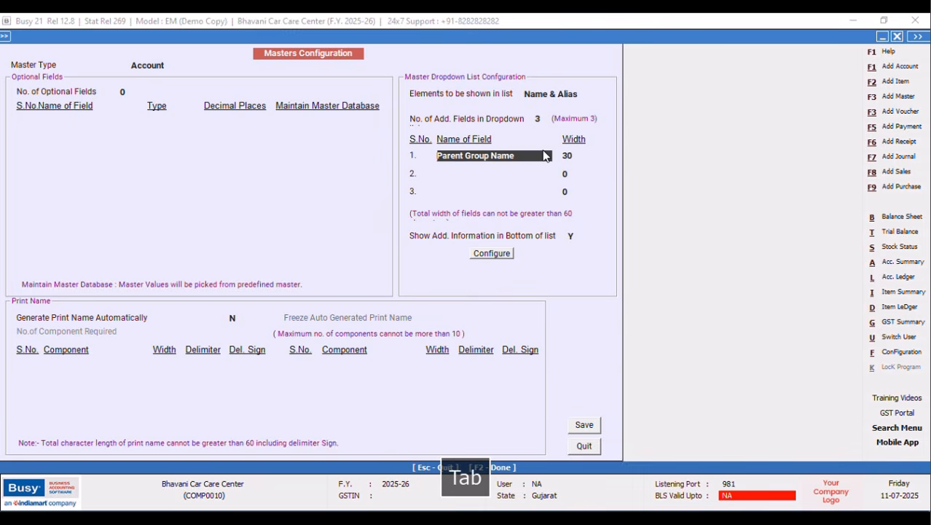
pyautogui.press('Return')
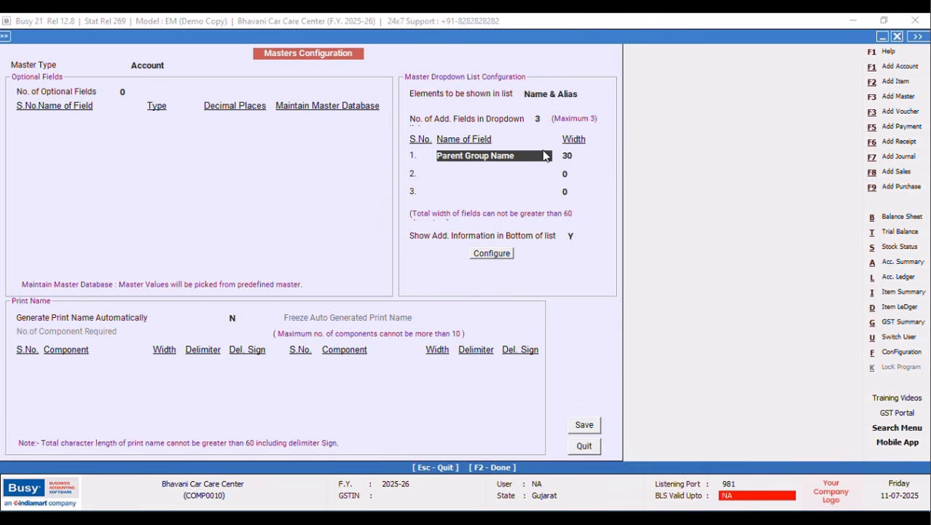
pyautogui.write('A')
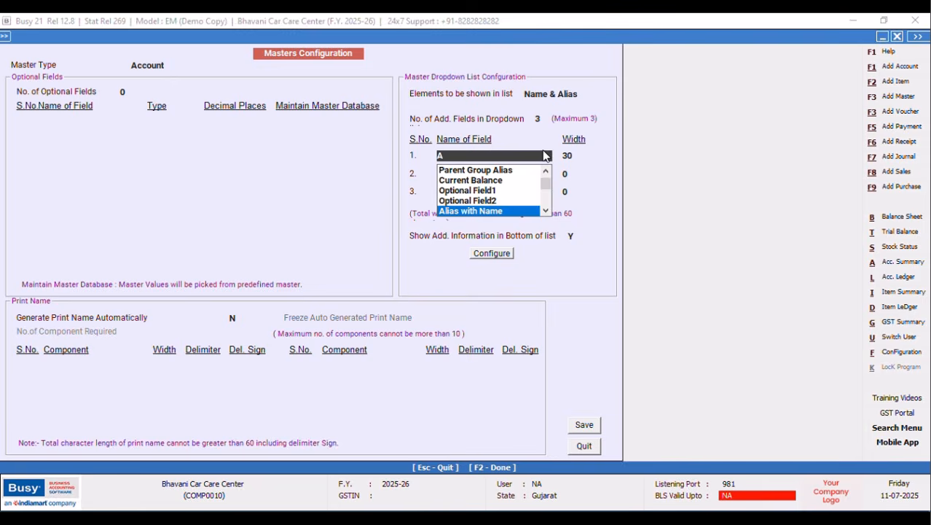
pyautogui.press('Up')
pyautogui.press('Up')
pyautogui.press('Up')
pyautogui.press('Up')
pyautogui.press('Up')
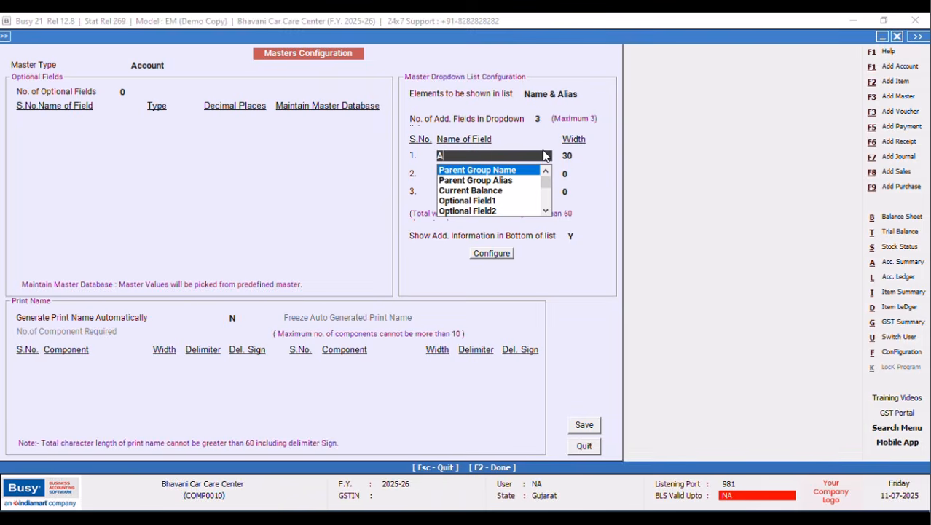
pyautogui.press('Return')
pyautogui.write('20')
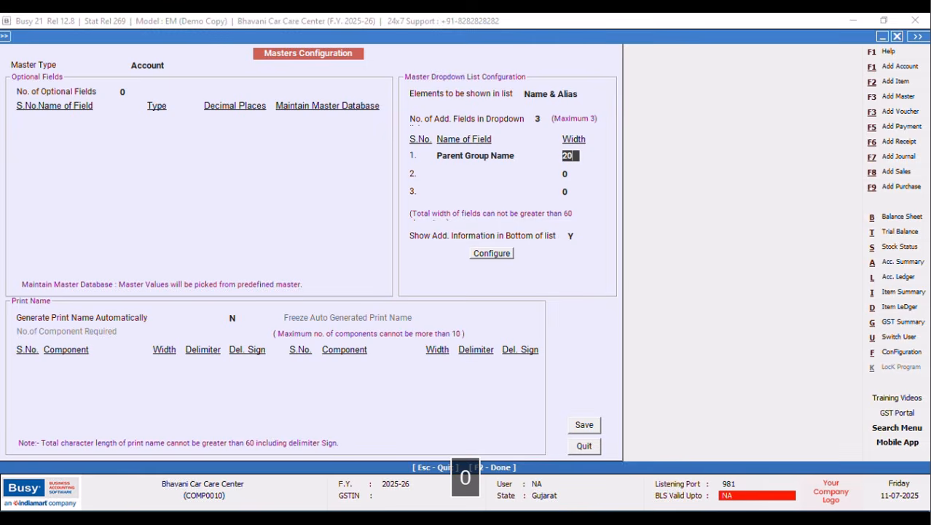
pyautogui.press('Return')
pyautogui.write('C')
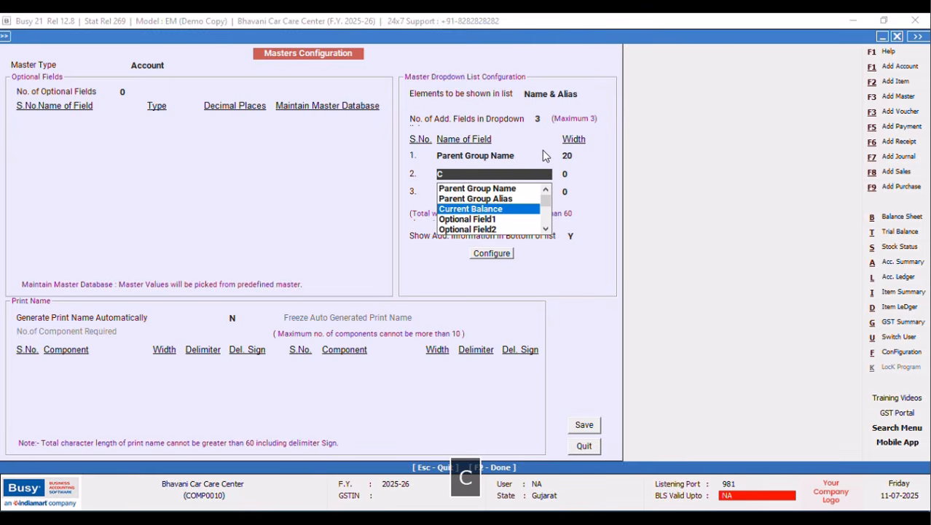
pyautogui.press('Return')
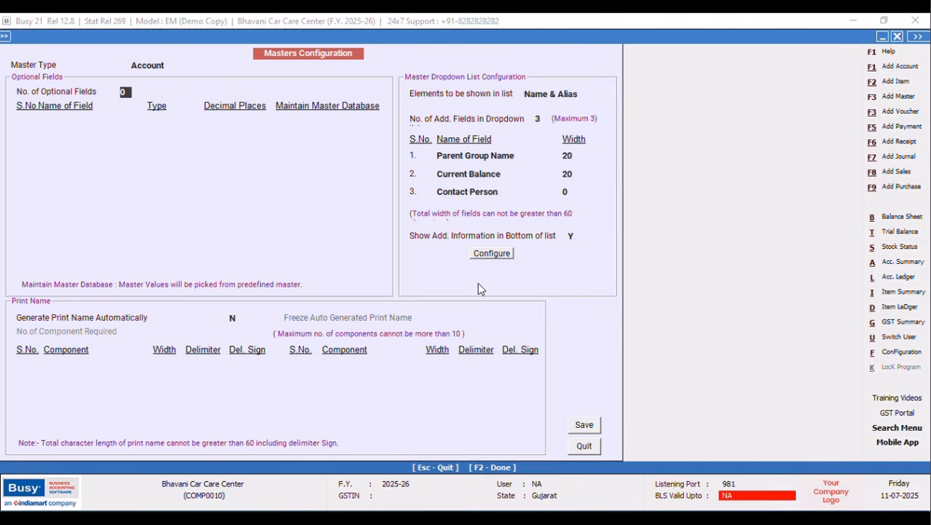
# After the invalid width warning on save, set the Current Balance width to 15.
pyautogui.click(580, 427)
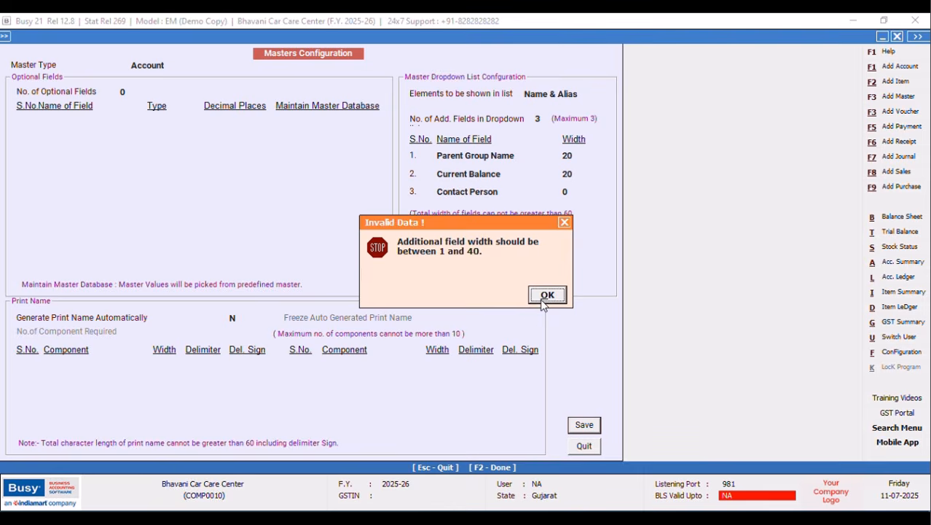
pyautogui.click(546, 295)
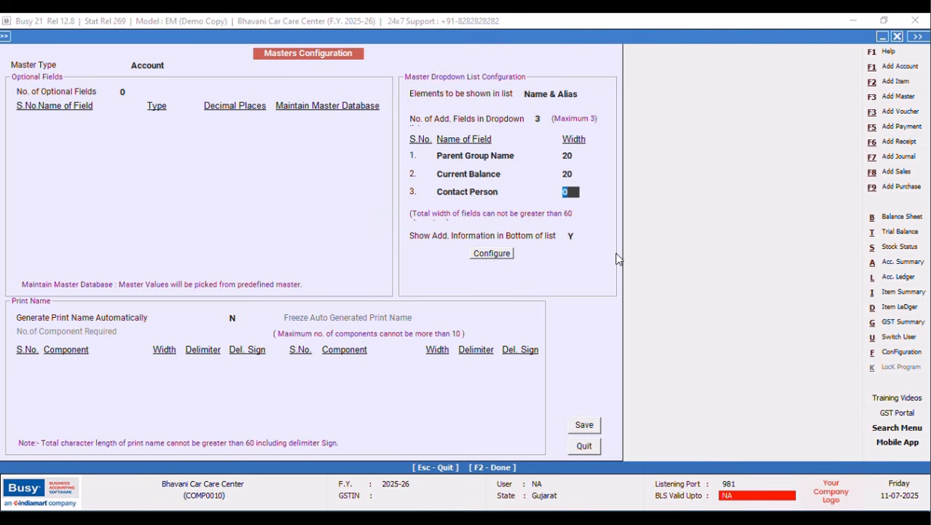
pyautogui.write('20')
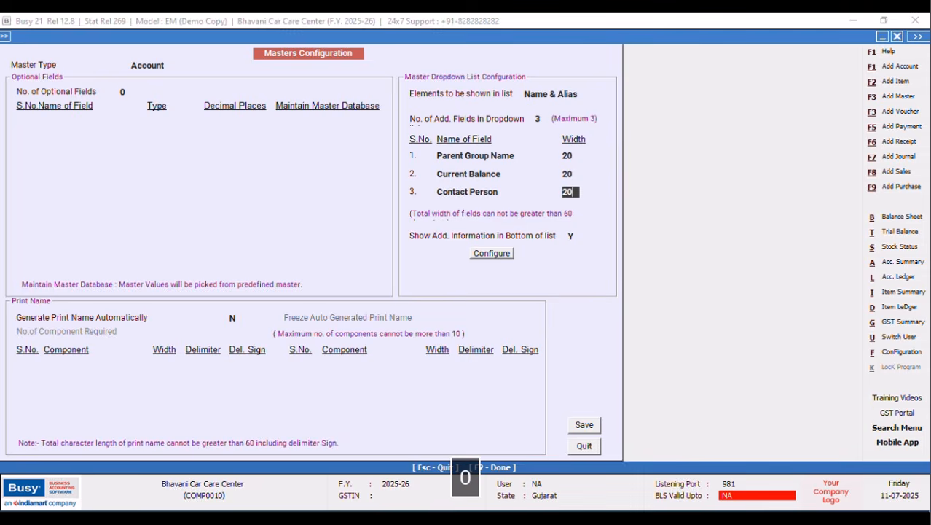
pyautogui.press('BackSpace')
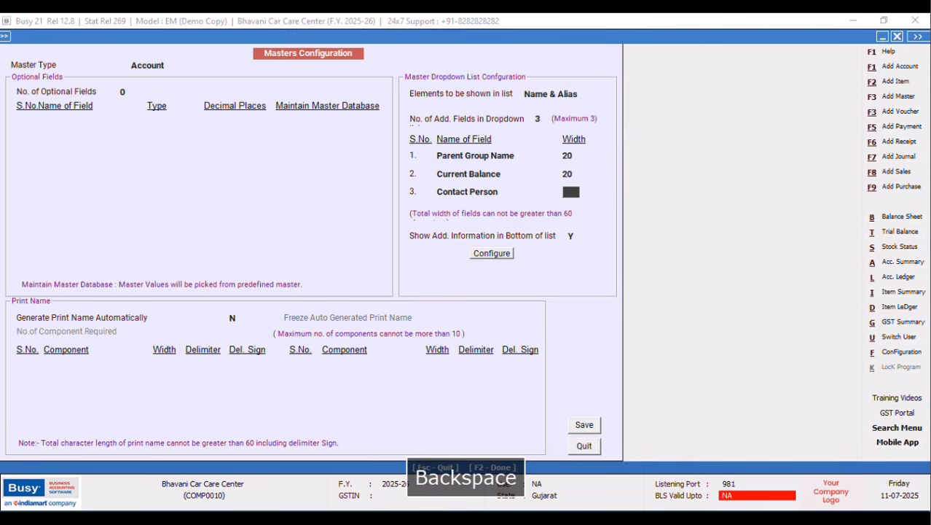
pyautogui.write('15')
pyautogui.press('Return')
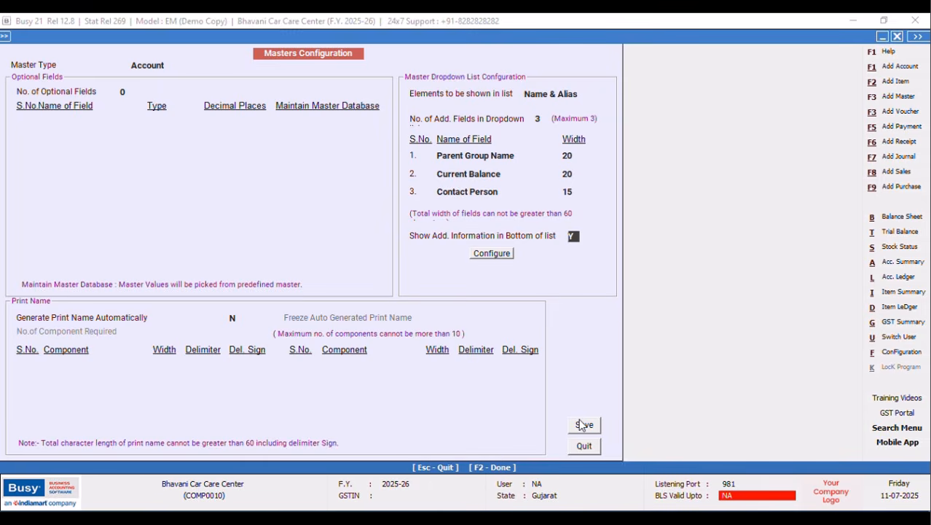
pyautogui.click(573, 175)
pyautogui.press('BackSpace')
pyautogui.write('15')
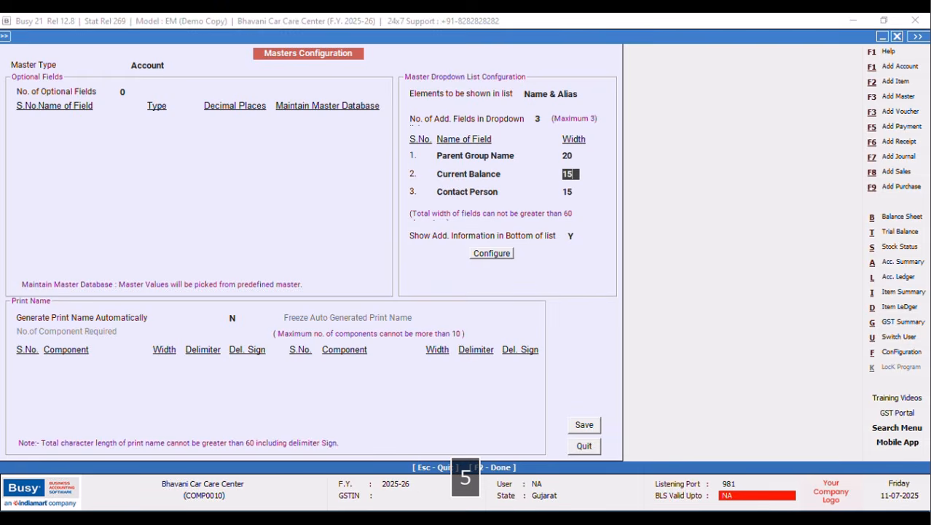
pyautogui.press('Return')
pyautogui.press('Return')
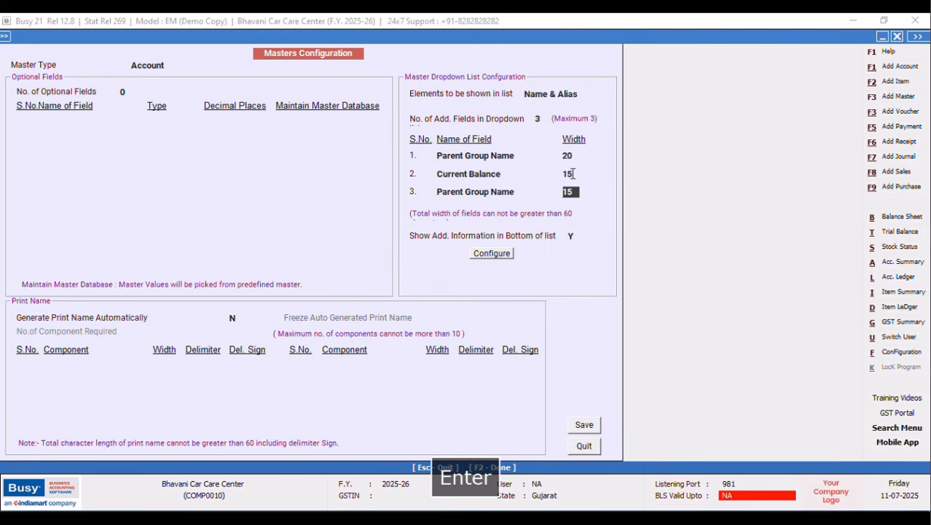
# After the duplicate fields warning, set the third column's width to 25.
pyautogui.click(584, 427)
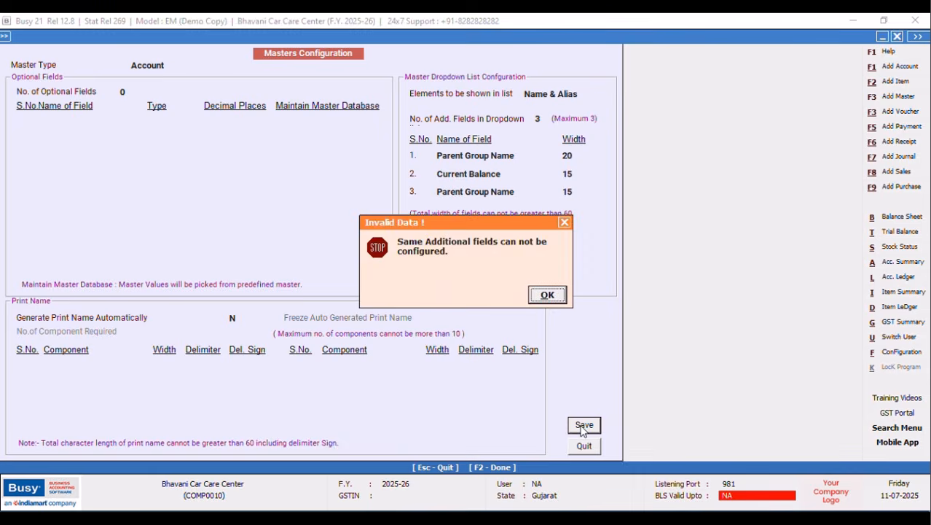
pyautogui.click(548, 296)
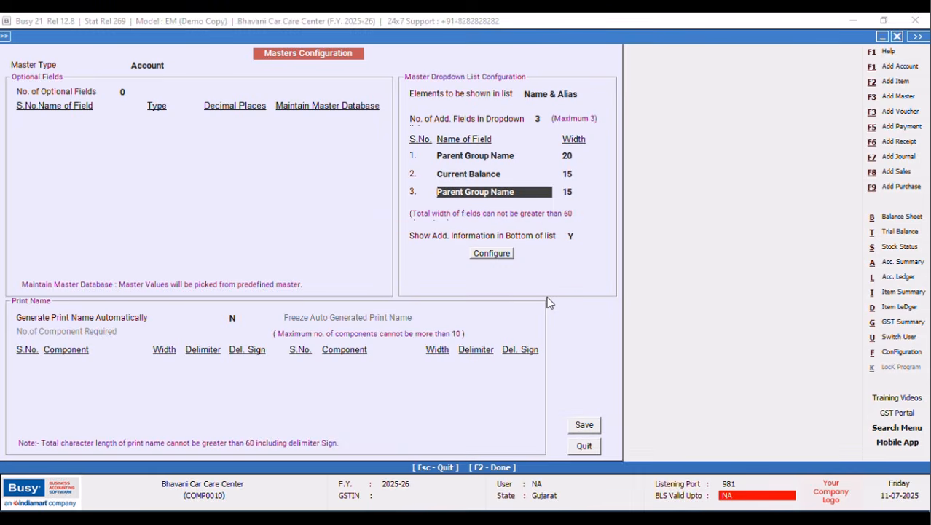
pyautogui.press('Return')
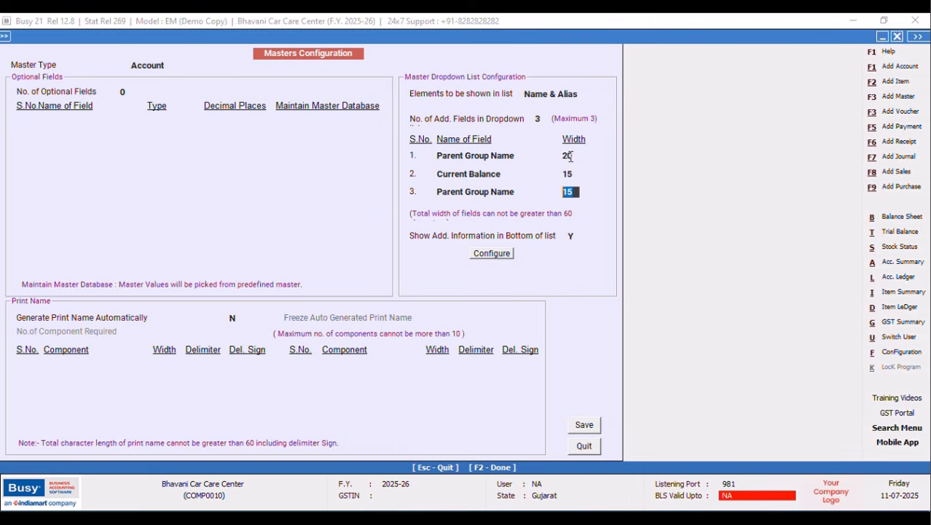
pyautogui.write('20')
pyautogui.press('Delete')
pyautogui.write('20')
pyautogui.press('Delete')
pyautogui.press('BackSpace')
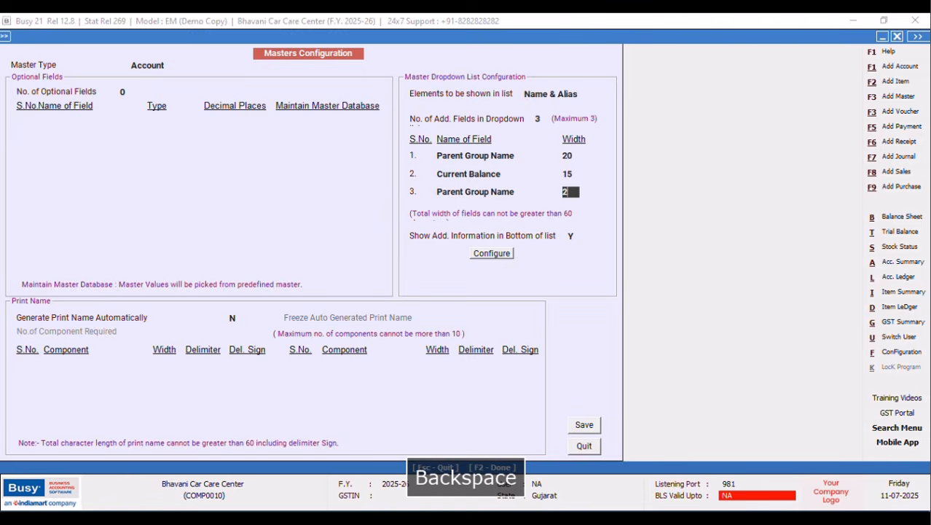
pyautogui.write('5')
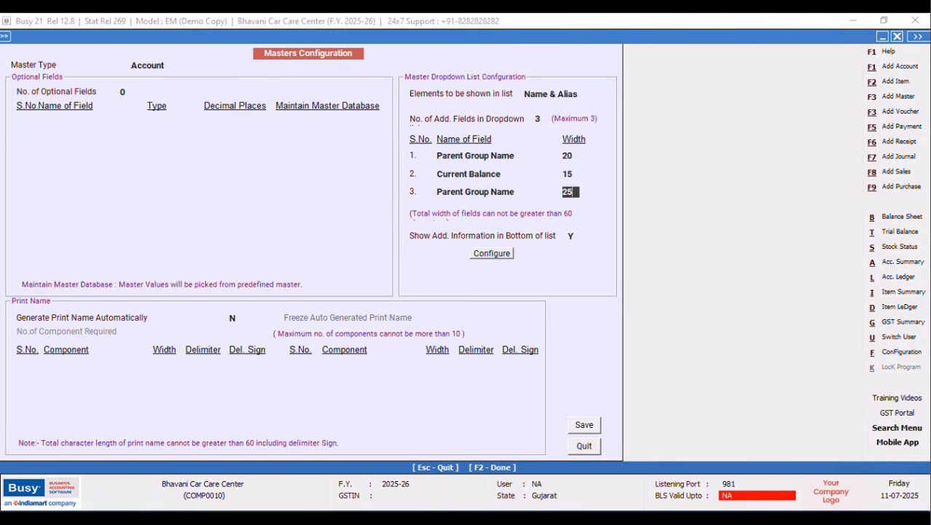
pyautogui.press('Return')
# Re-pick Contact Person as the third column's field from the list.
pyautogui.click(524, 194)
pyautogui.press('Delete')
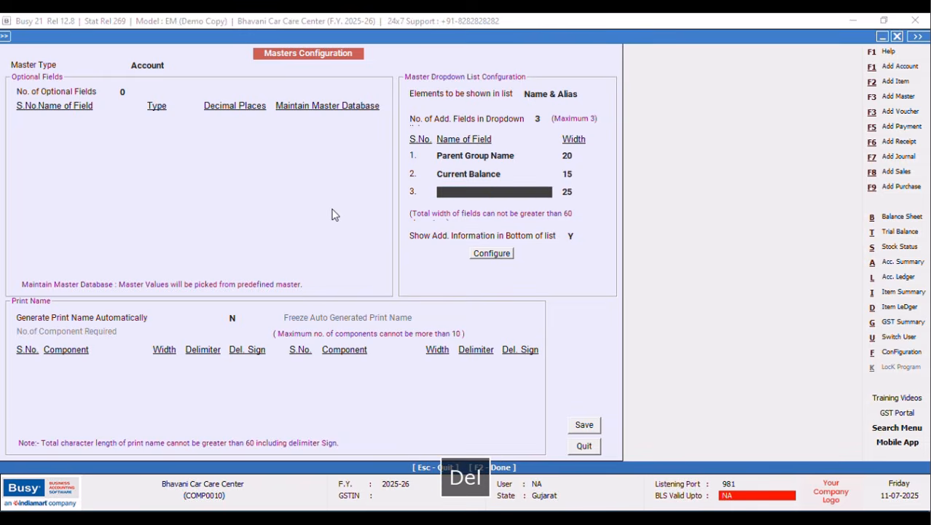
pyautogui.write('PAR')
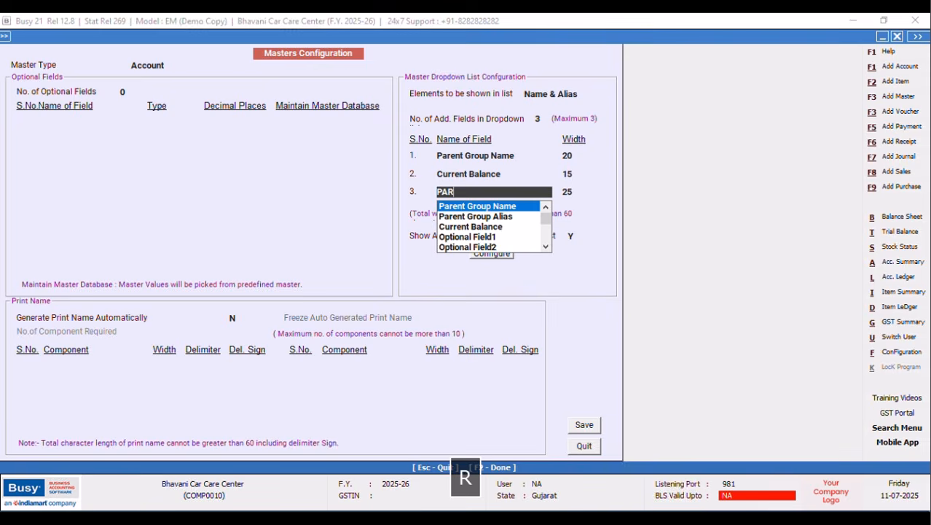
pyautogui.press('Down')
pyautogui.press('Down')
pyautogui.press('Down')
pyautogui.press('Down')
pyautogui.press('Down')
pyautogui.press('Down')
pyautogui.press('Down')
pyautogui.press('Down')
pyautogui.press('Down')
pyautogui.press('Down')
pyautogui.press('Down')
pyautogui.press('Down')
pyautogui.press('Down')
pyautogui.press('Down')
pyautogui.press('Down')
pyautogui.press('Down')
pyautogui.press('Down')
pyautogui.press('Down')
pyautogui.press('Up')
pyautogui.press('Up')
pyautogui.press('Up')
pyautogui.press('Up')
pyautogui.press('Up')
pyautogui.press('Up')
pyautogui.press('Up')
pyautogui.press('Down')
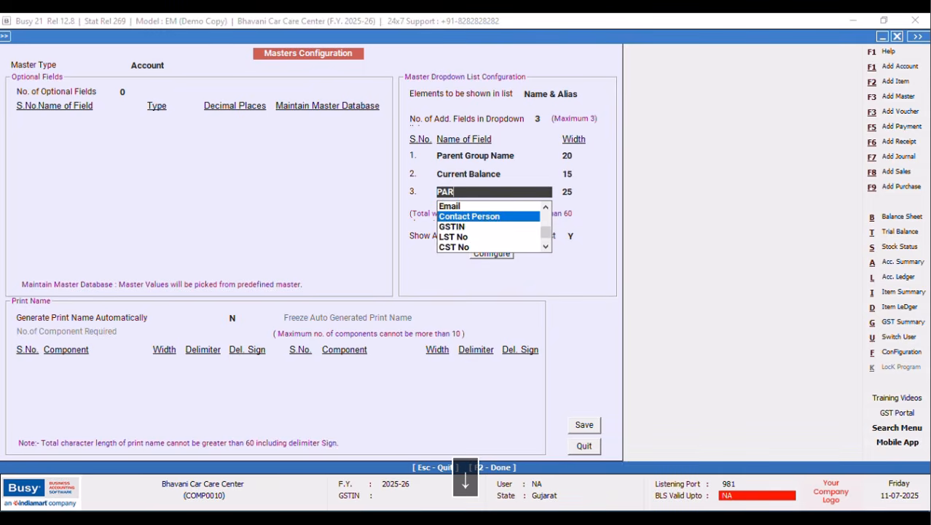
pyautogui.press('Return')
# Save the Account dropdown columns, regenerate master help files, and return to Configuration types.
pyautogui.click(579, 430)
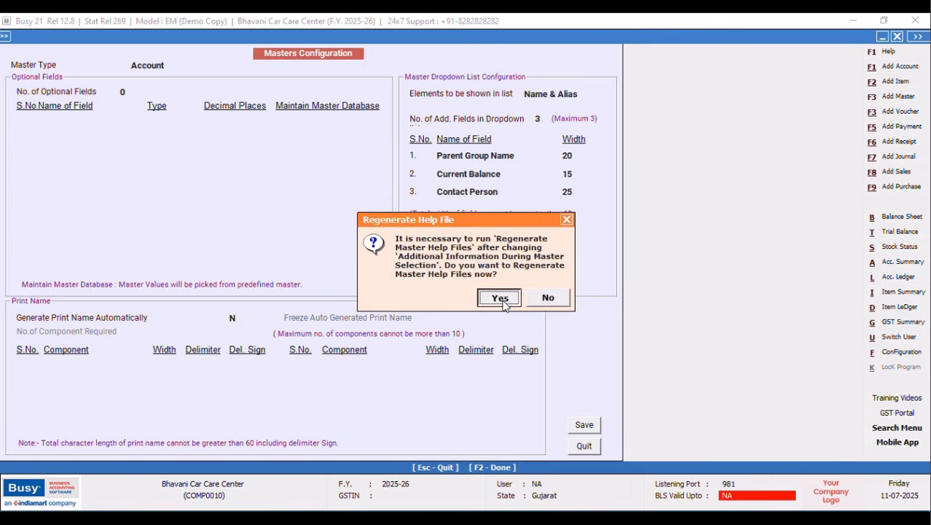
pyautogui.click(500, 304)
pyautogui.click(153, 184)
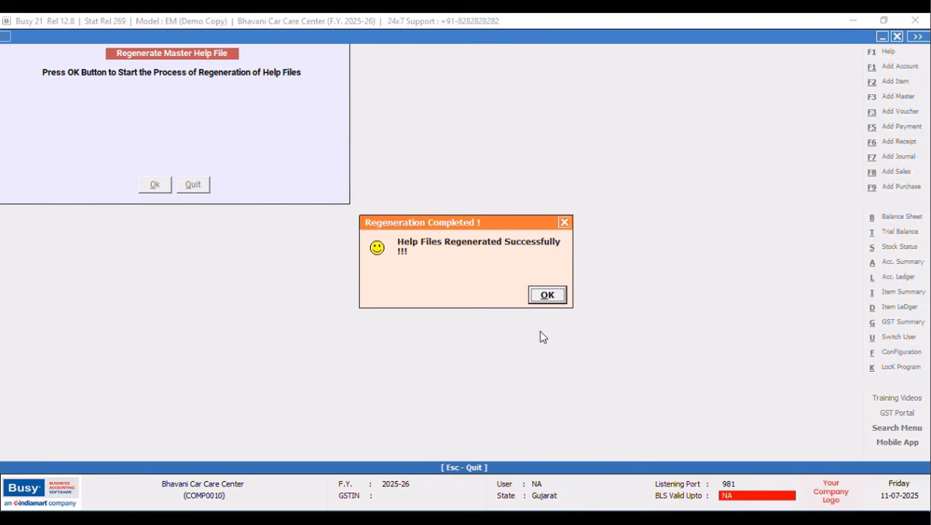
pyautogui.press('Return')
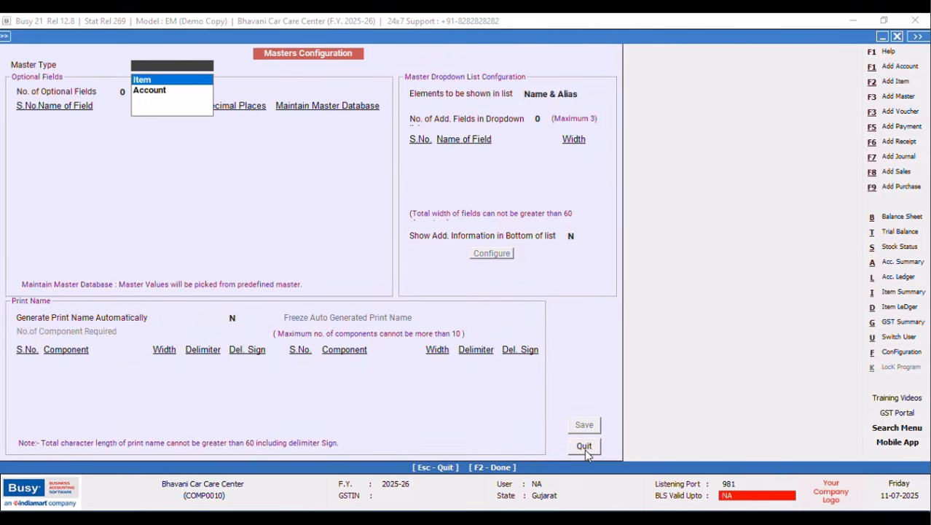
pyautogui.click(584, 445)
pyautogui.click(897, 353)
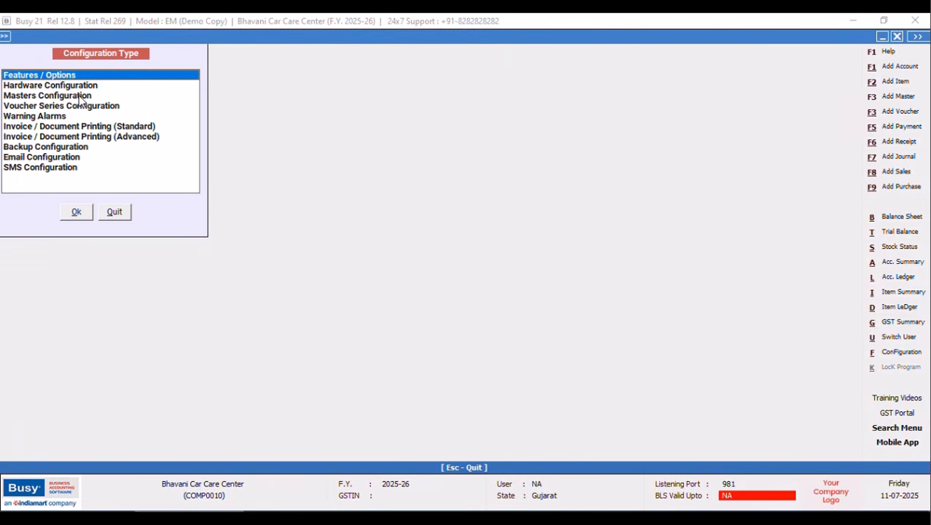
# Open Voucher Series Configuration for the Sales Main series.
pyautogui.click(85, 107)
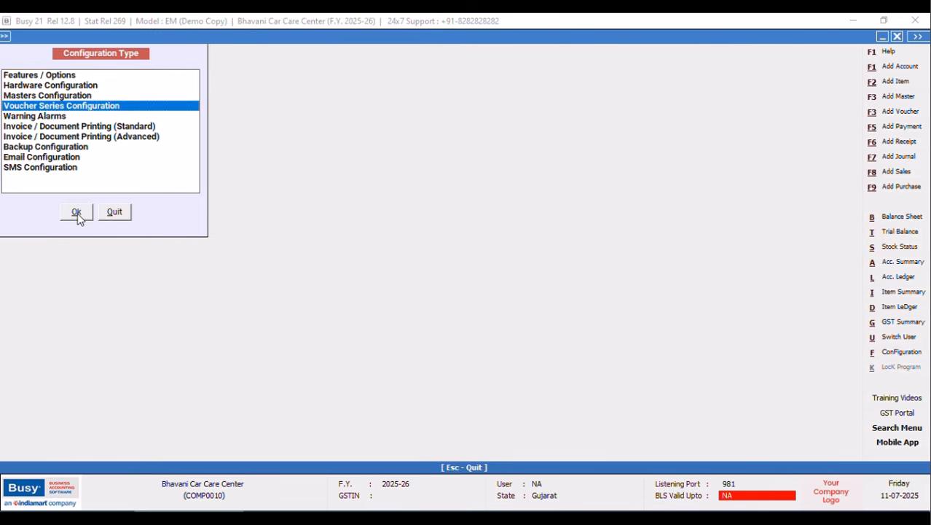
pyautogui.click(76, 212)
pyautogui.click(23, 105)
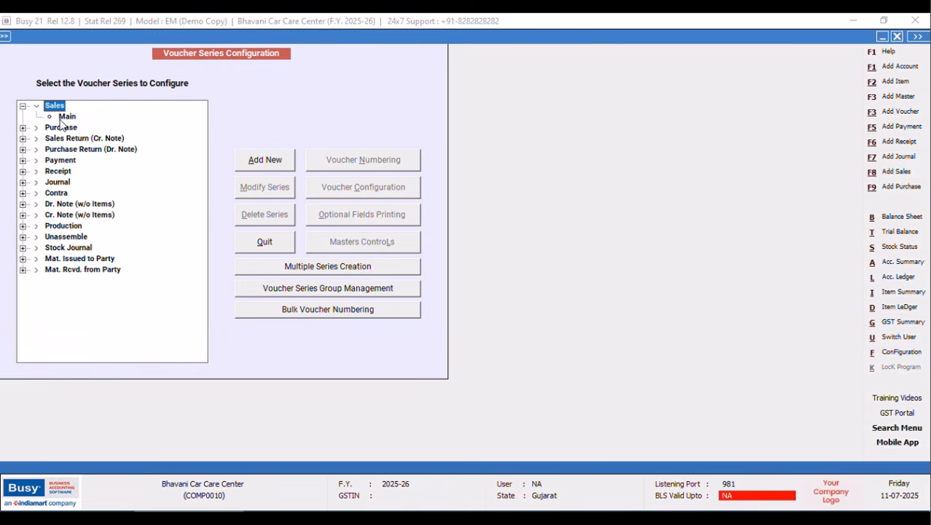
pyautogui.click(67, 116)
pyautogui.click(380, 188)
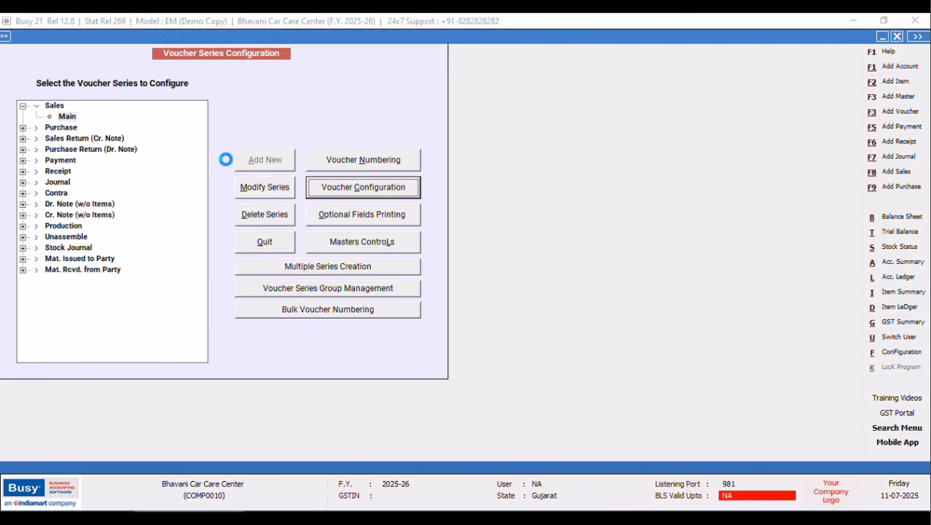
# Set Add. Field With Item to Y named 'MECHANIC / FITTER', save, and close.
pyautogui.press('Return')
pyautogui.write('y')
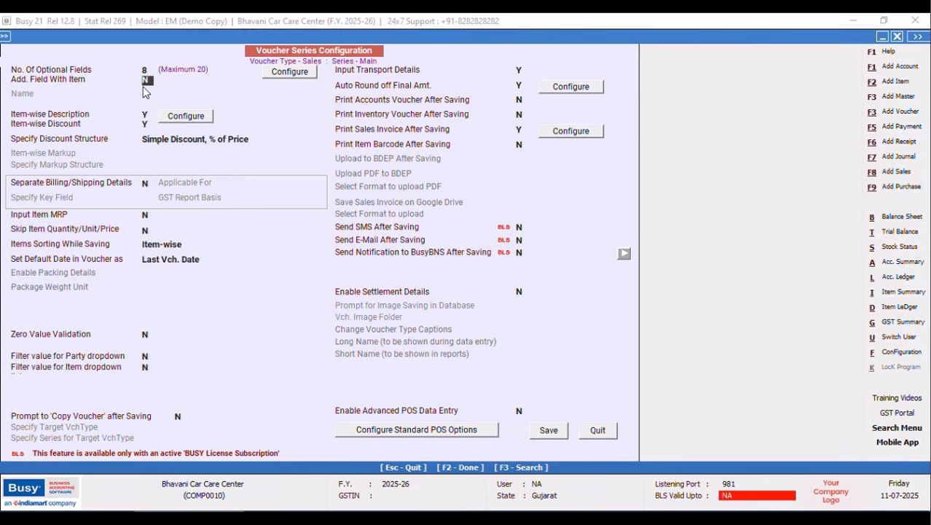
pyautogui.press('Return')
pyautogui.write('M')
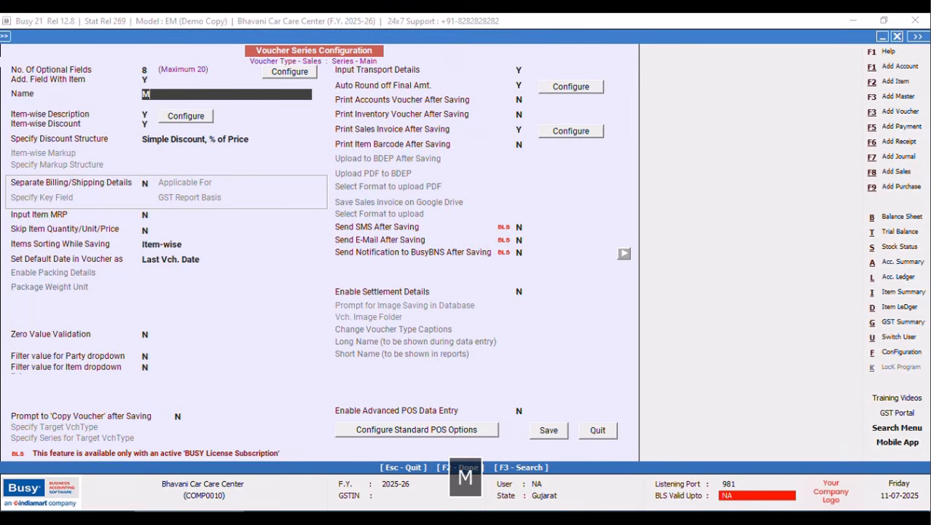
pyautogui.write('ECHANIC / FITTER')
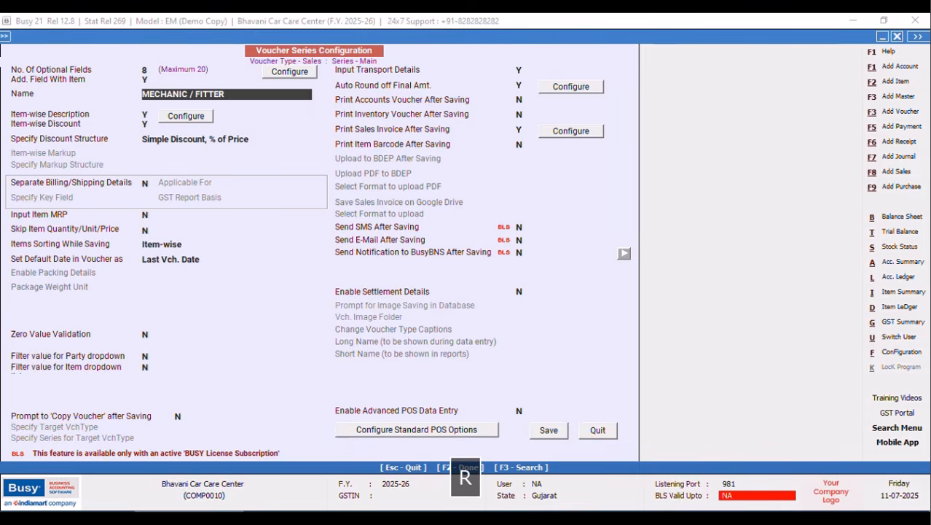
pyautogui.press('Return')
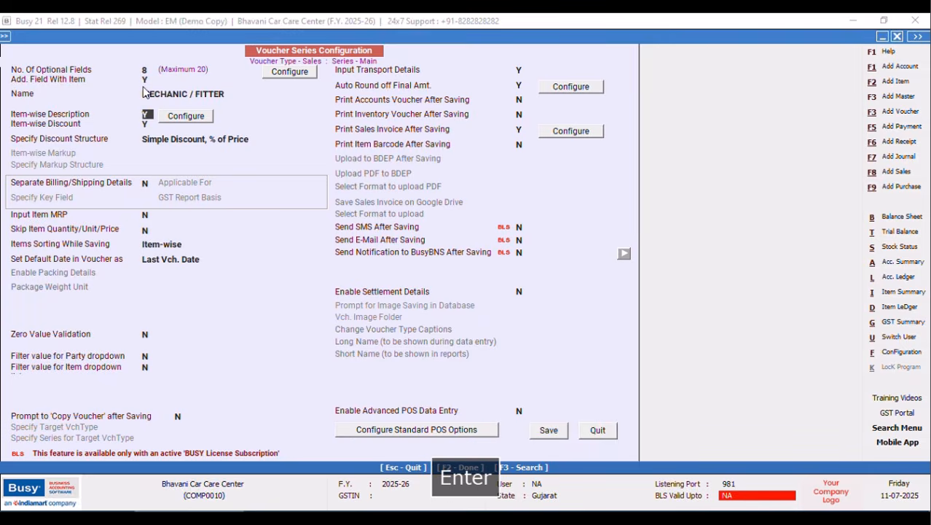
pyautogui.click(549, 431)
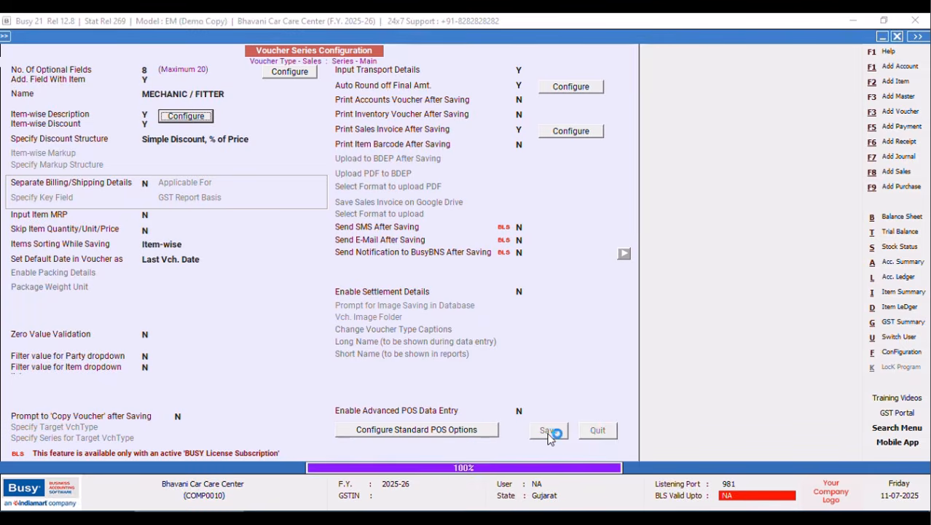
pyautogui.click(266, 245)
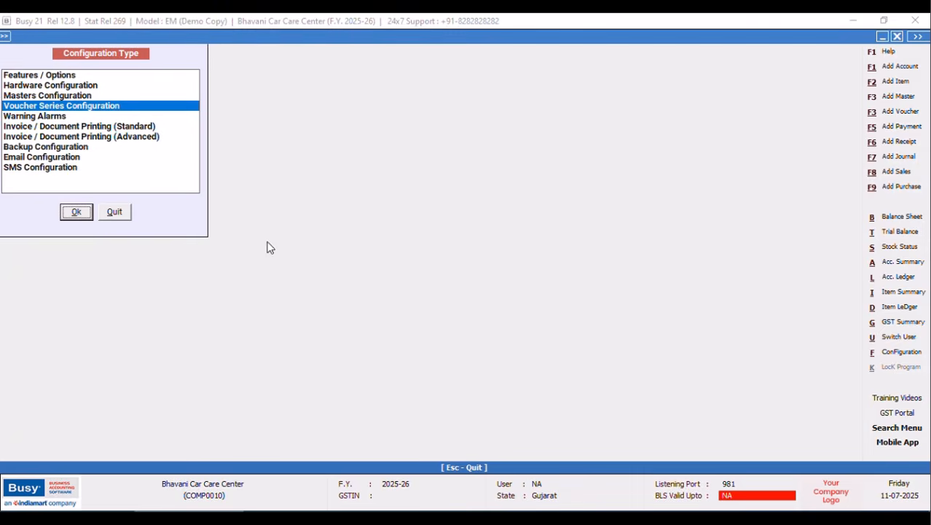
# Open Masters Configuration for Item and set 3 extra dropdown columns.
pyautogui.click(114, 211)
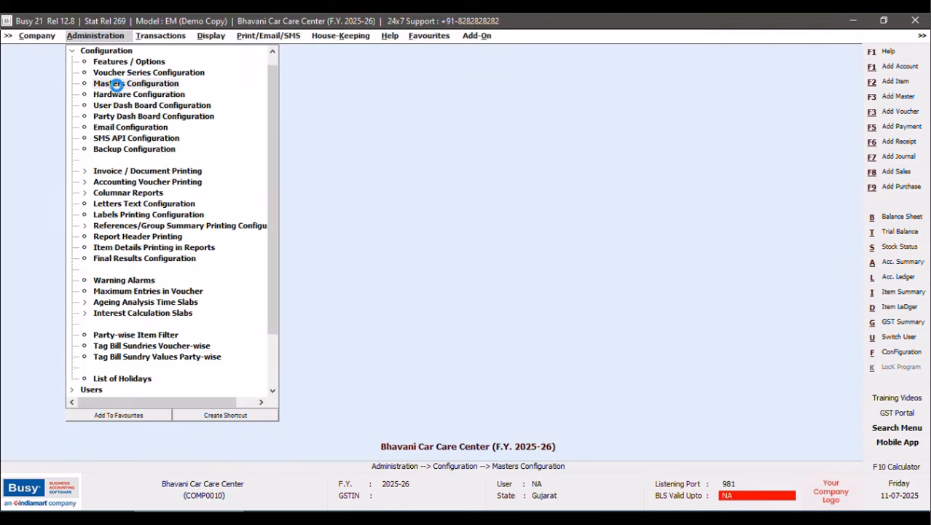
pyautogui.click(118, 85)
pyautogui.click(141, 81)
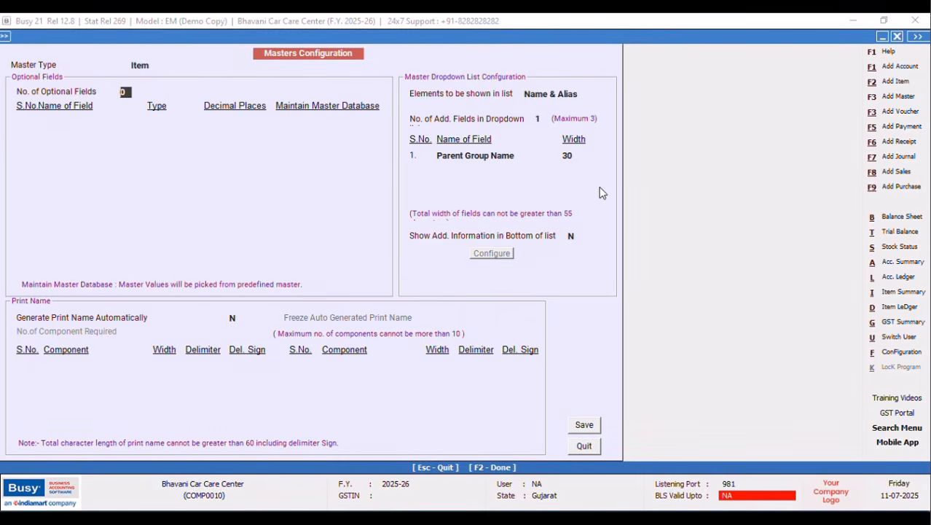
pyautogui.click(541, 119)
pyautogui.press('BackSpace')
pyautogui.write('3')
pyautogui.press('Tab')
pyautogui.press('Return')
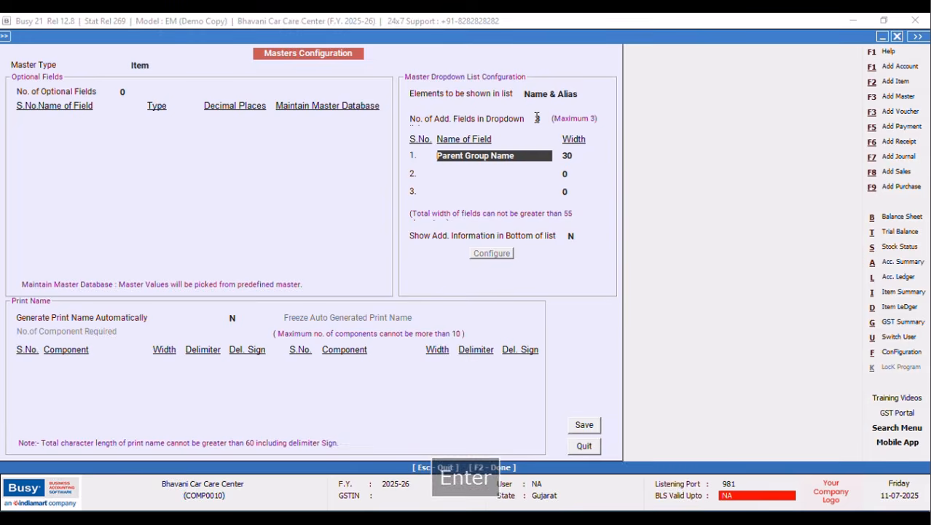
# Set Parent Group Name width 30 and choose Current Stock as the second field, width 20.
pyautogui.press('Return')
pyautogui.write('C')
pyautogui.press('BackSpace')
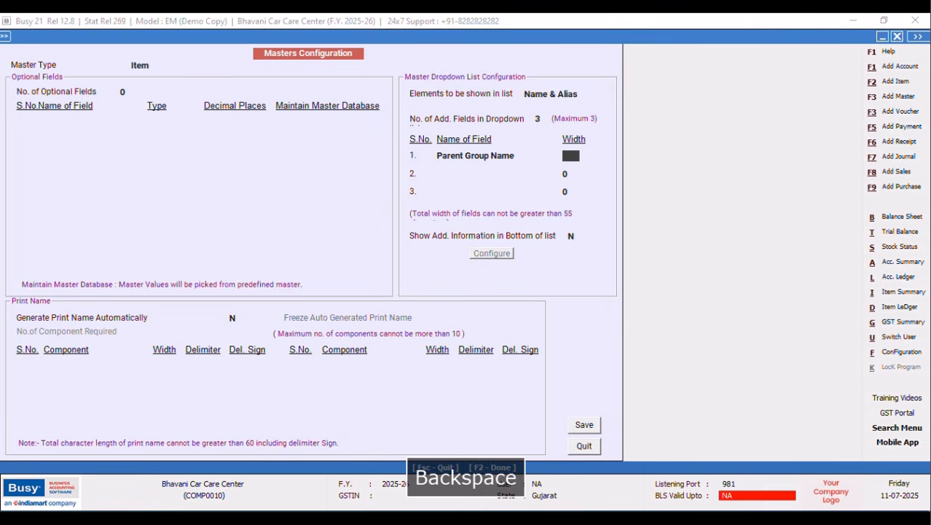
pyautogui.write('30')
pyautogui.press('Return')
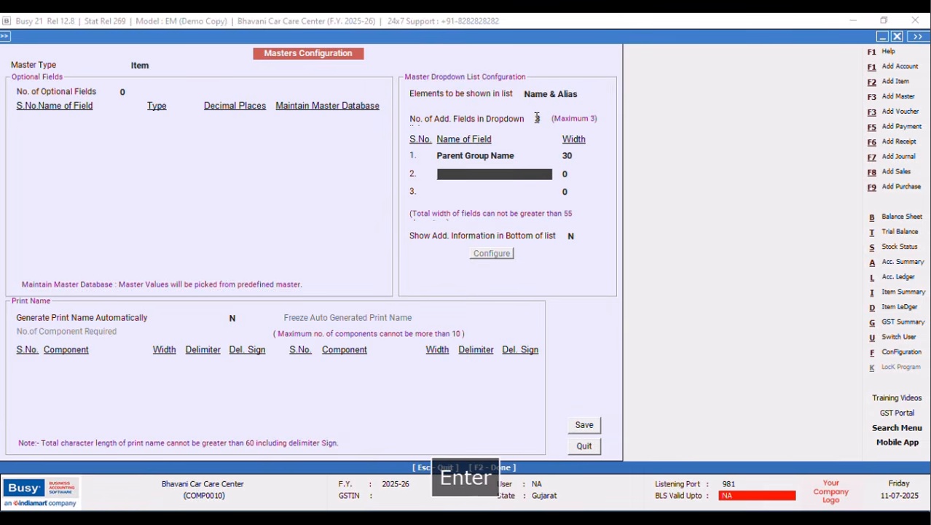
pyautogui.write('CU')
pyautogui.press('Return')
pyautogui.write('20')
pyautogui.press('Return')
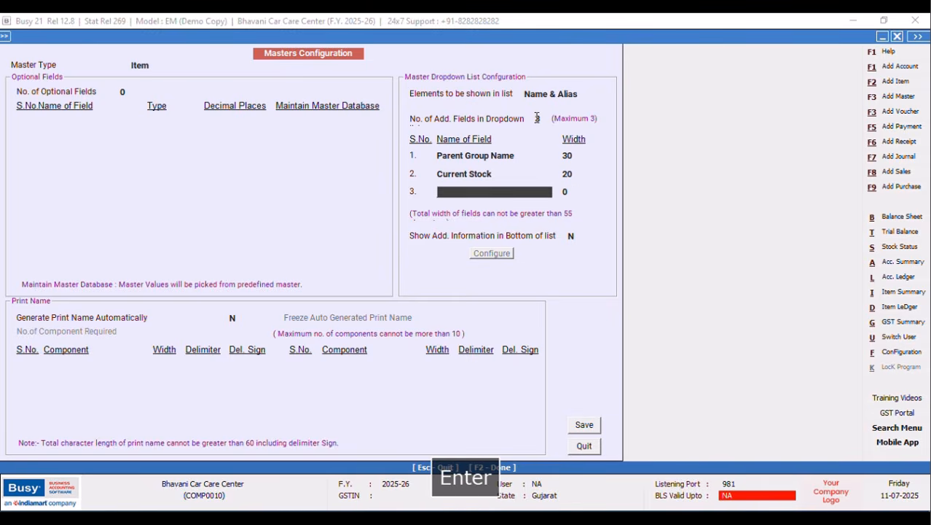
# Choose Item Sales Price as the third dropdown field.
pyautogui.write('F')
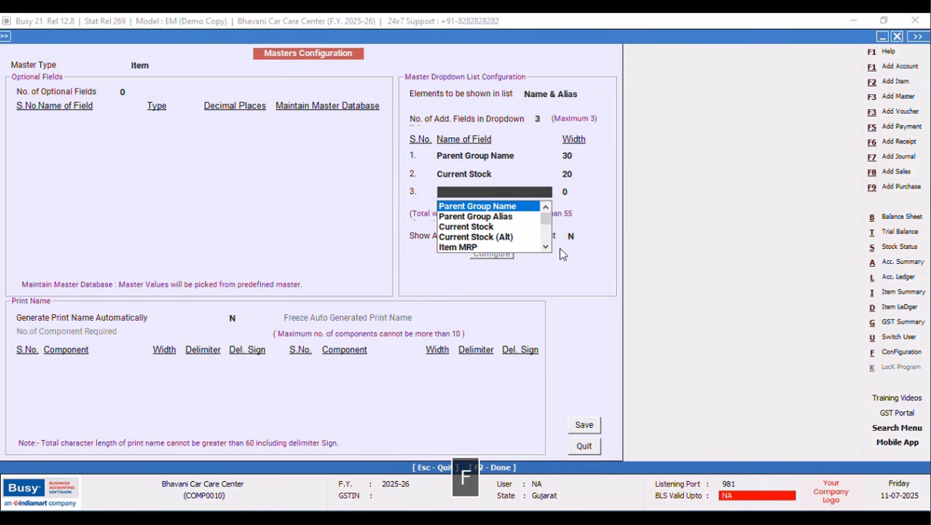
pyautogui.click(546, 247)
pyautogui.click(546, 247)
pyautogui.click(545, 247)
pyautogui.click(493, 226)
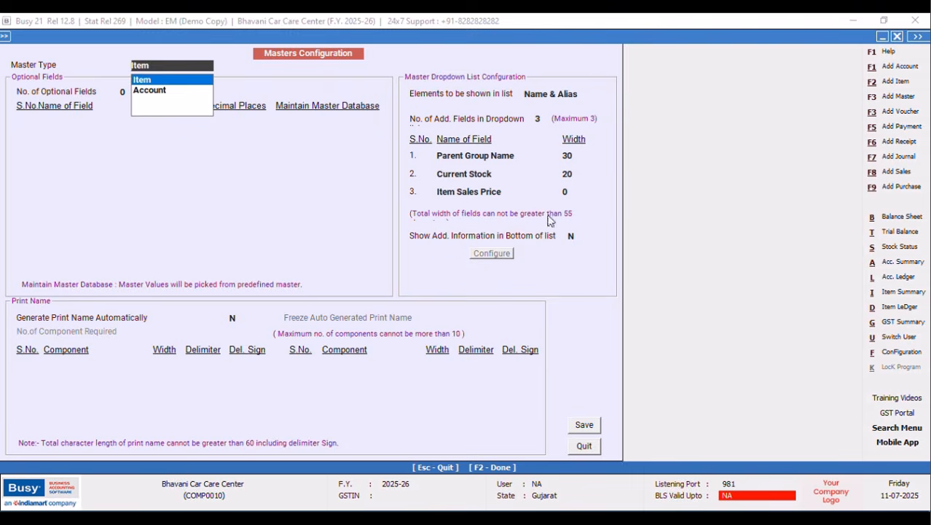
# Set the Current Stock width to 15 and Item Sales Price width to 10.
pyautogui.click(573, 188)
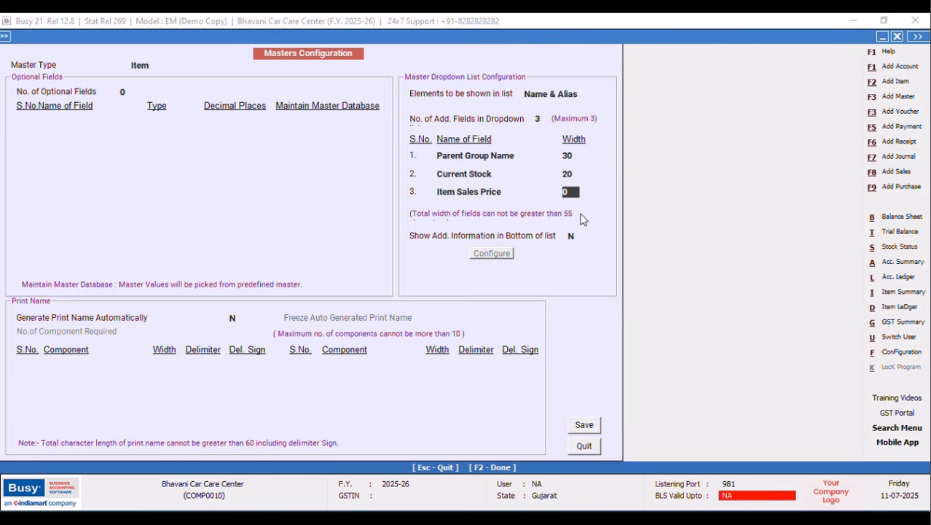
pyautogui.press('Delete')
pyautogui.write('5')
pyautogui.press('Up')
pyautogui.press('Up')
pyautogui.write('15')
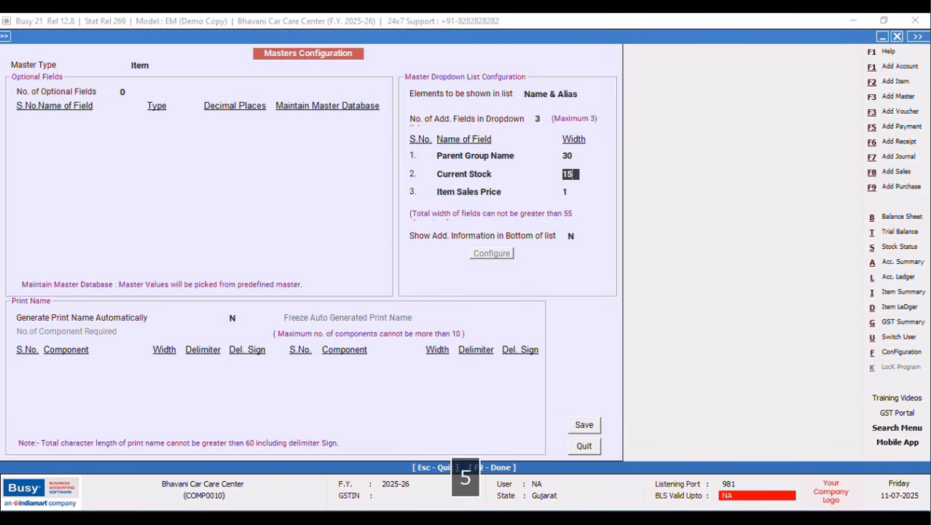
pyautogui.press('Return')
pyautogui.press('Return')
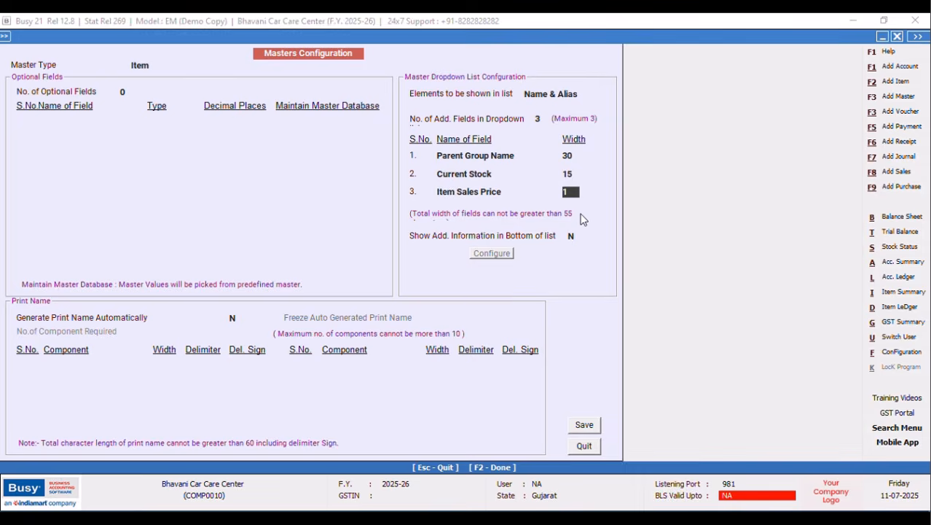
pyautogui.write('10')
pyautogui.press('Return')
# Change Parent Group Name width to 20 and Item Sales Price width to 20.
pyautogui.click(572, 156)
pyautogui.press('BackSpace')
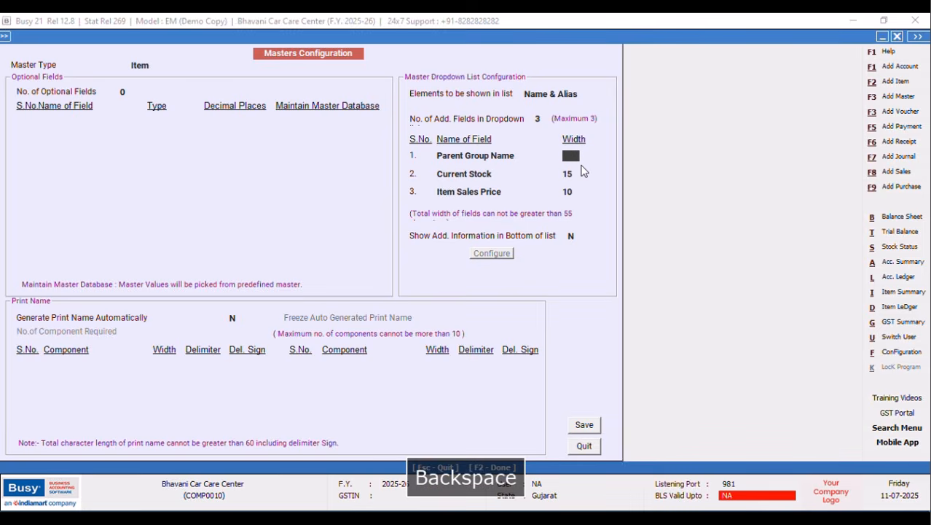
pyautogui.write('20')
pyautogui.press('Tab')
pyautogui.press('Return')
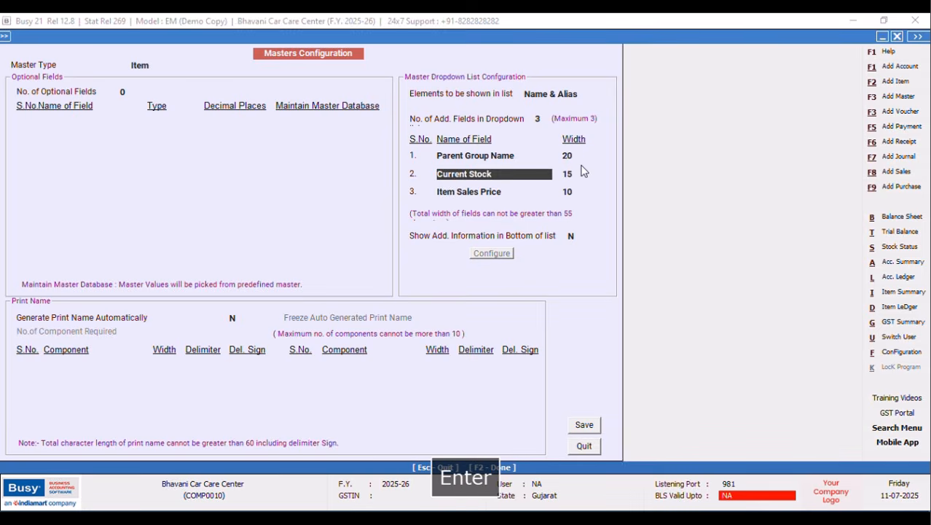
pyautogui.press('Return')
pyautogui.press('Return')
pyautogui.press('Return')
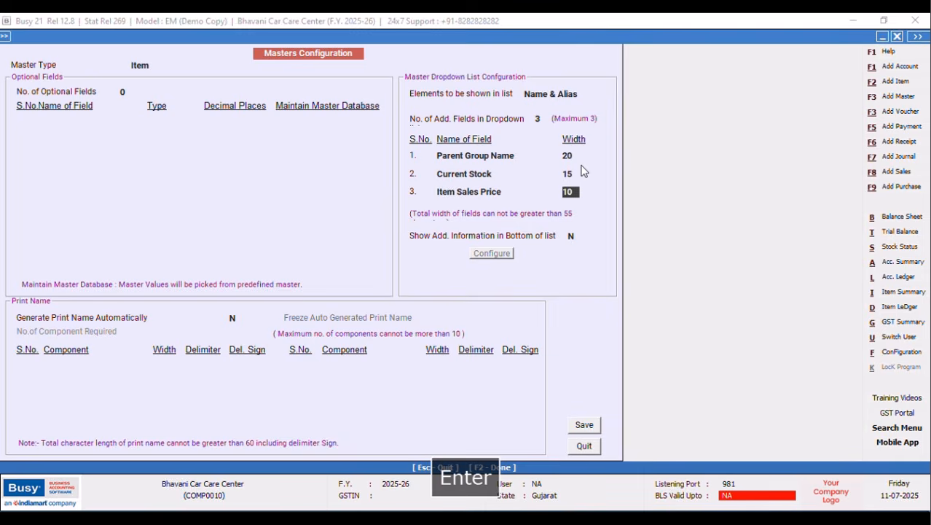
pyautogui.write('20')
pyautogui.press('Return')
# Save the masters configuration, regenerate the master help files, and quit the configuration.
pyautogui.click(584, 426)
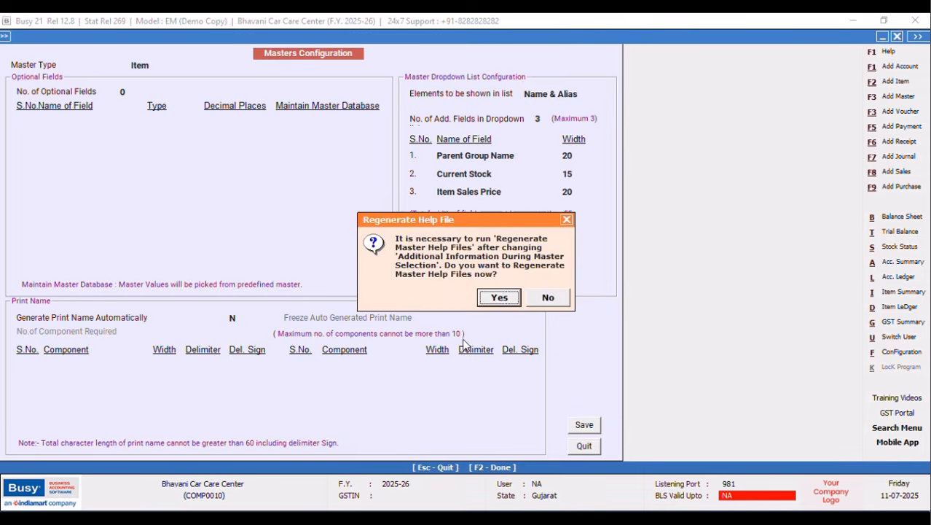
pyautogui.click(490, 297)
pyautogui.click(157, 185)
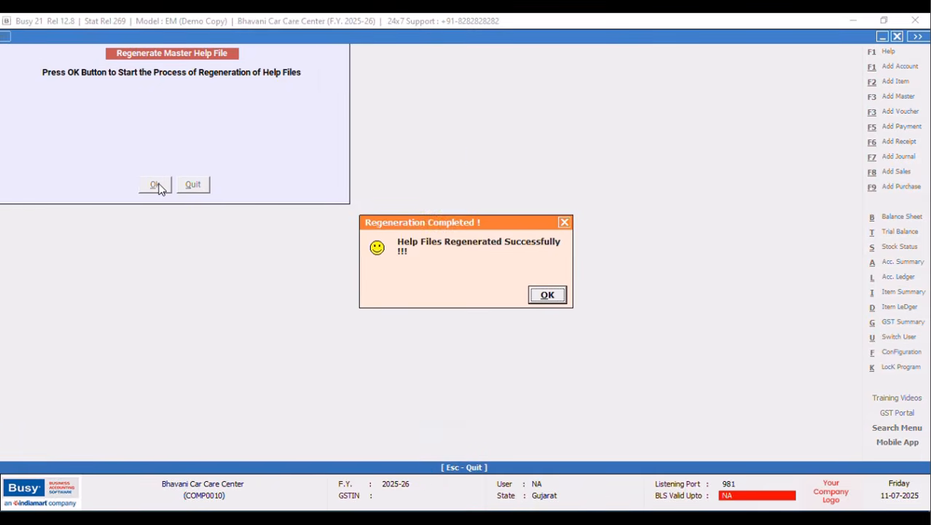
pyautogui.click(565, 222)
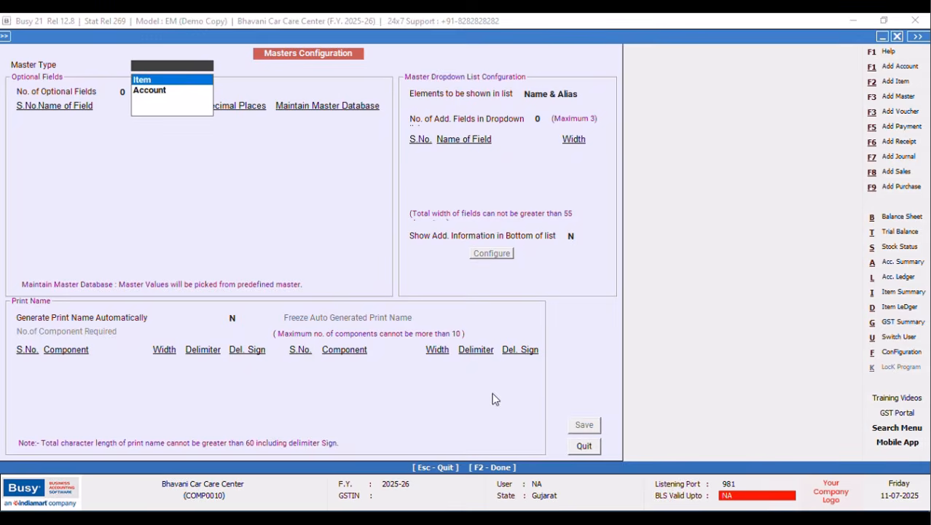
pyautogui.click(584, 445)
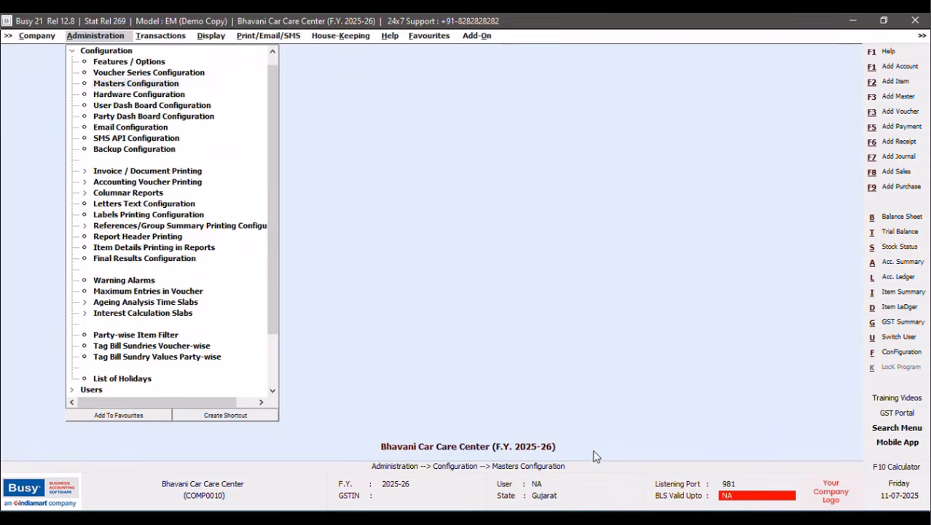
# Start a new sales voucher BCCB/1/2025-26 with sale type Local-Exempt, highlighting party GJ32K-1189.
pyautogui.click(157, 36)
pyautogui.click(169, 61)
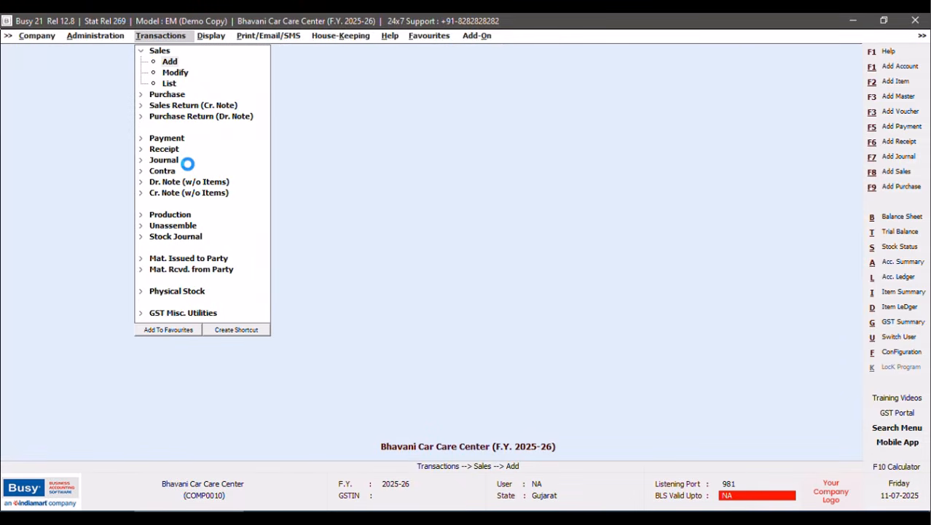
pyautogui.press('Tab')
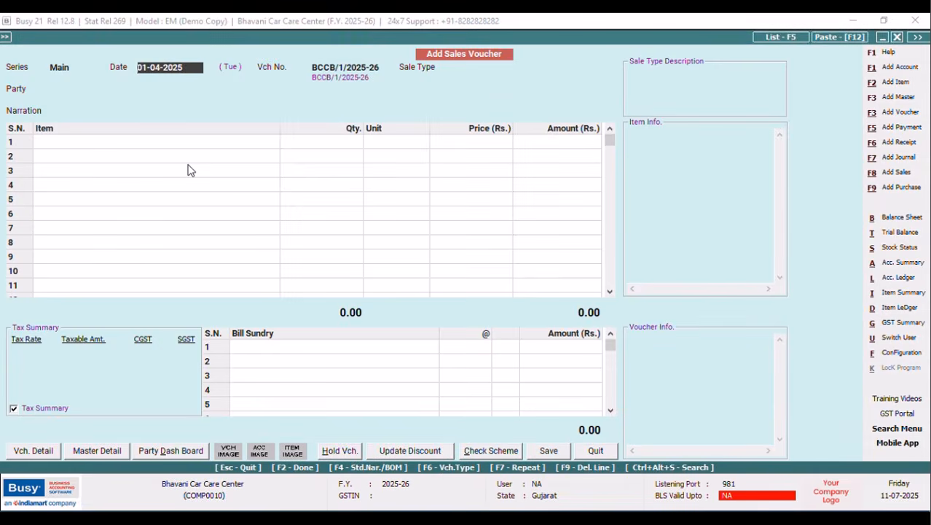
pyautogui.press('Return')
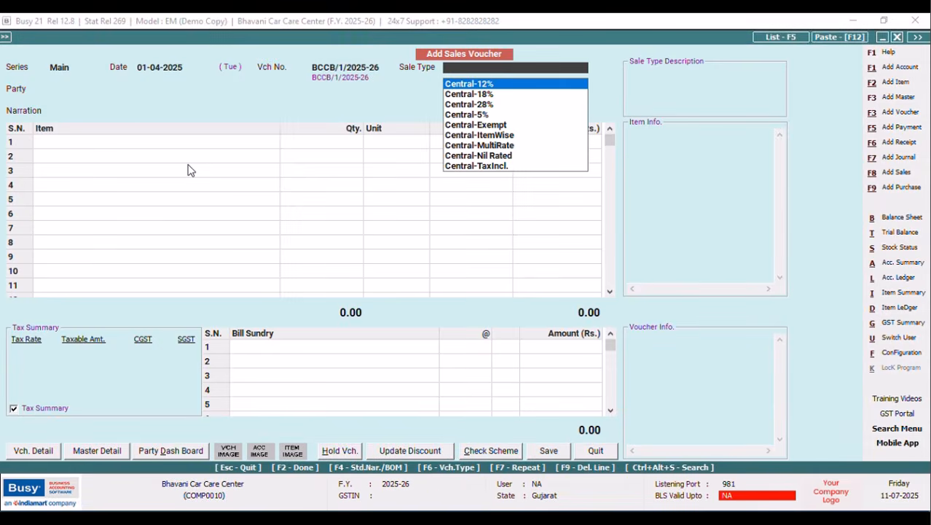
pyautogui.write('EX')
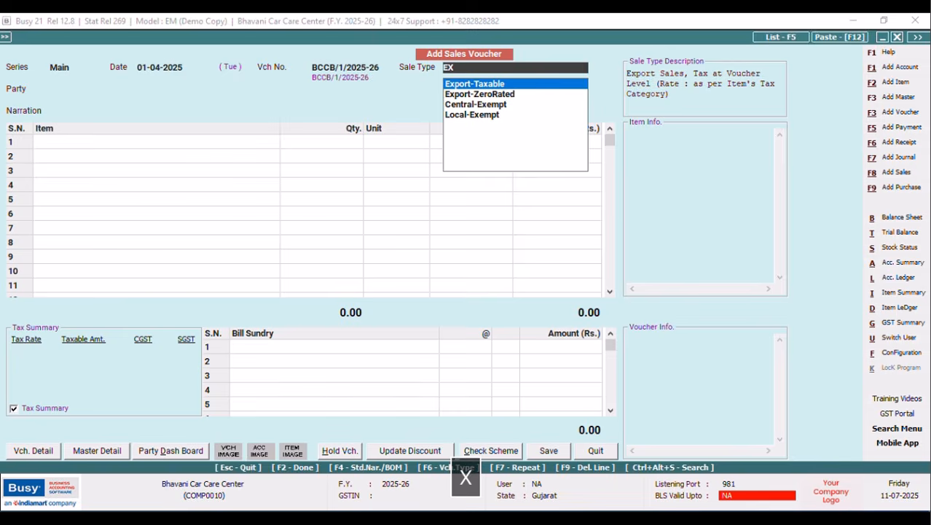
pyautogui.press('Down')
pyautogui.press('Down')
pyautogui.press('Down')
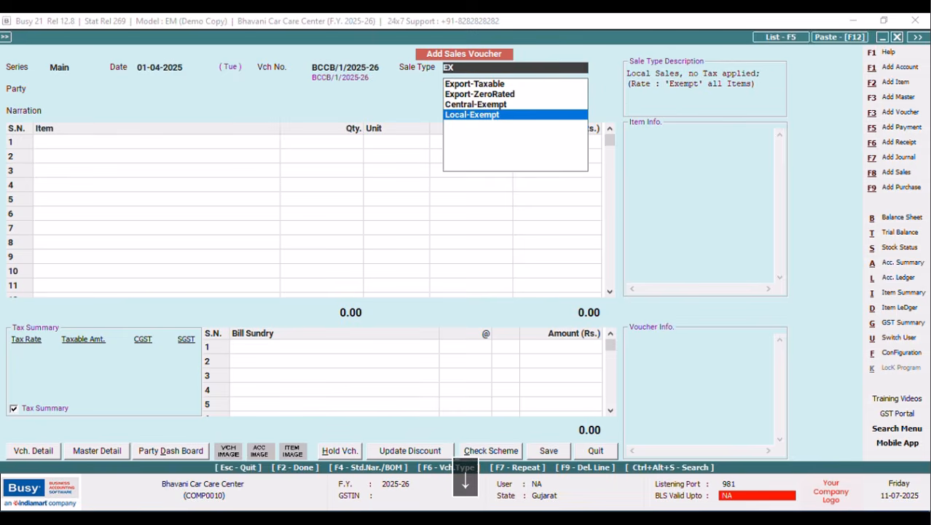
pyautogui.press('Return')
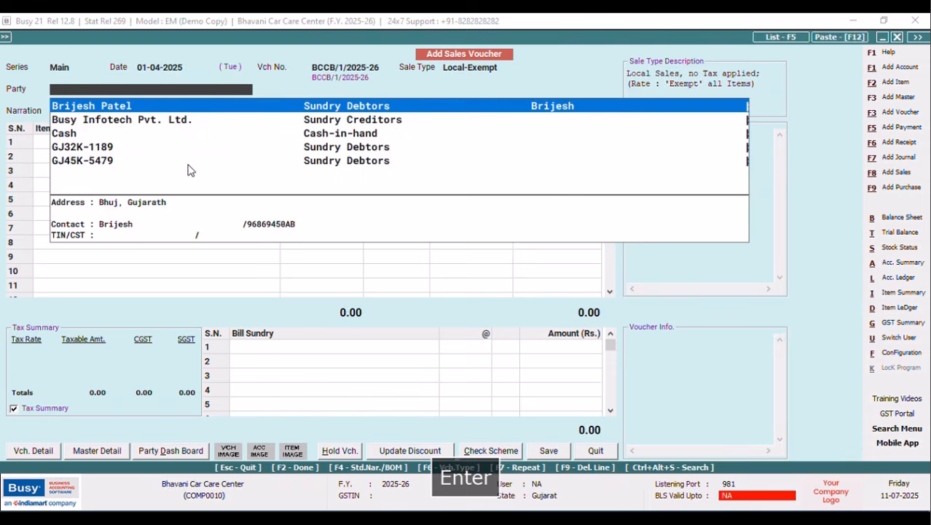
pyautogui.press('Down')
pyautogui.press('Down')
pyautogui.press('Down')
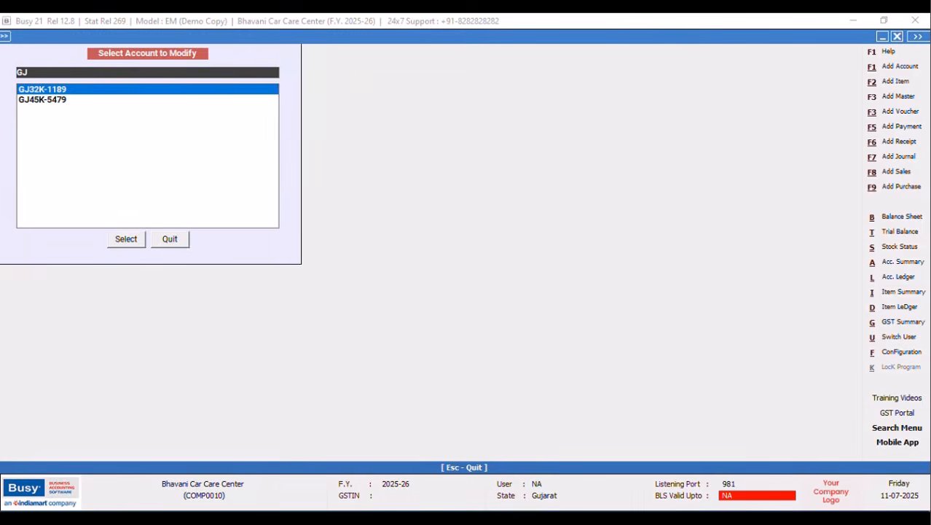
# Enter a contact person name and telephone number on account GJ32K-1189 and save it.
pyautogui.click(127, 240)
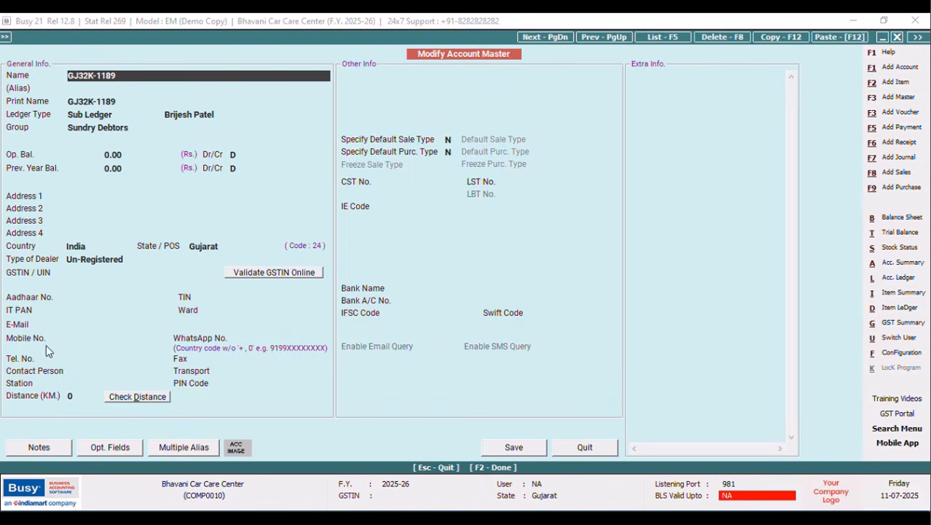
pyautogui.click(92, 374)
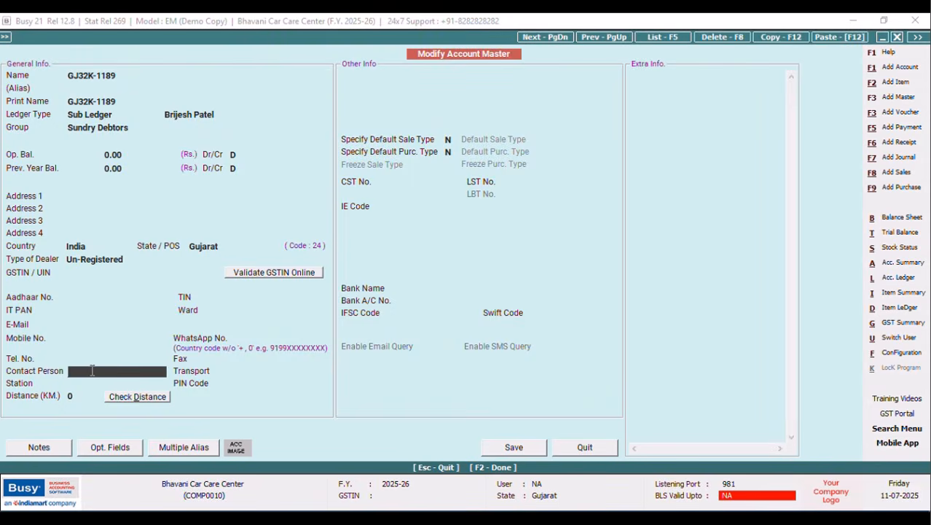
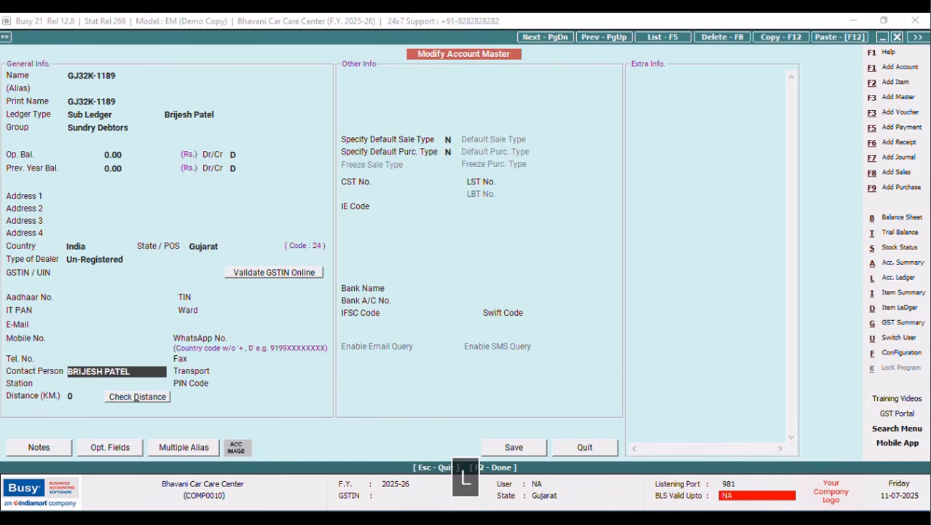
pyautogui.press('Tab')
pyautogui.press('Return')
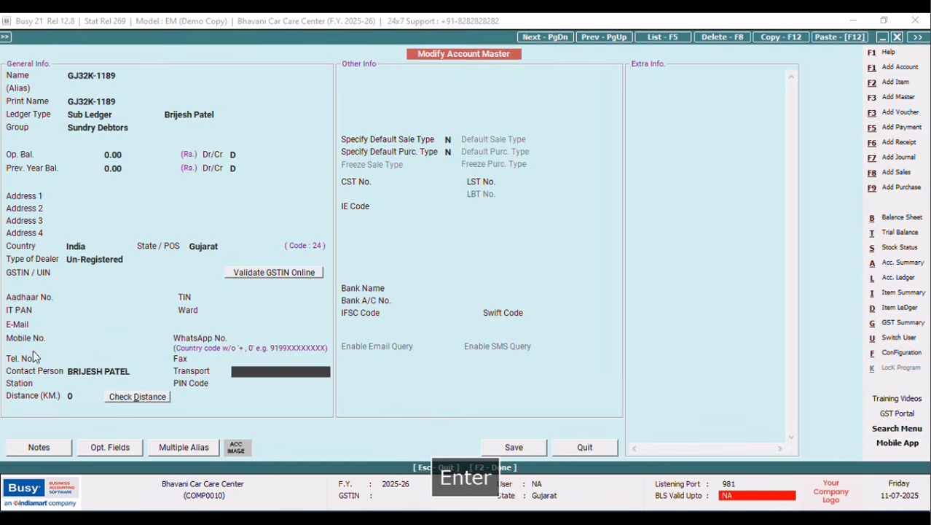
pyautogui.click(75, 357)
pyautogui.write('96')
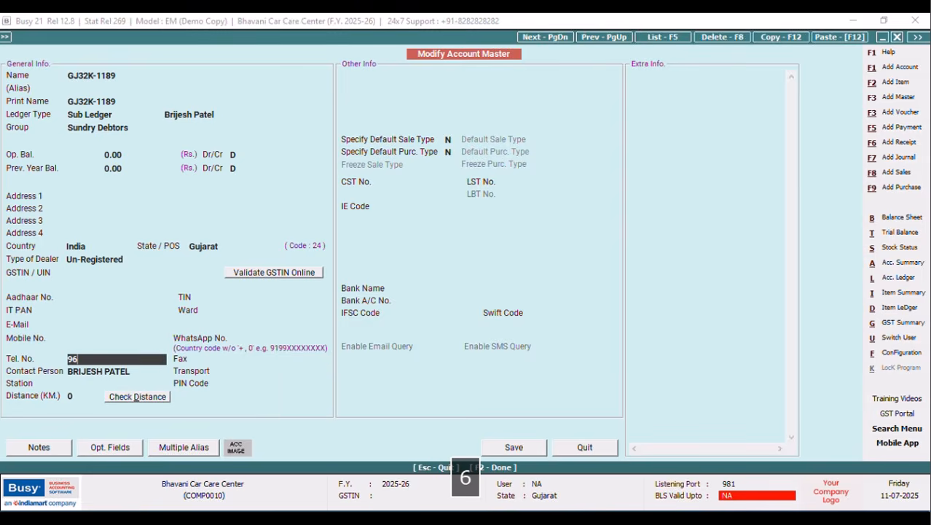
pyautogui.write('869450AB')
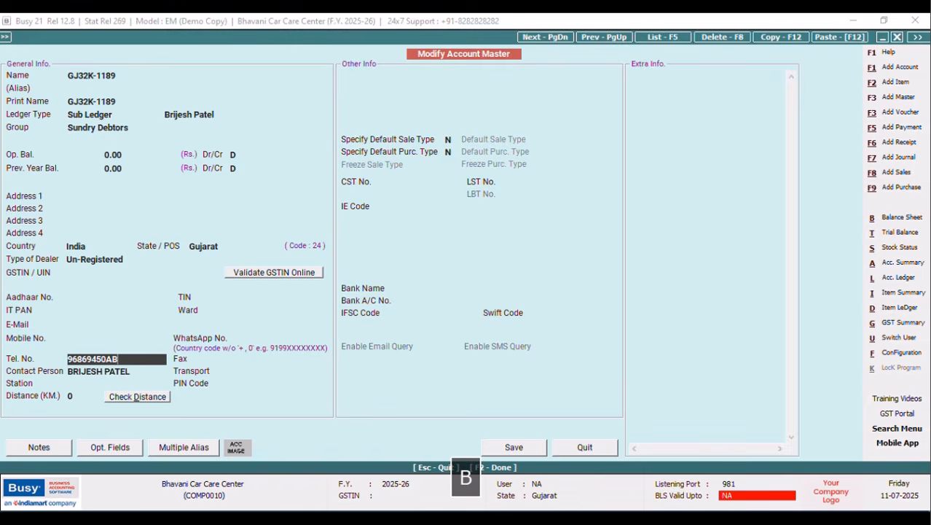
pyautogui.press('Return')
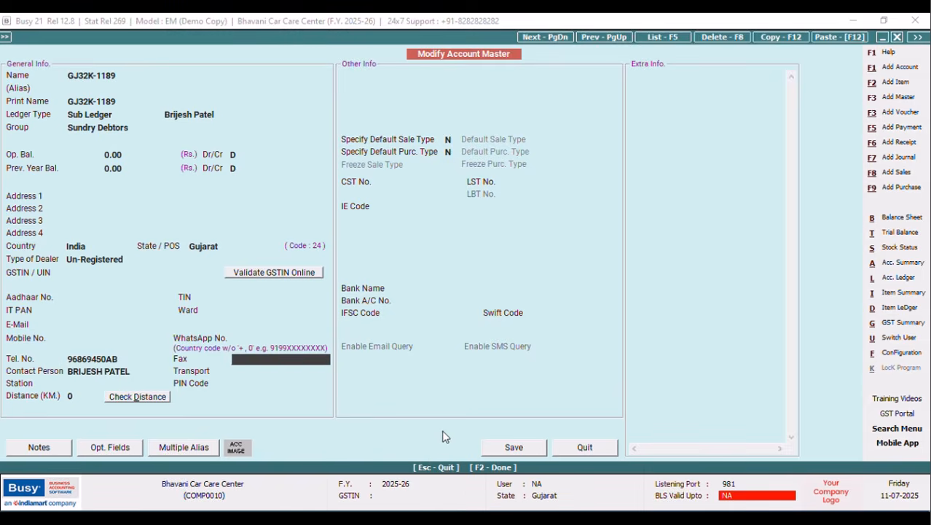
pyautogui.click(501, 452)
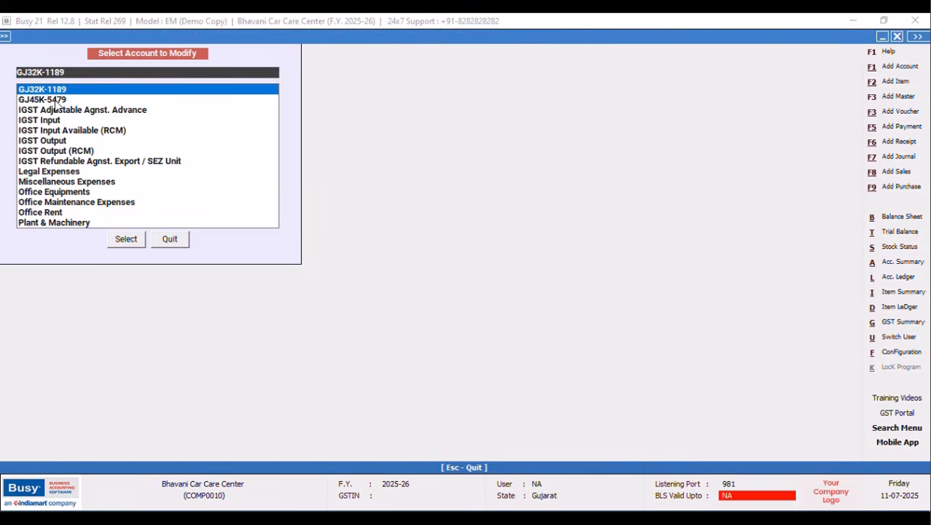
# Add a contact person and telephone number to account GJ45K-5479, save, and close the account list.
pyautogui.click(53, 100)
pyautogui.click(125, 239)
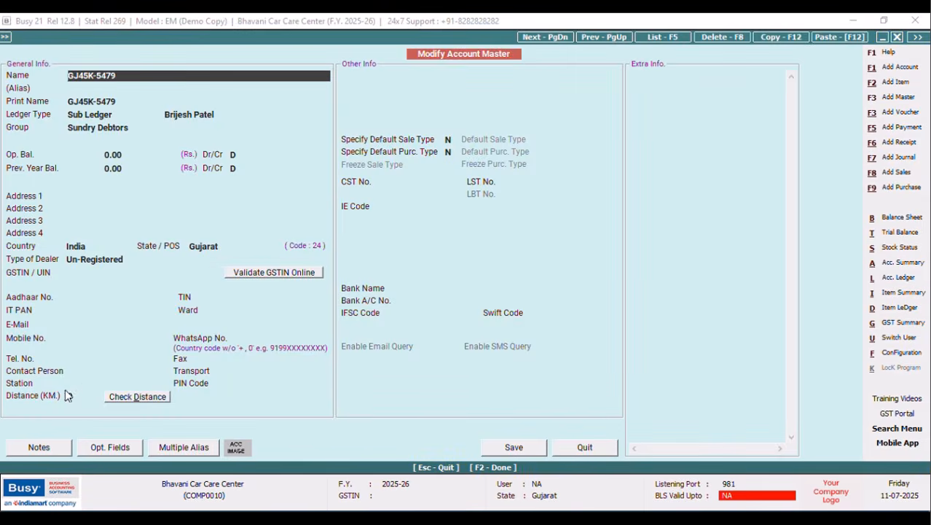
pyautogui.click(81, 370)
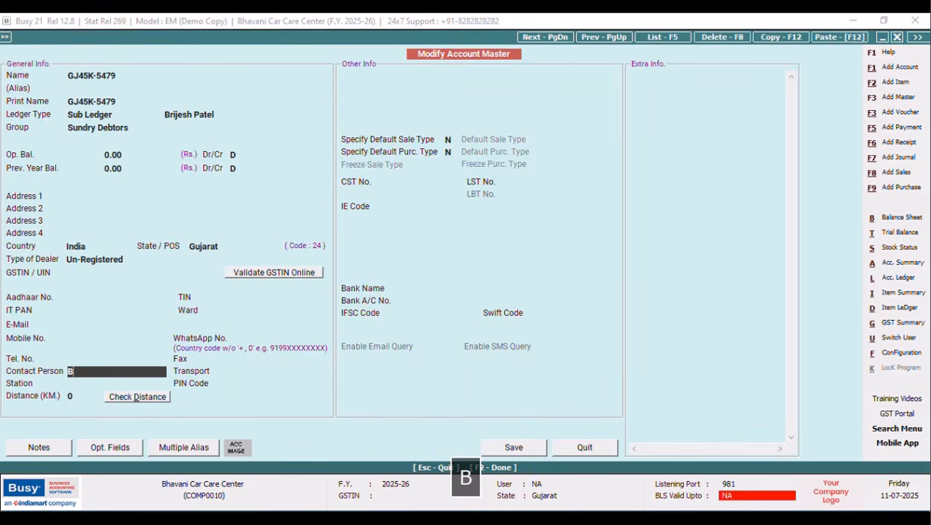
pyautogui.click(91, 361)
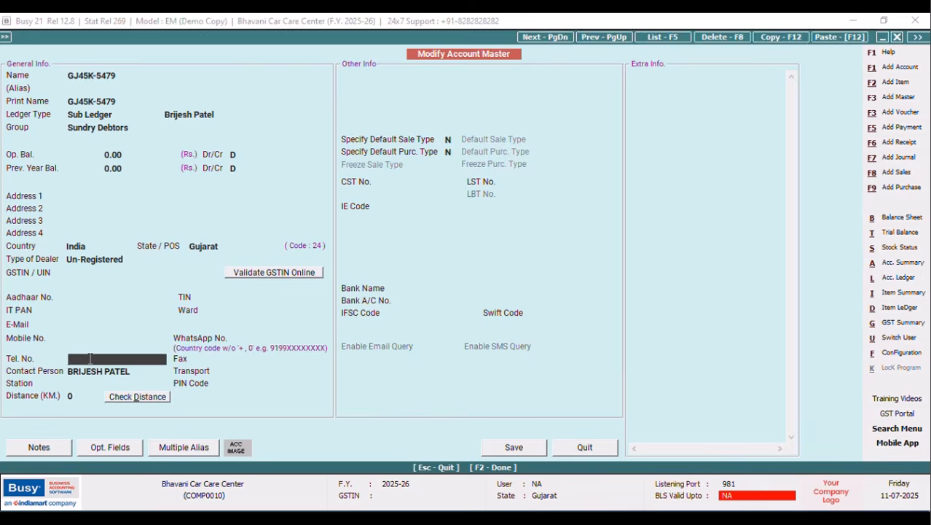
pyautogui.write('968694')
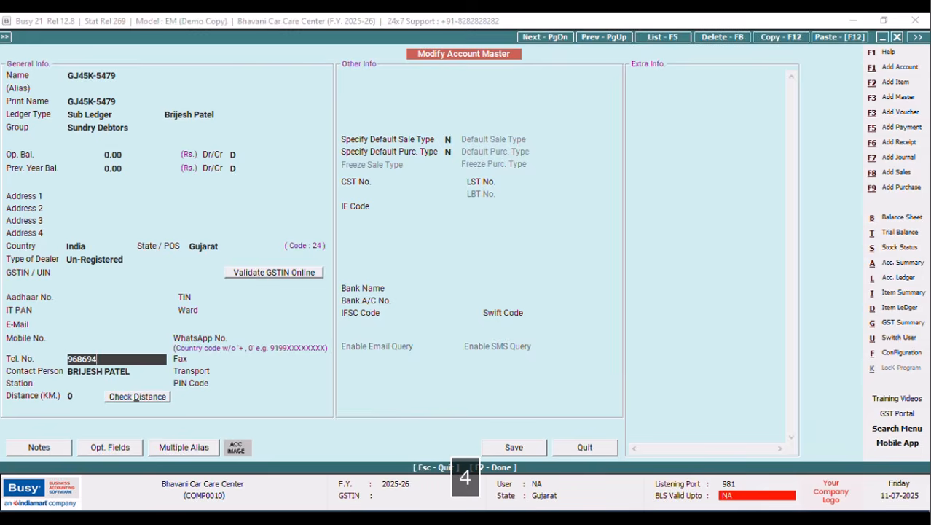
pyautogui.write('50AB')
pyautogui.click(509, 448)
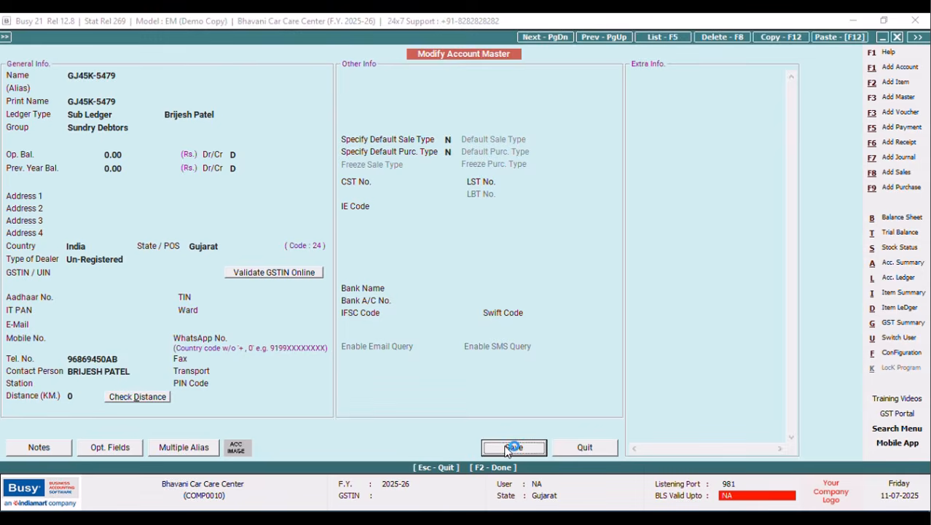
pyautogui.click(176, 239)
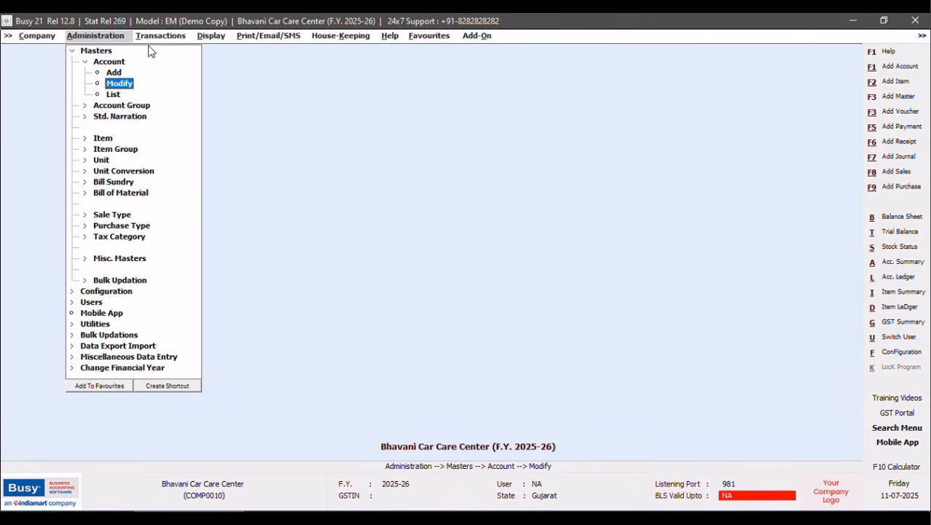
# Start a new sales voucher with the default date and number, and sale type Local-Exempt.
pyautogui.click(161, 36)
pyautogui.click(153, 150)
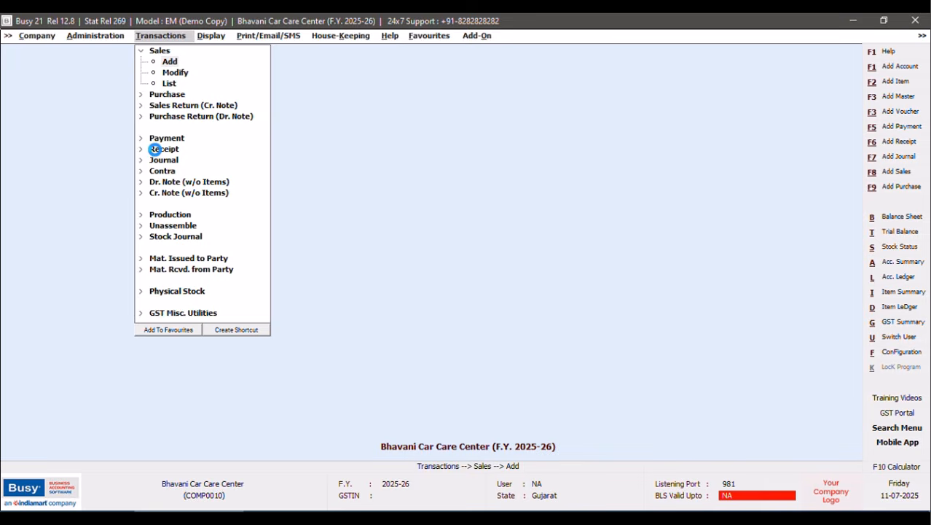
pyautogui.press('Tab')
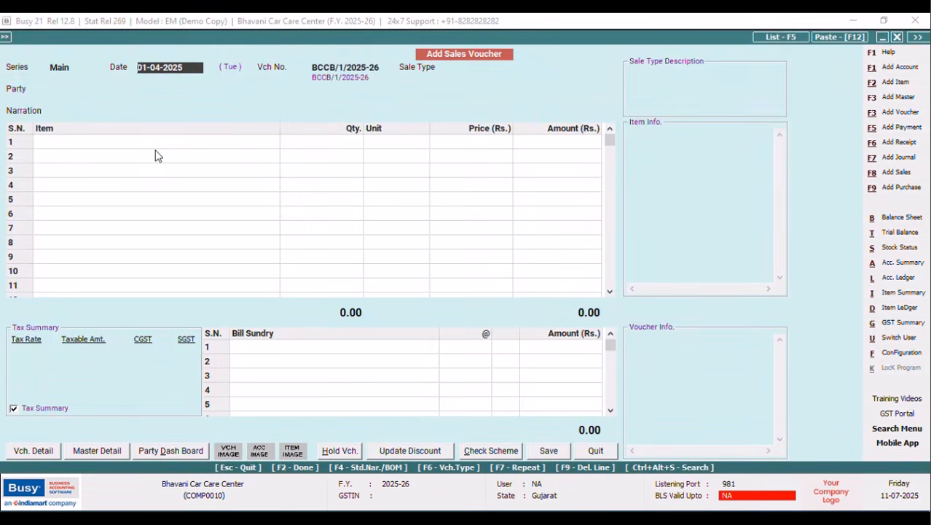
pyautogui.press('Return')
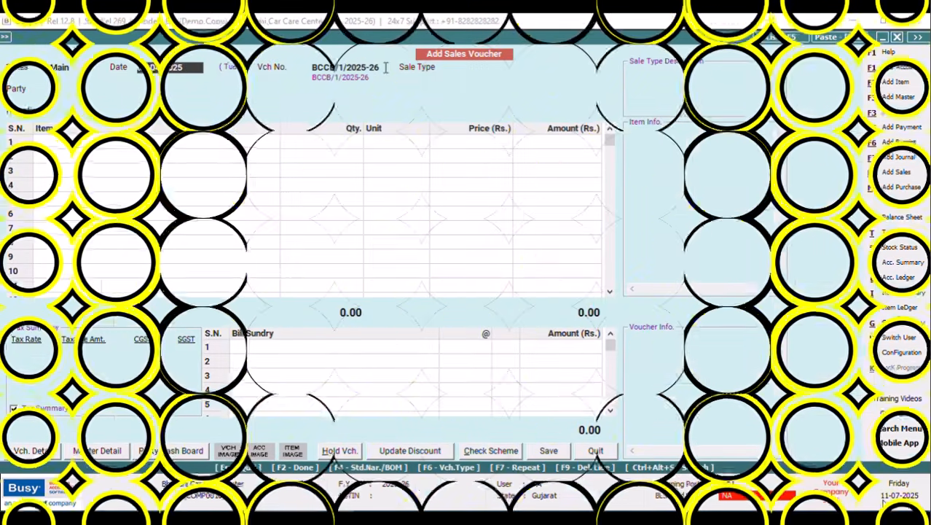
pyautogui.press('Return')
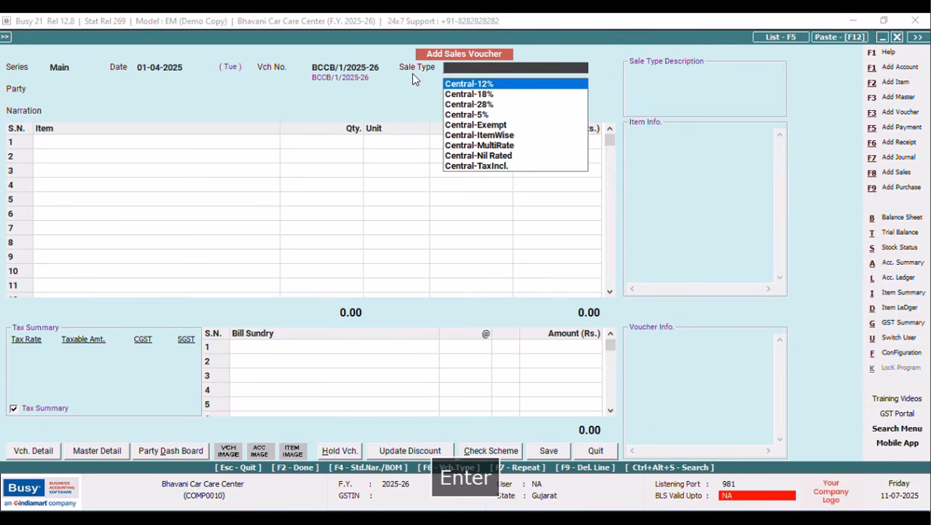
pyautogui.write('local')
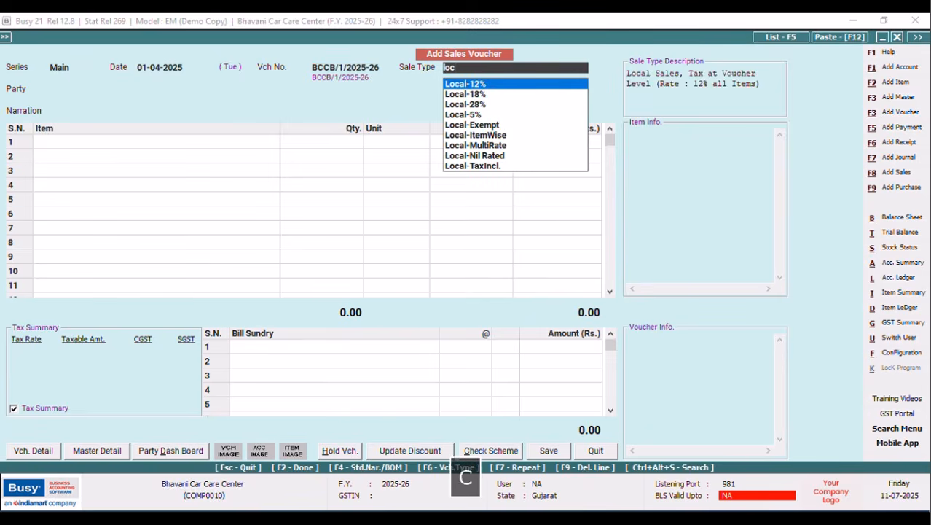
pyautogui.press('Down')
pyautogui.press('Down')
pyautogui.press('Down')
pyautogui.press('Down')
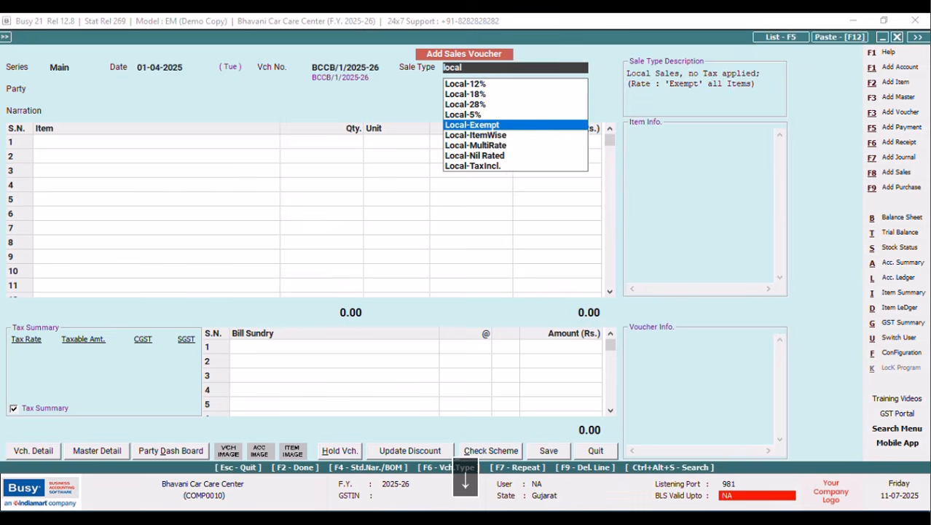
pyautogui.press('Tab')
pyautogui.press('Return')
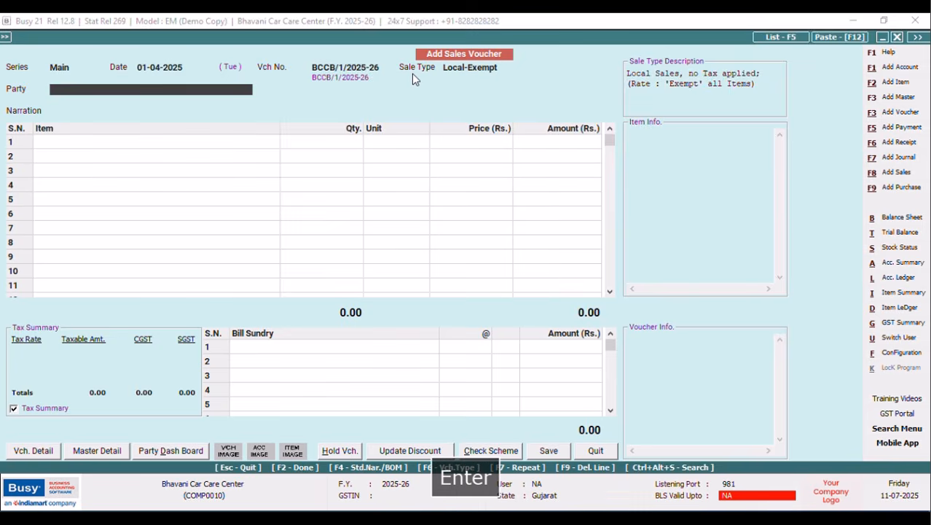
pyautogui.write('gj')
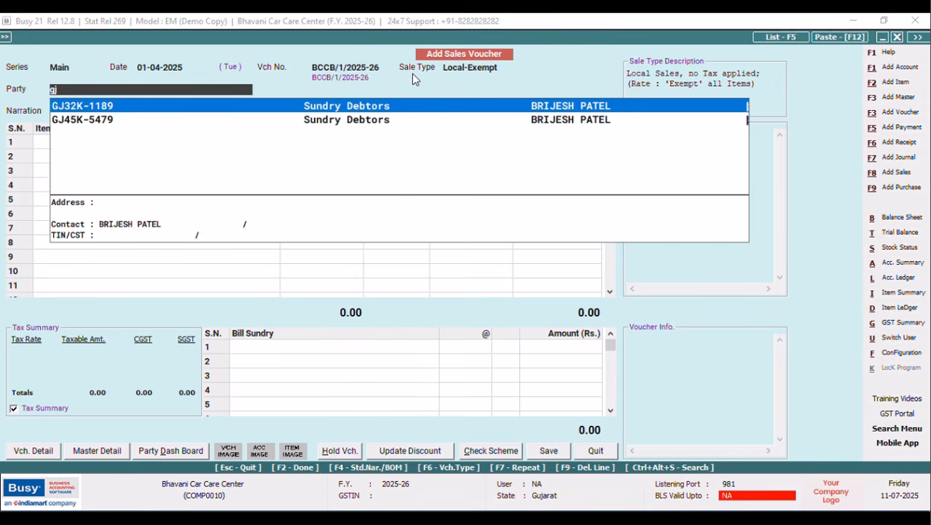
pyautogui.press('Return')
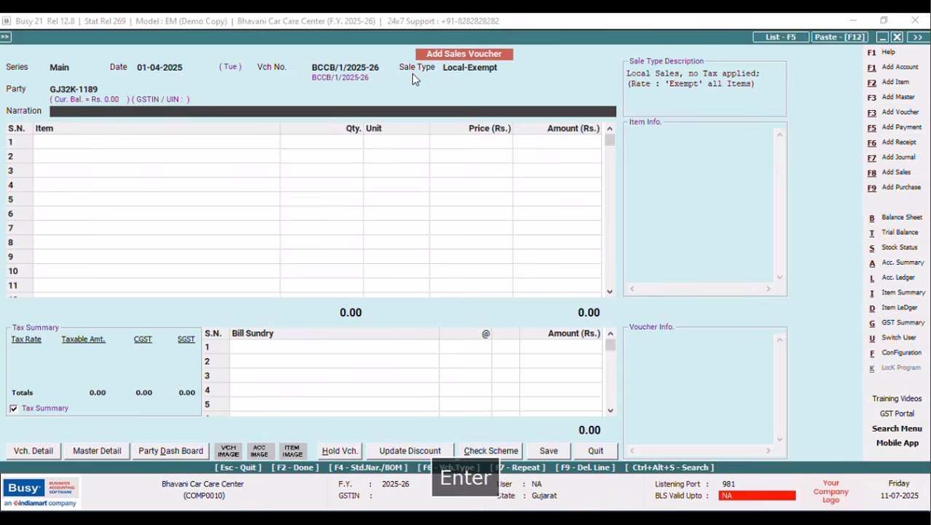
pyautogui.press('Return')
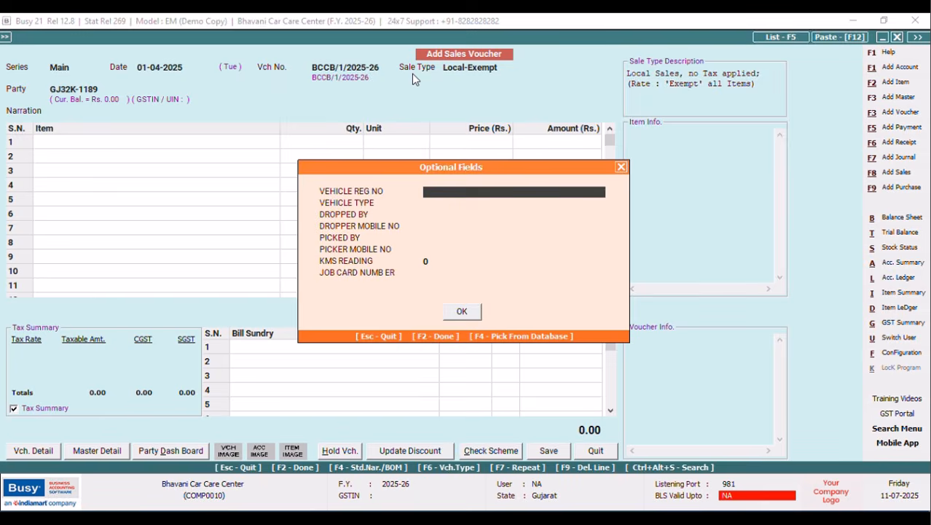
pyautogui.write('GJ32K')
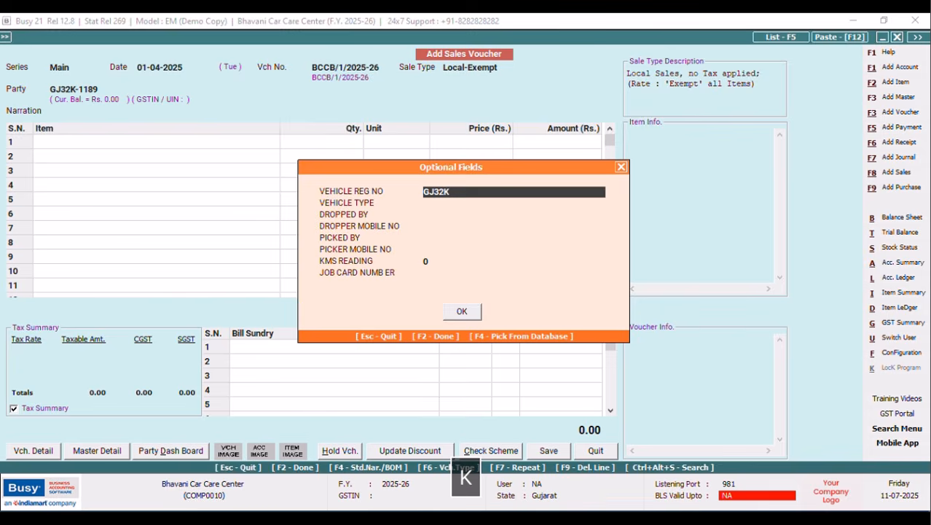
pyautogui.write('-1189')
pyautogui.press('Return')
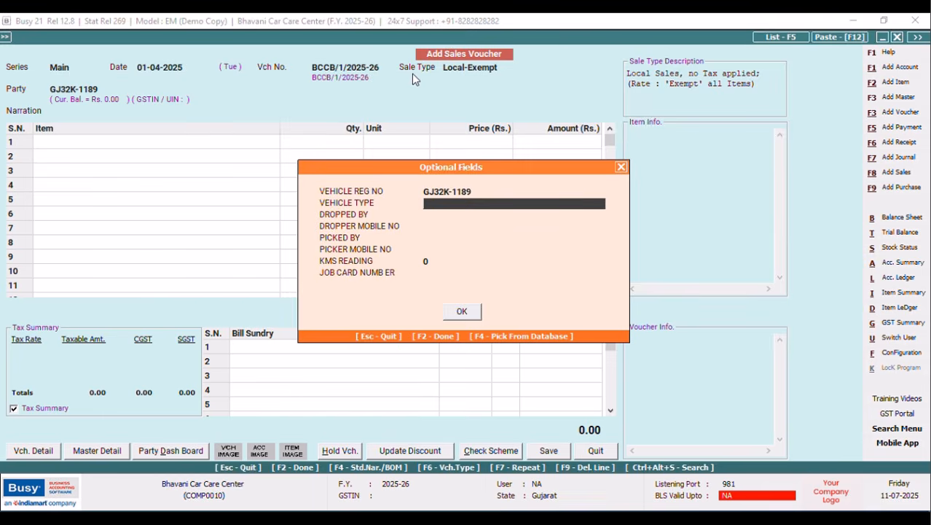
pyautogui.write('INNOVA')
pyautogui.press('Return')
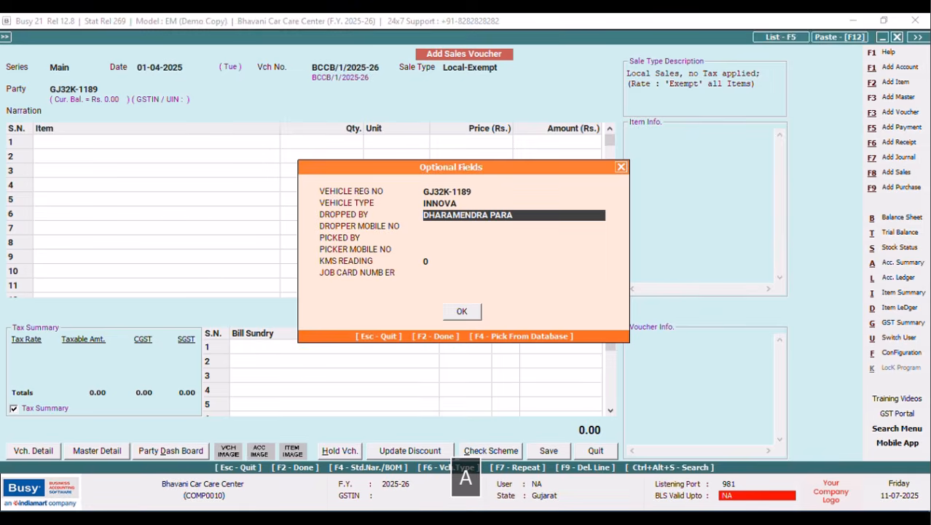
# Fill in the Dropped By person's name and mobile number.
pyautogui.press('Tab')
pyautogui.press('Return')
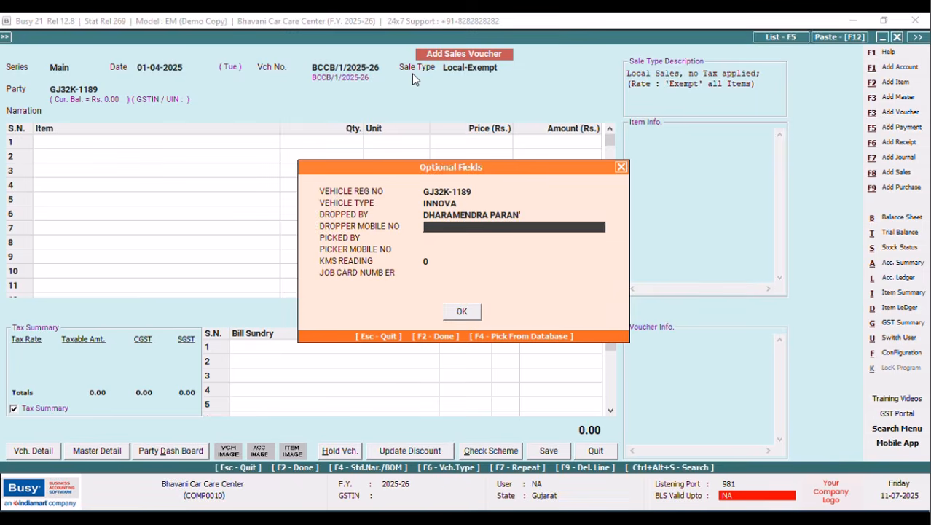
pyautogui.write('96')
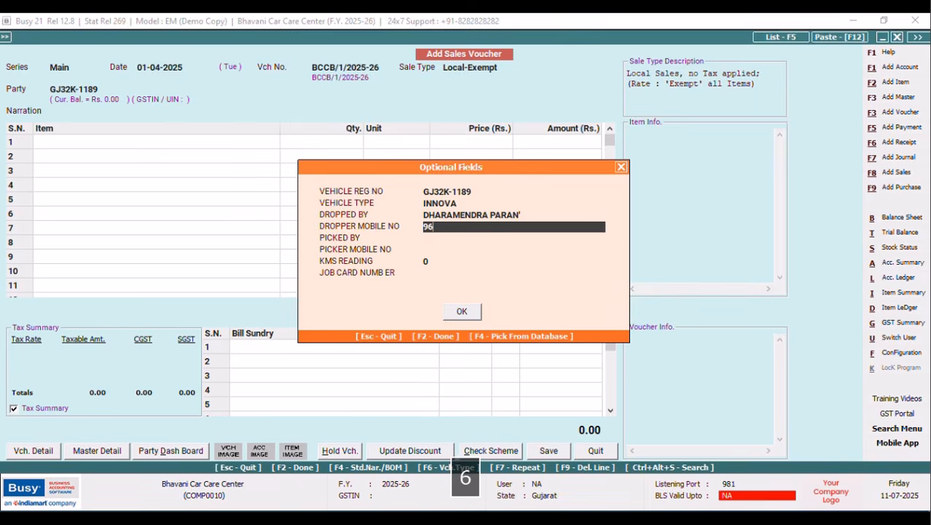
pyautogui.write('869450ABC')
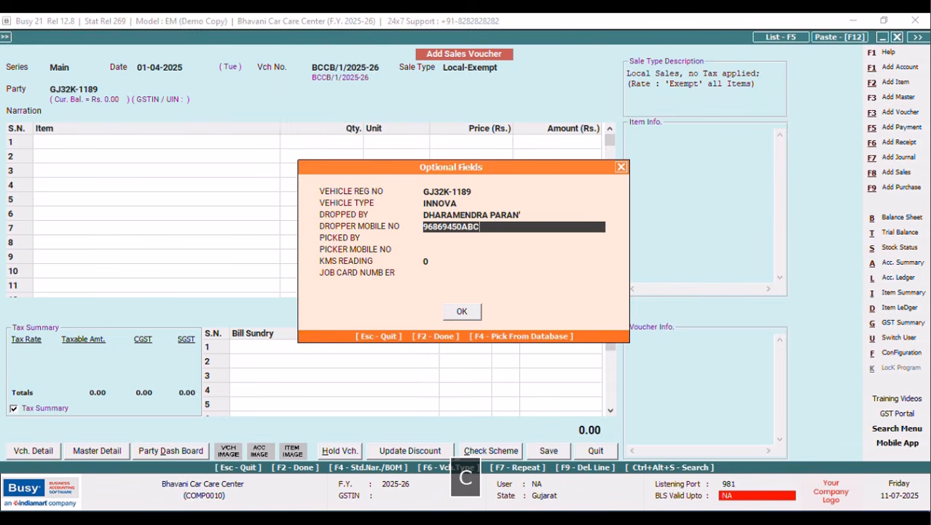
pyautogui.press('BackSpace')
pyautogui.press('BackSpace')
pyautogui.press('BackSpace')
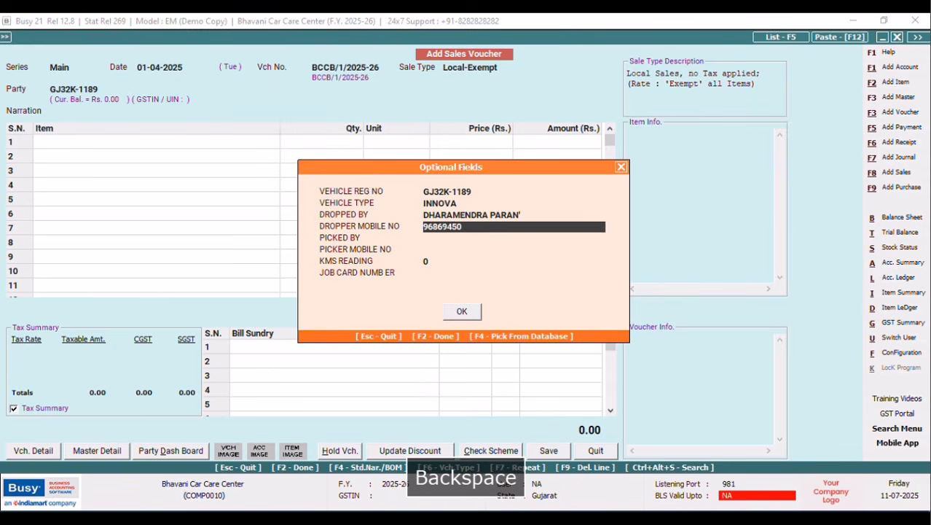
pyautogui.write('BC')
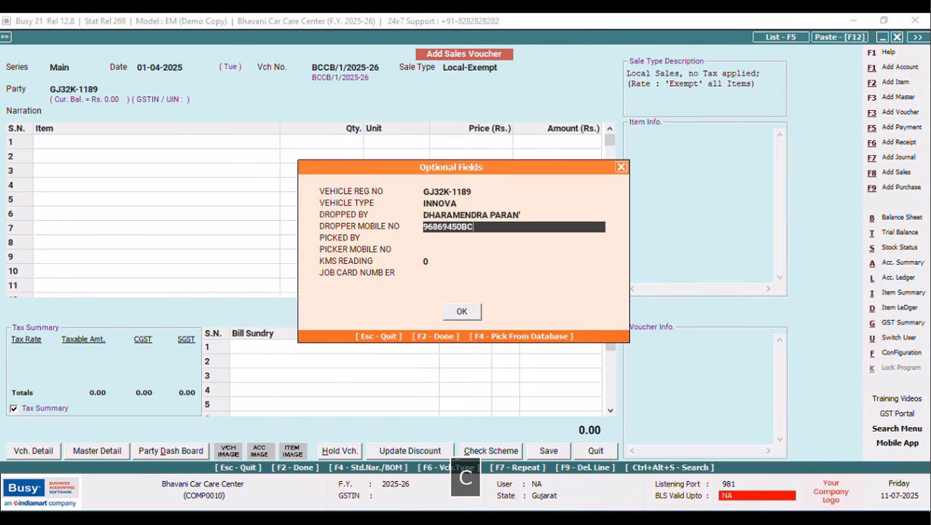
pyautogui.press('Tab')
pyautogui.press('Return')
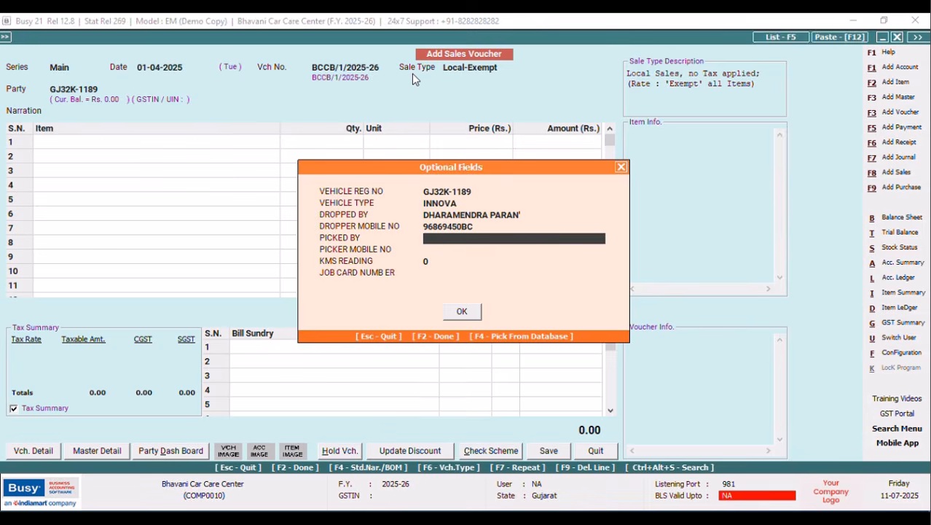
# Fill in the Picked By person's name and mobile number, and KMS reading 36,522.
pyautogui.press('Return')
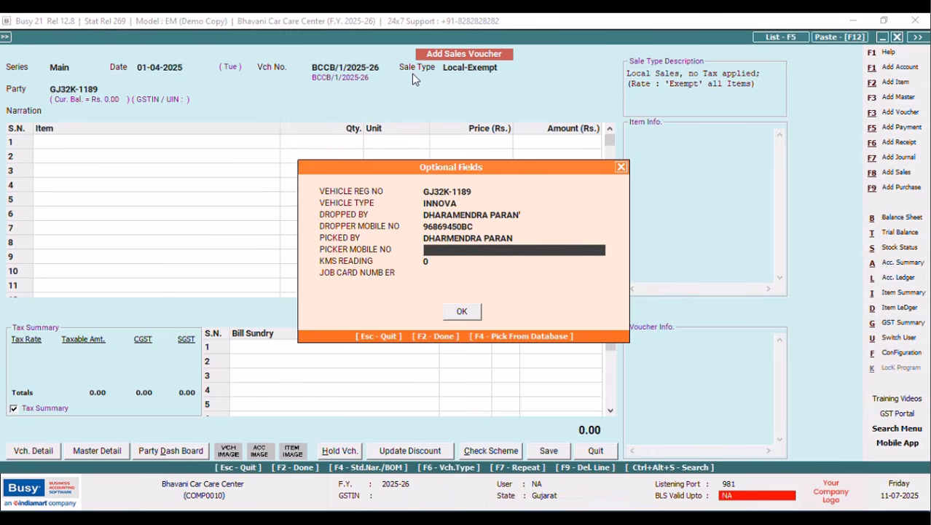
pyautogui.write('96869450BC')
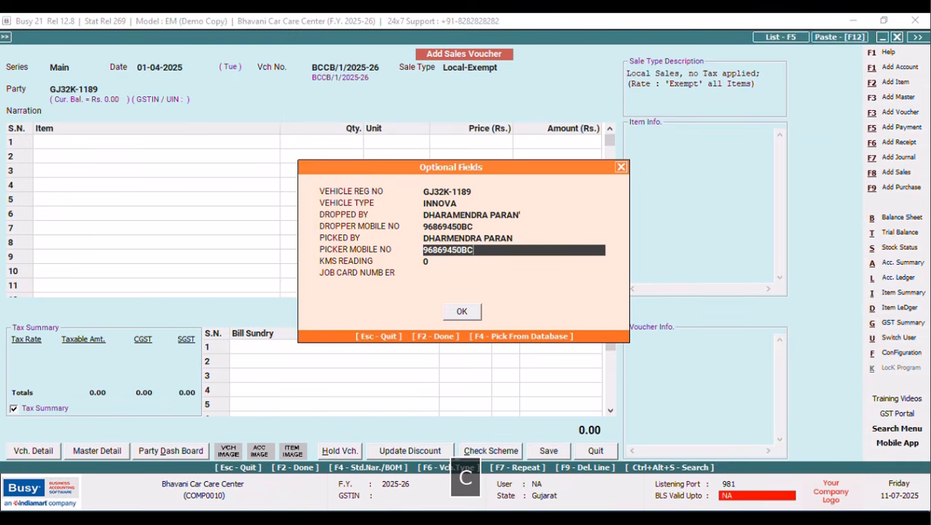
pyautogui.press('Tab')
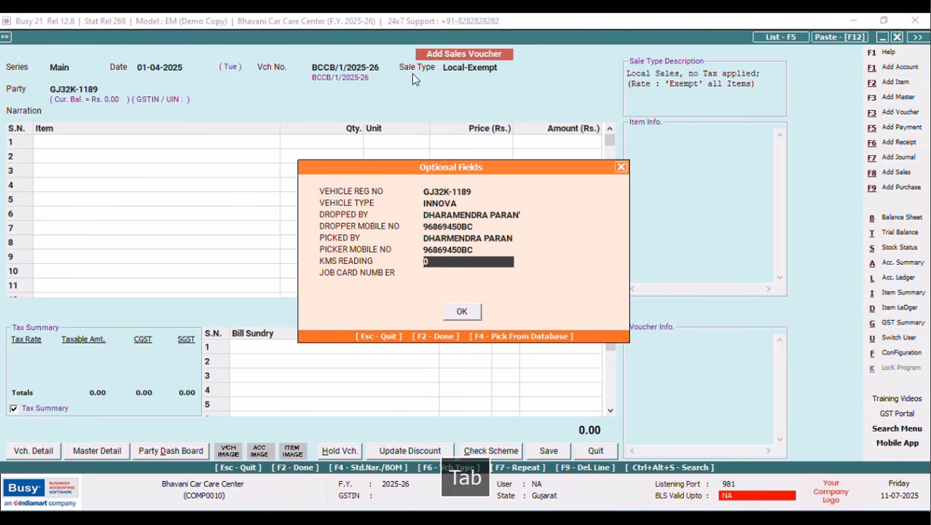
pyautogui.press('Return')
pyautogui.write('36,52')
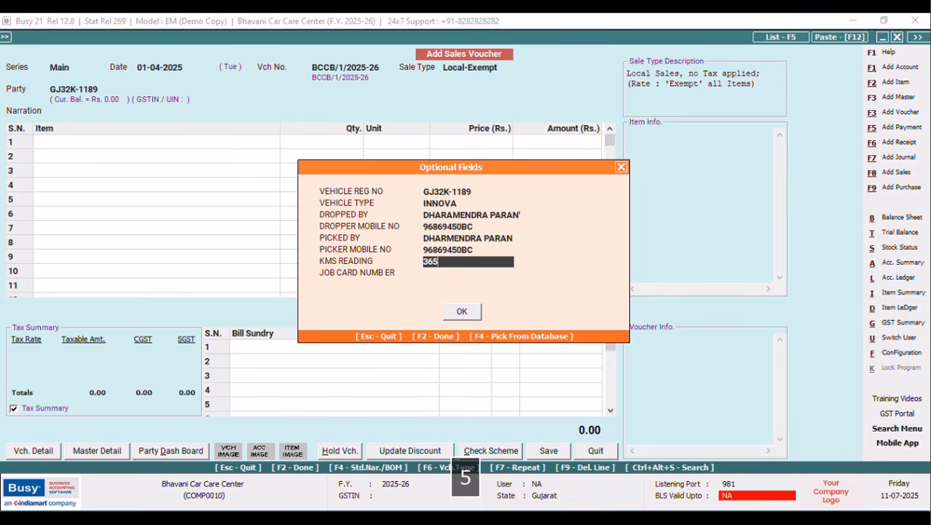
pyautogui.write('22')
pyautogui.press('Tab')
pyautogui.press('Return')
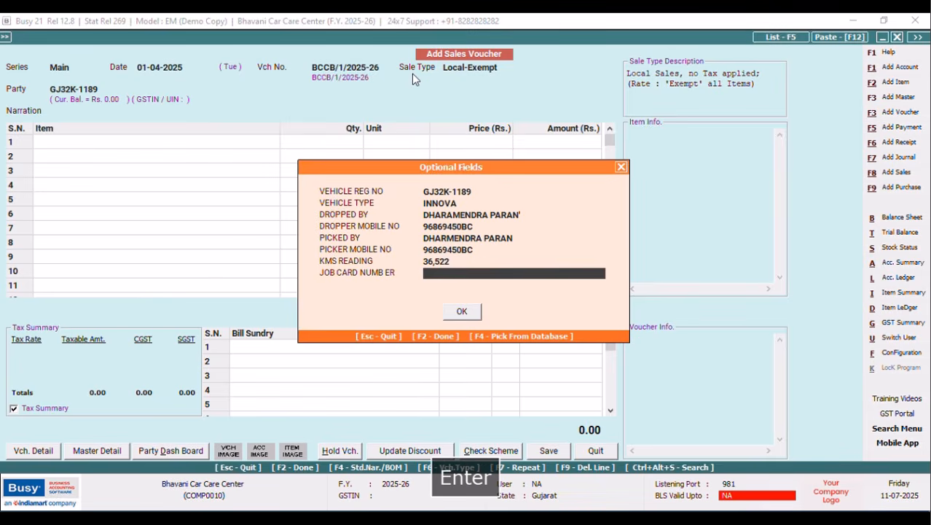
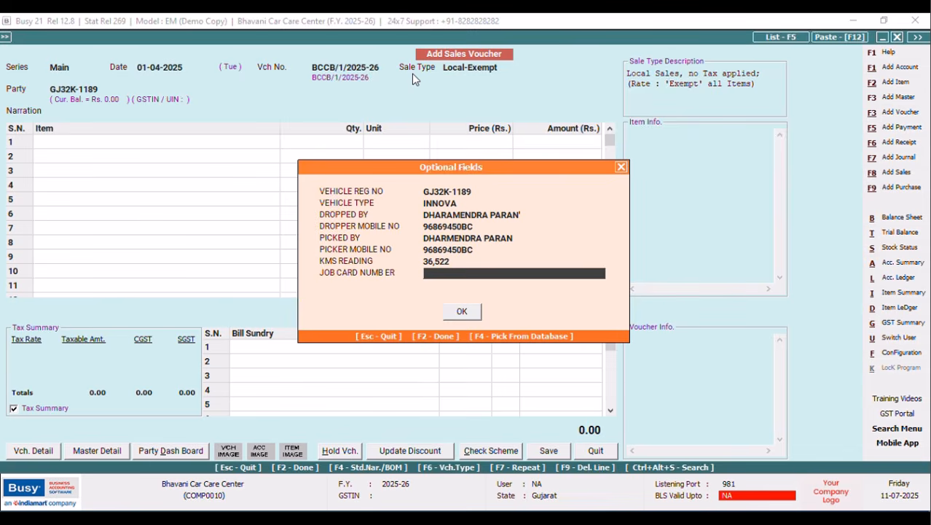
# Enter the job card number and confirm the optional vehicle details.
pyautogui.write('BCCB/J')
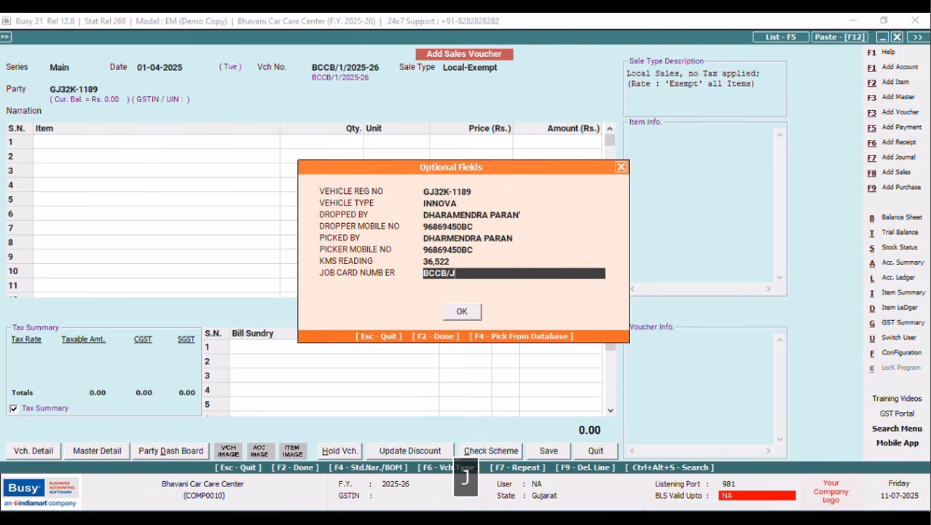
pyautogui.write('C/1141')
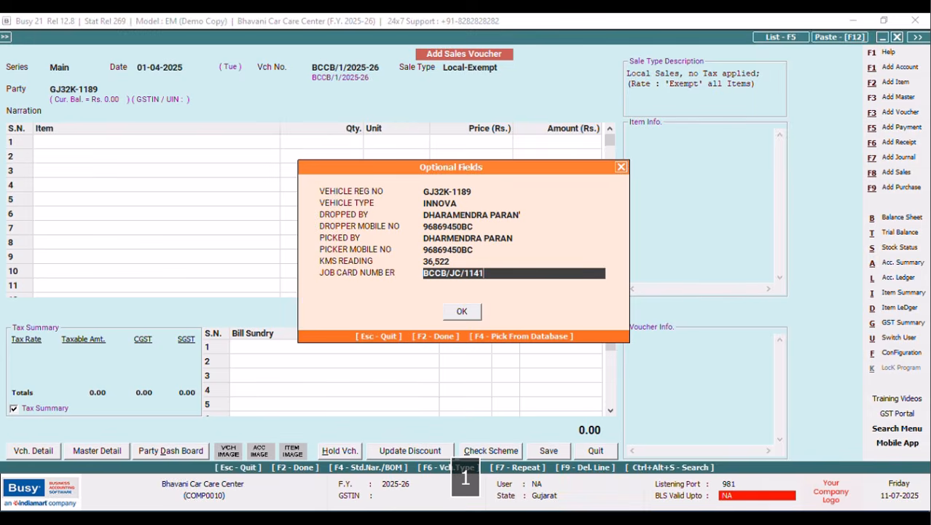
pyautogui.press('Return')
pyautogui.press('Return')
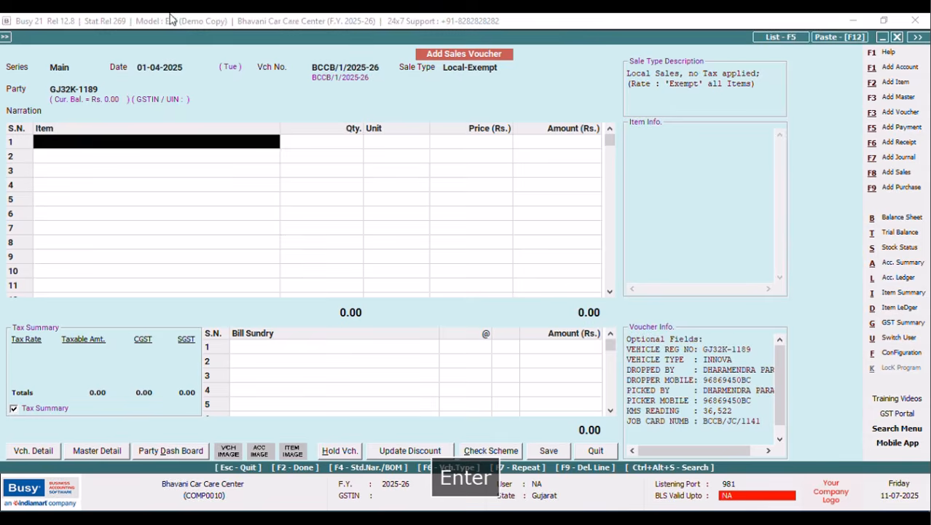
# Add BRACKET FLH BUMPER as row 1 at quantity 1, with its mechanic noted.
pyautogui.write('a')
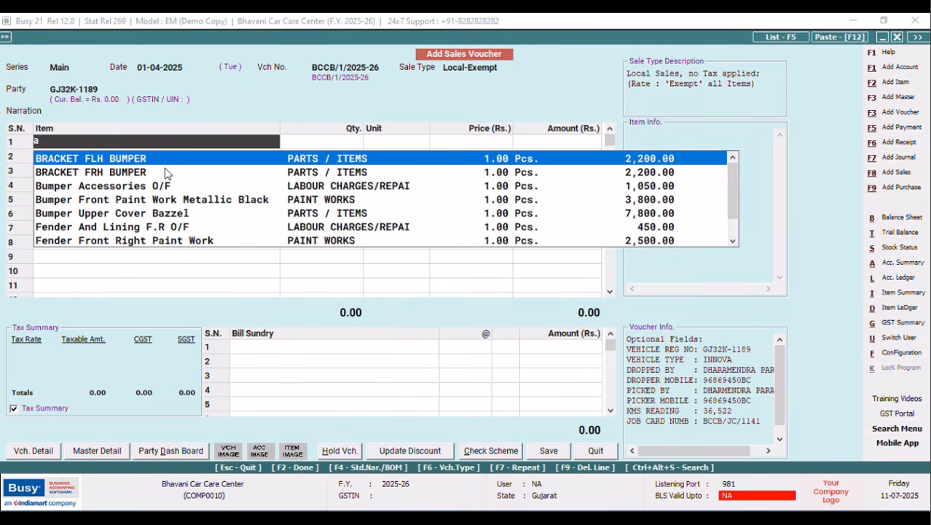
pyautogui.press('Return')
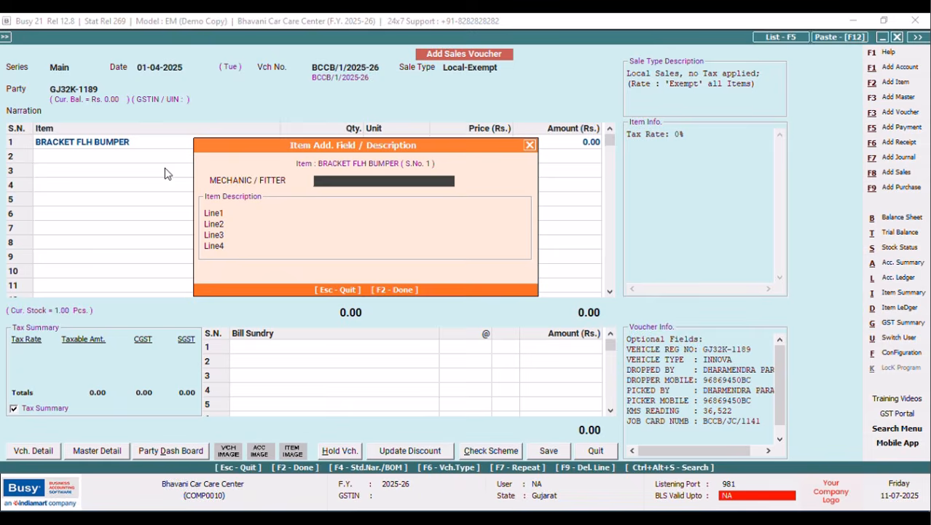
pyautogui.write('BABU')
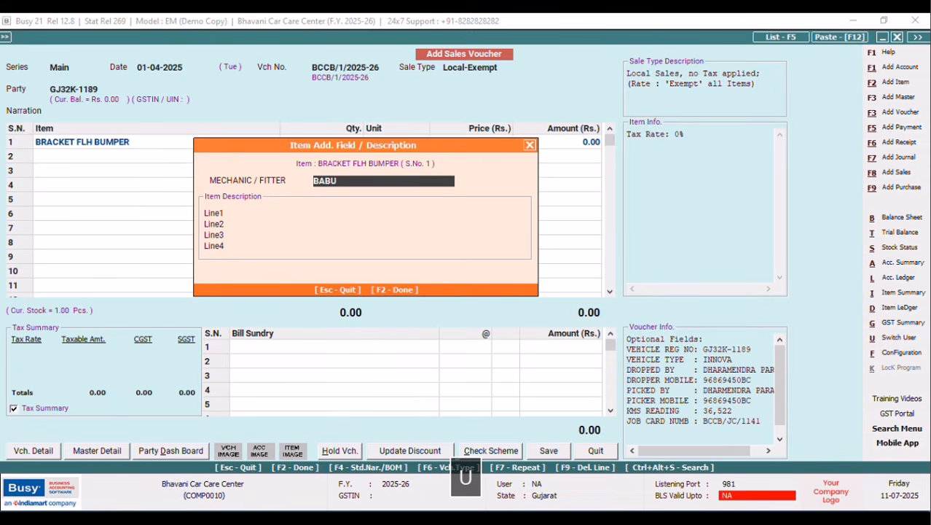
pyautogui.press('F2')
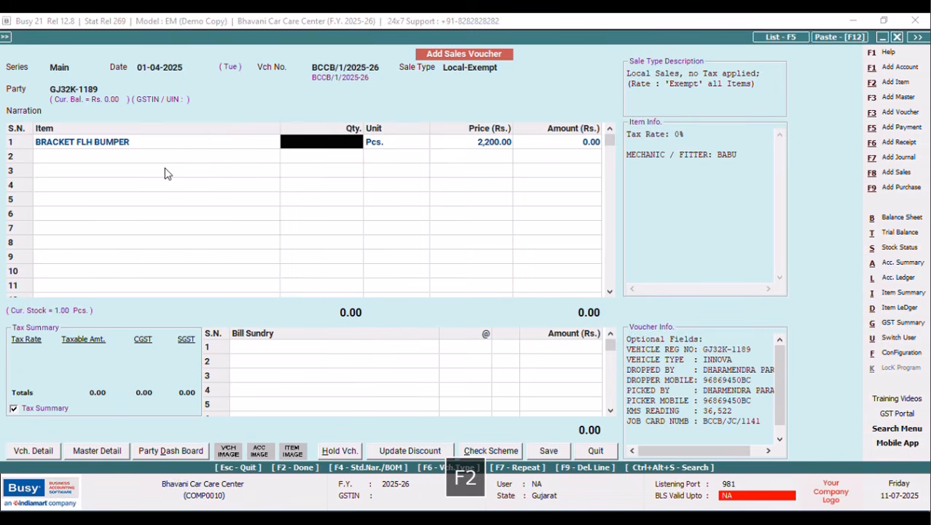
pyautogui.write('1')
pyautogui.press('Return')
pyautogui.press('Return')
pyautogui.press('Tab')
pyautogui.press('Tab')
pyautogui.press('Return')
pyautogui.press('Return')
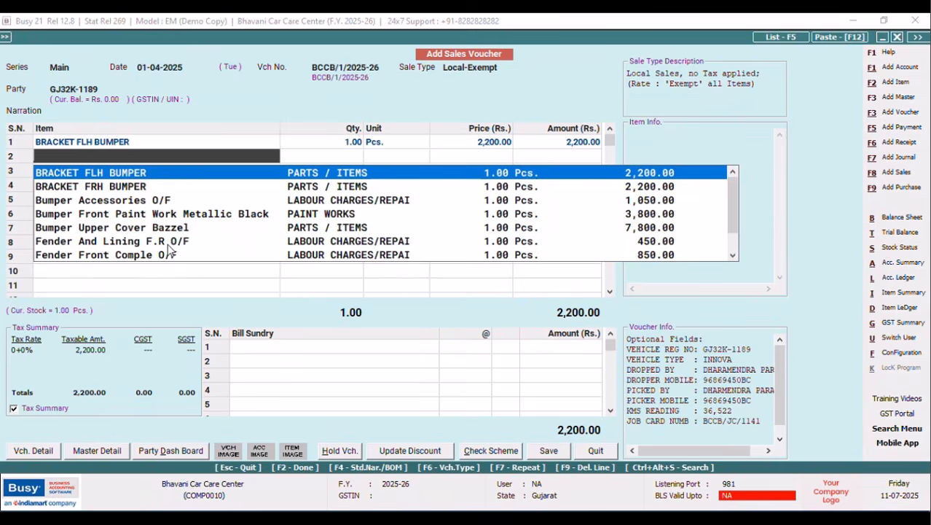
# Add BRACKET FRH BUMPER as row 2 at quantity 1, with its mechanic noted.
pyautogui.press('Down')
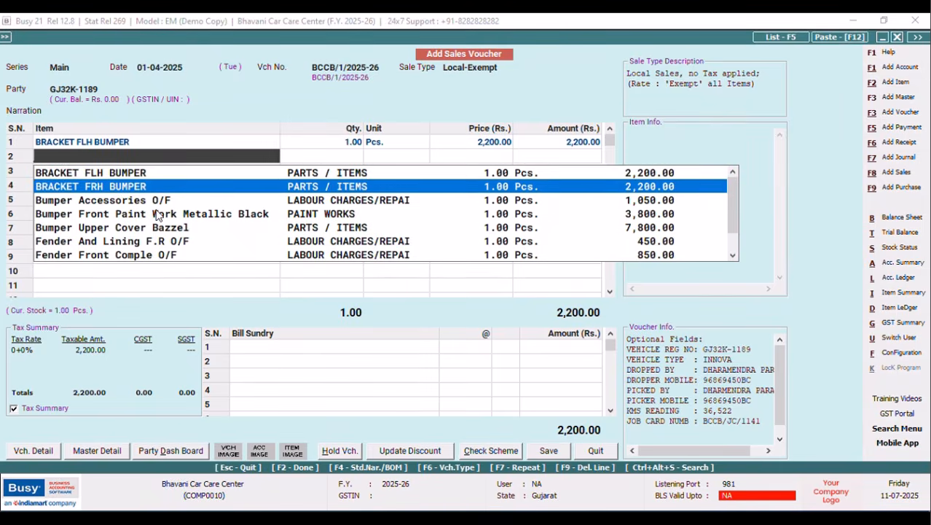
pyautogui.press('Return')
pyautogui.write('BABJ')
pyautogui.press('BackSpace')
pyautogui.write('U')
pyautogui.press('F2')
pyautogui.write('1')
pyautogui.press('Return')
pyautogui.press('Return')
pyautogui.press('Tab')
pyautogui.press('Tab')
pyautogui.press('Return')
pyautogui.press('Return')
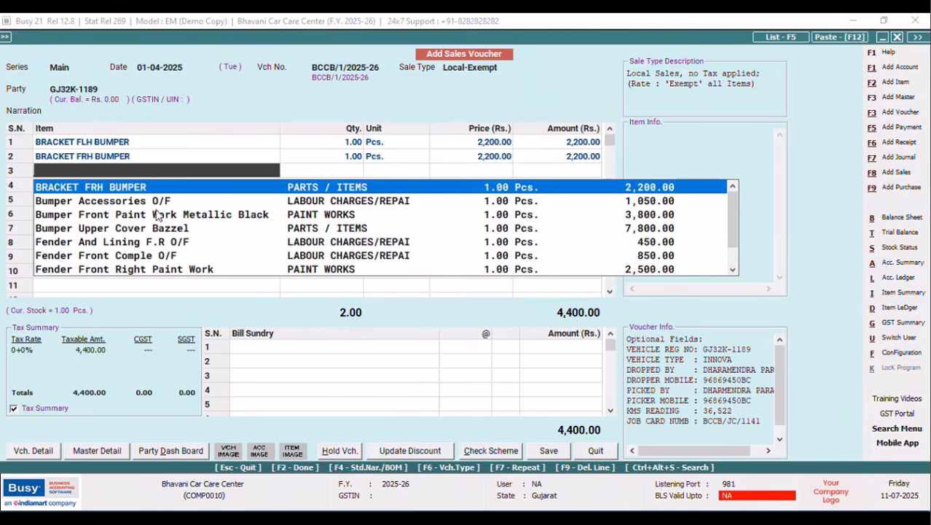
# Add Bumper Accessories O/F as row 3 at quantity 1, with its mechanic noted.
pyautogui.press('Down')
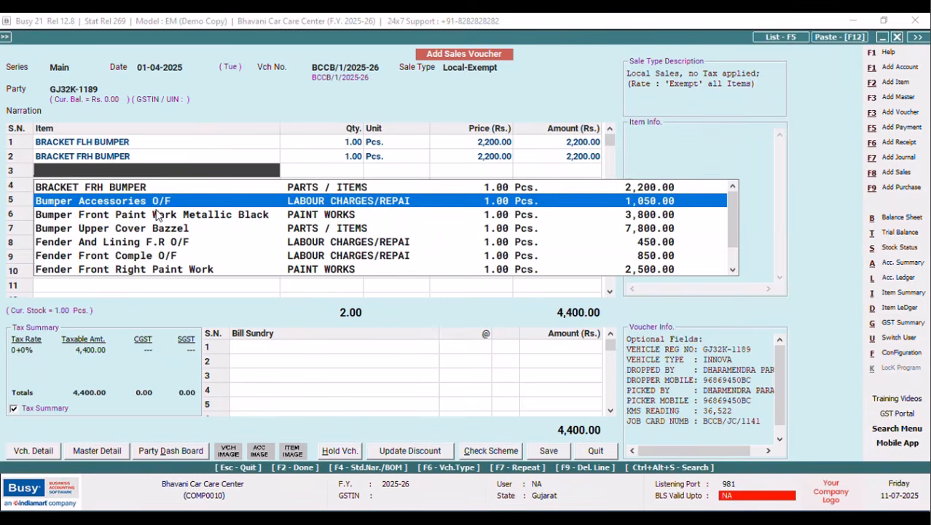
pyautogui.press('Return')
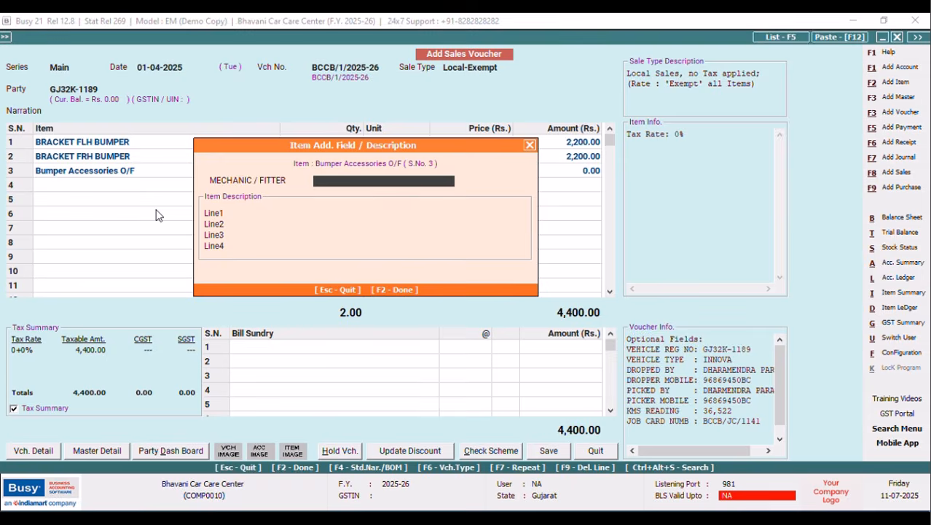
pyautogui.write('DADAPEER')
pyautogui.press('F2')
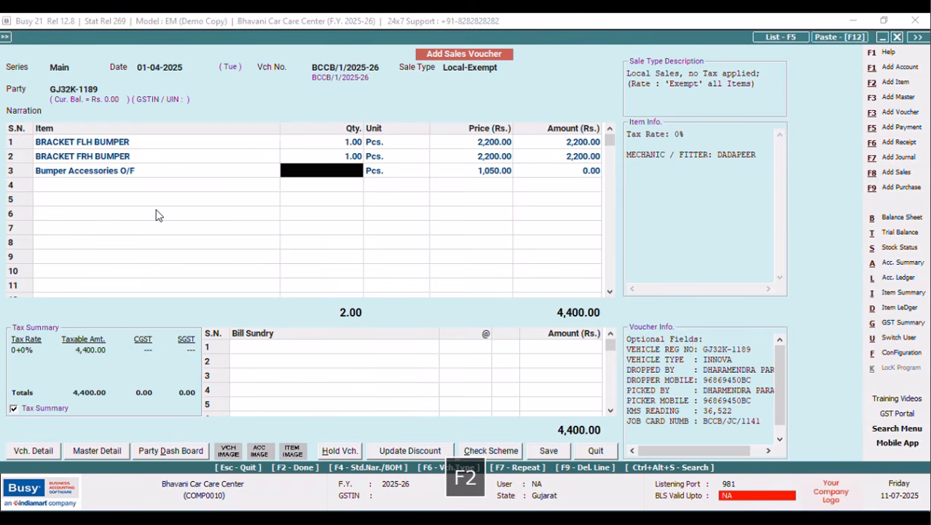
pyautogui.write('1')
pyautogui.press('Return')
pyautogui.press('Return')
pyautogui.press('Return')
pyautogui.press('Return')
pyautogui.press('Return')
pyautogui.press('Return')
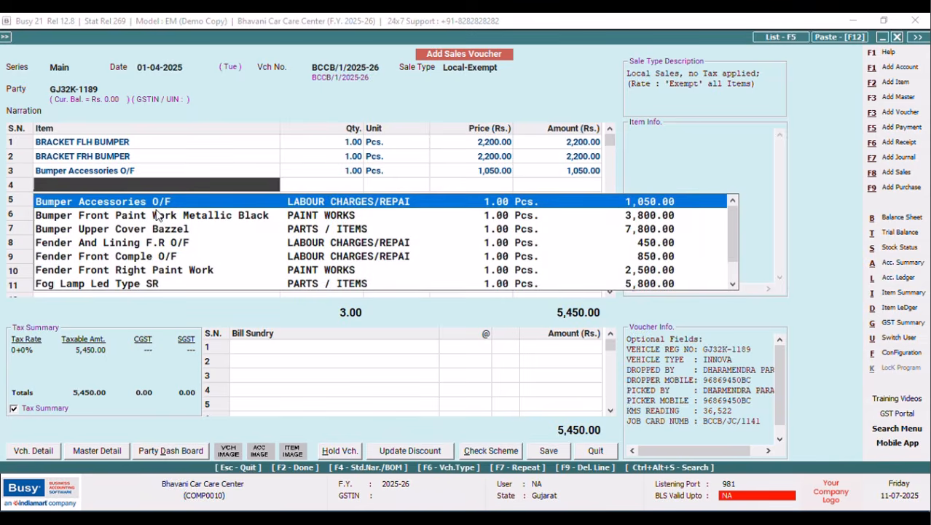
# Add Bumper Front Paint Work Metallic Black as row 4, quantity 1 at 3,800, with its mechanic.
pyautogui.press('Down')
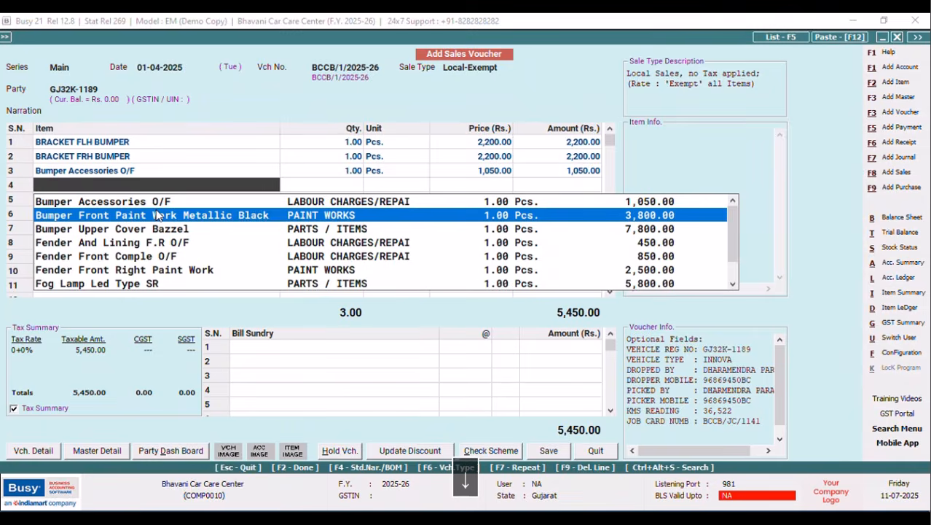
pyautogui.press('Return')
pyautogui.write('SHAILESH')
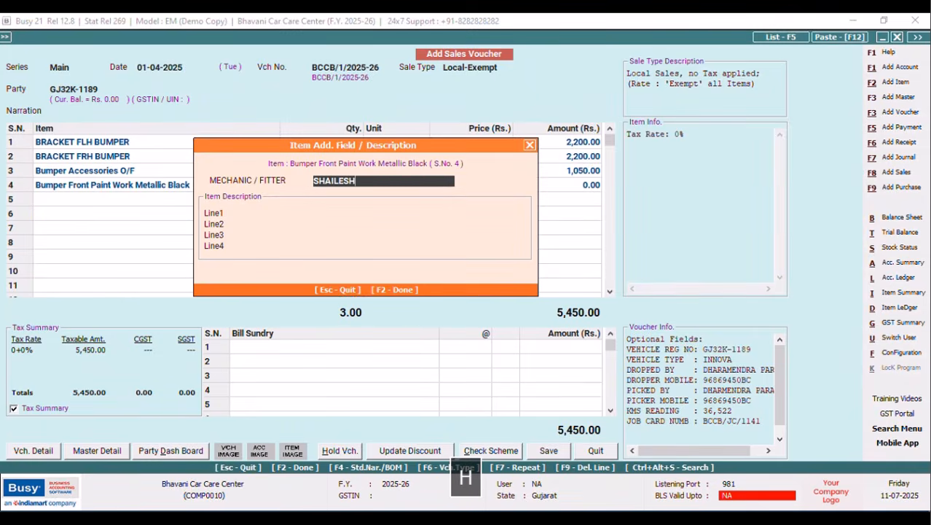
pyautogui.press('F2')
pyautogui.write('1')
pyautogui.press('Return')
pyautogui.press('Tab')
pyautogui.press('Return')
pyautogui.press('Return')
pyautogui.press('Return')
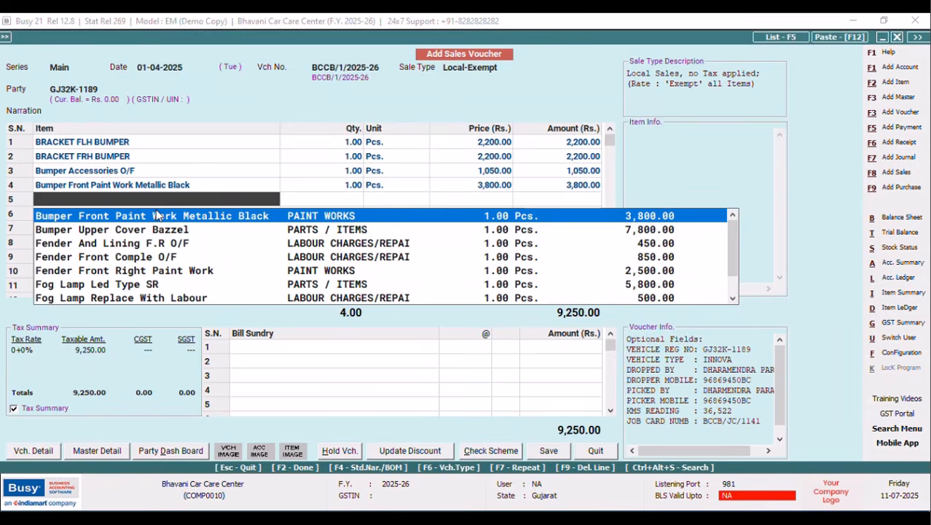
# Add Bumper Upper Cover Bazzel as row 5 at quantity 1, with its mechanic noted.
pyautogui.press('Down')
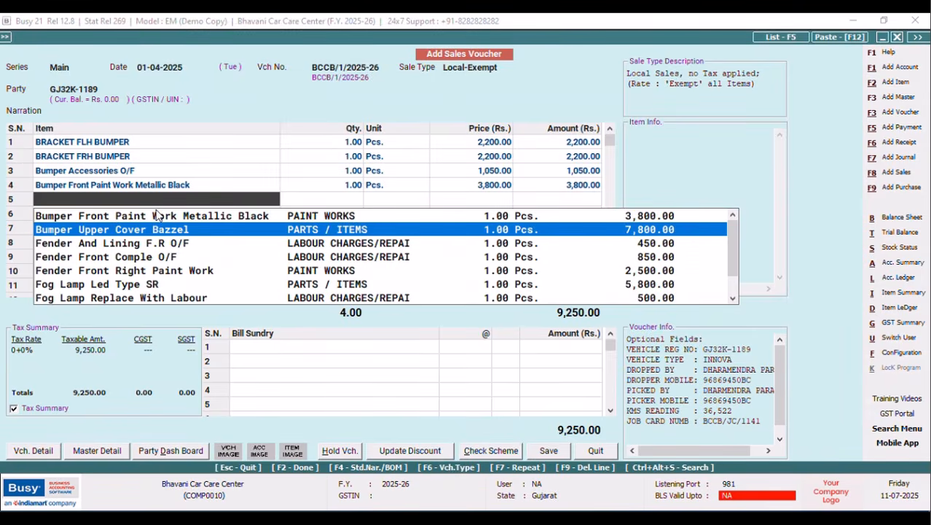
pyautogui.press('Return')
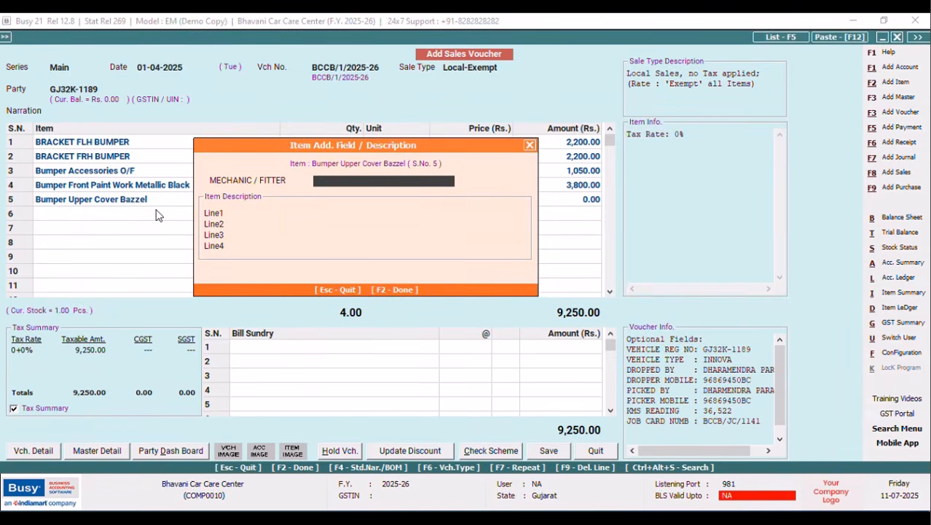
pyautogui.write('BABU')
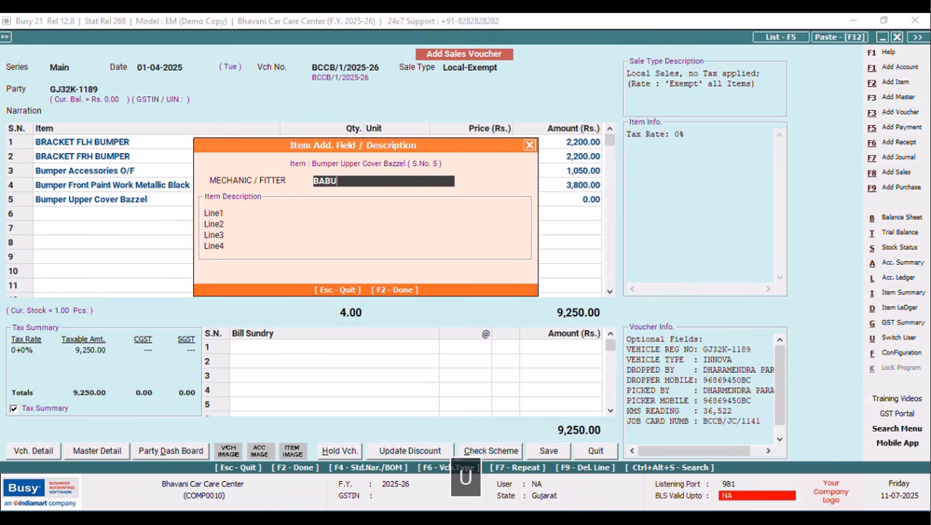
pyautogui.press('F2')
pyautogui.write('1')
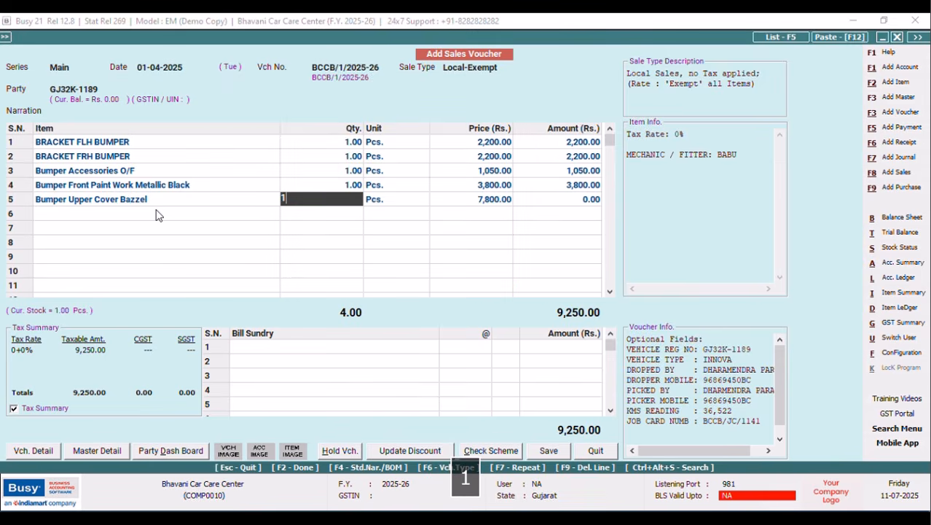
pyautogui.press('Return')
pyautogui.press('Return')
pyautogui.press('Return')
pyautogui.press('Return')
pyautogui.press('Return')
pyautogui.press('Return')
pyautogui.press('Return')
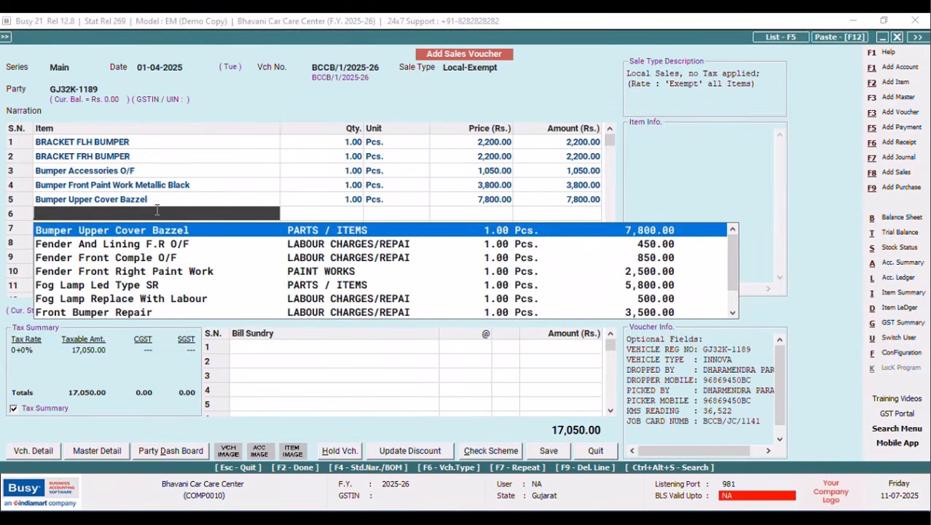
# Add Fender And Lining F.R O/F as row 6 at quantity 1, with its mechanic noted.
pyautogui.press('Down')
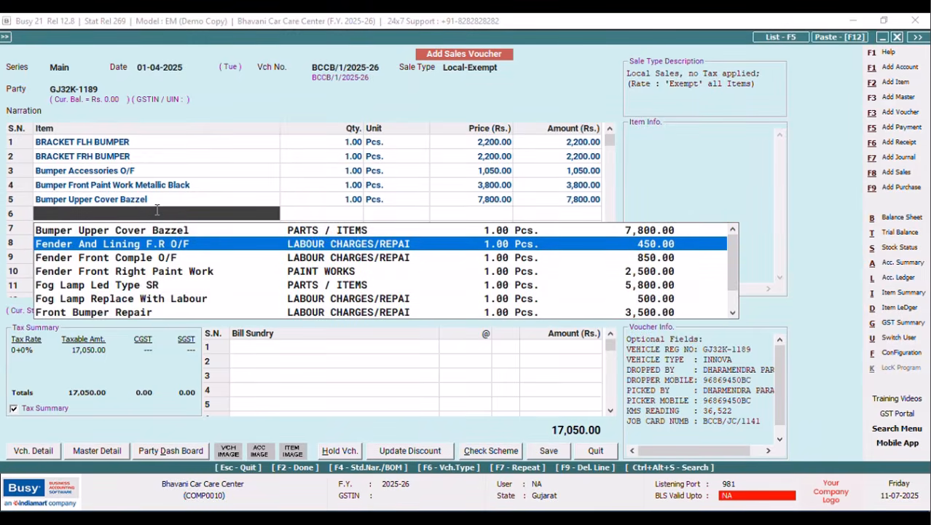
pyautogui.press('Return')
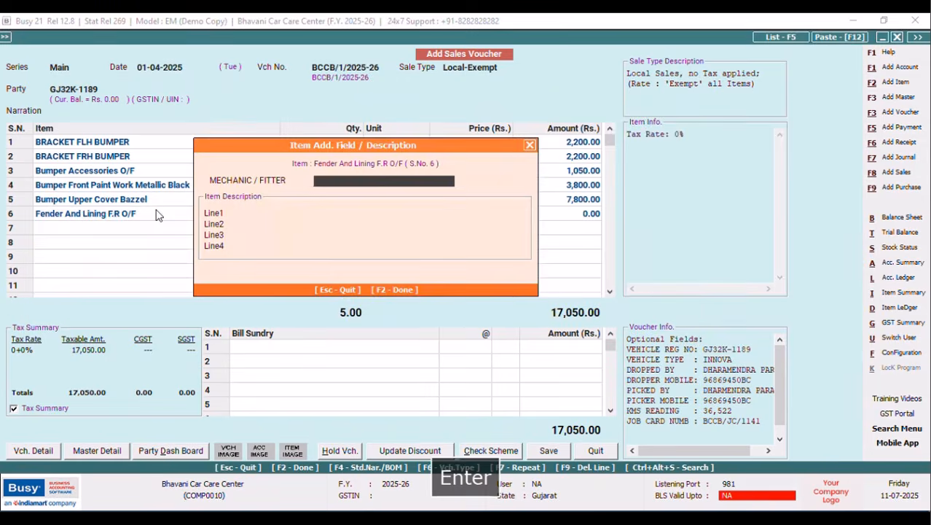
pyautogui.write('DADAPEER')
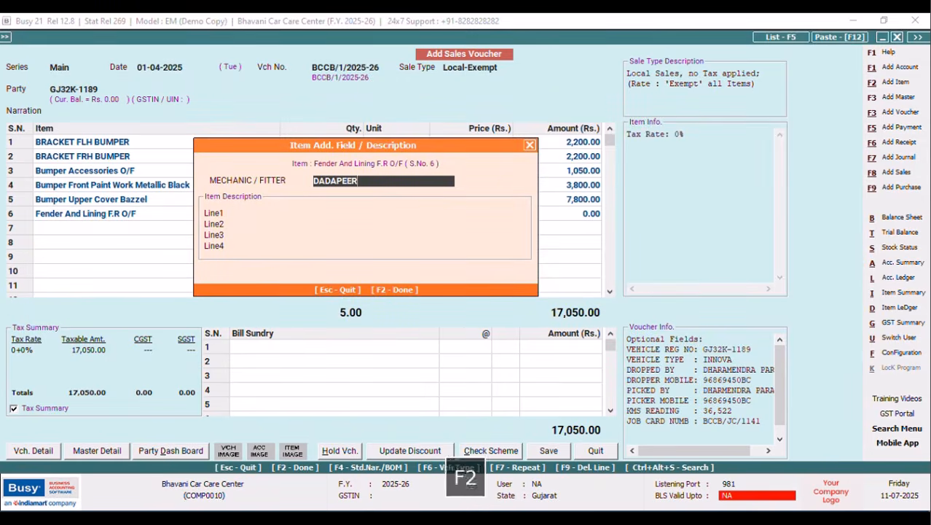
pyautogui.press('F2')
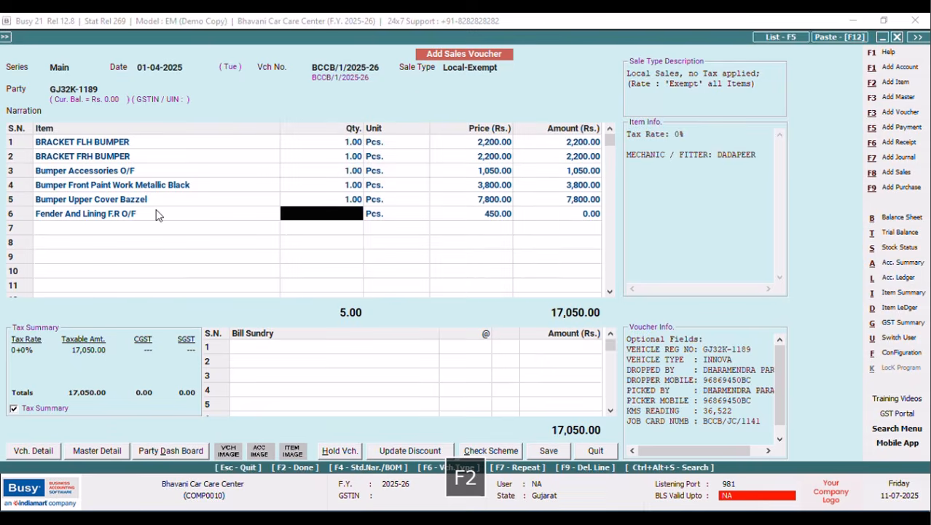
pyautogui.press('Return')
pyautogui.press('Return')
pyautogui.press('Return')
pyautogui.press('Return')
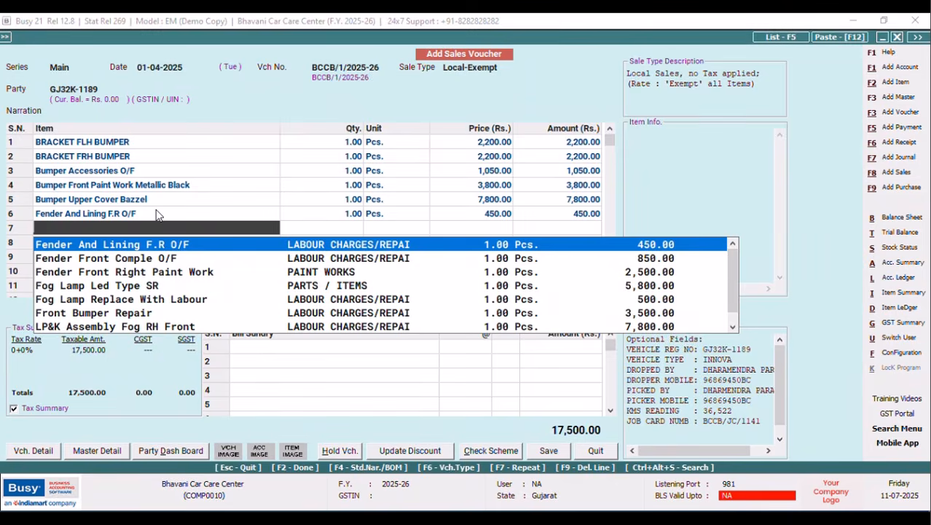
# Add Fender Front Comple O/F as row 7 at quantity 1, with its mechanic noted.
pyautogui.press('Down')
pyautogui.press('Return')
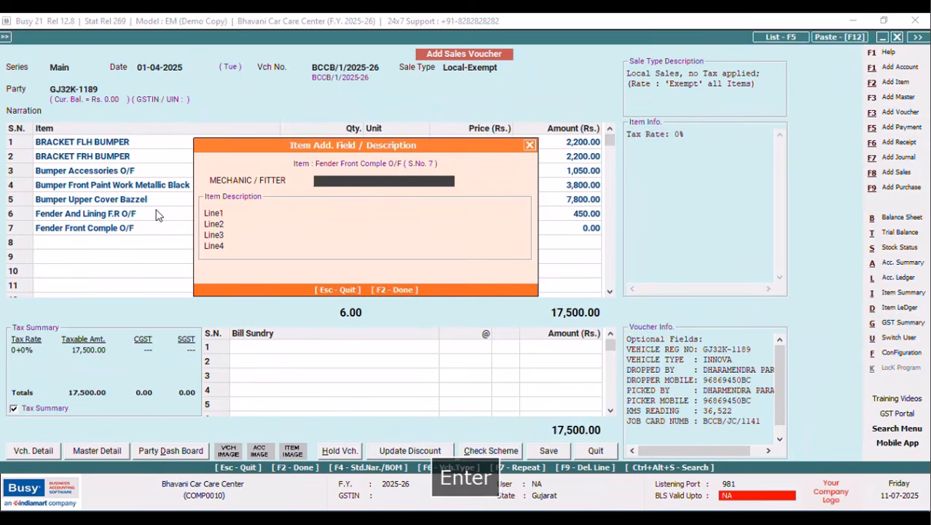
pyautogui.write('SHAILESH')
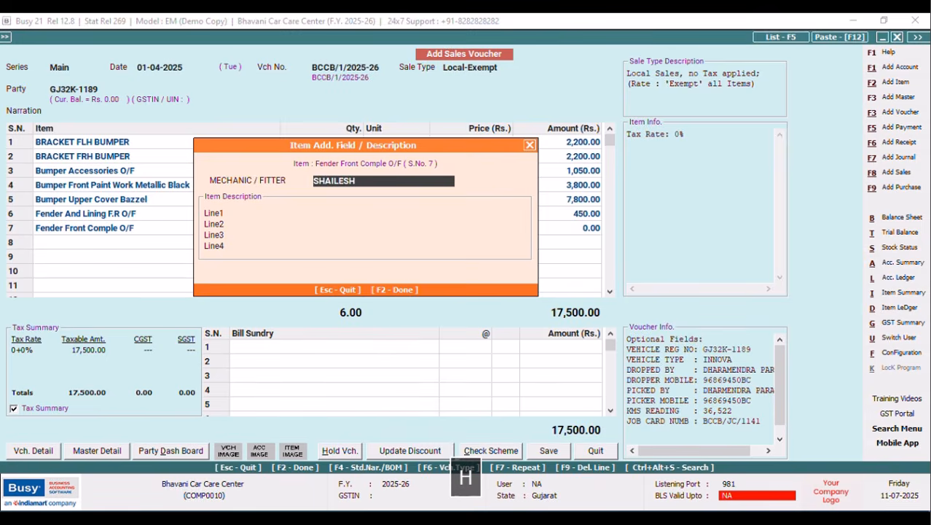
pyautogui.press('F2')
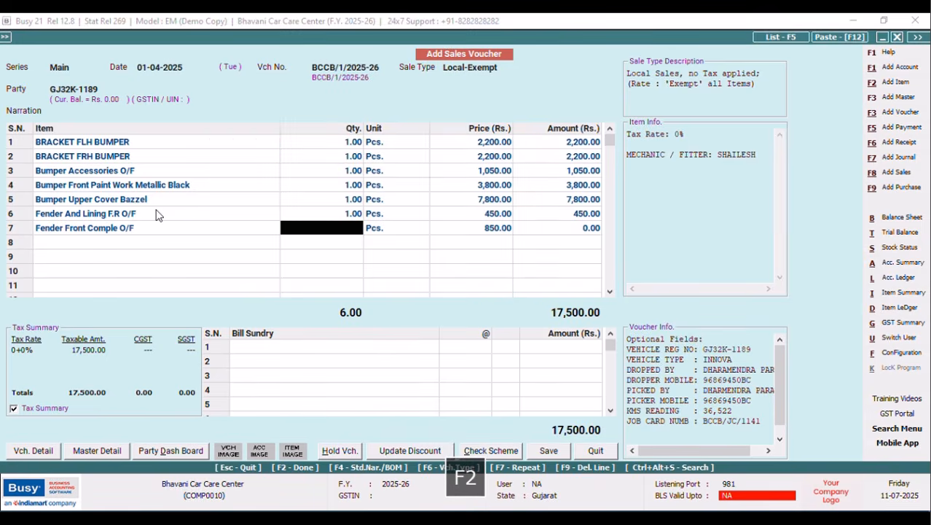
pyautogui.write('1')
pyautogui.press('Return')
pyautogui.press('Tab')
pyautogui.press('Return')
pyautogui.press('Return')
pyautogui.press('Return')
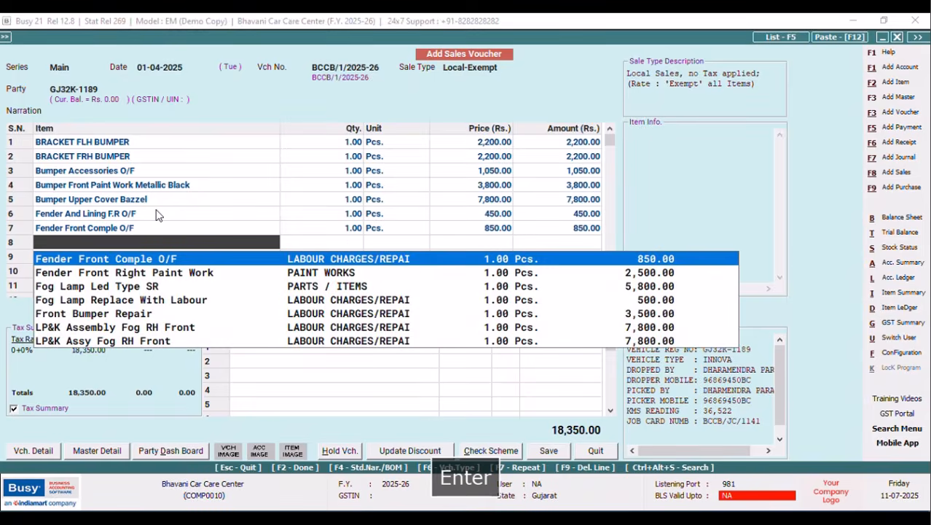
# Add Fender Front Right Paint Work as row 8, quantity 1 at 2,500, with its mechanic.
pyautogui.press('Down')
pyautogui.press('Return')
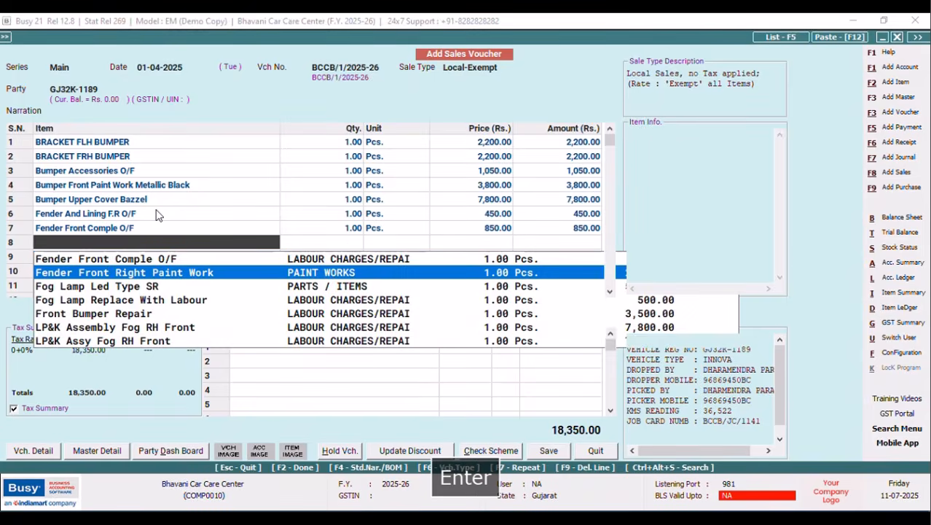
pyautogui.write('MUNNA')
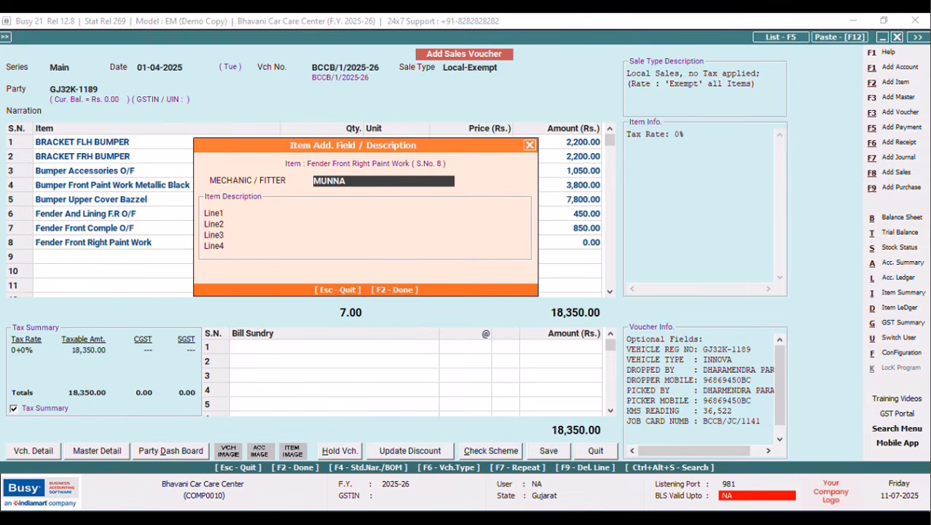
pyautogui.press('F2')
pyautogui.write('1')
pyautogui.press('Return')
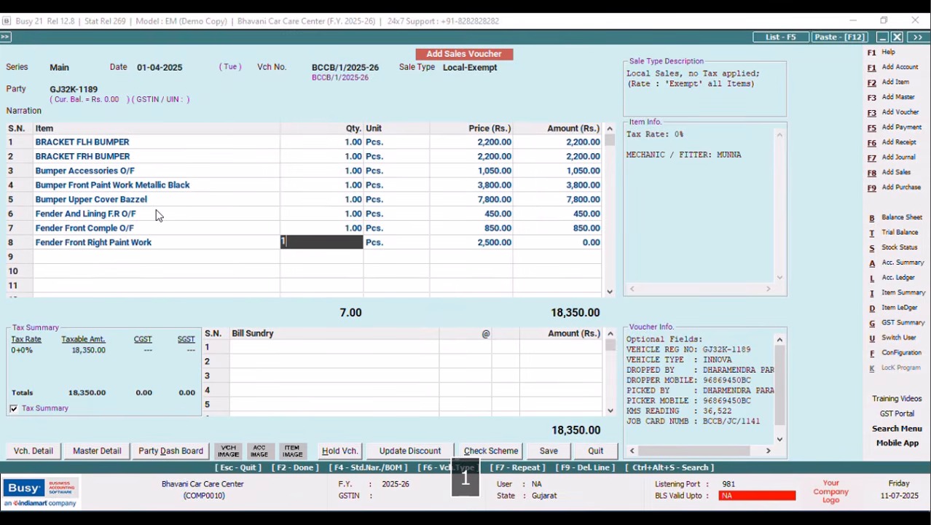
pyautogui.press('Return')
pyautogui.press('Tab')
pyautogui.press('Return')
pyautogui.press('Return')
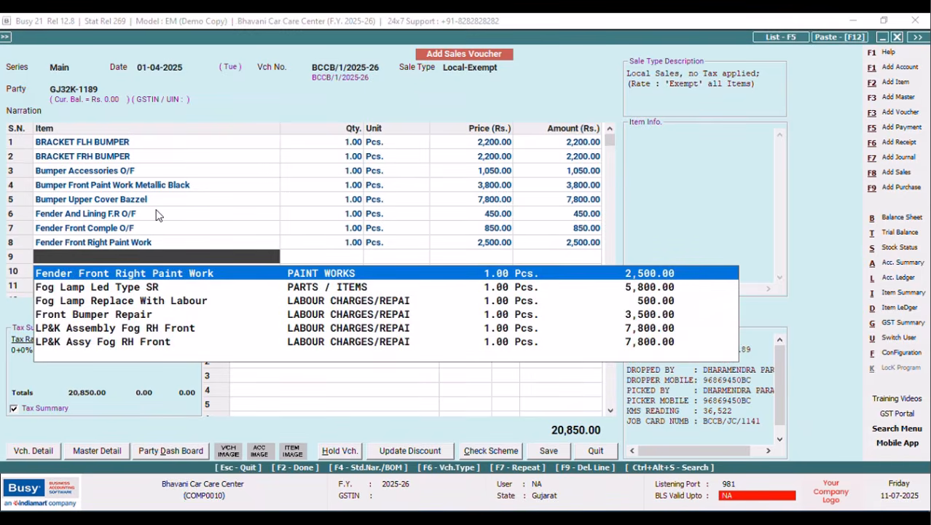
# Add Fog Lamp Led Type SR as row 9 with its mechanic noted.
pyautogui.press('Down')
pyautogui.press('Return')
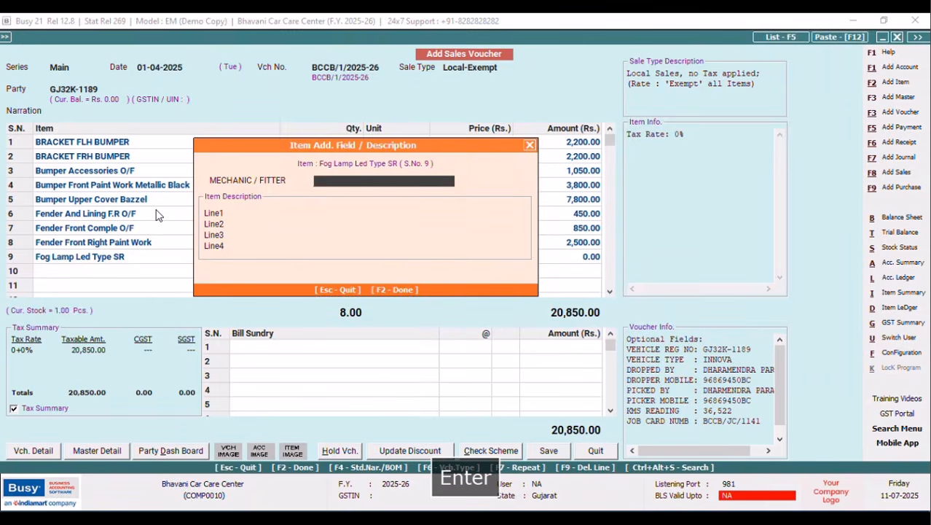
pyautogui.write('REEMA')
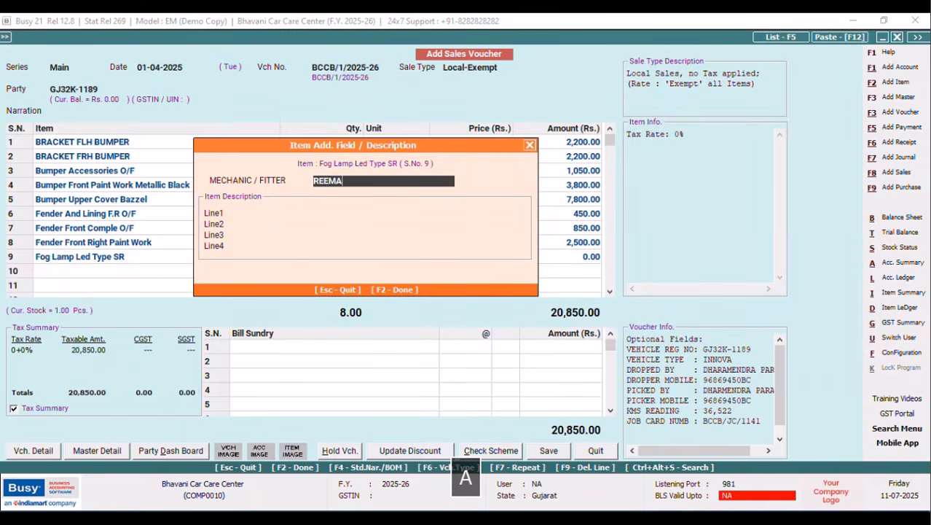
pyautogui.press('F2')
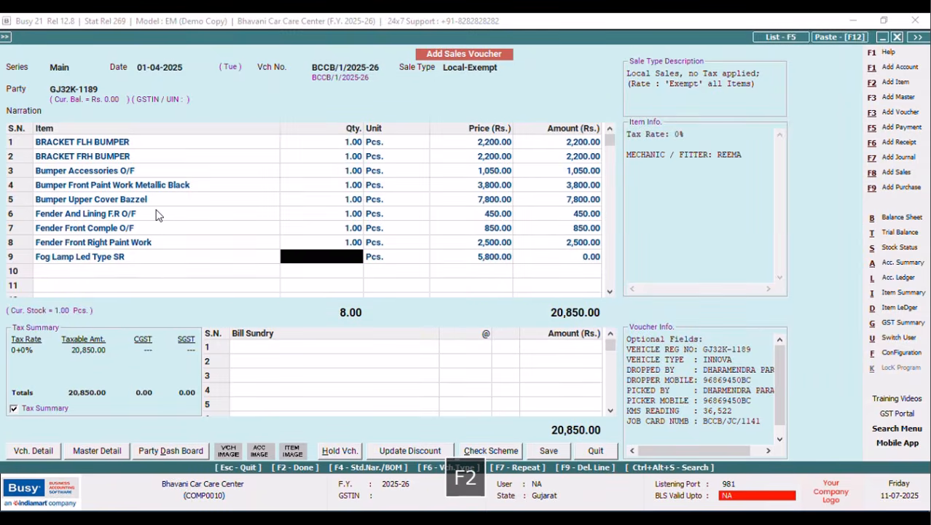
pyautogui.press('Return')
pyautogui.press('Return')
pyautogui.press('Return')
pyautogui.press('Return')
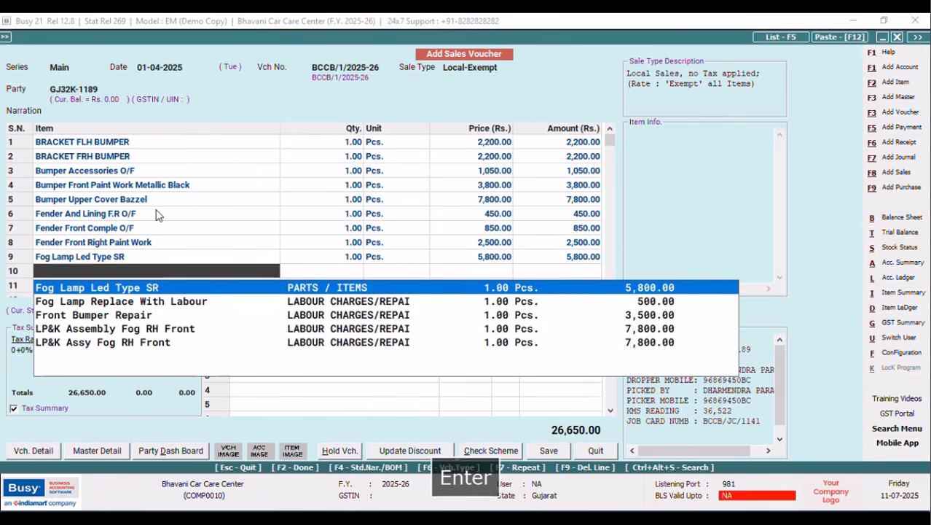
# Add Fog Lamp Replace With Labour as row 10 at quantity 1, with its mechanic.
pyautogui.press('Down')
pyautogui.press('Return')
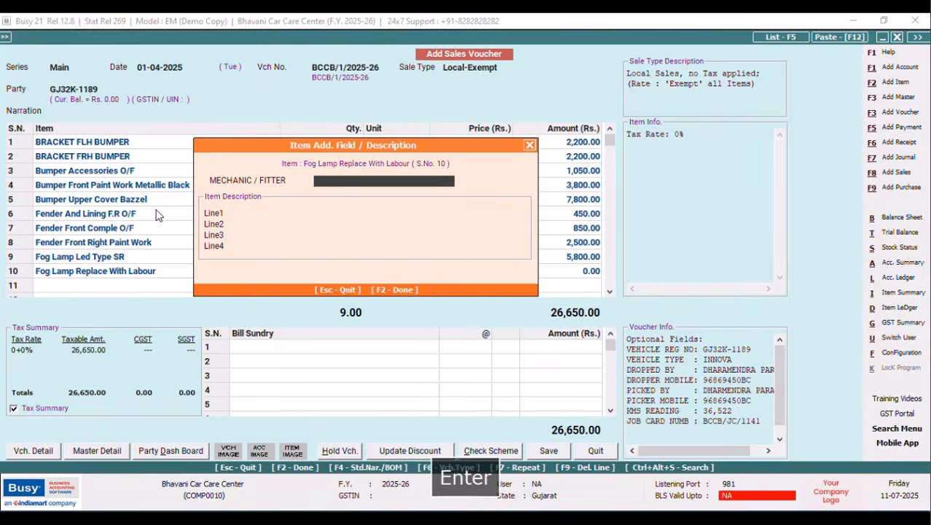
pyautogui.write('MUNAVAR')
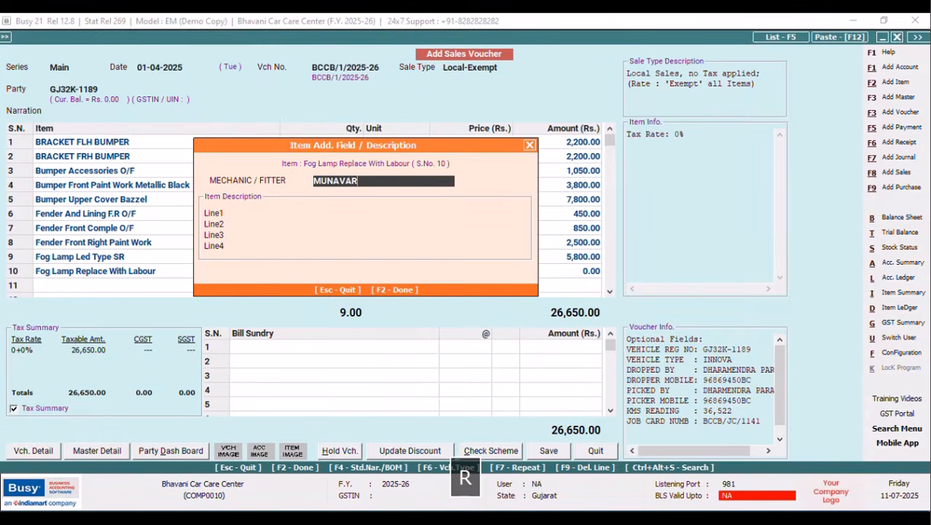
pyautogui.press('F2')
pyautogui.write('1')
pyautogui.press('Return')
pyautogui.press('Return')
pyautogui.press('Tab')
pyautogui.press('Tab')
pyautogui.press('Return')
pyautogui.press('Return')
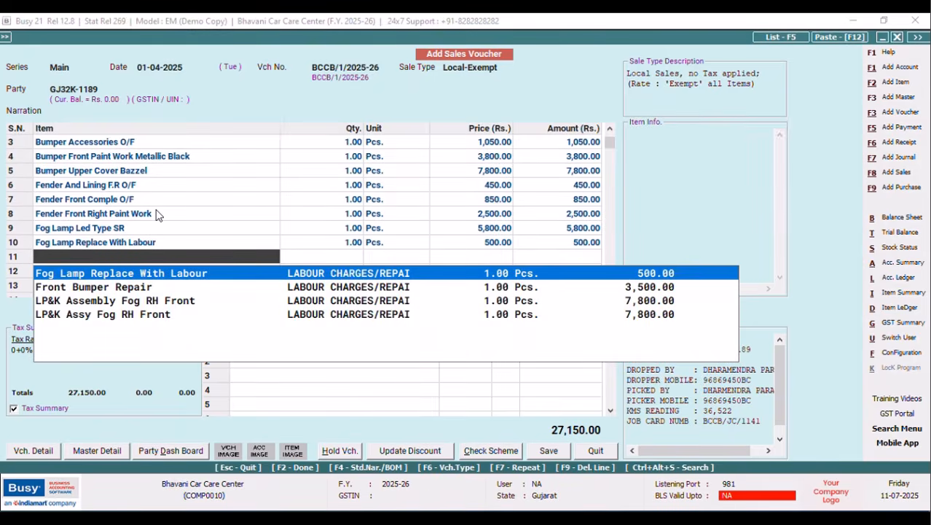
# Add Front Bumper Repair as row 11 with its mechanic noted.
pyautogui.press('Down')
pyautogui.press('Return')
pyautogui.write('MUNAVAR')
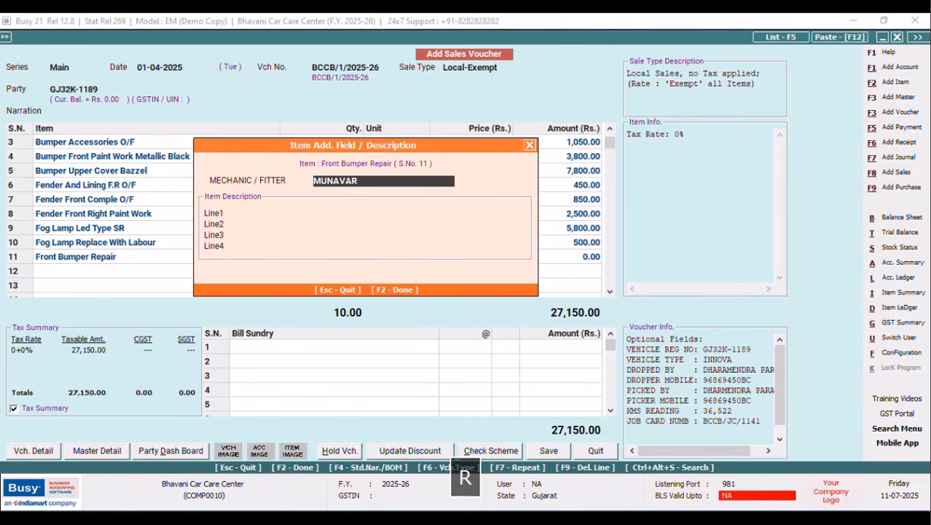
pyautogui.press('F2')
pyautogui.press('Return')
pyautogui.press('Return')
pyautogui.press('Return')
pyautogui.press('Return')
pyautogui.press('Return')
pyautogui.press('Return')
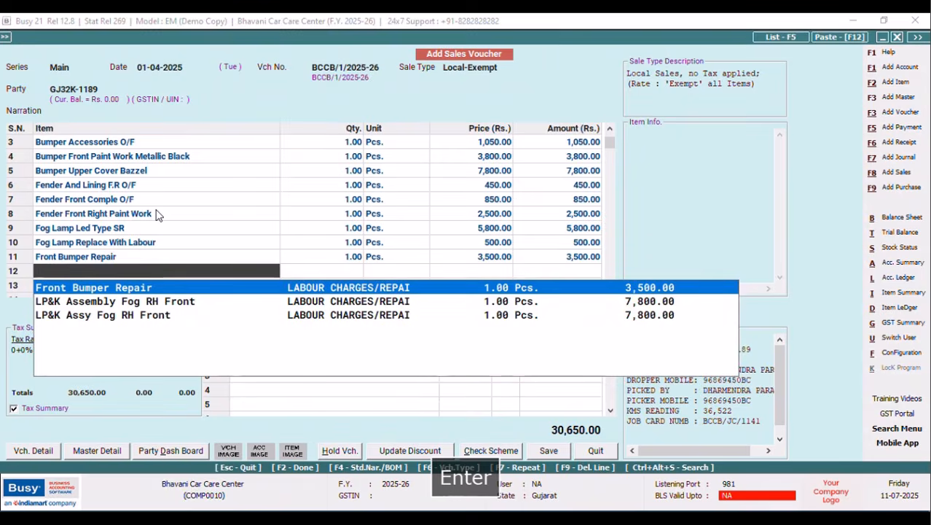
# Add LP&K Assembly Fog RH Front as row 12 at quantity 1, with its mechanic.
pyautogui.press('Down')
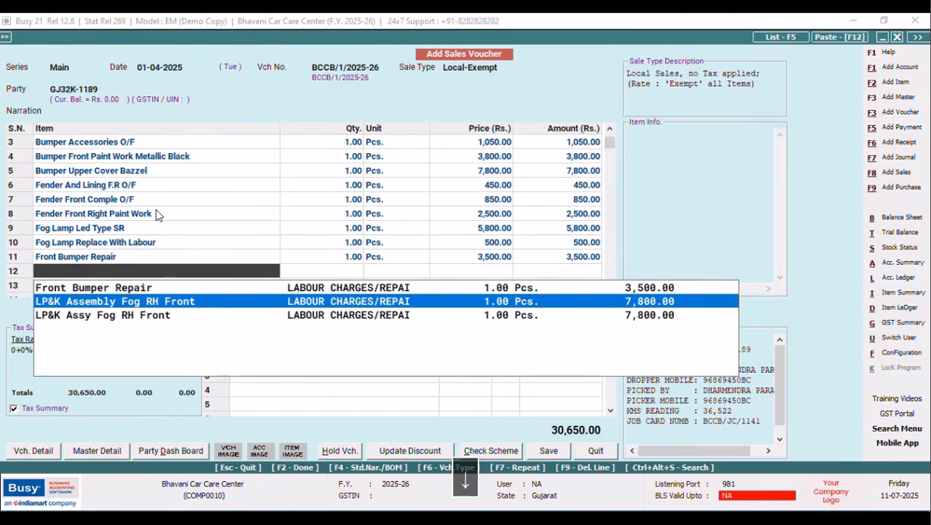
pyautogui.press('Return')
pyautogui.write('MUNAVAR')
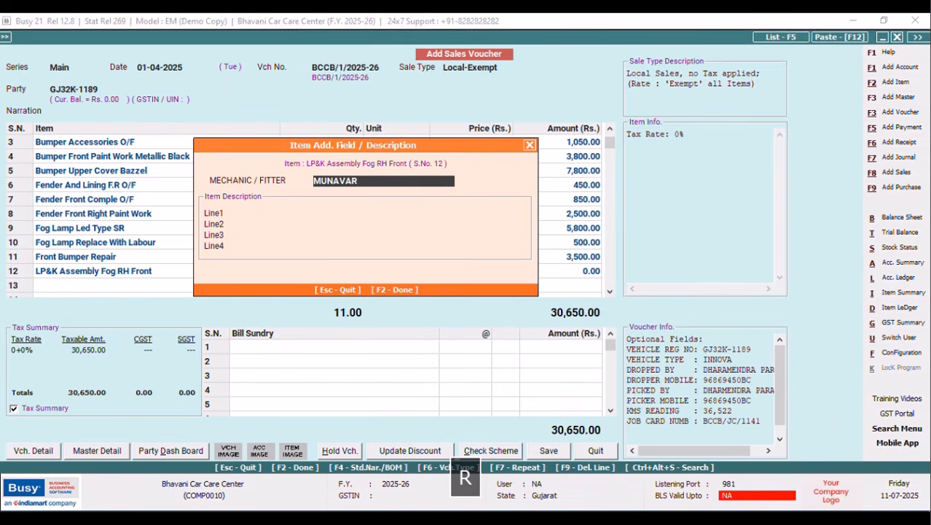
pyautogui.press('F2')
pyautogui.write('1')
pyautogui.press('Return')
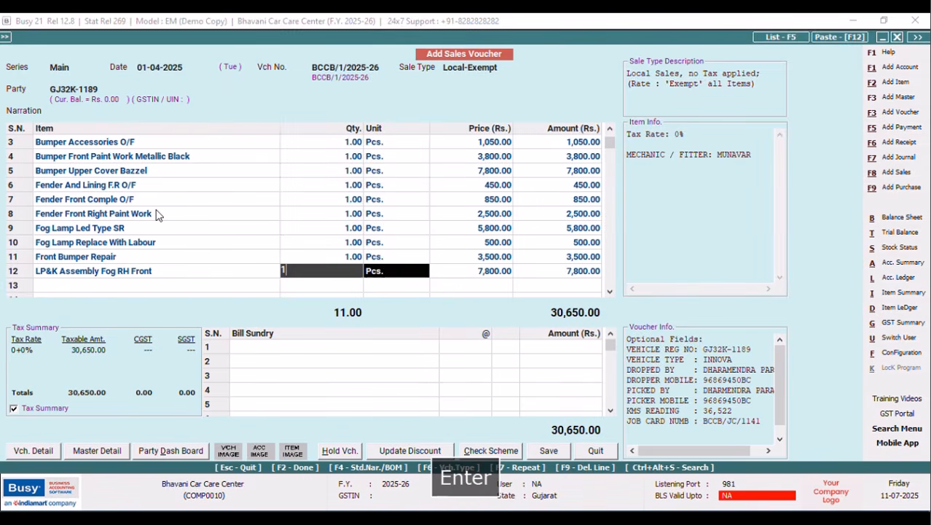
pyautogui.press('Return')
pyautogui.press('Return')
pyautogui.press('Return')
pyautogui.press('Return')
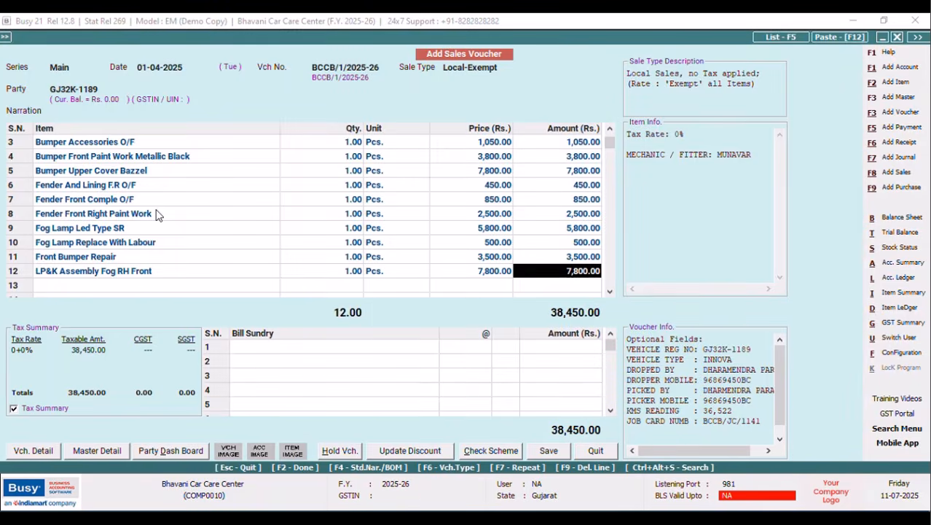
# Add LP&K Assy Fog RH Front as row 13, quantity 1 at 7,800, with its mechanic.
pyautogui.press('Return')
pyautogui.write('S')
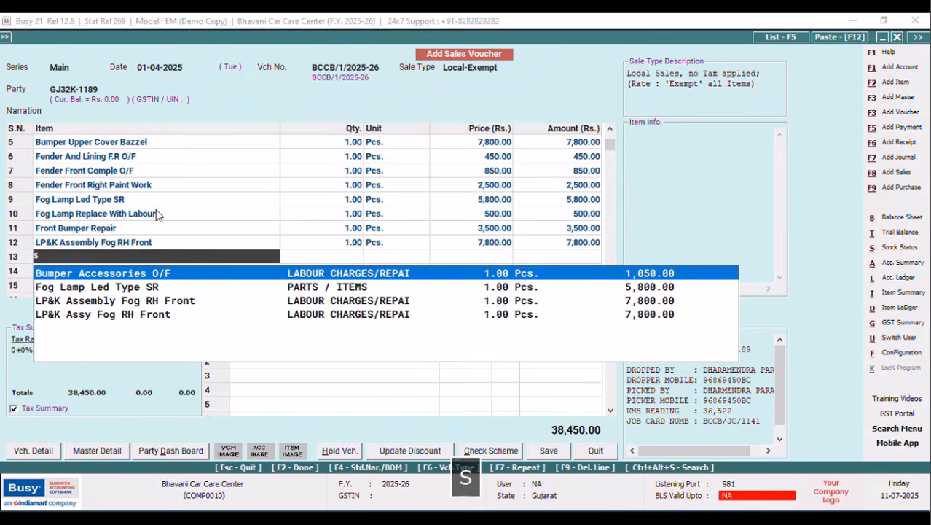
pyautogui.press('BackSpace')
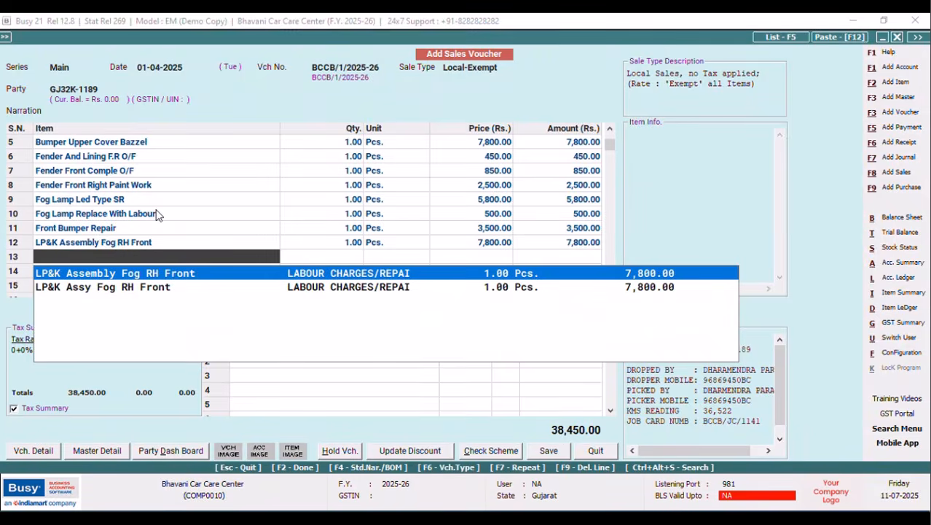
pyautogui.press('Down')
pyautogui.press('Return')
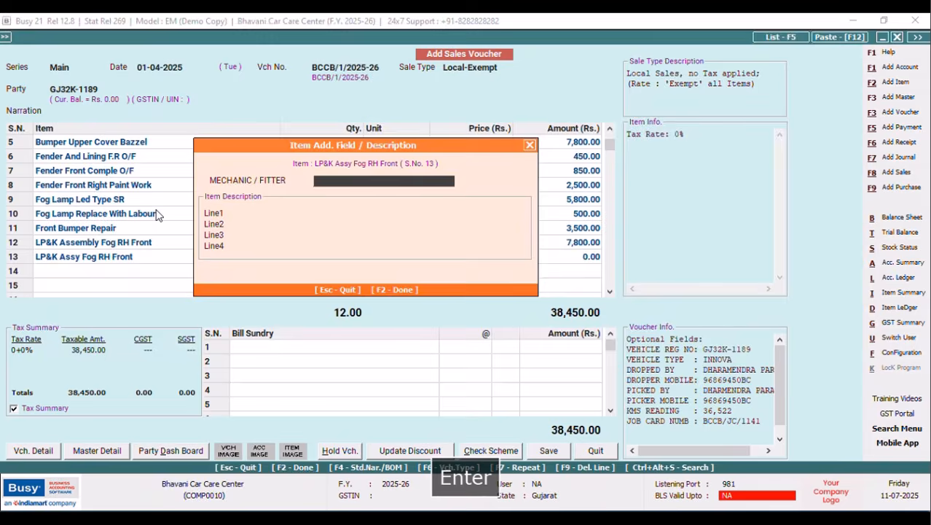
pyautogui.write('SHAILESH')
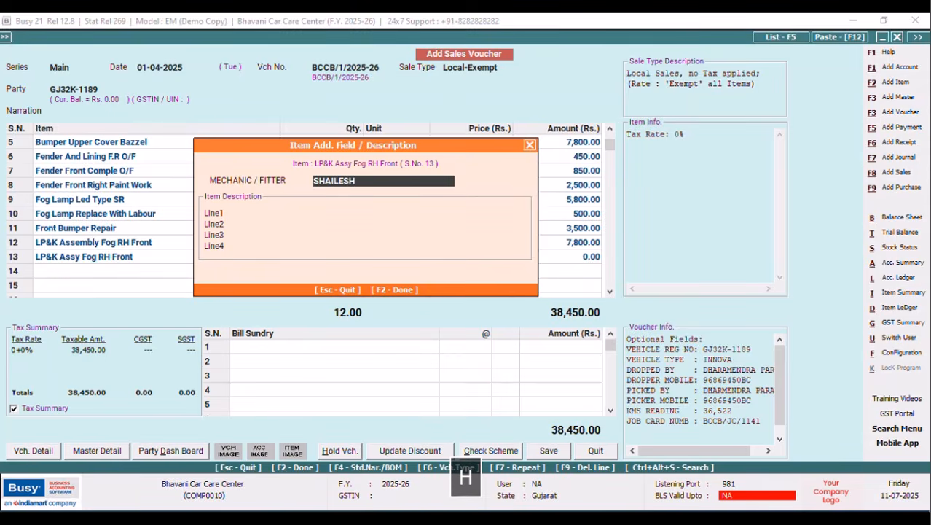
pyautogui.press('F2')
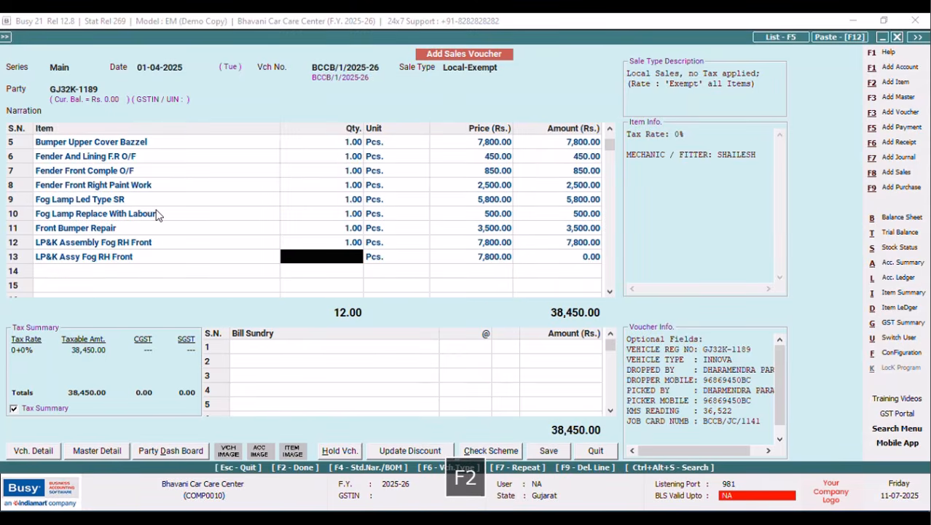
pyautogui.write('1')
pyautogui.press('Return')
pyautogui.press('Return')
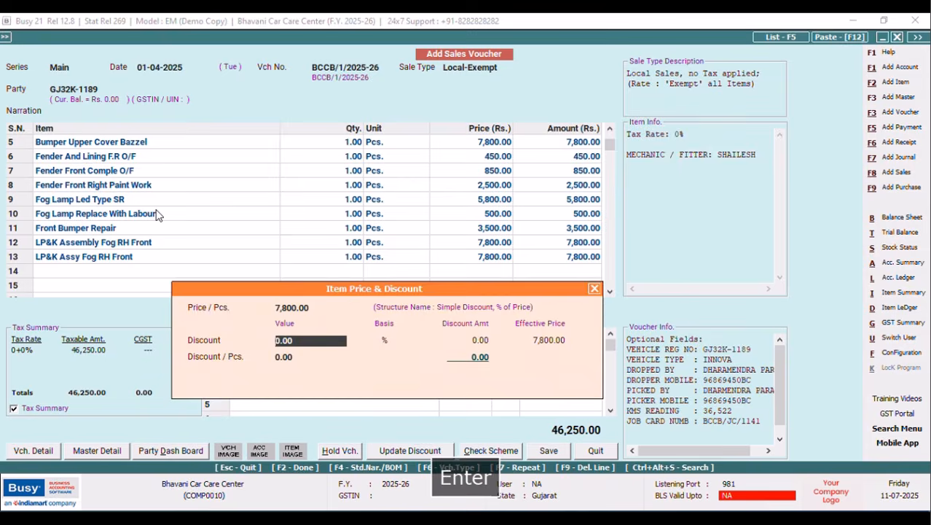
pyautogui.press('Return')
pyautogui.press('Return')
pyautogui.press('Return')
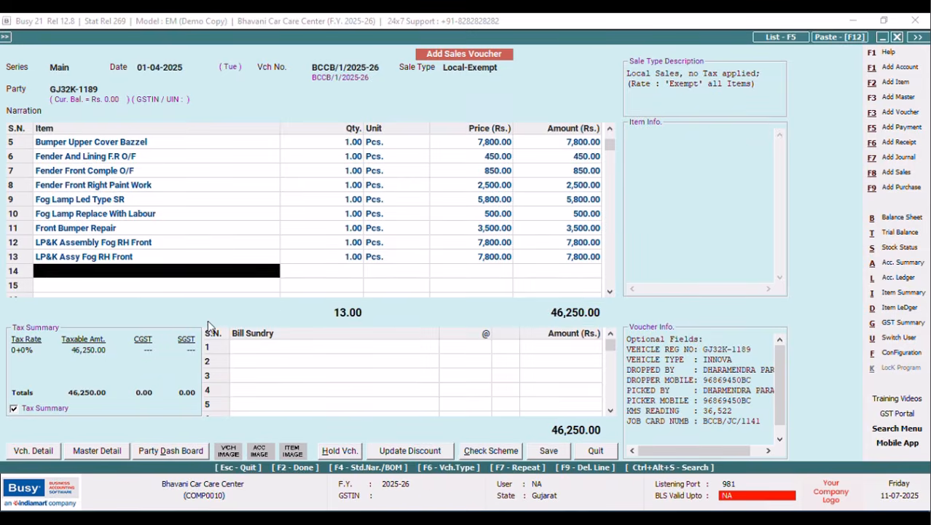
# Add a Discount bill sundry at 5% to the invoice.
pyautogui.press('Return')
pyautogui.write('d')
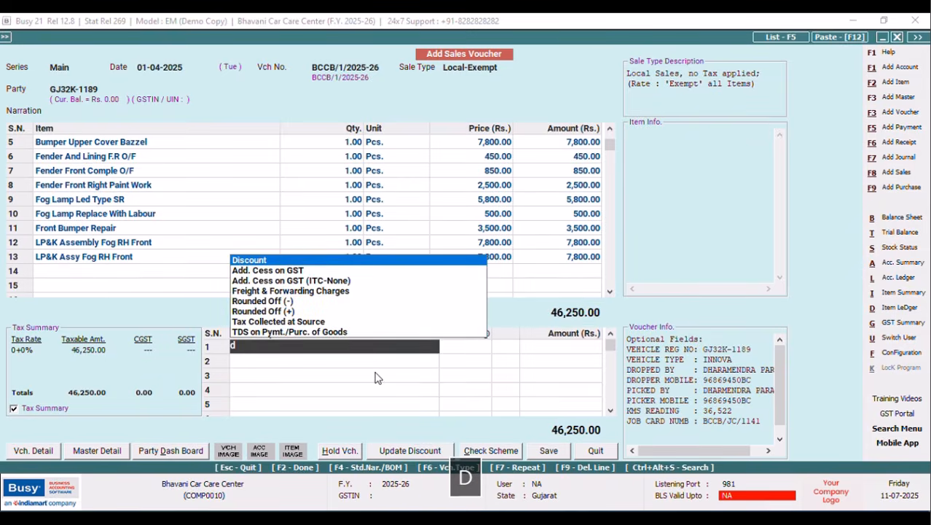
pyautogui.press('Return')
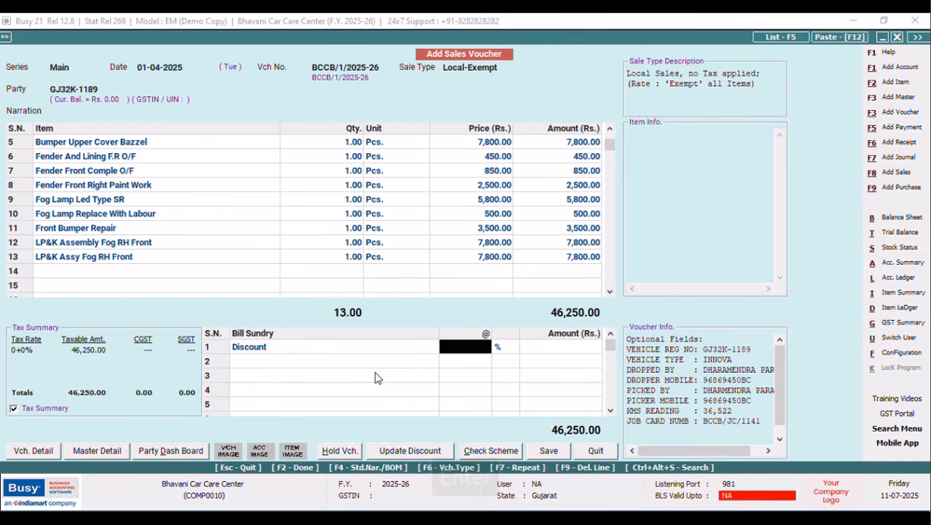
pyautogui.write('5')
pyautogui.press('Return')
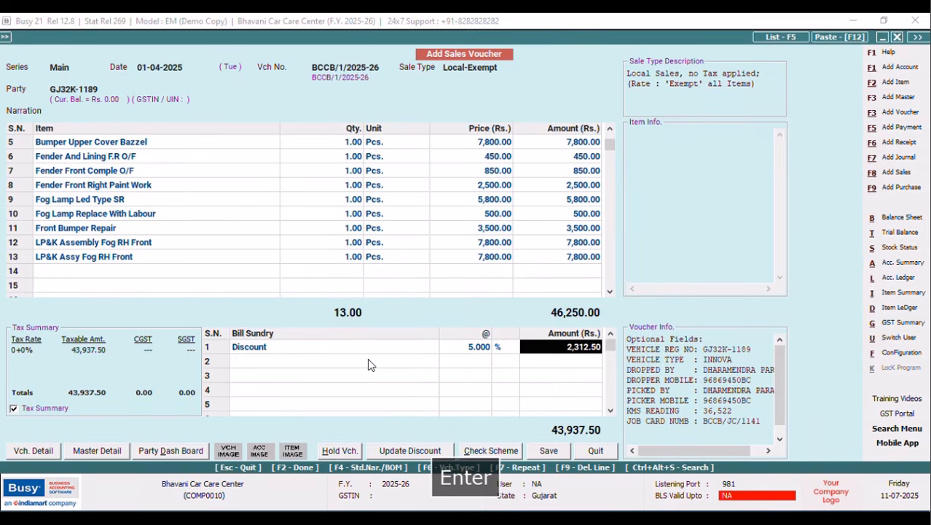
# Save the invoice at 43,938.00, accepting the bill-by-bill adjustment and print prompt.
pyautogui.click(549, 451)
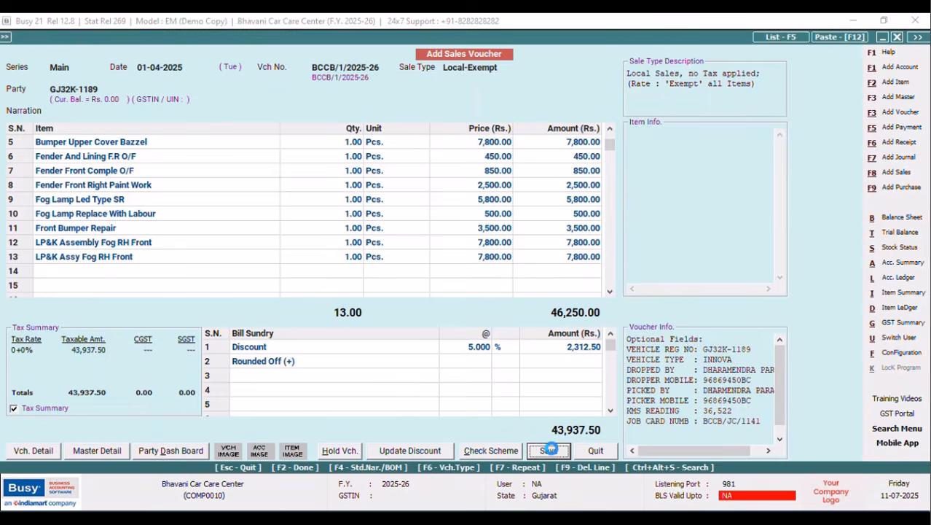
pyautogui.click(462, 376)
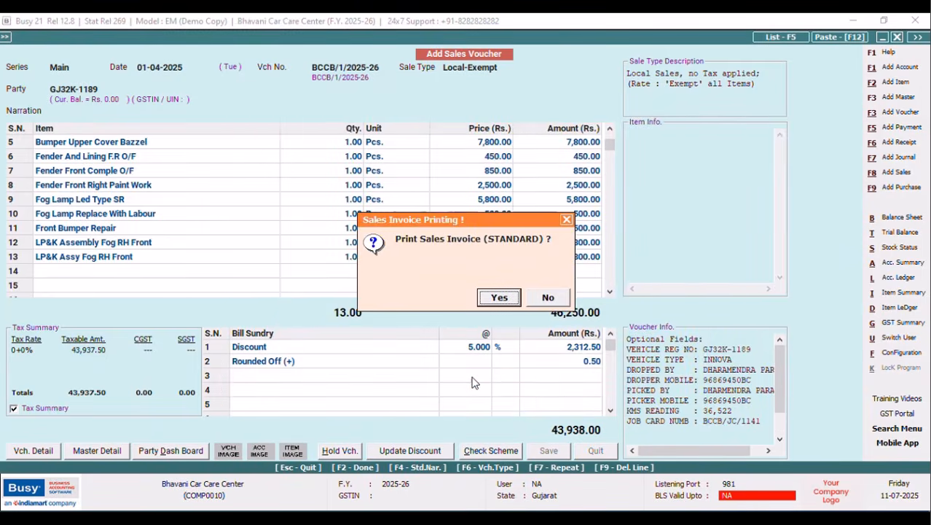
pyautogui.press('Return')
pyautogui.press('Tab')
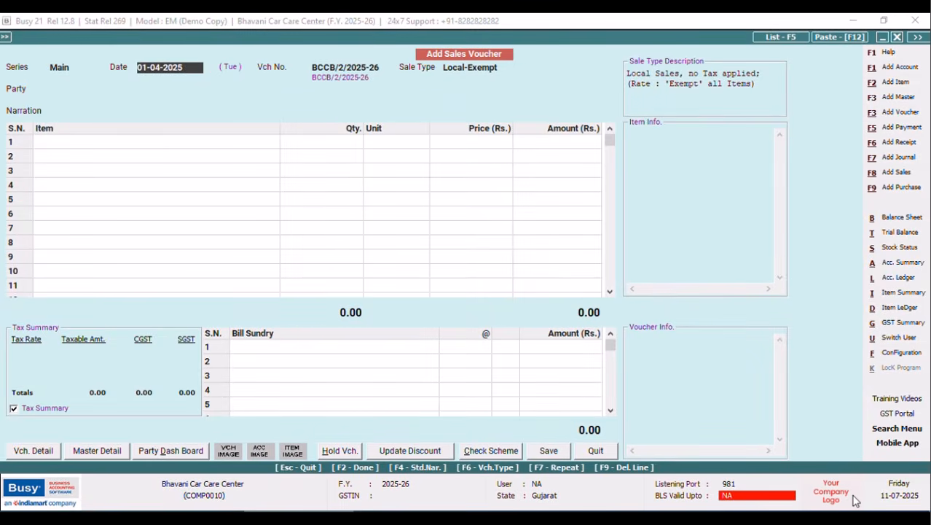
# Close the voucher and select the SQL Query report under Display > Query System.
pyautogui.click(593, 450)
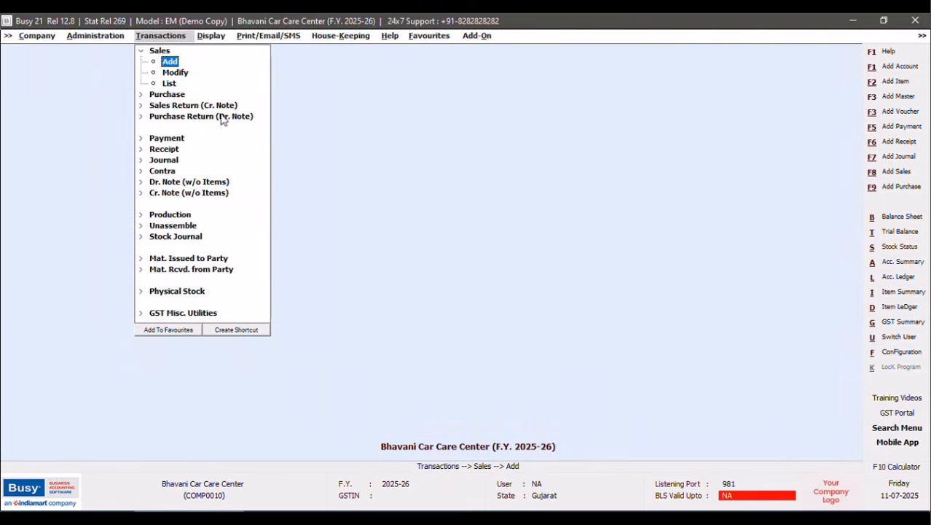
pyautogui.click(207, 36)
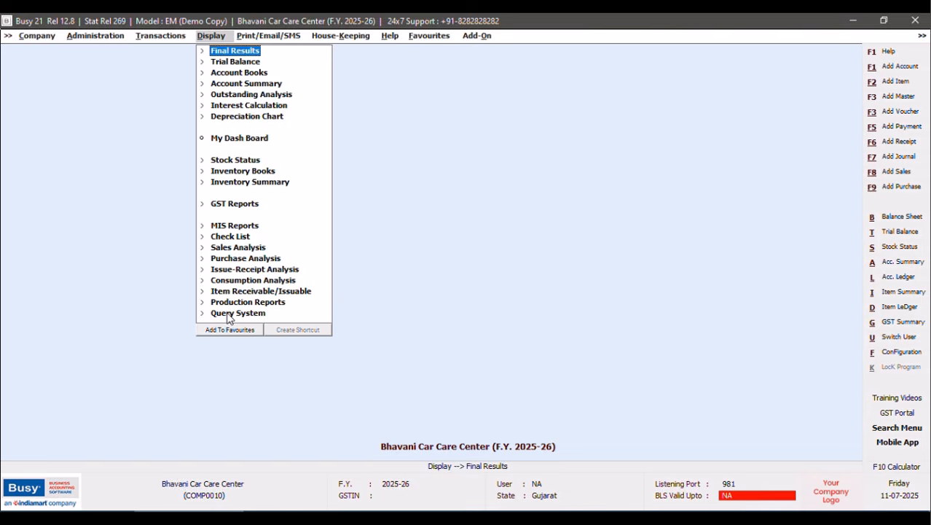
pyautogui.click(228, 314)
pyautogui.click(244, 401)
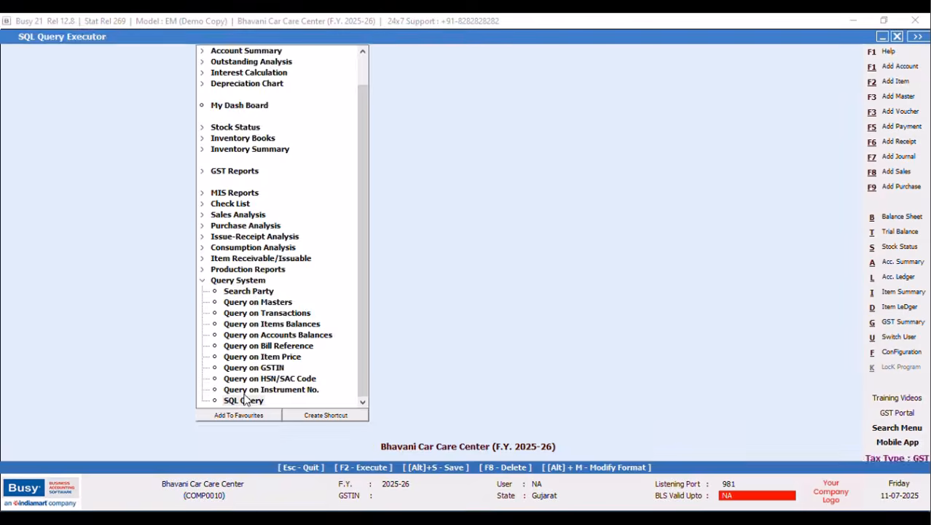
pyautogui.click(359, 431)
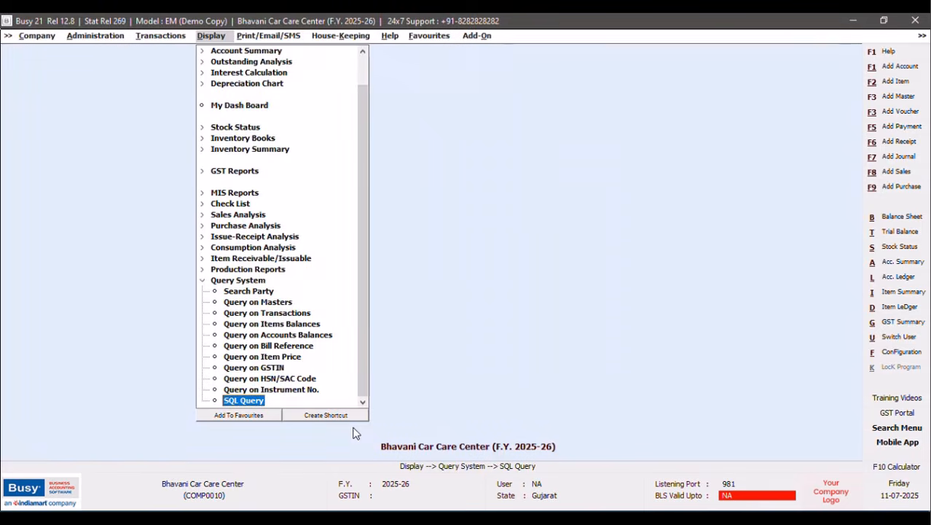
# Assign Shift+Ctrl+F2 as the SQL Query shortcut, then show the Configuration Type list.
pyautogui.click(306, 416)
pyautogui.click(113, 206)
pyautogui.click(160, 202)
pyautogui.click(49, 87)
pyautogui.click(303, 220)
pyautogui.click(547, 296)
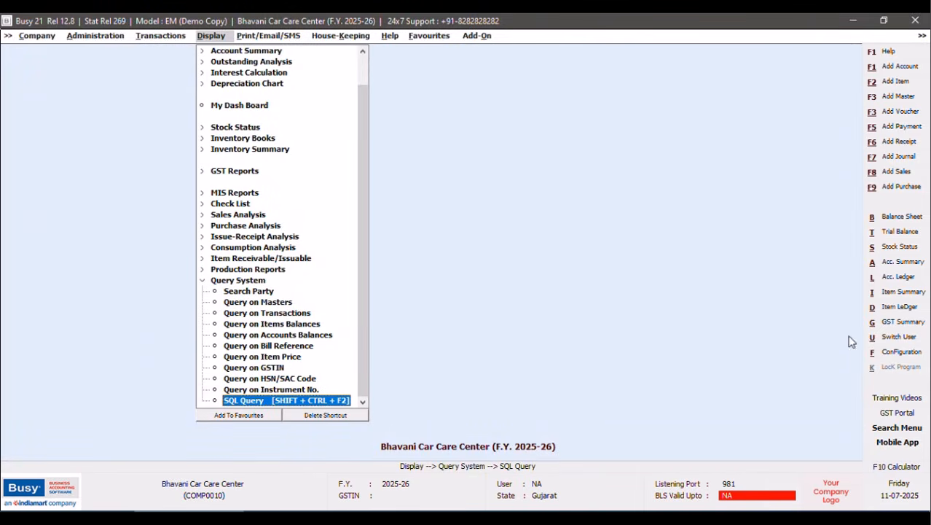
pyautogui.click(892, 350)
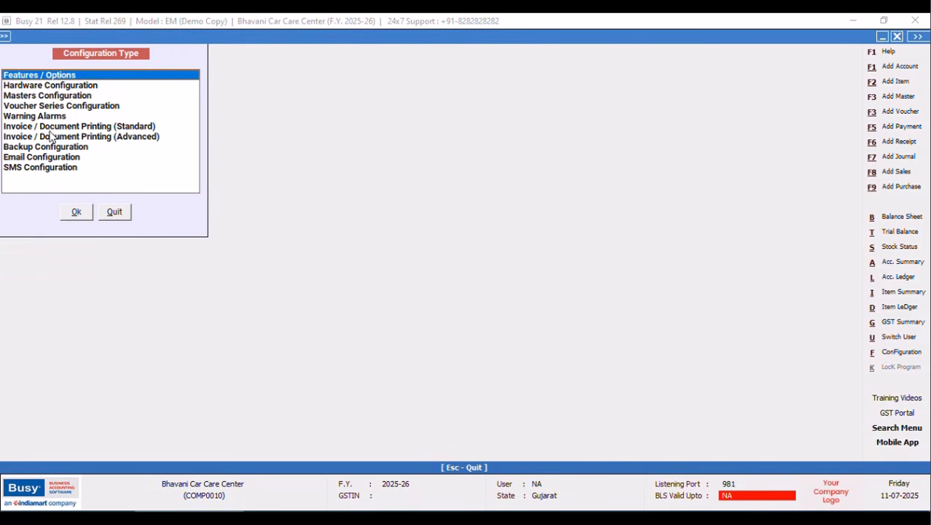
# Create a Sales Invoice print format named 'NEW DESIGN' in Invoice/Document Printing (Advanced).
pyautogui.click(144, 138)
pyautogui.click(77, 211)
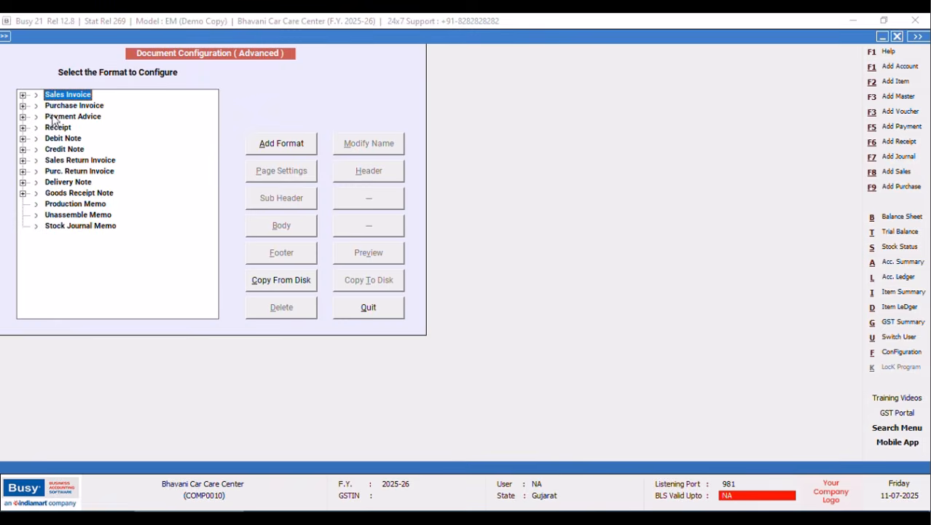
pyautogui.click(283, 147)
pyautogui.write('NEW DESIGN')
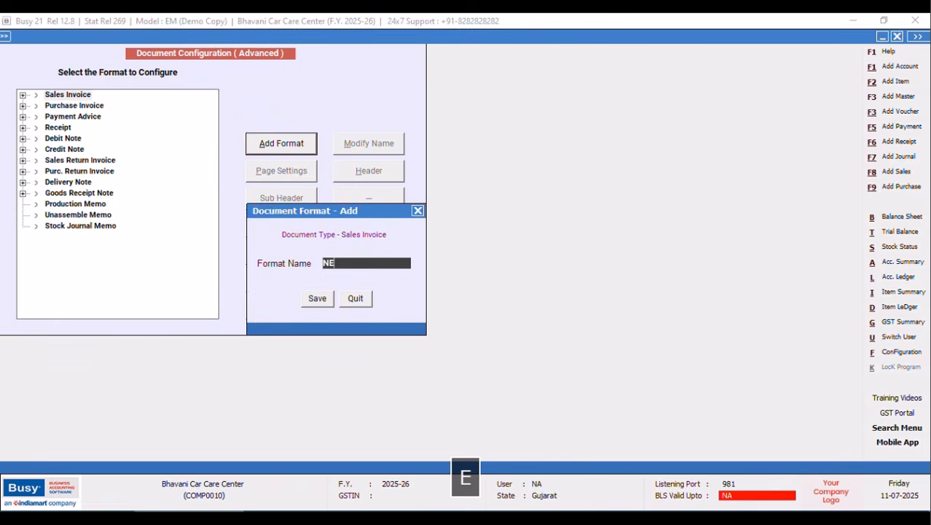
pyautogui.click(311, 299)
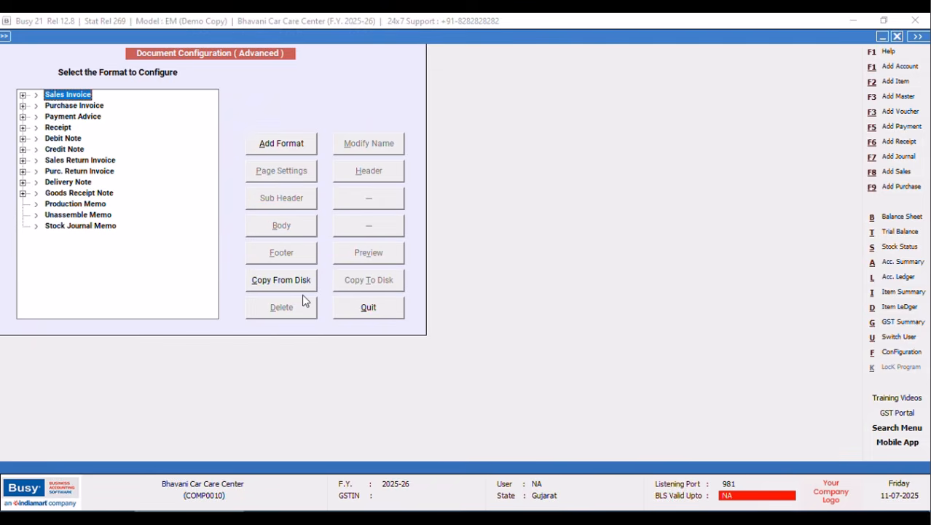
# Set NEW DESIGN's Print Footer on last page only to Y, then open its header layout.
pyautogui.click(23, 96)
pyautogui.click(63, 149)
pyautogui.click(291, 171)
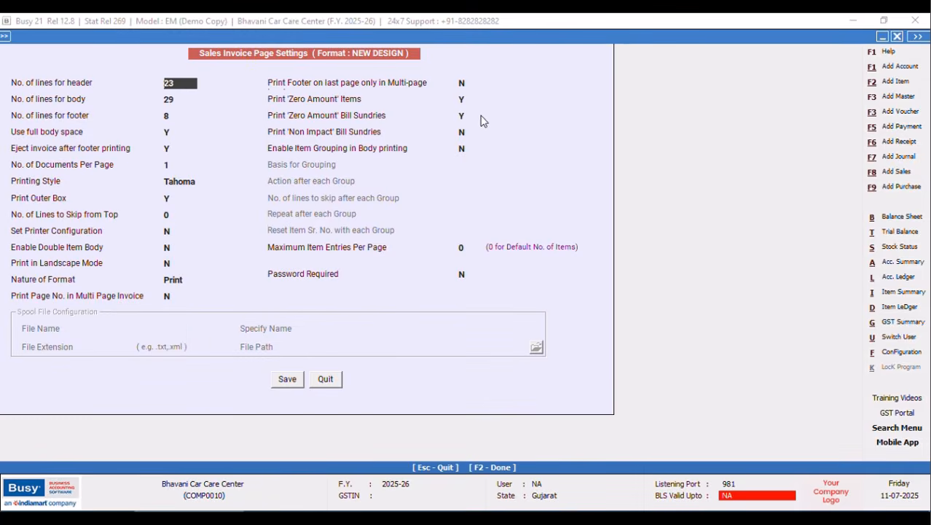
pyautogui.click(464, 83)
pyautogui.write('Y')
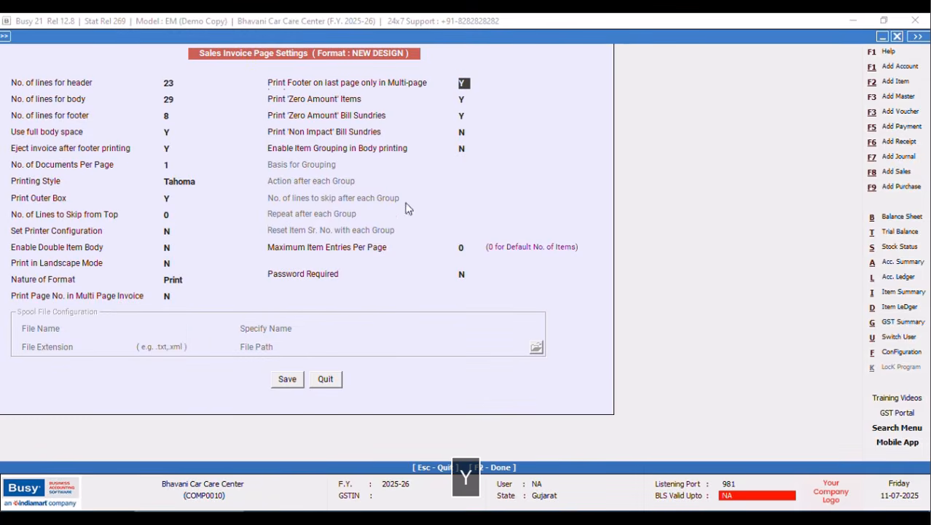
pyautogui.click(283, 380)
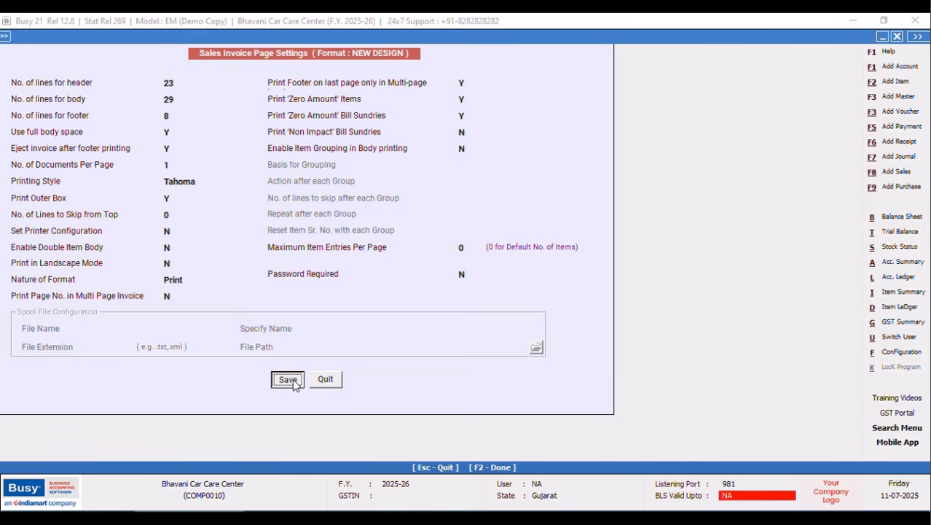
pyautogui.click(371, 175)
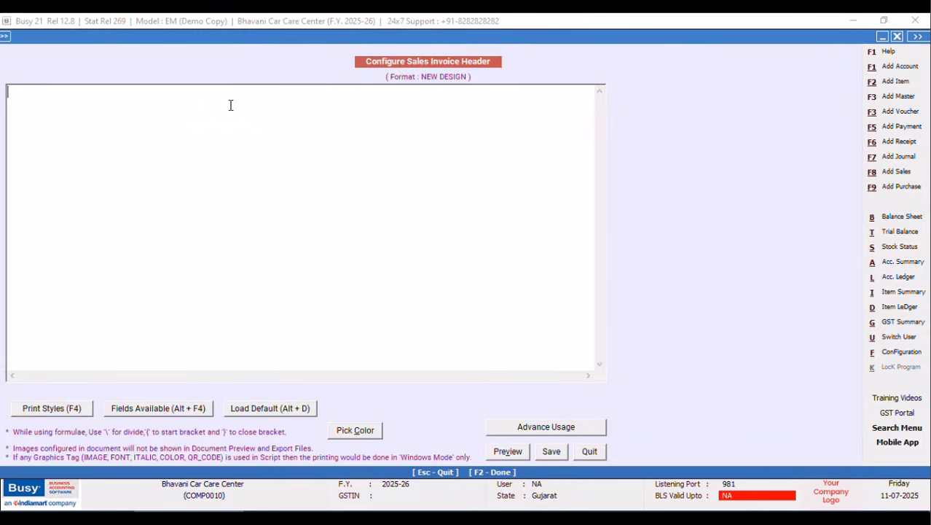
# Insert the CPI12_ON and CPI12_OFF print style tags into the header line.
pyautogui.press('F4')
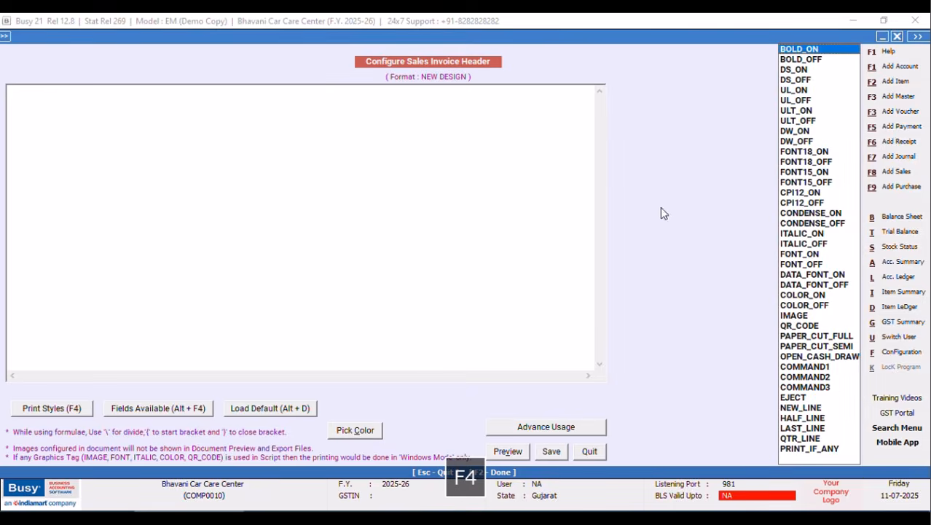
pyautogui.click(793, 194)
pyautogui.press('Return')
pyautogui.press('F4')
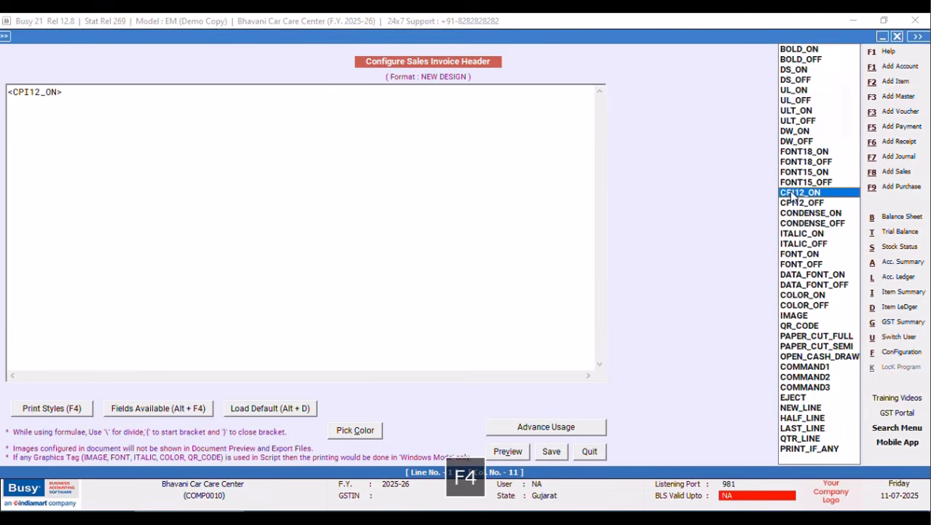
pyautogui.click(788, 206)
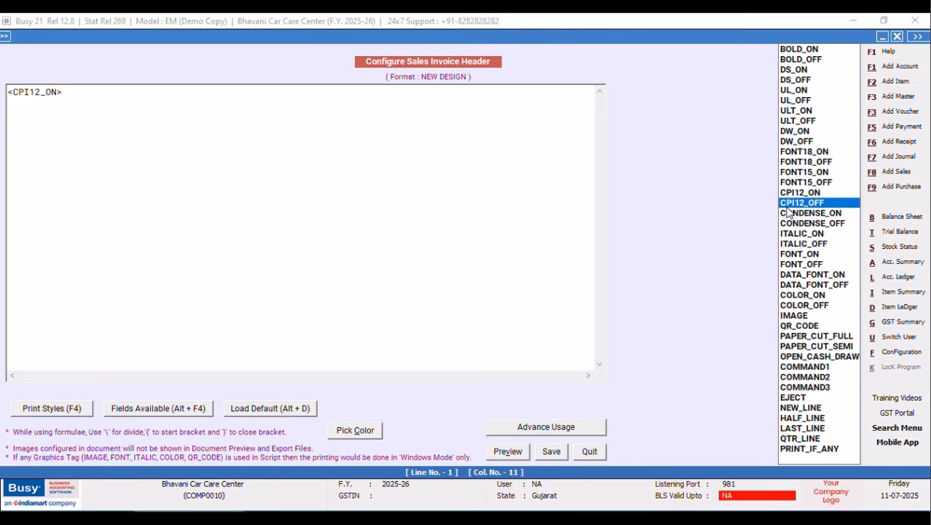
pyautogui.press('Return')
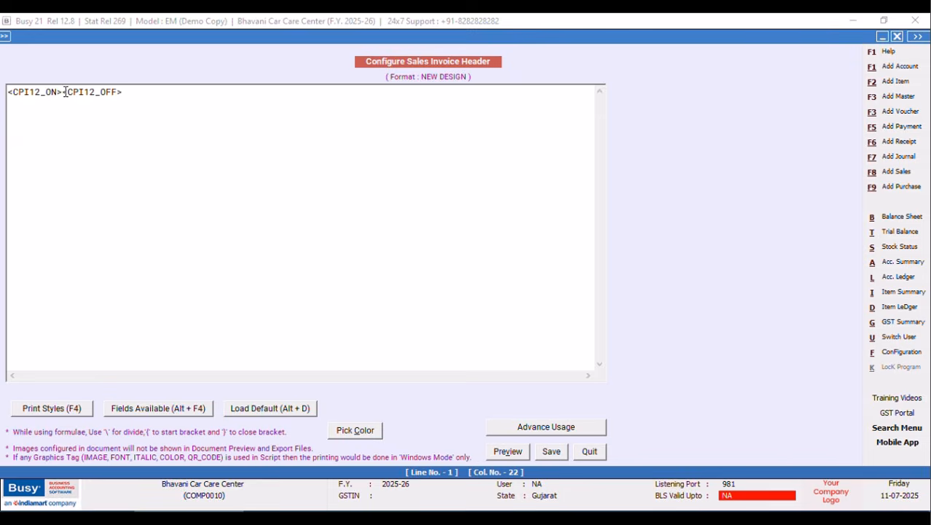
# Add a right-aligned INVOICE_COPY_TYPE field, then GSTIN, colon and centred BILL OF SUPPLY text tags.
pyautogui.hotkey('alt', 'F4')
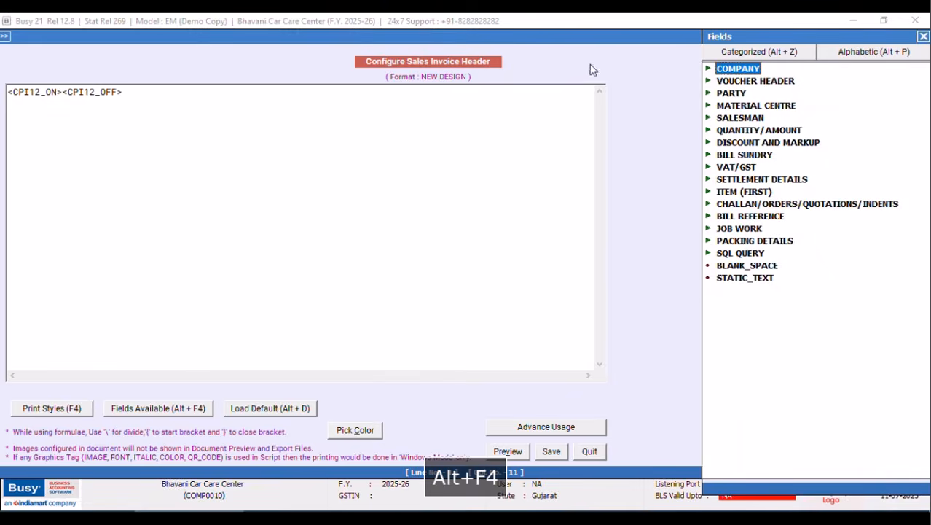
pyautogui.click(843, 56)
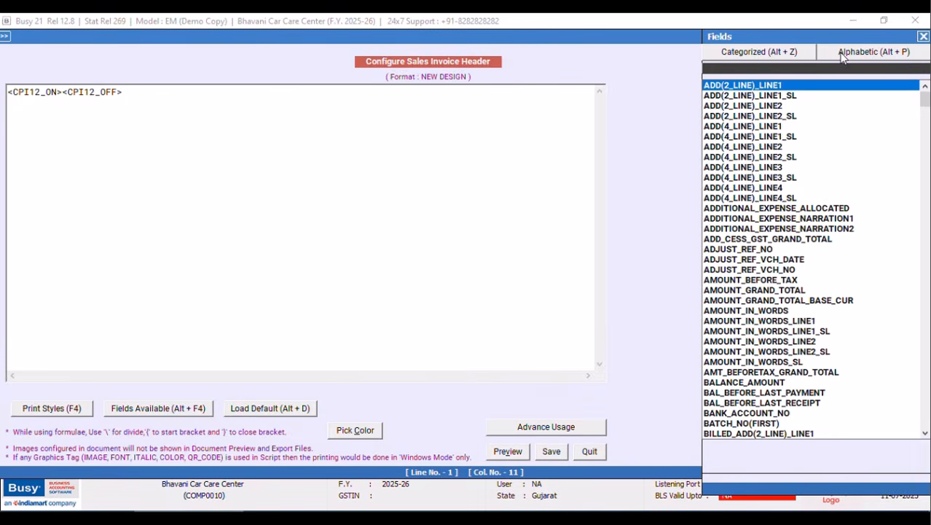
pyautogui.write('INCO')
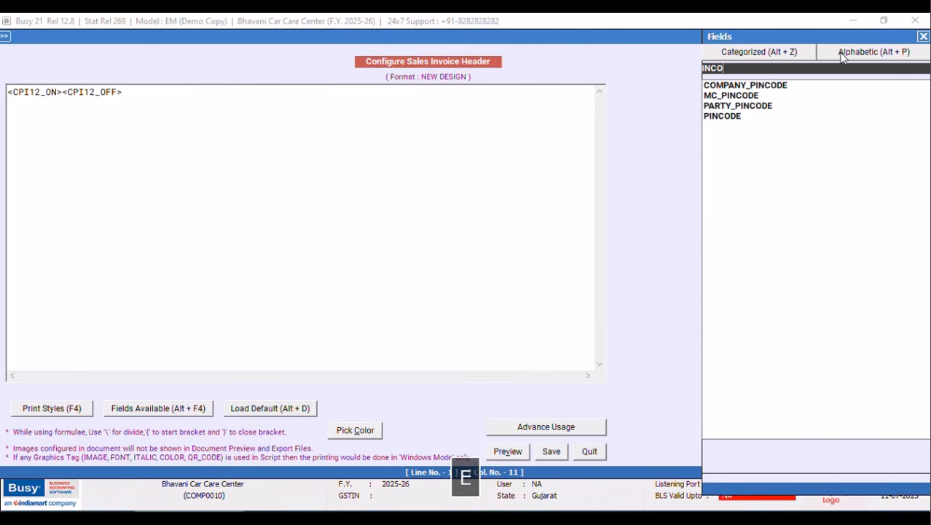
pyautogui.press('Down')
pyautogui.press('Down')
pyautogui.press('Down')
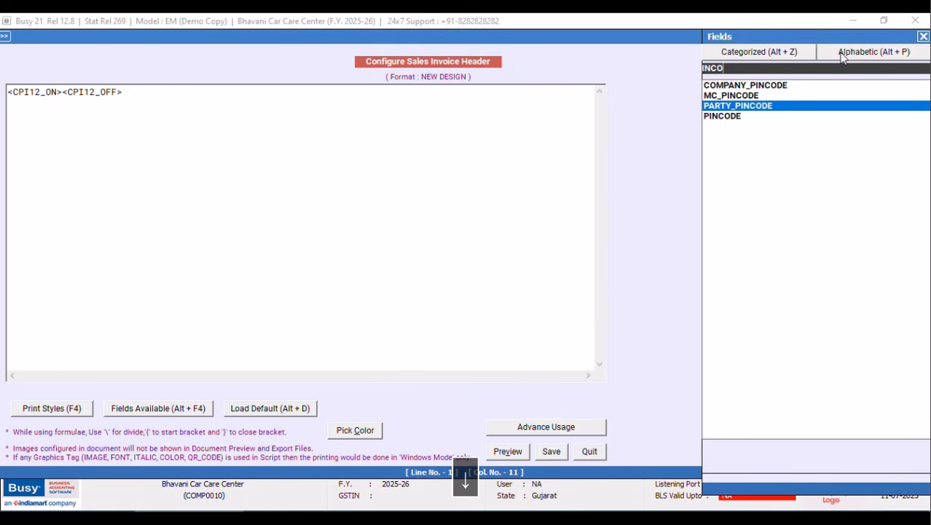
pyautogui.press('BackSpace')
pyautogui.press('BackSpace')
pyautogui.press('BackSpace')
pyautogui.write('V')
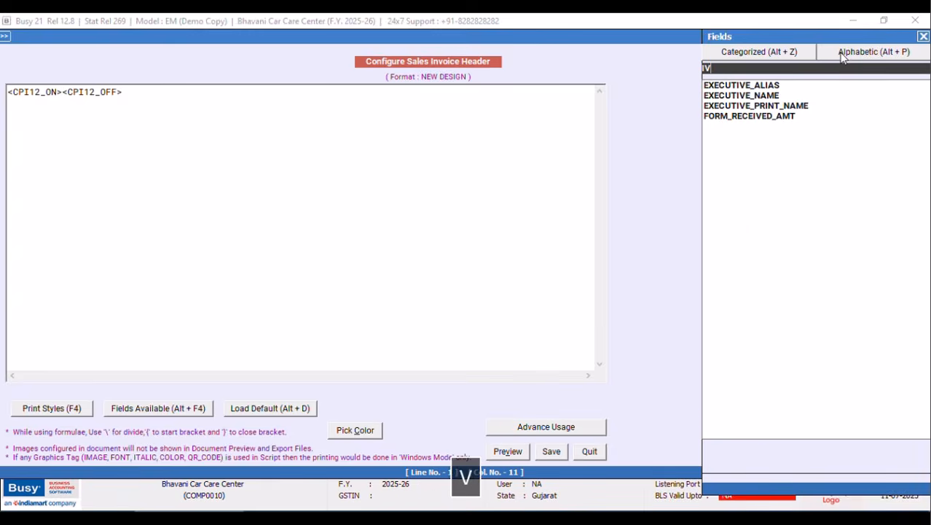
pyautogui.press('BackSpace')
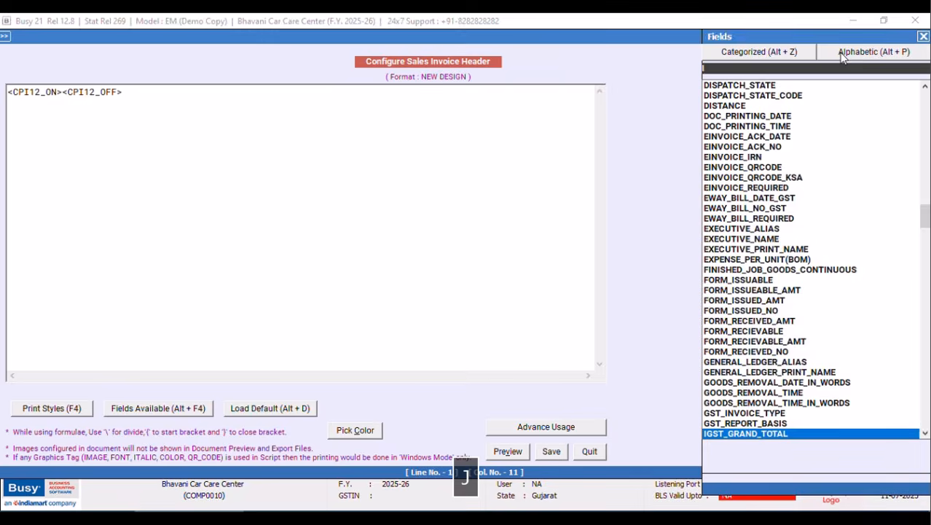
pyautogui.write('NVOICE_COPY')
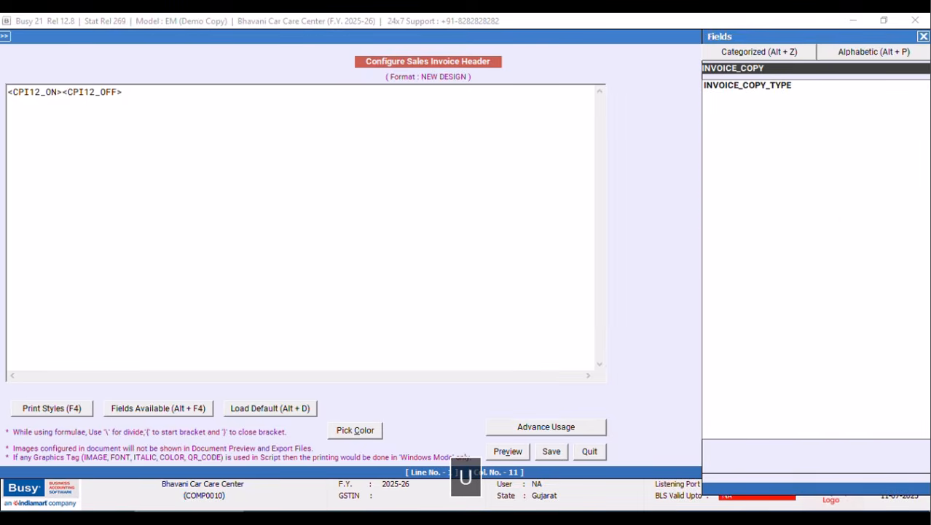
pyautogui.press('Down')
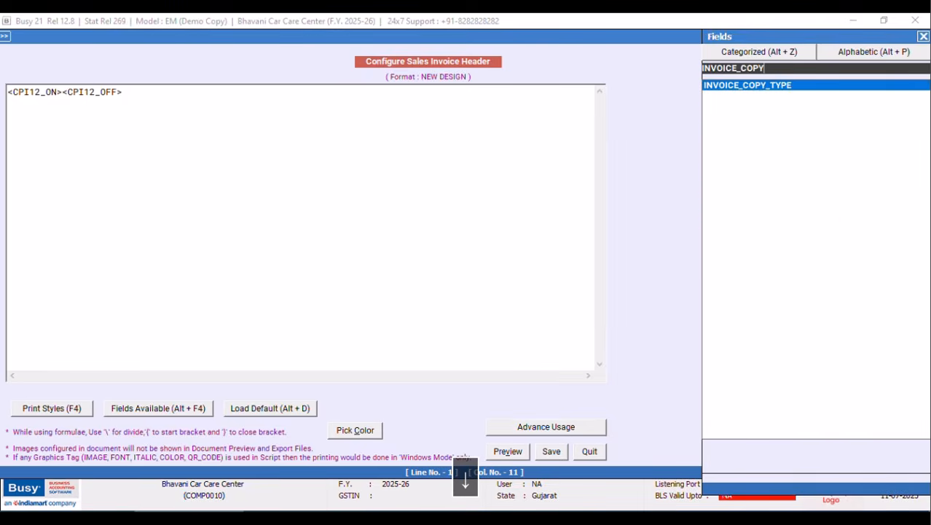
pyautogui.press('Return')
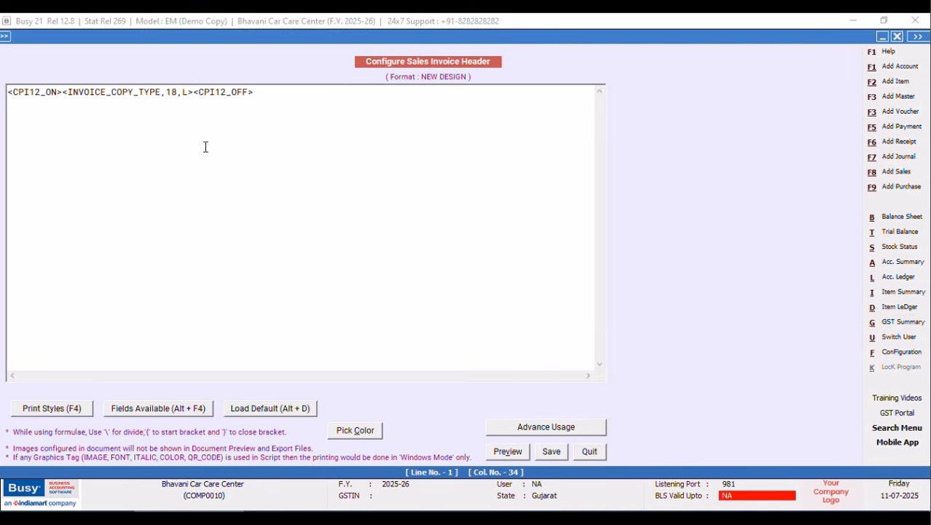
pyautogui.press('BackSpace')
pyautogui.write('R')
pyautogui.write('<^GST')
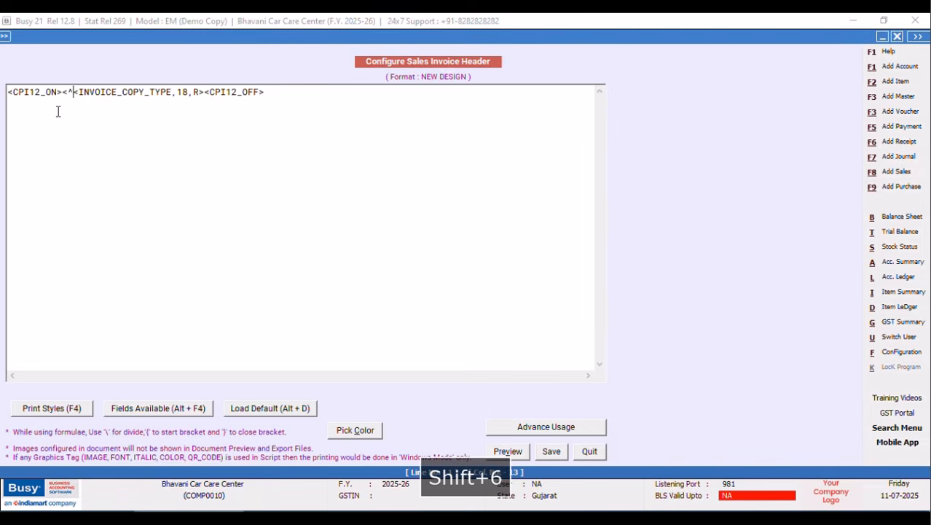
pyautogui.write('IN^,10,L><^:^,3,C>')
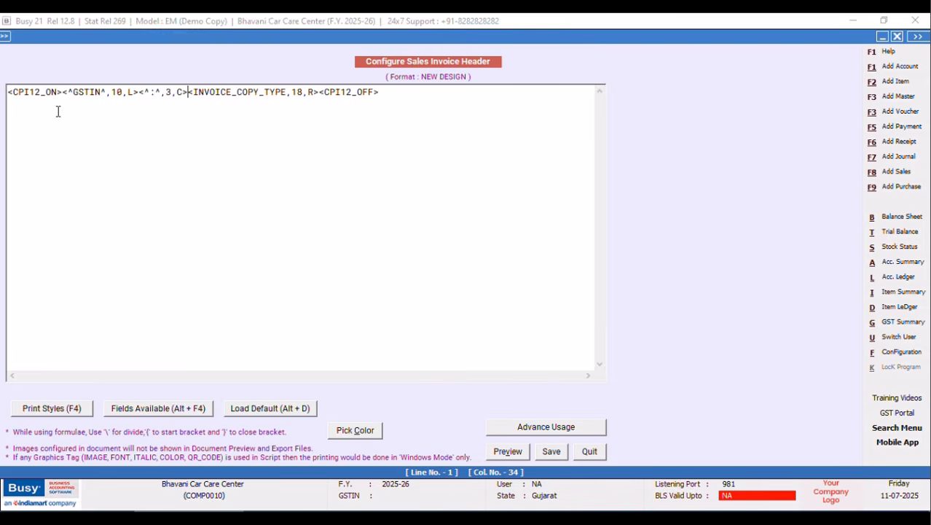
pyautogui.write('<^')
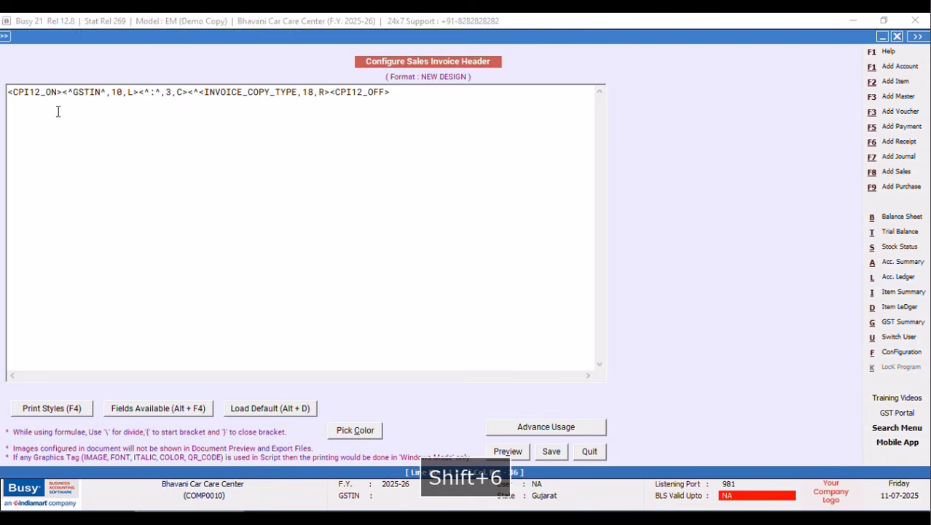
pyautogui.write('BILL OF SUPP')
pyautogui.write('LY')
pyautogui.write('^,14')
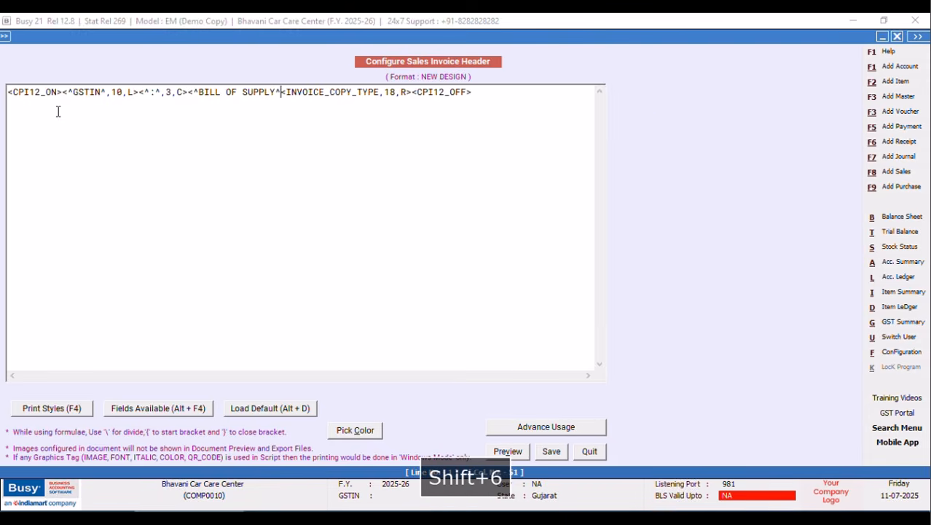
pyautogui.write(',C')
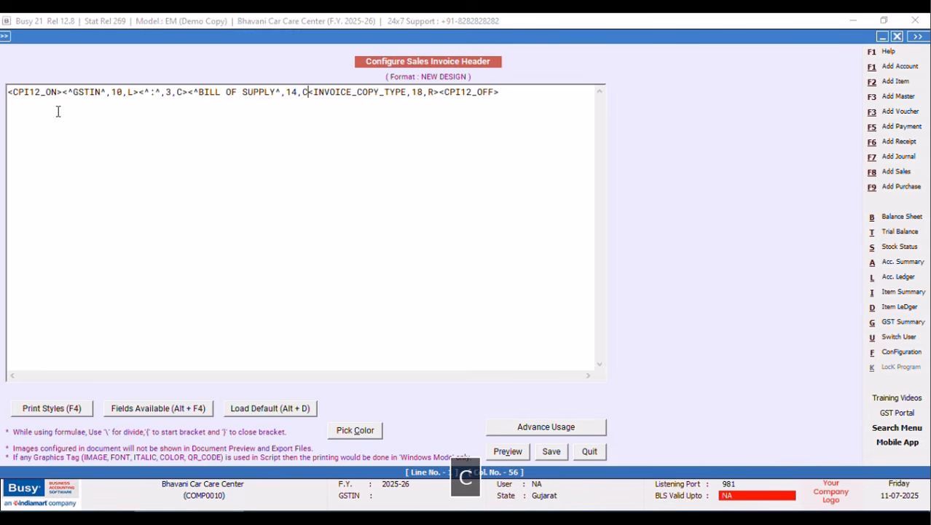
pyautogui.write('>')
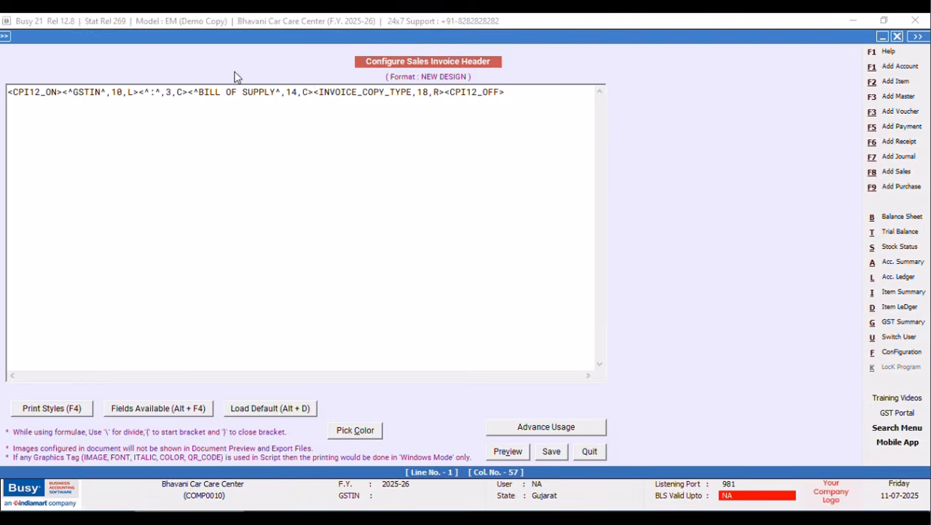
# Insert a 23-wide BLANK_SPACE field before the invoice copy type.
pyautogui.hotkey('alt', 'F4')
pyautogui.click(773, 53)
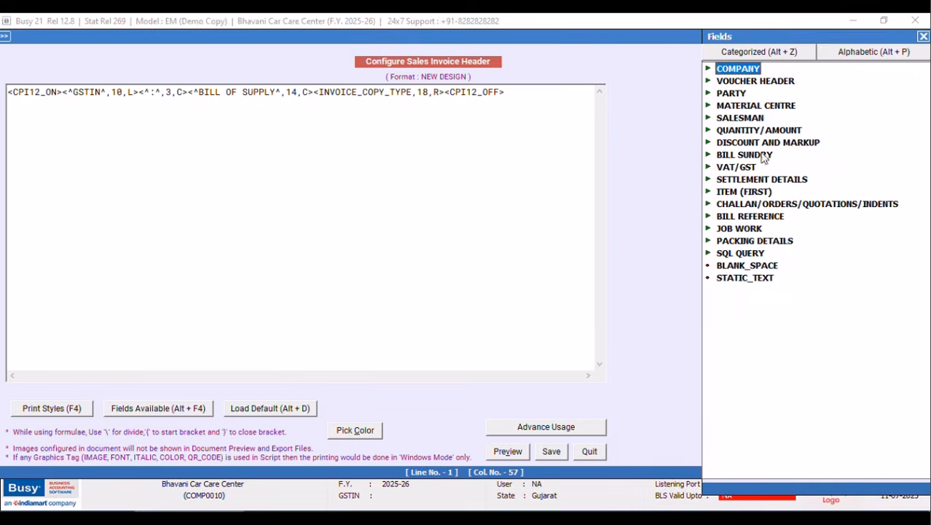
pyautogui.doubleClick(729, 268)
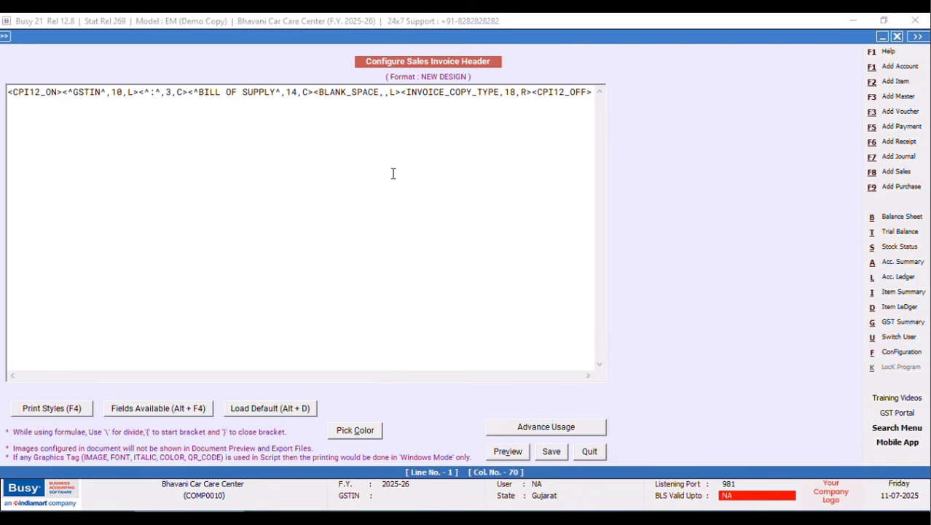
pyautogui.write('23')
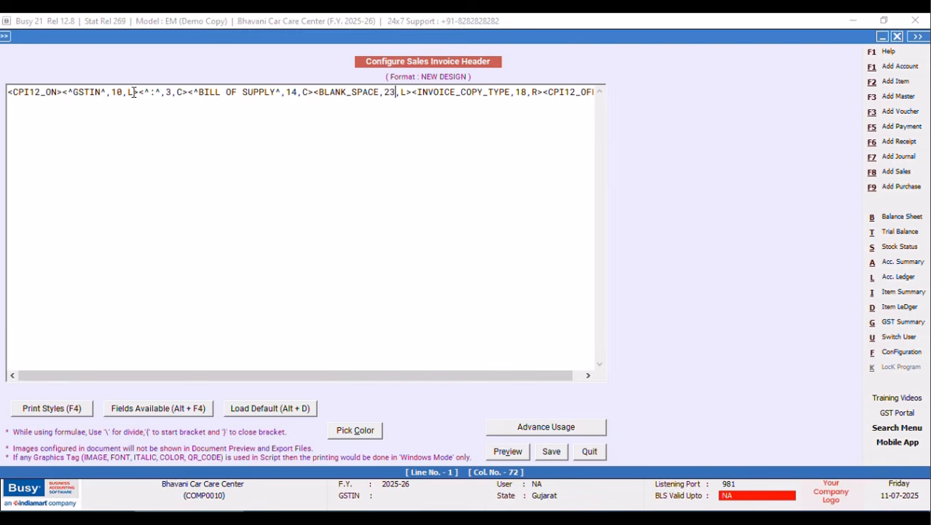
# Insert a 28-wide BLANK_SPACE before BILL OF SUPPLY and start a new header line.
pyautogui.click(191, 92)
pyautogui.hotkey('alt', 'F4')
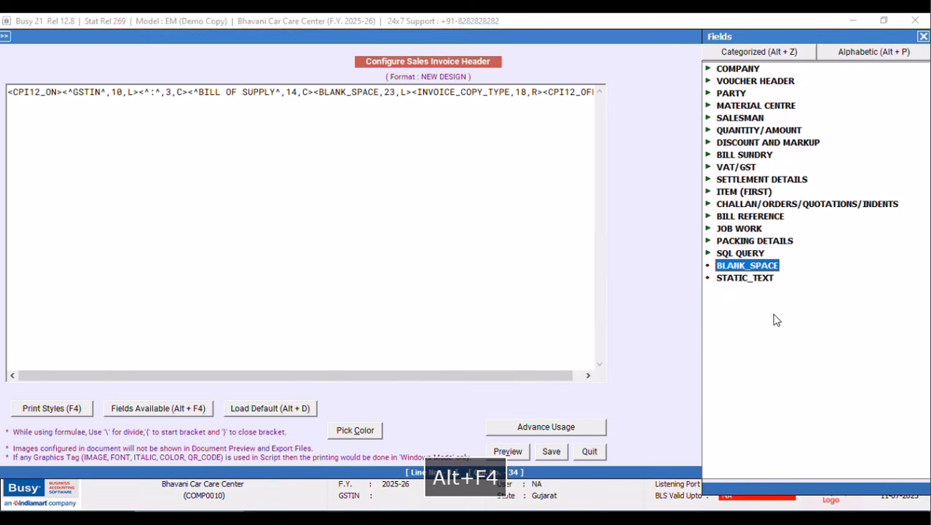
pyautogui.doubleClick(729, 267)
pyautogui.click(258, 93)
pyautogui.write('28,L')
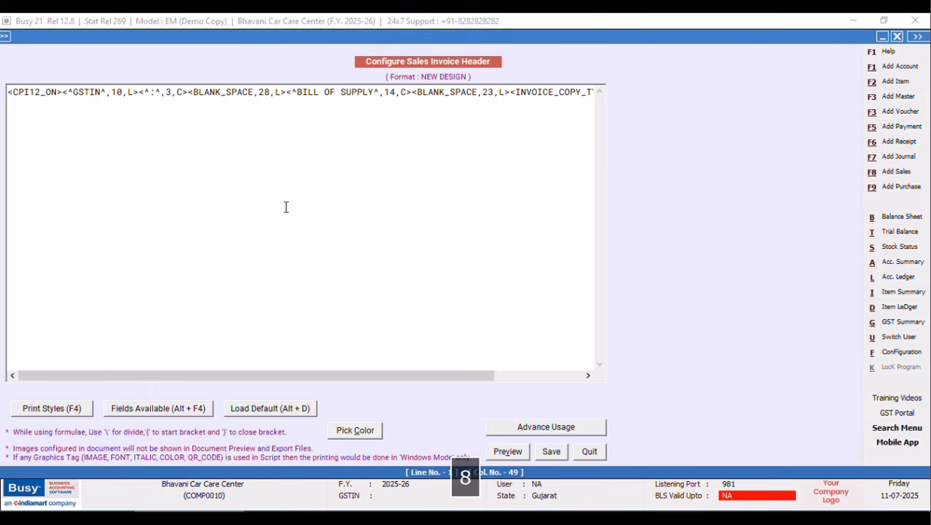
pyautogui.moveTo(289, 376); pyautogui.dragTo(437, 378)
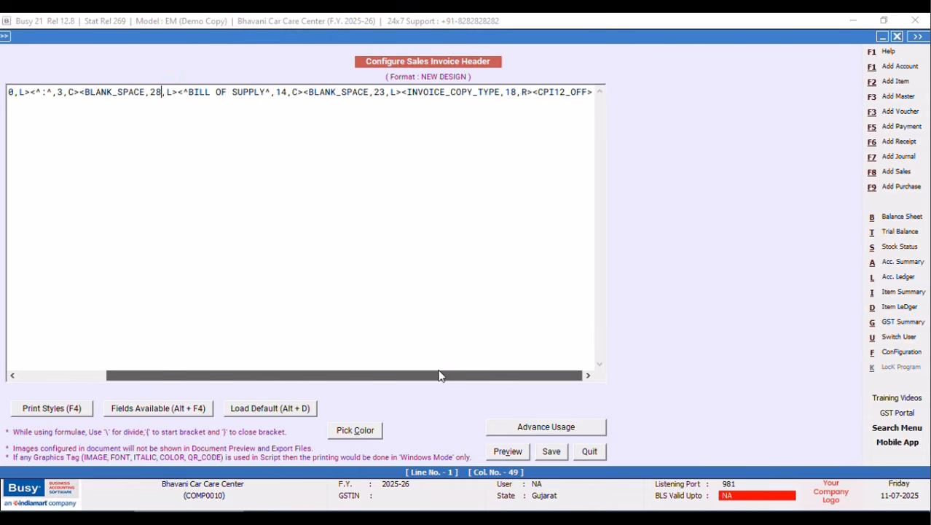
pyautogui.click(593, 92)
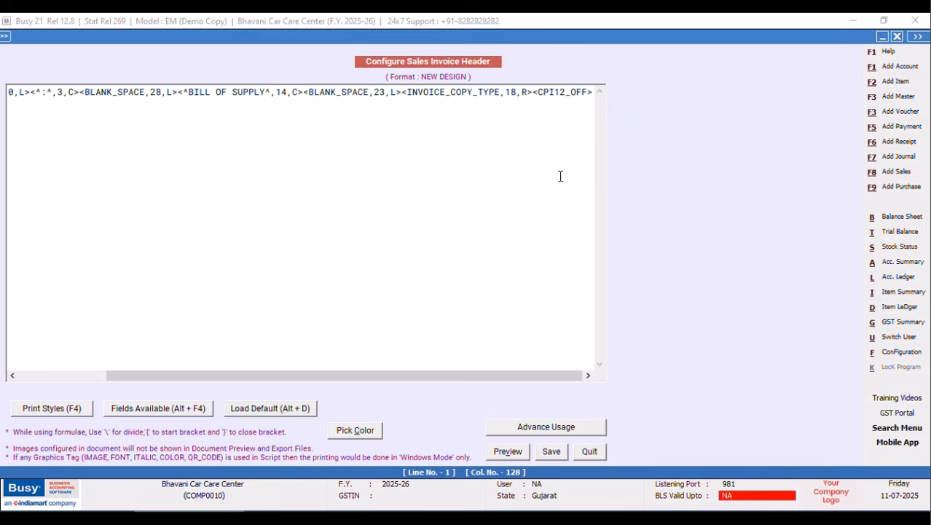
pyautogui.press('Return')
pyautogui.press('Return')
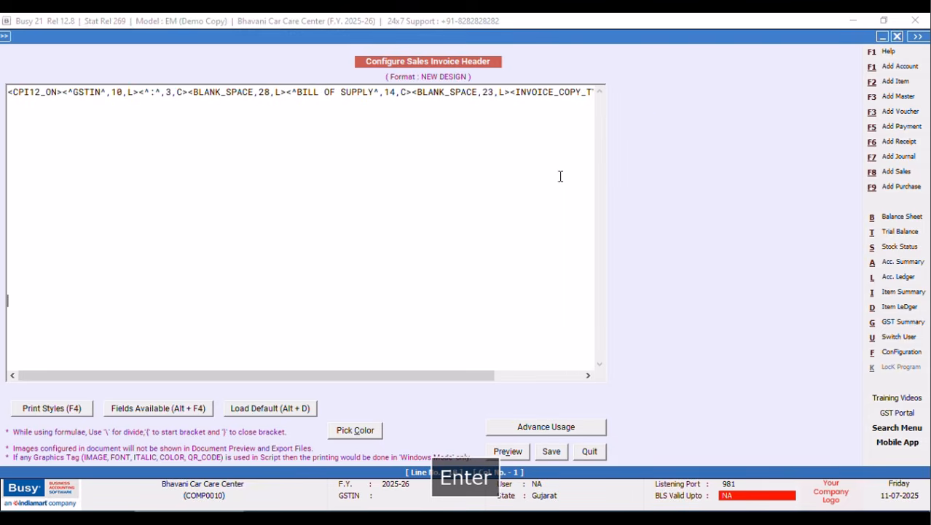
# Insert CPI12_ON and CPI12_OFF tags on the new header line.
pyautogui.press('F4')
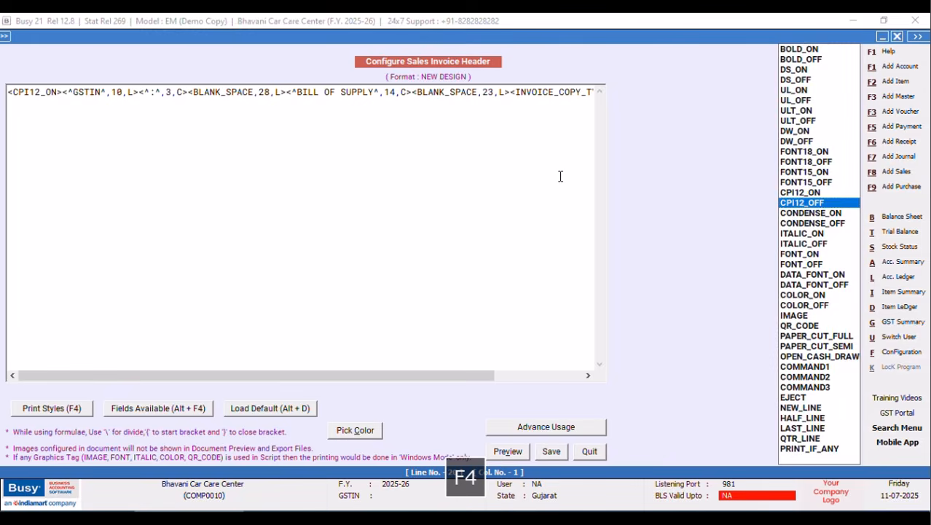
pyautogui.press('Up')
pyautogui.press('Return')
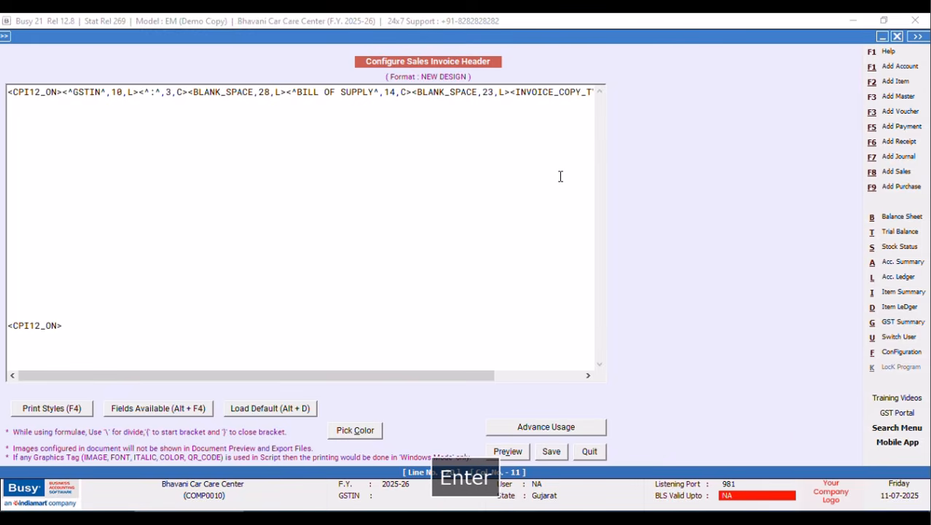
pyautogui.press('F4')
pyautogui.press('Down')
pyautogui.press('Return')
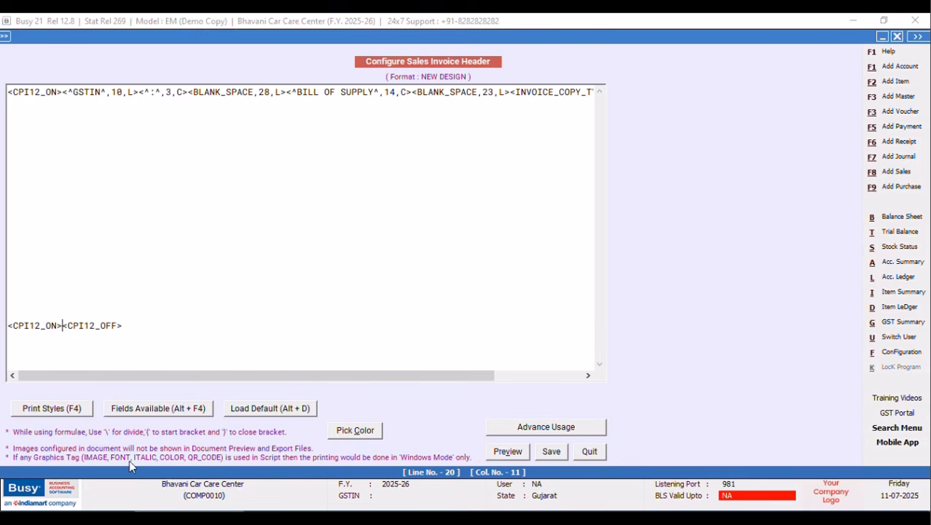
# Add a 96-wide BLANK_SPACE and a <BLH,A> tag between the CPI12 tags.
pyautogui.hotkey('alt', 'F4')
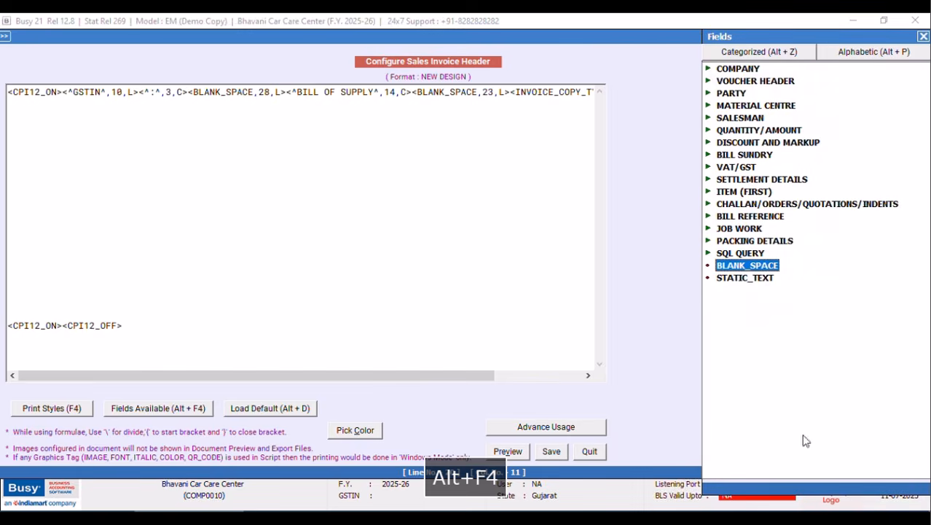
pyautogui.doubleClick(718, 264)
pyautogui.press('Left')
pyautogui.press('Left')
pyautogui.press('Left')
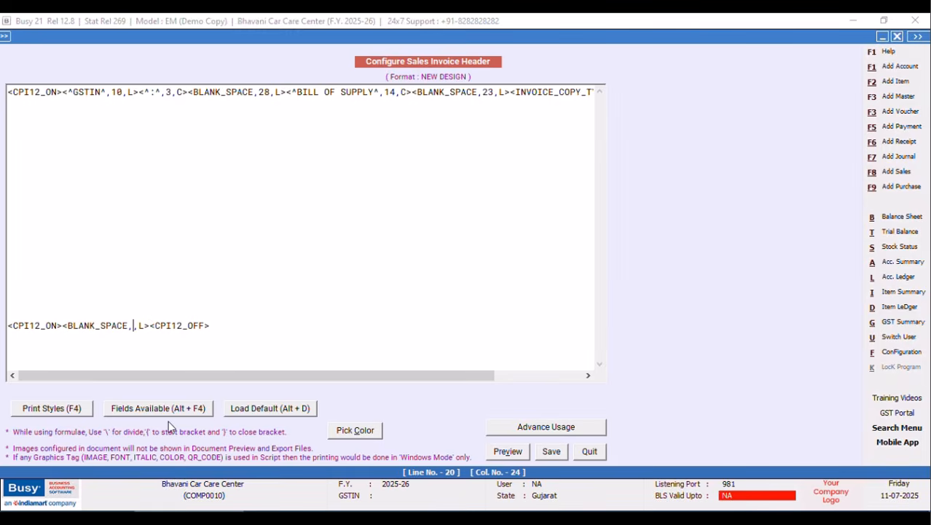
pyautogui.write('96')
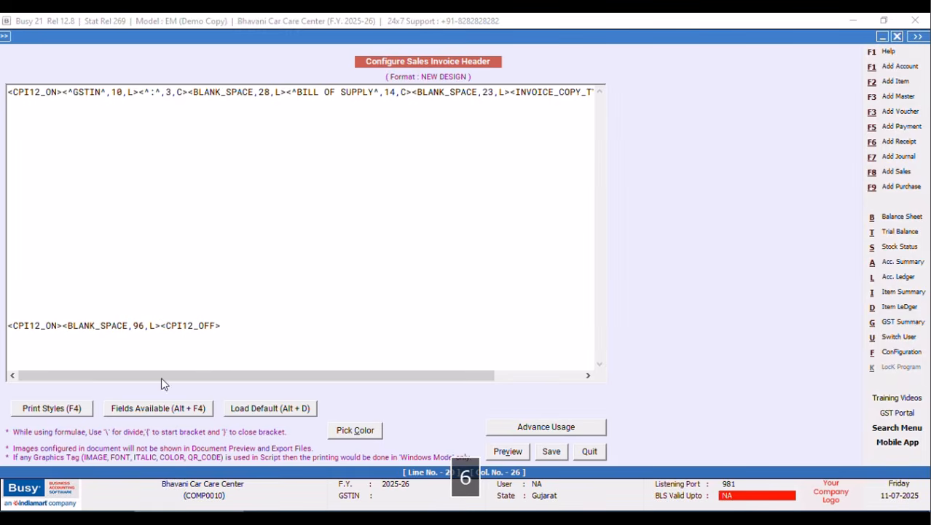
pyautogui.click(161, 326)
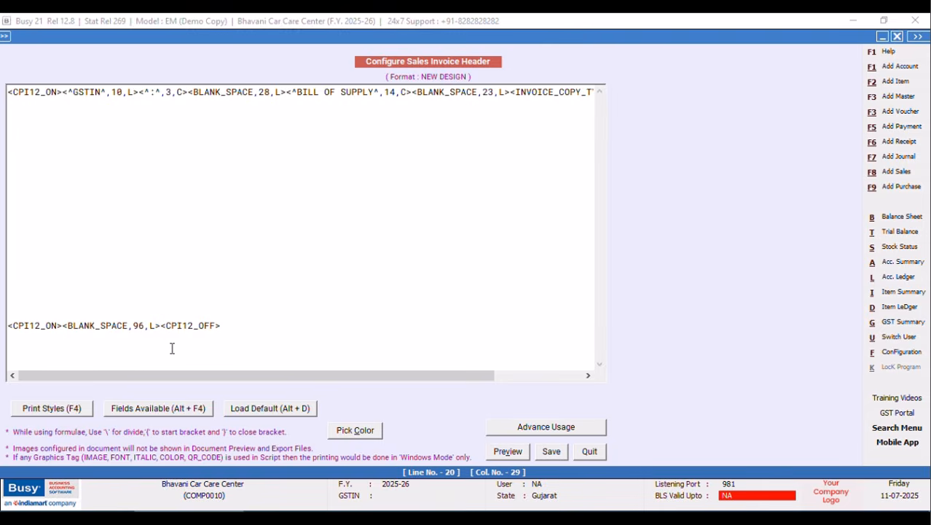
pyautogui.write('<BLH,F<')
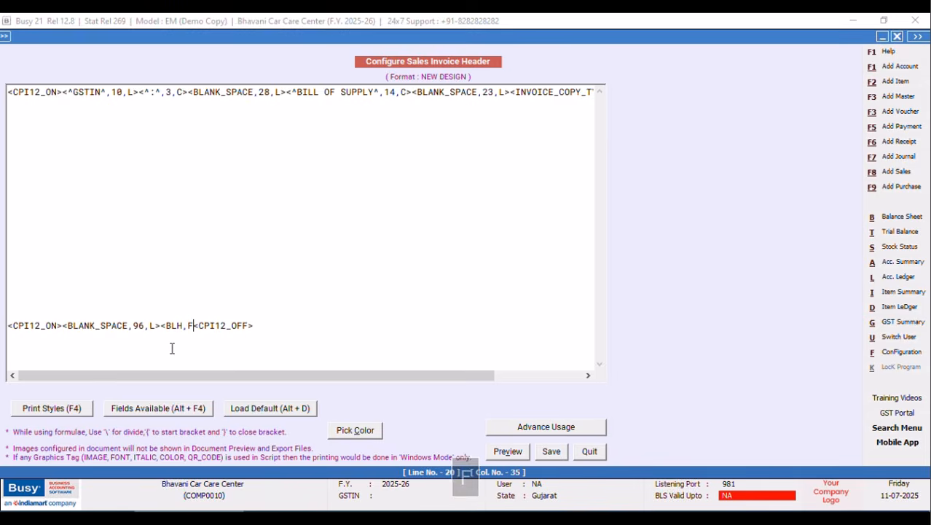
pyautogui.press('BackSpace')
pyautogui.write('A')
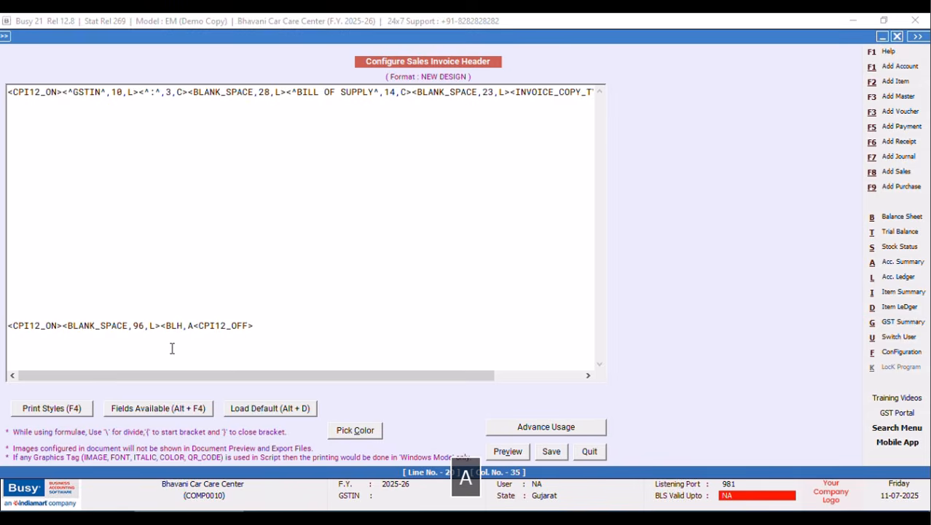
pyautogui.write('>')
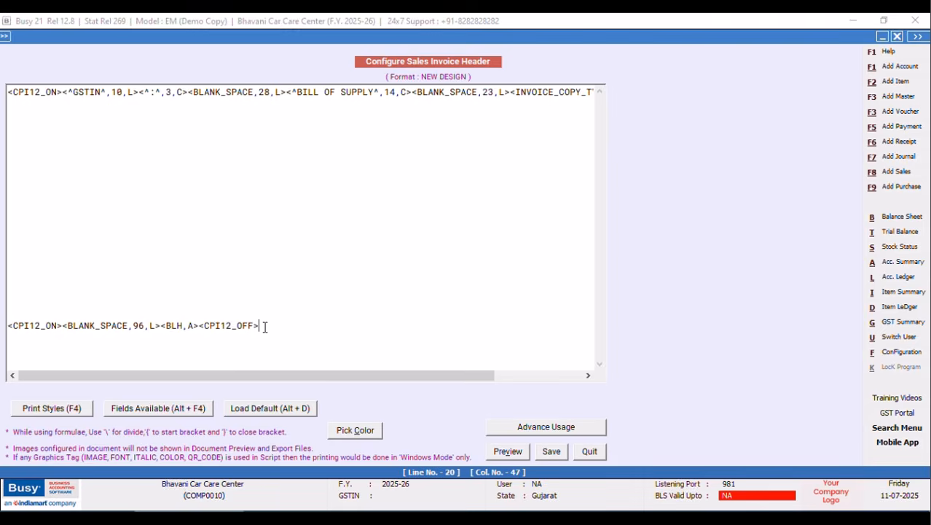
# Copy the finished tag line and paste it again on a new header line.
pyautogui.moveTo(264, 328); pyautogui.dragTo(8, 327)
pyautogui.rightClick(30, 328)
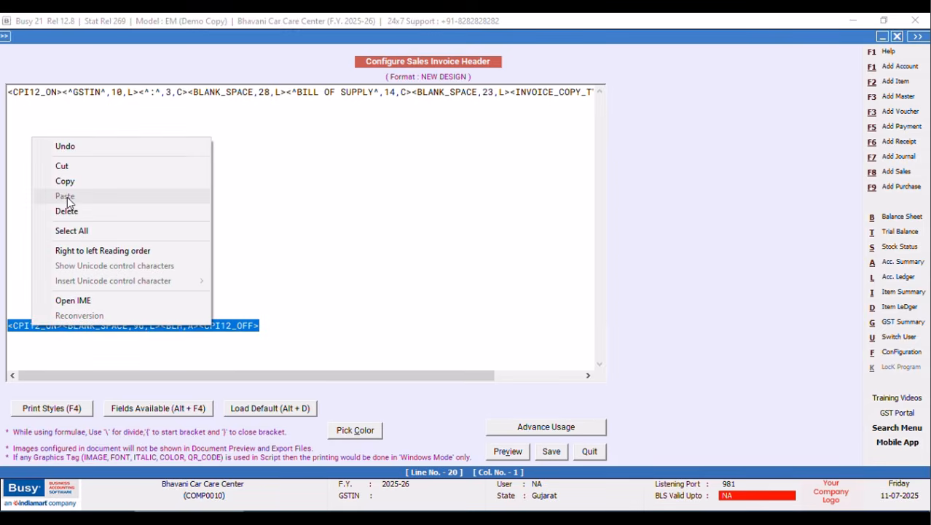
pyautogui.click(69, 183)
pyautogui.click(276, 325)
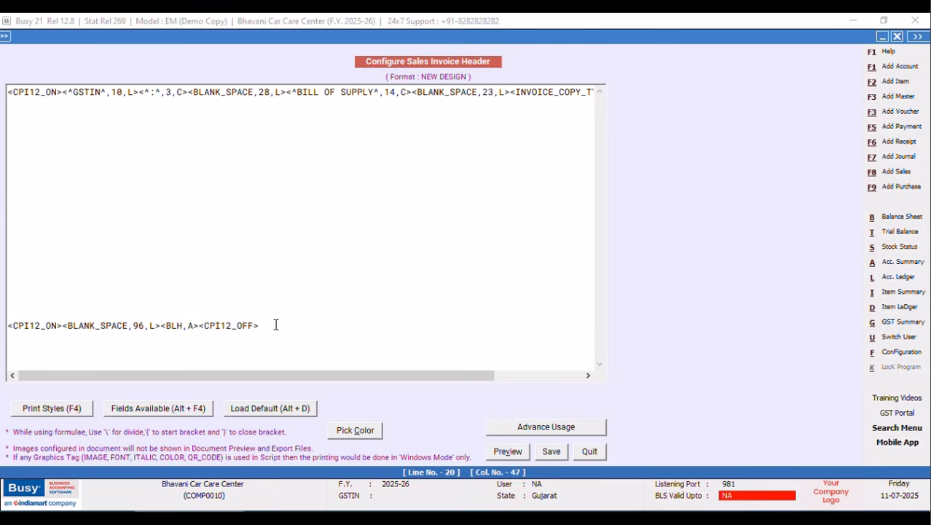
pyautogui.press('Return')
pyautogui.hotkey('ctrl', 'v')
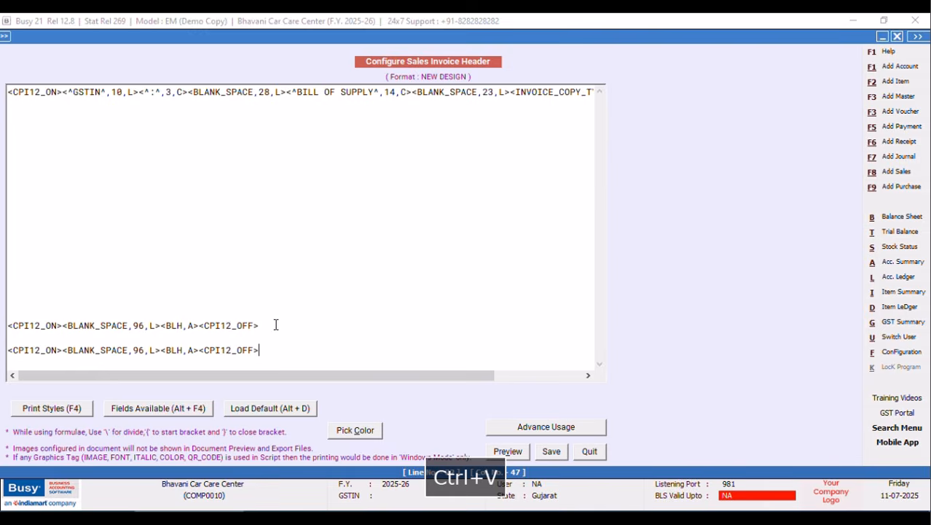
# Save the header, then paste the 96-space line into body Sub Totals and Totals Carry Over.
pyautogui.click(552, 451)
pyautogui.click(280, 229)
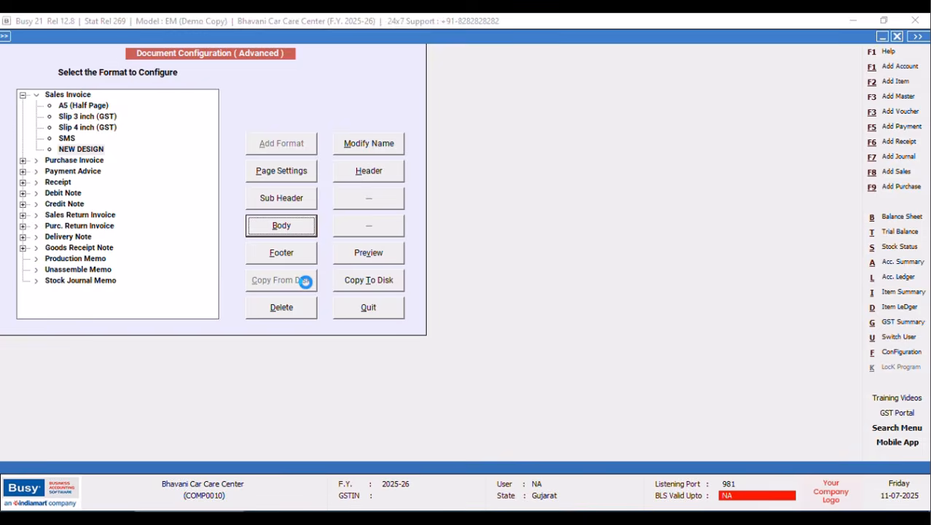
pyautogui.click(76, 205)
pyautogui.rightClick(75, 206)
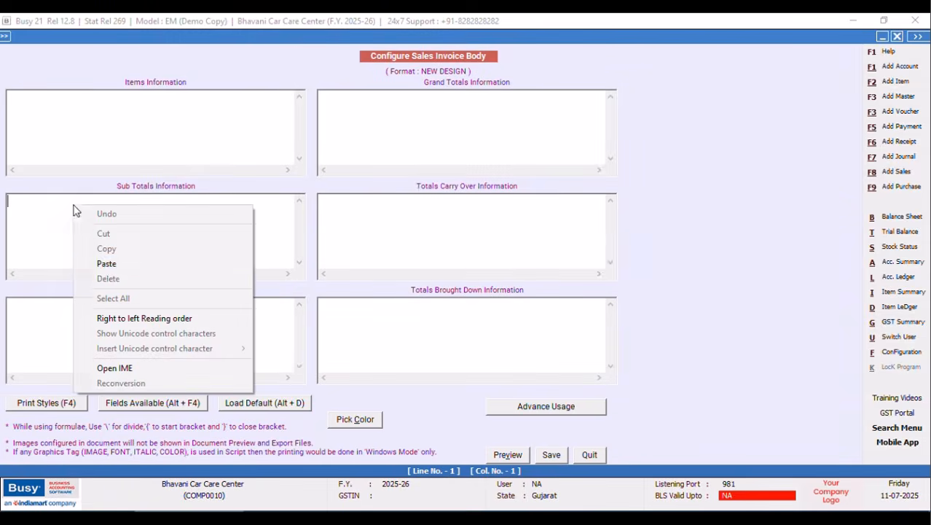
pyautogui.click(100, 265)
pyautogui.click(323, 201)
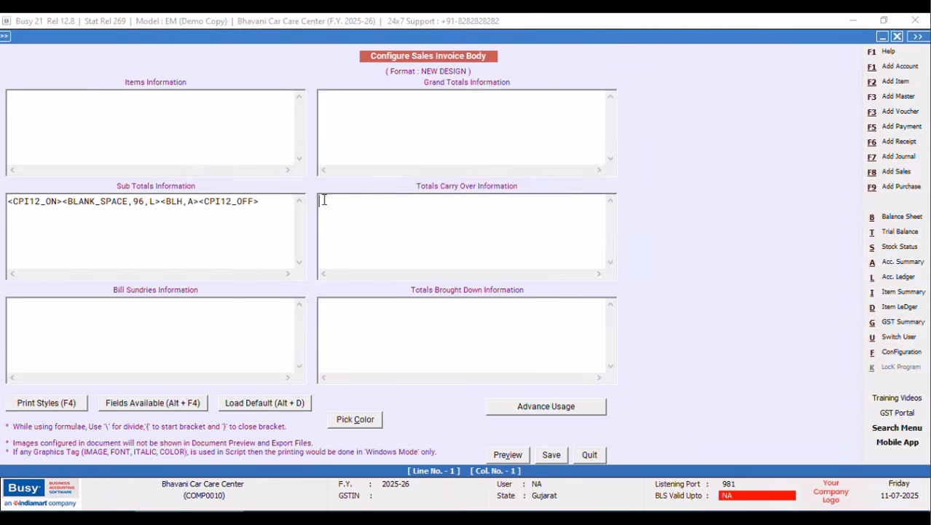
pyautogui.rightClick(322, 201)
pyautogui.click(355, 259)
# Paste the 96-space line into Grand Totals and Totals Brought Down, then save the body.
pyautogui.click(327, 99)
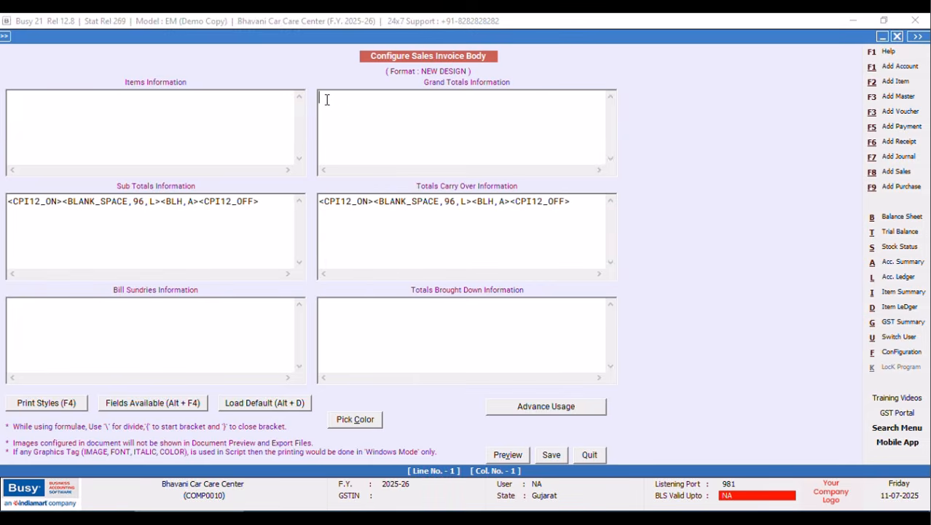
pyautogui.rightClick(327, 99)
pyautogui.click(355, 157)
pyautogui.click(329, 304)
pyautogui.press('Return')
pyautogui.hotkey('ctrl', 'v')
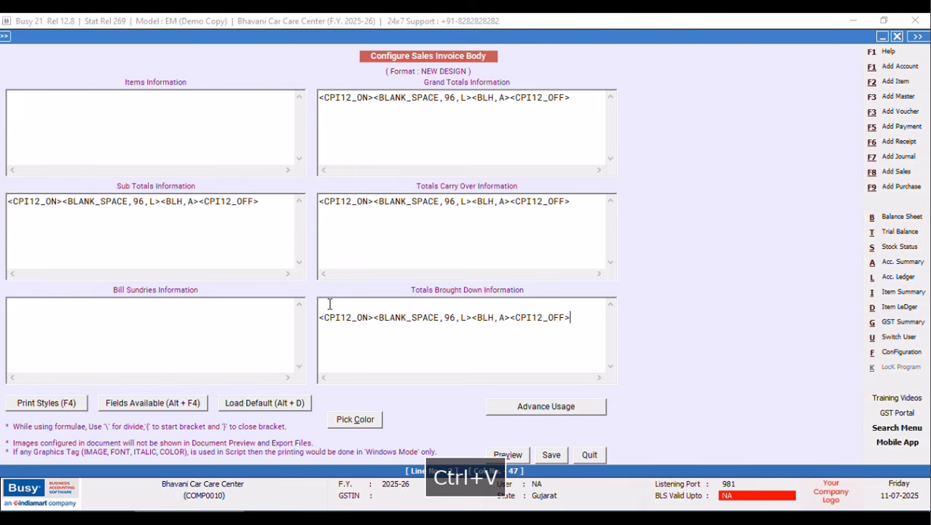
pyautogui.click(548, 454)
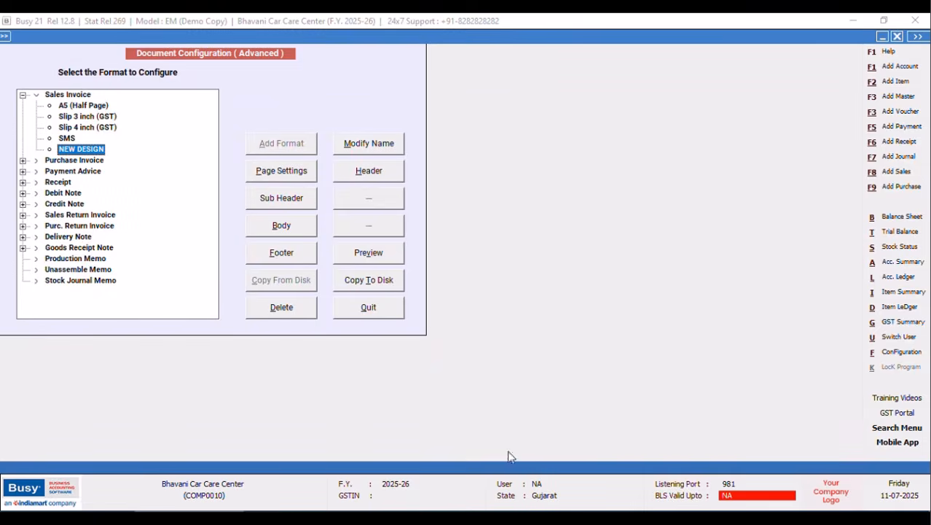
# Paste the 96-space tag line into the invoice footer and start a new footer line.
pyautogui.click(287, 248)
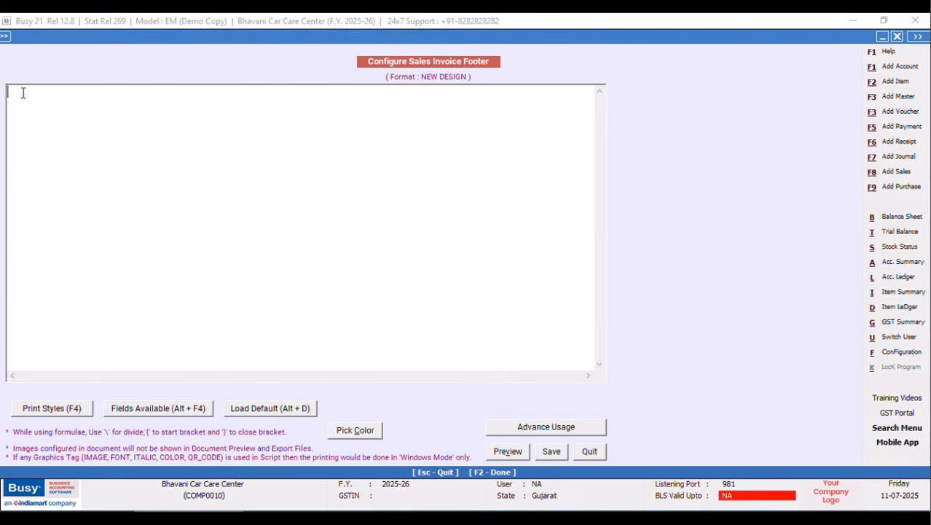
pyautogui.rightClick(24, 93)
pyautogui.click(51, 152)
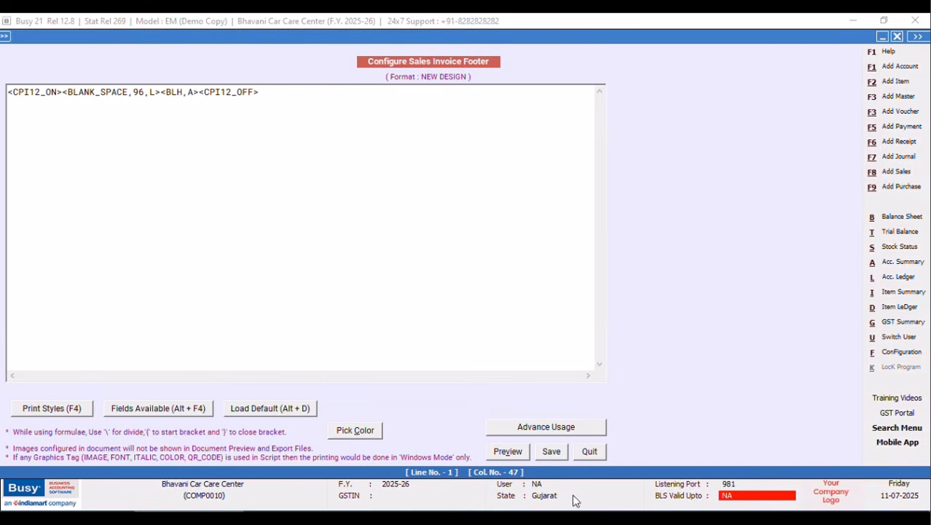
pyautogui.press('Return')
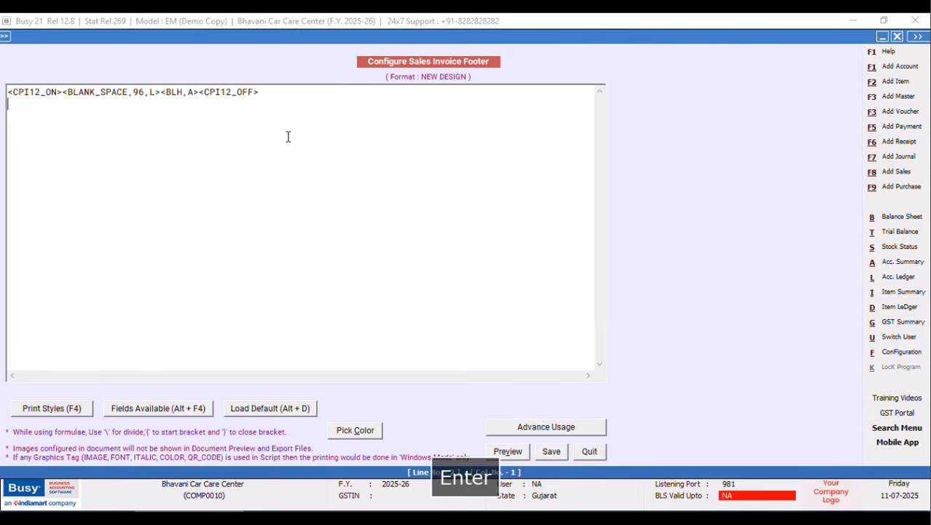
# Add a CPI12 footer line with E & O.E left and 'for BHAVANI CAR CARE CENTER' right, width 52.
pyautogui.press('F4')
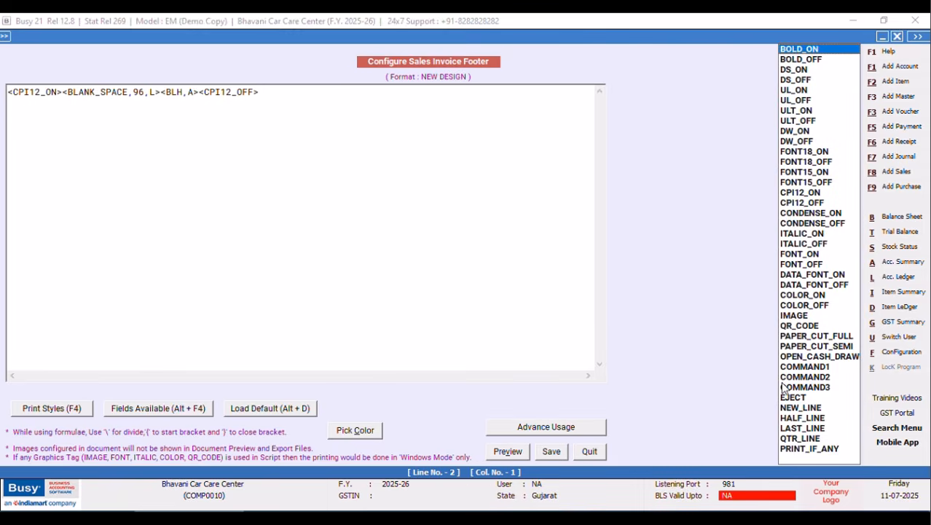
pyautogui.click(788, 193)
pyautogui.press('Return')
pyautogui.press('F4')
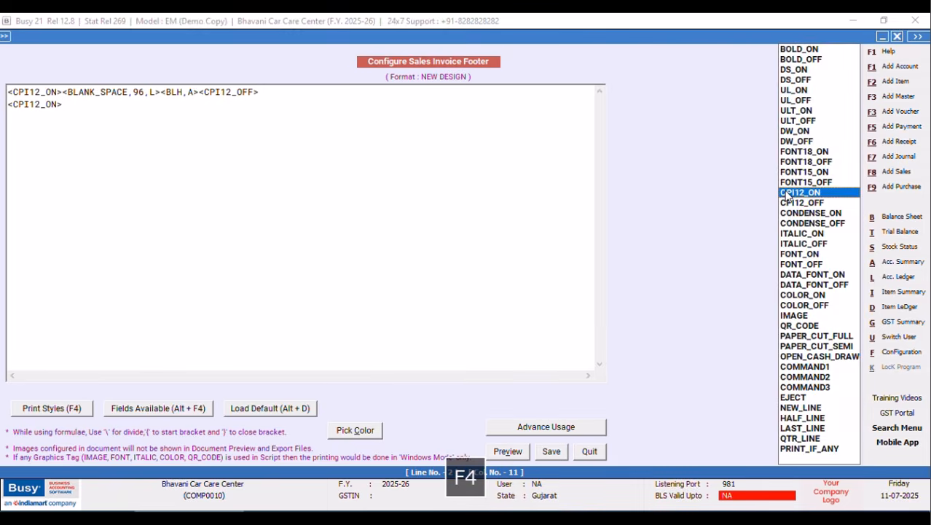
pyautogui.click(788, 202)
pyautogui.press('Return')
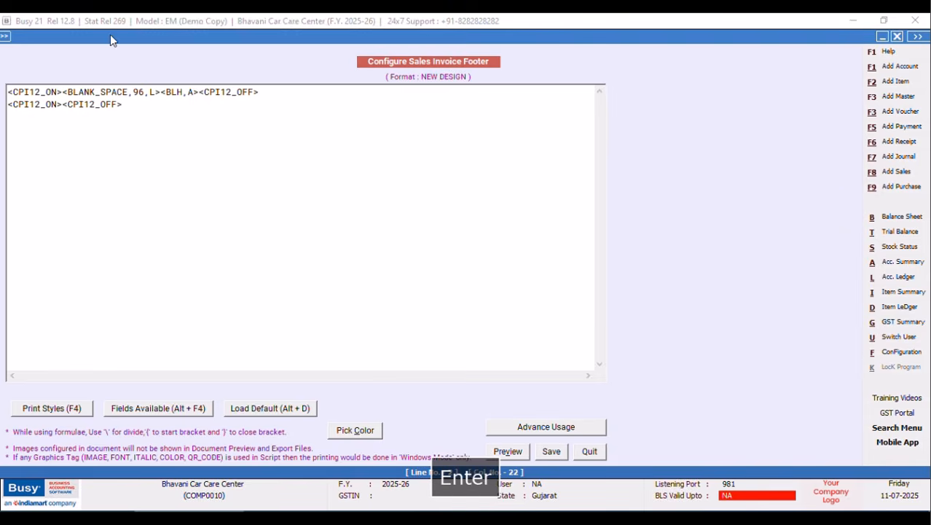
pyautogui.click(65, 107)
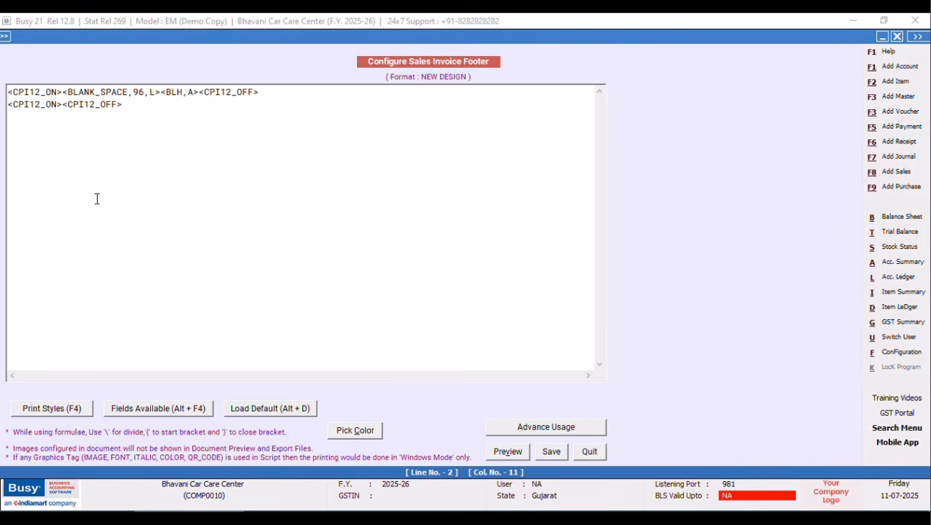
pyautogui.write('<^')
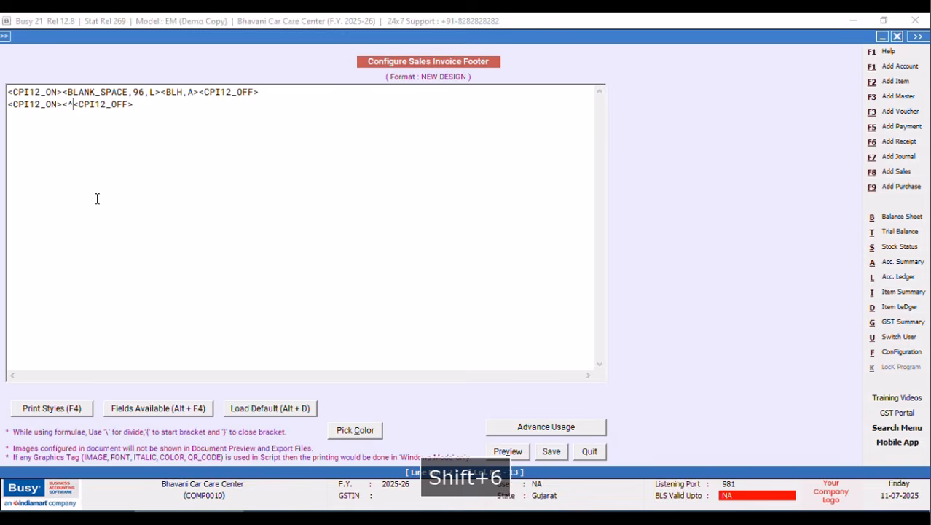
pyautogui.write('E ')
pyautogui.write('& O')
pyautogui.write('.E')
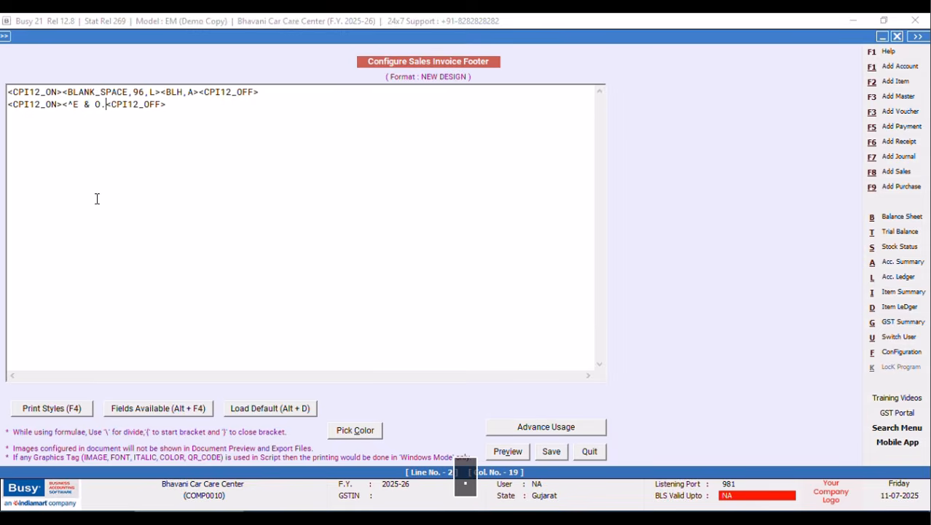
pyautogui.write('^,12,L>')
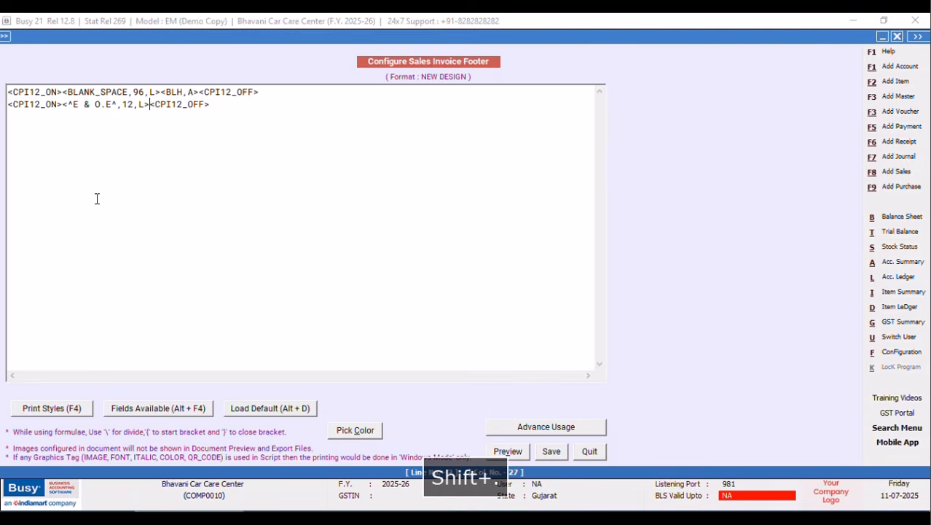
pyautogui.write('<^')
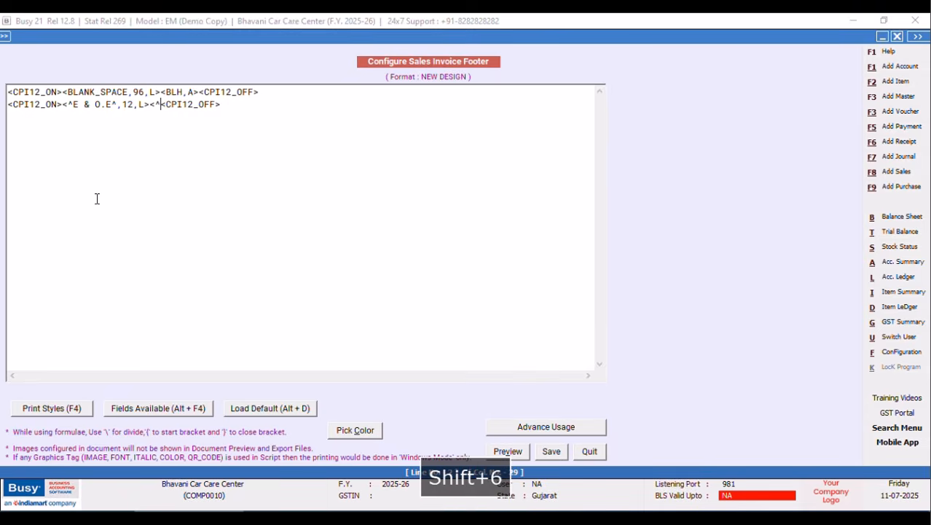
pyautogui.write('for')
pyautogui.press('capslock')
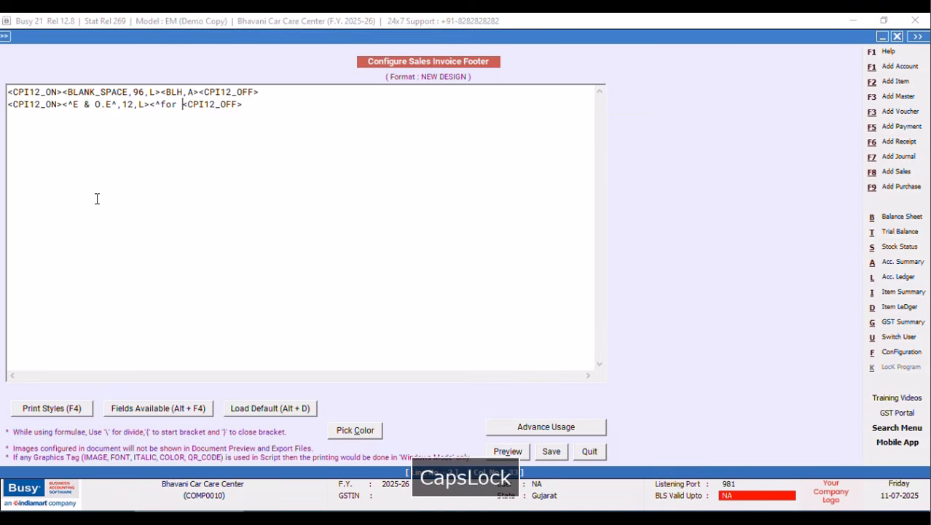
pyautogui.write('BHAVANI ')
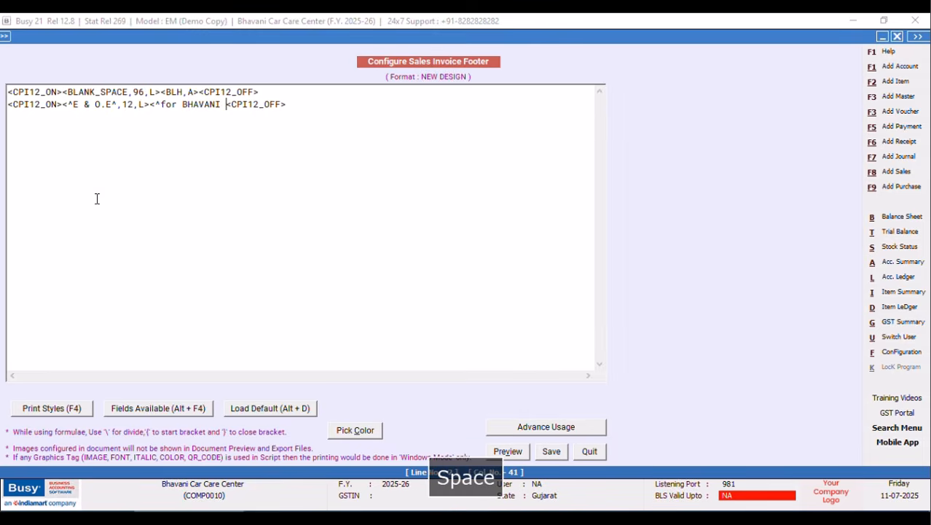
pyautogui.write('CAR CARE CE')
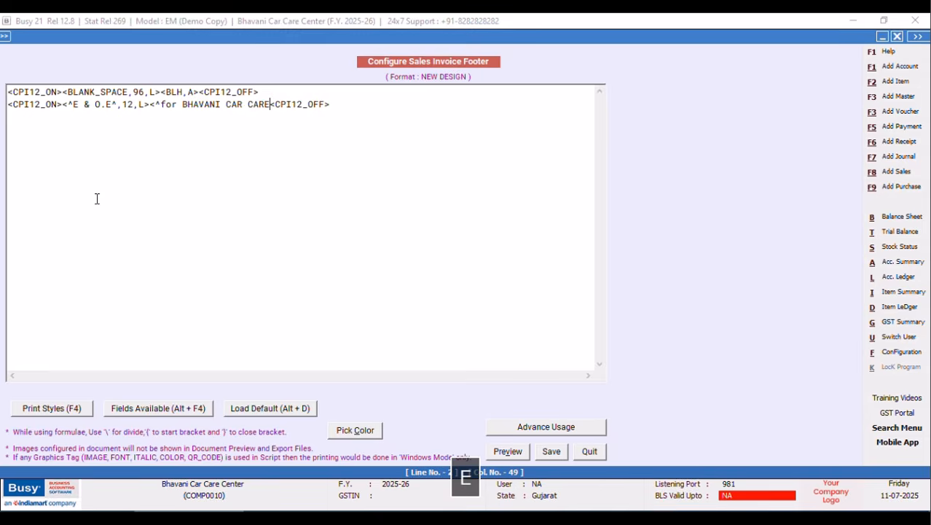
pyautogui.write('NTER^,52,R>')
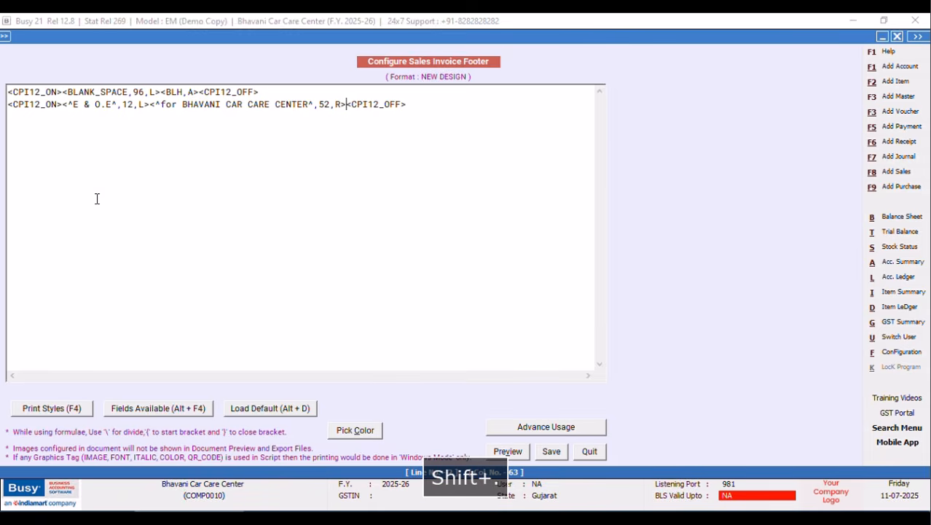
# Insert a 32-wide BLANK_SPACE gap after E & O.E and save the footer.
pyautogui.click(149, 104)
pyautogui.hotkey('alt', 'F4')
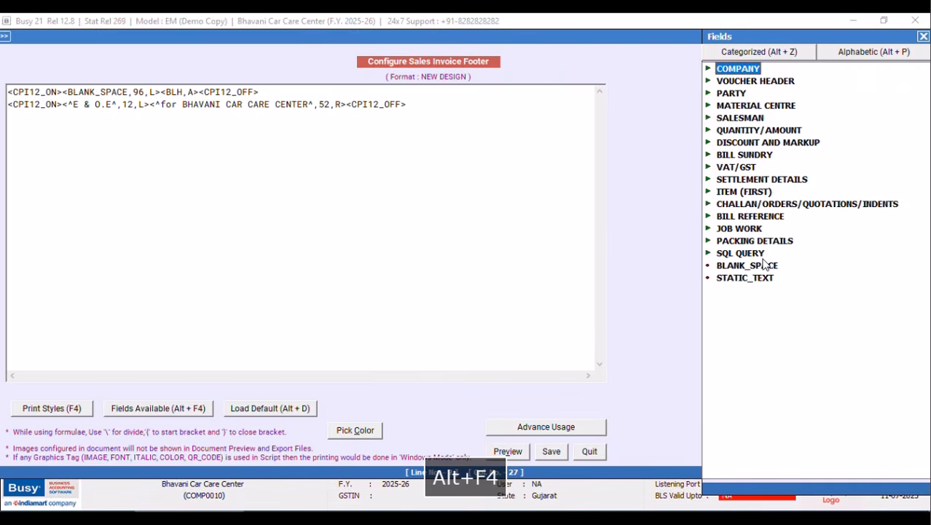
pyautogui.doubleClick(744, 265)
pyautogui.press('Left')
pyautogui.press('Left')
pyautogui.press('Left')
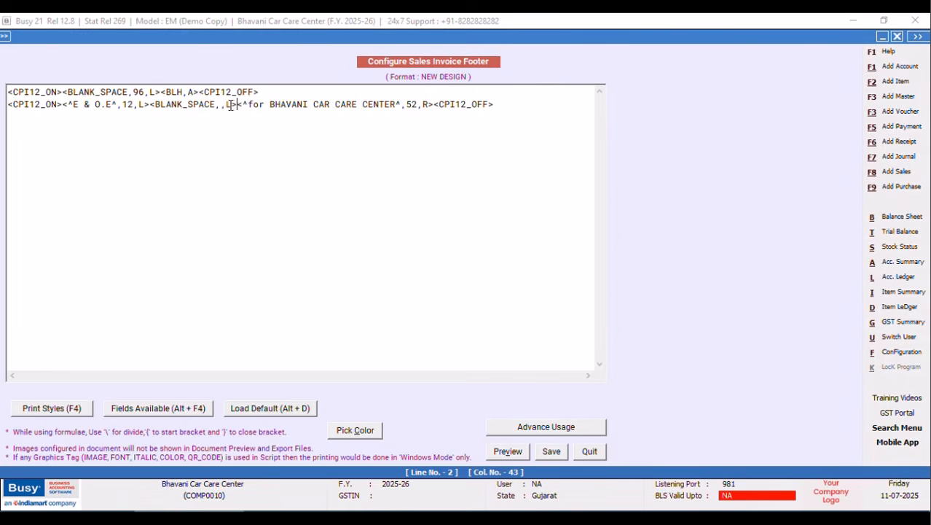
pyautogui.write('28')
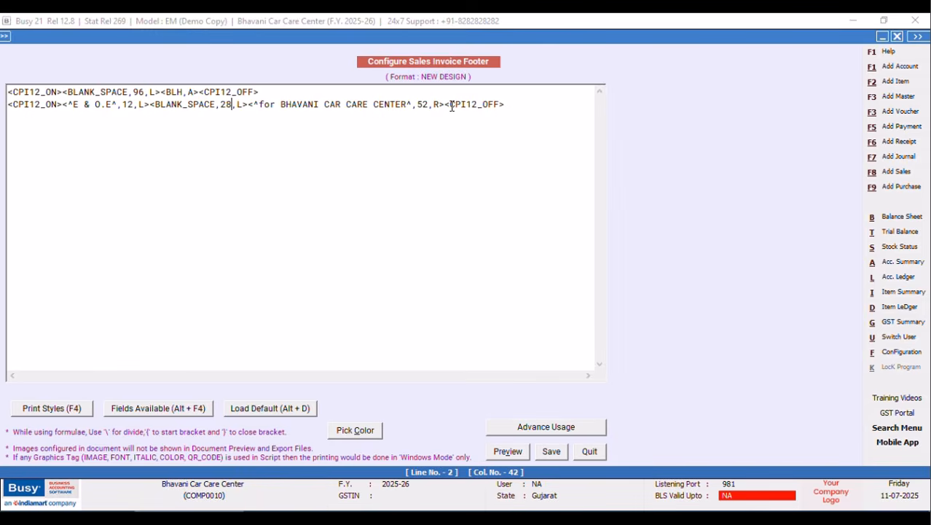
pyautogui.click(430, 104)
pyautogui.click(234, 104)
pyautogui.press('BackSpace')
pyautogui.press('BackSpace')
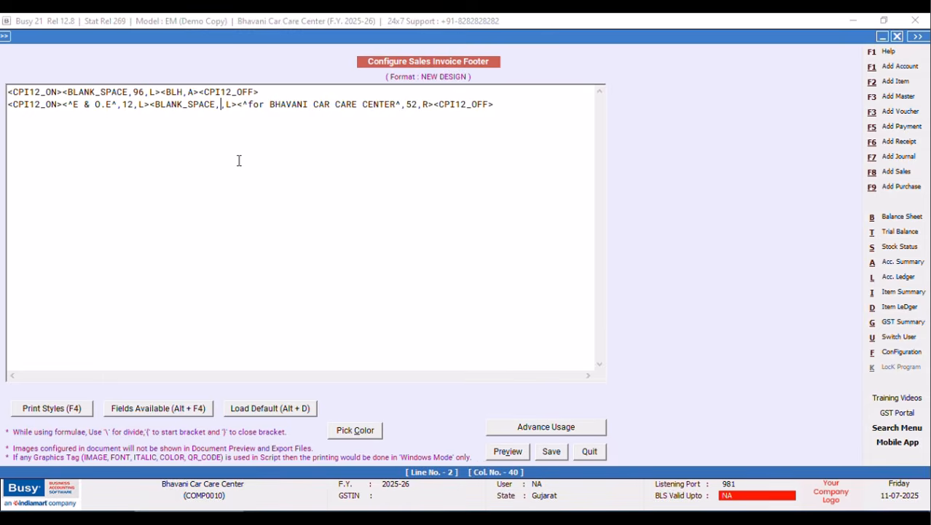
pyautogui.write('32')
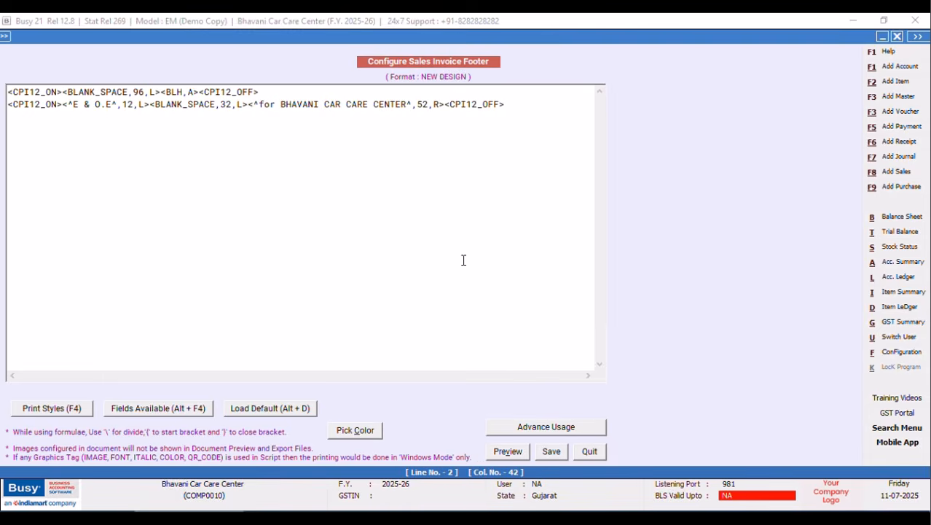
pyautogui.click(554, 453)
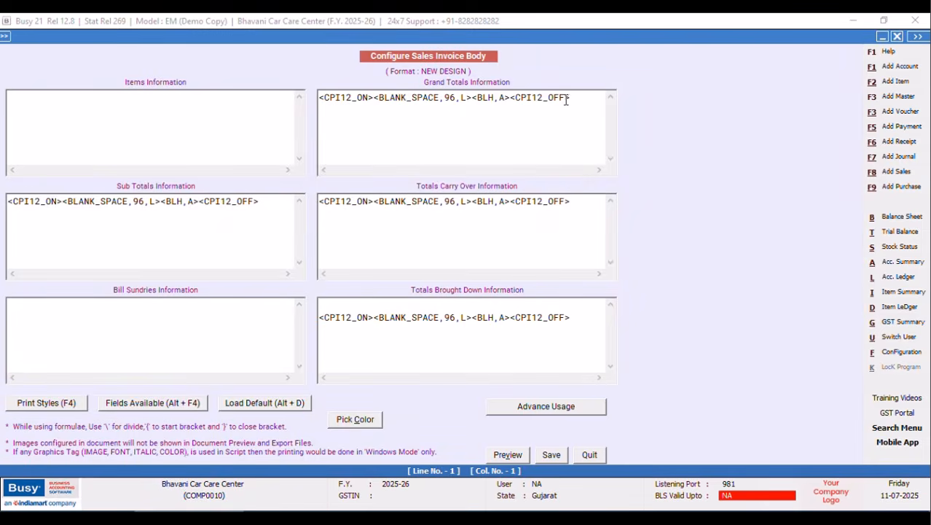
# Start a second Grand Totals line holding CPI12_ON and CPI12_OFF tags.
pyautogui.click(576, 97)
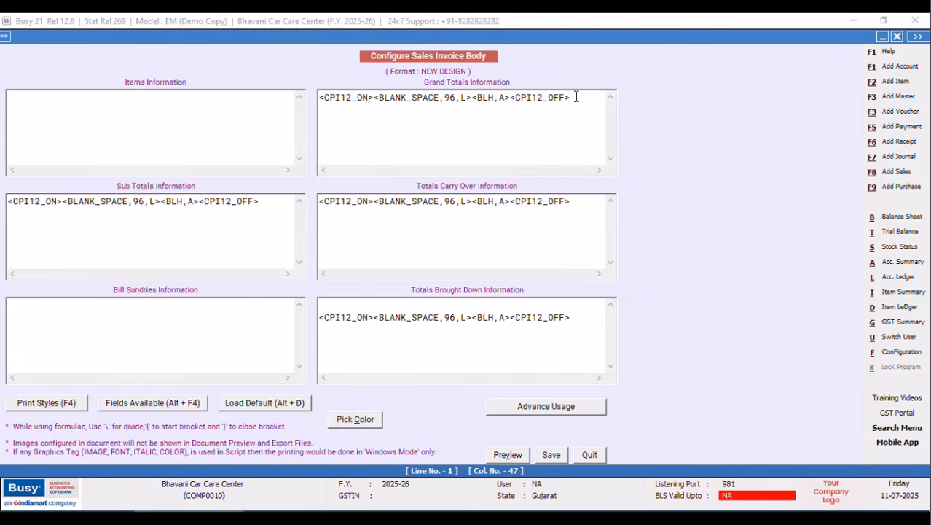
pyautogui.press('Return')
pyautogui.press('F4')
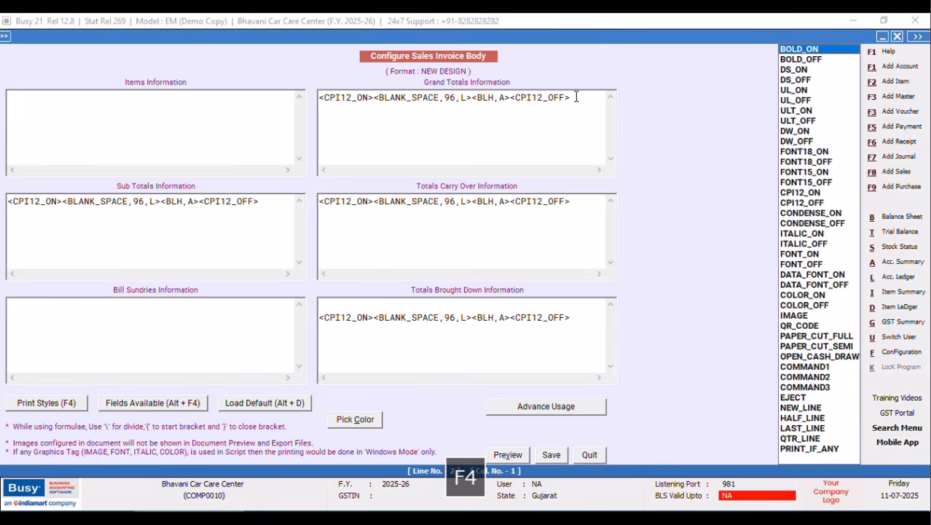
pyautogui.click(789, 194)
pyautogui.press('Return')
pyautogui.press('F4')
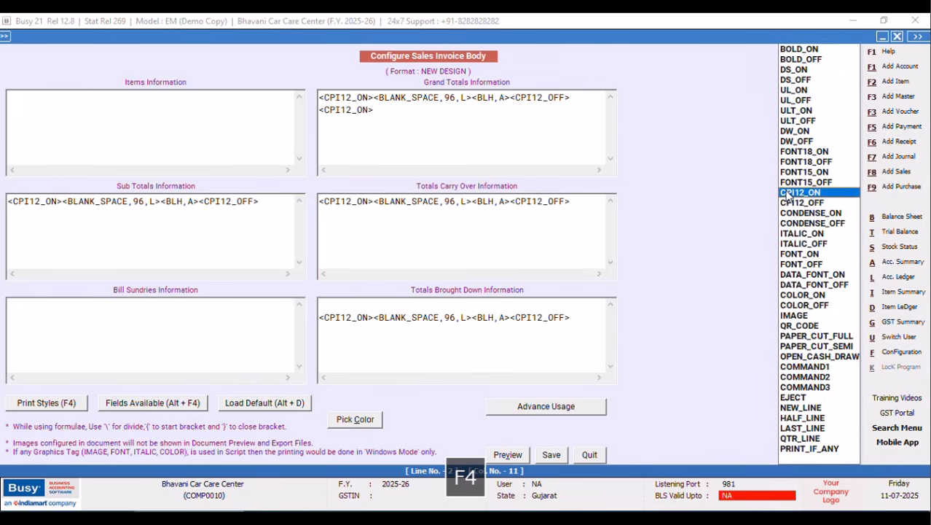
pyautogui.press('Down')
pyautogui.press('Return')
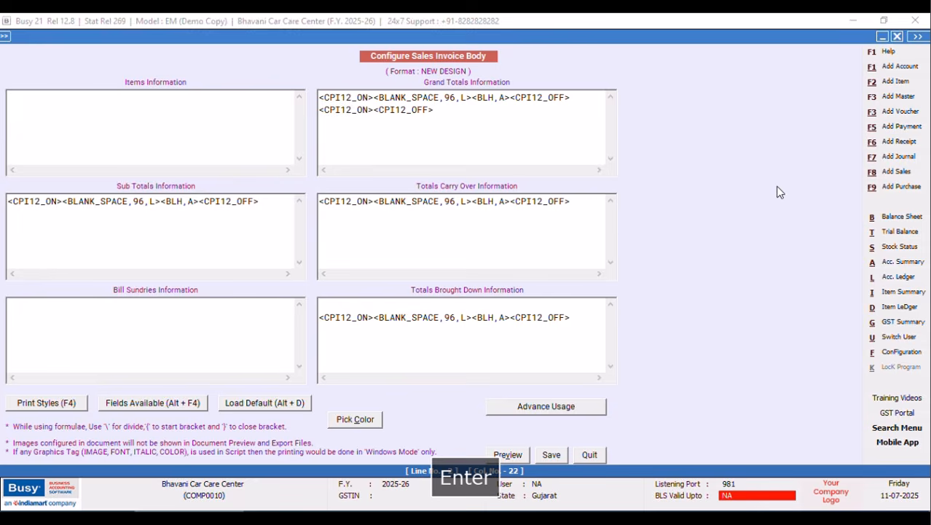
# Insert the AMOUNT_GRAND_TOTAL field at width 12 between the tags, followed by <BLV,A>.
pyautogui.click(377, 109)
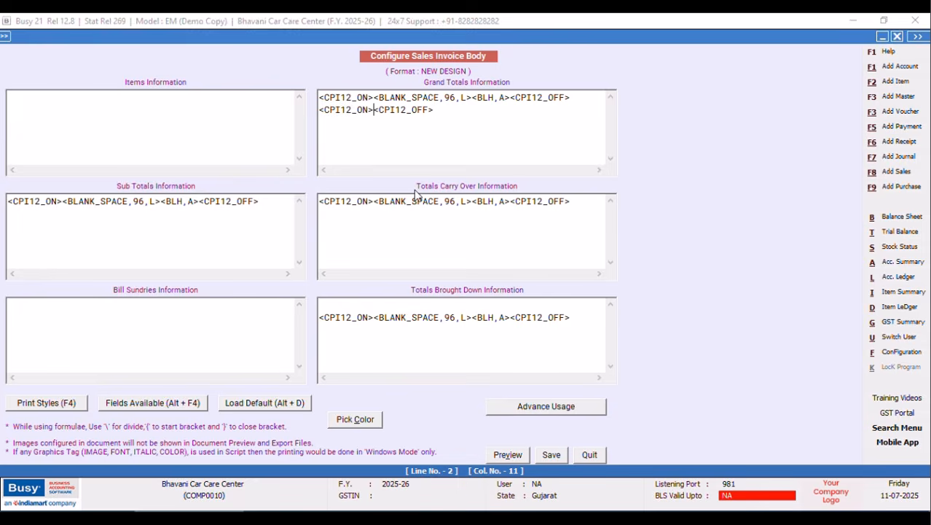
pyautogui.hotkey('alt', 'F4')
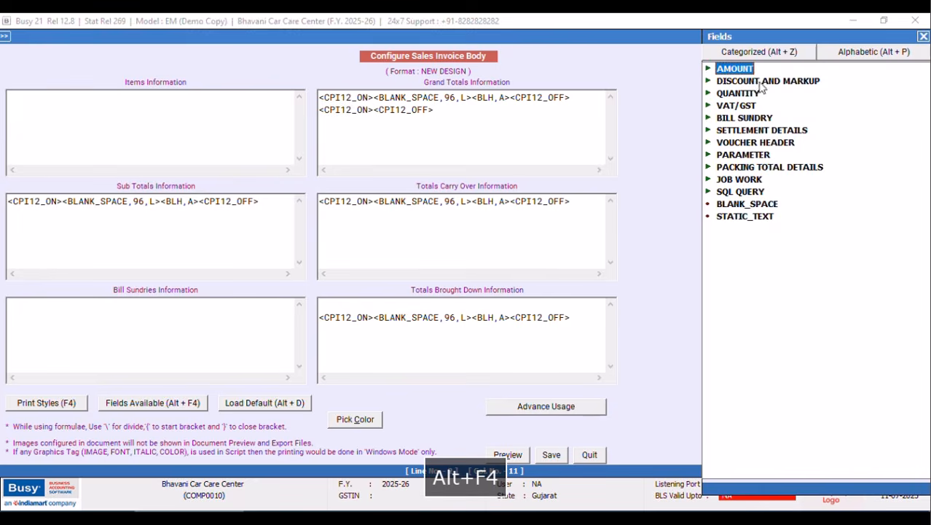
pyautogui.doubleClick(724, 69)
pyautogui.doubleClick(797, 83)
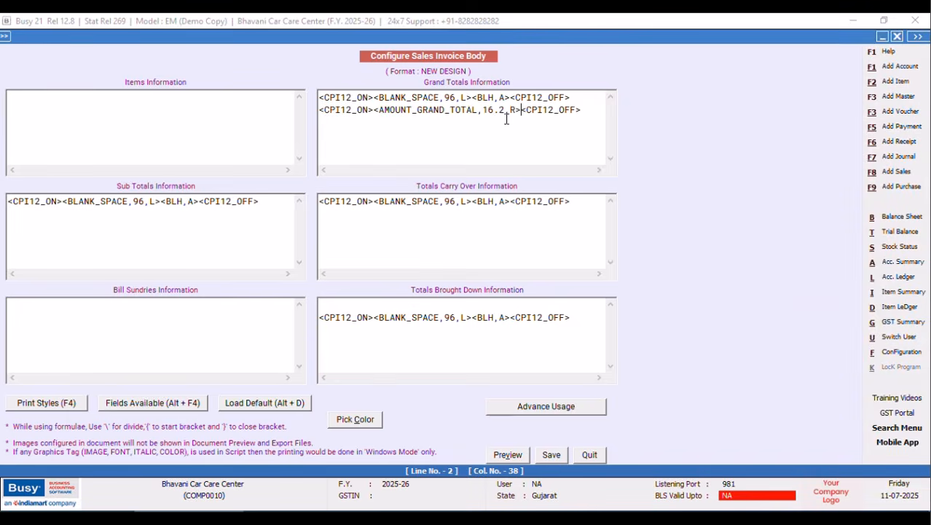
pyautogui.press('BackSpace')
pyautogui.write('2_ON><')
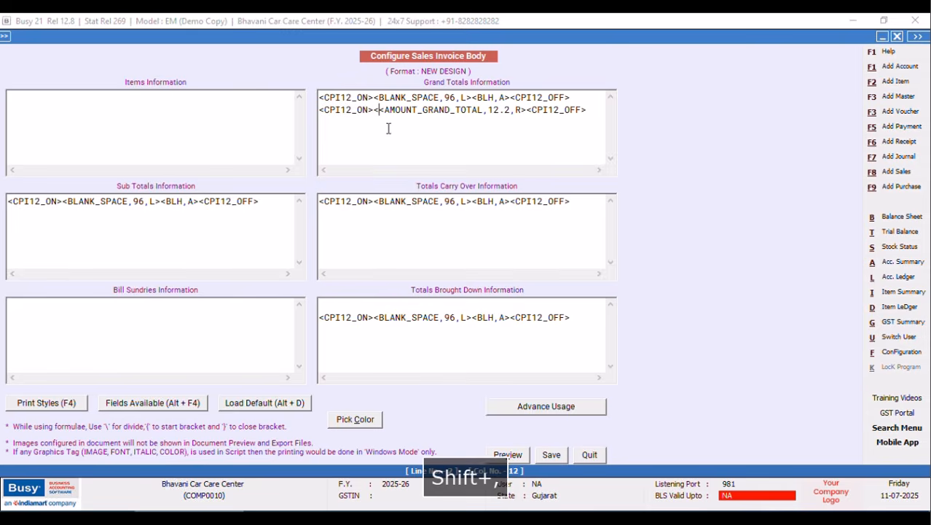
pyautogui.write('BLV')
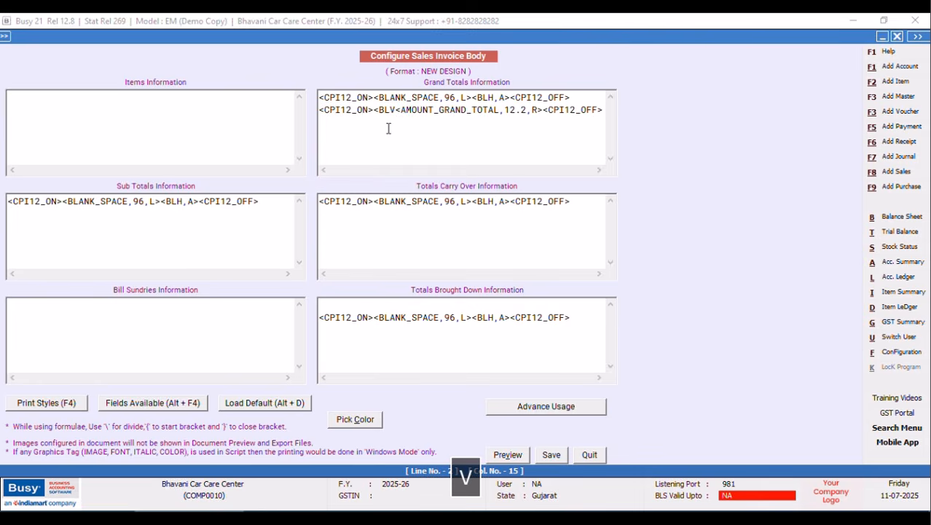
pyautogui.write(',A>')
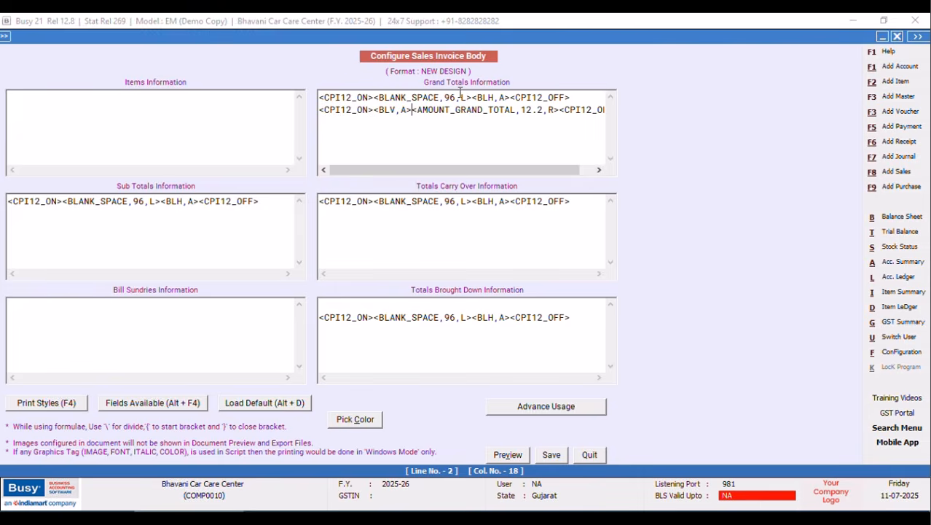
# Copy the BLANK_SPACE tag into Grand Totals line 2 and set its width to 83.
pyautogui.moveTo(473, 98); pyautogui.dragTo(374, 98)
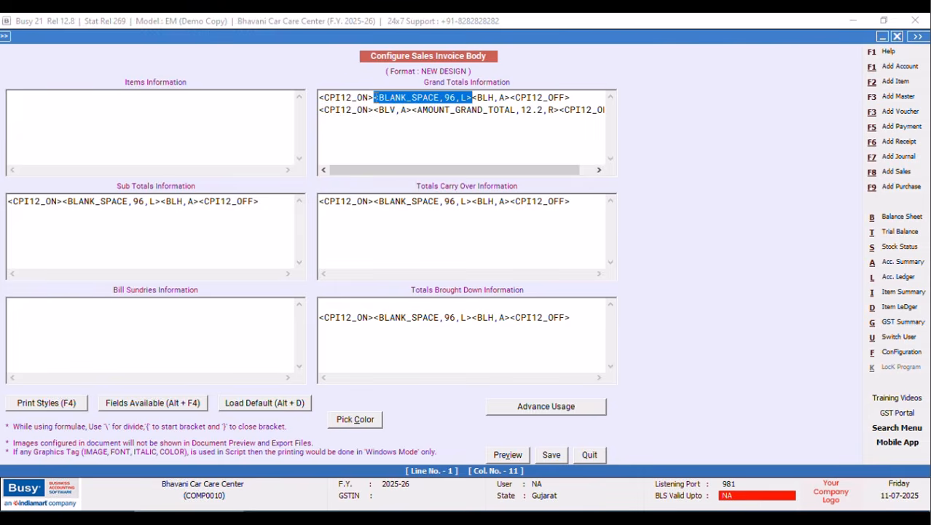
pyautogui.rightClick(399, 102)
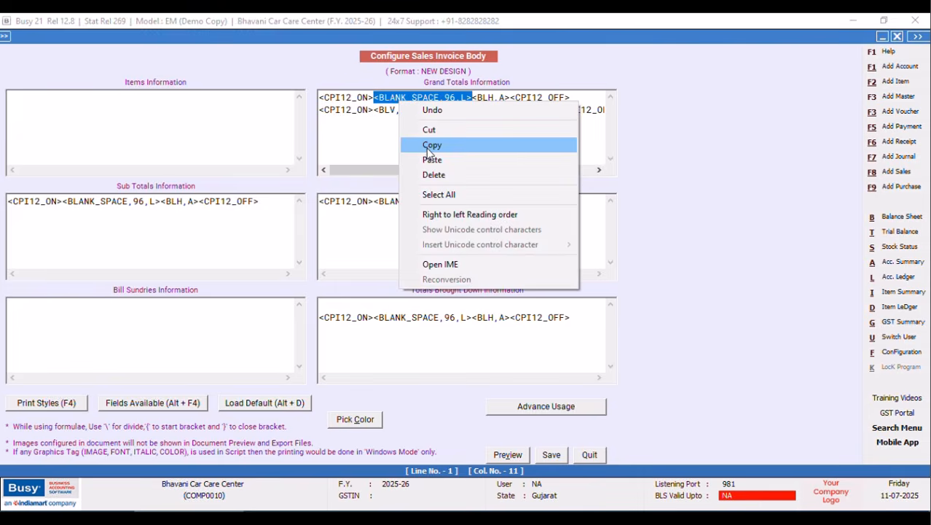
pyautogui.click(426, 146)
pyautogui.click(376, 111)
pyautogui.rightClick(376, 111)
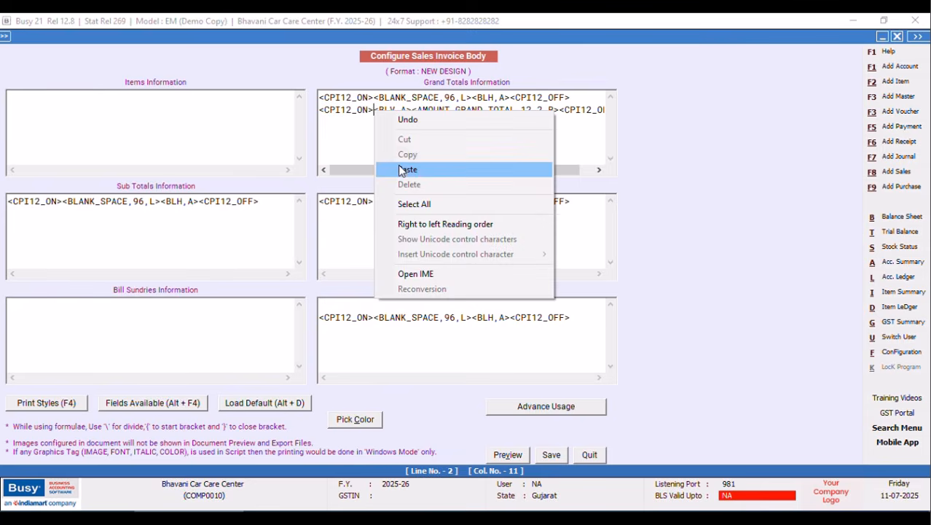
pyautogui.click(409, 165)
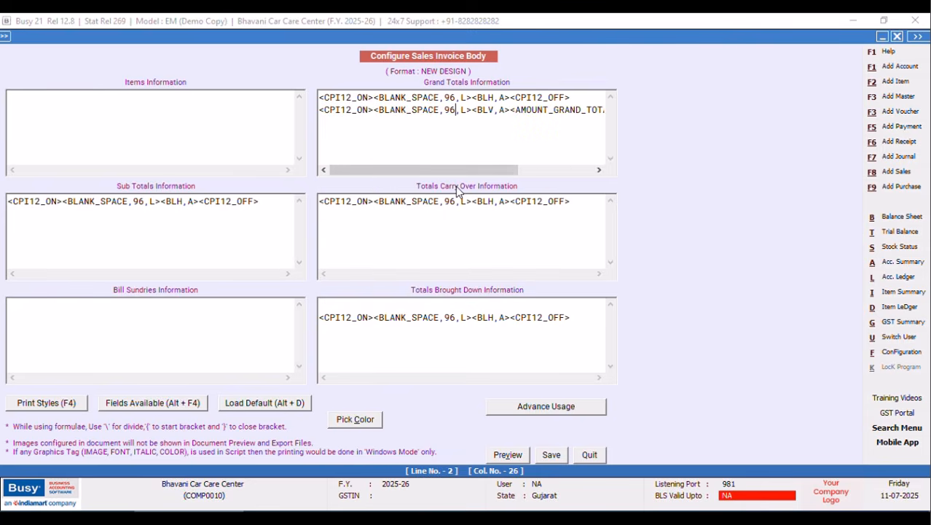
pyautogui.press('BackSpace')
pyautogui.press('BackSpace')
pyautogui.write('83')
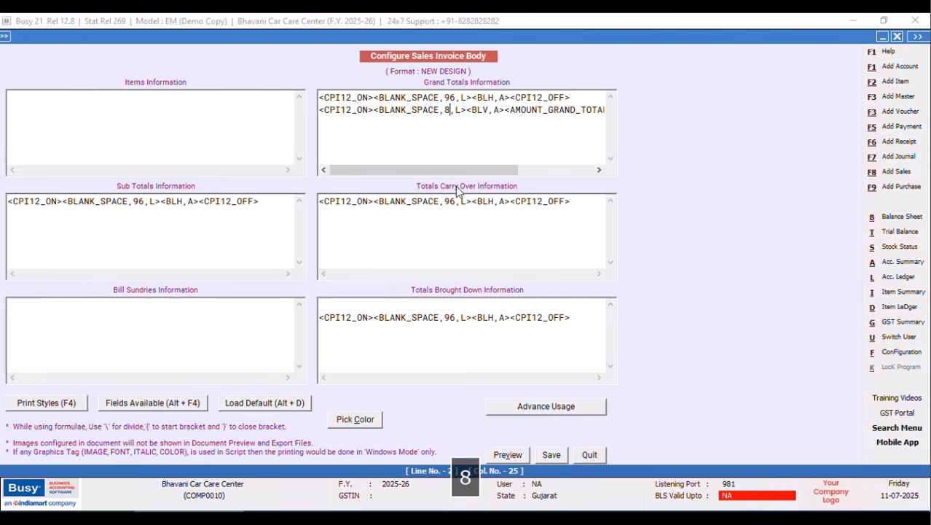
# Duplicate the grand total line as a third Grand Totals line.
pyautogui.moveTo(319, 110); pyautogui.dragTo(642, 136)
pyautogui.rightClick(596, 117)
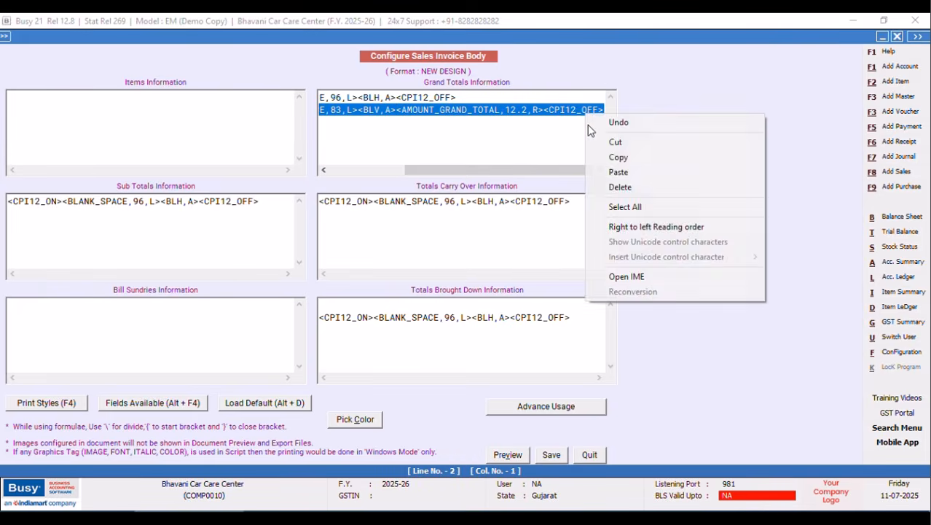
pyautogui.click(616, 154)
pyautogui.click(604, 108)
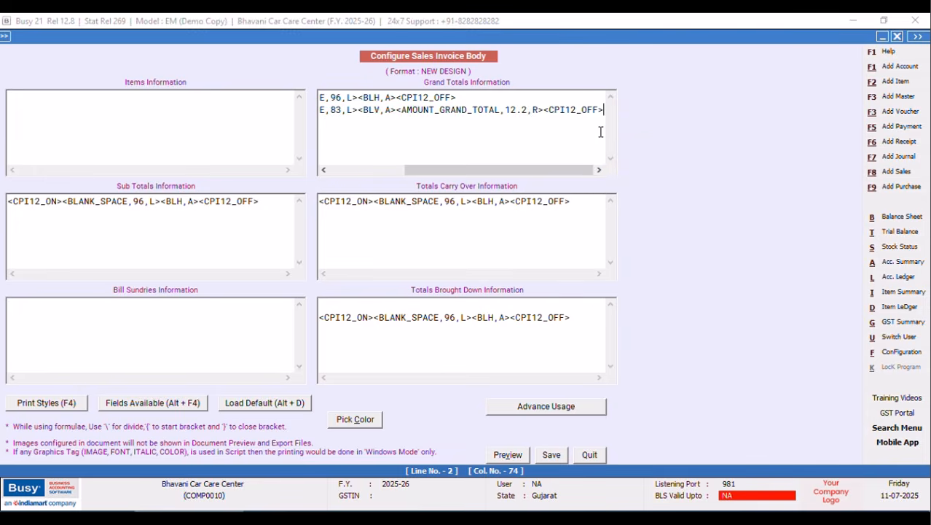
pyautogui.press('Return')
pyautogui.hotkey('ctrl', 'v')
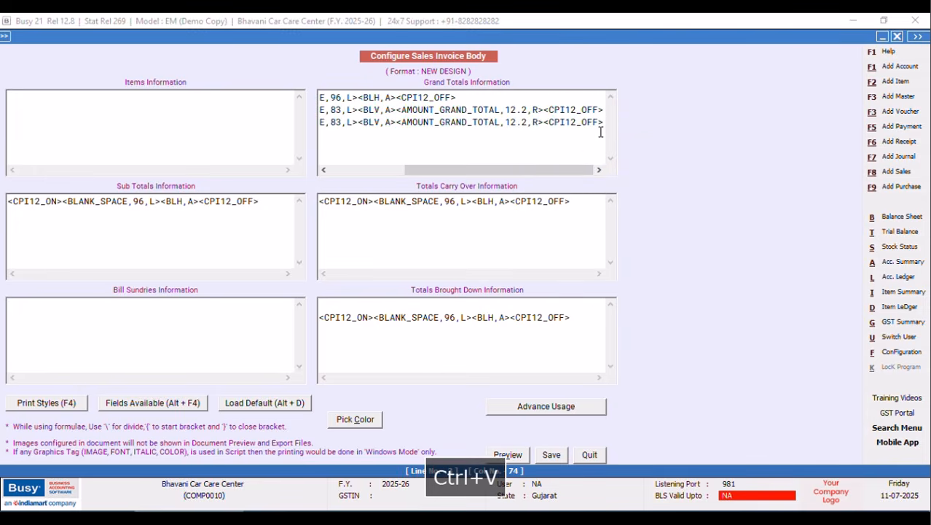
# Replace line 3's grand-total amount with a <BLH,R> tag and save the body.
pyautogui.moveTo(199, 202); pyautogui.dragTo(161, 202)
pyautogui.rightClick(189, 201)
pyautogui.click(219, 244)
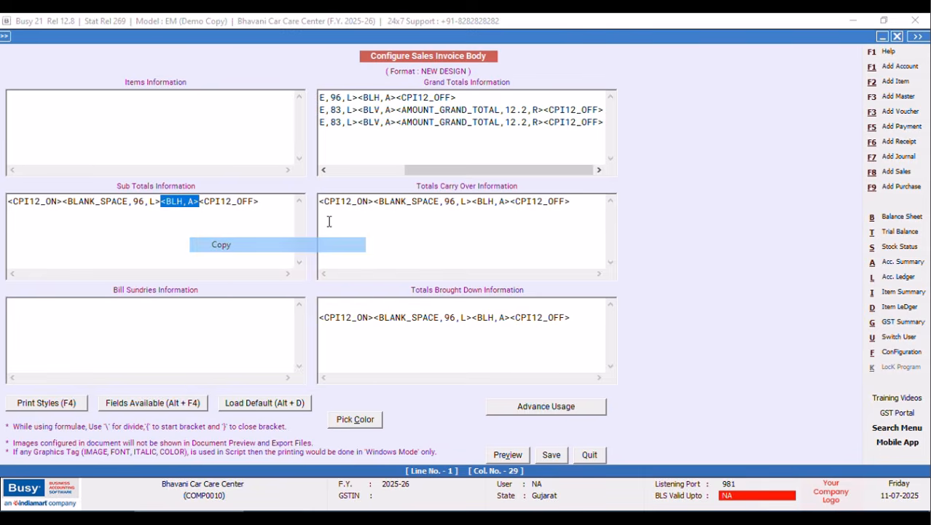
pyautogui.moveTo(358, 123); pyautogui.dragTo(544, 124)
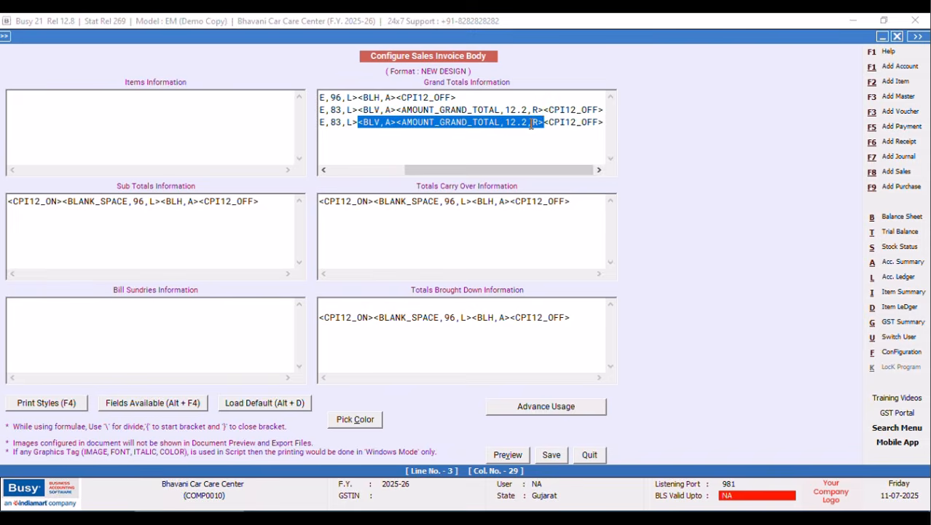
pyautogui.rightClick(532, 123)
pyautogui.click(563, 182)
pyautogui.press('Left')
pyautogui.press('BackSpace')
pyautogui.write('R')
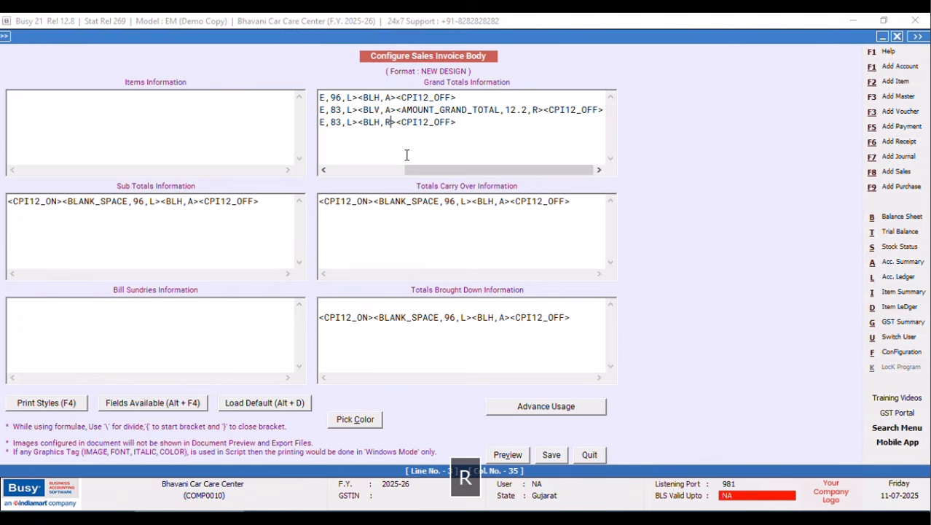
pyautogui.click(552, 454)
# Leave configuration and open an existing Main-series sales voucher for modification.
pyautogui.click(376, 312)
pyautogui.click(115, 212)
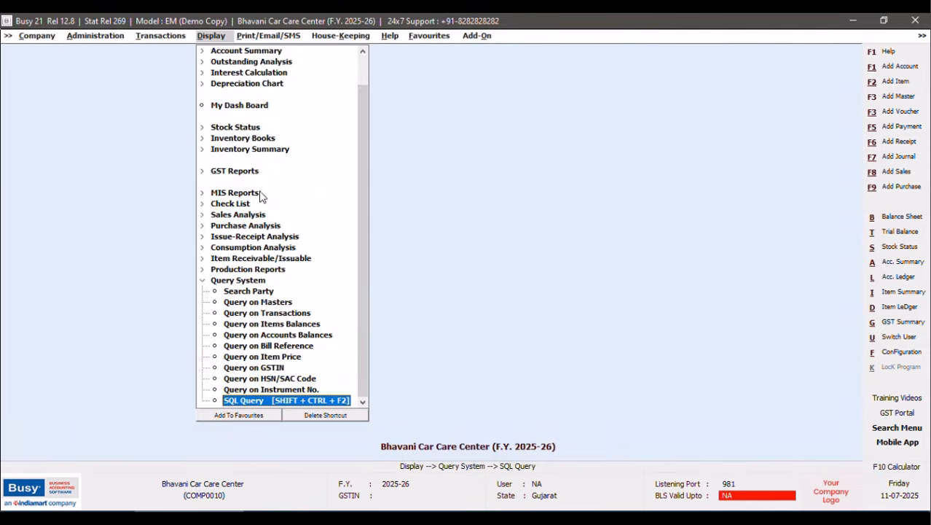
pyautogui.click(143, 36)
pyautogui.click(172, 71)
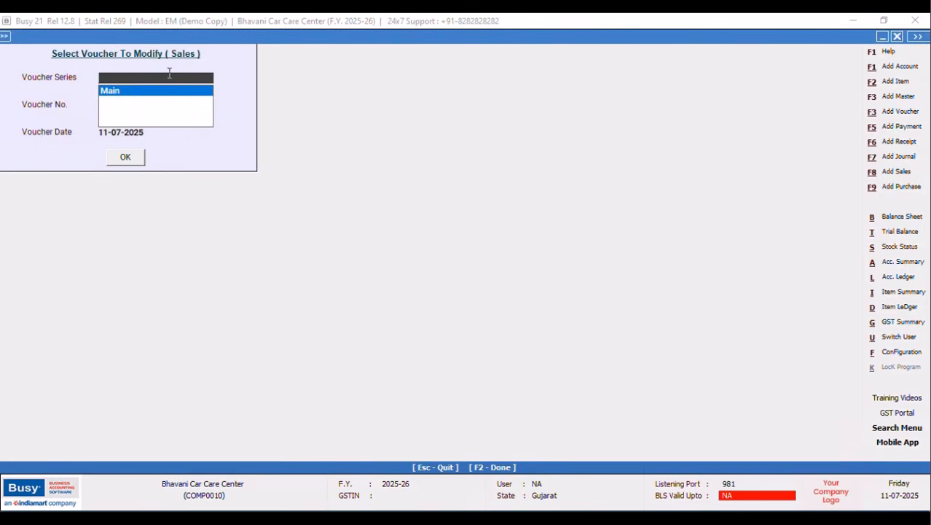
pyautogui.click(127, 91)
pyautogui.click(125, 156)
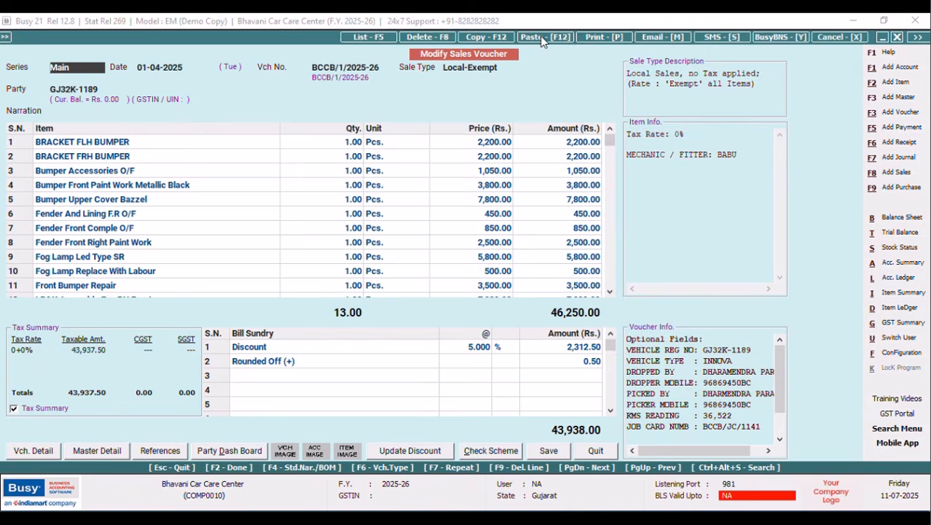
# Print the voucher as a Sales Invoice and preview it in the NEW DESIGN format.
pyautogui.click(600, 37)
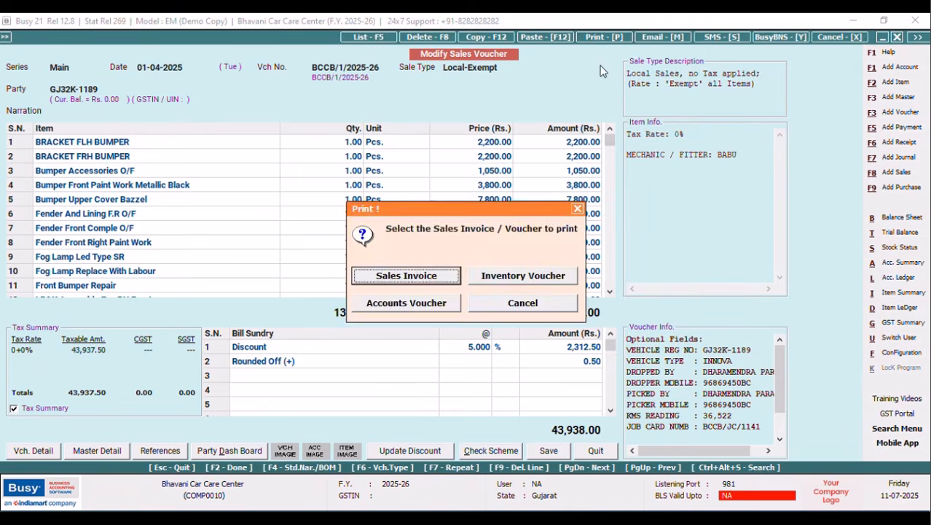
pyautogui.click(430, 277)
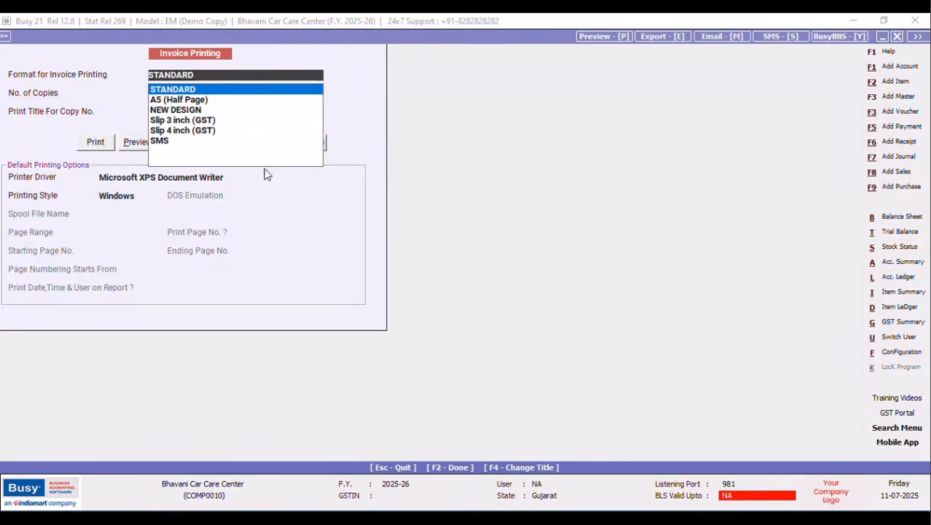
pyautogui.press('Down')
pyautogui.press('Down')
pyautogui.press('Return')
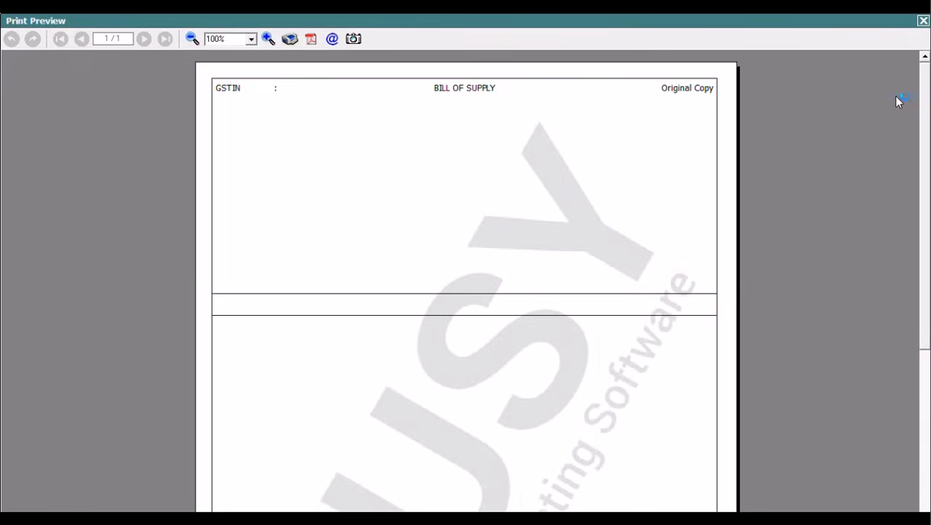
pyautogui.moveTo(925, 83); pyautogui.dragTo(844, 17)
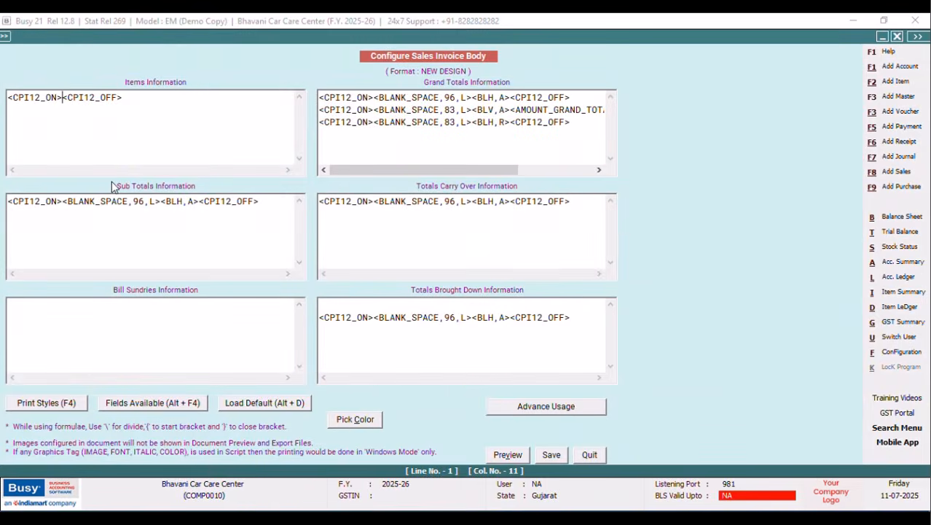
# Insert the SR_NO field into the Items Information line.
pyautogui.hotkey('alt', 'F4')
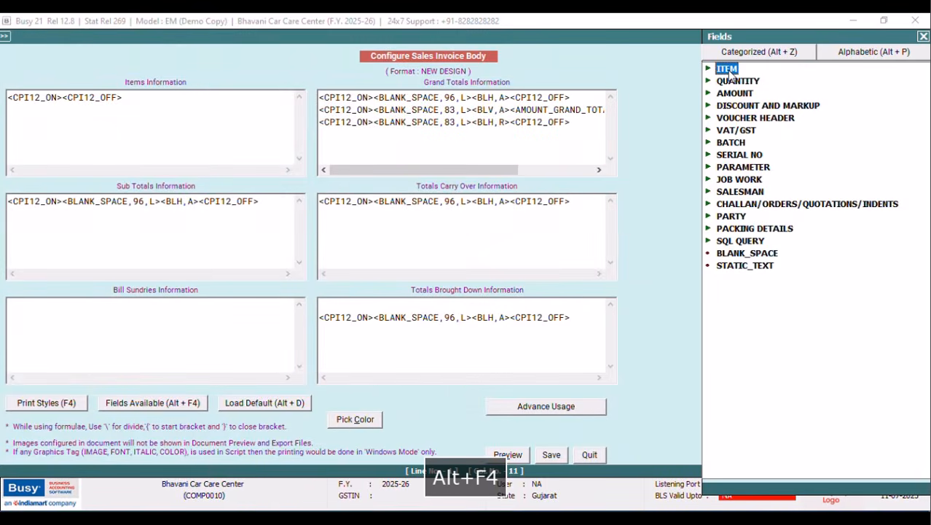
pyautogui.doubleClick(729, 71)
pyautogui.click(836, 55)
pyautogui.write('SR')
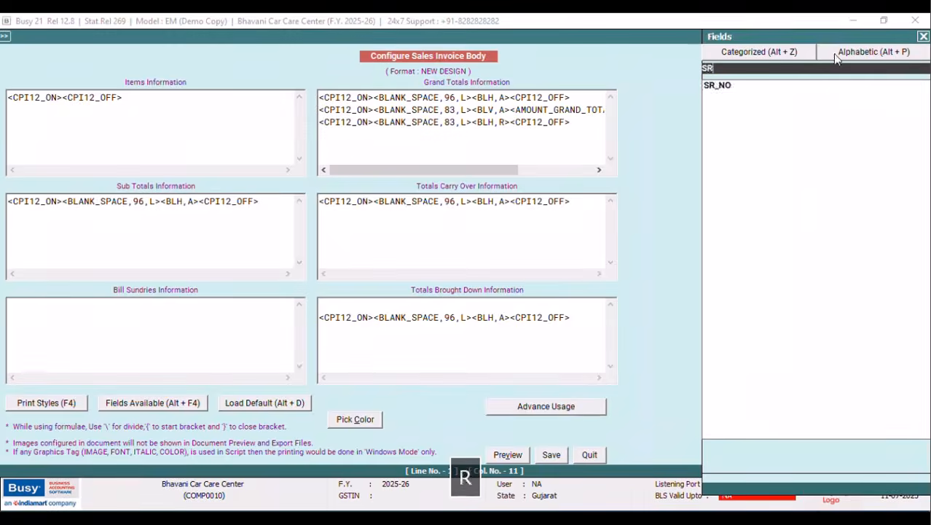
pyautogui.click(715, 89)
pyautogui.press('Return')
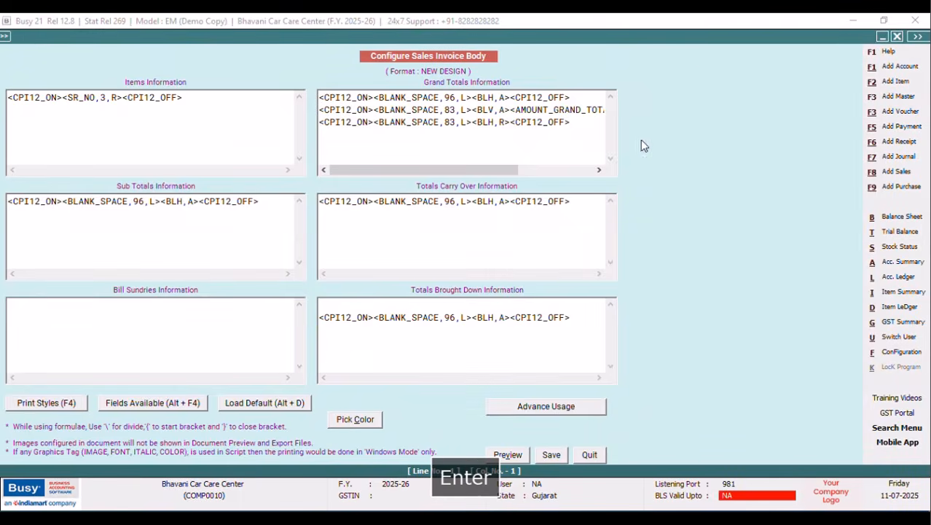
# Copy the <BLV,A> tag from Grand Totals line 2 and paste it after the serial number.
pyautogui.moveTo(511, 108); pyautogui.dragTo(476, 110)
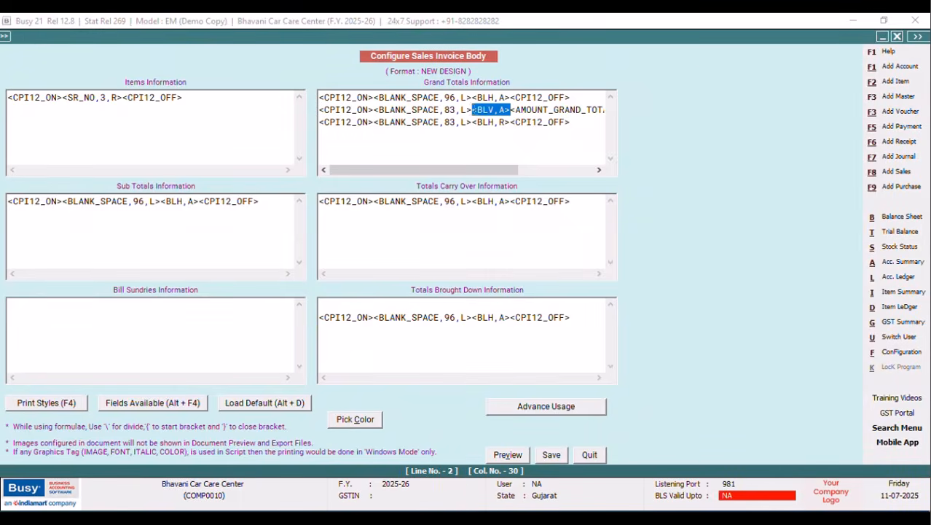
pyautogui.rightClick(479, 114)
pyautogui.click(520, 159)
pyautogui.rightClick(121, 99)
pyautogui.click(144, 155)
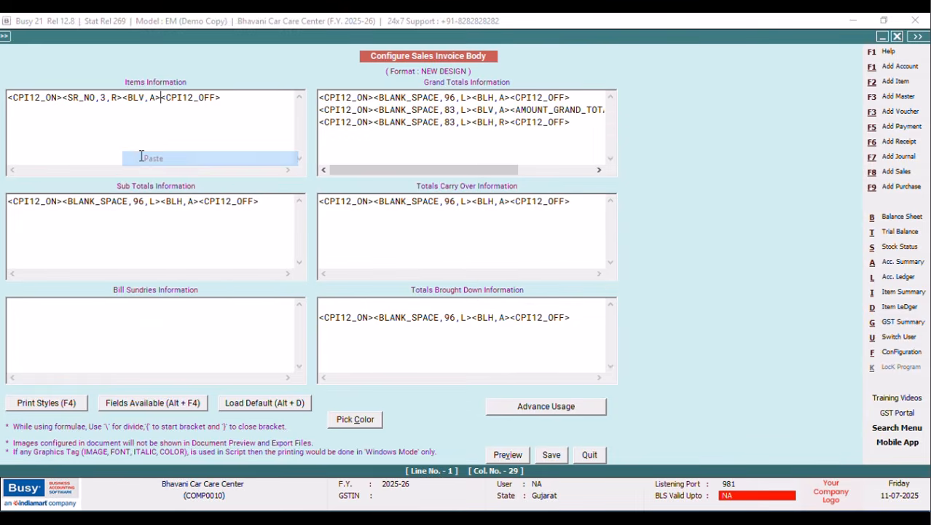
# Insert the AMOUNT field into the item row.
pyautogui.hotkey('alt', 'F4')
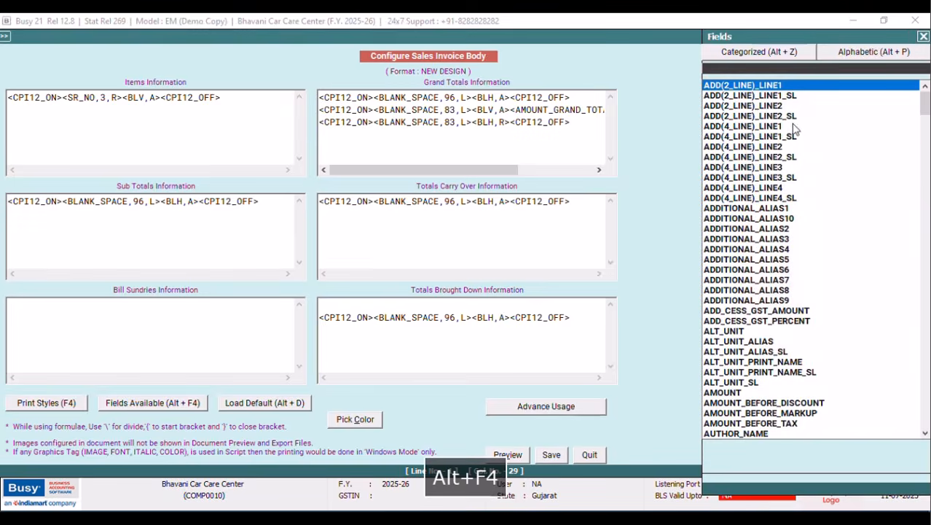
pyautogui.write('AMOUNT')
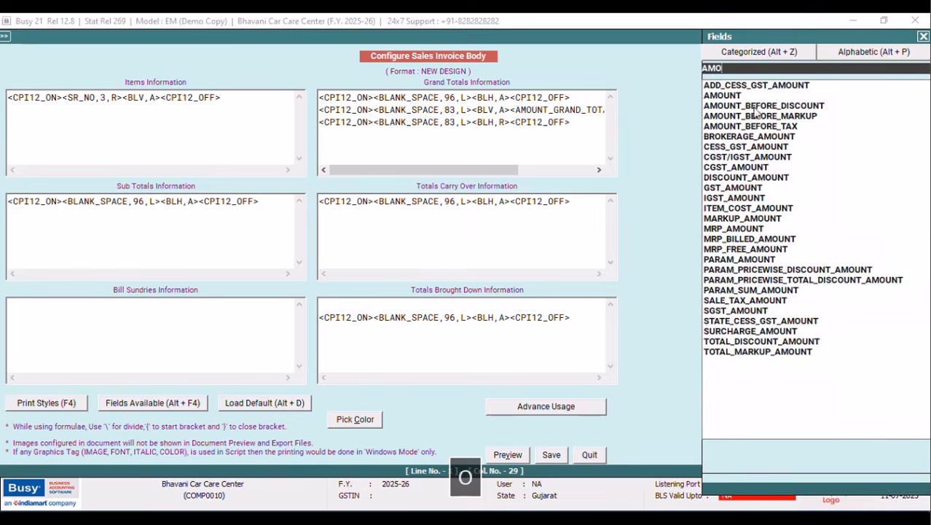
pyautogui.press('Down')
pyautogui.press('Down')
pyautogui.press('Down')
pyautogui.press('Down')
pyautogui.press('Down')
pyautogui.press('Down')
pyautogui.press('Down')
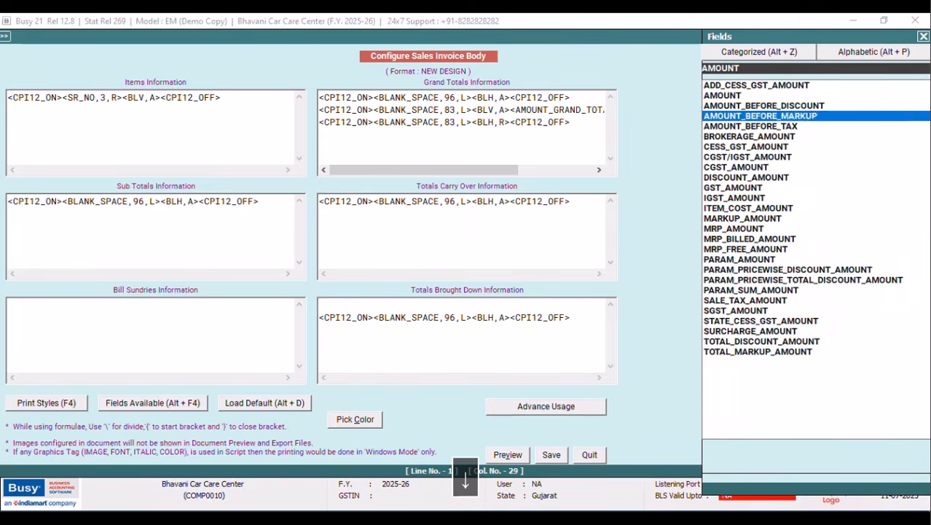
pyautogui.press('Up')
pyautogui.press('Up')
pyautogui.press('Down')
pyautogui.press('Down')
pyautogui.press('Down')
pyautogui.press('Down')
pyautogui.press('Down')
pyautogui.press('Down')
pyautogui.press('Down')
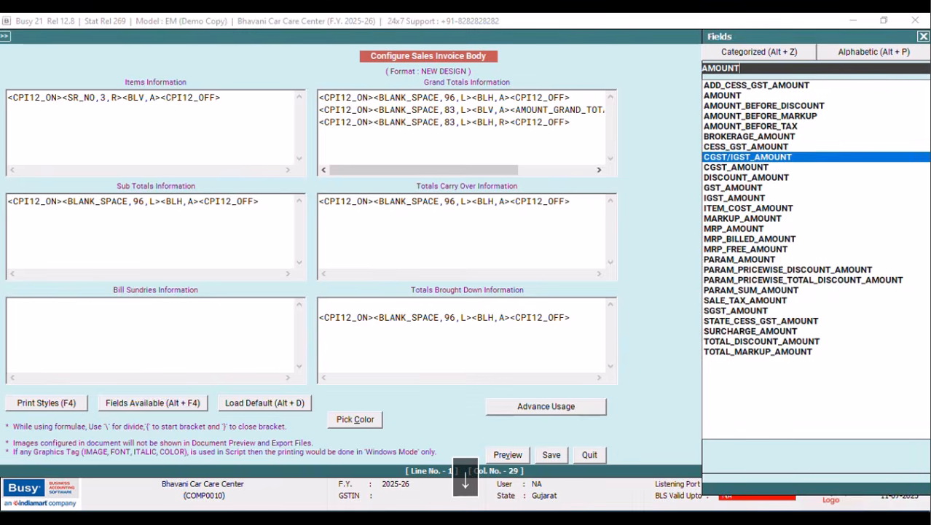
pyautogui.press('Up')
pyautogui.press('Up')
pyautogui.press('Up')
pyautogui.press('Up')
pyautogui.press('Up')
pyautogui.press('Up')
pyautogui.press('Up')
pyautogui.press('Up')
pyautogui.press('Up')
pyautogui.press('Up')
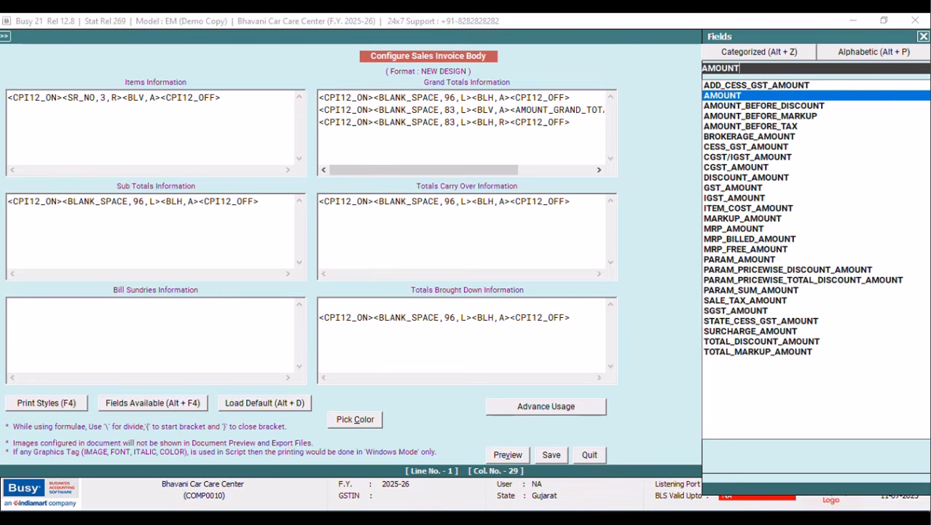
pyautogui.press('Tab')
pyautogui.press('Return')
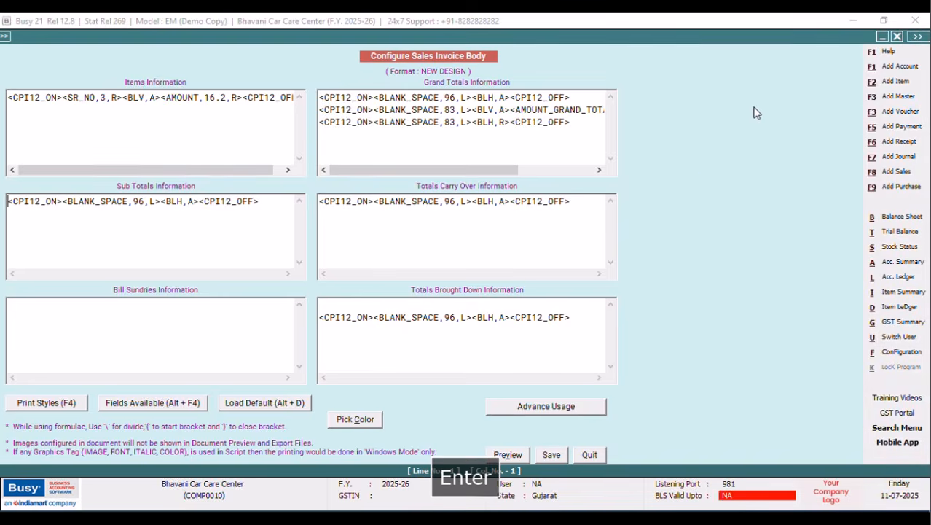
# Change the AMOUNT width from 16.2 to 12.2 and paste another <BLV,A> separator before it.
pyautogui.click(214, 97)
pyautogui.press('BackSpace')
pyautogui.write('2')
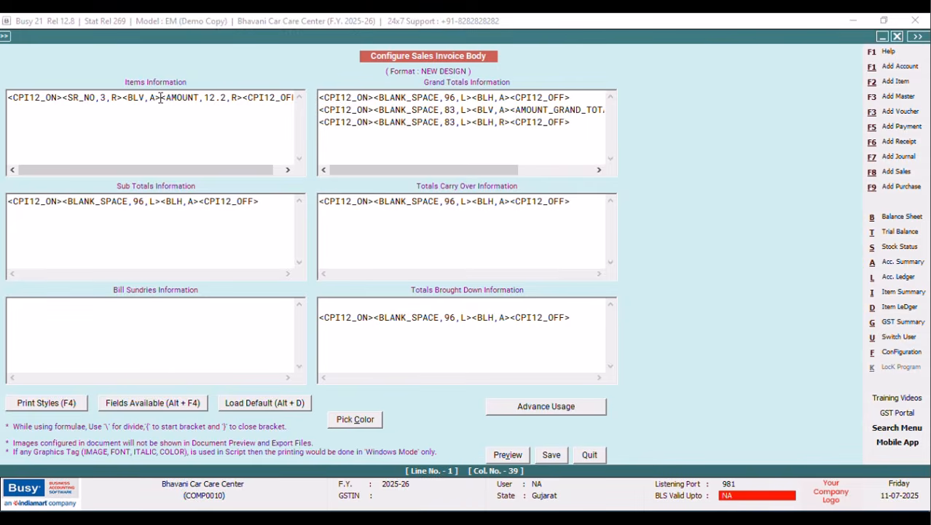
pyautogui.rightClick(160, 97)
pyautogui.click(187, 156)
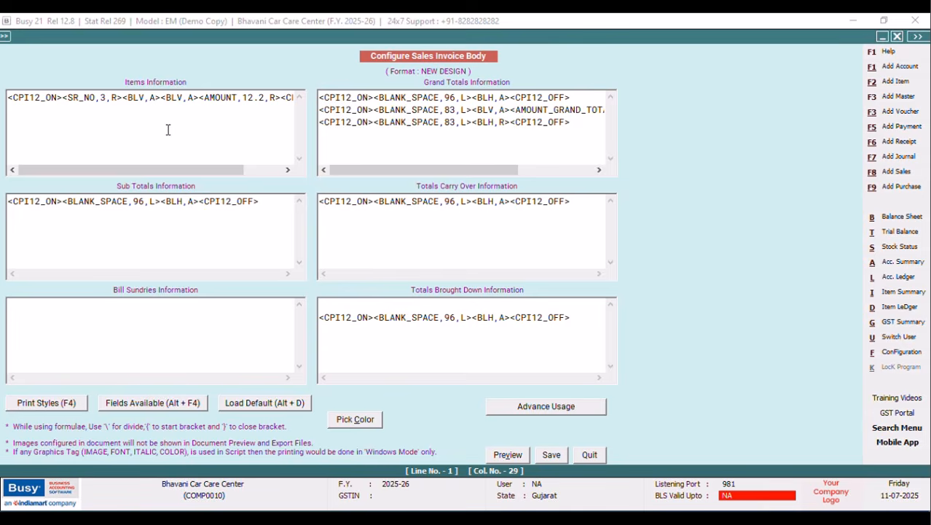
# Insert the ITEM_NAME field into the item row, followed by a <BLV,A> separator.
pyautogui.hotkey('alt', 'F4')
pyautogui.click(767, 56)
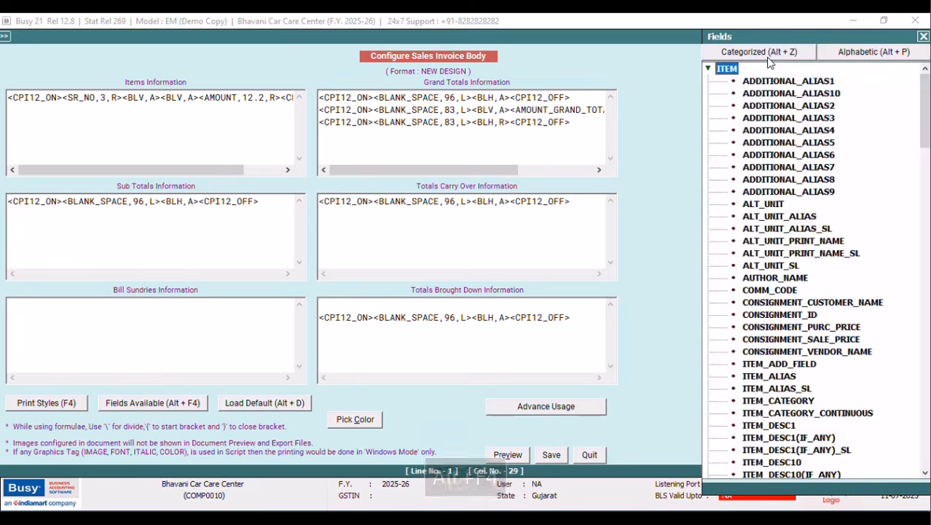
pyautogui.press('e')
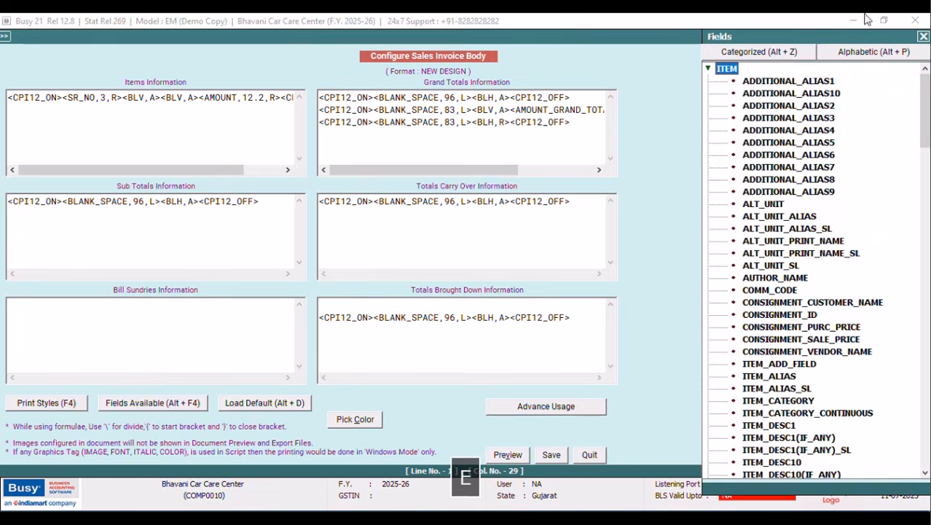
pyautogui.click(840, 54)
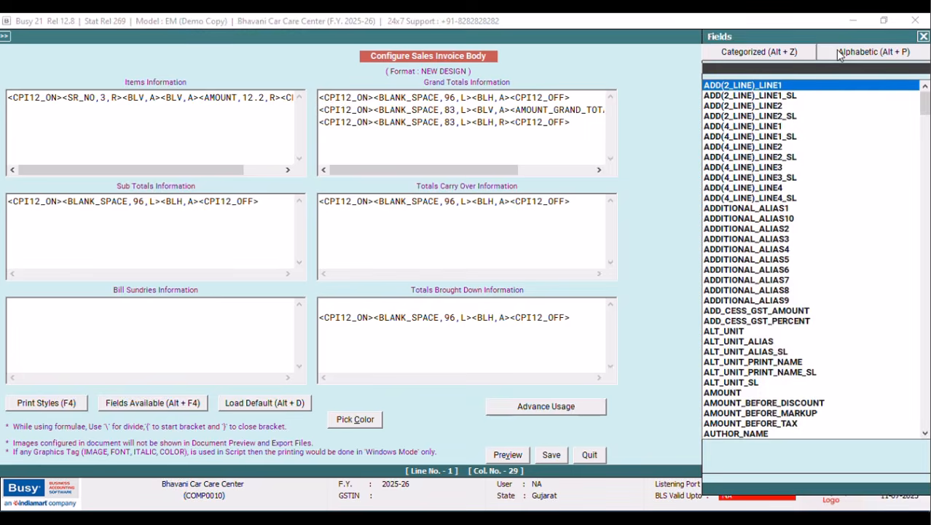
pyautogui.write('ITEM_NAME')
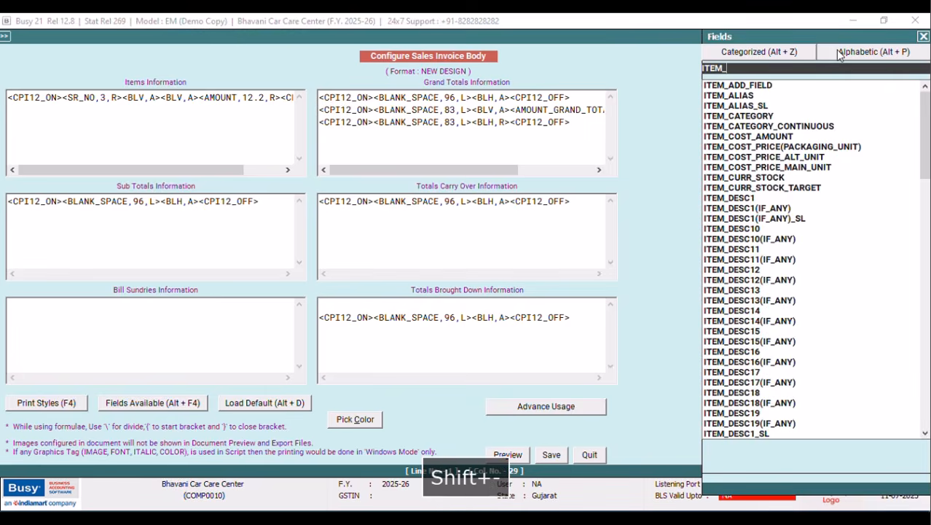
pyautogui.press('Down')
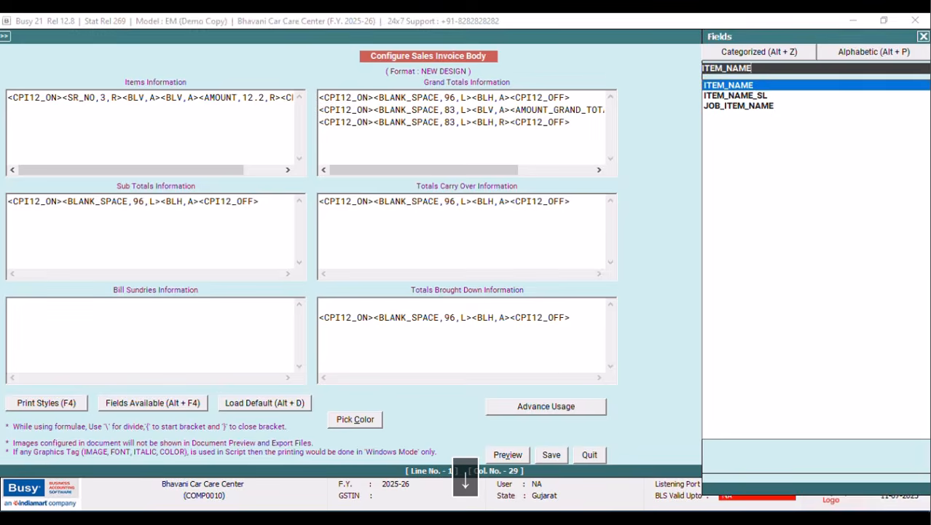
pyautogui.press('Return')
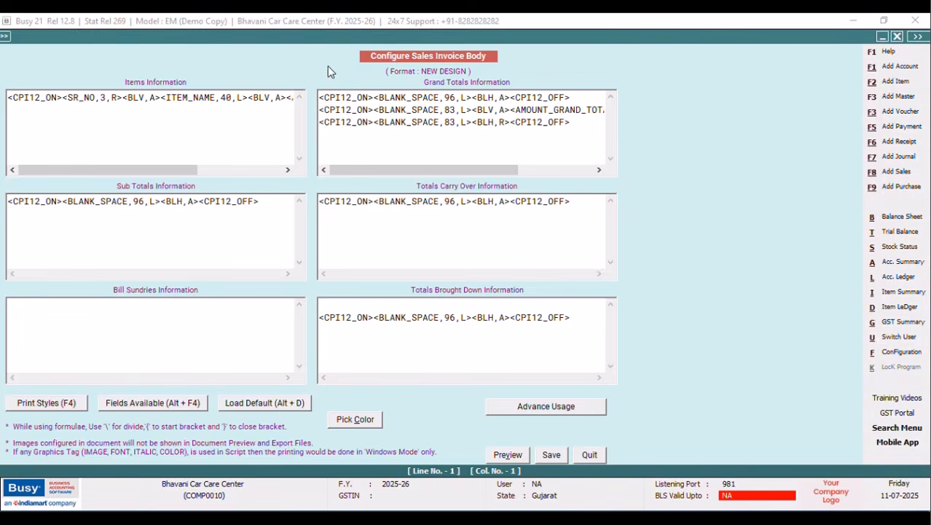
pyautogui.click(252, 97)
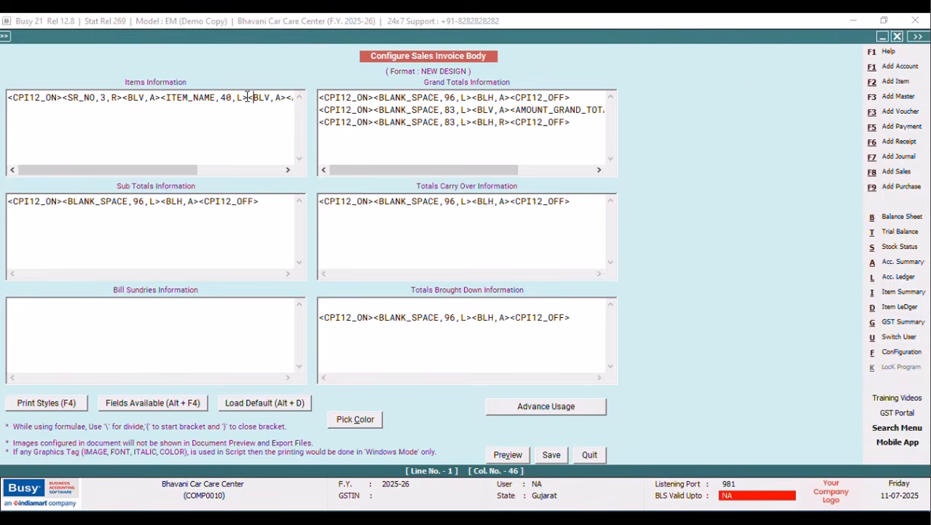
pyautogui.rightClick(247, 98)
pyautogui.click(273, 156)
# Search the field list for QUANTITY.
pyautogui.hotkey('alt', 'F4')
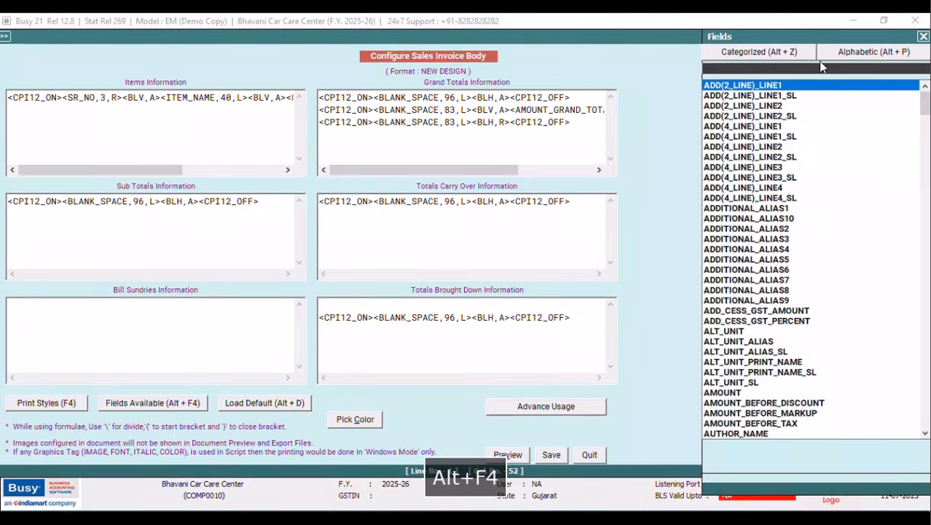
pyautogui.write('QT')
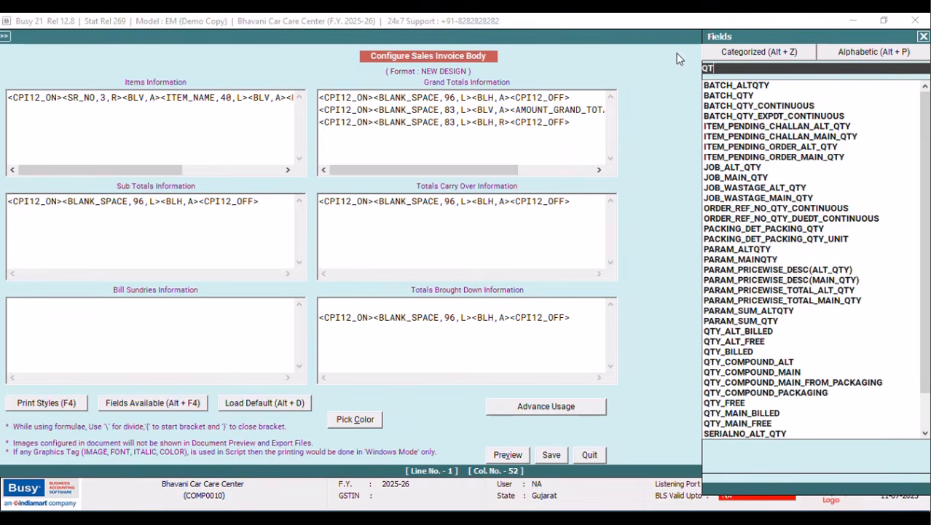
pyautogui.moveTo(726, 41); pyautogui.dragTo(618, 40)
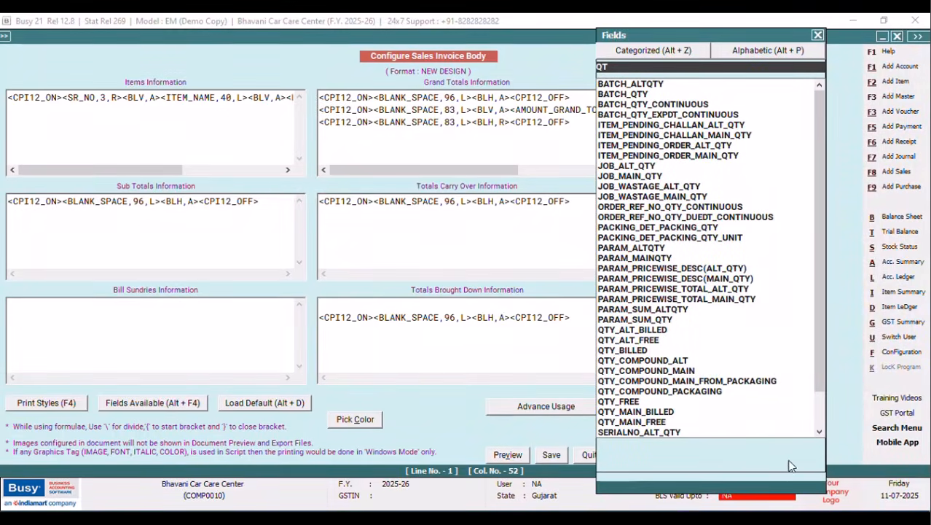
pyautogui.click(820, 432)
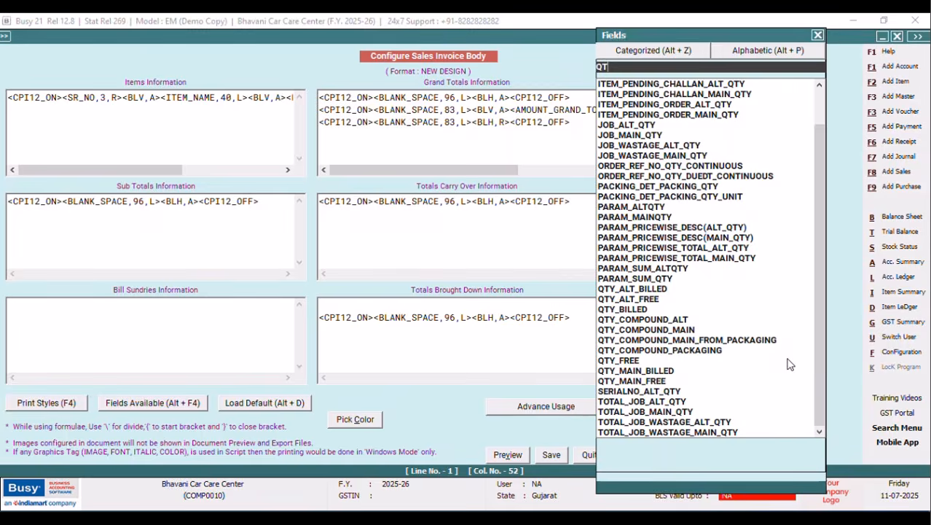
pyautogui.moveTo(816, 345); pyautogui.dragTo(800, 214)
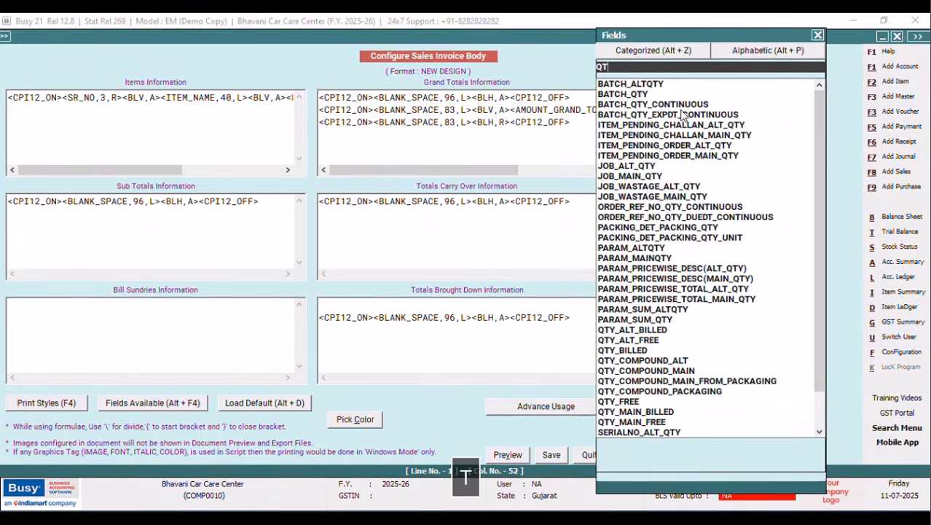
pyautogui.write('Y')
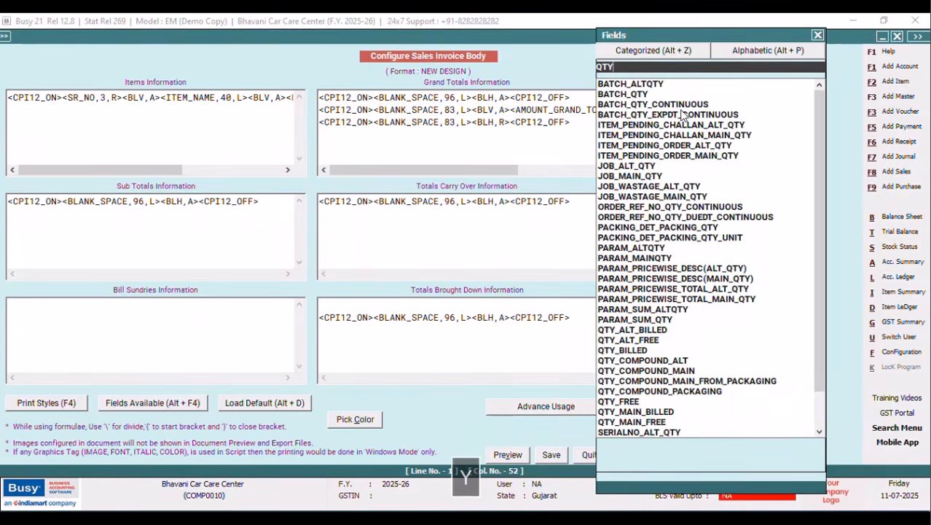
pyautogui.press('BackSpace')
pyautogui.press('BackSpace')
pyautogui.write('U')
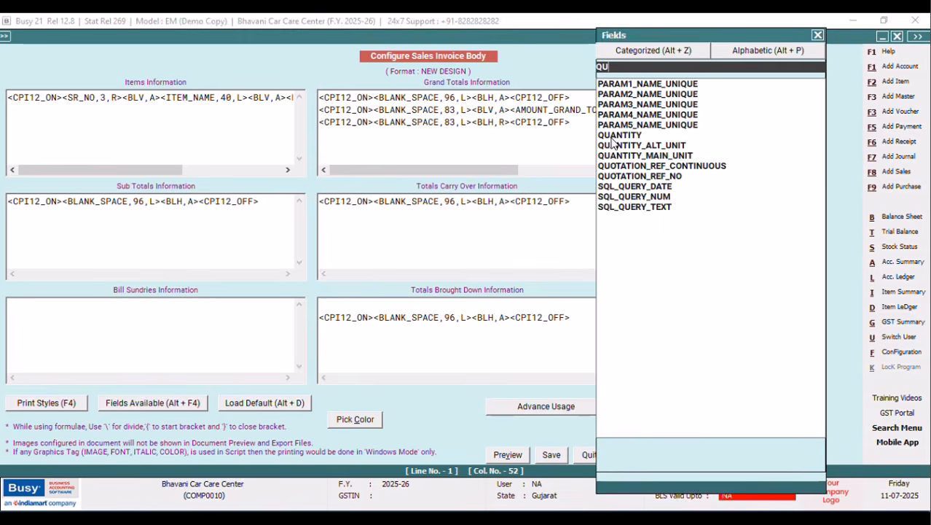
pyautogui.write('ANTITY')
# Insert QUANTITY at width 10.2 with a <BLV,A> separator after it.
pyautogui.press('Return')
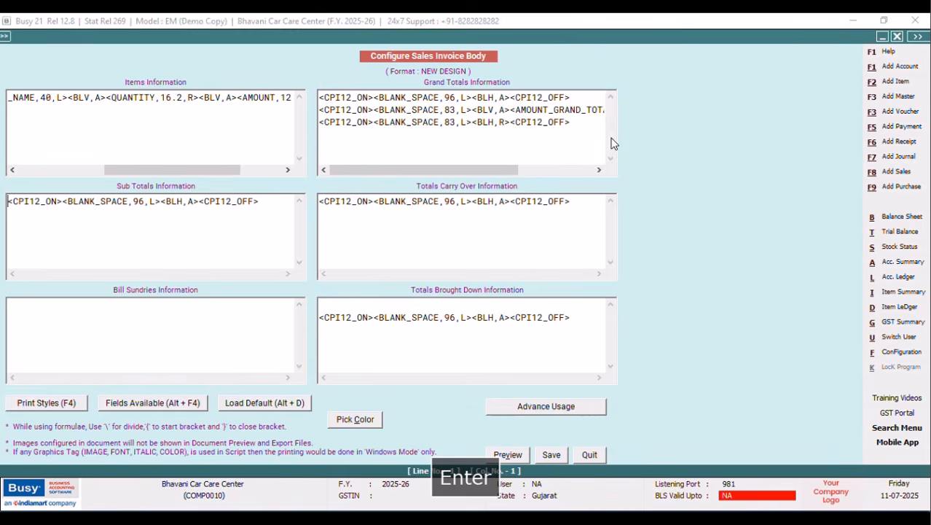
pyautogui.click(171, 97)
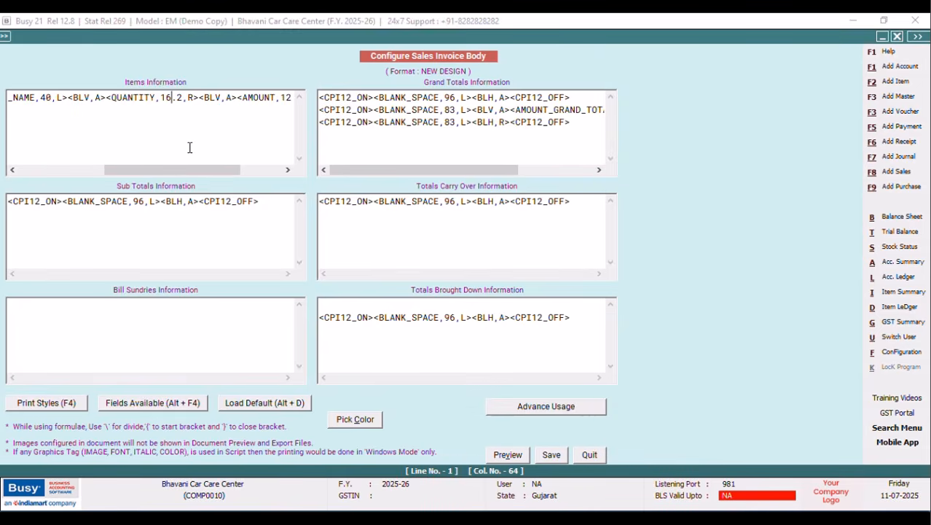
pyautogui.press('BackSpace')
pyautogui.write('0')
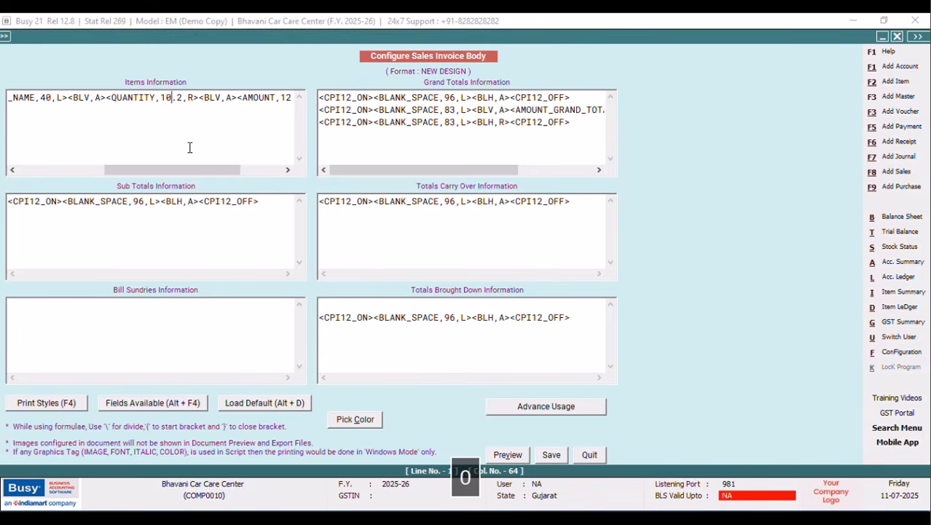
pyautogui.rightClick(200, 98)
pyautogui.click(234, 156)
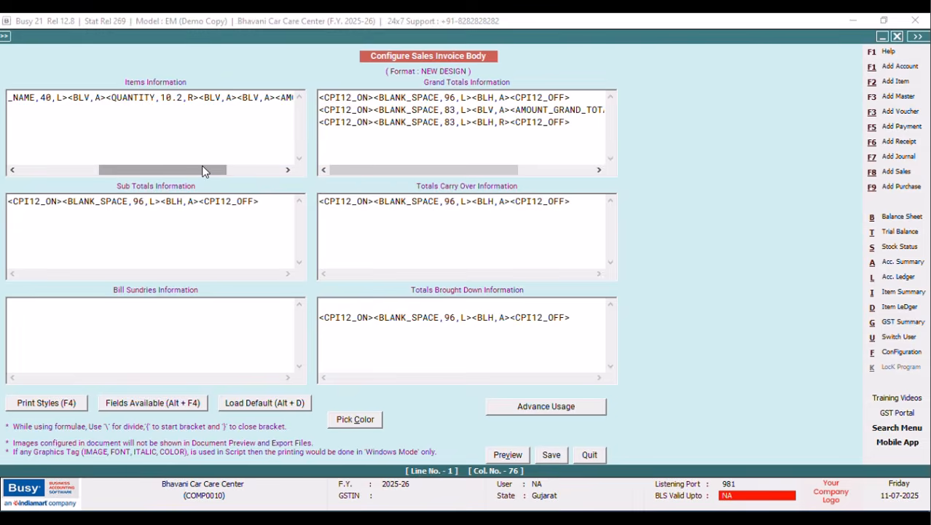
# Reposition the QUANTITY field so it follows ITEM_NAME, ahead of AMOUNT.
pyautogui.moveTo(203, 170); pyautogui.dragTo(121, 171)
pyautogui.click(162, 97)
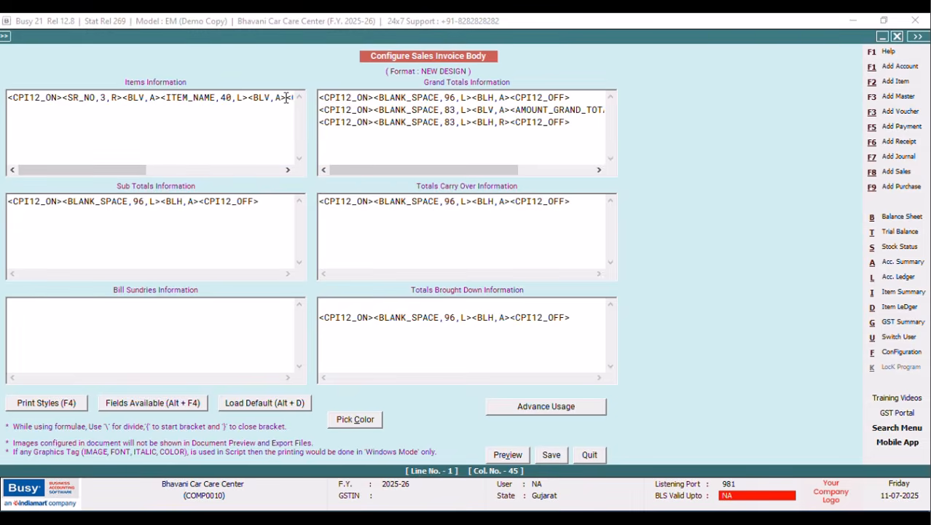
pyautogui.click(288, 170)
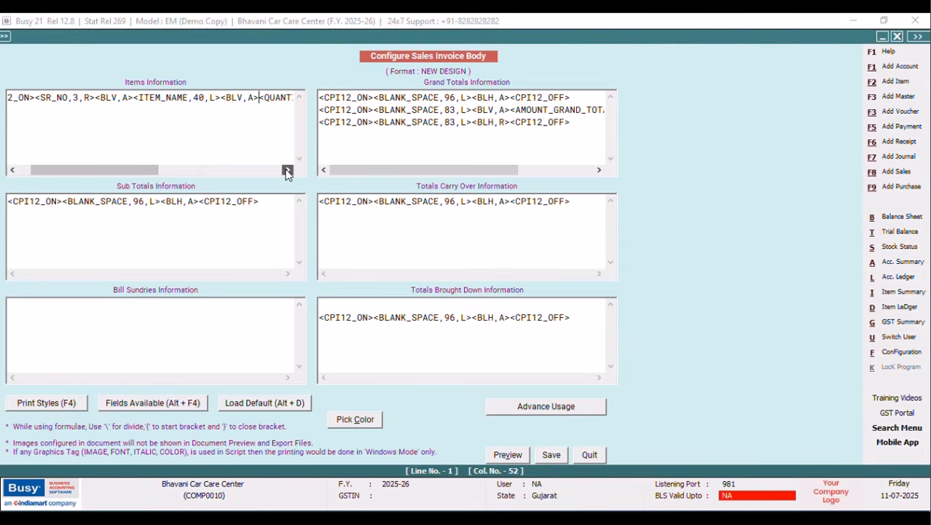
pyautogui.click(264, 99)
pyautogui.click(287, 172)
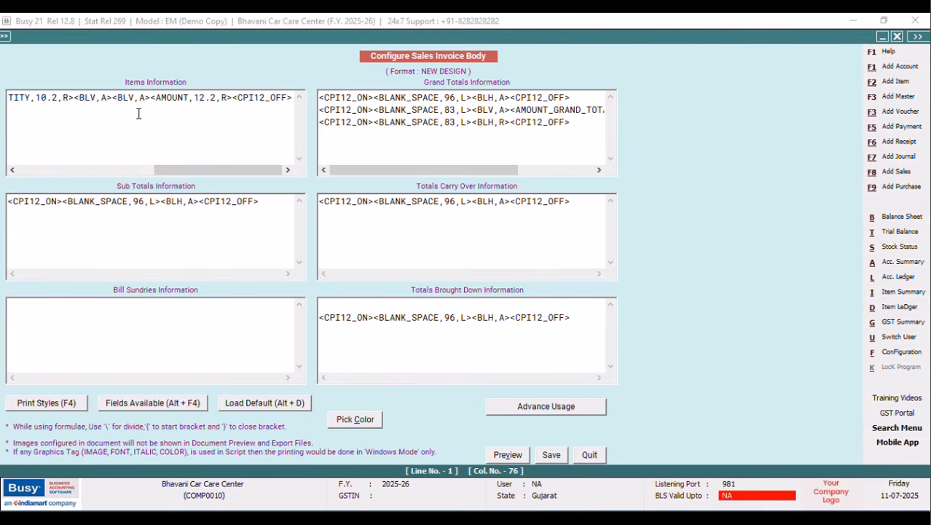
# Insert the PRICE field at width 12.2 into the item row.
pyautogui.hotkey('alt', 'F4')
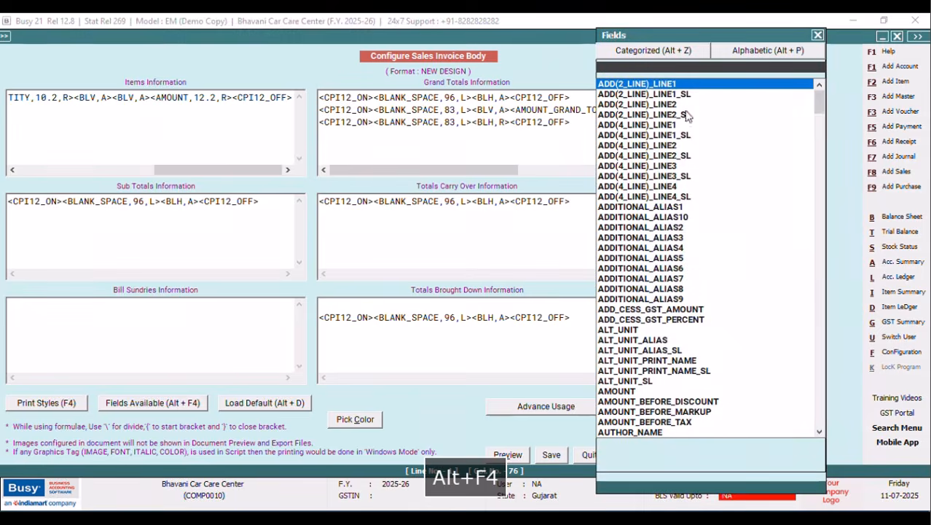
pyautogui.click(735, 52)
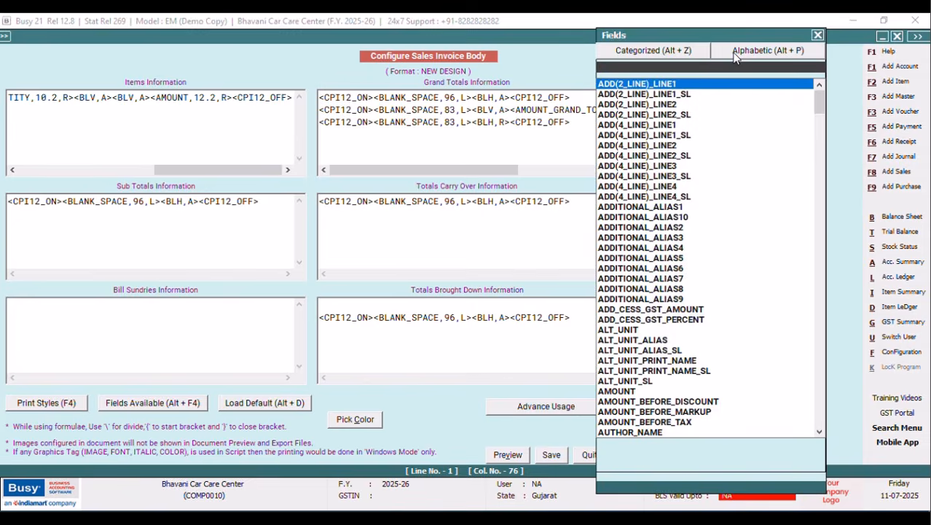
pyautogui.write('PRICE')
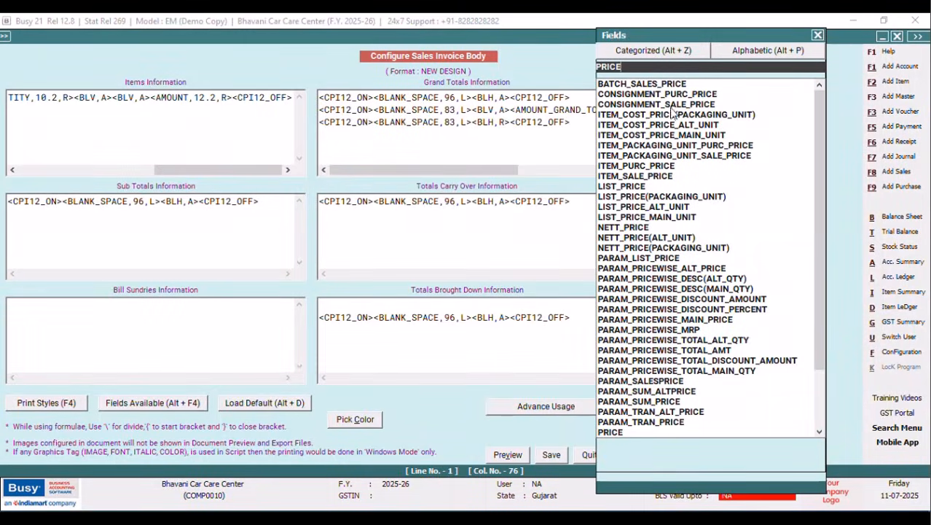
pyautogui.click(611, 433)
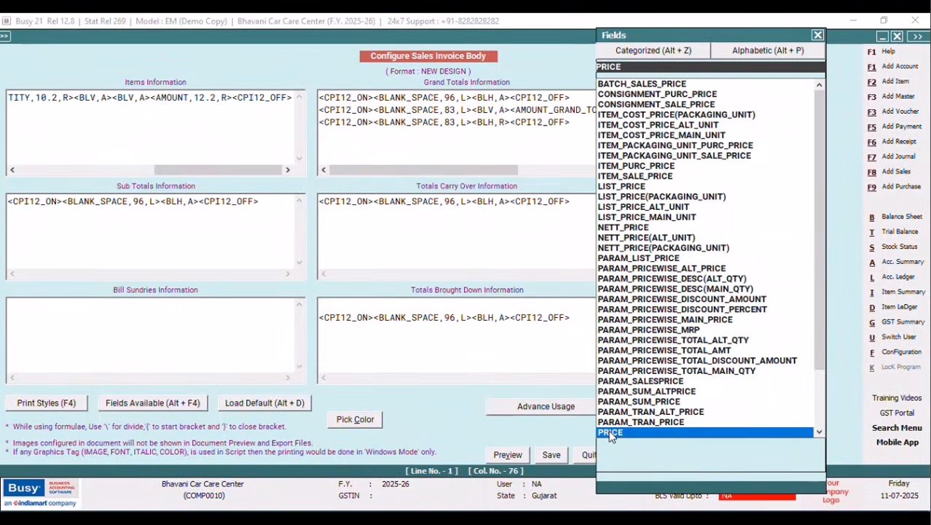
pyautogui.press('Return')
pyautogui.click(176, 101)
pyautogui.press('BackSpace')
pyautogui.write('2.2,R><')
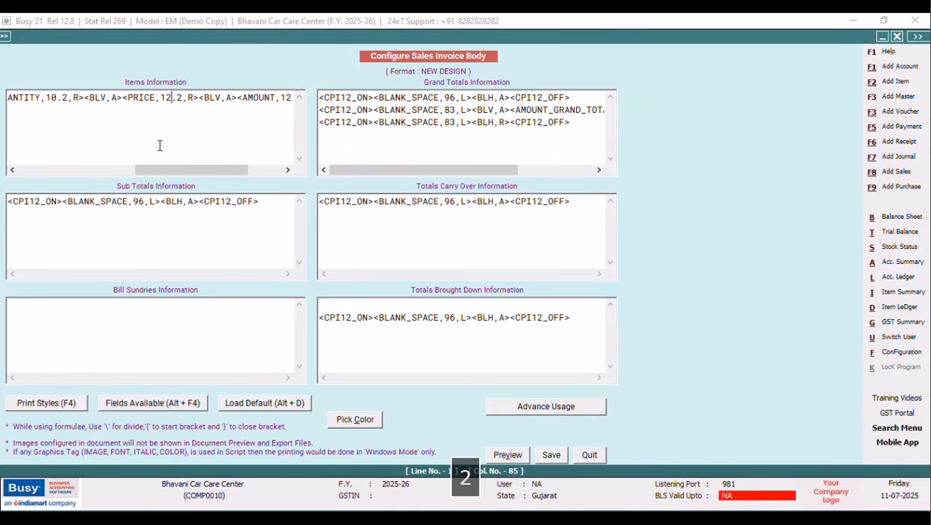
pyautogui.moveTo(189, 173)
pyautogui.mouseDown()
pyautogui.moveTo(207, 172)
pyautogui.moveTo(187, 173)
pyautogui.mouseUp()
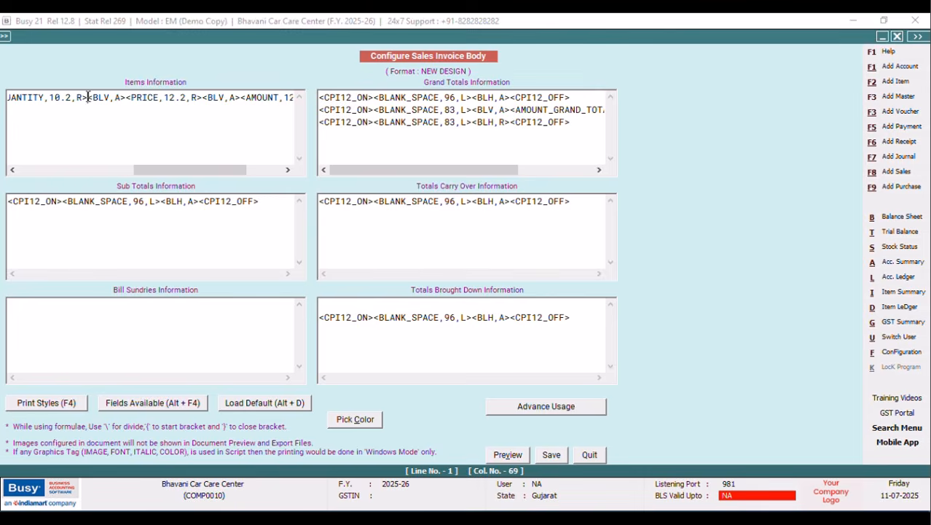
pyautogui.moveTo(151, 177); pyautogui.dragTo(114, 177)
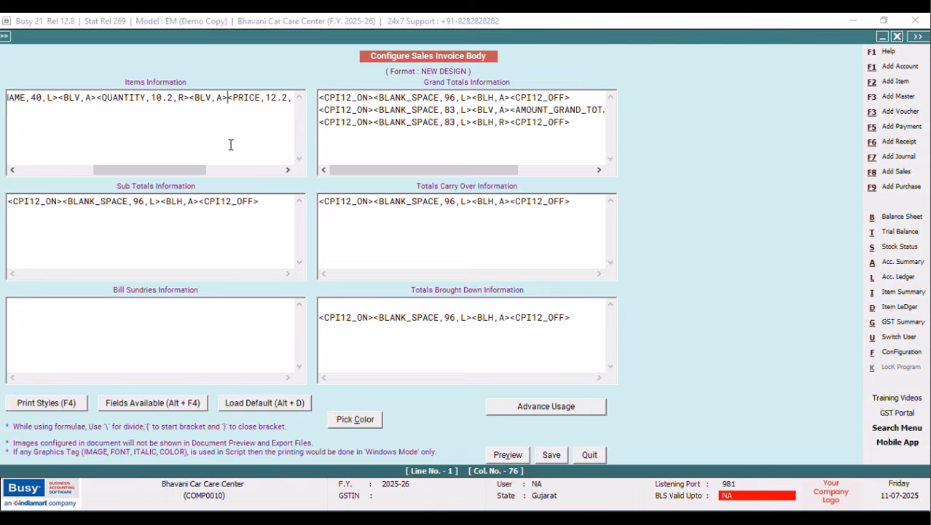
# Insert the UNIT field (width 10) followed by a <BLV,A> separator.
pyautogui.hotkey('alt', 'F4')
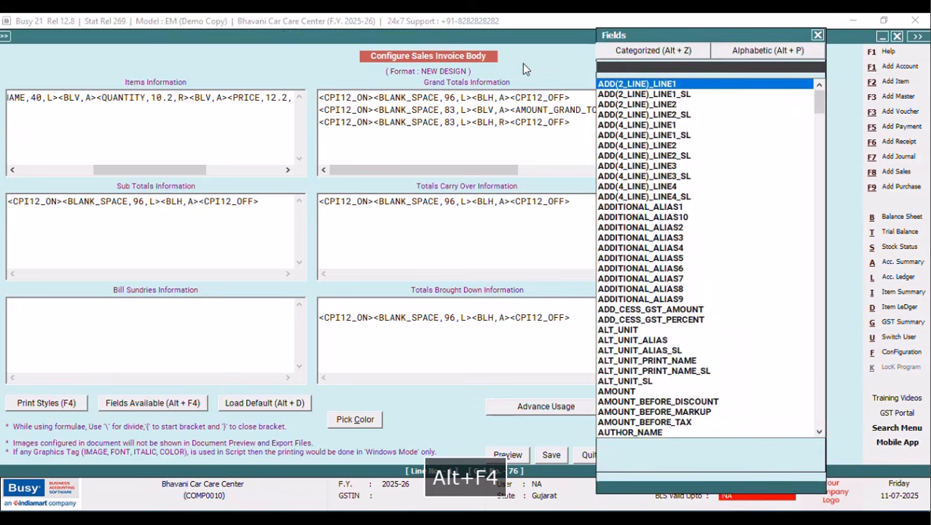
pyautogui.write('UNIT')
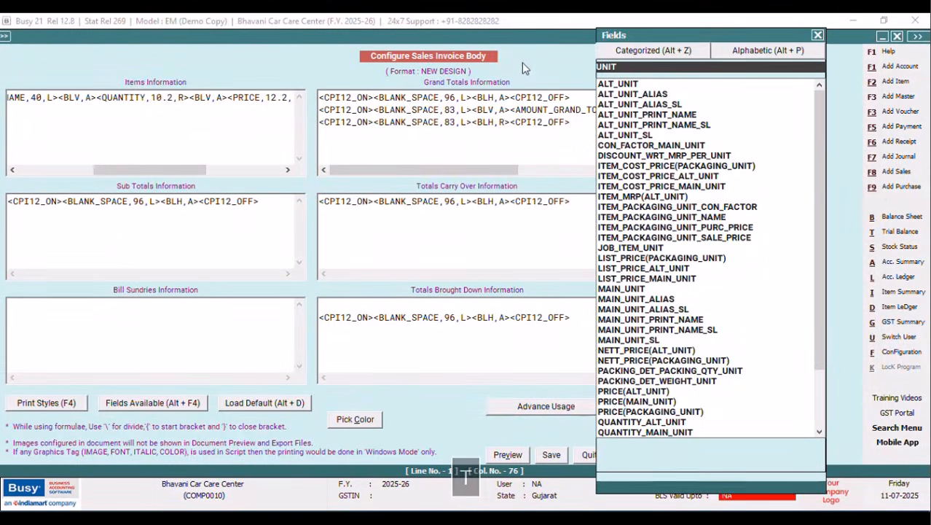
pyautogui.moveTo(814, 128); pyautogui.dragTo(818, 259)
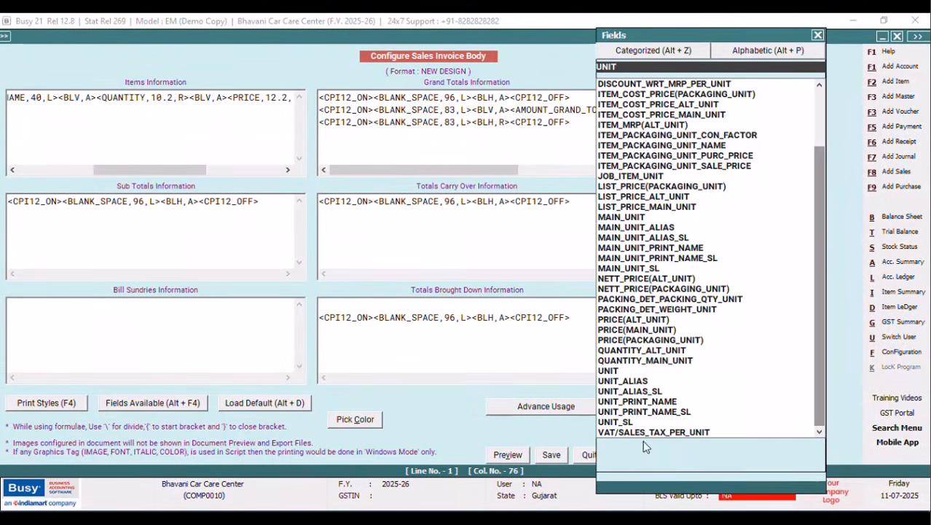
pyautogui.click(608, 373)
pyautogui.press('Return')
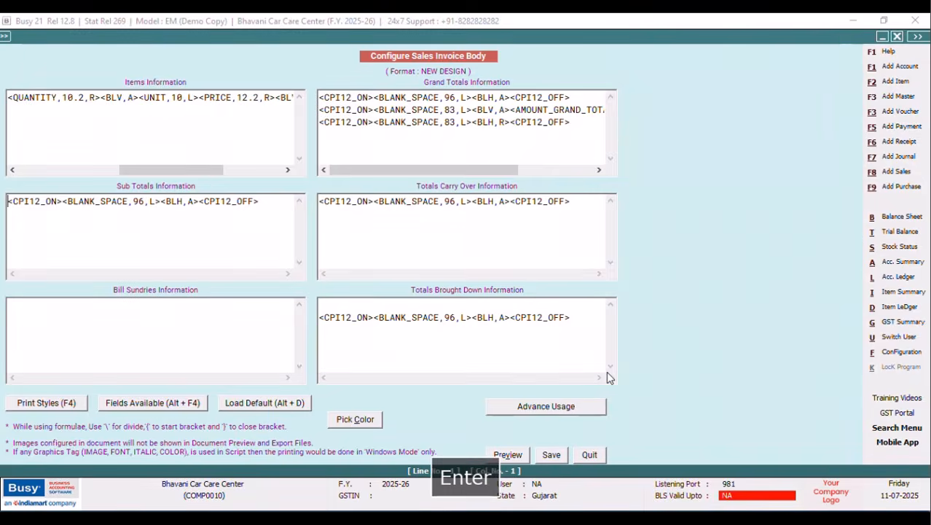
pyautogui.click(198, 97)
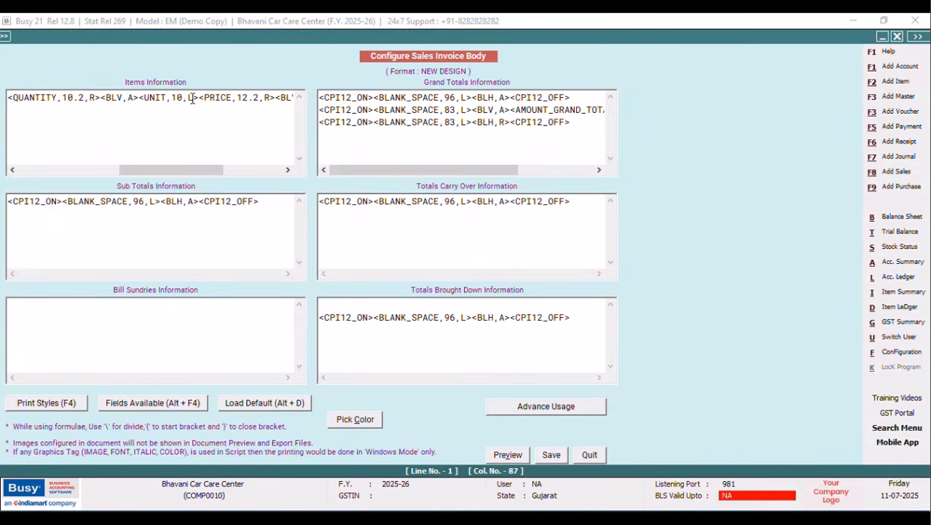
pyautogui.rightClick(200, 97)
pyautogui.click(233, 156)
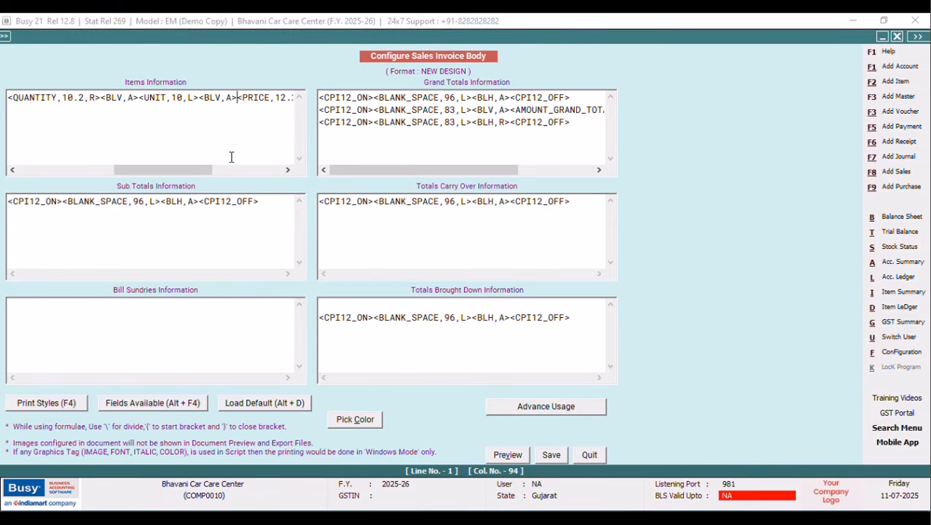
# Rearrange the UNIT and PRICE fields into place before AMOUNT in the item row.
pyautogui.moveTo(195, 173); pyautogui.dragTo(67, 174)
pyautogui.click(166, 99)
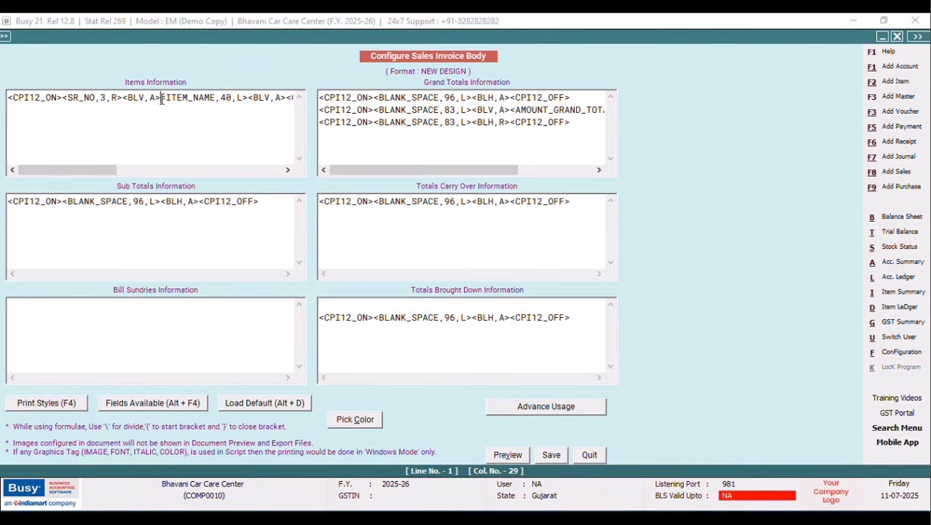
pyautogui.click(288, 172)
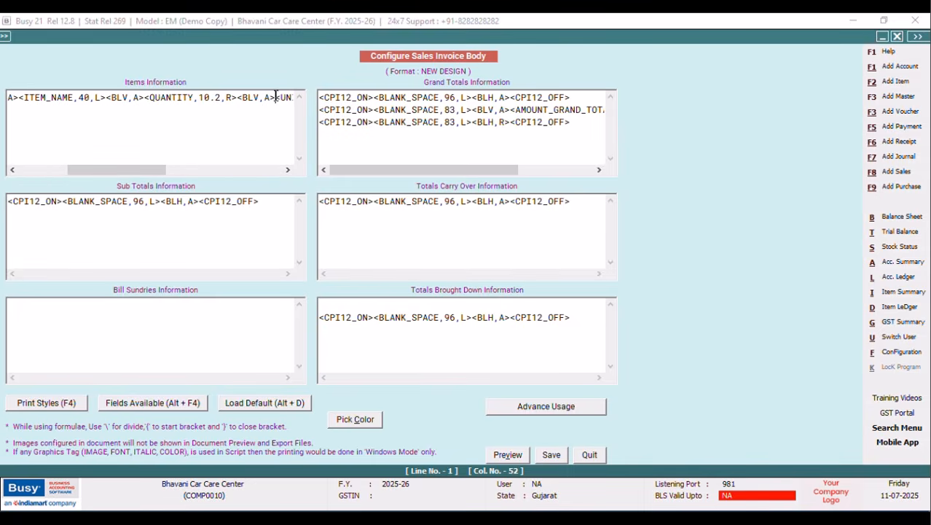
pyautogui.click(287, 170)
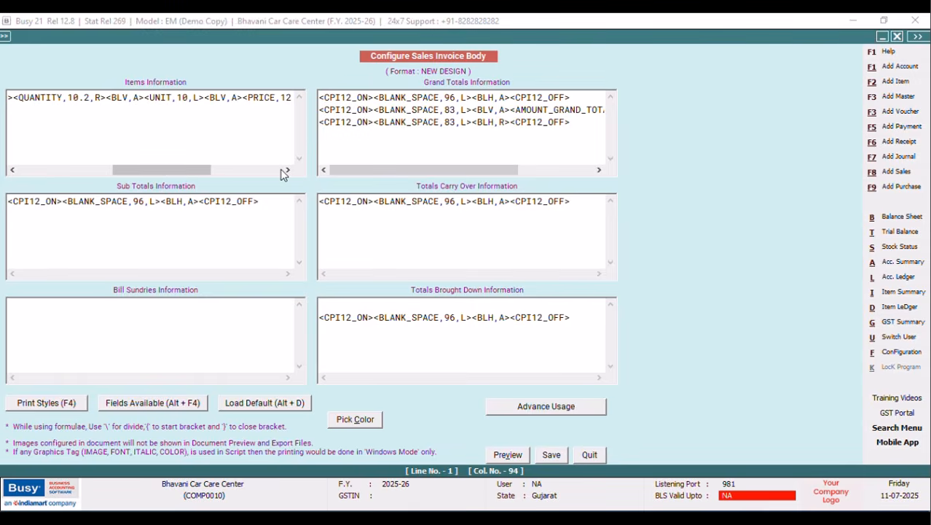
pyautogui.click(288, 171)
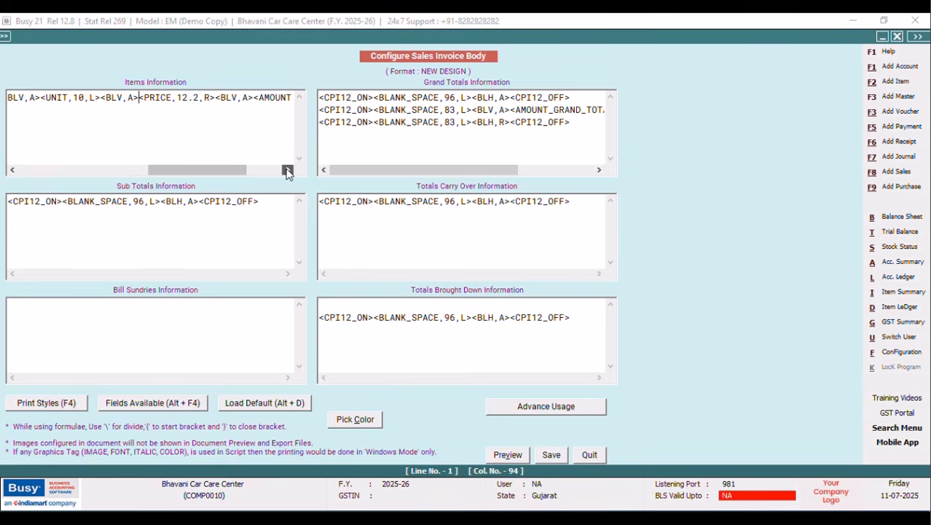
pyautogui.click(253, 97)
pyautogui.click(288, 171)
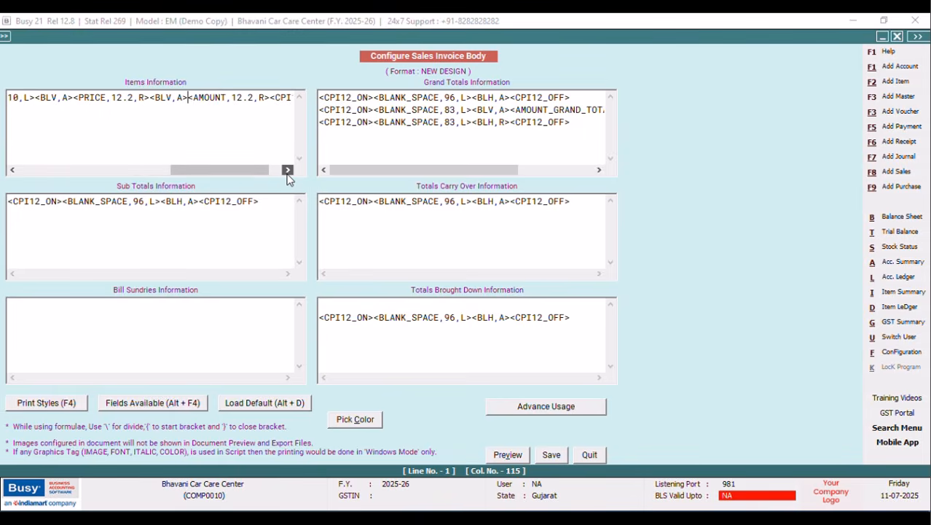
pyautogui.moveTo(272, 176); pyautogui.dragTo(117, 170)
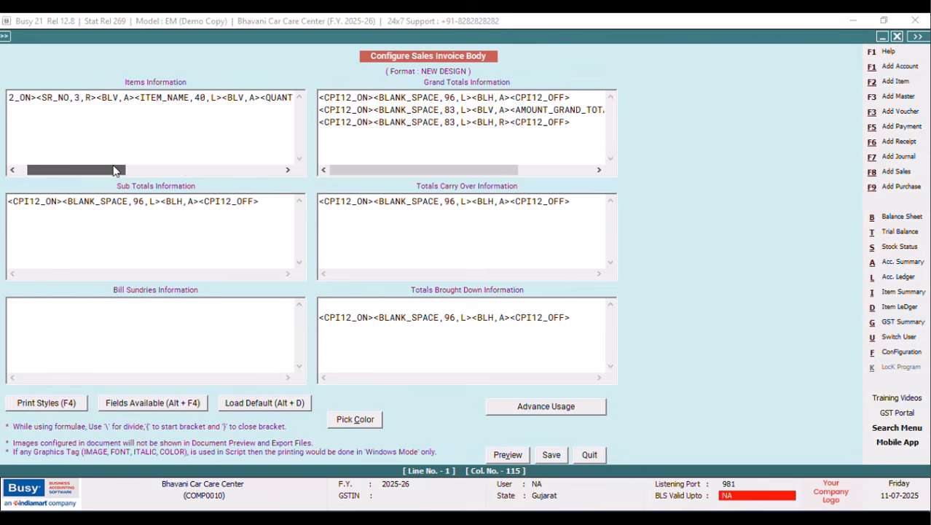
# Change the ITEM_NAME width to 44 and save the body layout.
pyautogui.click(208, 97)
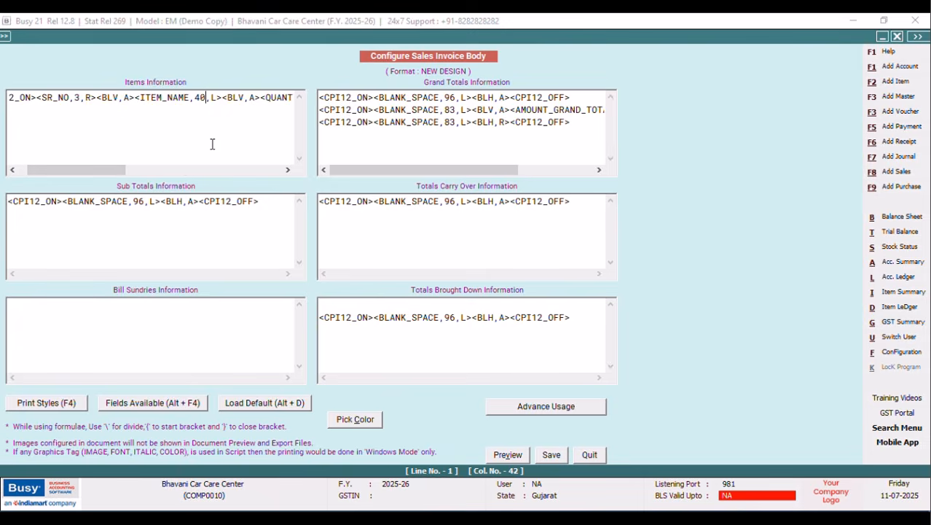
pyautogui.press('BackSpace')
pyautogui.write('4')
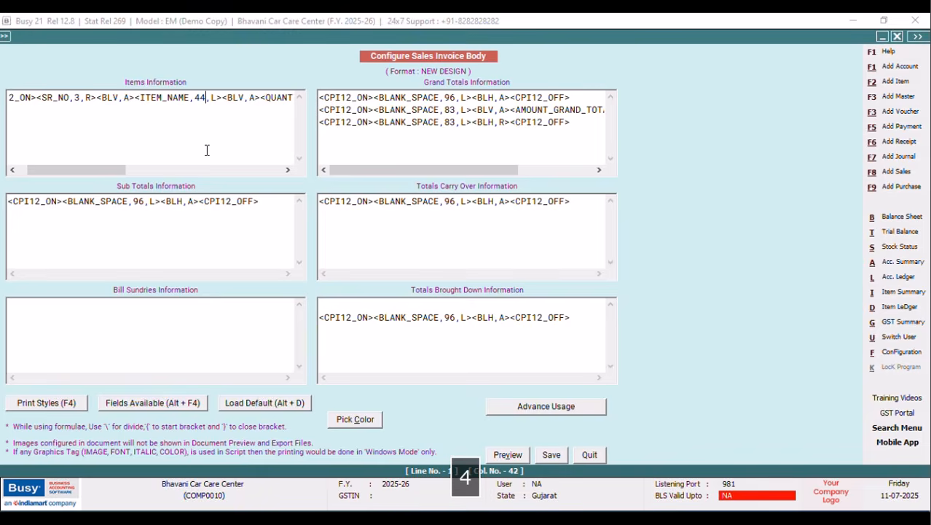
pyautogui.click(552, 454)
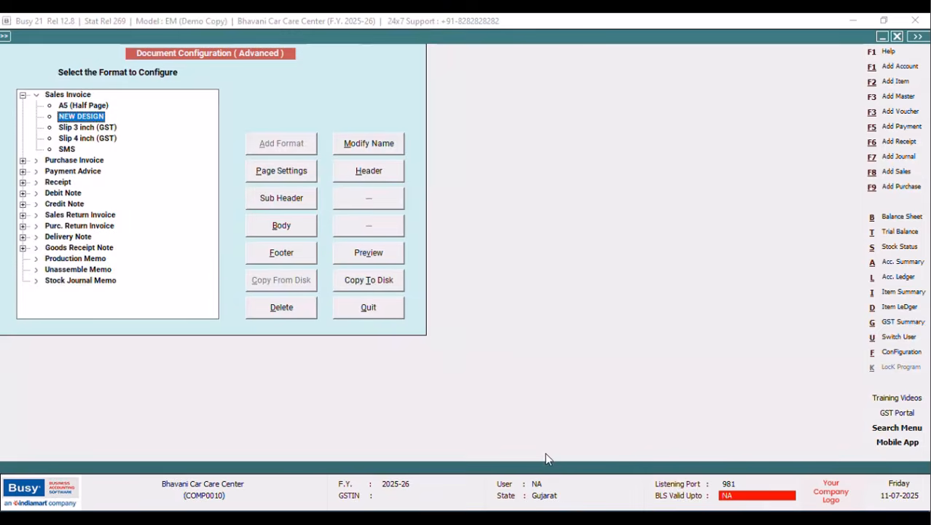
# Preview the sales invoice in NEW DESIGN format, review its 13 item rows and total, then close it.
pyautogui.click(376, 314)
pyautogui.click(120, 212)
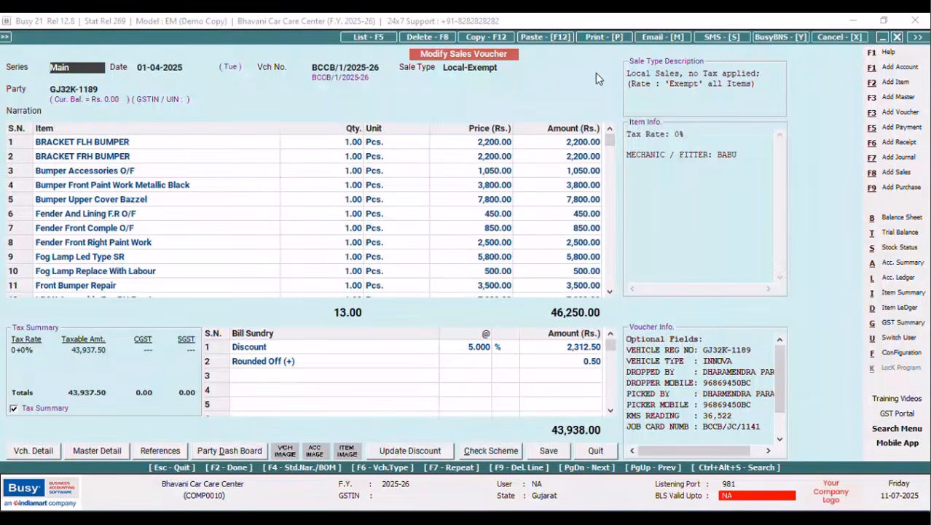
pyautogui.click(583, 40)
pyautogui.click(446, 275)
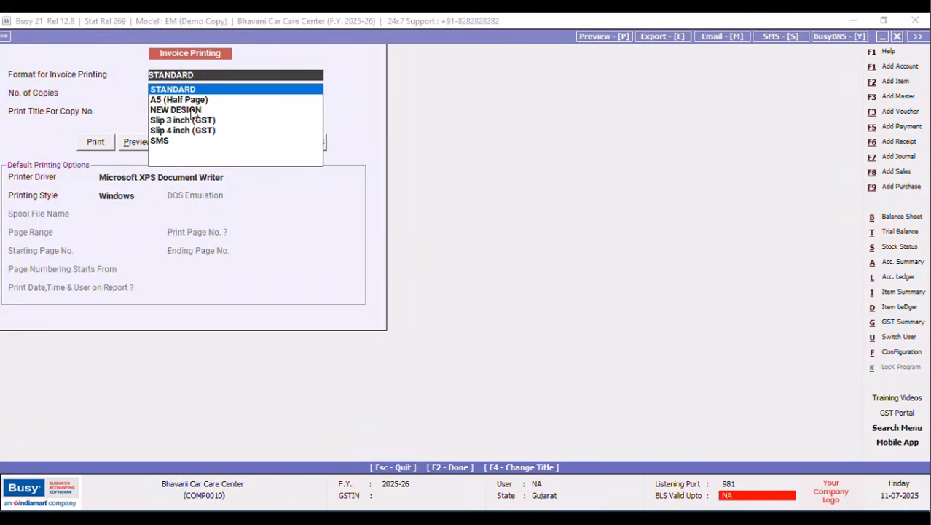
pyautogui.click(191, 110)
pyautogui.click(140, 146)
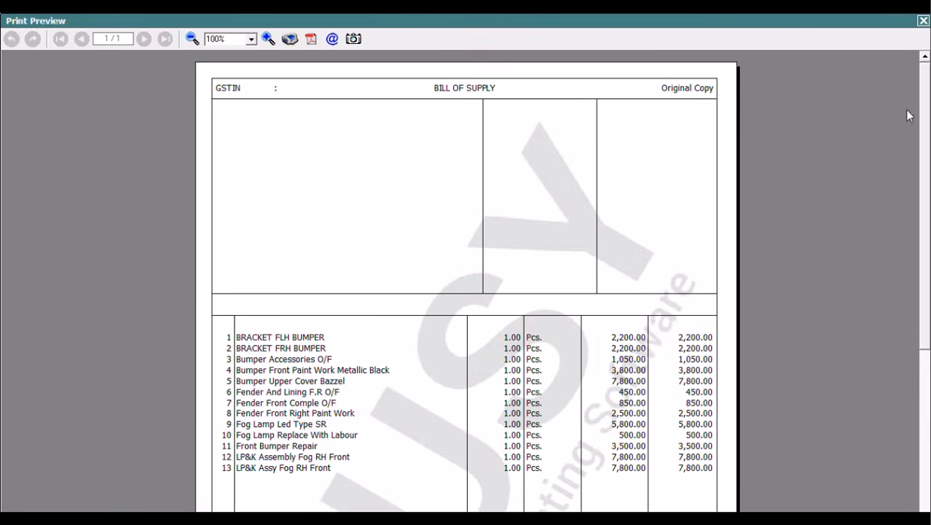
pyautogui.moveTo(926, 87); pyautogui.dragTo(908, 113)
pyautogui.scroll(-1, 901, 156)
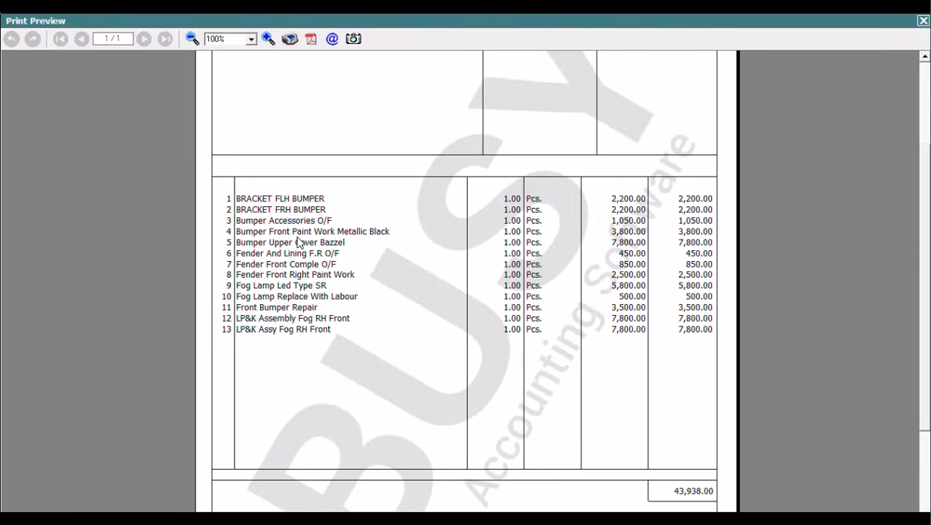
pyautogui.click(922, 22)
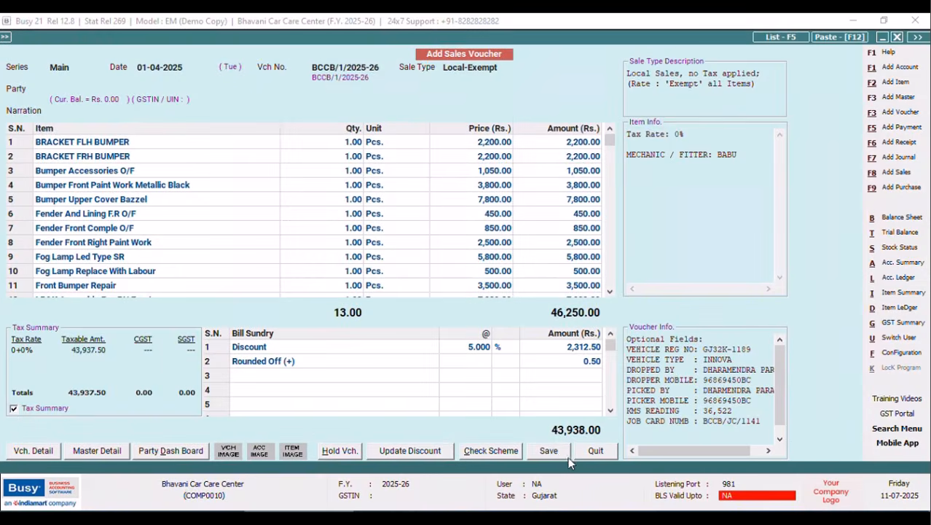
# Set the voucher party to the first 'G' match and retry saving, hitting the invalid unit error.
pyautogui.click(552, 453)
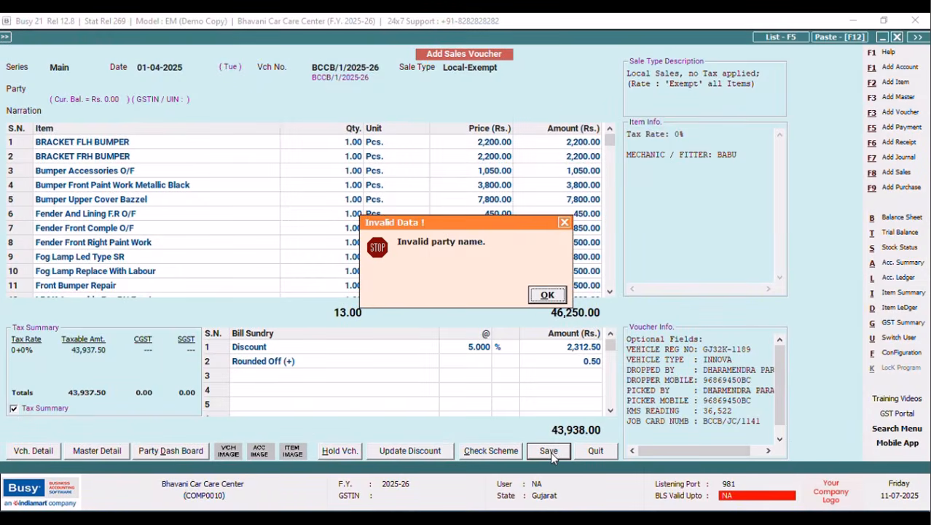
pyautogui.click(535, 298)
pyautogui.write('G')
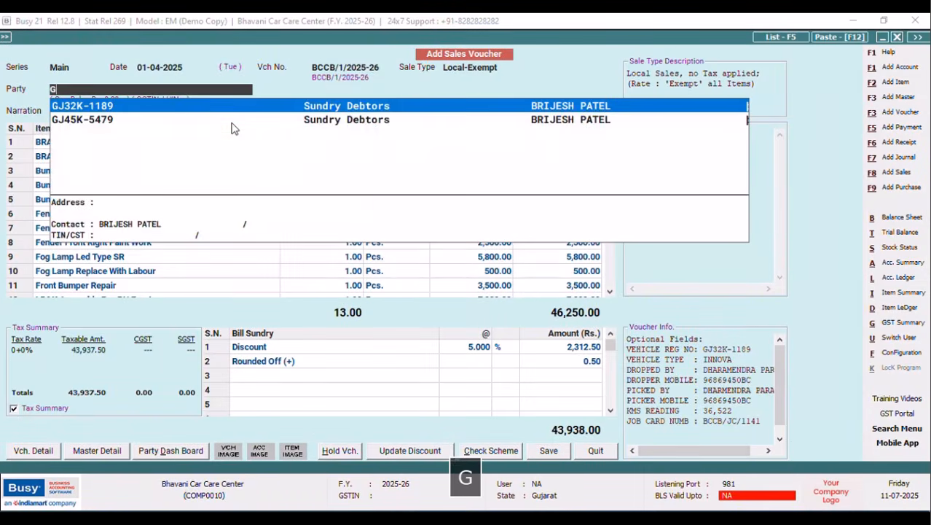
pyautogui.press('Return')
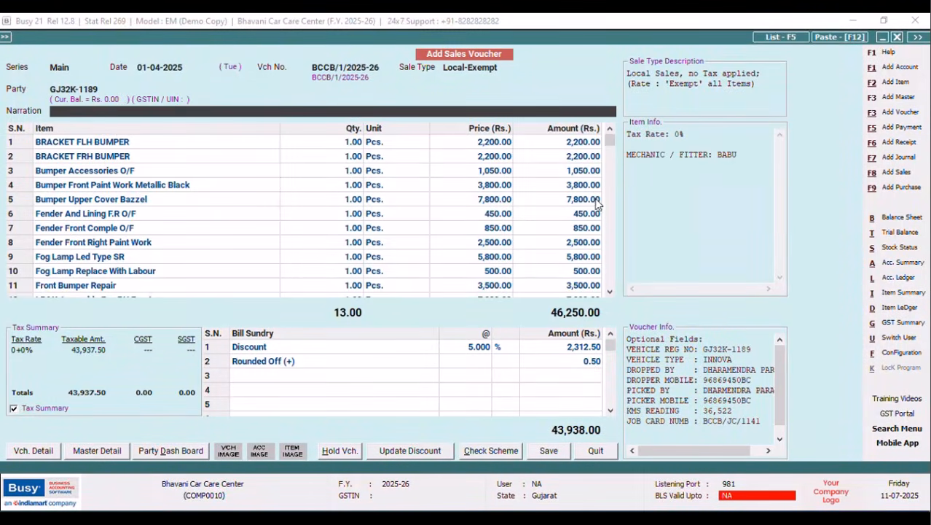
pyautogui.click(545, 455)
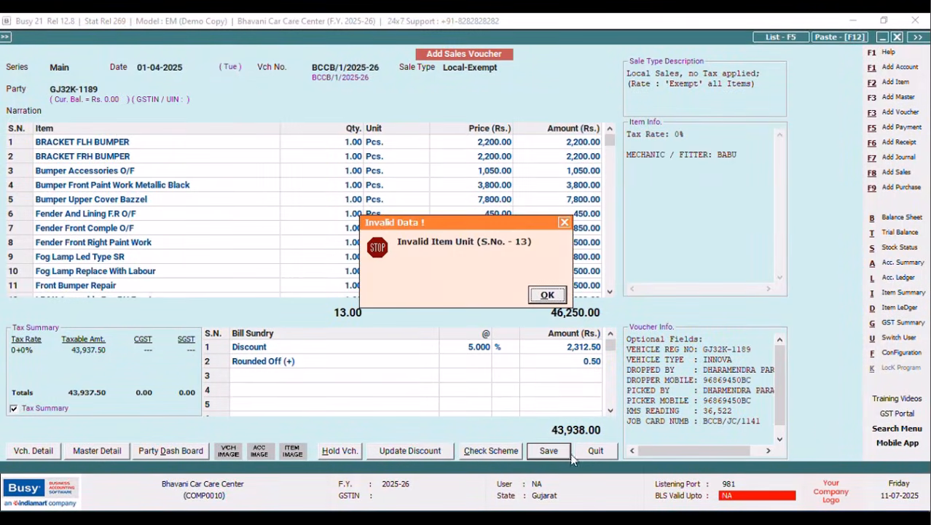
pyautogui.click(546, 295)
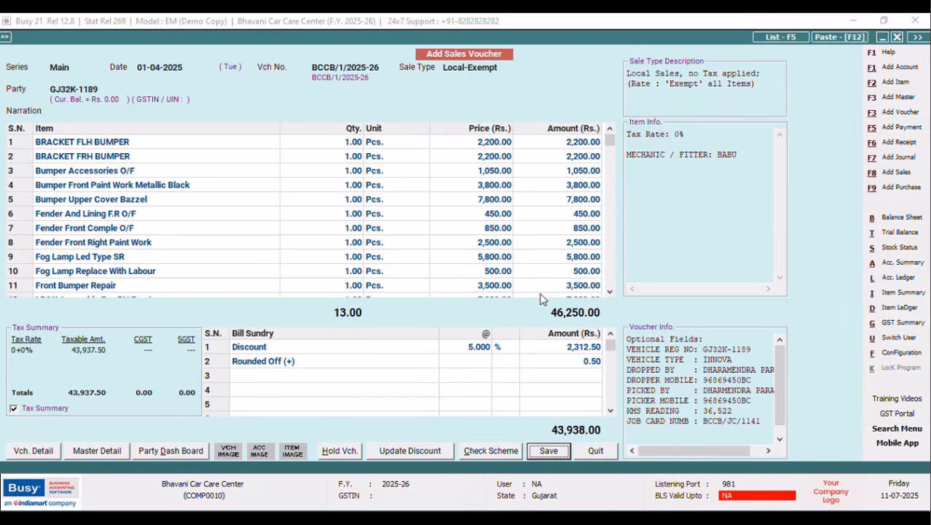
pyautogui.click(550, 455)
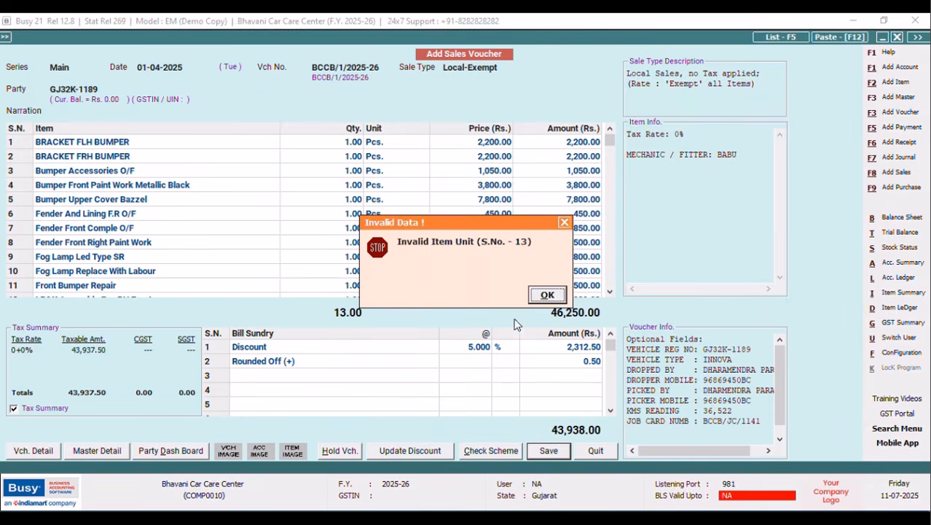
pyautogui.click(546, 295)
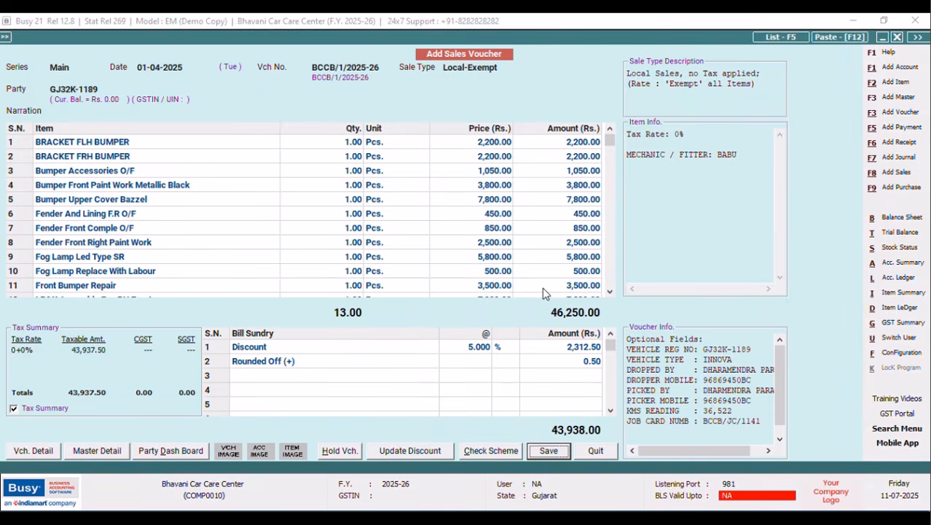
# Inspect row 13's item LP&K Assy Fog RH Front and its item details and unit.
pyautogui.click(609, 292)
pyautogui.click(610, 292)
pyautogui.click(610, 291)
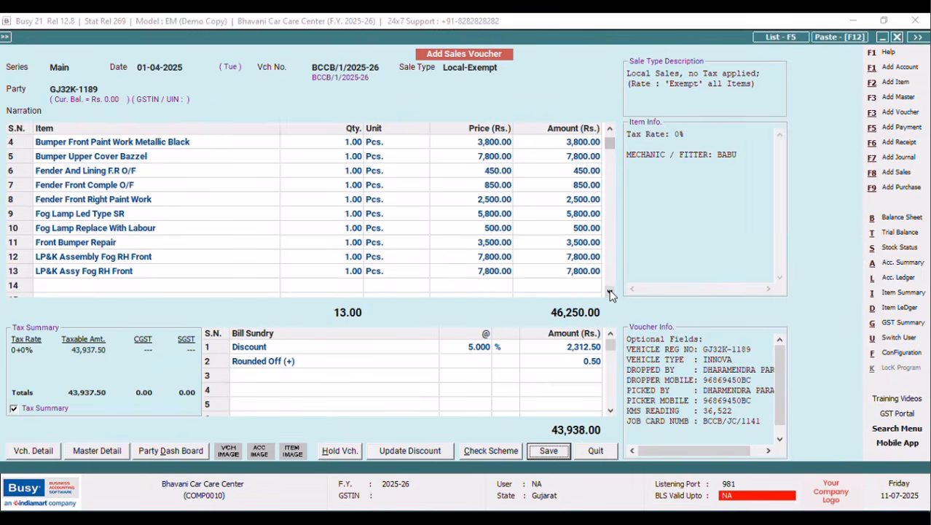
pyautogui.click(115, 275)
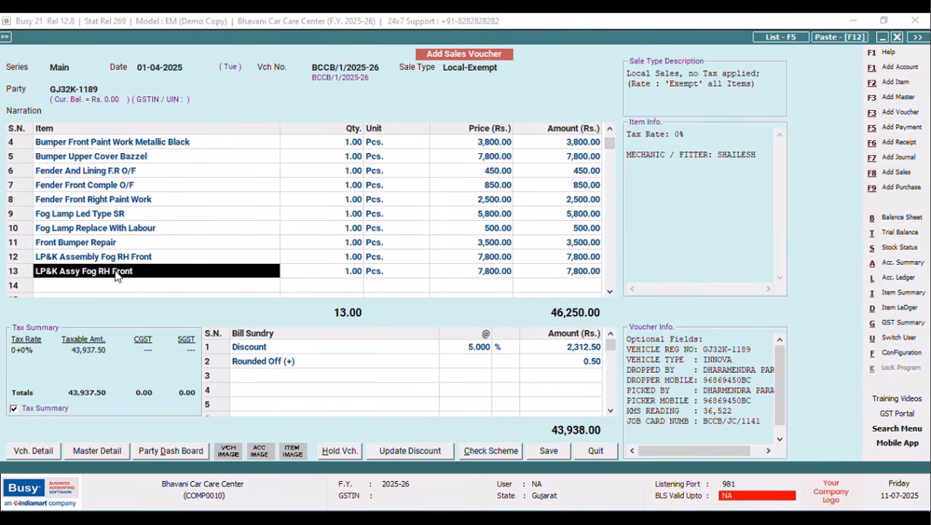
pyautogui.press('Return')
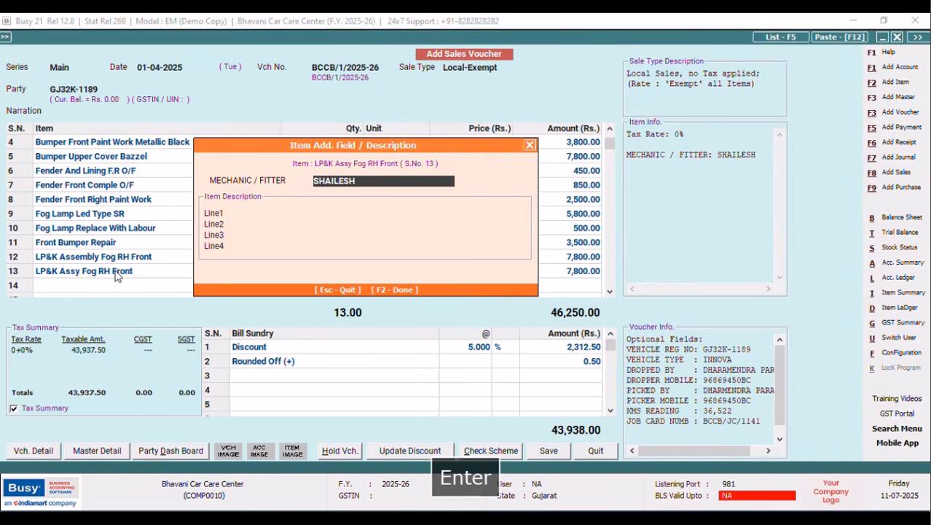
pyautogui.press('F2')
pyautogui.press('Return')
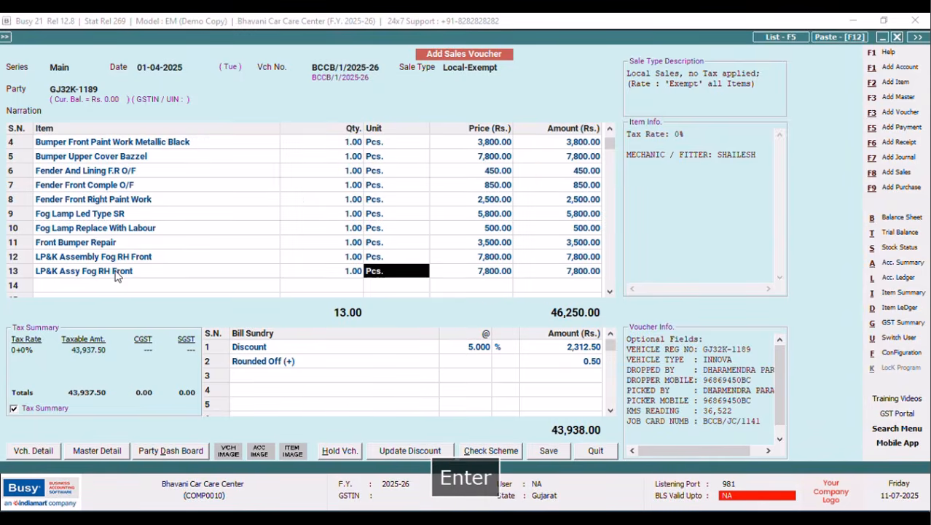
pyautogui.click(110, 272)
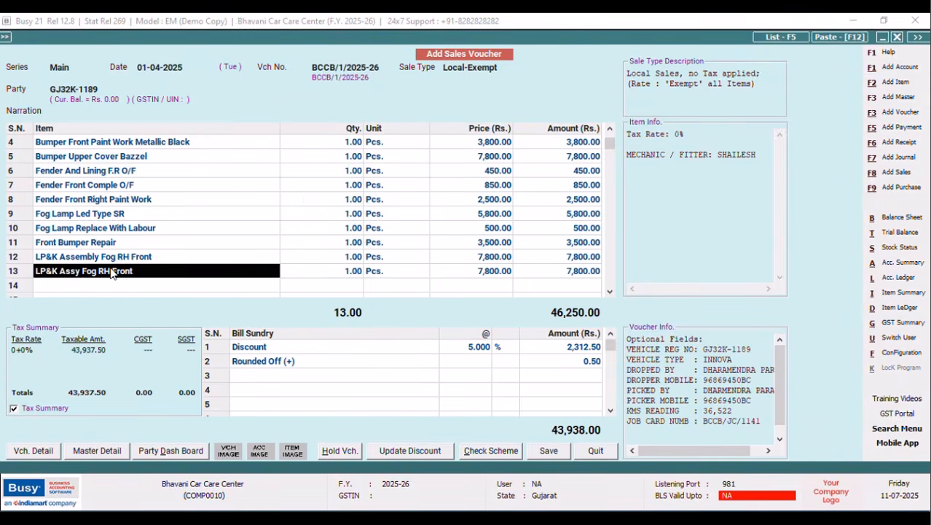
# Save again, dismiss the unit error, and open row 13's item master with Alt+M.
pyautogui.click(548, 452)
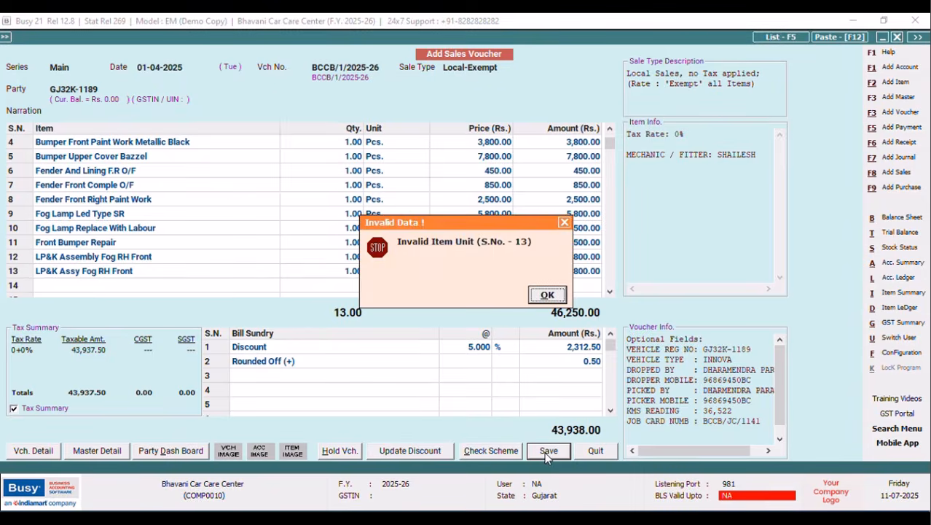
pyautogui.click(546, 295)
pyautogui.click(153, 272)
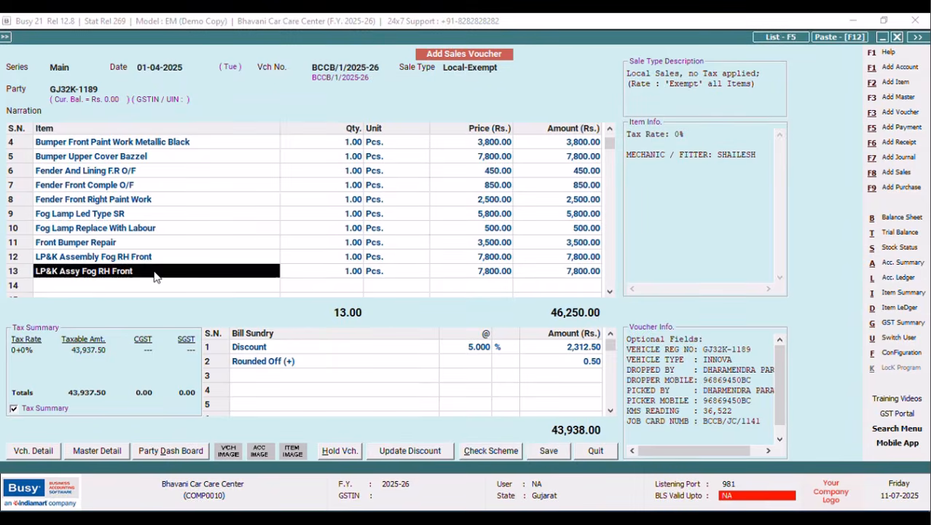
pyautogui.hotkey('alt', 'm')
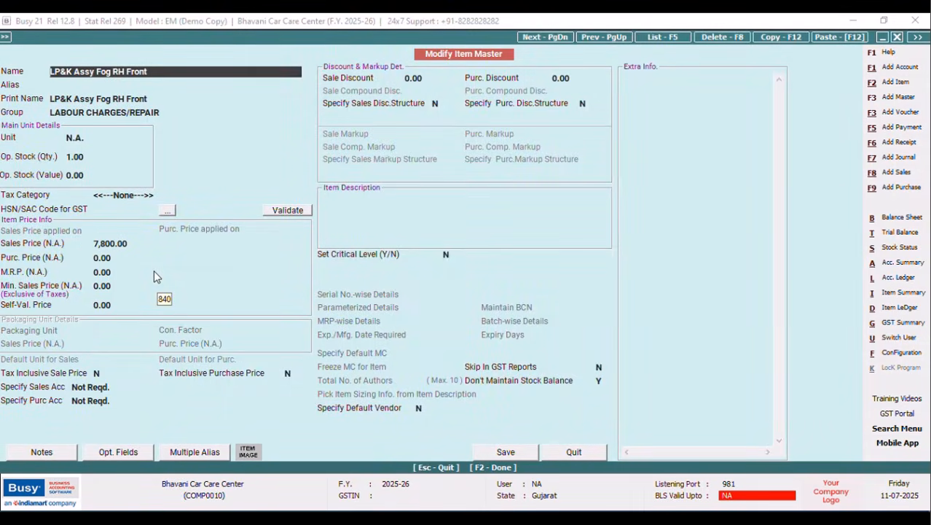
# Save the LP&K Assy Fog RH Front item master without an HSN/SAC code.
pyautogui.press('Tab')
pyautogui.press('Return')
pyautogui.press('Return')
pyautogui.press('Return')
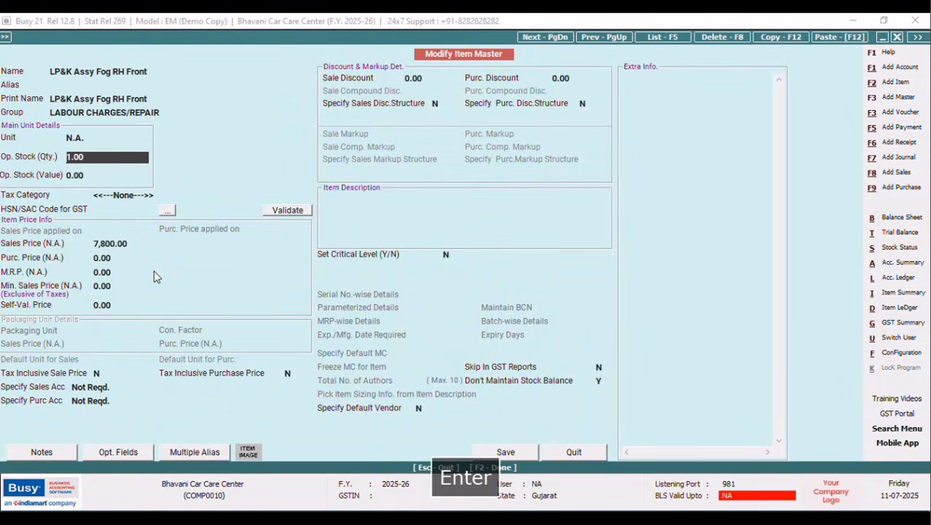
pyautogui.click(505, 452)
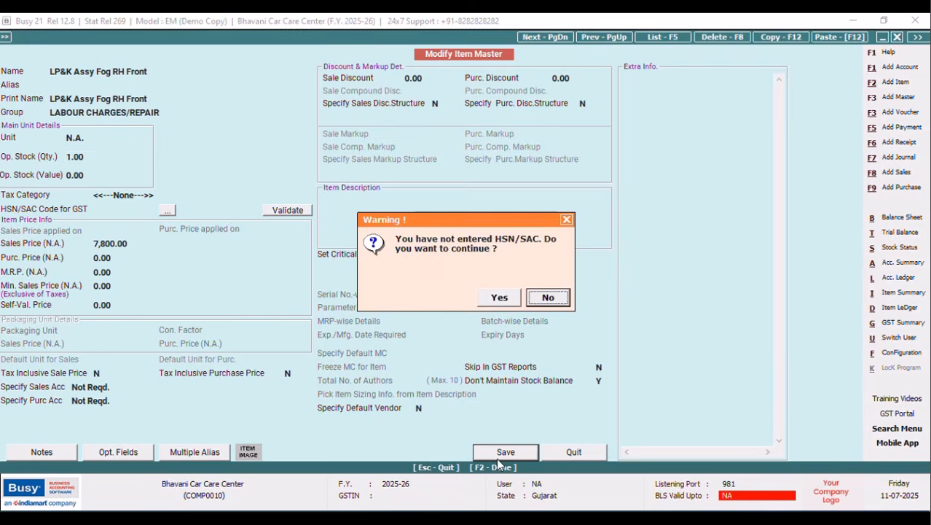
pyautogui.click(500, 297)
pyautogui.click(540, 299)
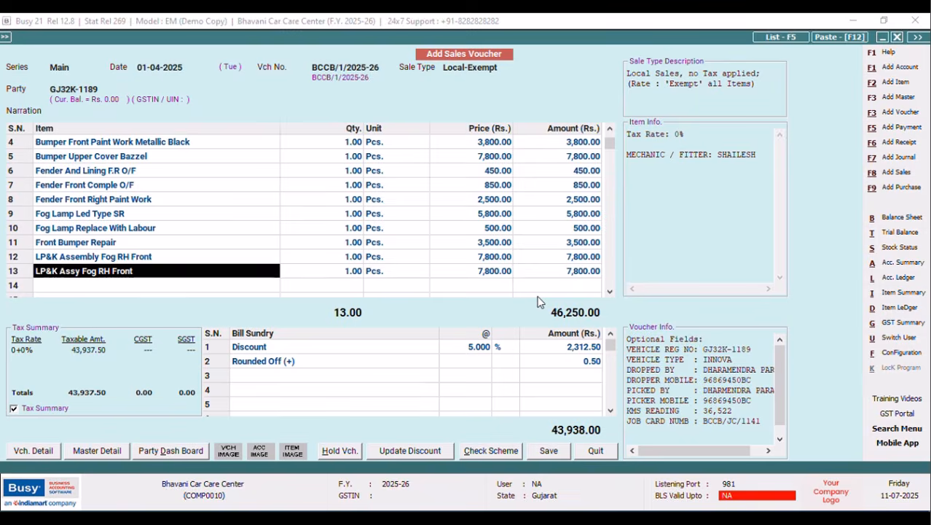
# Delete row 13 with F9 and retry saving, which now flags row 12's unit.
pyautogui.press('F9')
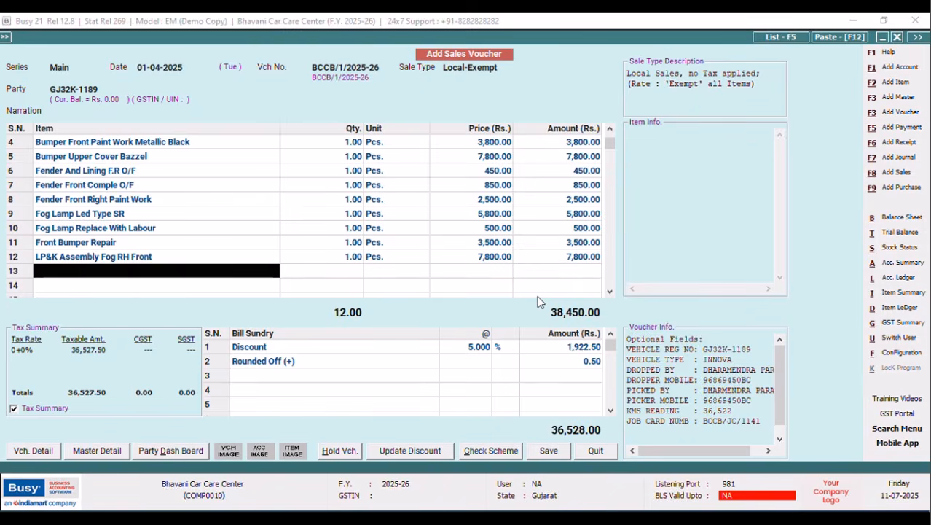
pyautogui.press('l')
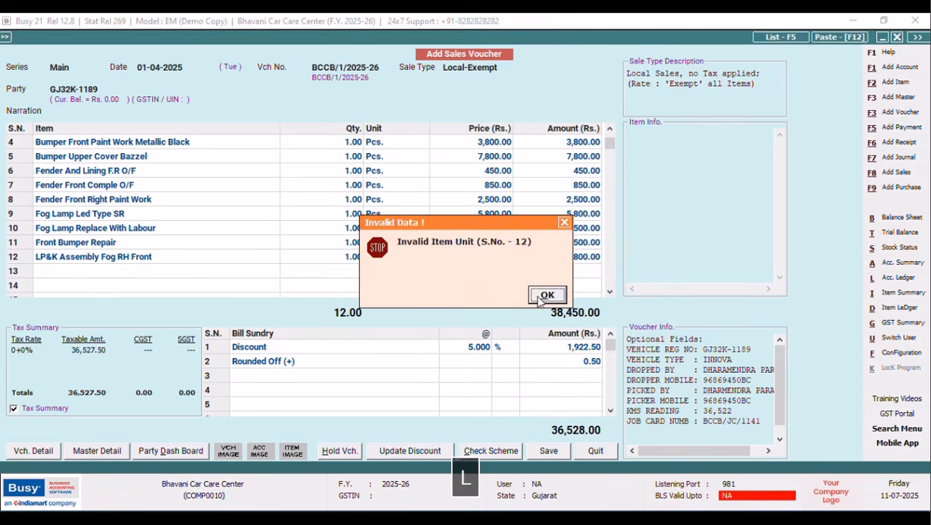
pyautogui.click(543, 295)
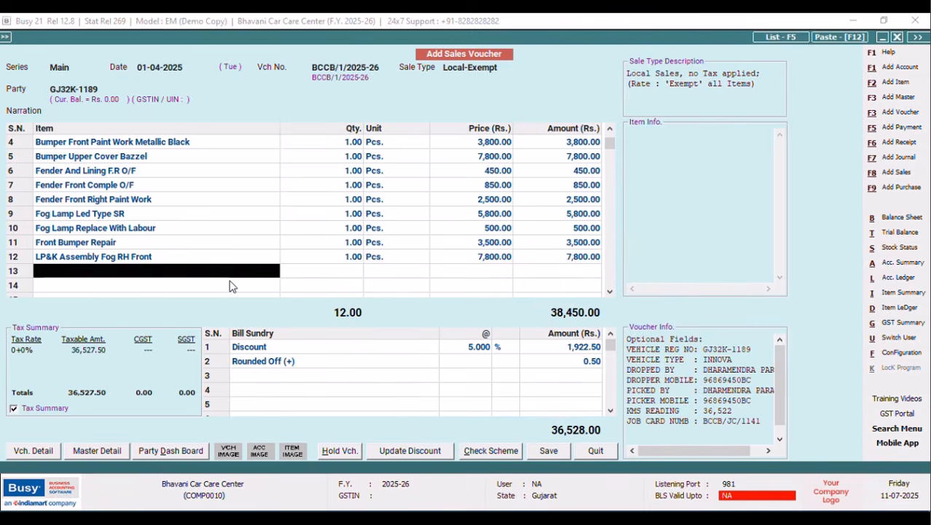
pyautogui.press('l')
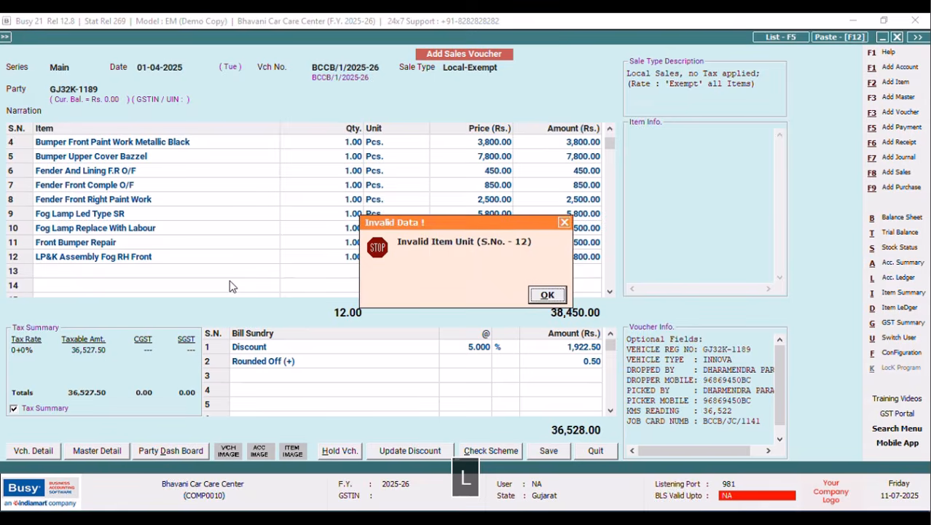
pyautogui.press('BackSpace')
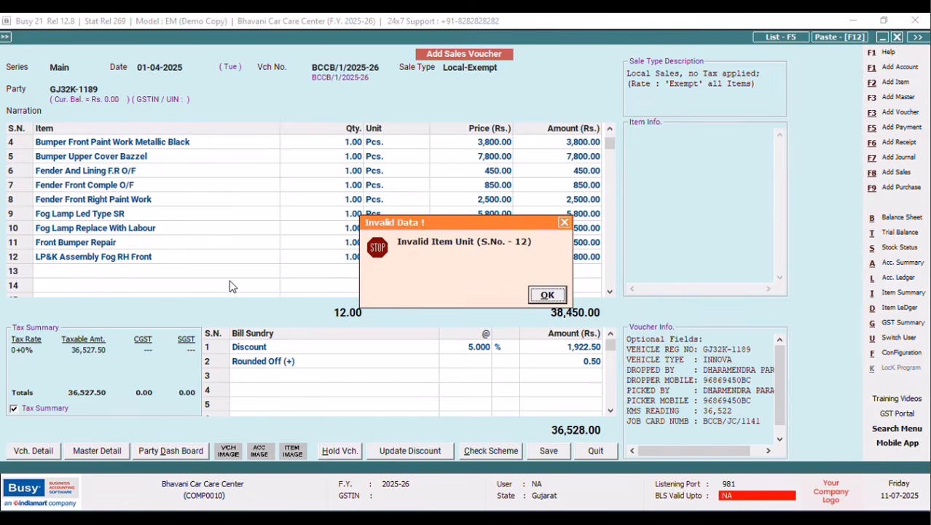
pyautogui.press('Escape')
pyautogui.press('l')
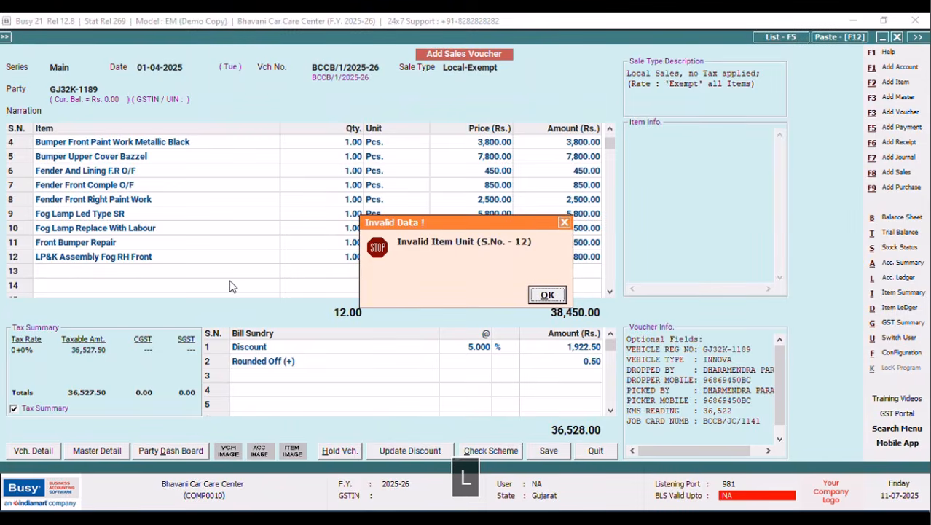
pyautogui.click(548, 294)
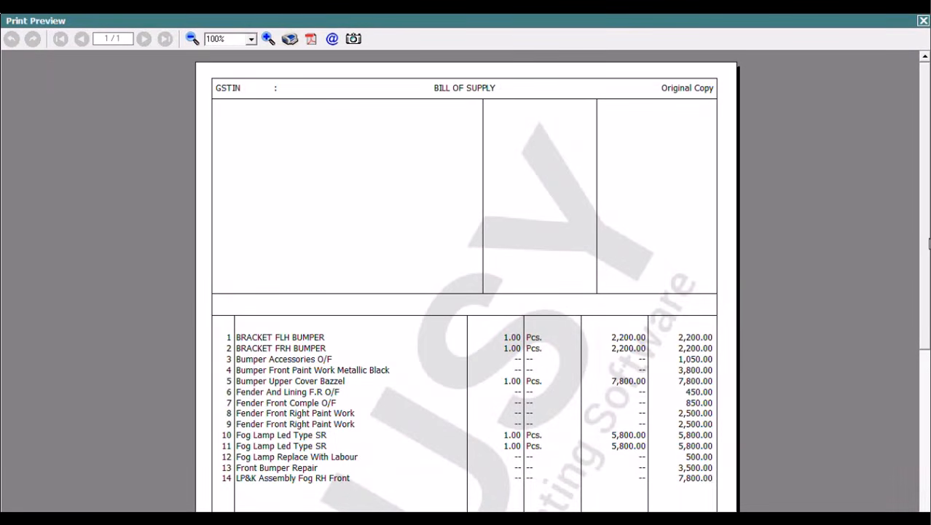
# Scroll the preview down to the 44,413.00 grand total below the 14 item rows.
pyautogui.moveTo(921, 164); pyautogui.dragTo(930, 247)
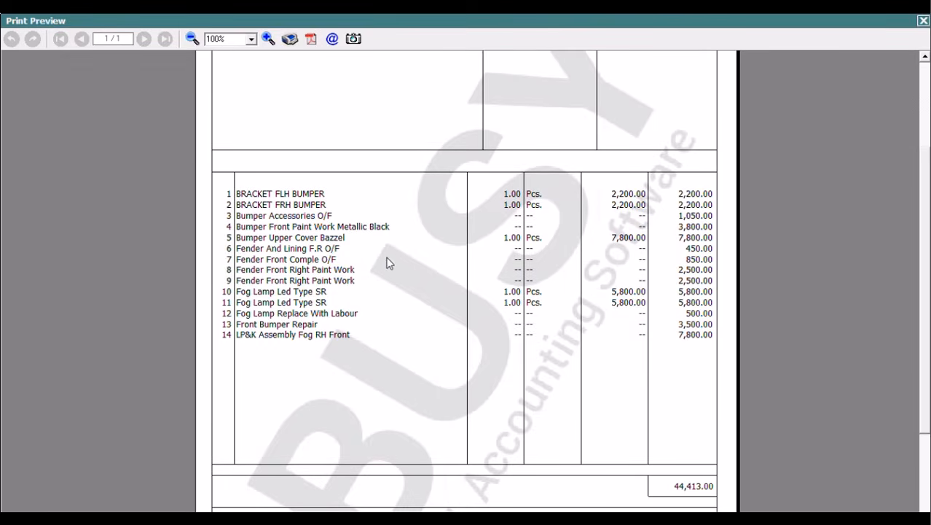
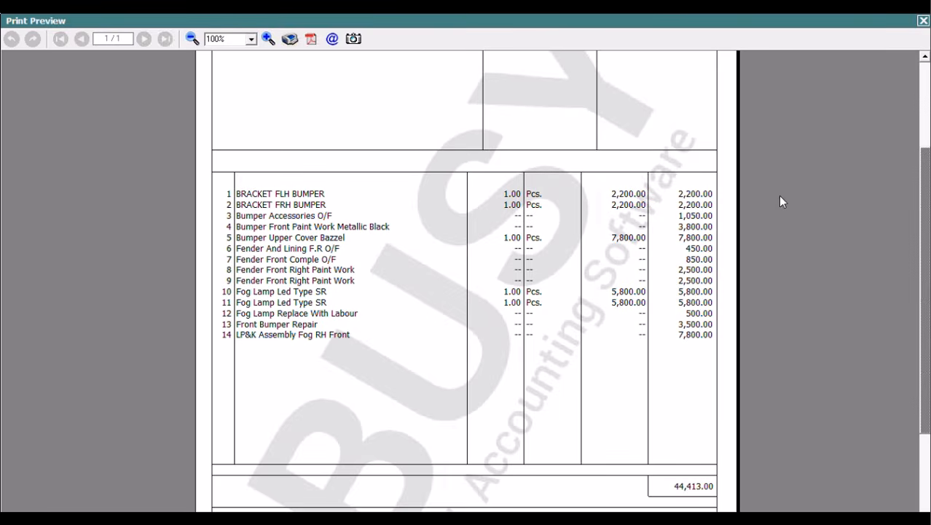
# Close the 44,413.00 Bill of Supply print preview and return to a blank sales voucher.
pyautogui.moveTo(917, 146); pyautogui.dragTo(916, 62)
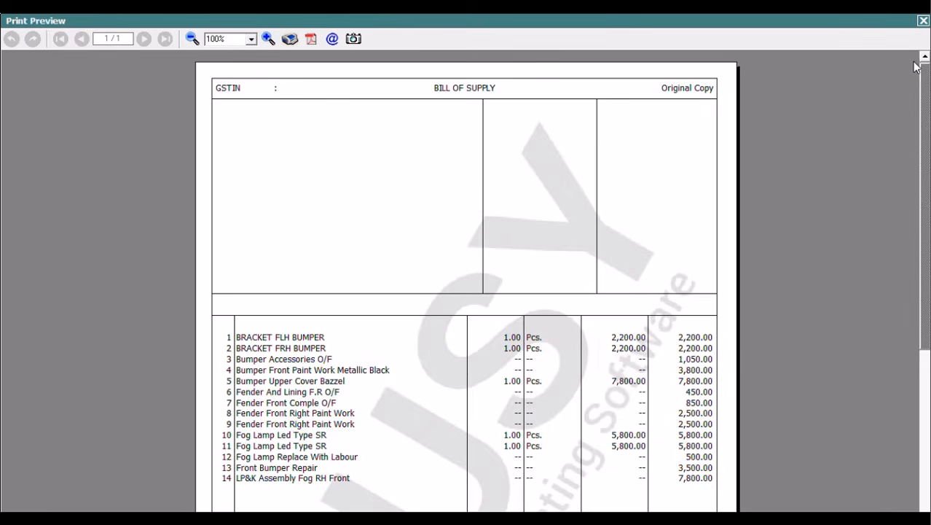
pyautogui.click(923, 20)
pyautogui.press('Tab')
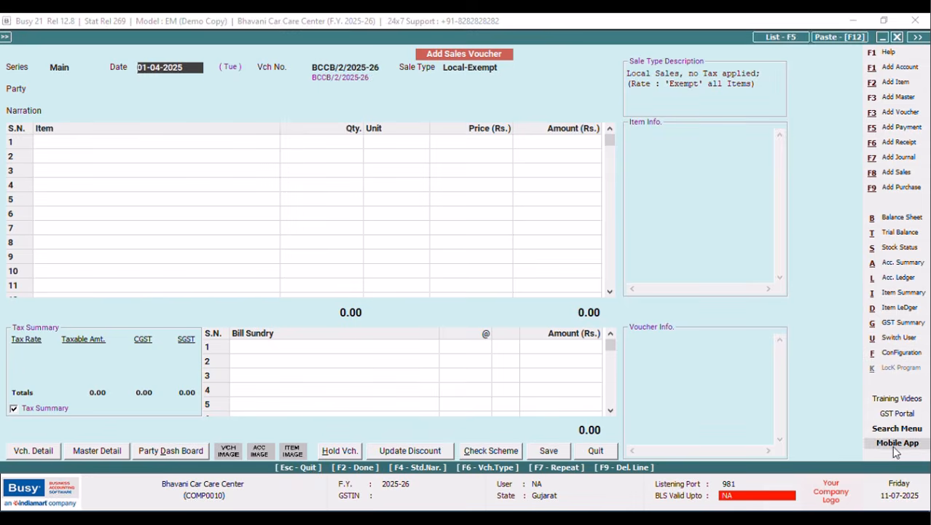
# Quit the blank sales voucher and open Display > Query System > SQL Query.
pyautogui.click(597, 450)
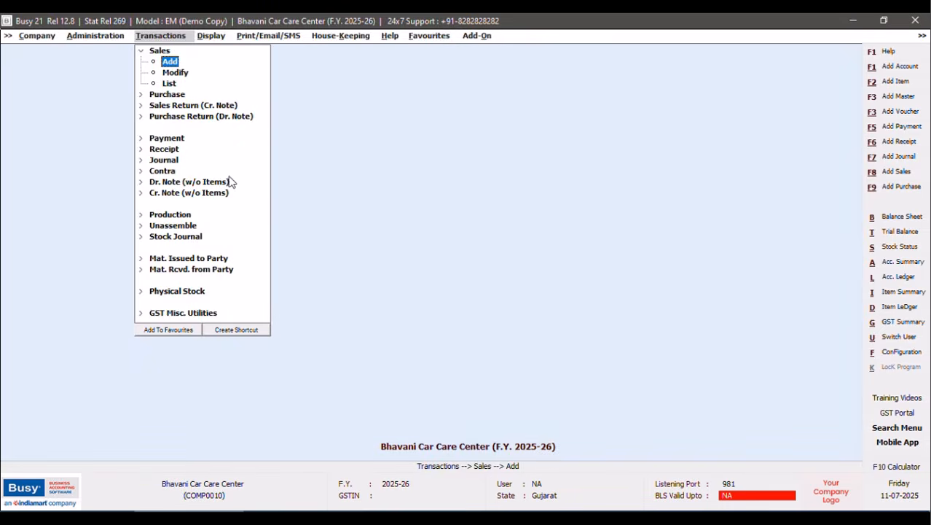
pyautogui.click(213, 38)
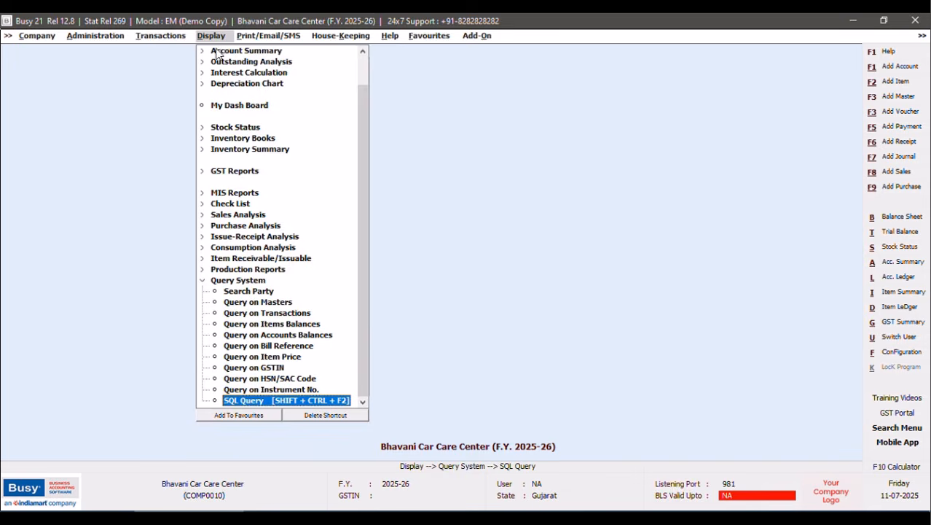
pyautogui.click(300, 401)
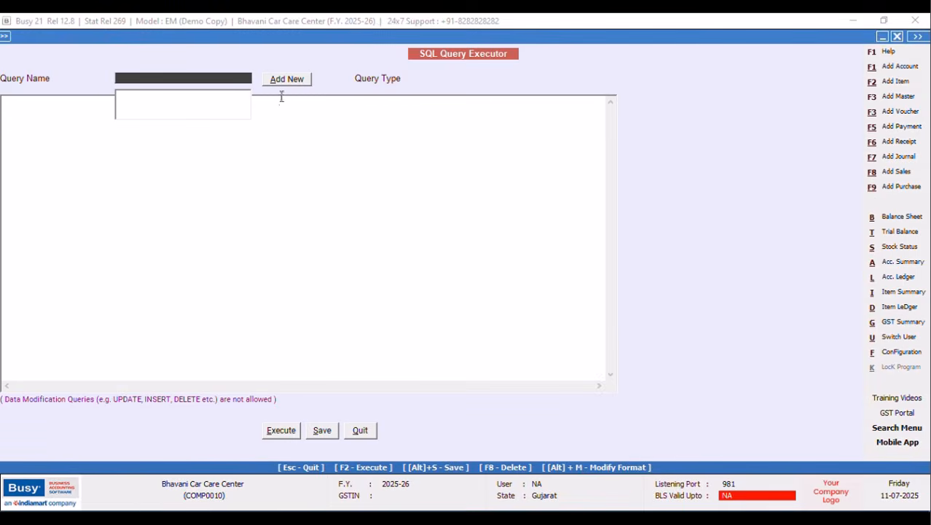
# Add a new Direct SQL query named FALCON and save it.
pyautogui.click(284, 81)
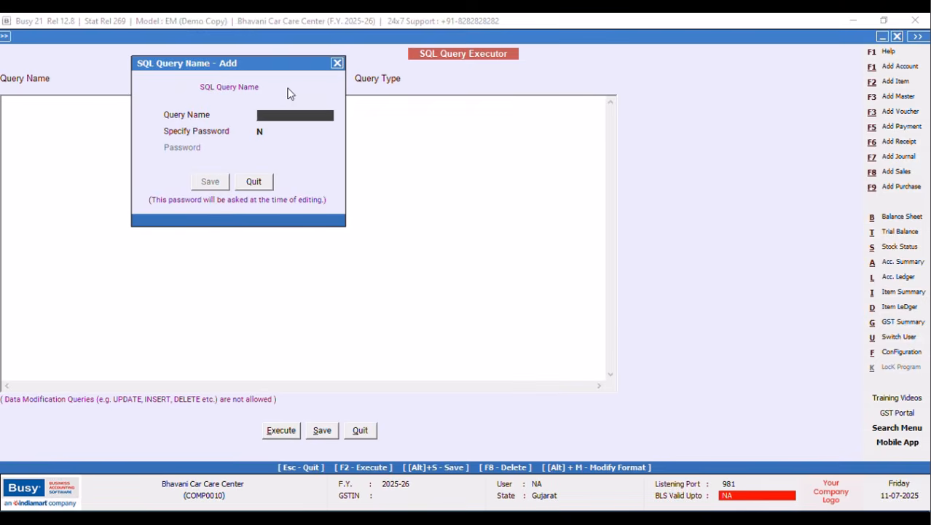
pyautogui.write('N')
pyautogui.press('BackSpace')
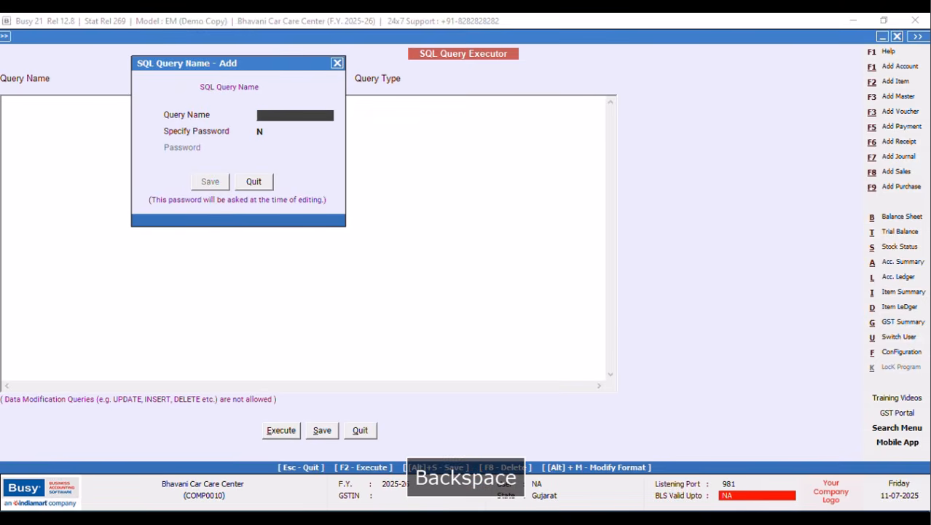
pyautogui.write('FALCON')
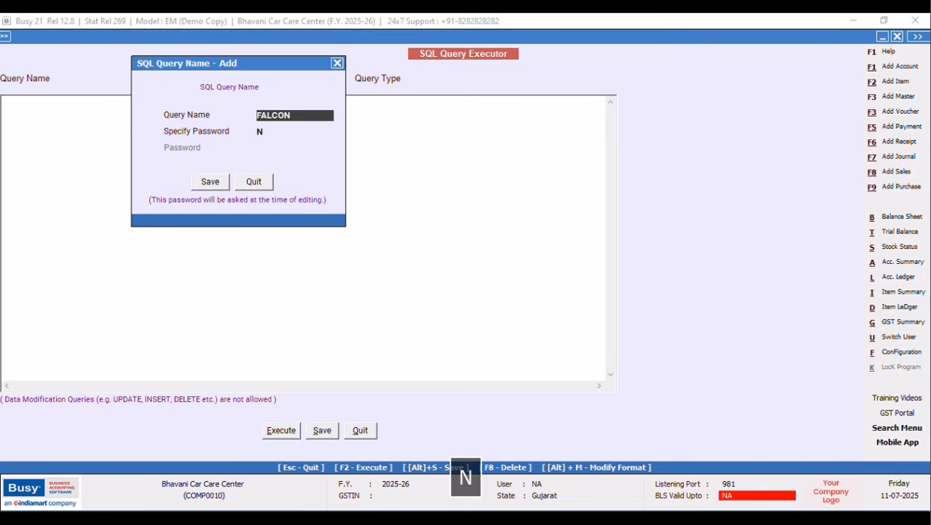
pyautogui.press('F2')
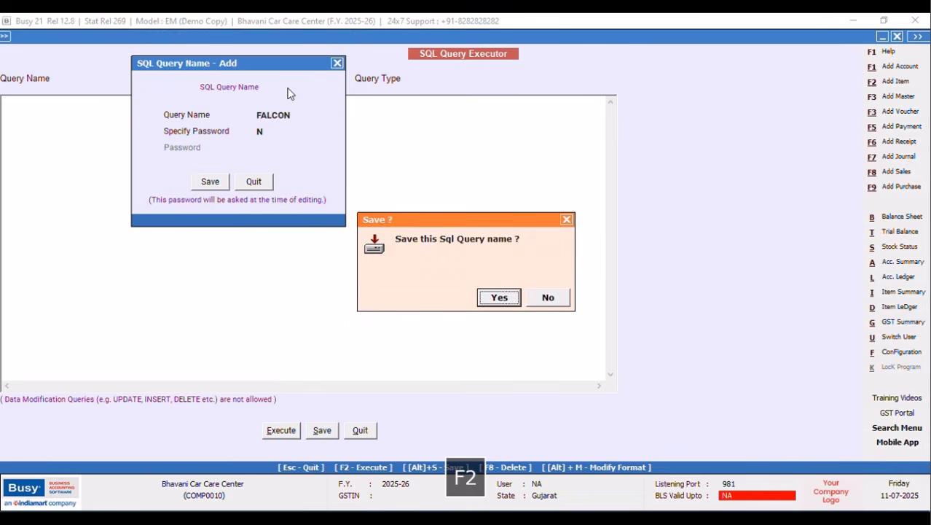
pyautogui.click(557, 302)
pyautogui.click(211, 183)
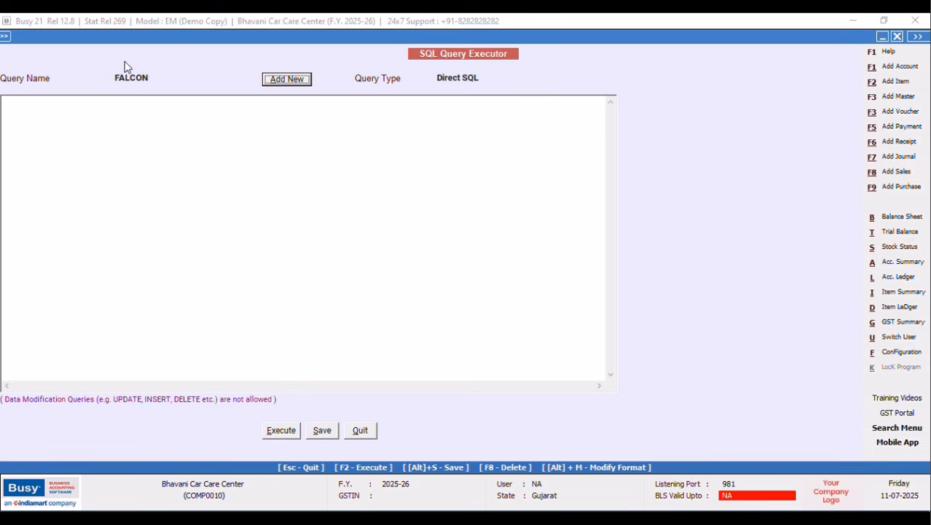
pyautogui.click(40, 109)
# Type the query start: Select (Select Master1.CM5 from Master1 where Master1.Code=…) from Tran1.
pyautogui.press('capslock')
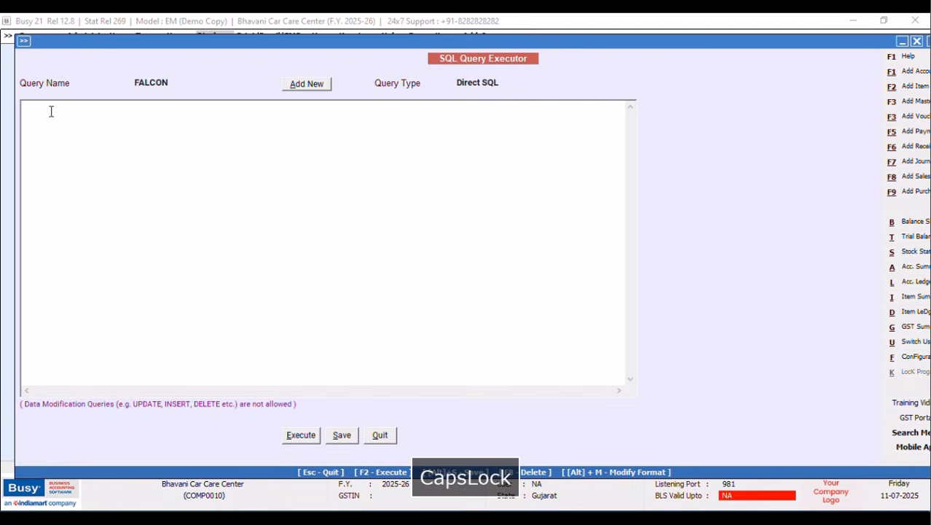
pyautogui.write('S')
pyautogui.press('capslock')
pyautogui.write('elect')
pyautogui.press('Return')
pyautogui.write('(S')
pyautogui.press('capslock')
pyautogui.write('elect Master')
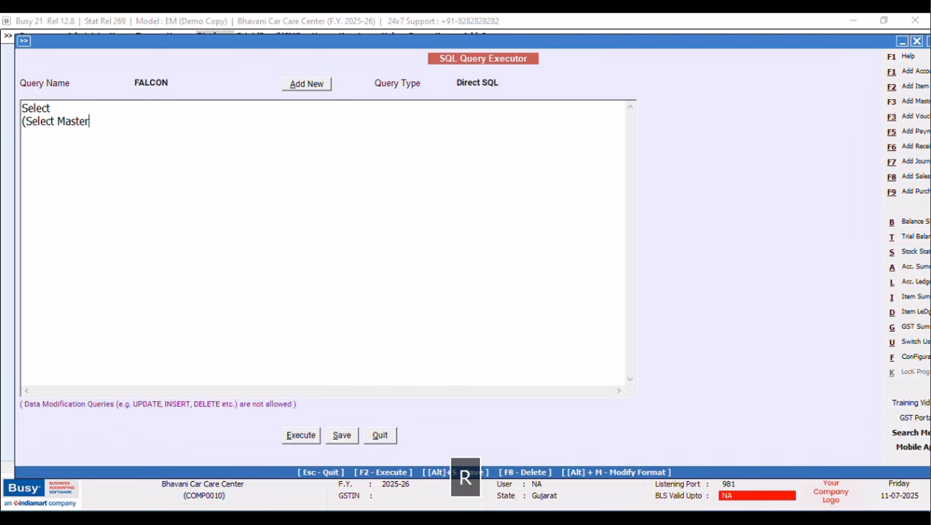
pyautogui.write('1.')
pyautogui.press('capslock')
pyautogui.write('CM5')
pyautogui.press('capslock')
pyautogui.write('from M')
pyautogui.press('capslock')
pyautogui.write('aster')
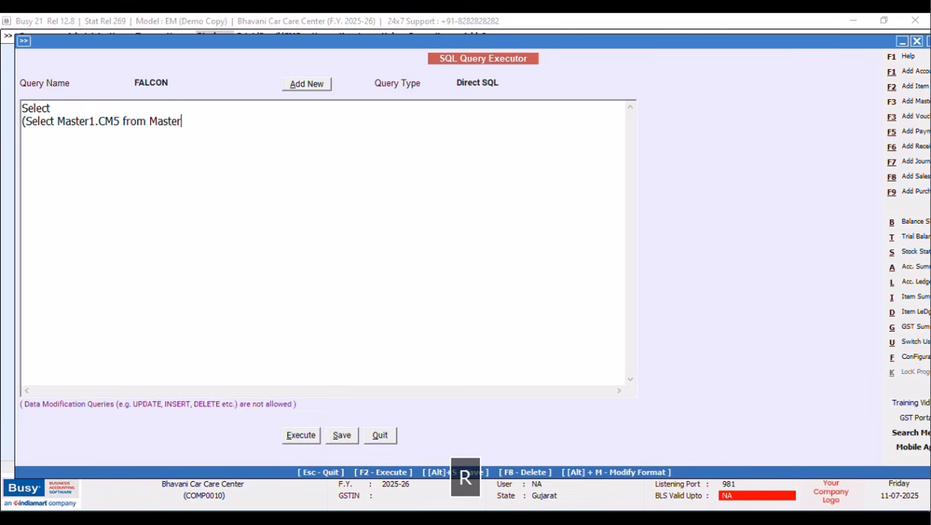
pyautogui.write('1 Where Master1.Code=Tran2.')
pyautogui.press('capslock')
pyautogui.write('Master1.CM5 fro')
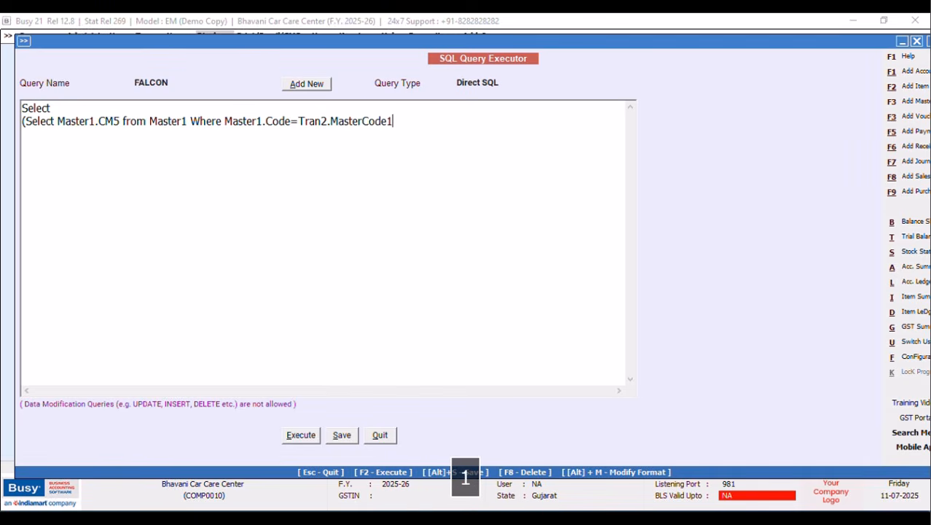
pyautogui.write('m')
pyautogui.press('capslock')
pyautogui.write('T')
pyautogui.press('capslock')
pyautogui.write('ran1')
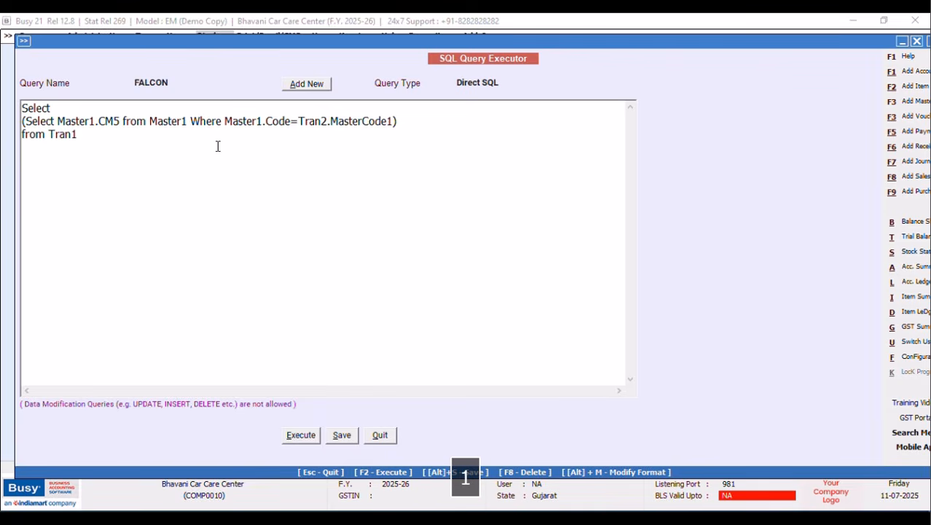
pyautogui.press('BackSpace')
pyautogui.write('1')
# Add the filter line Where Tran1.VchType=9 to the FALCON query.
pyautogui.press('Return')
pyautogui.press('capslock')
pyautogui.write('W')
pyautogui.press('capslock')
pyautogui.write('here')
pyautogui.press('capslock')
pyautogui.write('Tran1.Vch')
pyautogui.press('capslock')
pyautogui.write('T')
pyautogui.press('capslock')
pyautogui.write('ype=9')
# Execute and save the FALCON query, confirming it returns 1305.
pyautogui.click(301, 436)
pyautogui.click(545, 296)
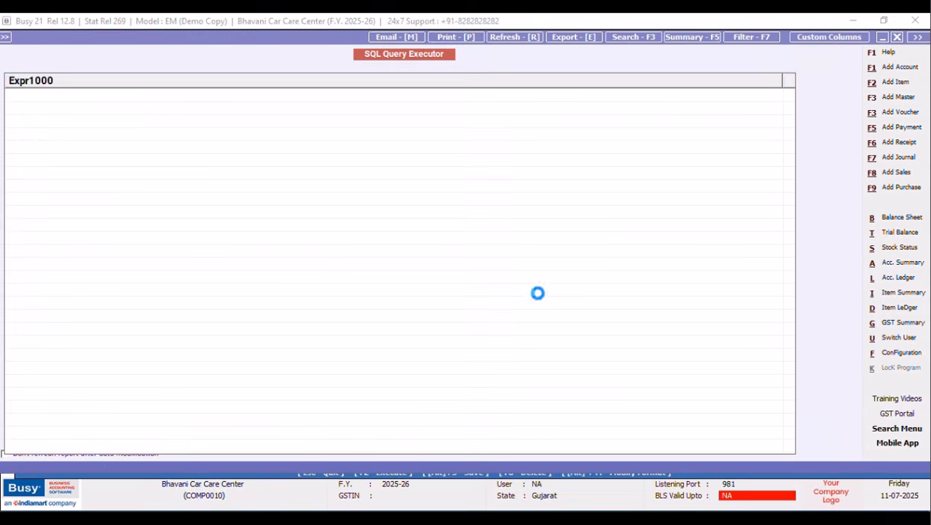
pyautogui.click(900, 37)
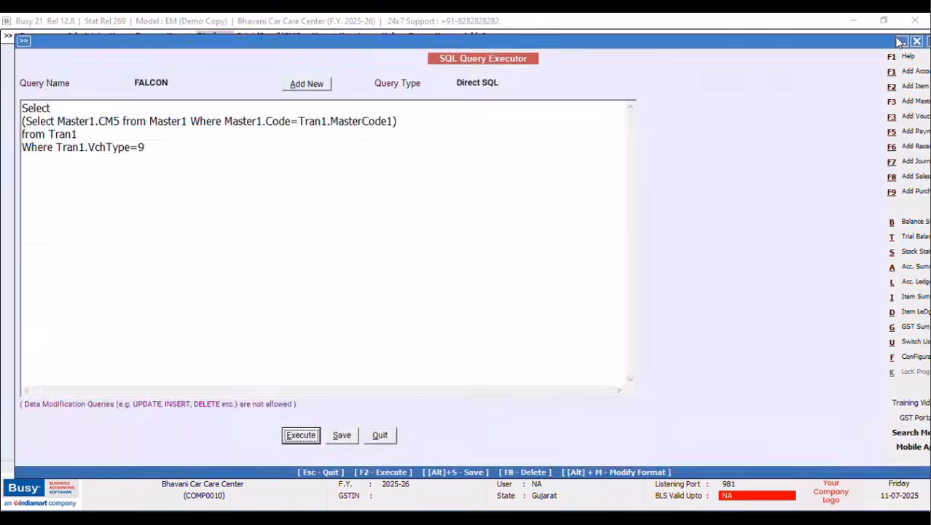
# Wrap the subquery in (Select Name from Master1 where exists …), which runs as invalid.
pyautogui.click(22, 120)
pyautogui.write('(S')
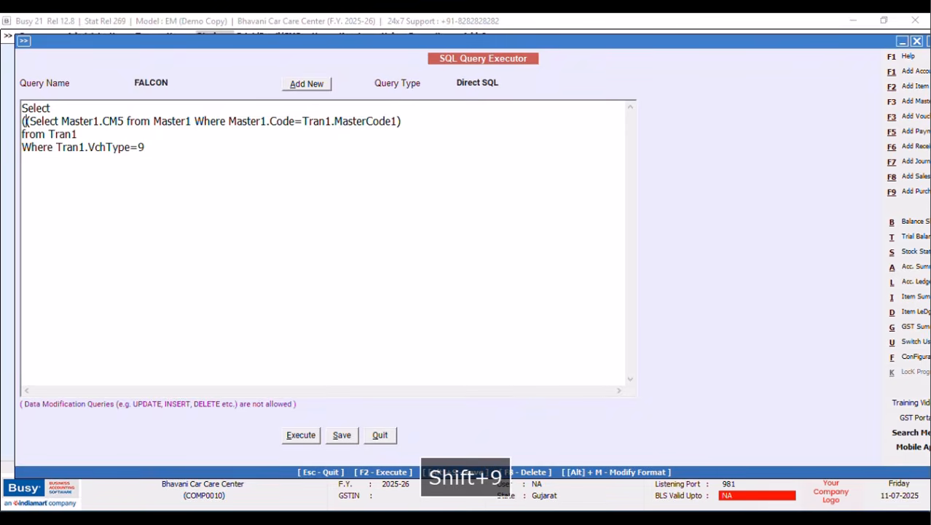
pyautogui.press('capslock')
pyautogui.write('elect')
pyautogui.press('capslock')
pyautogui.write('N')
pyautogui.press('capslock')
pyautogui.write('ame from ')
pyautogui.write('Master')
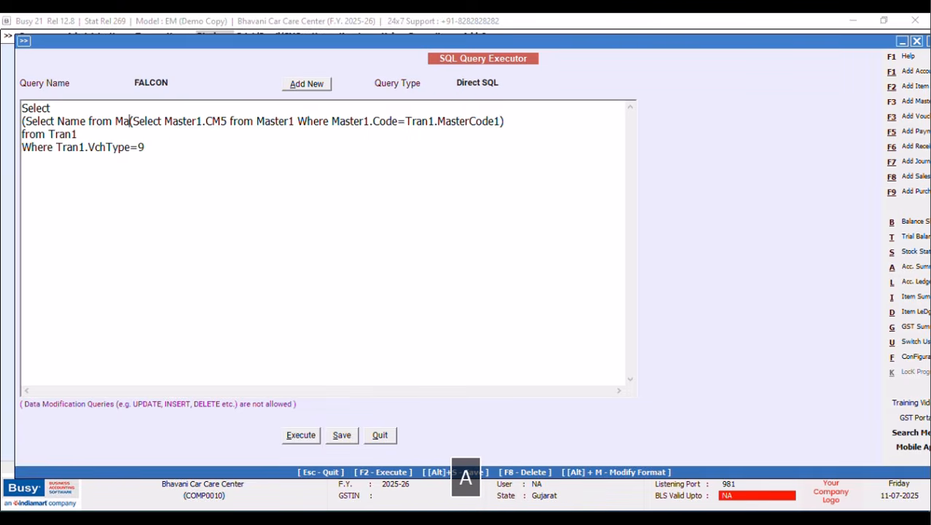
pyautogui.write('1 where exis')
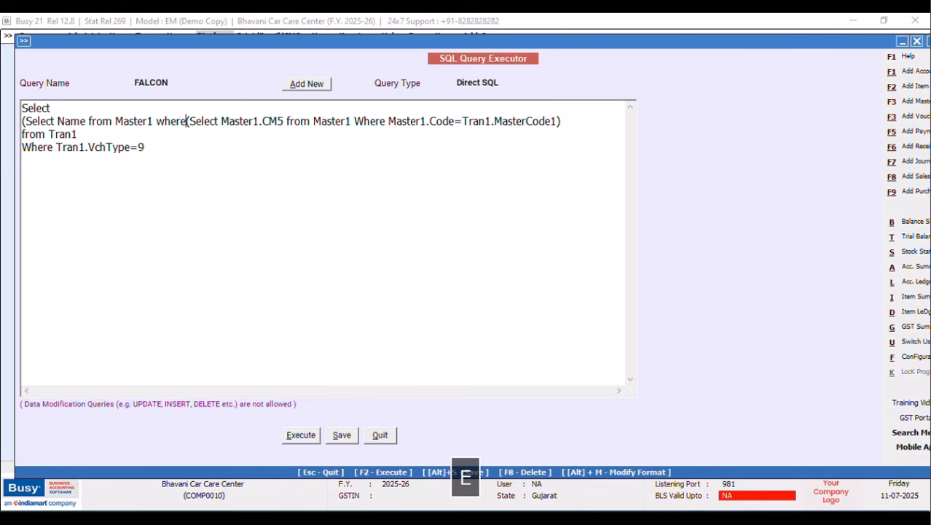
pyautogui.write('ts')
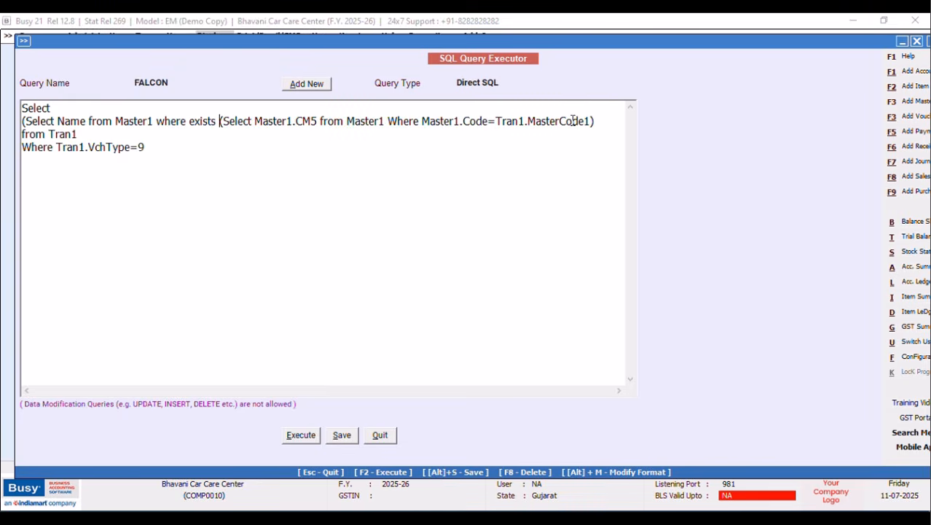
pyautogui.write(' )')
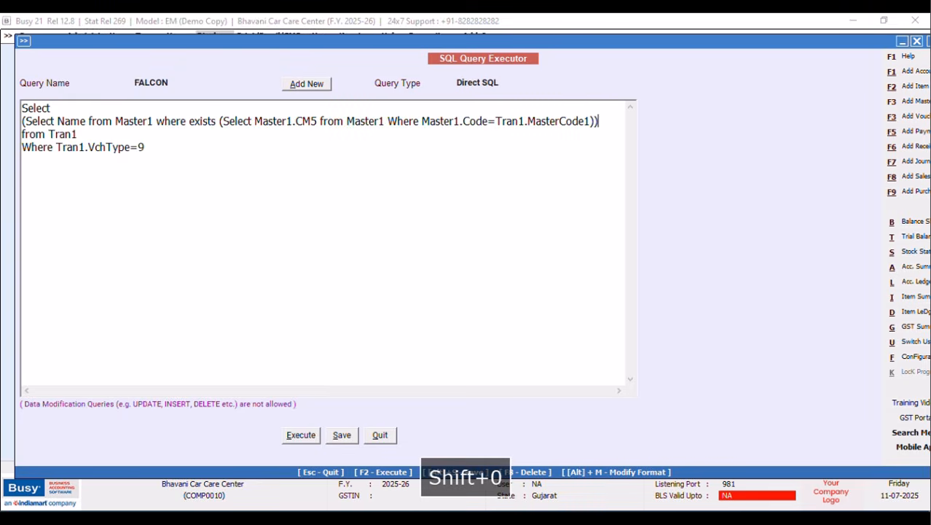
pyautogui.click(302, 435)
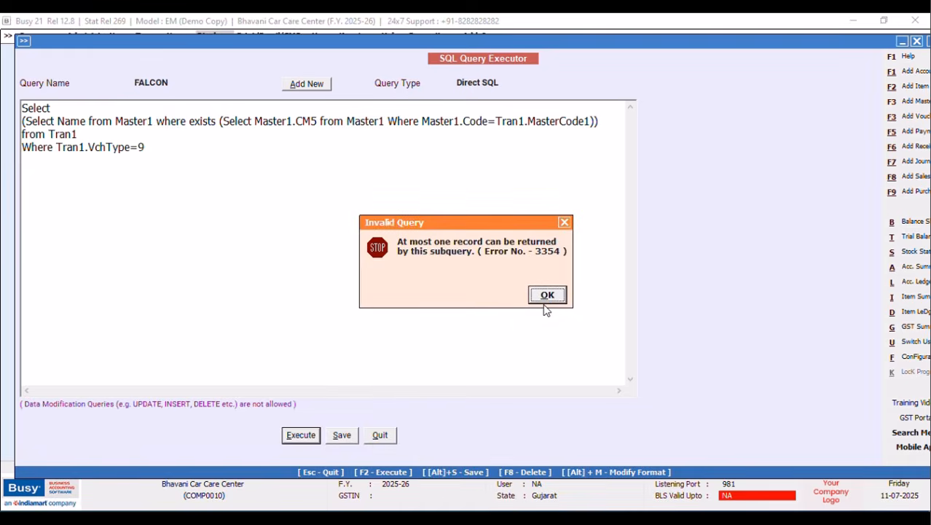
pyautogui.click(547, 295)
# Replace 'exists' with 'master1.code=' so the name lookup matches the CM5 subquery.
pyautogui.click(218, 121)
pyautogui.press('BackSpace')
pyautogui.press('BackSpace')
pyautogui.press('BackSpace')
pyautogui.press('BackSpace')
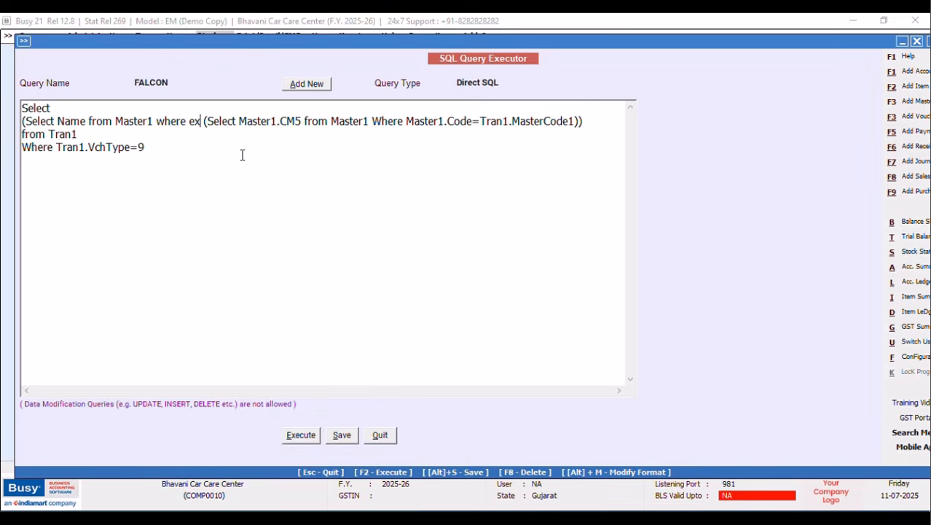
pyautogui.press('BackSpace')
pyautogui.press('BackSpace')
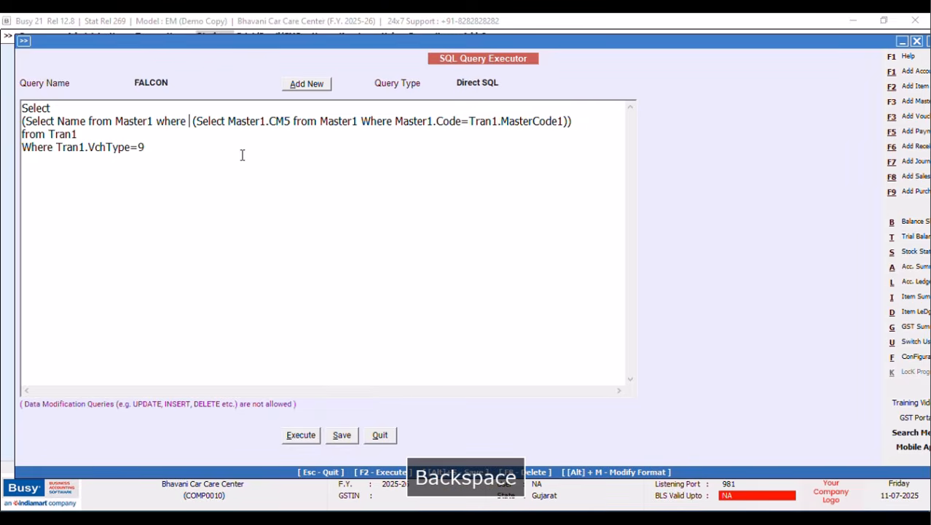
pyautogui.write('ex')
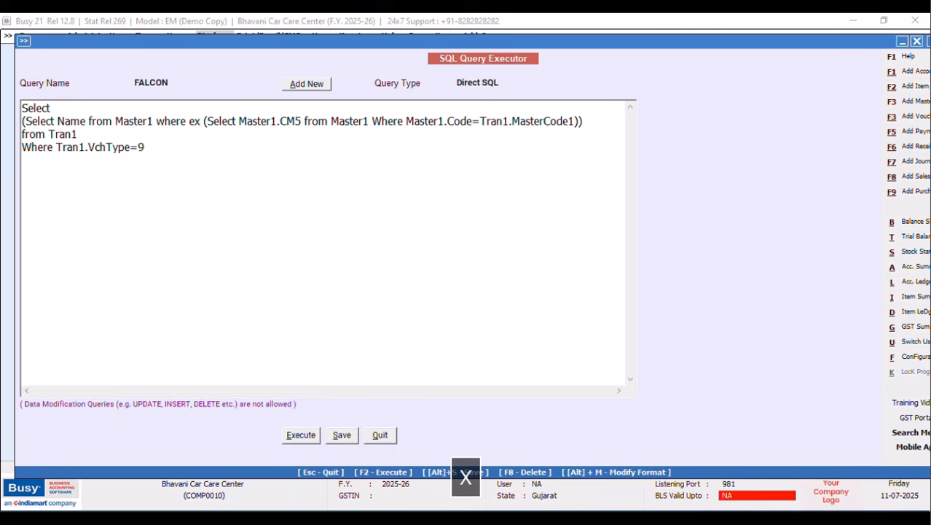
pyautogui.write('ists ')
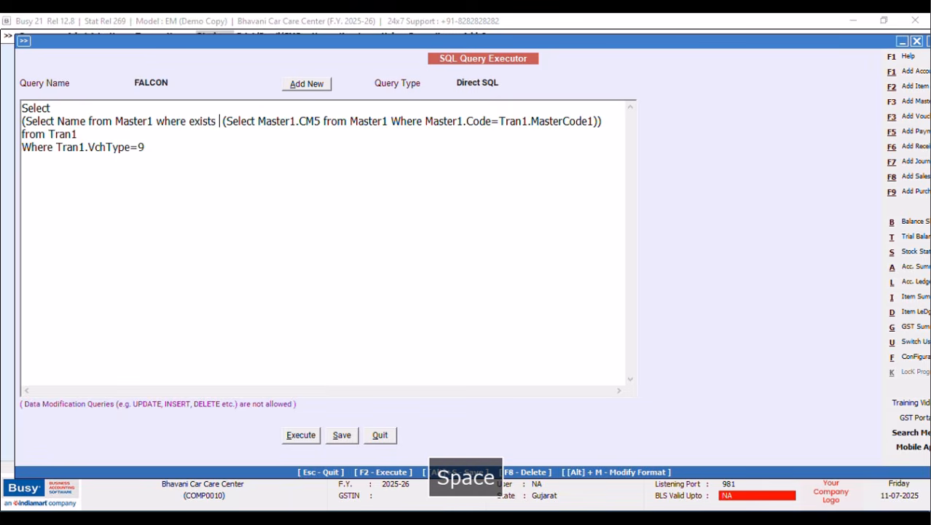
pyautogui.write('master')
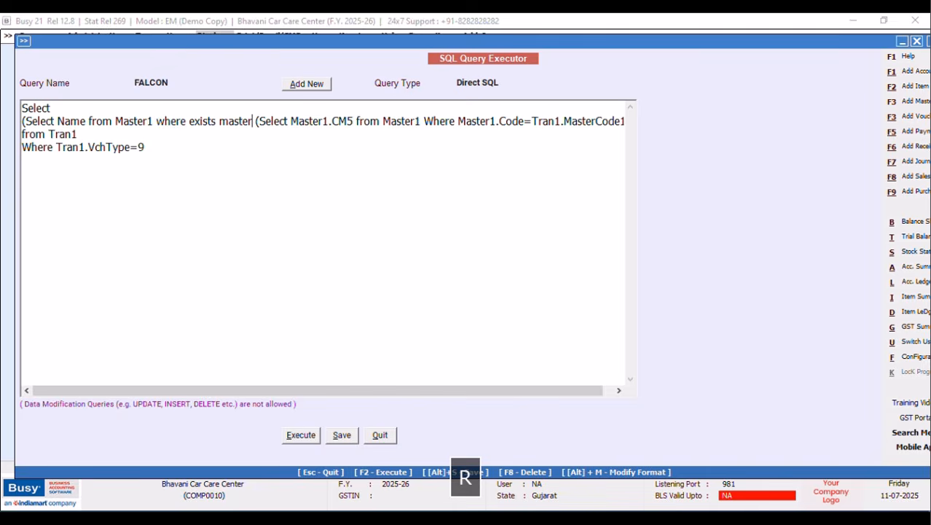
pyautogui.press('BackSpace')
pyautogui.press('BackSpace')
pyautogui.press('BackSpace')
pyautogui.press('BackSpace')
pyautogui.press('BackSpace')
pyautogui.press('BackSpace')
pyautogui.press('BackSpace')
pyautogui.press('BackSpace')
pyautogui.press('BackSpace')
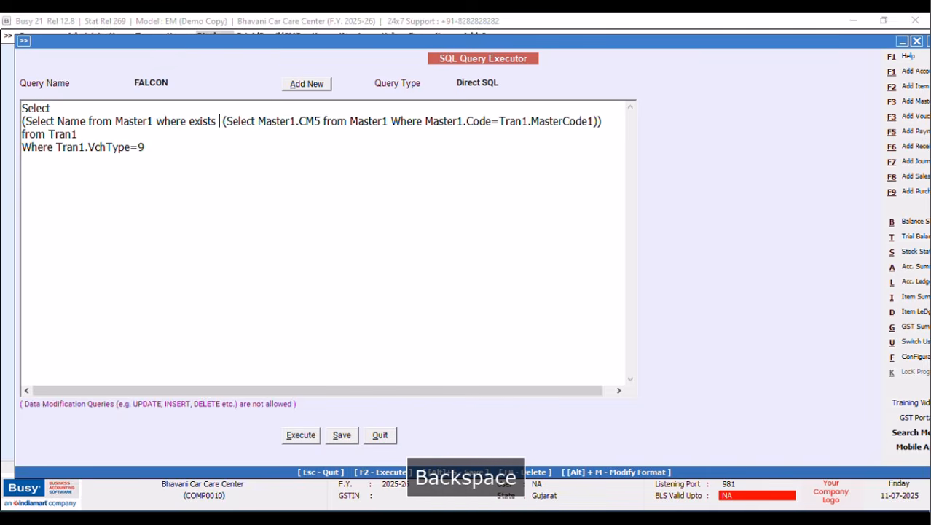
pyautogui.press('BackSpace')
pyautogui.press('BackSpace')
pyautogui.press('BackSpace')
pyautogui.press('BackSpace')
pyautogui.write('mnaster')
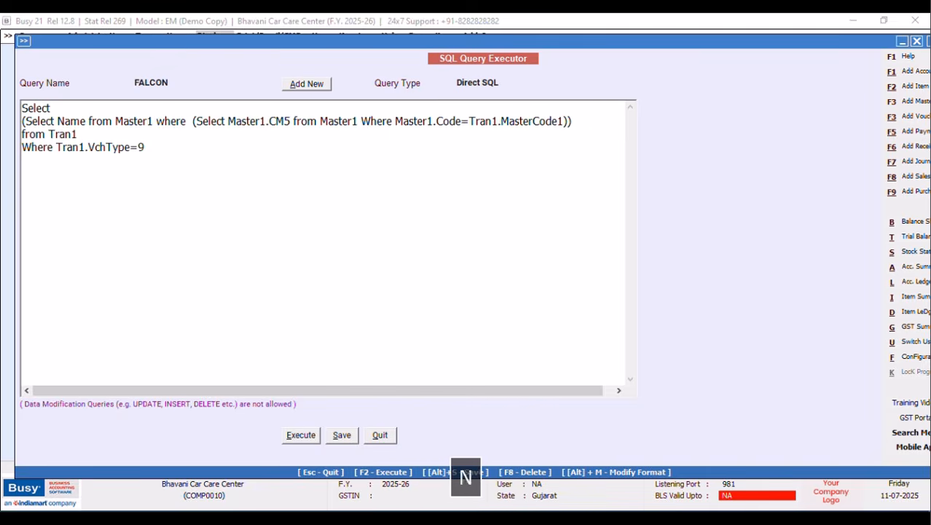
pyautogui.press('BackSpace')
pyautogui.press('BackSpace')
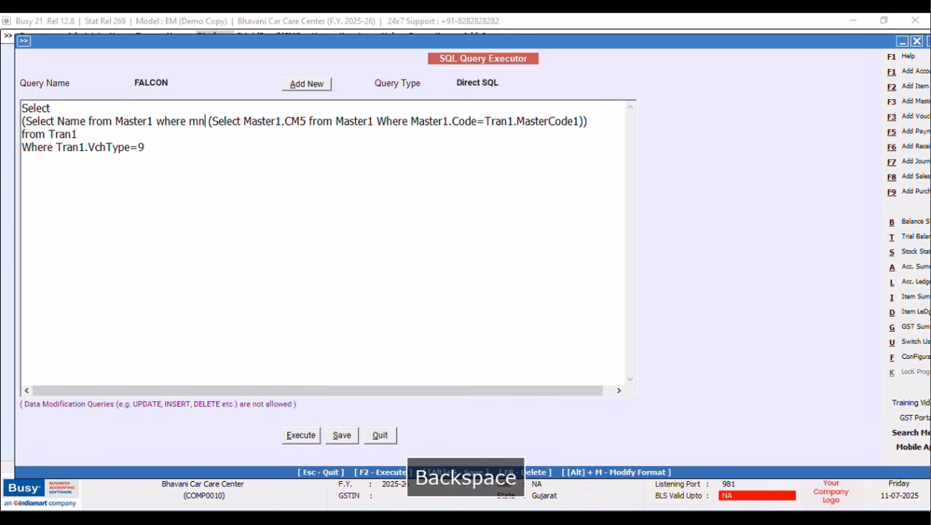
pyautogui.write('aster1.code')
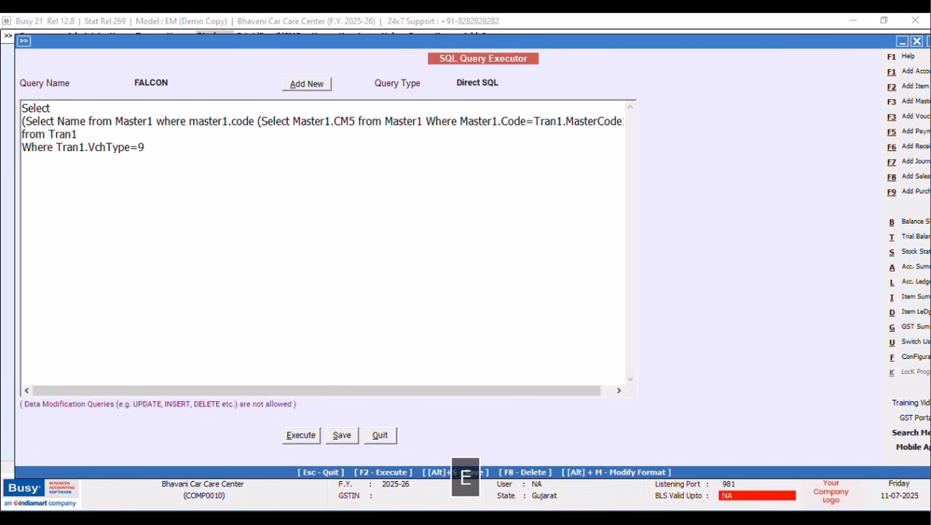
pyautogui.write('=')
# Run the saved FALCON query and resize the result column showing the single party name.
pyautogui.moveTo(386, 390); pyautogui.dragTo(541, 387)
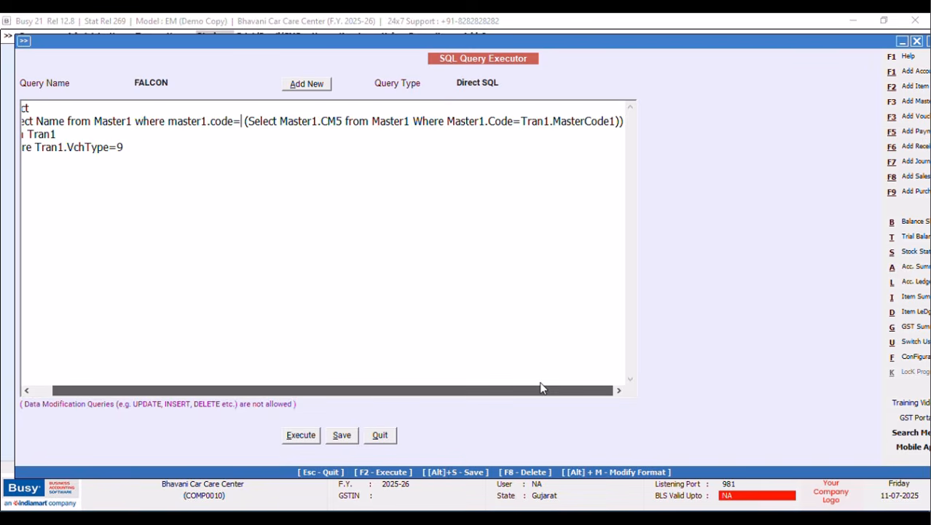
pyautogui.click(302, 436)
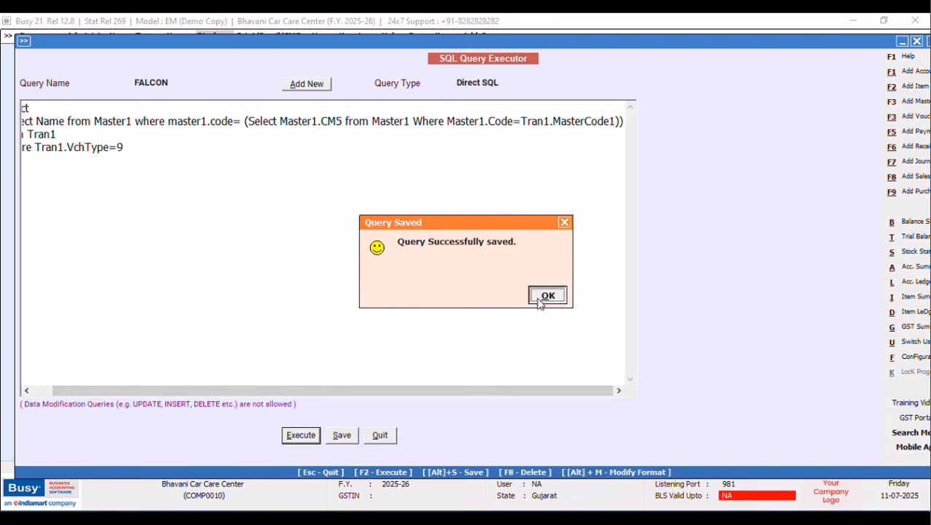
pyautogui.click(547, 294)
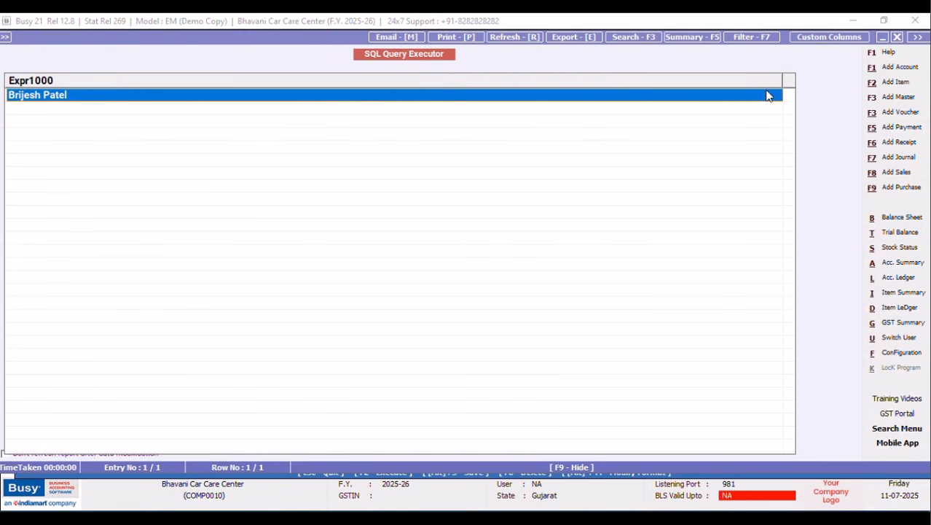
pyautogui.moveTo(782, 78); pyautogui.dragTo(88, 89)
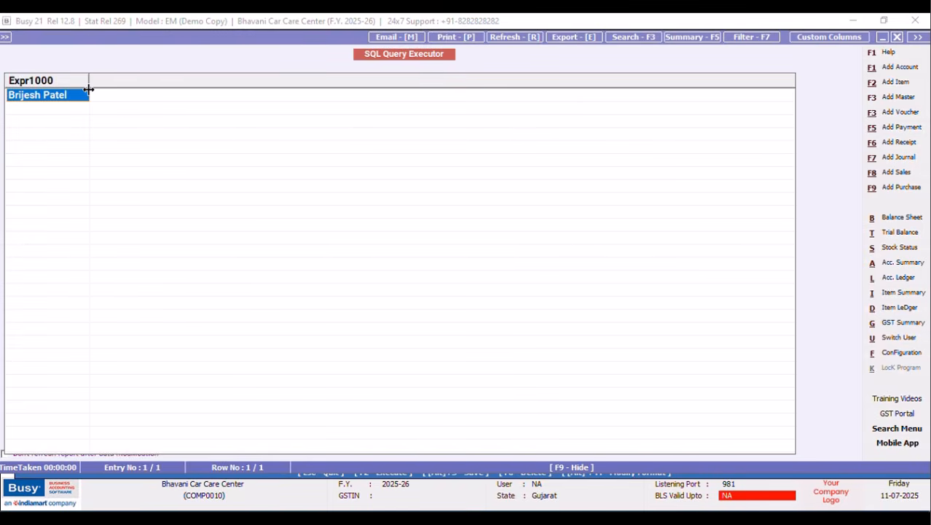
# Close the results grid and save the FALCON query.
pyautogui.click(897, 36)
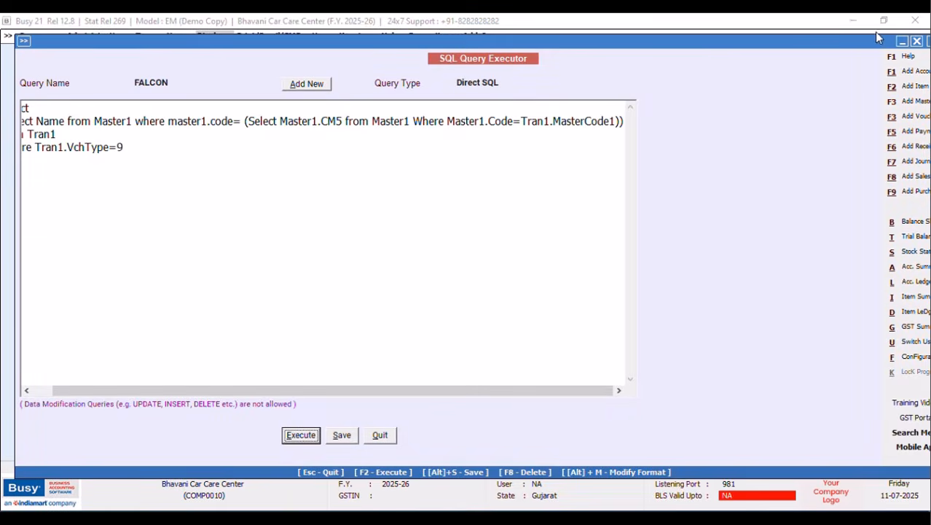
pyautogui.click(340, 435)
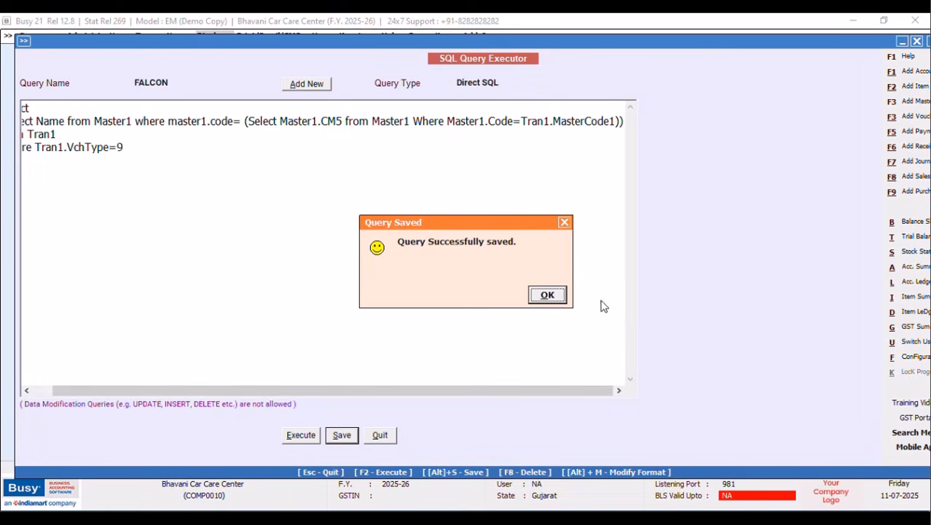
pyautogui.click(548, 294)
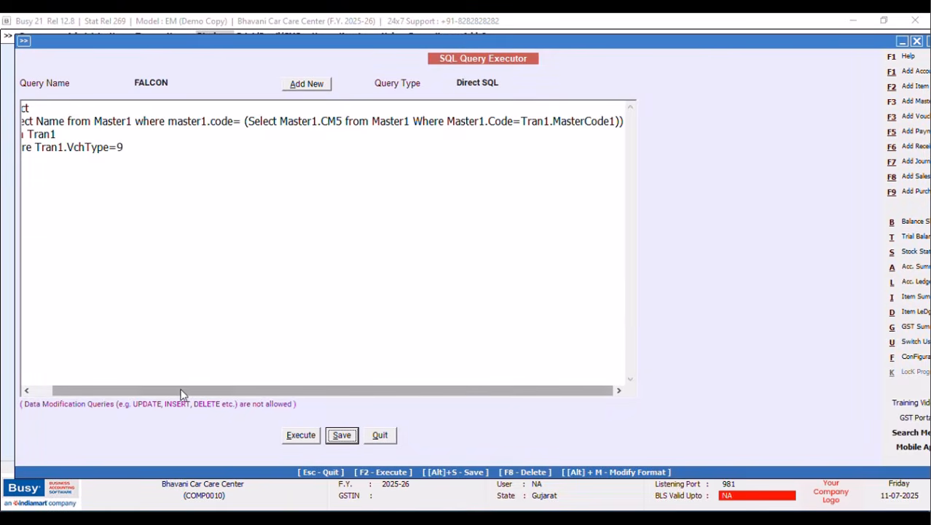
pyautogui.moveTo(183, 391); pyautogui.dragTo(125, 391)
pyautogui.click(58, 145)
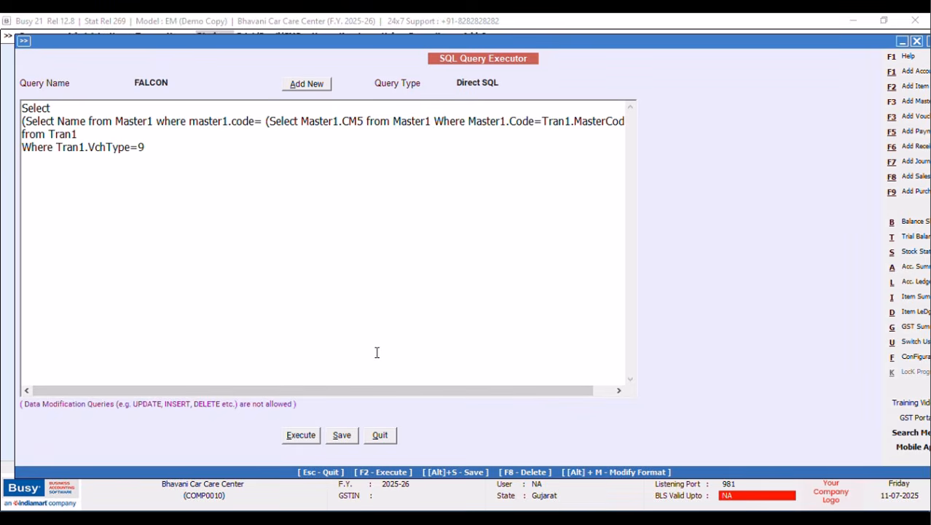
pyautogui.press('Return')
pyautogui.write('and')
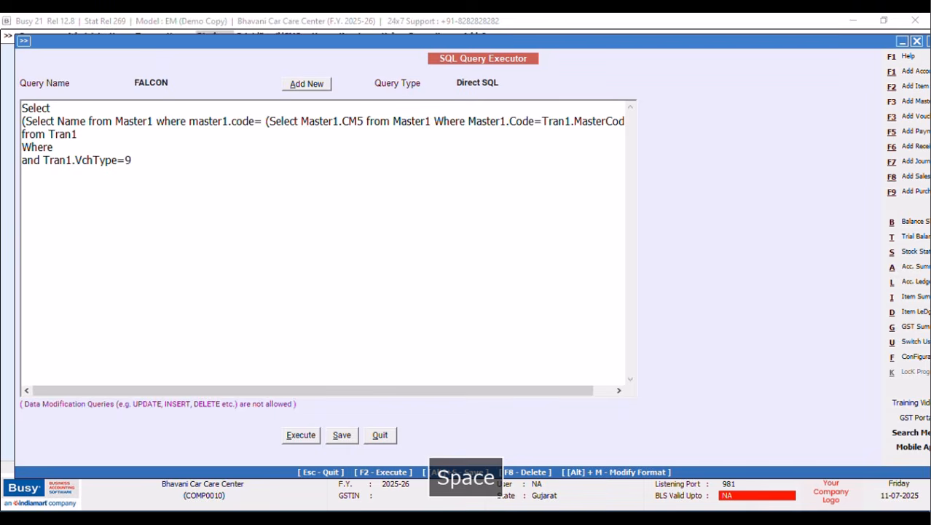
pyautogui.press('capslock')
pyautogui.write('T')
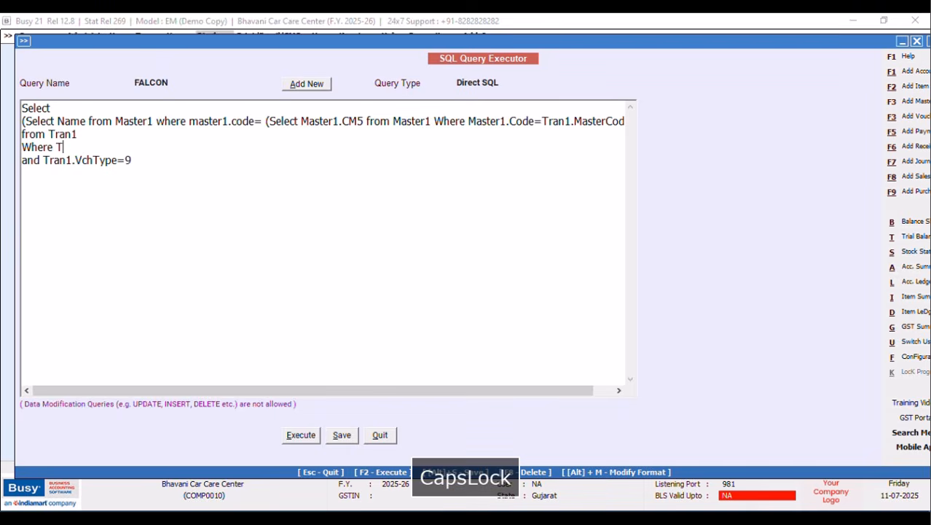
pyautogui.write('ran1.')
pyautogui.press('capslock')
pyautogui.write('ChcOD')
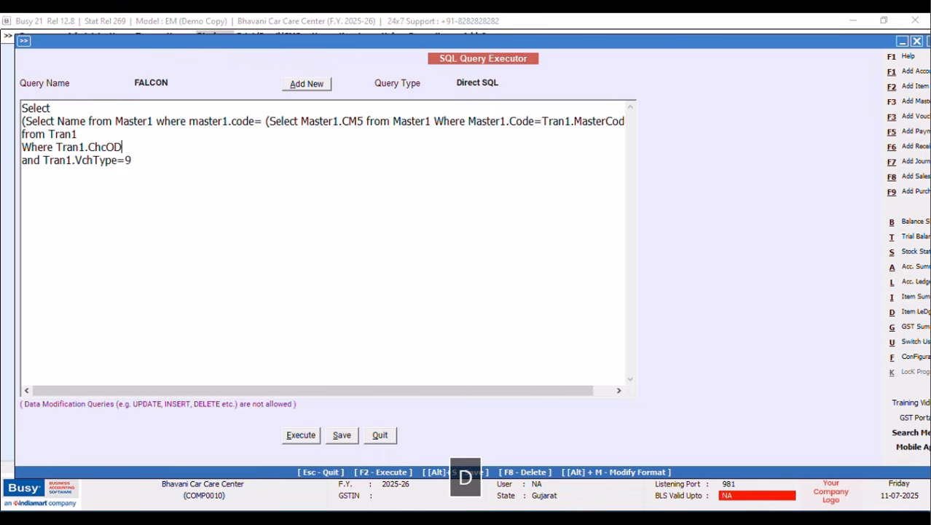
pyautogui.press('BackSpace')
pyautogui.press('BackSpace')
pyautogui.press('BackSpace')
pyautogui.press('BackSpace')
pyautogui.press('capslock')
pyautogui.write('v')
pyautogui.press('capslock')
pyautogui.write('C')
pyautogui.press('BackSpace')
pyautogui.press('BackSpace')
pyautogui.write('Vch')
pyautogui.press('capslock')
pyautogui.write('C')
pyautogui.press('capslock')
pyautogui.write('ode=@')
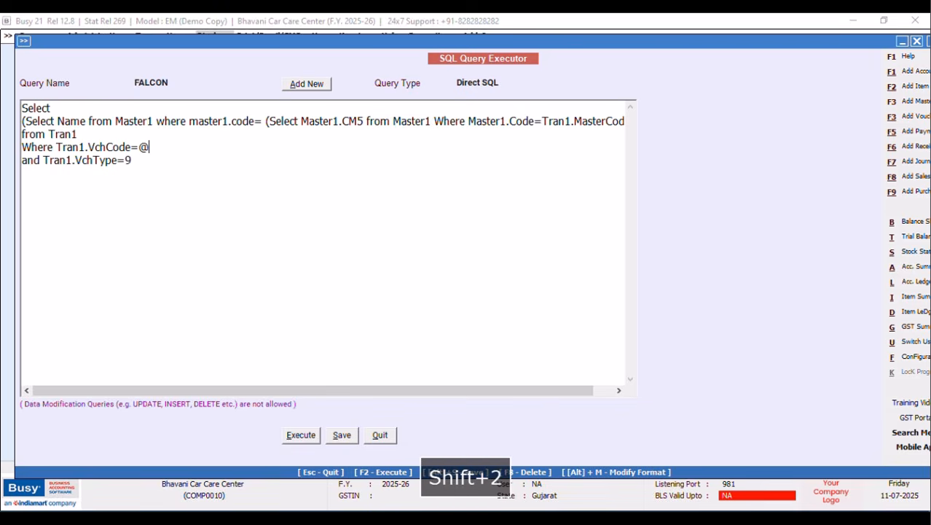
pyautogui.press('capslock')
pyautogui.write('Vch')
pyautogui.press('capslock')
pyautogui.write('C')
pyautogui.press('capslock')
pyautogui.write('ode')
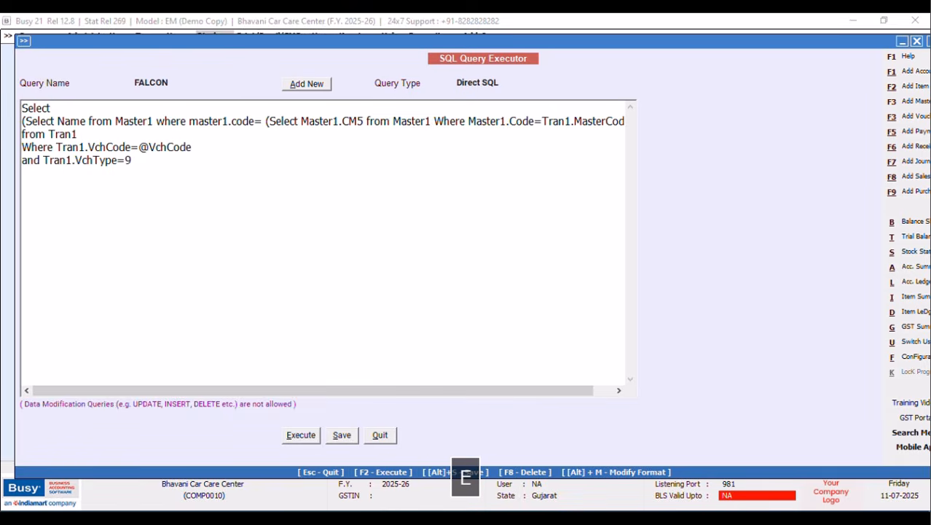
pyautogui.write('@')
# Set the query type to Vch. Header(Inventory) and save FALCON.
pyautogui.click(504, 85)
pyautogui.click(528, 148)
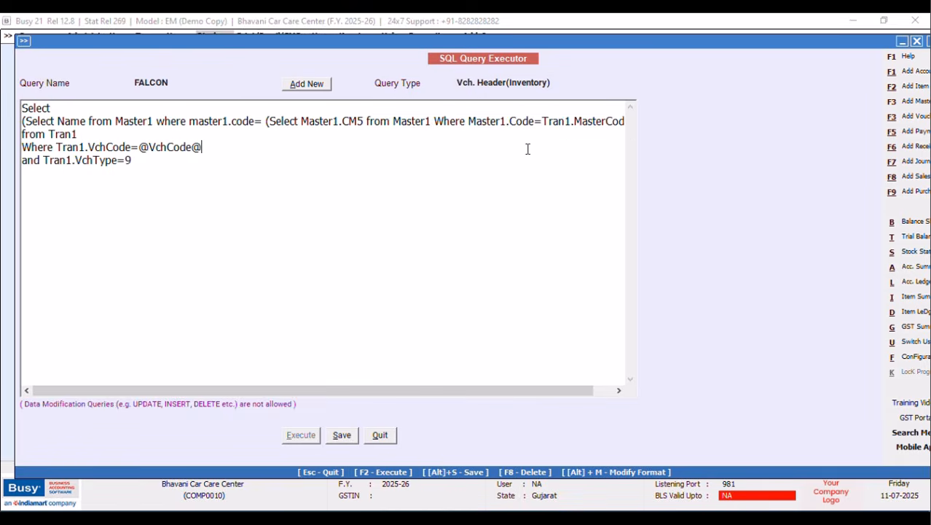
pyautogui.click(339, 435)
pyautogui.click(536, 290)
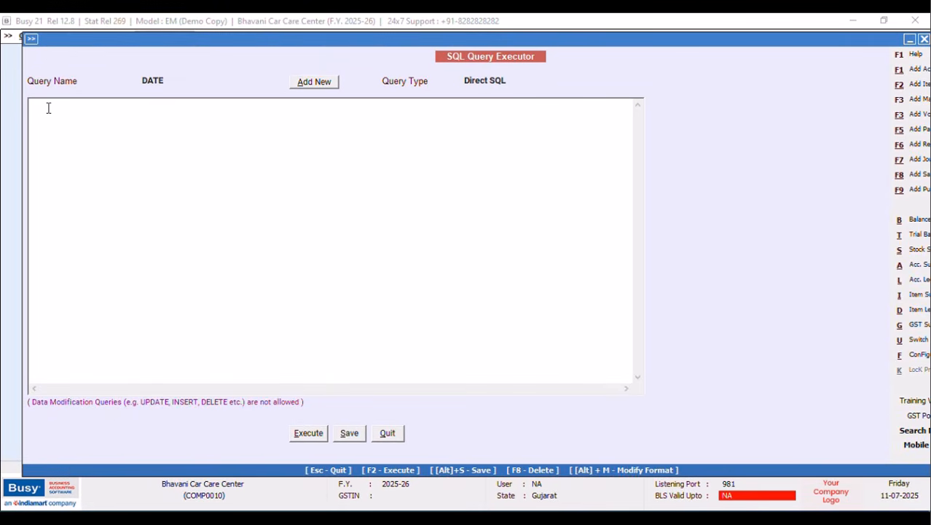
# Enter 'Select Tran1.Date from Tran1 Where Tran1.VchType=9' and run it, returning 01-04-2025.
pyautogui.write('Select')
pyautogui.press('Return')
pyautogui.write('Tran1.Date')
pyautogui.press('Return')
pyautogui.write('from Tran1')
pyautogui.press('Return')
pyautogui.write('W')
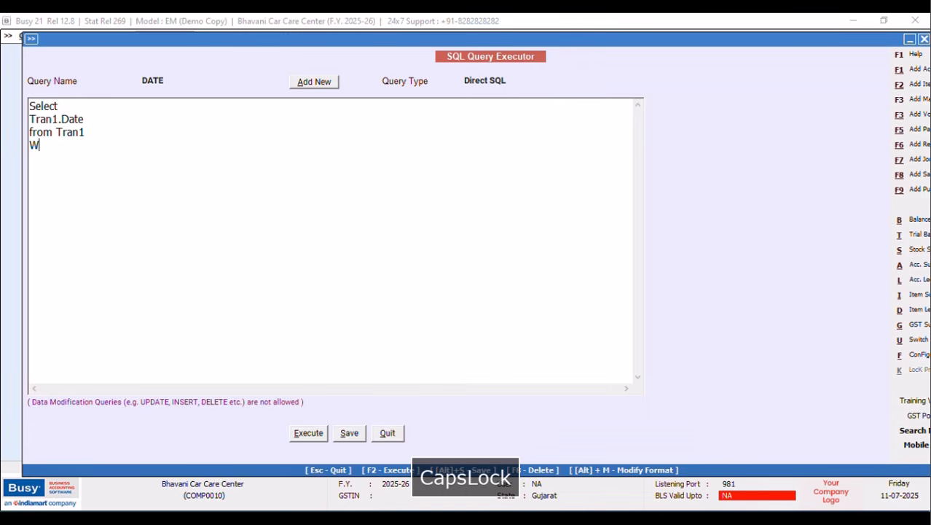
pyautogui.write('here Tran1.VchType=9')
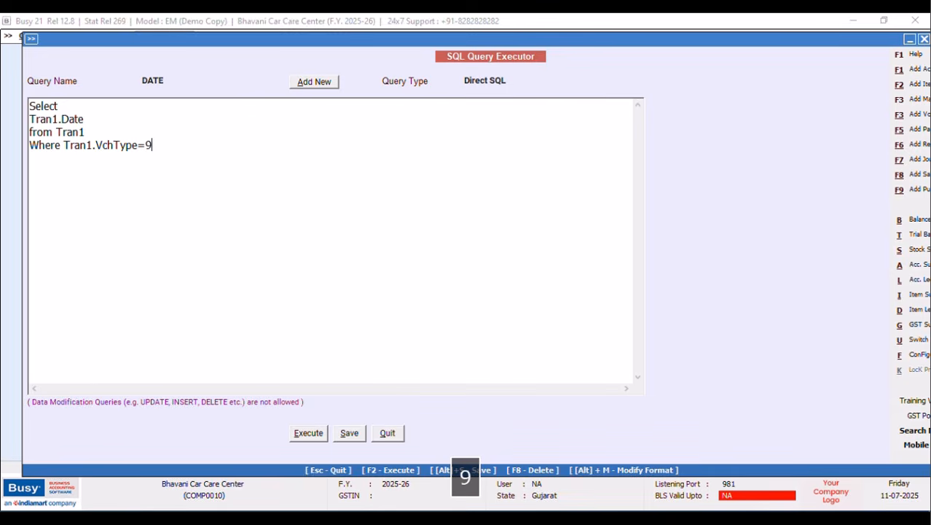
pyautogui.click(308, 434)
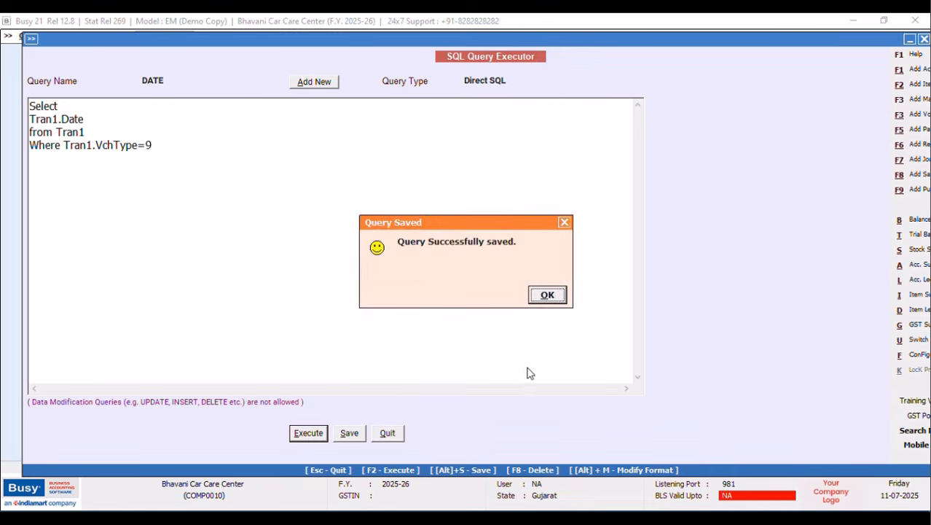
pyautogui.click(541, 303)
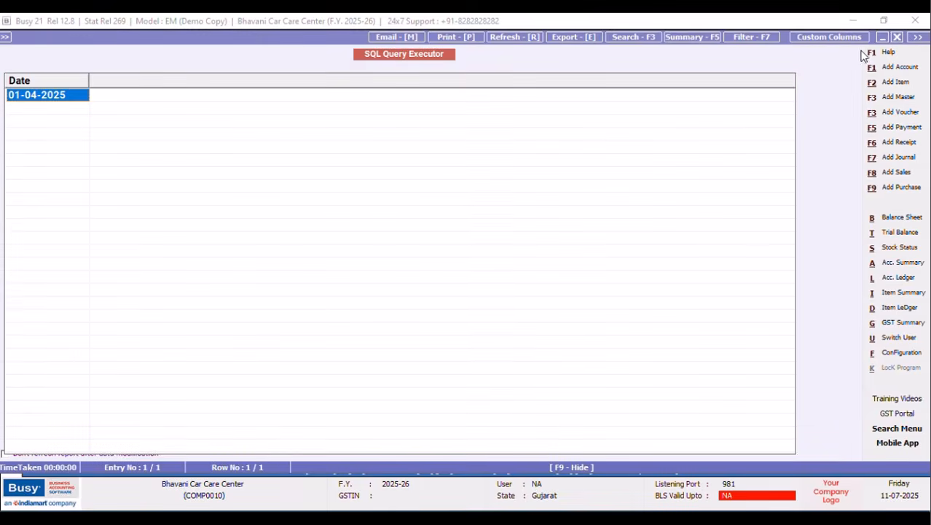
# Wrap Tran1.Date in FORMAT with the "DD-MMM-YYYY (DDD)" date pattern.
pyautogui.click(897, 37)
pyautogui.click(32, 121)
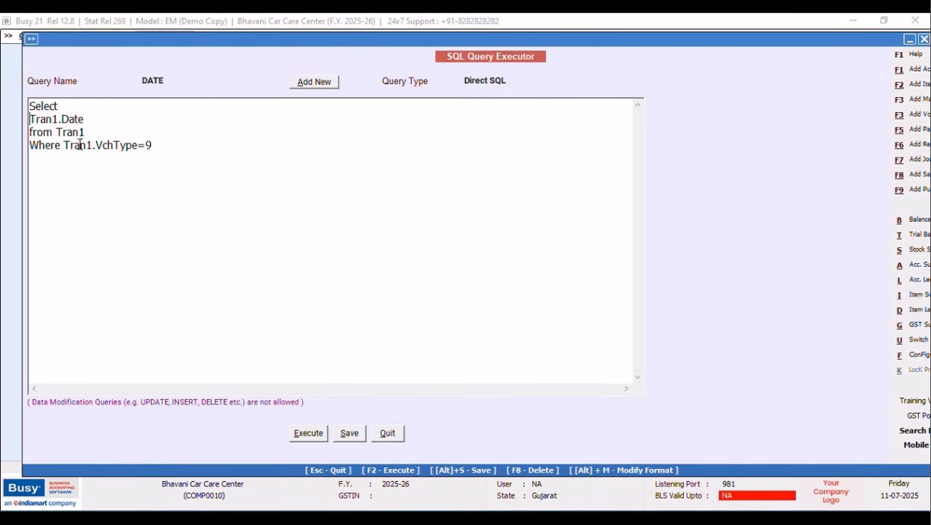
pyautogui.press('capslock')
pyautogui.write('FORMAT')
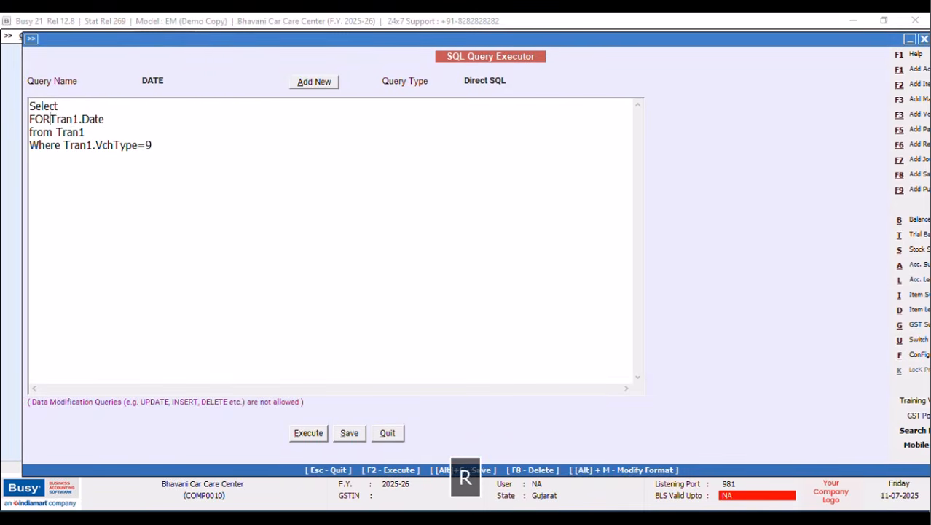
pyautogui.write('(')
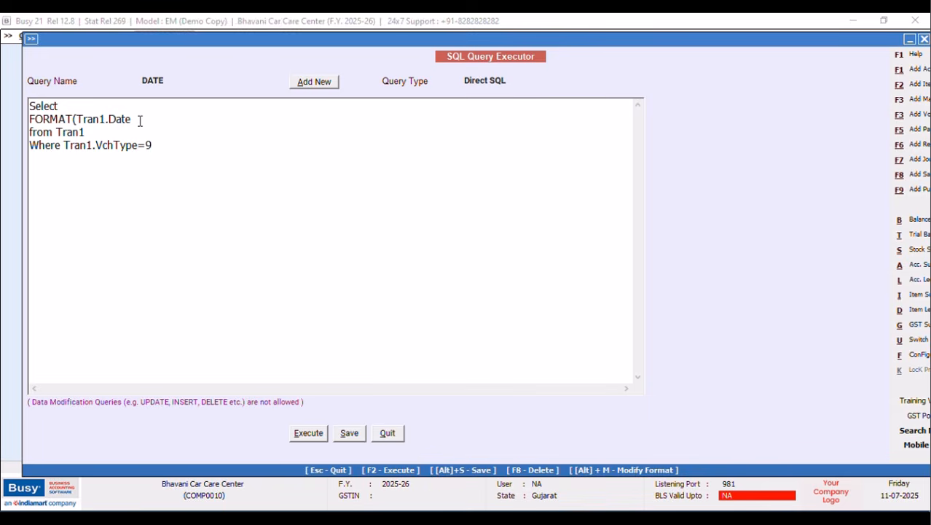
pyautogui.write(",'")
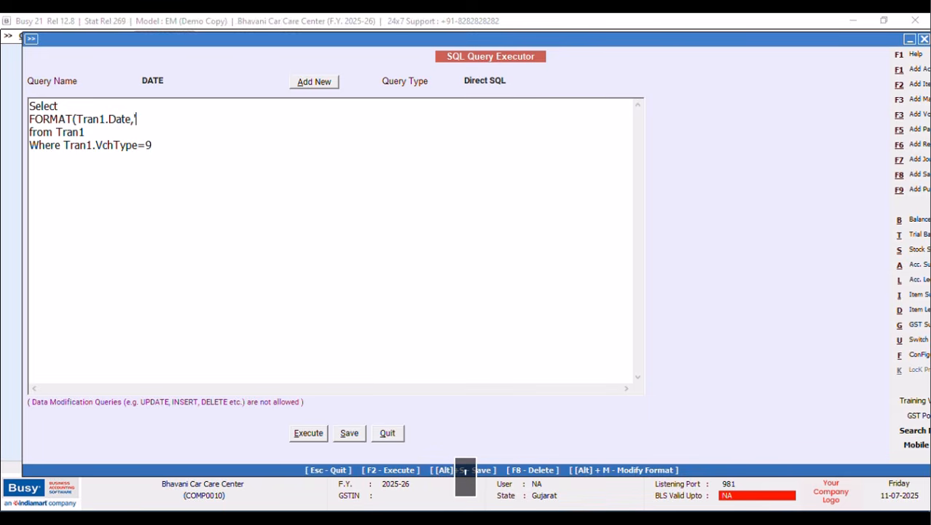
pyautogui.press('BackSpace')
pyautogui.write('"')
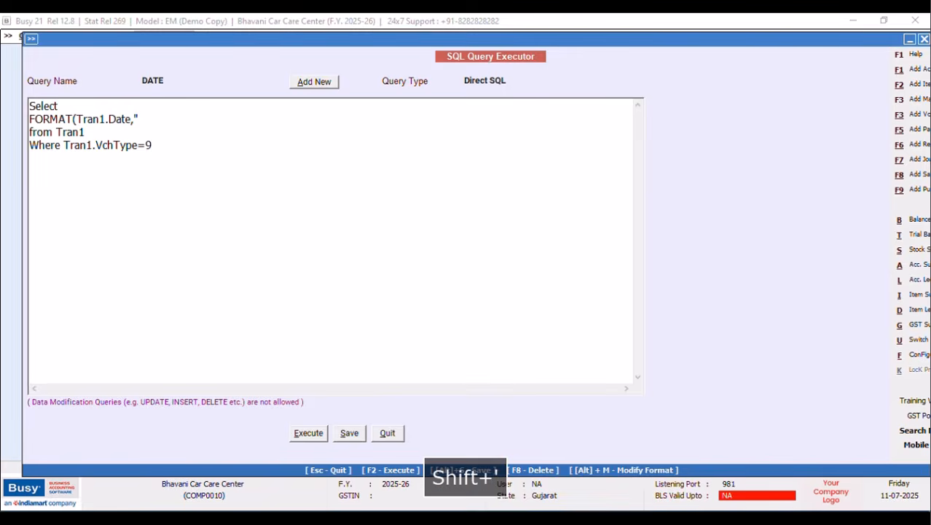
pyautogui.write('DD')
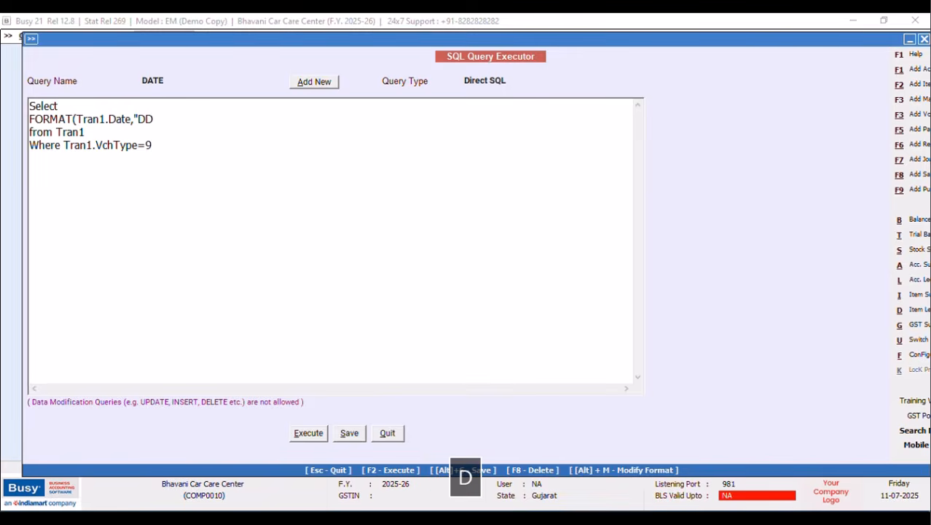
pyautogui.write('-MMM')
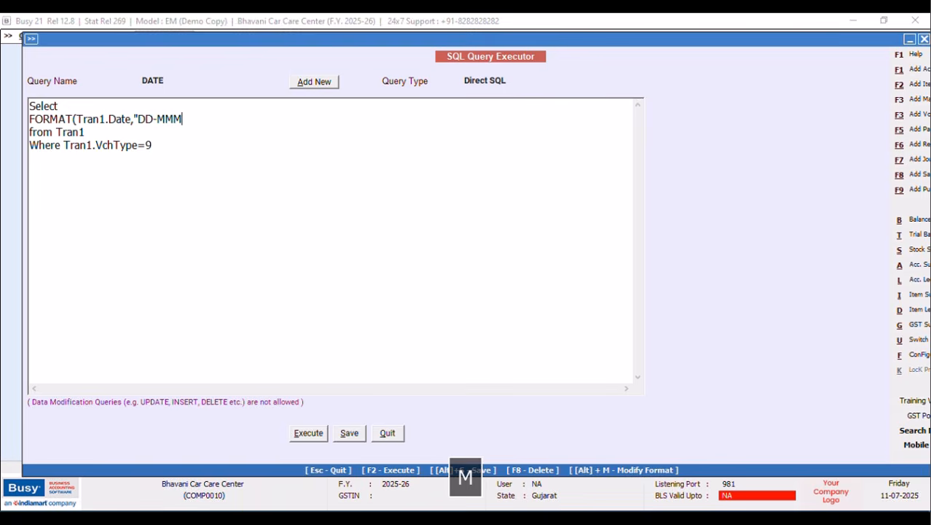
pyautogui.write('-YYYY')
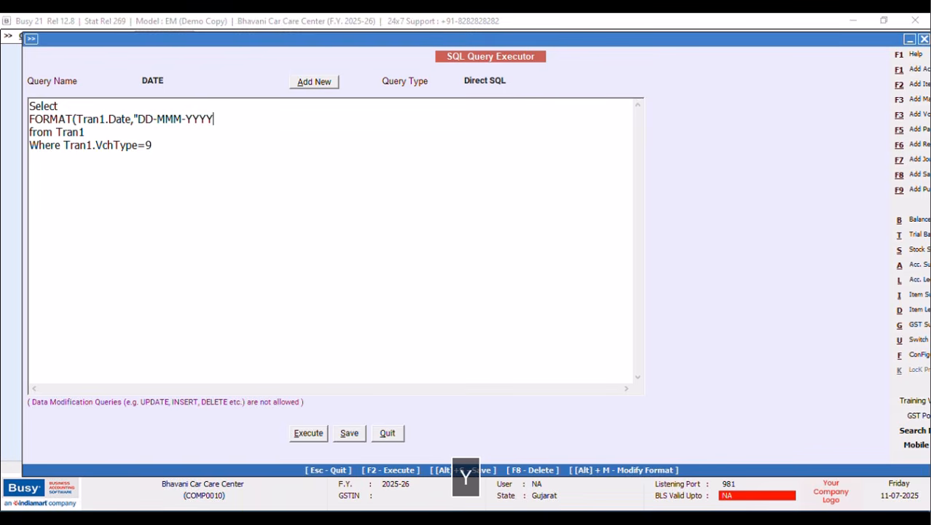
pyautogui.write(' (DD')
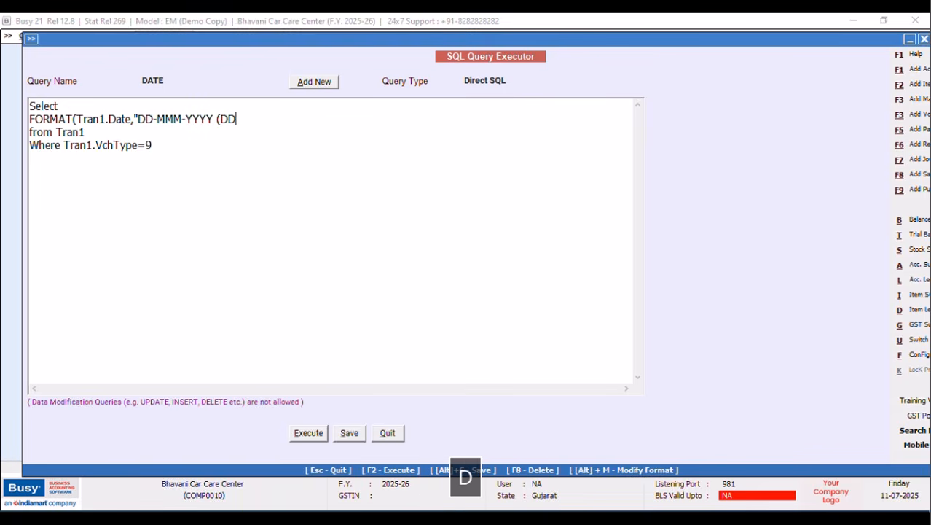
pyautogui.write("D)'")
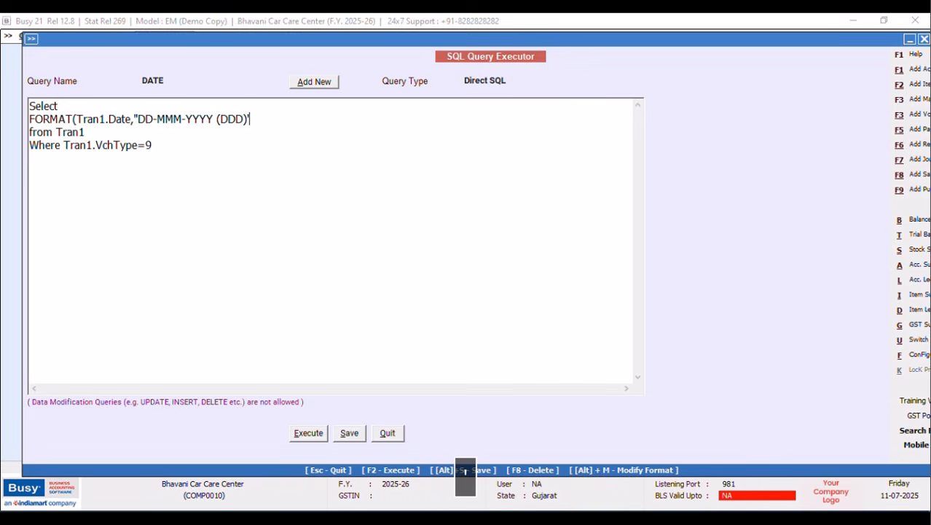
pyautogui.press('BackSpace')
pyautogui.write('"')
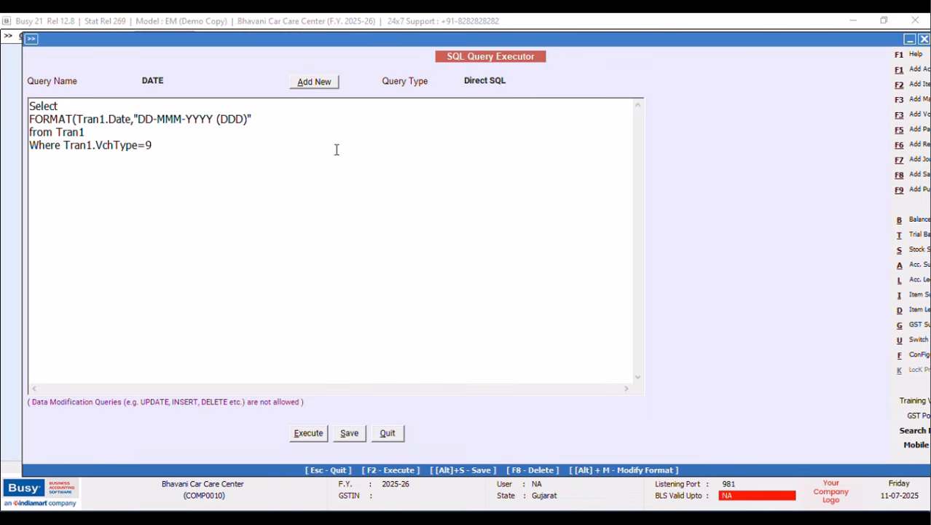
pyautogui.write(')')
pyautogui.click(511, 82)
pyautogui.click(523, 144)
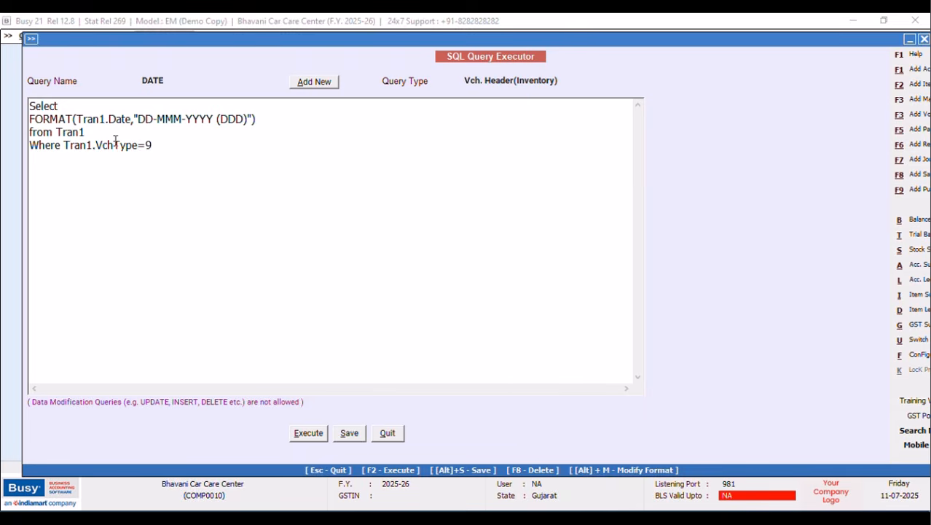
pyautogui.press('Return')
pyautogui.write('AND')
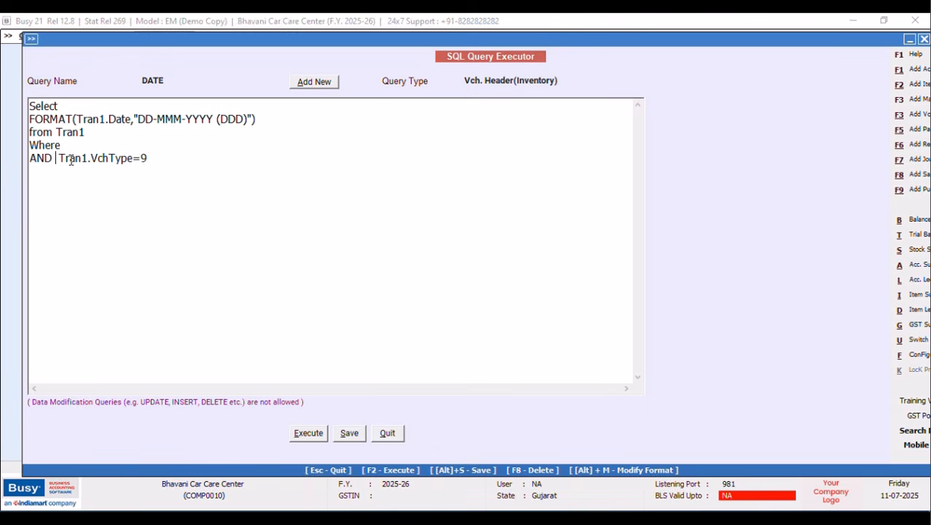
pyautogui.click(88, 147)
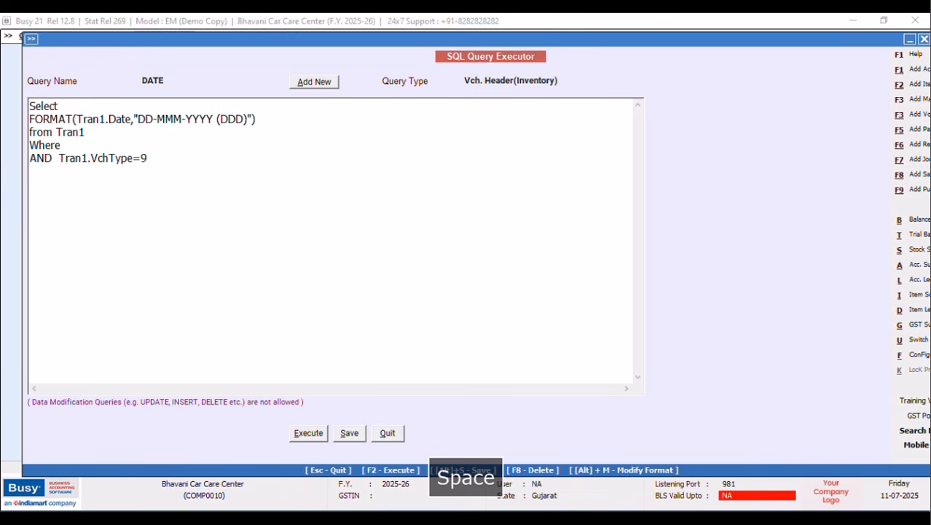
pyautogui.write('Tran1')
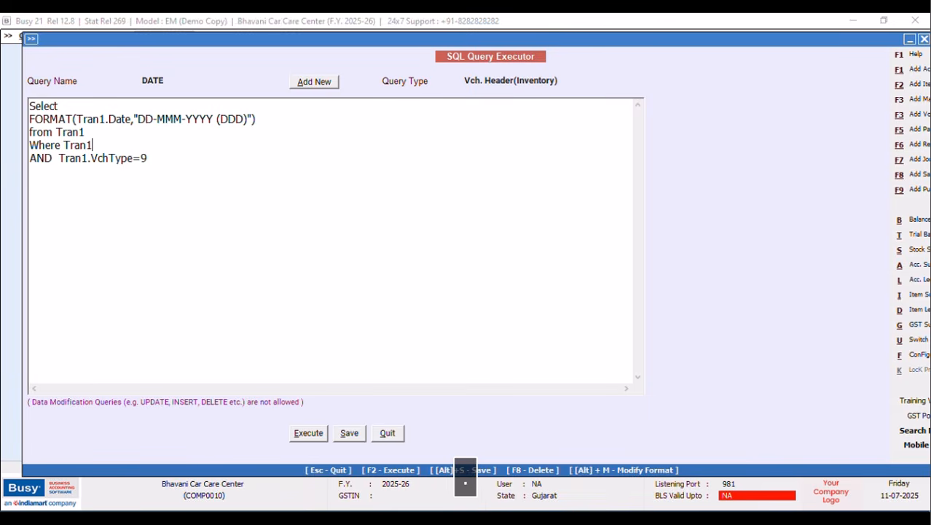
pyautogui.write('.VchCode=@')
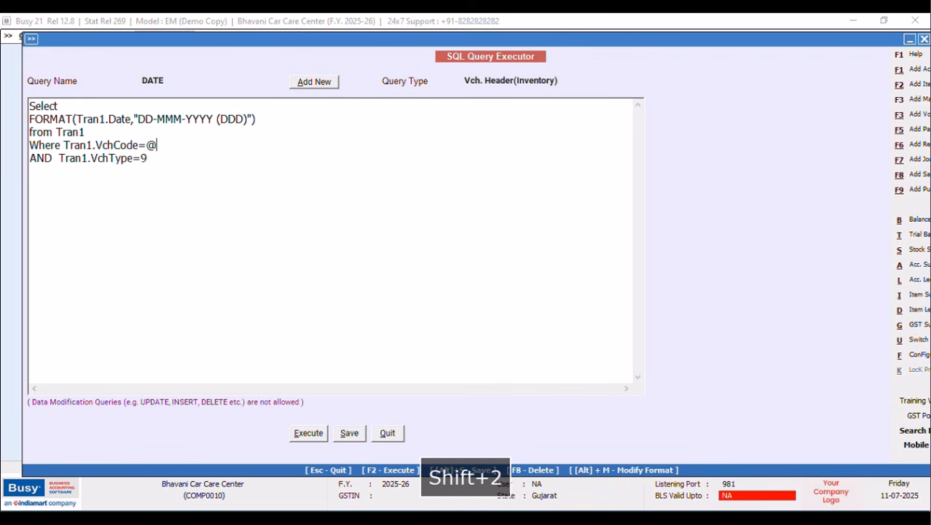
pyautogui.press('capslock')
pyautogui.write('VchC')
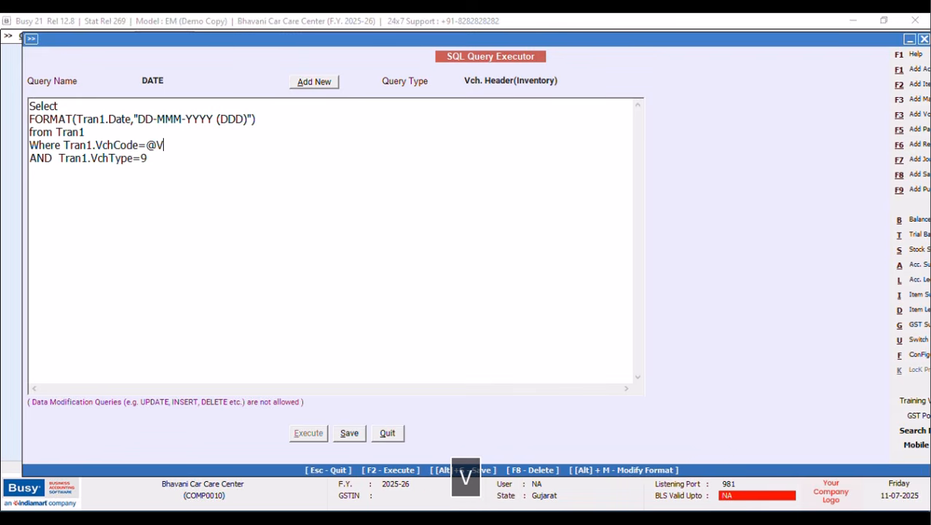
pyautogui.write('ode')
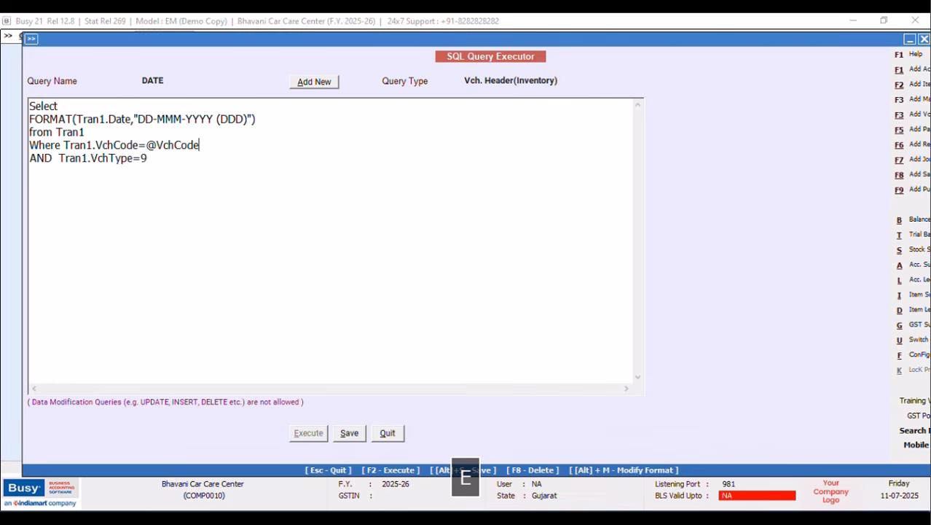
pyautogui.write('@')
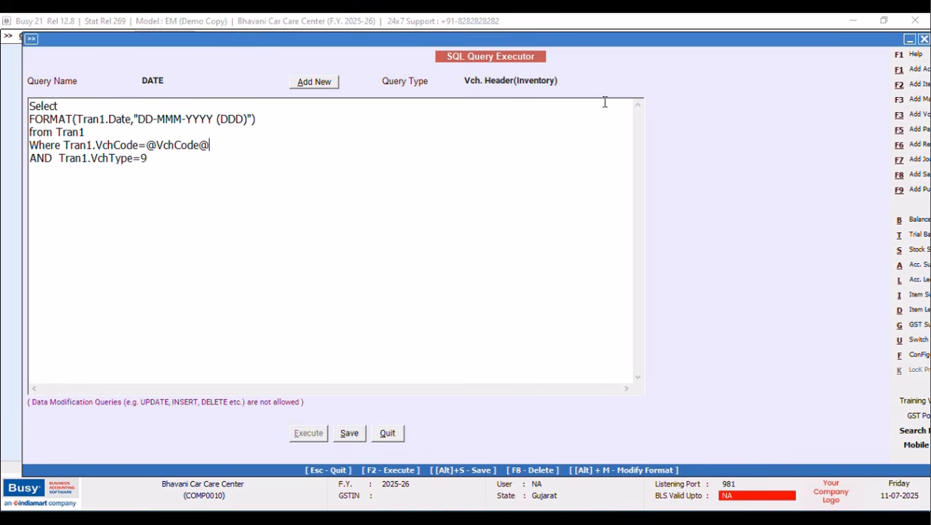
pyautogui.click(349, 434)
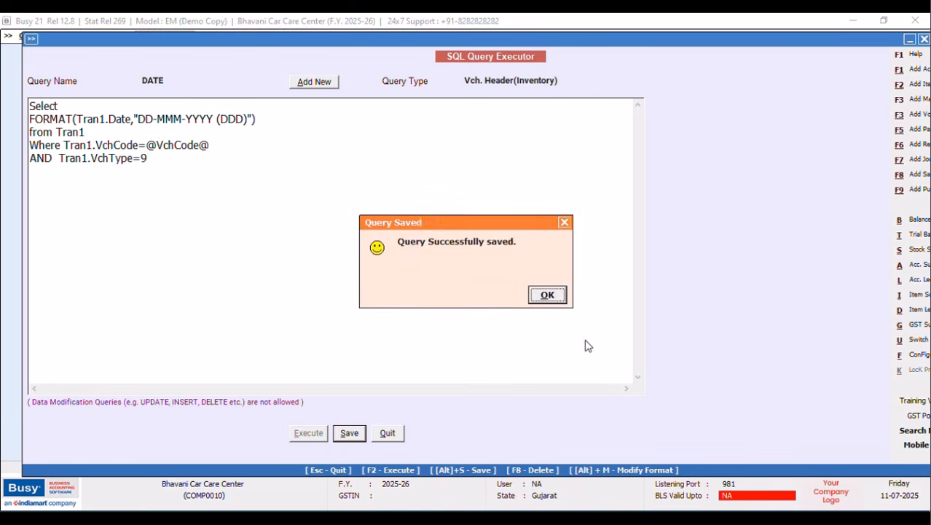
pyautogui.click(548, 295)
# Open the NEW DESIGN Sales Invoice header in Advanced Invoice/Document Printing configuration.
pyautogui.click(918, 357)
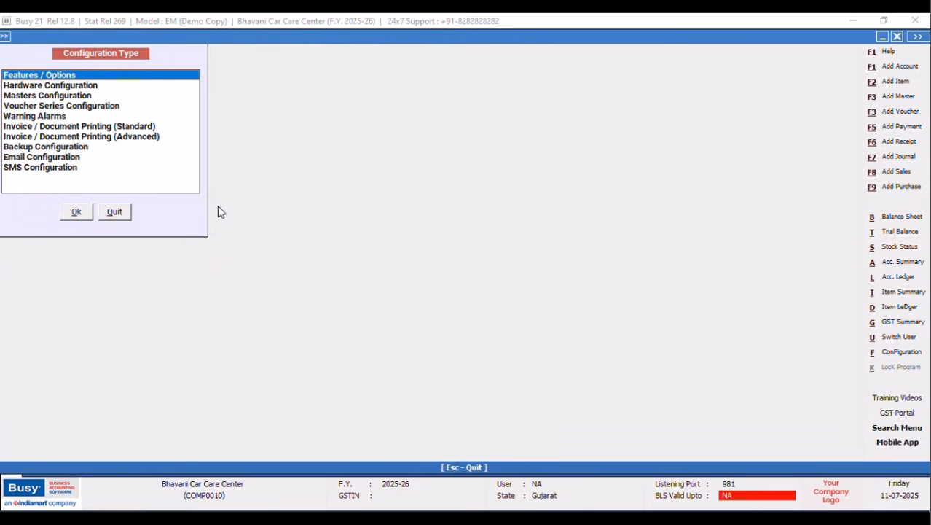
pyautogui.click(154, 137)
pyautogui.click(75, 213)
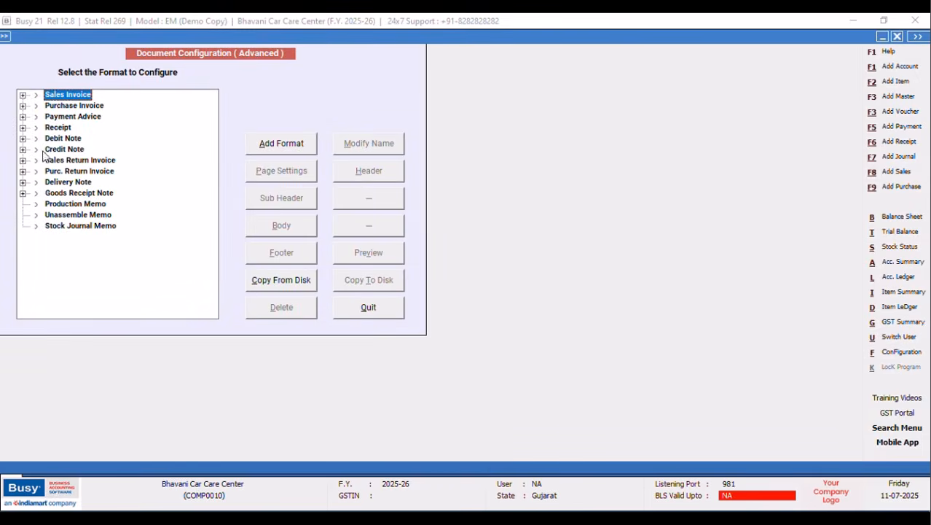
pyautogui.click(22, 96)
pyautogui.click(76, 117)
pyautogui.click(365, 175)
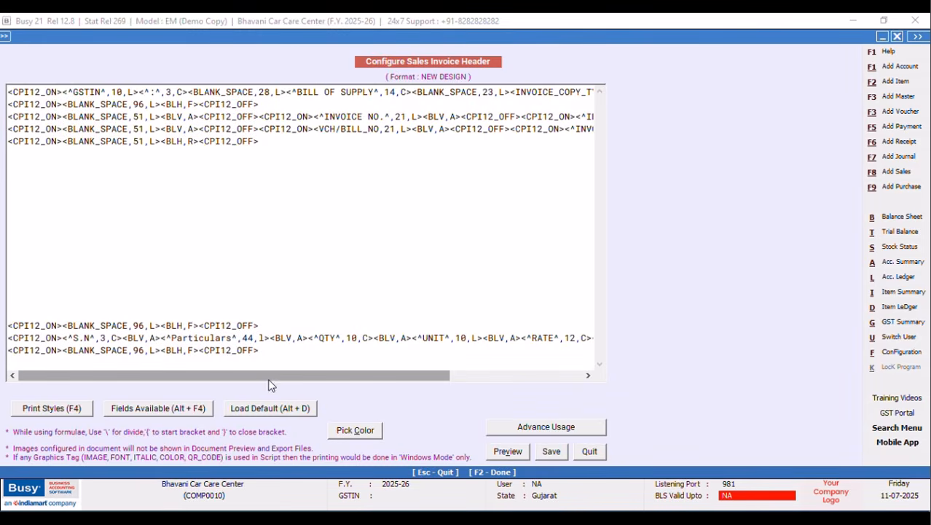
# Replace the INVOICE DATE caption on line 4 with an SQL_QUERY_TEXT field.
pyautogui.moveTo(274, 374); pyautogui.dragTo(432, 374)
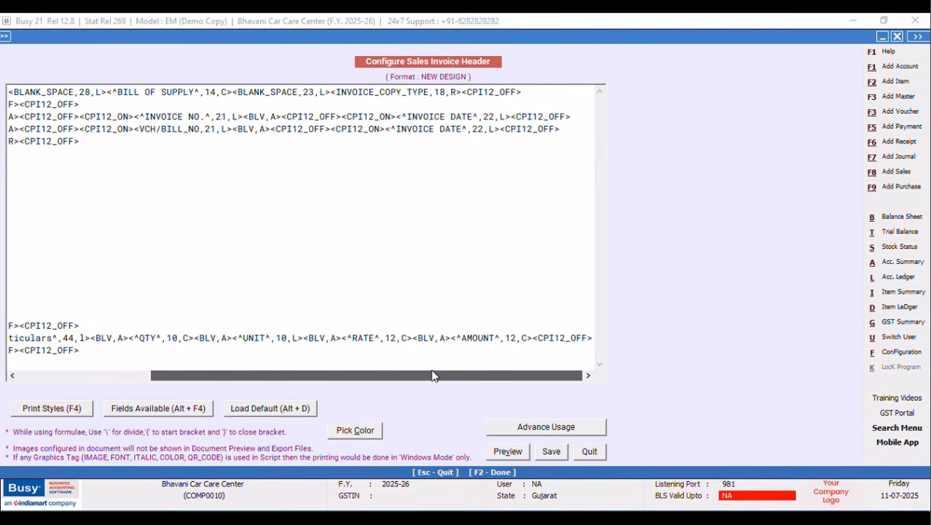
pyautogui.moveTo(501, 129); pyautogui.dragTo(386, 129)
pyautogui.press('Delete')
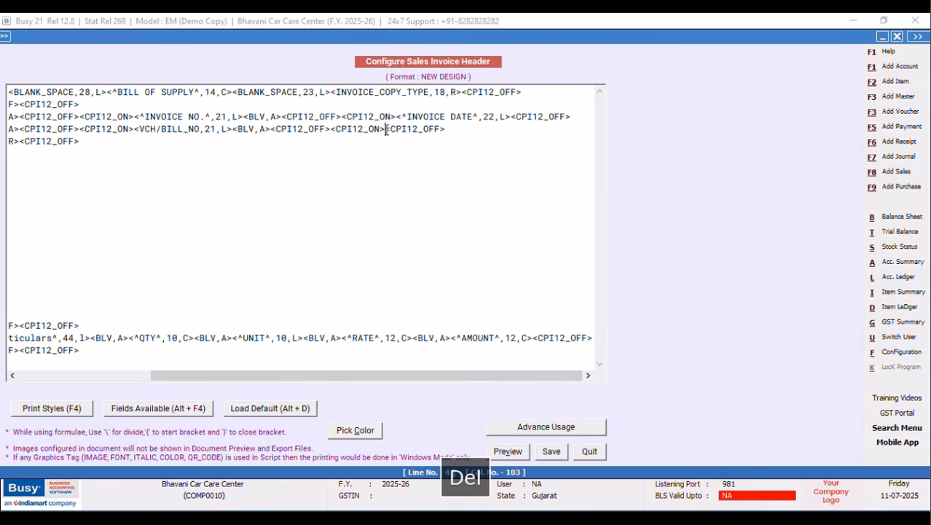
pyautogui.hotkey('alt', 'F4')
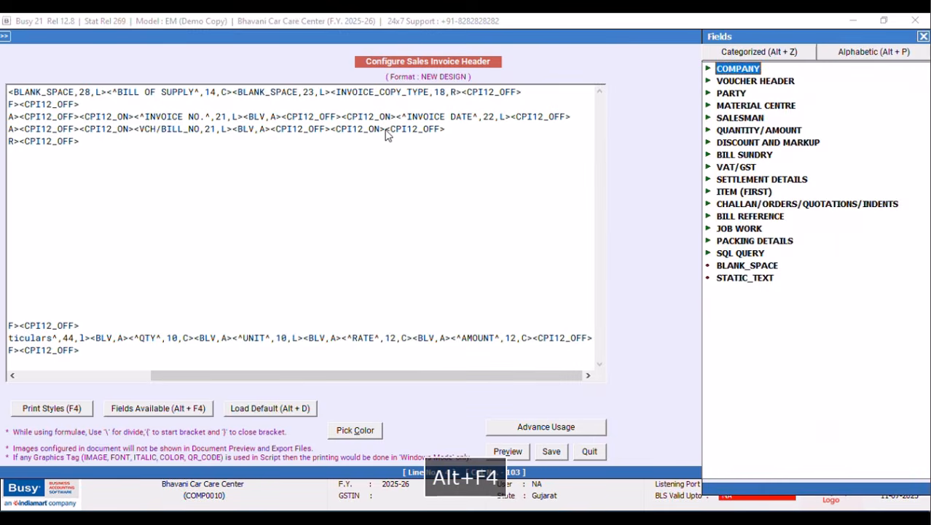
pyautogui.doubleClick(737, 253)
pyautogui.doubleClick(781, 290)
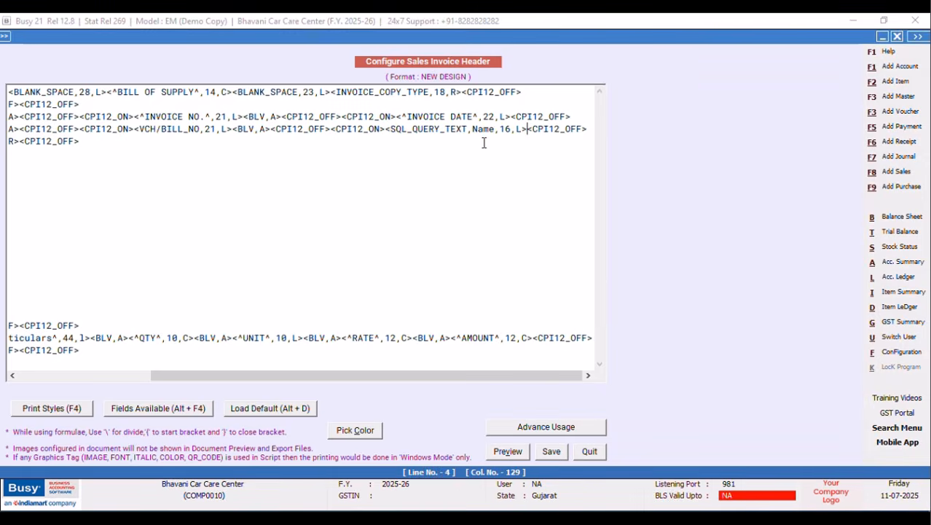
# Set the field to query DATE with width 22 and save the header.
pyautogui.press('BackSpace')
pyautogui.press('BackSpace')
pyautogui.press('BackSpace')
pyautogui.press('BackSpace')
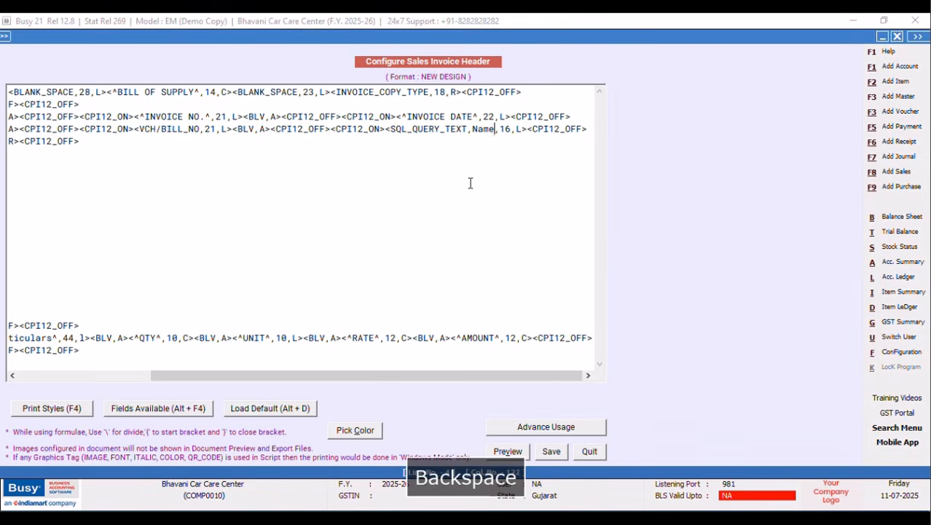
pyautogui.write('date')
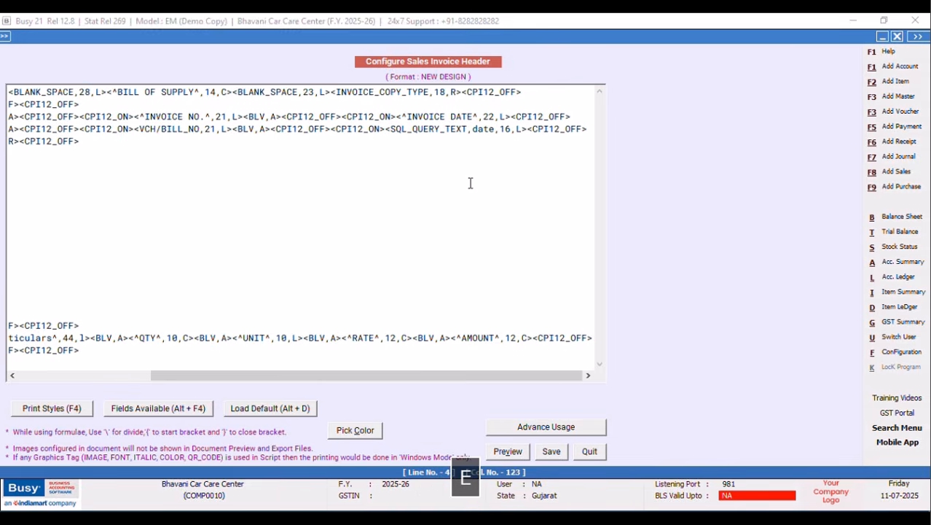
pyautogui.press('BackSpace')
pyautogui.press('BackSpace')
pyautogui.press('BackSpace')
pyautogui.press('BackSpace')
pyautogui.write('DATE')
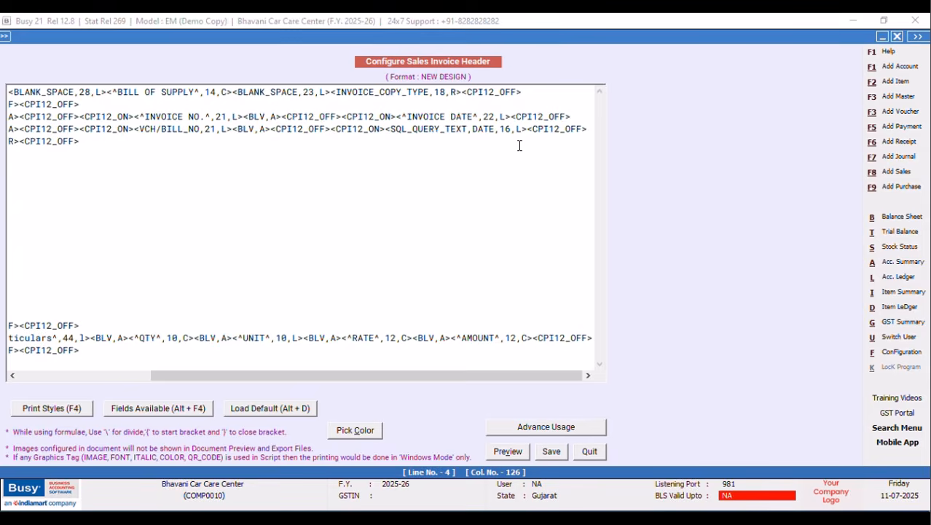
pyautogui.press('BackSpace')
pyautogui.press('BackSpace')
pyautogui.write('22')
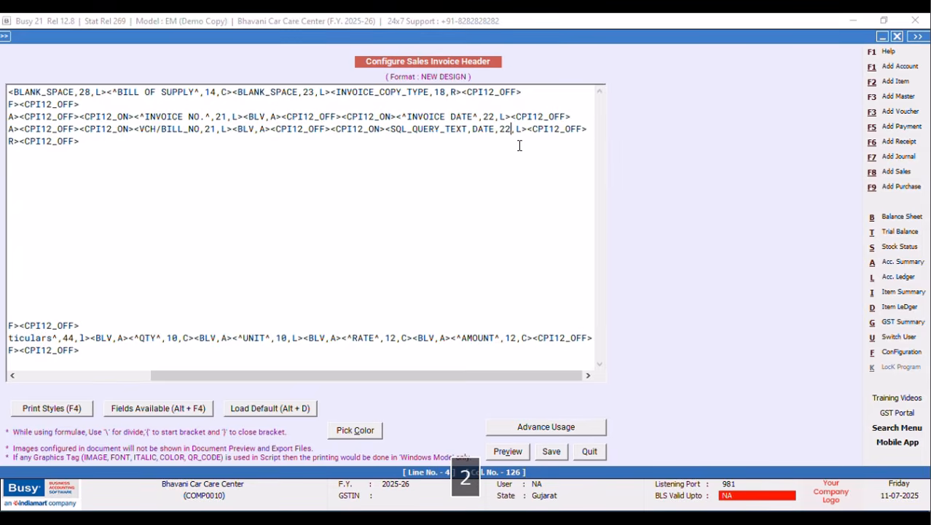
pyautogui.click(552, 452)
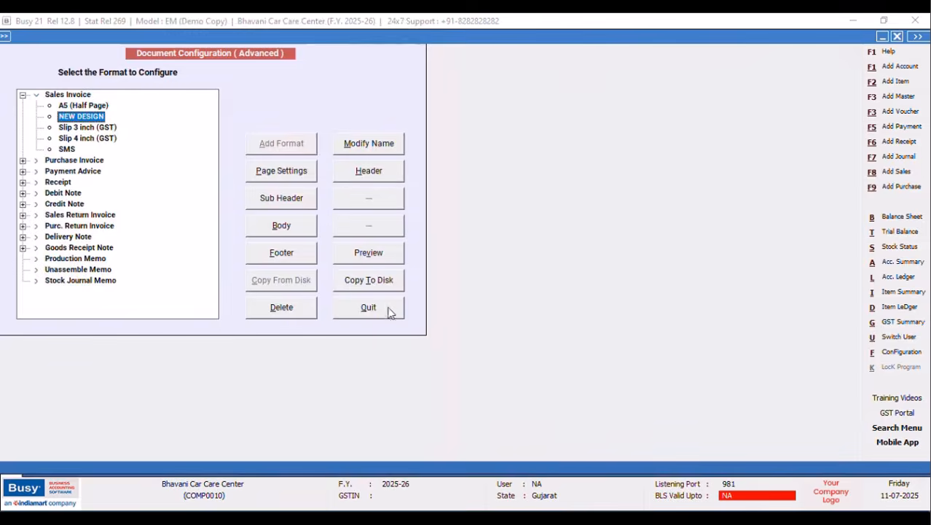
pyautogui.click(360, 305)
# Leave configuration and open an existing Main-series sales voucher for modification.
pyautogui.click(114, 212)
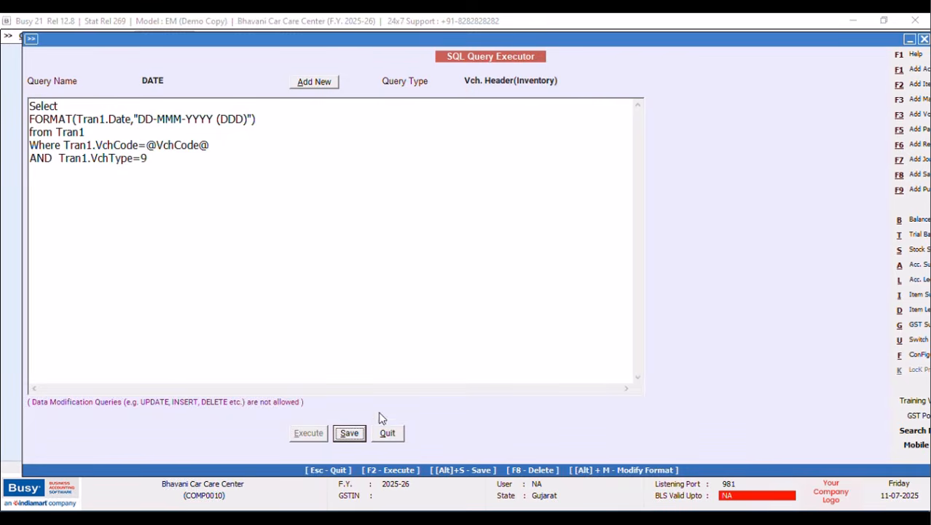
pyautogui.click(387, 432)
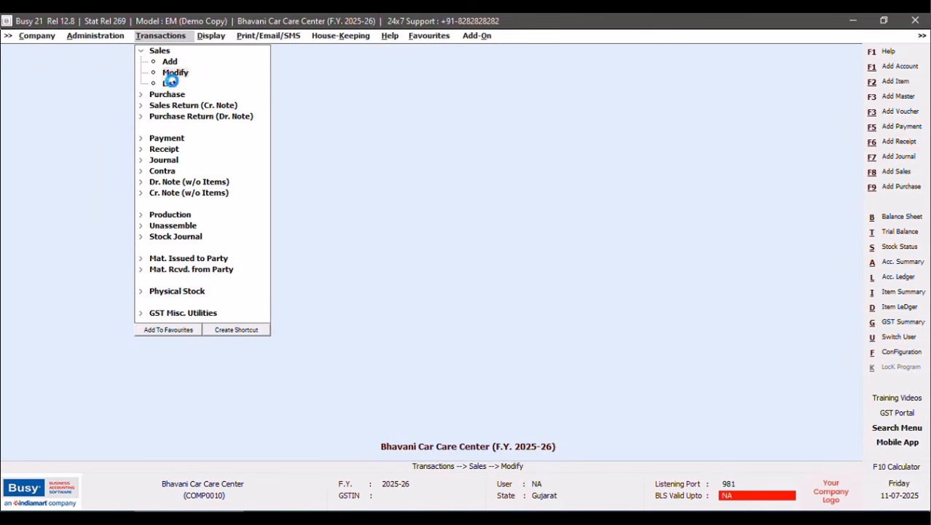
pyautogui.click(174, 75)
pyautogui.click(114, 96)
pyautogui.click(124, 162)
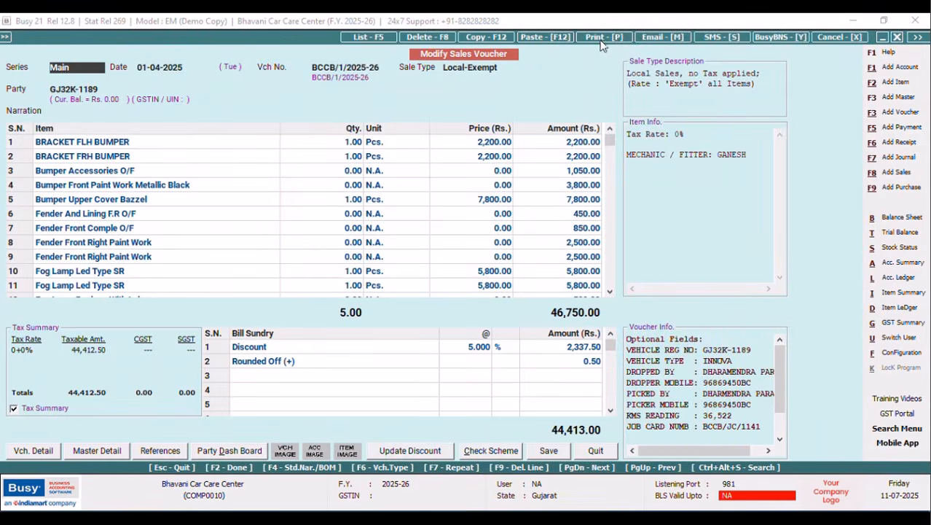
# Preview the voucher as a Sales Invoice in the NEW DESIGN format.
pyautogui.click(602, 41)
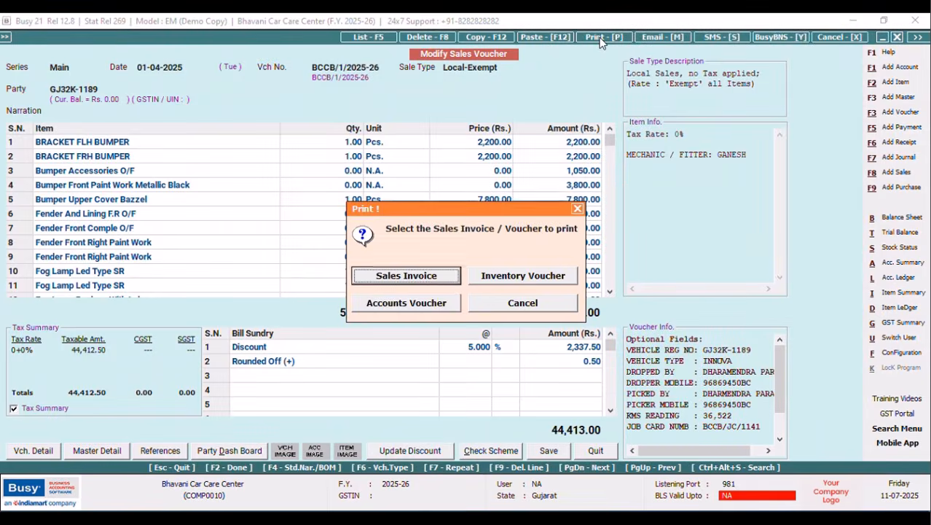
pyautogui.click(435, 280)
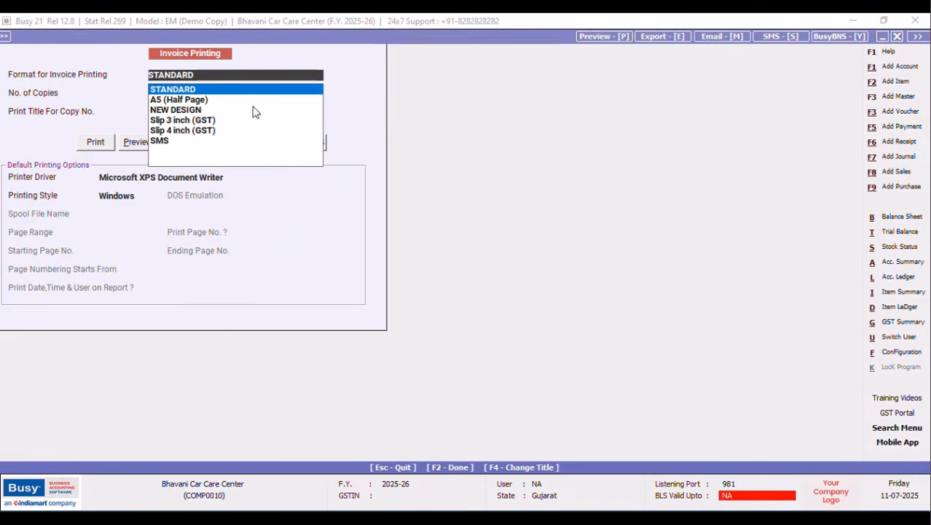
pyautogui.click(253, 110)
pyautogui.click(131, 141)
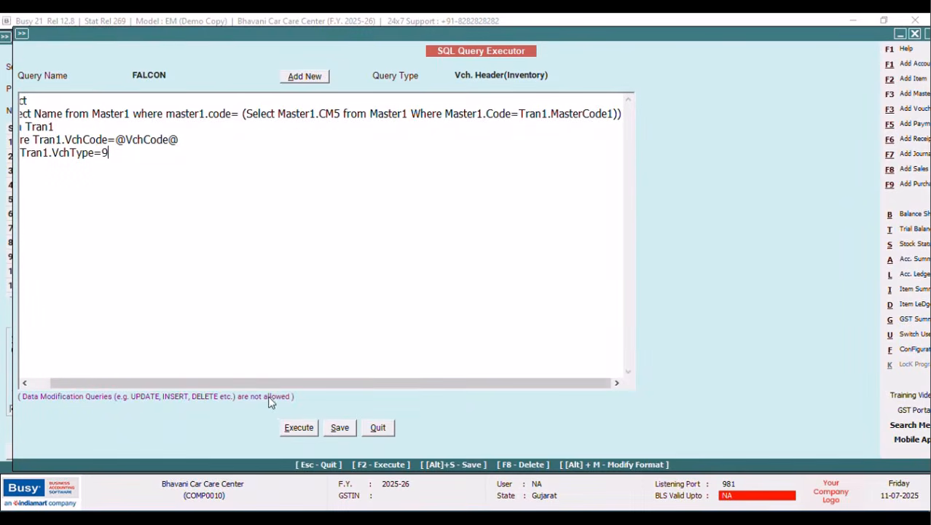
pyautogui.moveTo(256, 383); pyautogui.dragTo(147, 382)
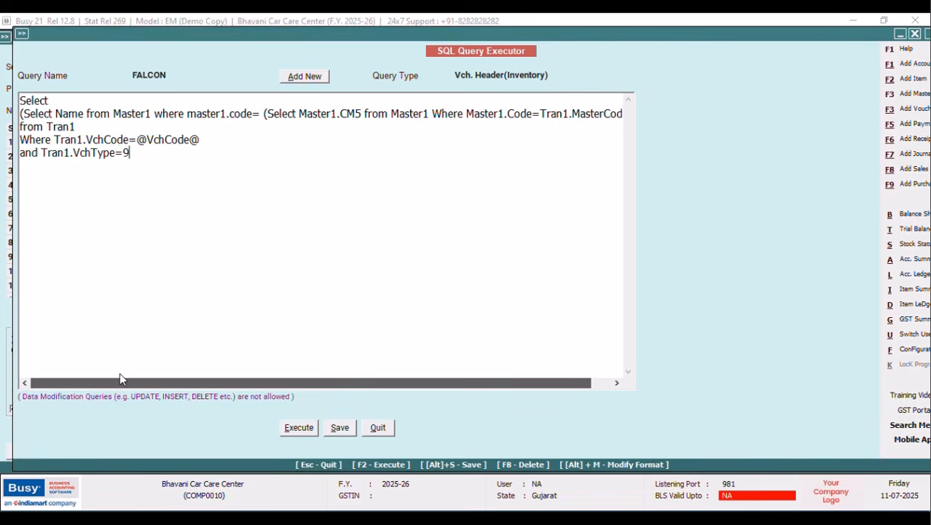
# Save FALCON, then open the NEW DESIGN Sales Invoice header with the cursor on empty line 10.
pyautogui.click(344, 431)
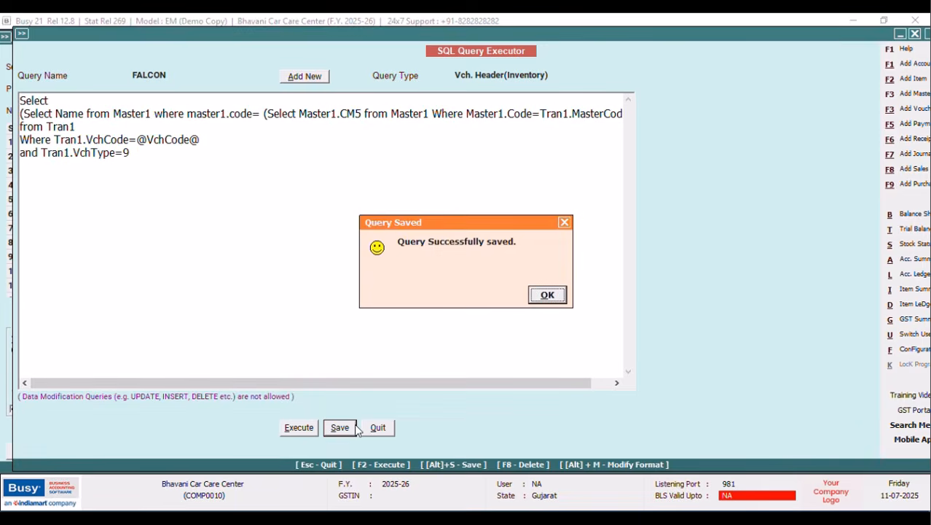
pyautogui.click(558, 295)
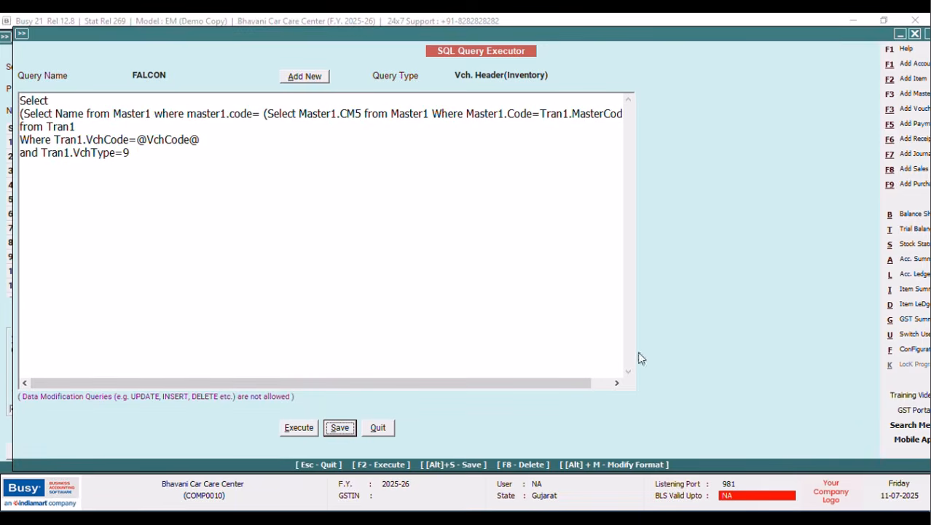
pyautogui.click(908, 352)
pyautogui.click(139, 137)
pyautogui.click(83, 217)
pyautogui.click(22, 96)
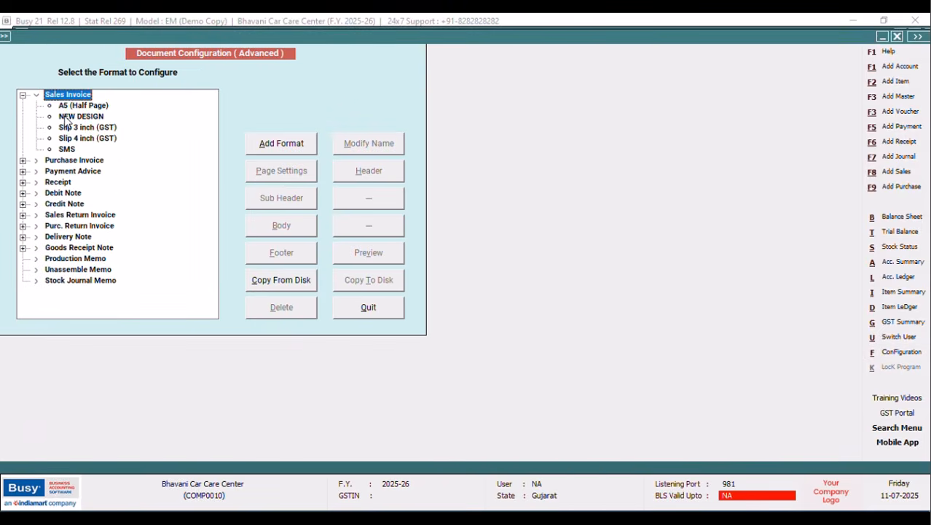
pyautogui.click(66, 120)
pyautogui.click(358, 175)
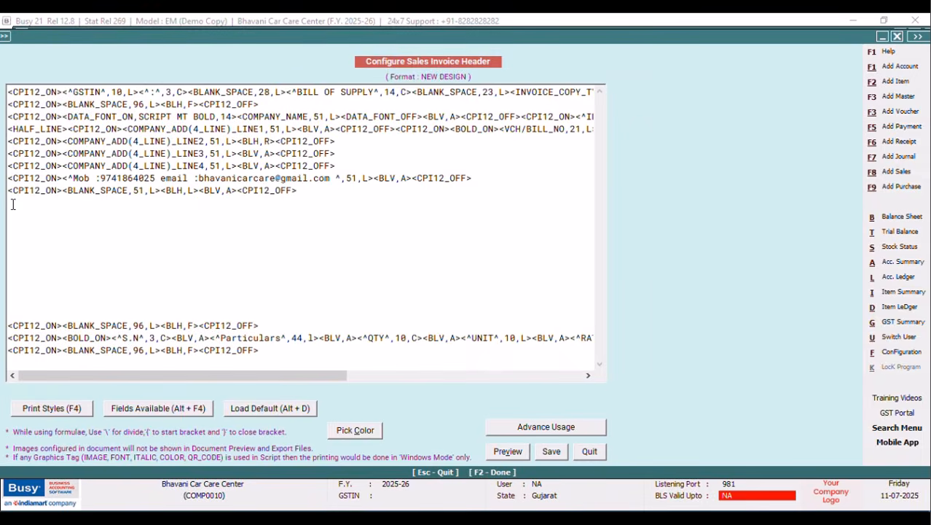
pyautogui.click(14, 204)
# Insert CPI12_ON and CPI12_OFF tags on header line 10.
pyautogui.press('F4')
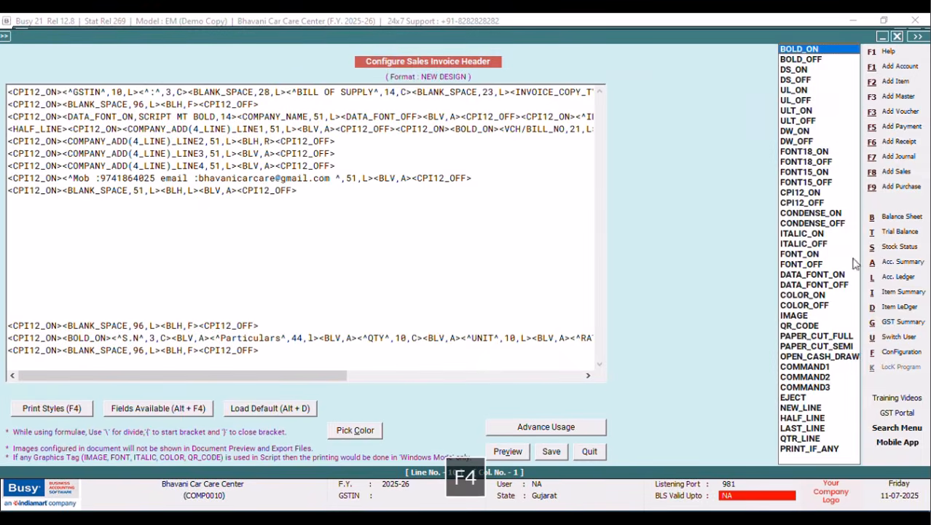
pyautogui.press('Return')
pyautogui.press('F4')
pyautogui.press('Down')
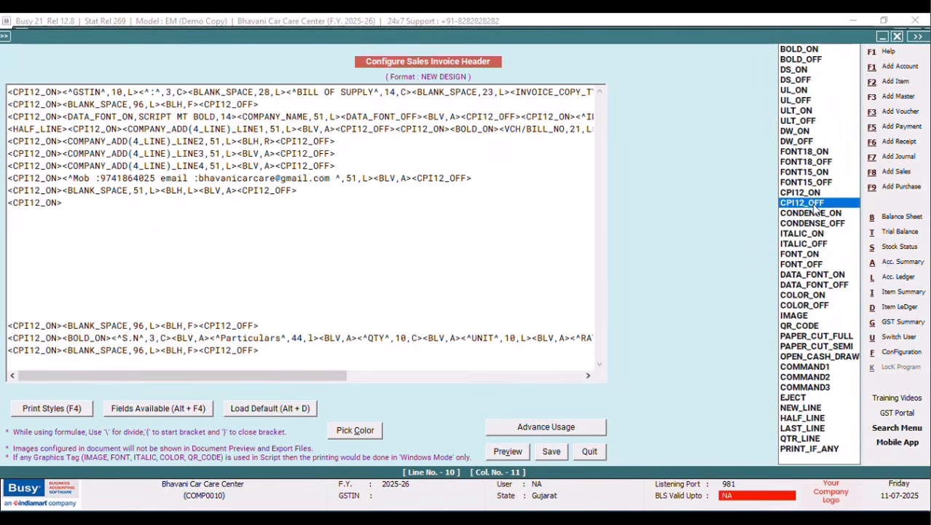
pyautogui.press('Return')
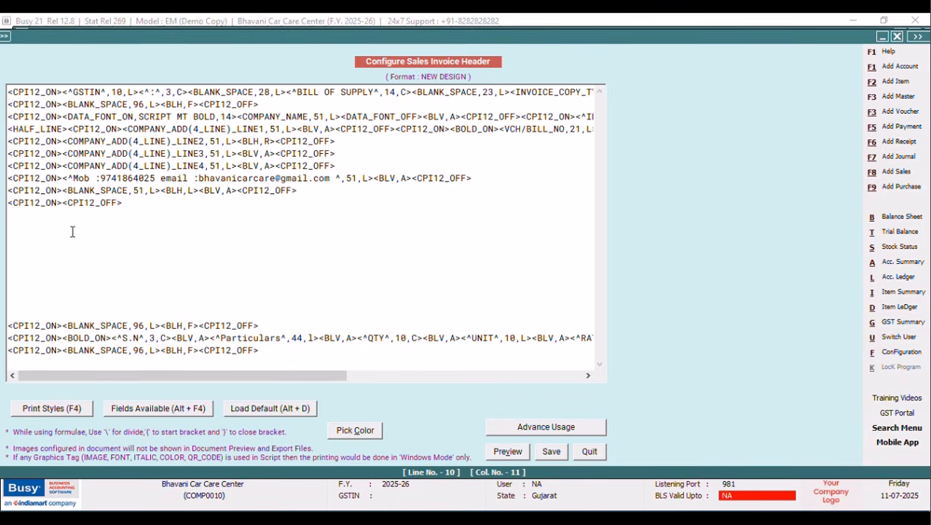
# Insert the PARTY_NAME field between the tags and change its width from 40 to 51.
pyautogui.hotkey('alt', 'F4')
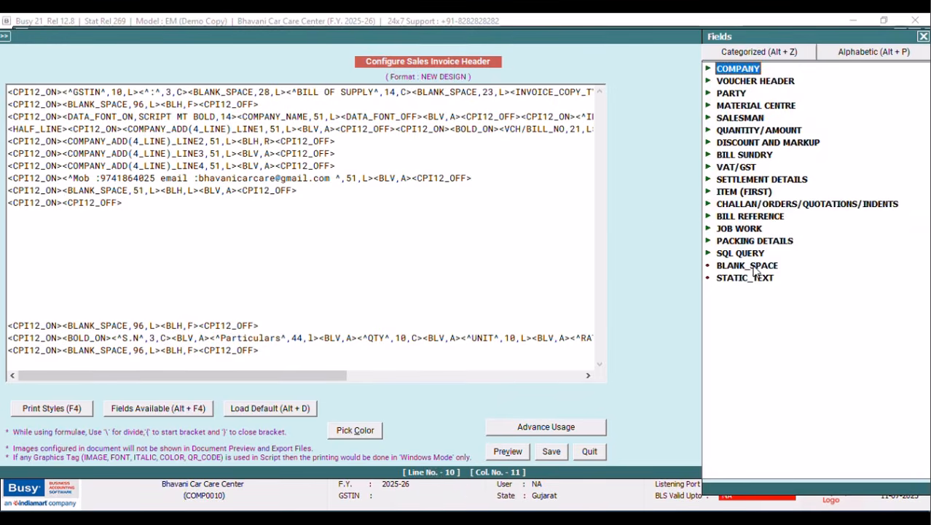
pyautogui.doubleClick(732, 93)
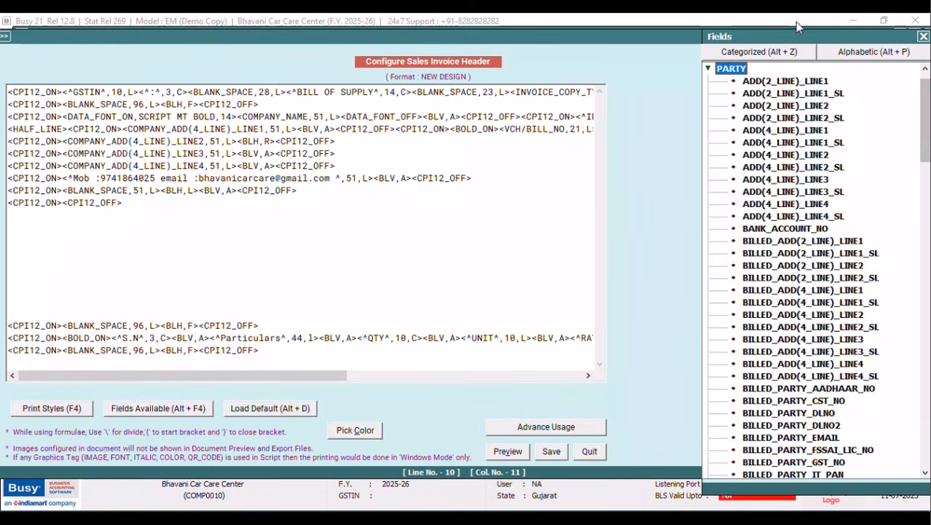
pyautogui.moveTo(777, 35); pyautogui.dragTo(605, 57)
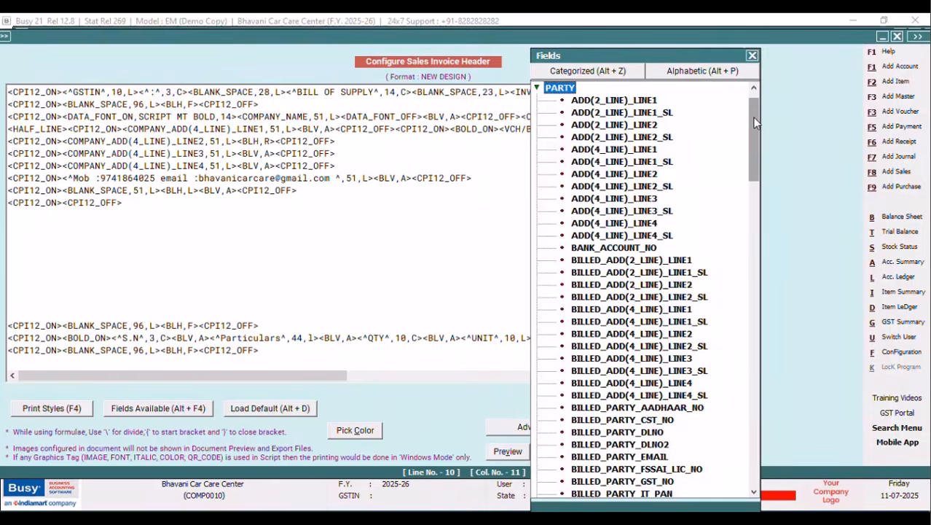
pyautogui.moveTo(754, 135); pyautogui.dragTo(759, 327)
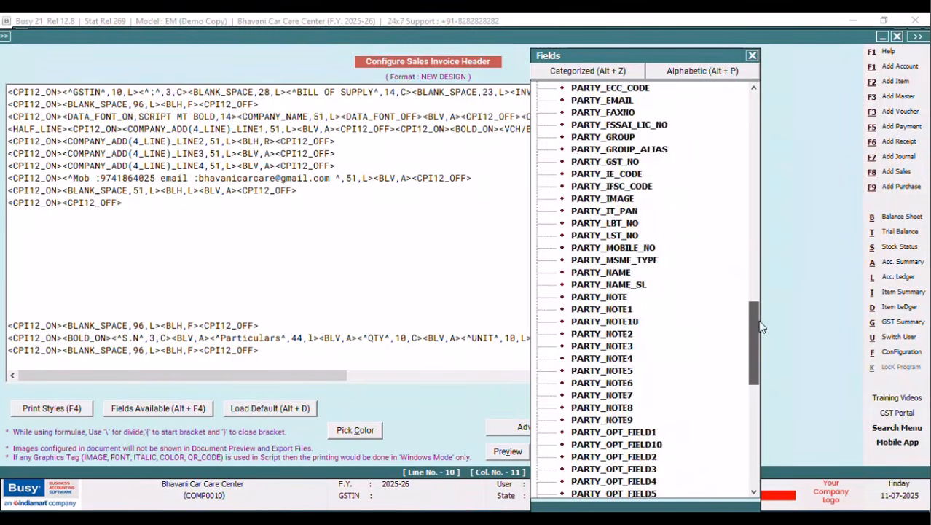
pyautogui.doubleClick(613, 274)
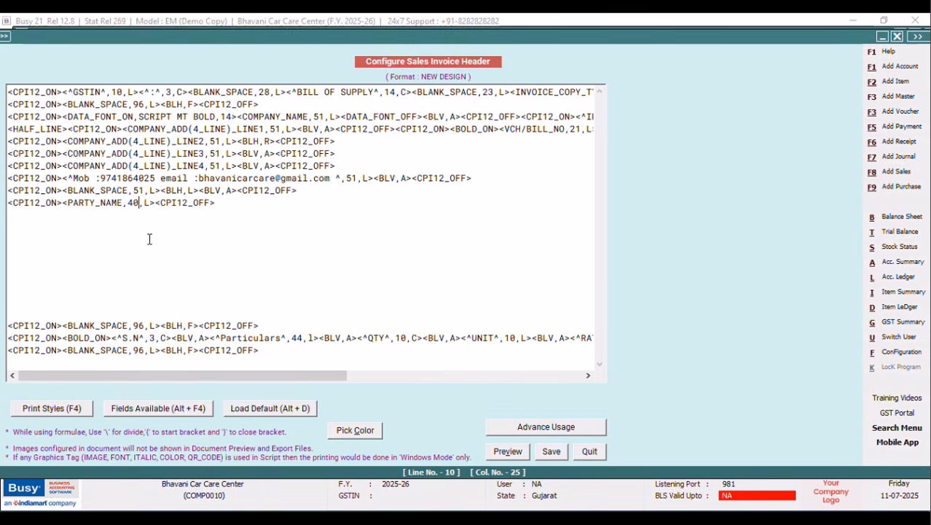
pyautogui.press('BackSpace')
pyautogui.press('BackSpace')
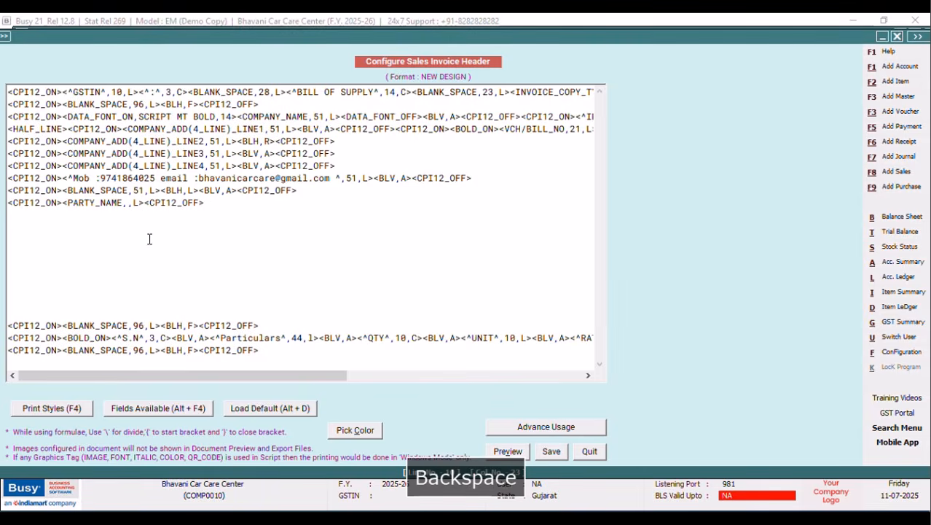
pyautogui.write('51')
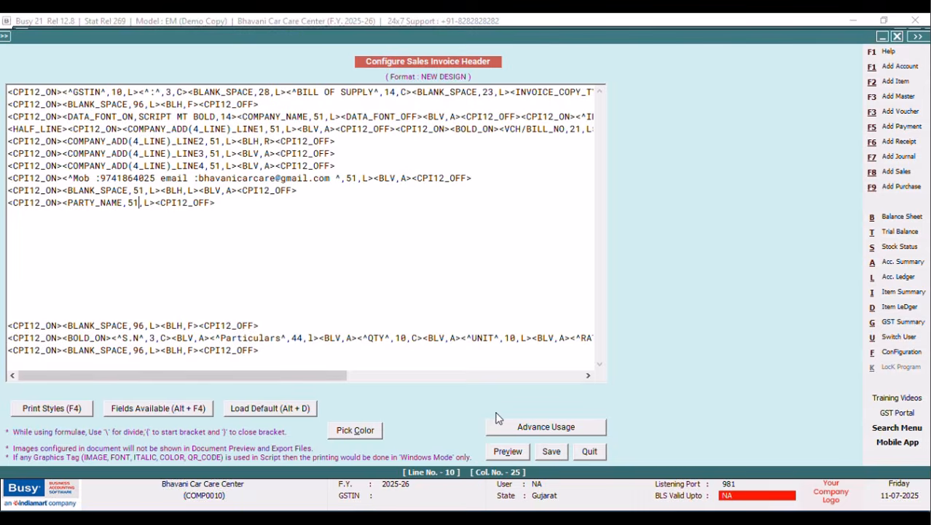
# Save the header and preview the voucher's Sales Invoice in NEW DESIGN format.
pyautogui.click(551, 452)
pyautogui.click(382, 307)
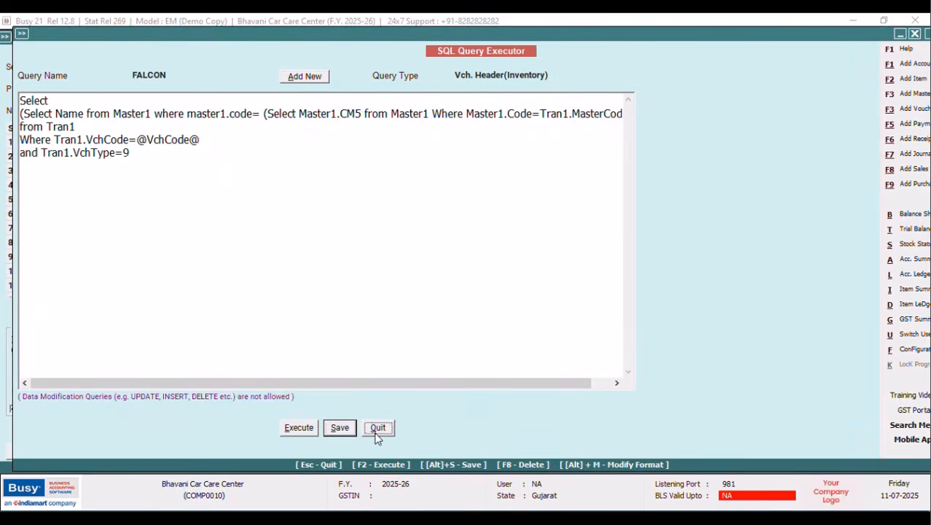
pyautogui.click(378, 429)
pyautogui.click(599, 41)
pyautogui.click(449, 275)
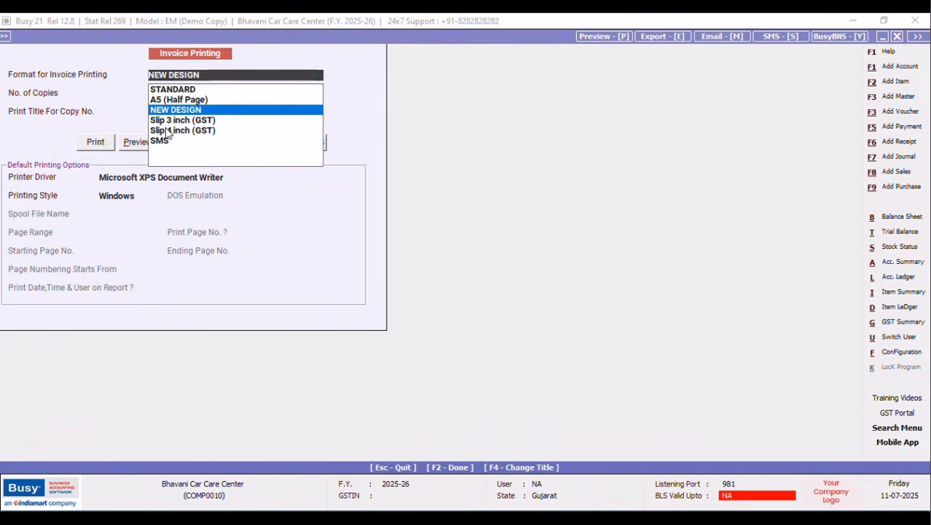
pyautogui.click(134, 139)
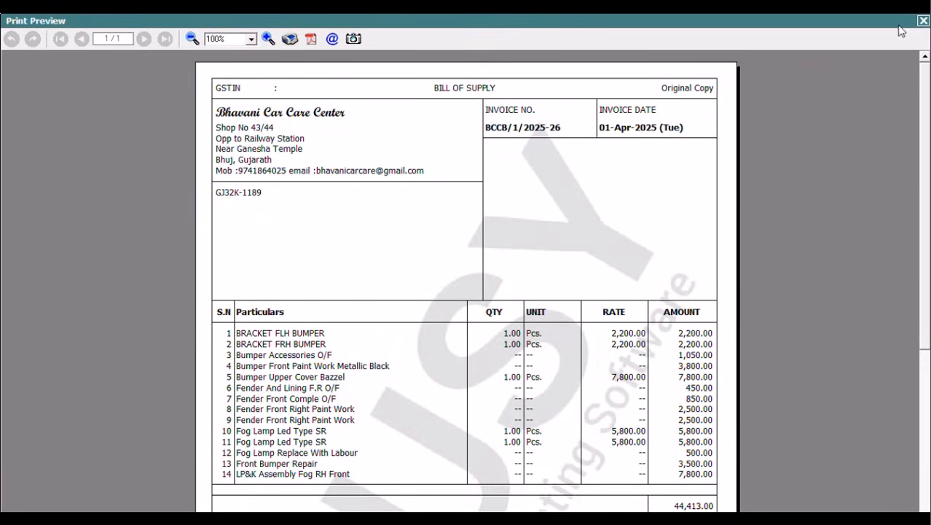
pyautogui.click(923, 21)
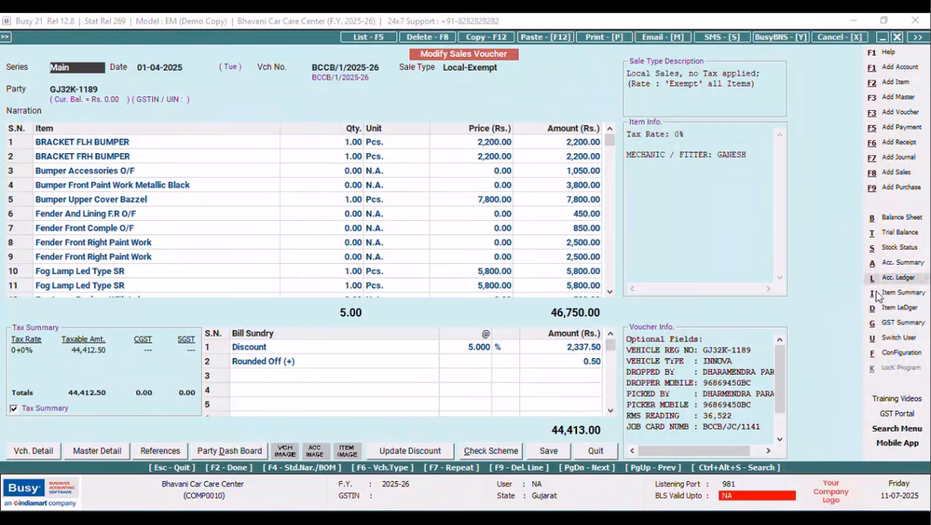
# Reopen the NEW DESIGN Sales Invoice header in Advanced Invoice/Document Printing configuration.
pyautogui.click(893, 353)
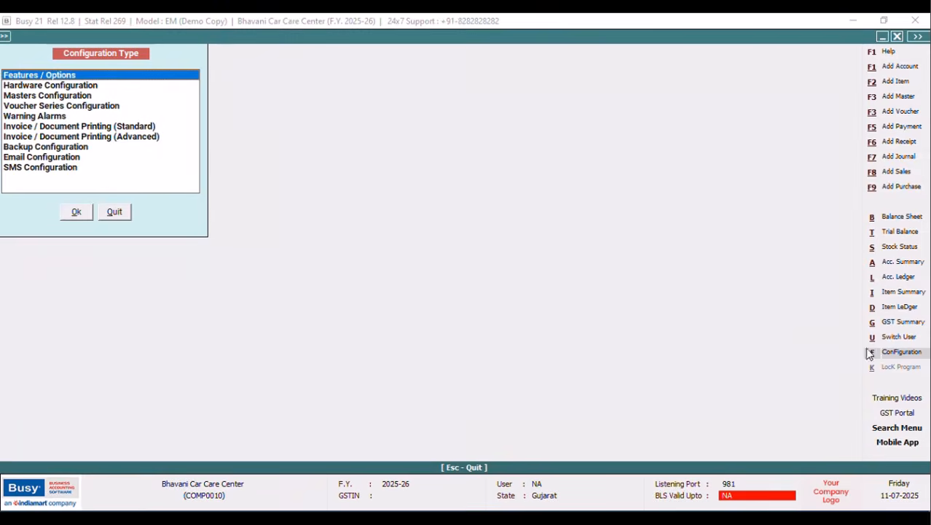
pyautogui.click(103, 138)
pyautogui.click(76, 211)
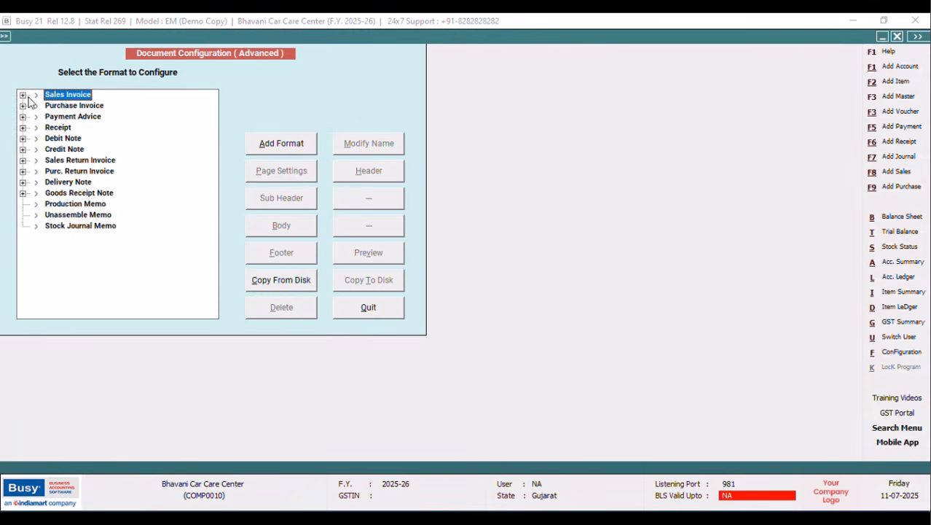
pyautogui.click(23, 95)
pyautogui.click(65, 117)
pyautogui.click(367, 175)
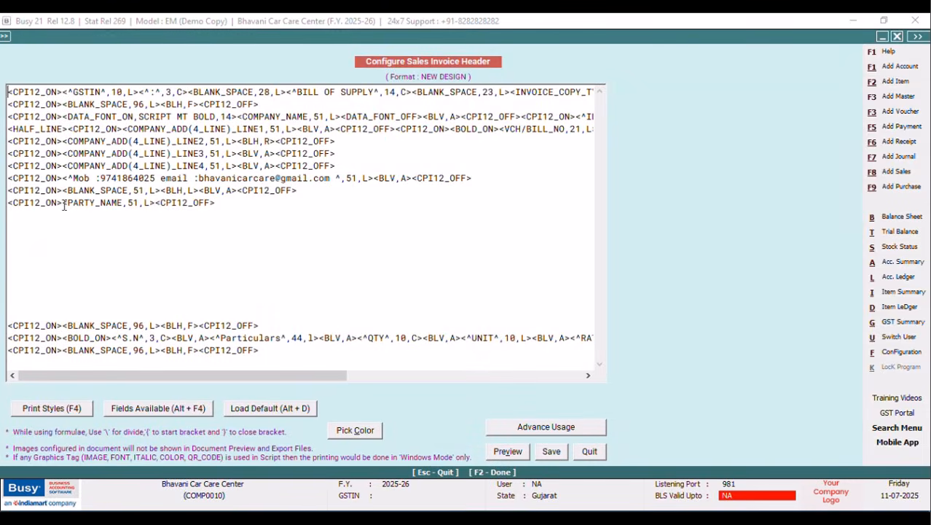
# Add a PARTY caption (width 10) and colon before PARTY_NAME, reducing its width to 38.
pyautogui.click(64, 204)
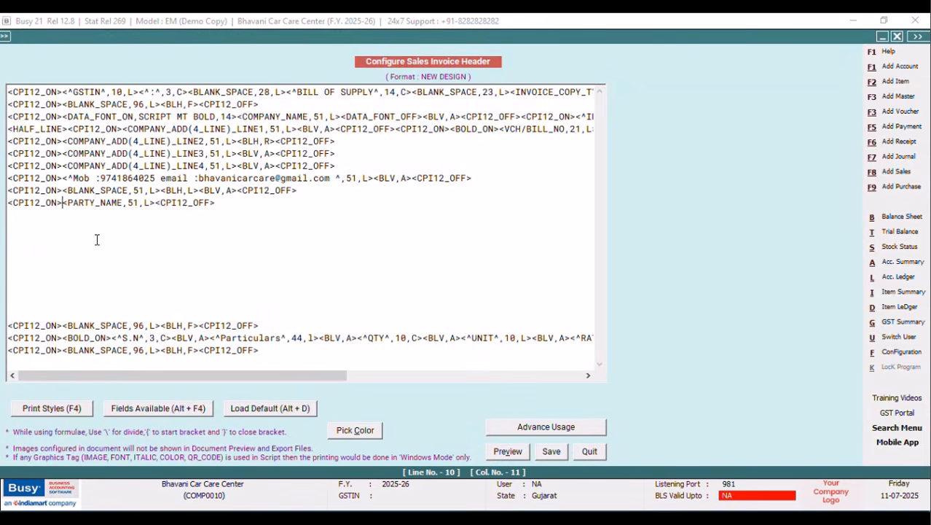
pyautogui.write('^^')
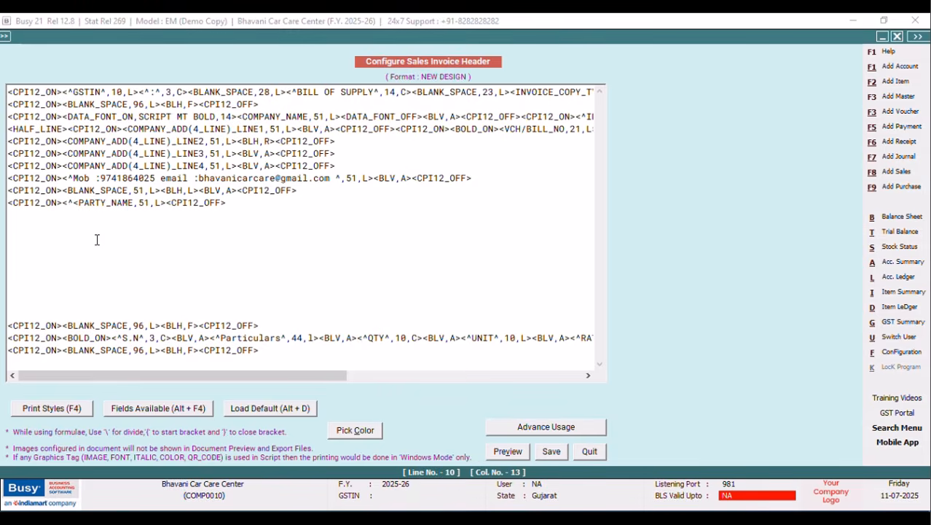
pyautogui.write('PARTY')
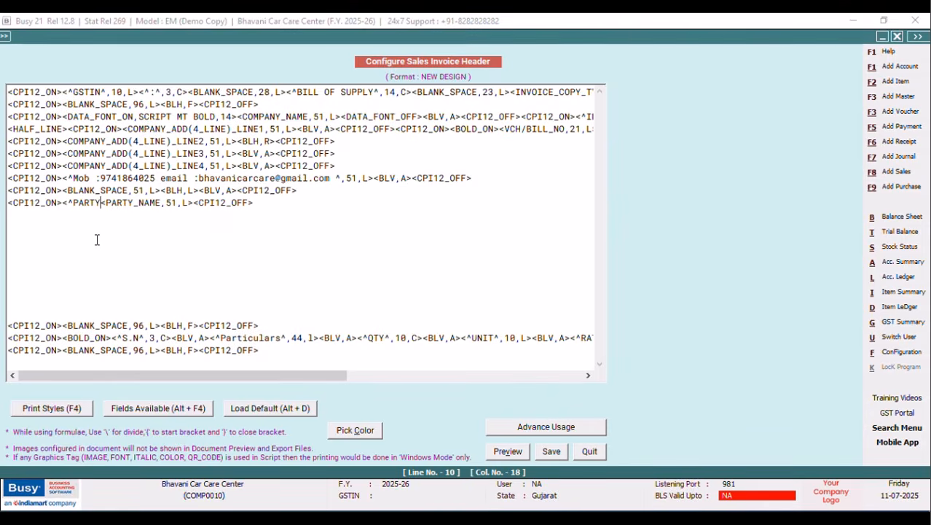
pyautogui.write('^,10,')
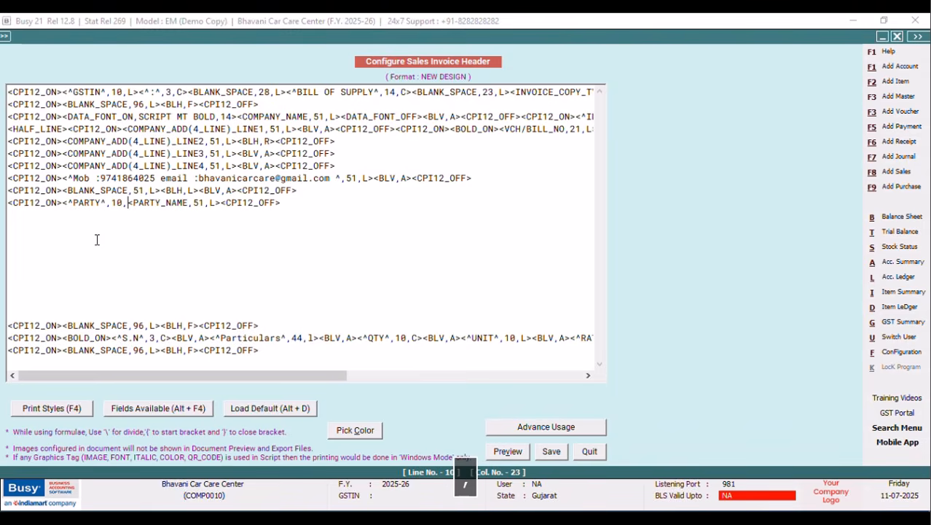
pyautogui.write('L')
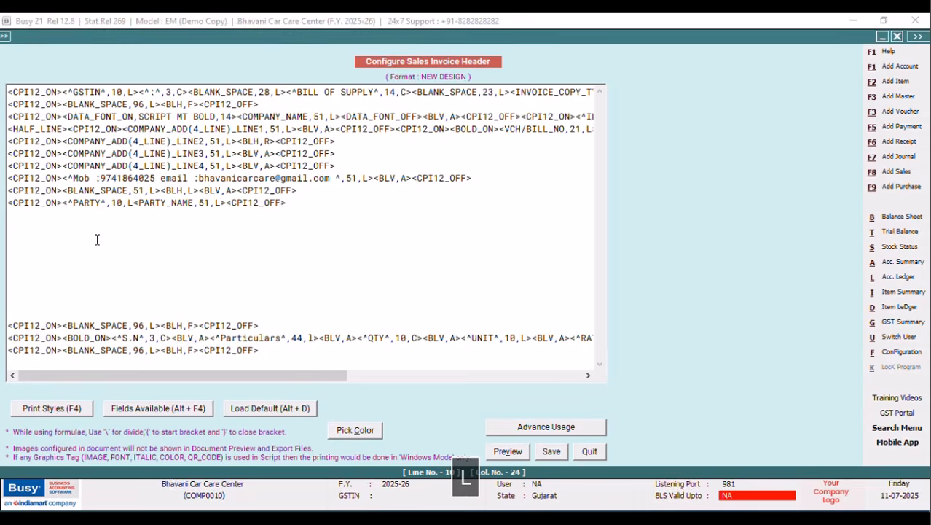
pyautogui.write('>')
pyautogui.write('<^:^')
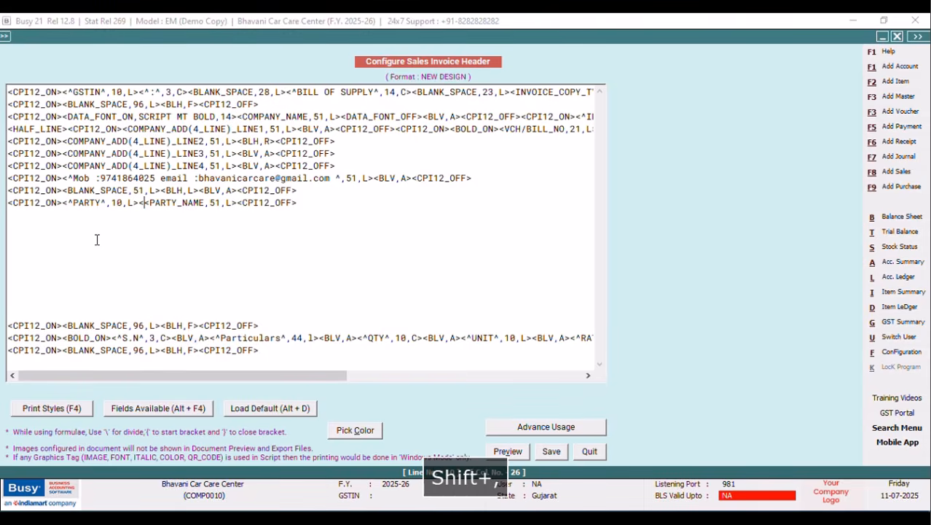
pyautogui.write(',3,C')
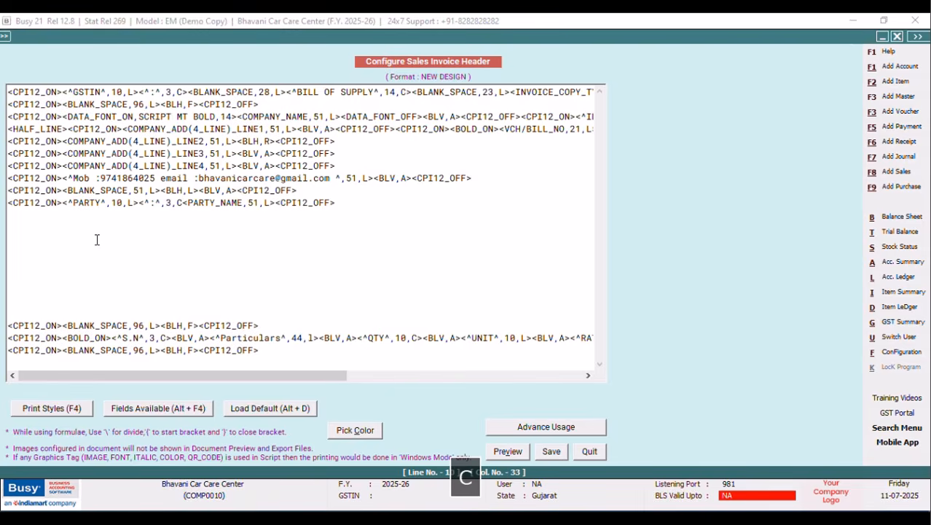
pyautogui.write('>')
pyautogui.click(266, 203)
pyautogui.press('BackSpace')
pyautogui.press('BackSpace')
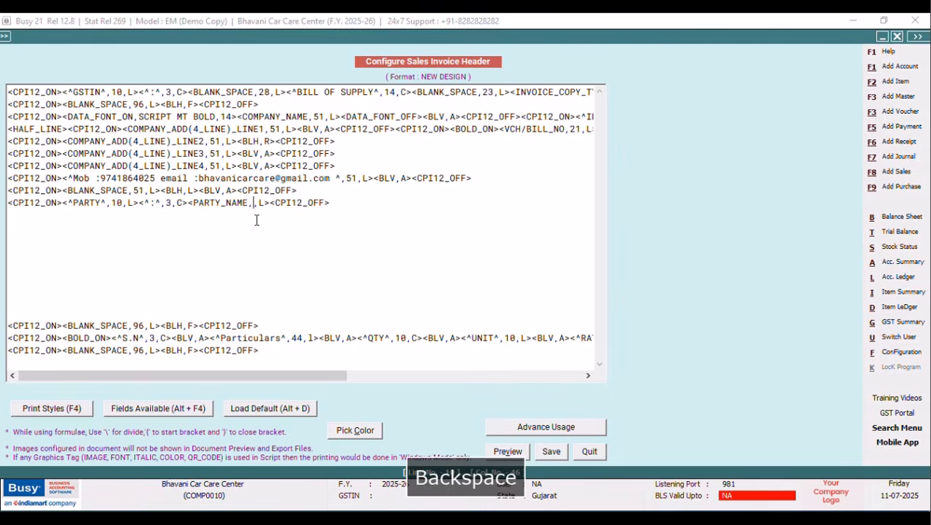
pyautogui.write('38')
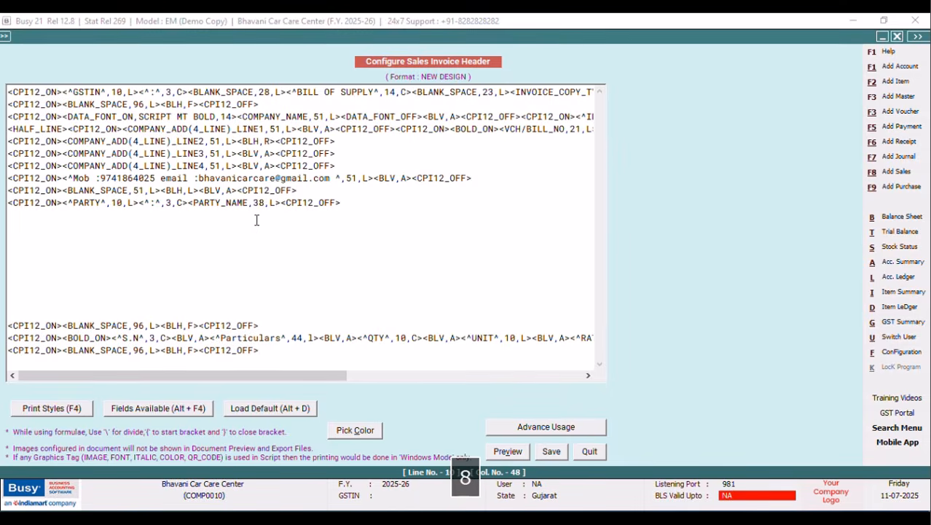
pyautogui.click(355, 203)
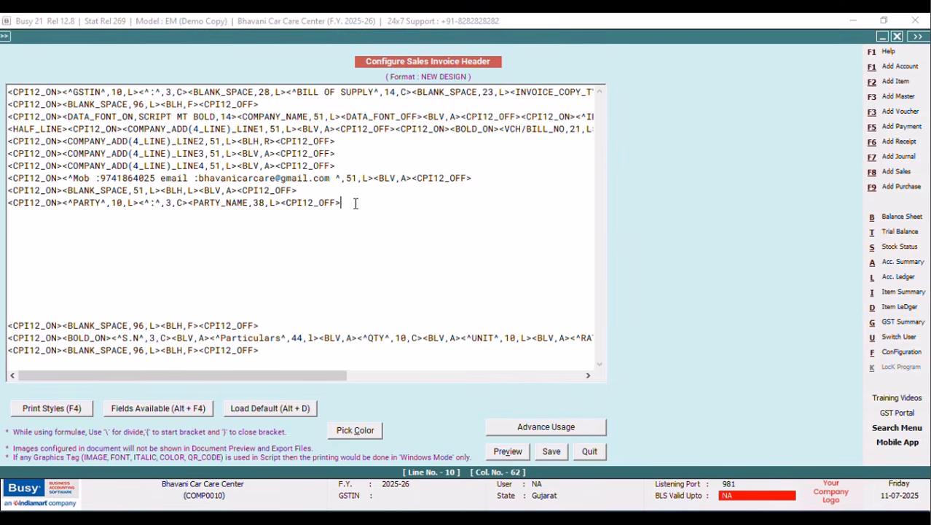
pyautogui.moveTo(355, 203); pyautogui.dragTo(9, 204)
pyautogui.click(10, 215)
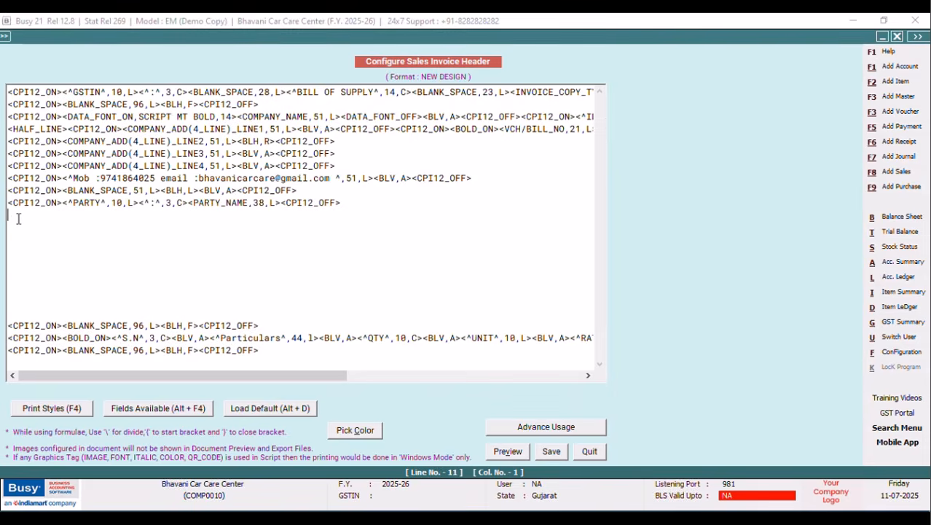
# Insert CPI12_ON and CPI12_OFF tags on the new line 11.
pyautogui.press('F4')
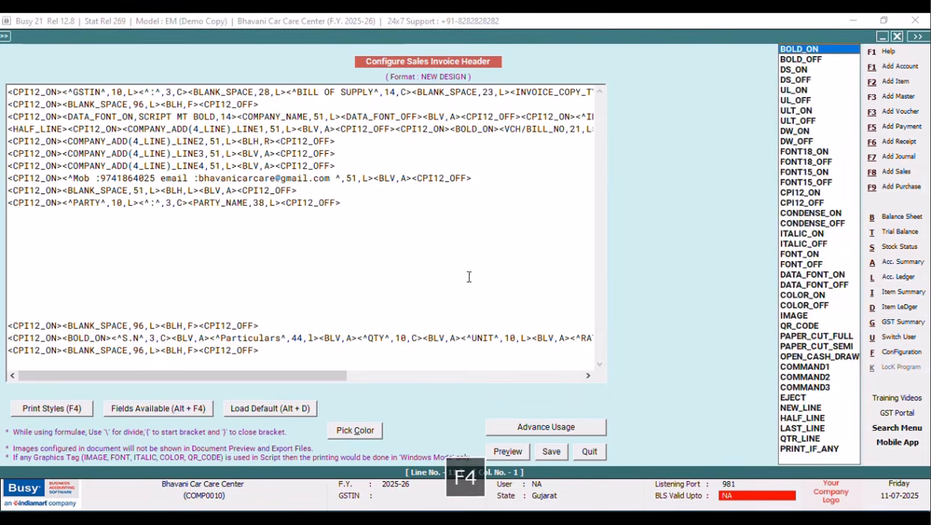
pyautogui.click(796, 194)
pyautogui.press('Return')
pyautogui.press('F4')
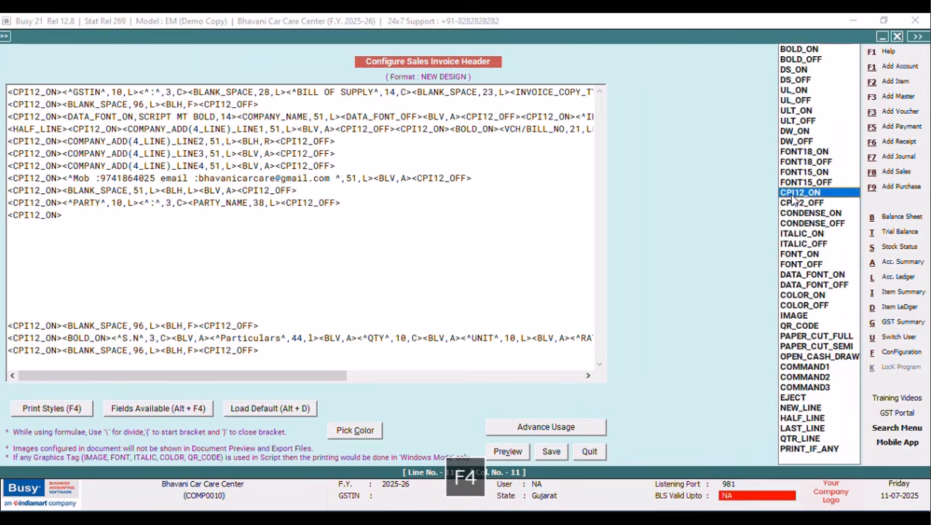
pyautogui.click(793, 204)
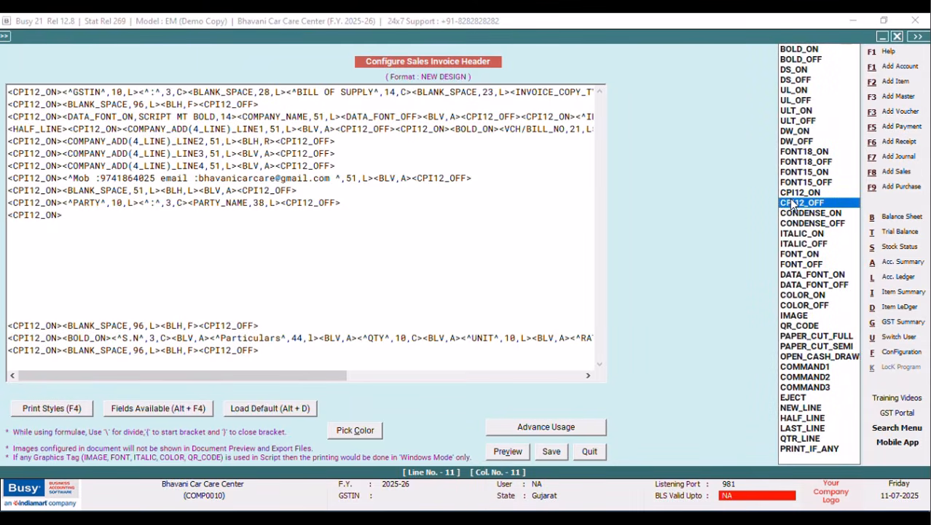
pyautogui.press('Return')
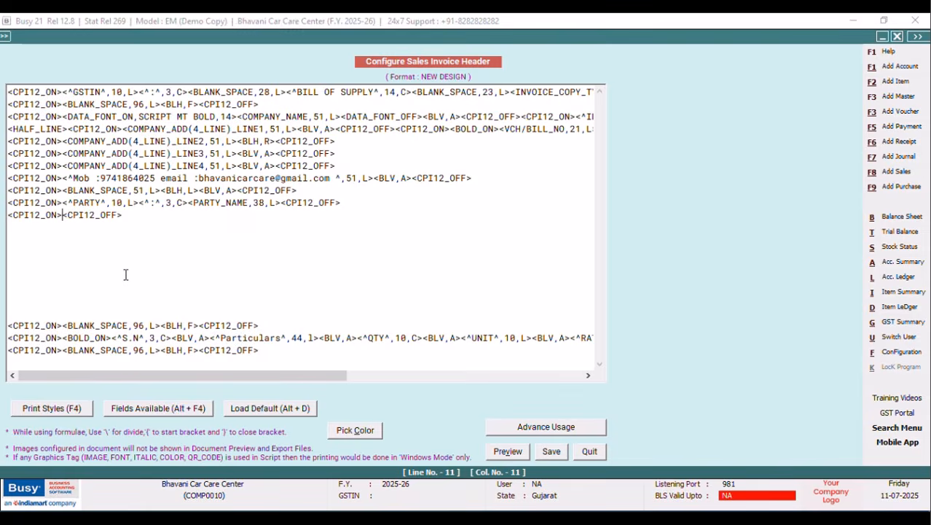
# Add a BLANK_SPACE field of width 10 to line 11.
pyautogui.hotkey('alt', 'F4')
pyautogui.doubleClick(731, 267)
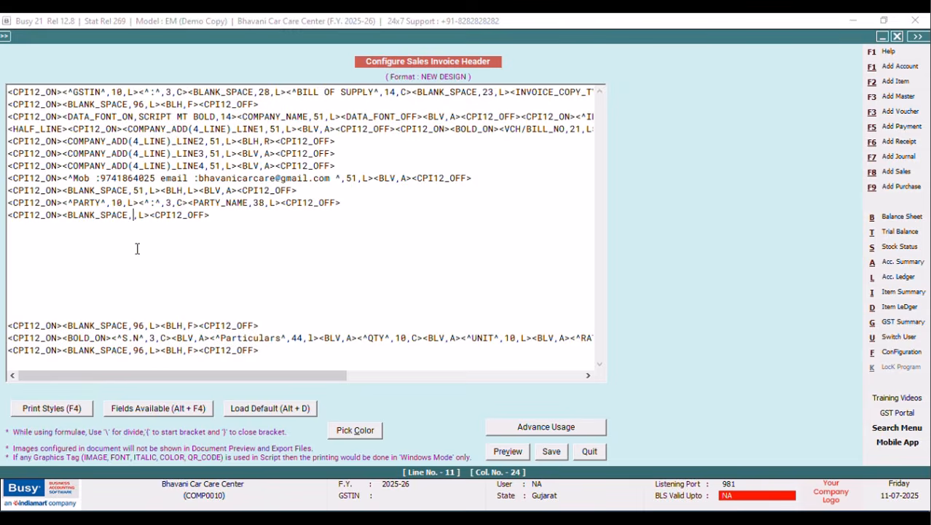
pyautogui.write('10')
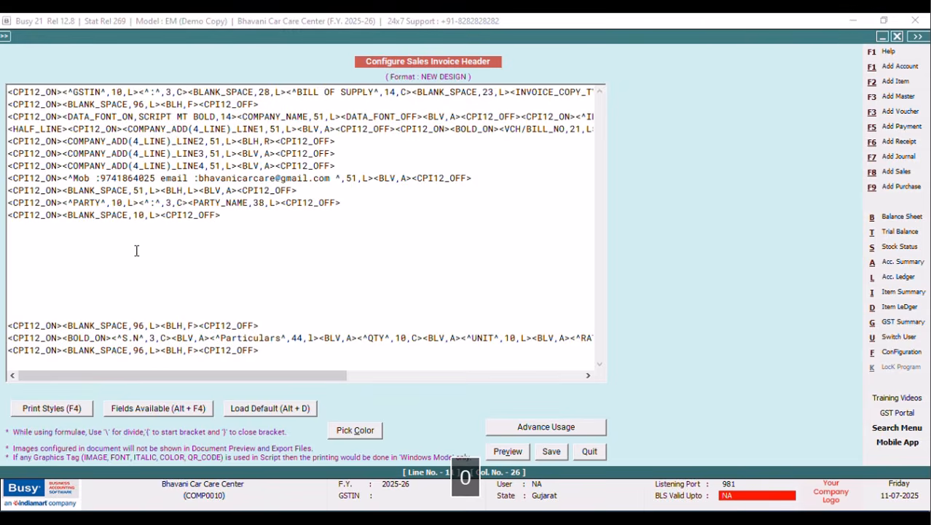
pyautogui.click(164, 215)
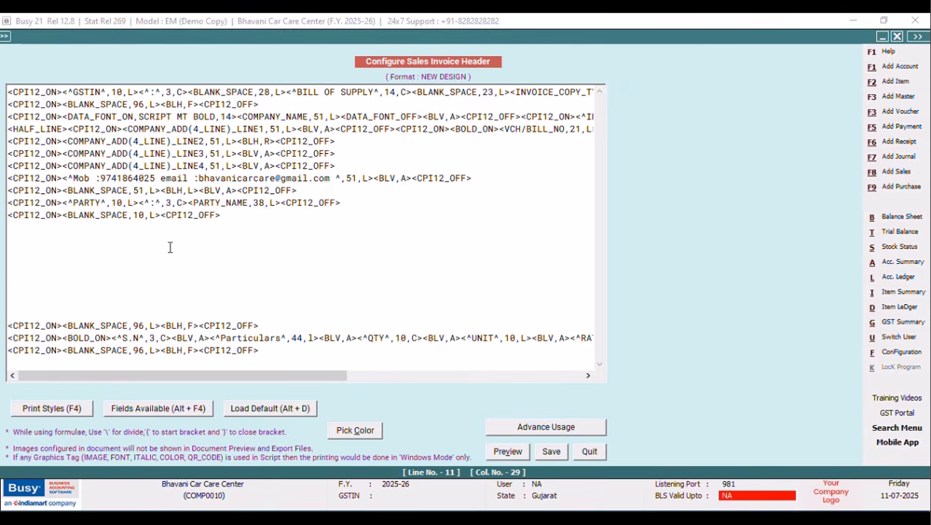
# Add an SQL_QUERY_TEXT field for query FALCON with width 41.
pyautogui.hotkey('alt', 'F4')
pyautogui.doubleClick(737, 253)
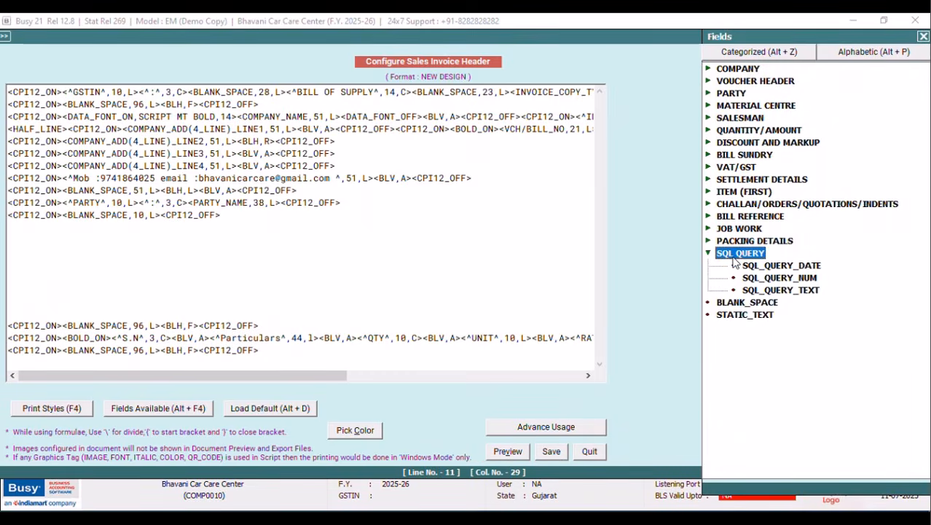
pyautogui.doubleClick(780, 290)
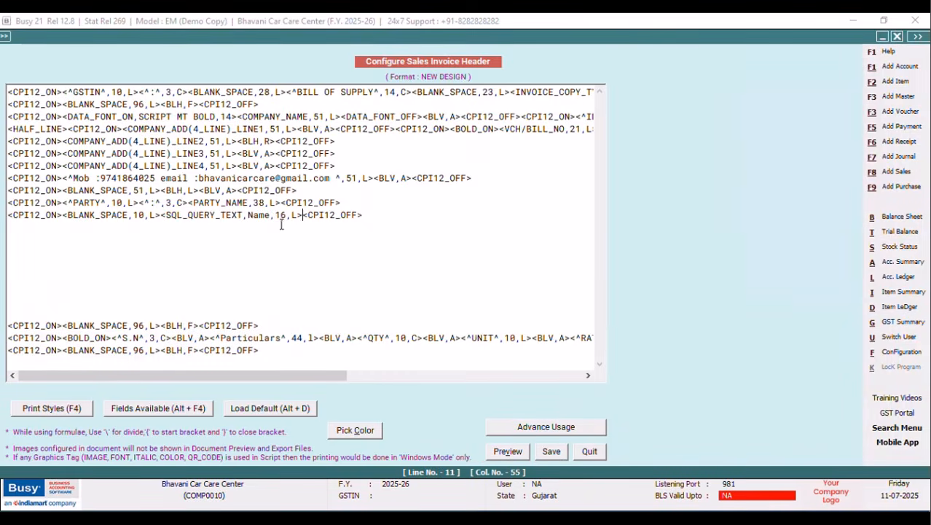
pyautogui.press('BackSpace')
pyautogui.press('BackSpace')
pyautogui.press('BackSpace')
pyautogui.press('BackSpace')
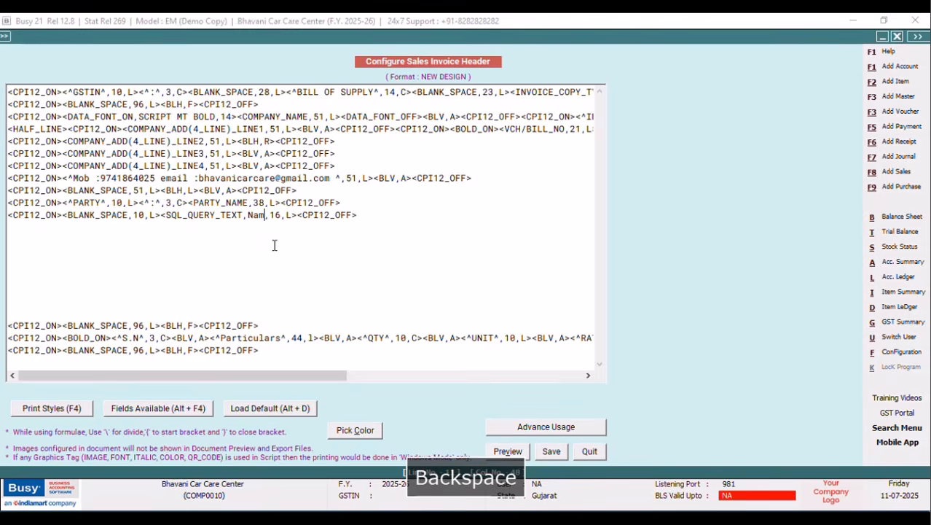
pyautogui.write('FALCON')
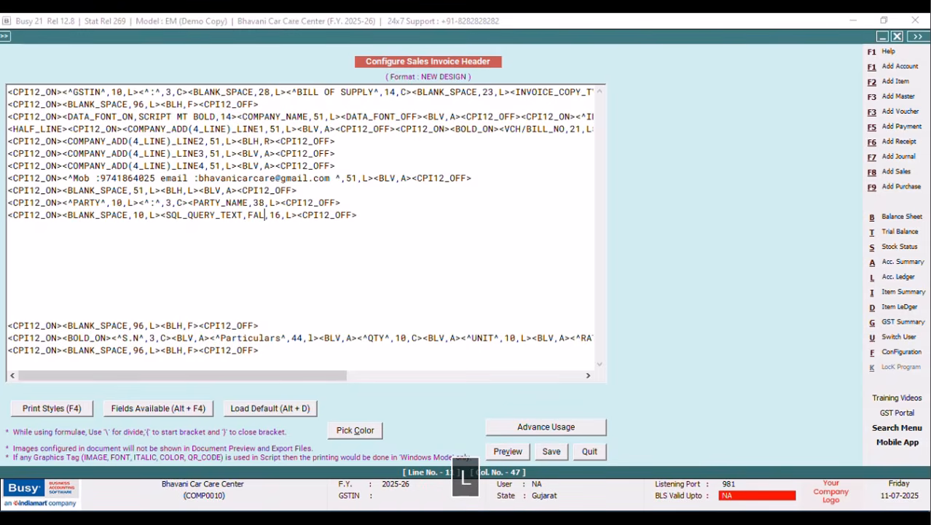
pyautogui.click(297, 216)
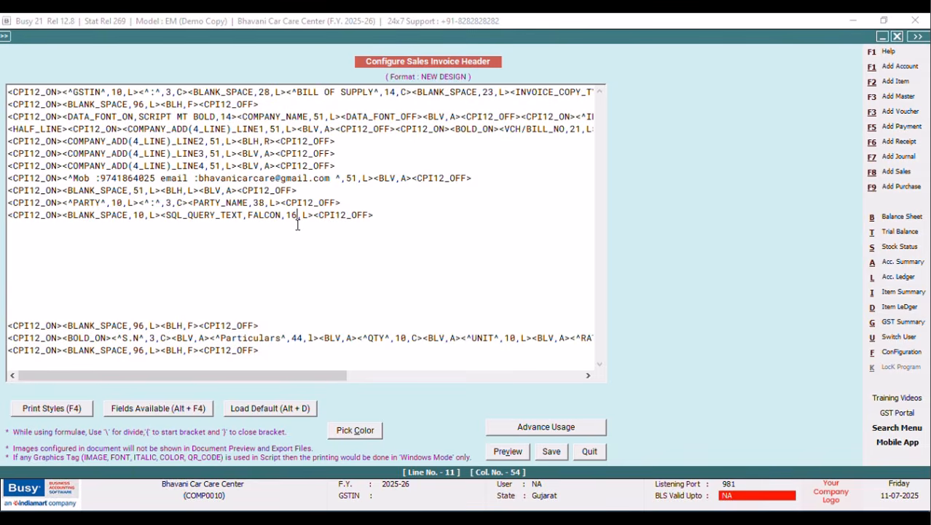
pyautogui.press('BackSpace')
pyautogui.press('BackSpace')
pyautogui.write('41')
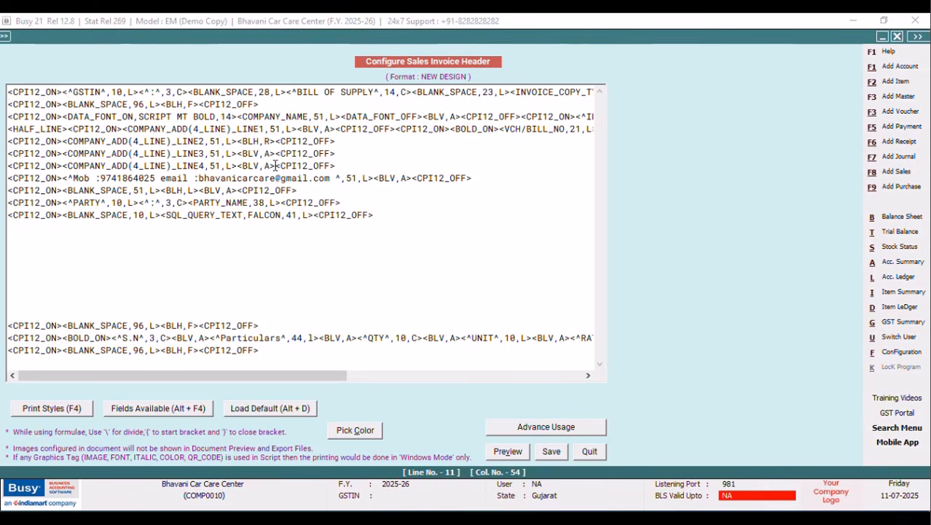
# Copy <BLV,A> from the LINE4 row and paste it at the end of lines 10 and 11.
pyautogui.moveTo(276, 166); pyautogui.dragTo(232, 166)
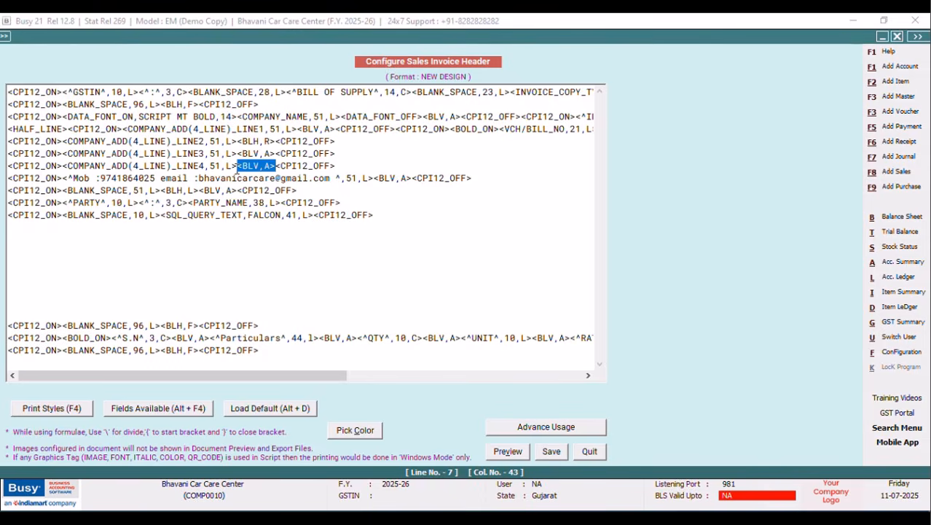
pyautogui.rightClick(244, 168)
pyautogui.click(277, 212)
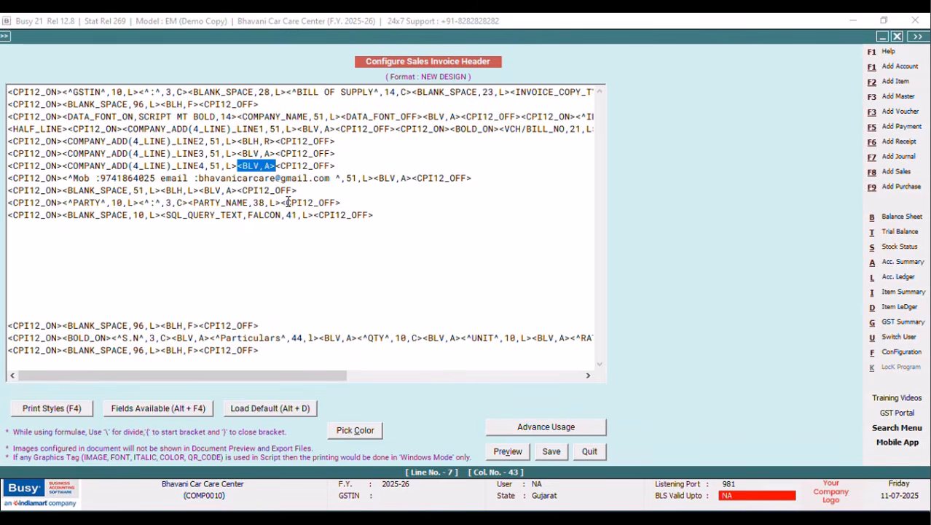
pyautogui.click(280, 203)
pyautogui.rightClick(280, 202)
pyautogui.click(313, 262)
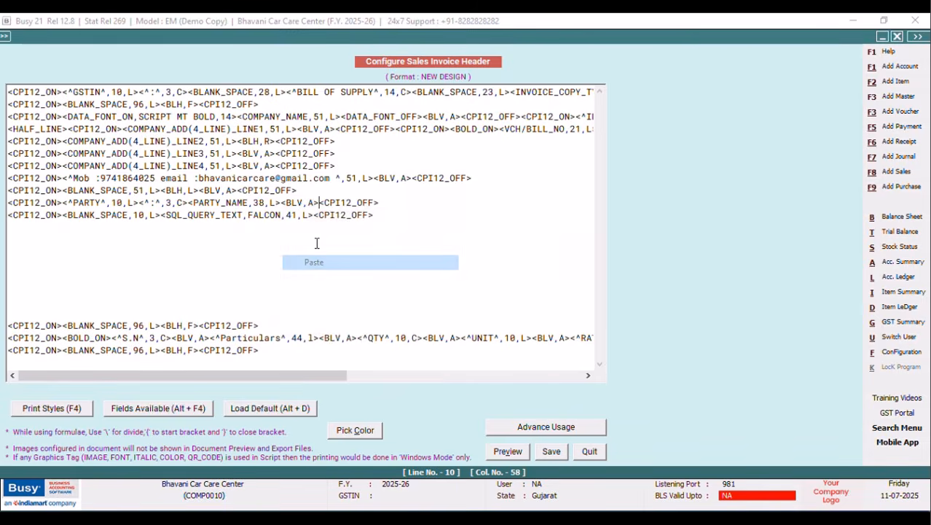
pyautogui.click(315, 215)
pyautogui.rightClick(314, 215)
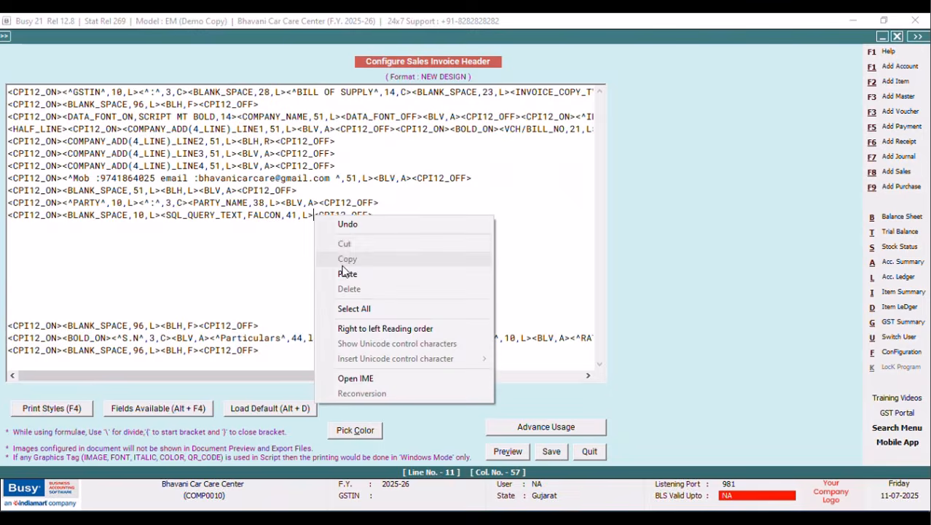
pyautogui.click(347, 274)
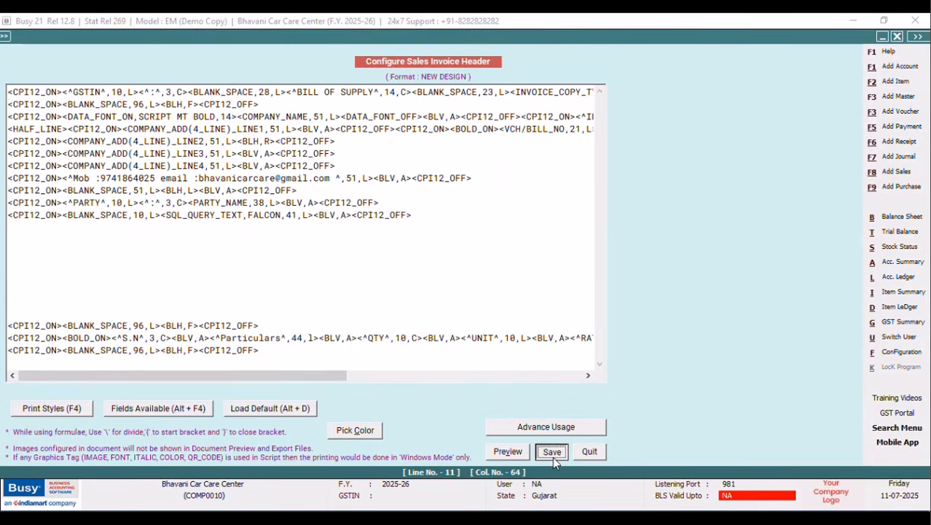
# Save the header, return to the sales voucher, and choose Sales Invoice printing.
pyautogui.click(552, 452)
pyautogui.click(378, 311)
pyautogui.click(119, 215)
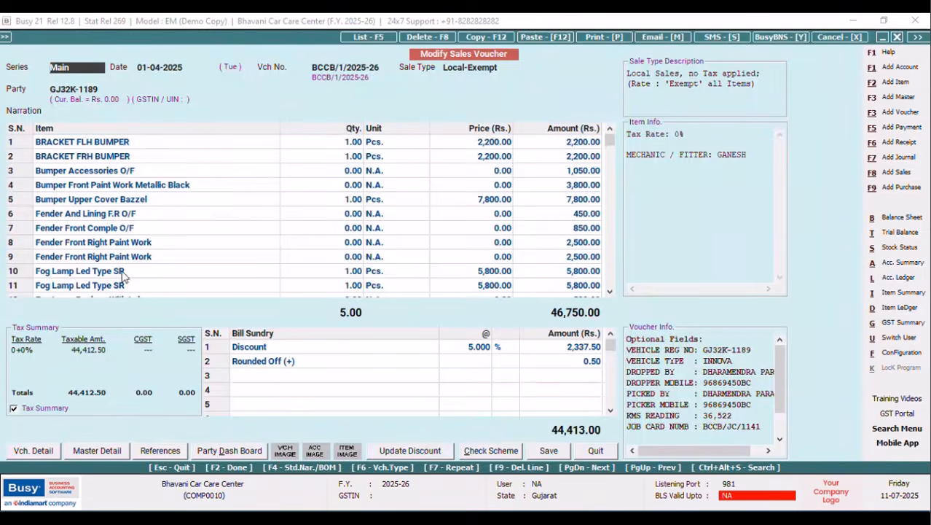
pyautogui.click(596, 36)
pyautogui.click(405, 272)
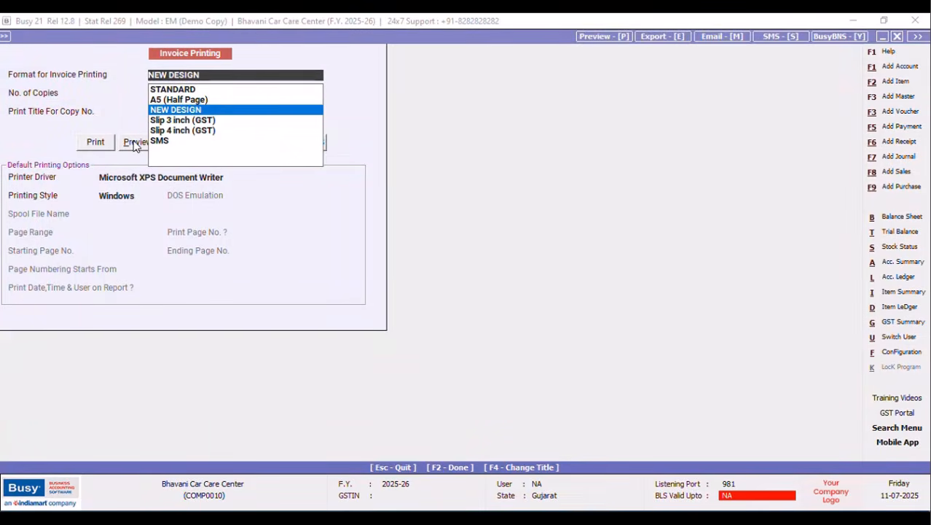
# Preview the invoice in NEW DESIGN format, close it, and go to Configuration.
pyautogui.click(131, 141)
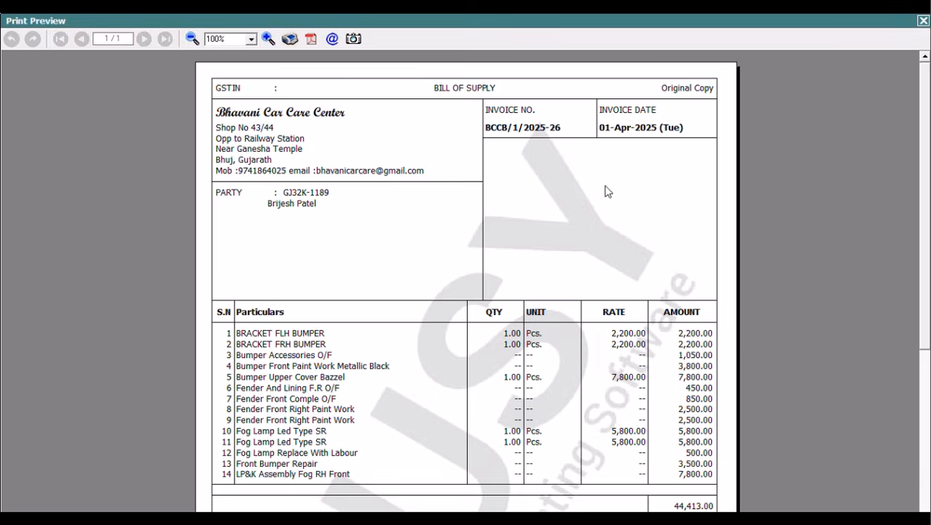
pyautogui.click(922, 22)
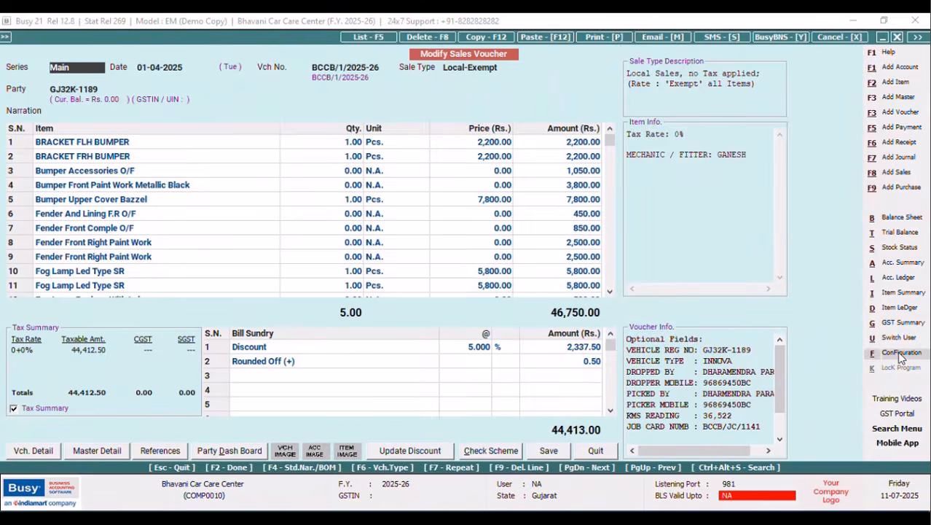
pyautogui.click(901, 353)
# Open the NEW DESIGN Sales Invoice header in Advanced Invoice/Document Printing configuration.
pyautogui.click(143, 137)
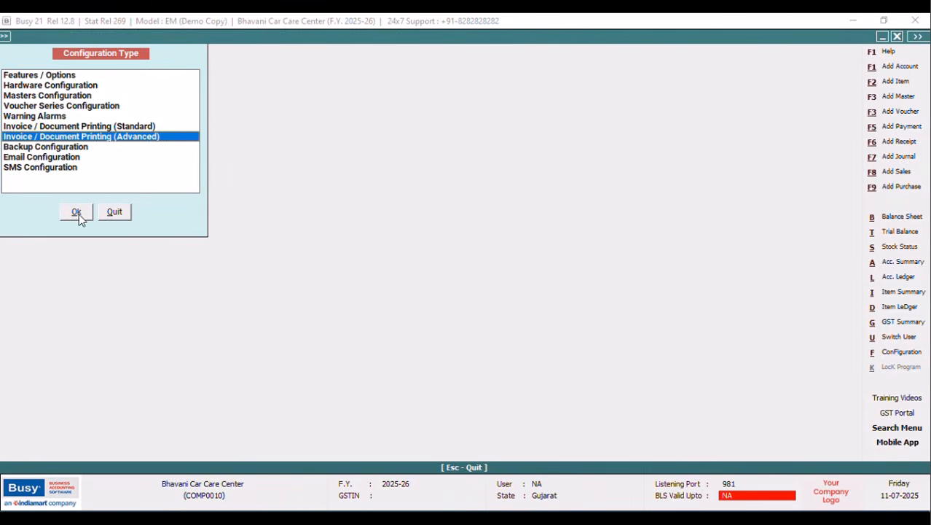
pyautogui.click(76, 211)
pyautogui.click(22, 96)
pyautogui.click(72, 117)
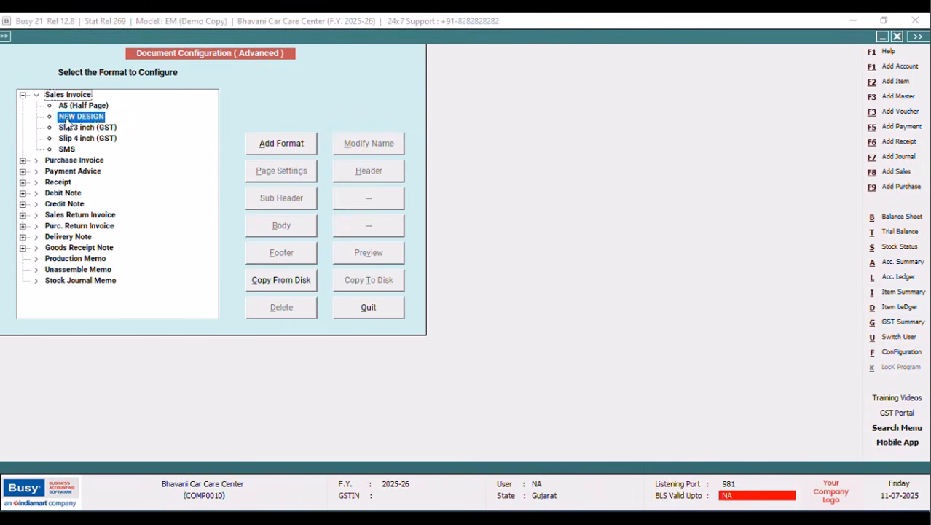
pyautogui.click(353, 175)
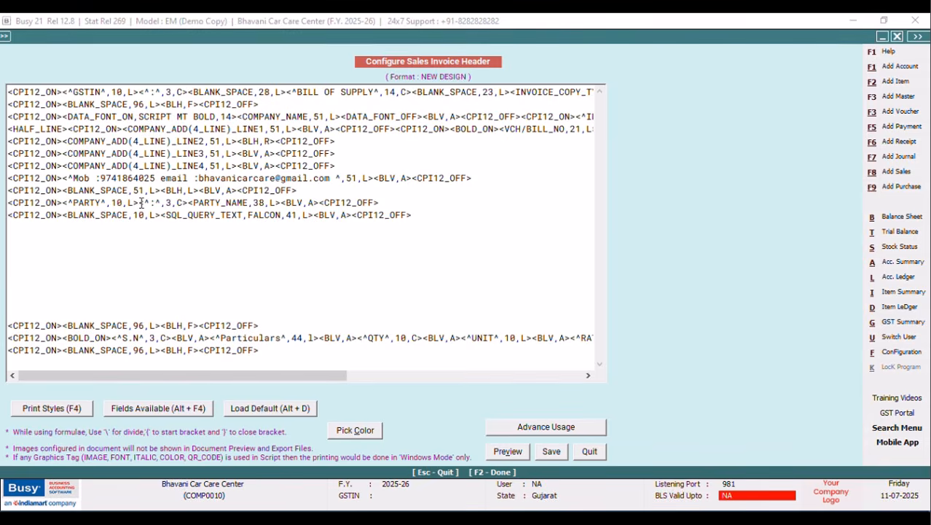
# Remove the PARTY caption, colon and 10-space blank, and widen FALCON from 41 to 51.
pyautogui.moveTo(188, 204); pyautogui.dragTo(62, 203)
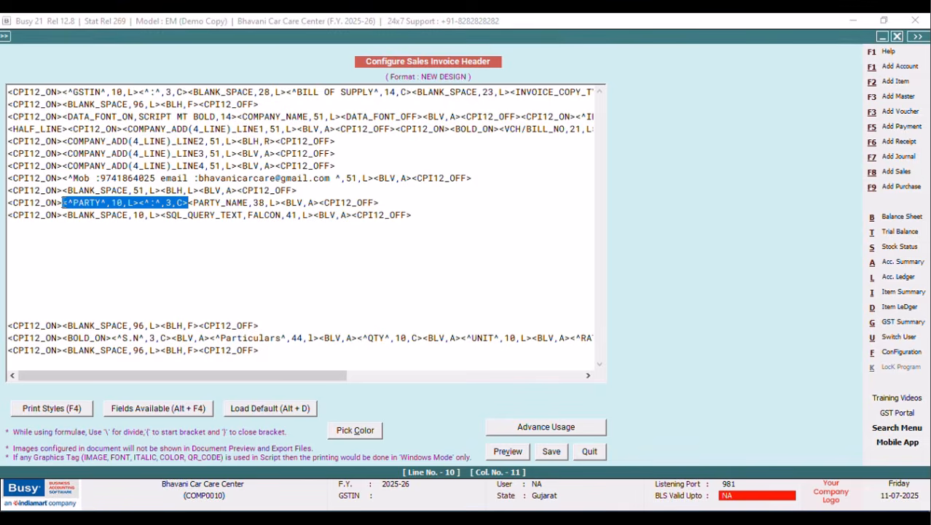
pyautogui.press('Delete')
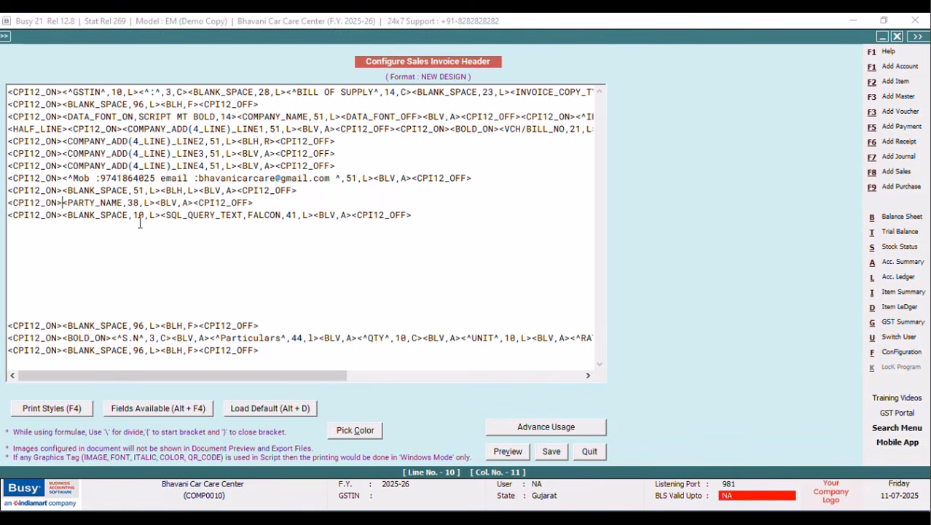
pyautogui.moveTo(161, 215); pyautogui.dragTo(52, 217)
pyautogui.press('Delete')
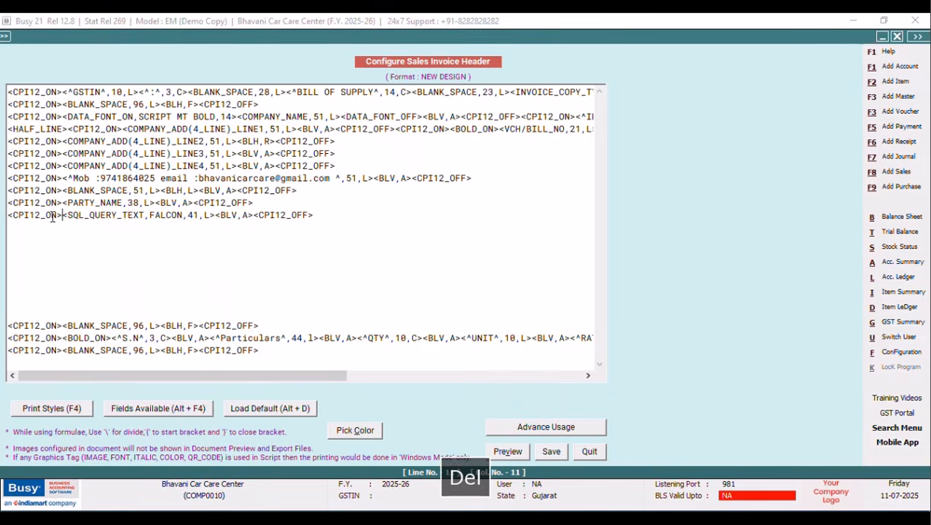
pyautogui.click(195, 215)
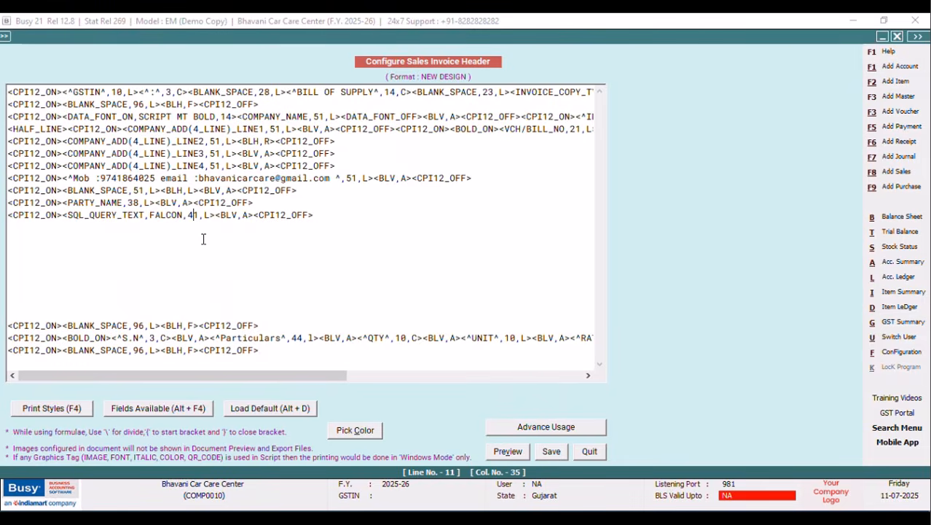
pyautogui.press('BackSpace')
pyautogui.write('5')
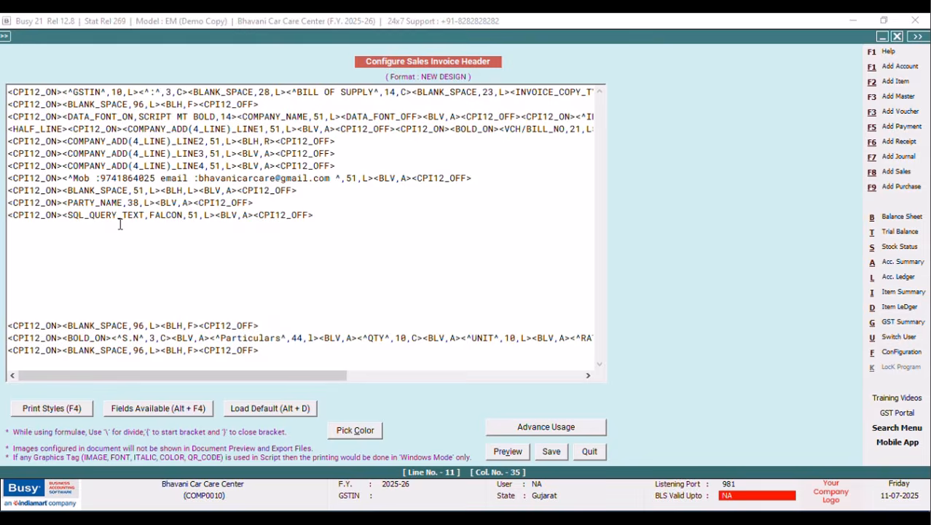
# Insert an empty line after the blank-space line and delete the surplus empty line below.
pyautogui.click(307, 191)
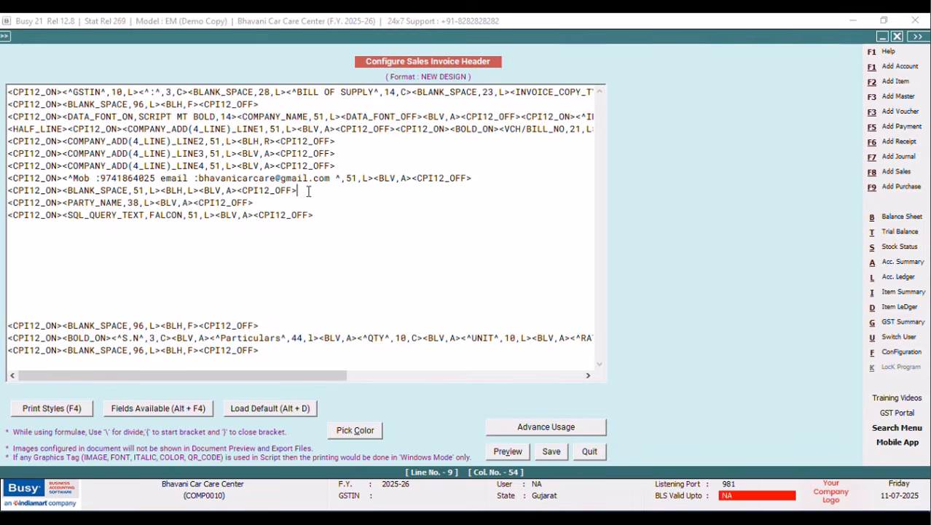
pyautogui.press('Return')
pyautogui.click(46, 314)
pyautogui.press('Delete')
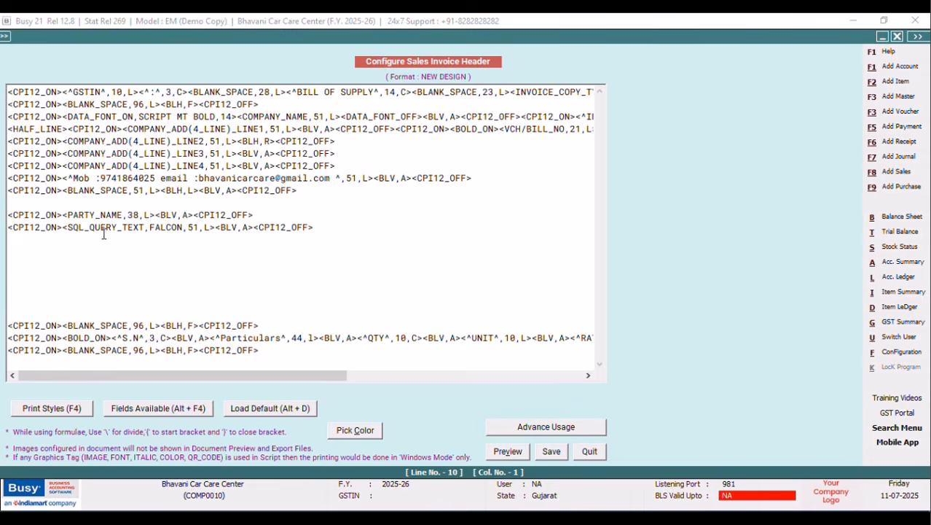
# Insert the CPI12_ON and CPI12_OFF style tags on the new header line.
pyautogui.press('F4')
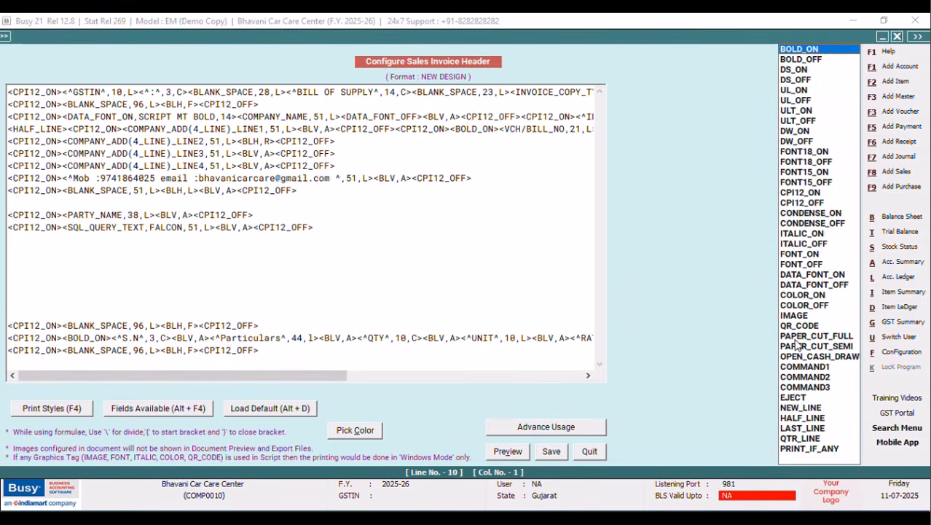
pyautogui.click(789, 193)
pyautogui.press('Return')
pyautogui.press('F4')
pyautogui.click(809, 203)
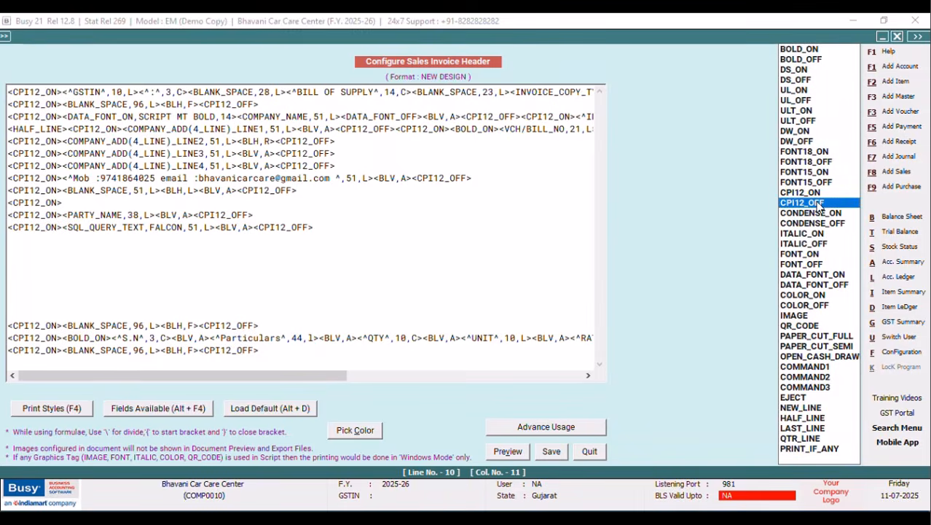
pyautogui.press('Return')
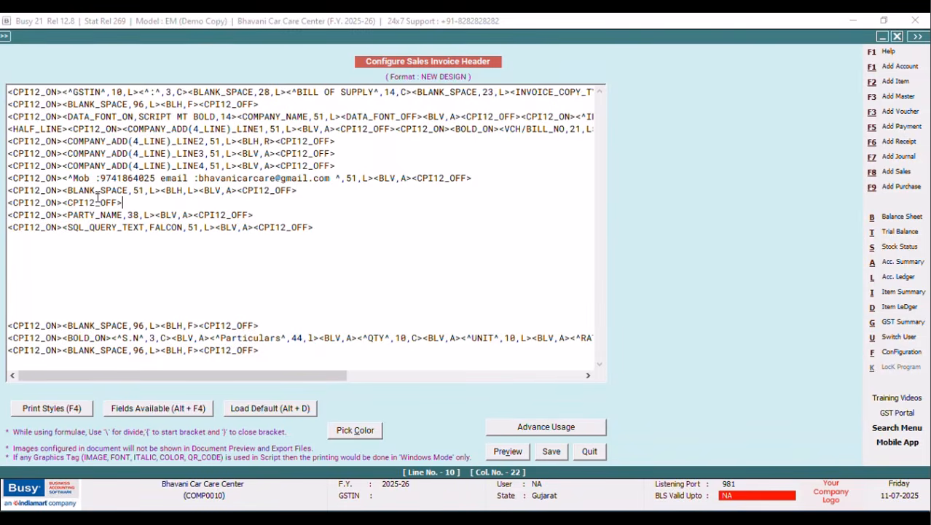
# Type the caption <^CUSTOMER /CLIENT^,51,L> between the two style tags.
pyautogui.click(63, 205)
pyautogui.write('^^')
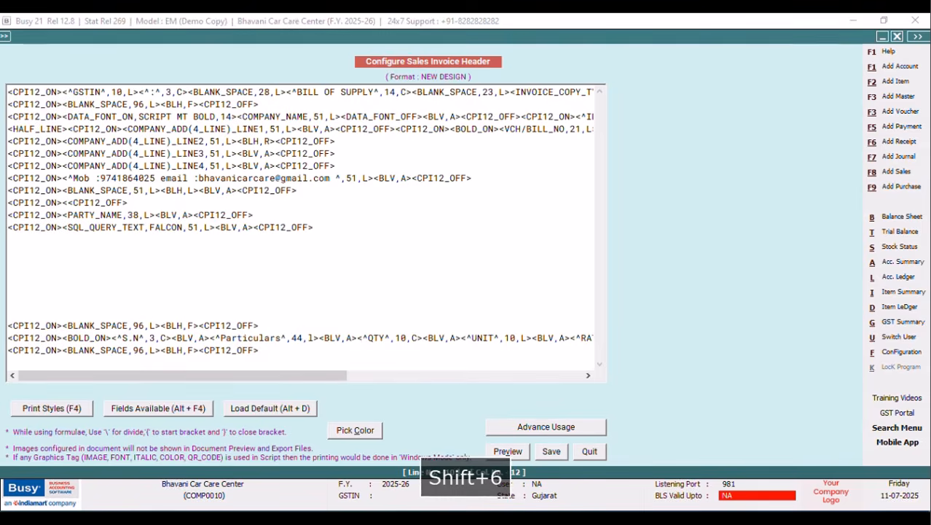
pyautogui.press('Left')
pyautogui.write('CUSTOMER')
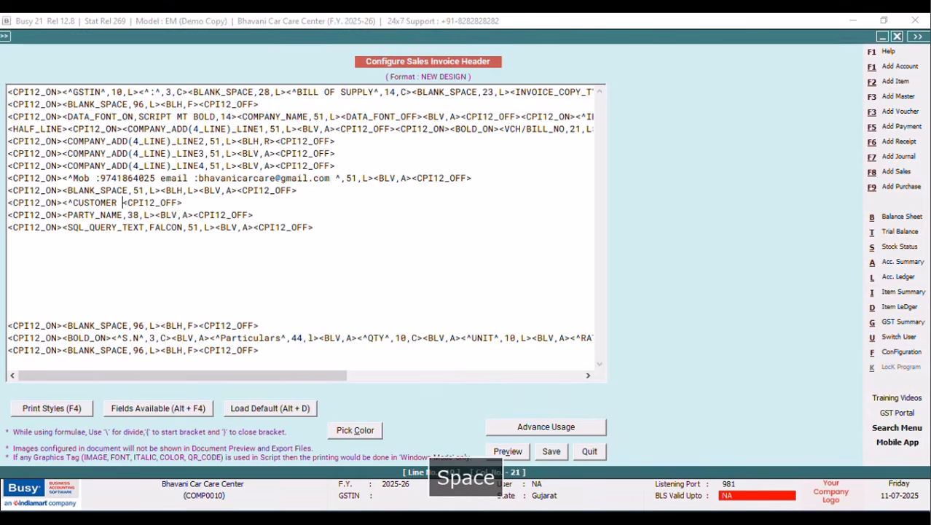
pyautogui.write(' /C')
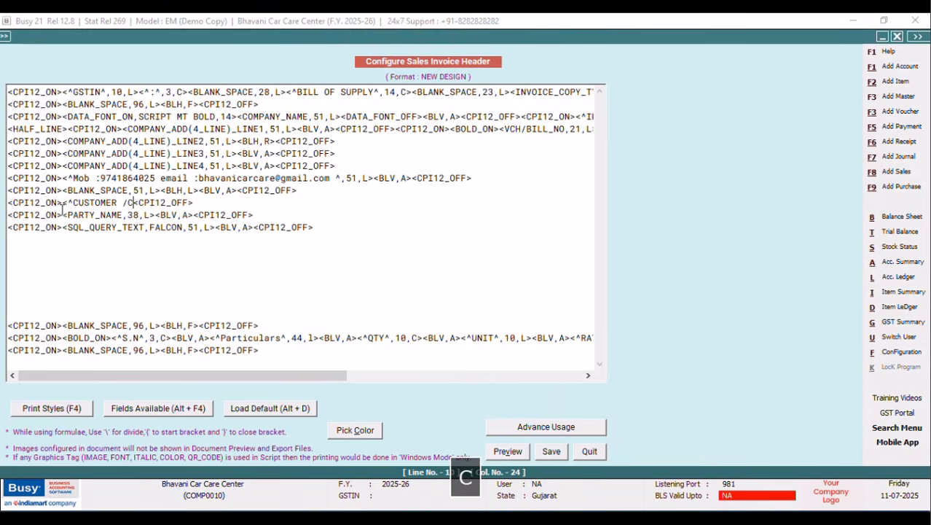
pyautogui.press('BackSpace')
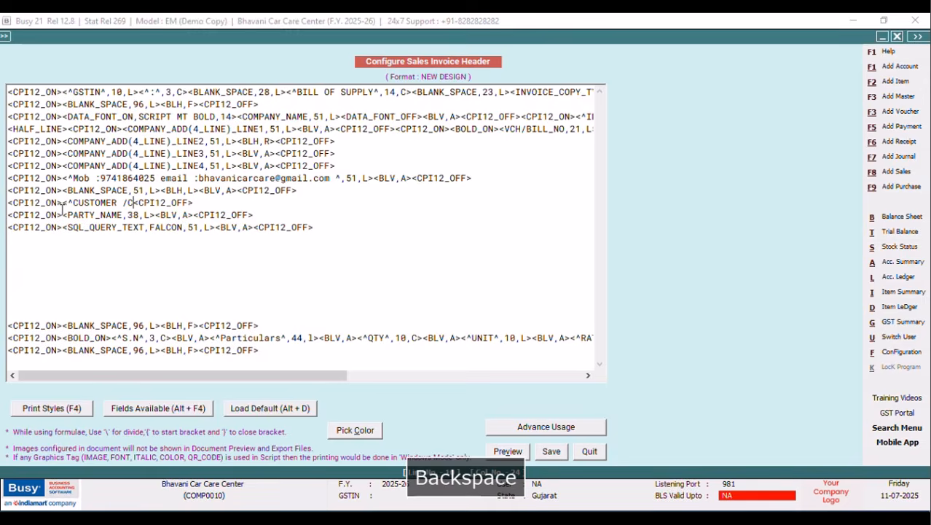
pyautogui.write('LI')
pyautogui.write('ENT^')
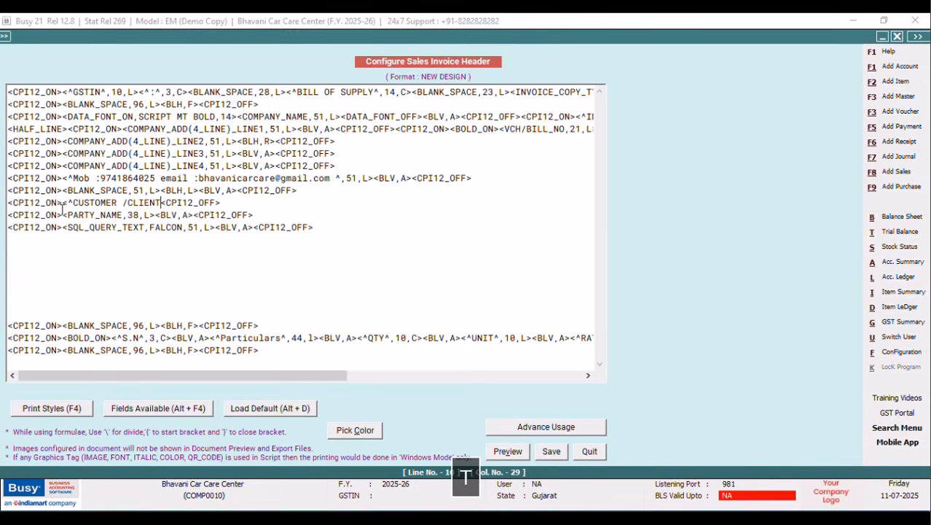
pyautogui.write(',')
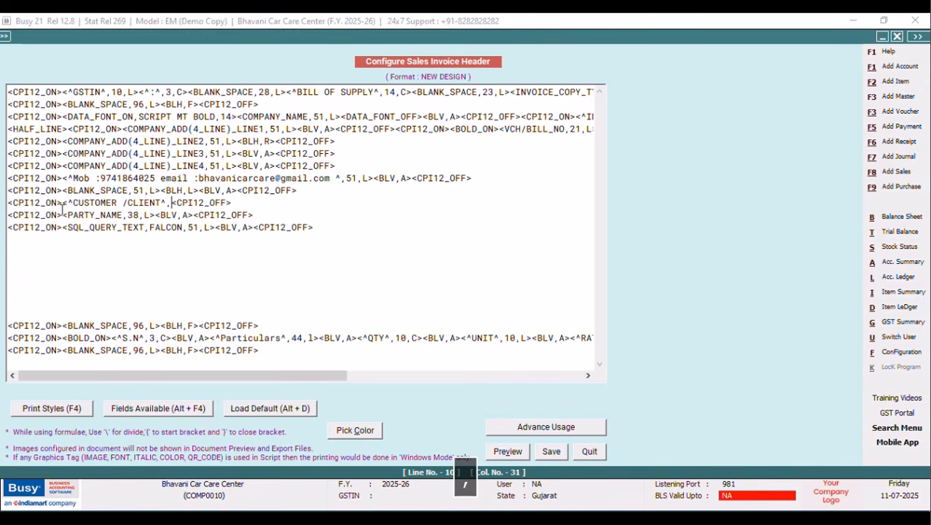
pyautogui.write('51,L')
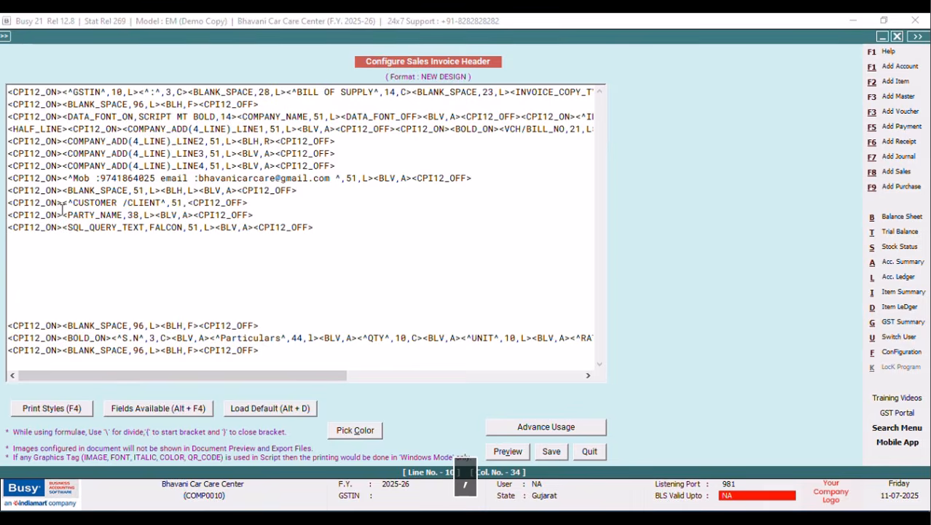
pyautogui.write('>')
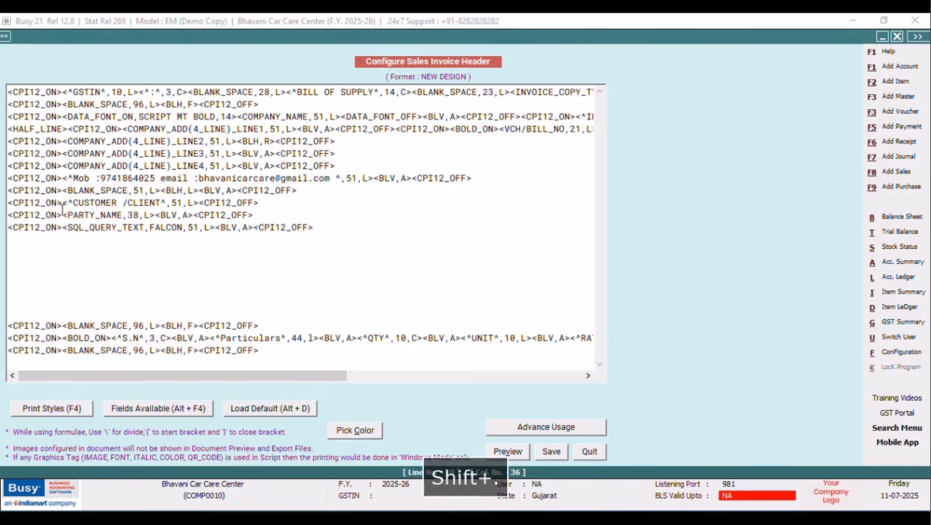
# Copy the <BLV,A> tag from the blank-space line onto the CUSTOMER line.
pyautogui.moveTo(238, 189); pyautogui.dragTo(199, 189)
pyautogui.rightClick(207, 192)
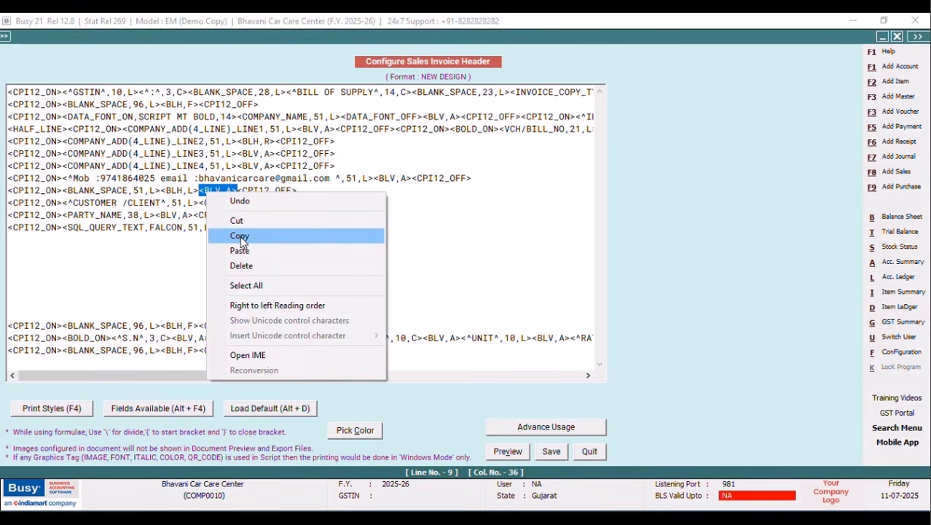
pyautogui.click(248, 236)
pyautogui.click(199, 204)
pyautogui.rightClick(200, 203)
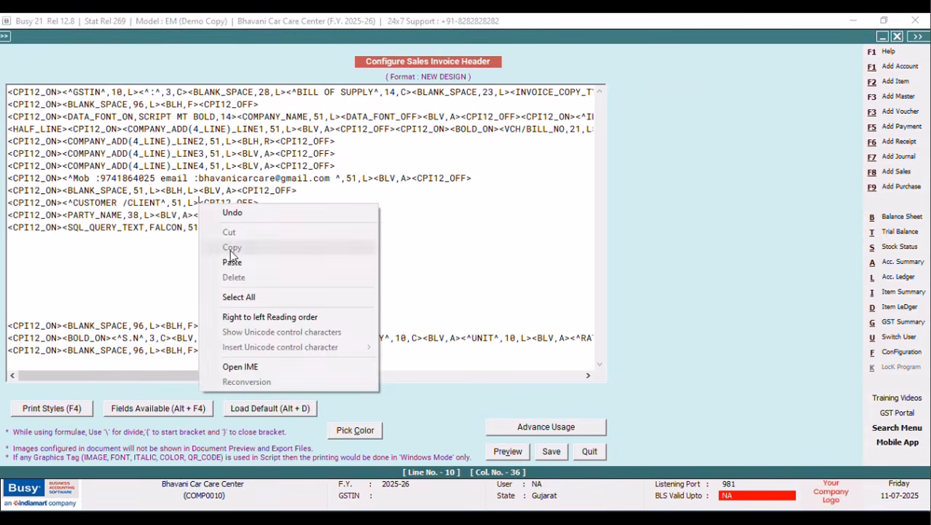
pyautogui.click(231, 260)
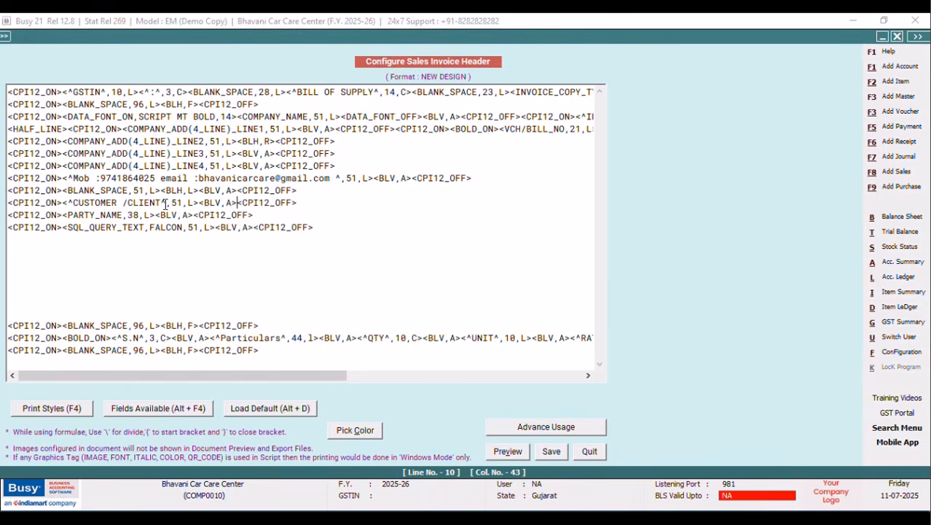
# Remove ' /CLIENT' from the caption and save the header design.
pyautogui.moveTo(162, 203); pyautogui.dragTo(117, 204)
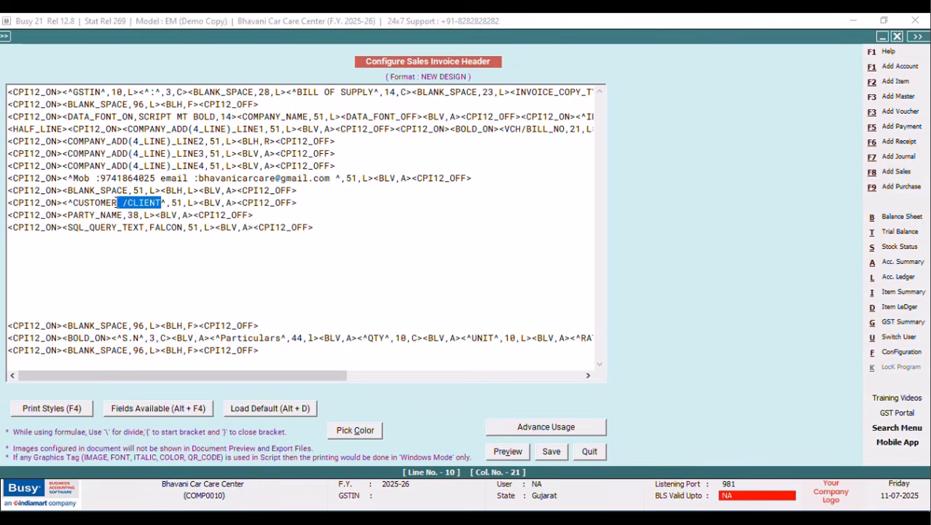
pyautogui.press('Delete')
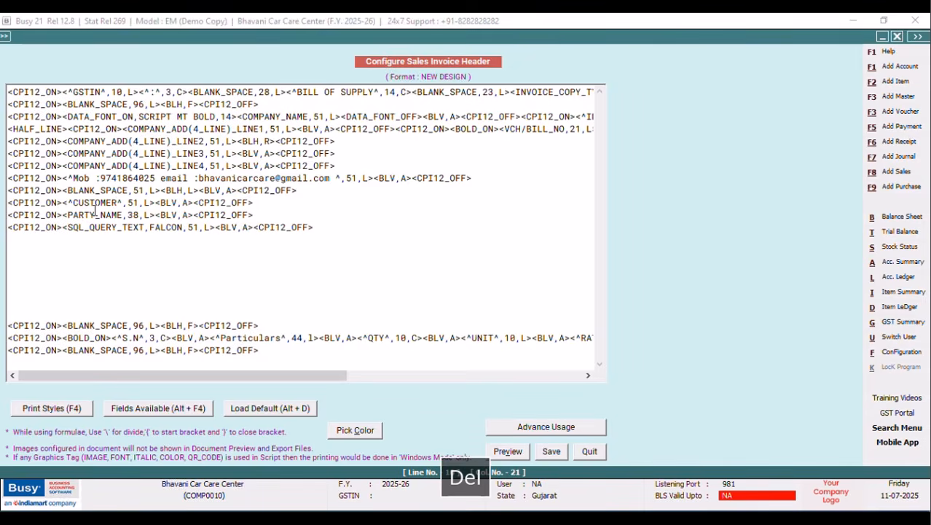
pyautogui.click(552, 451)
# Return to the voucher and preview the Sales Invoice in NEW DESIGN format.
pyautogui.click(382, 313)
pyautogui.click(114, 211)
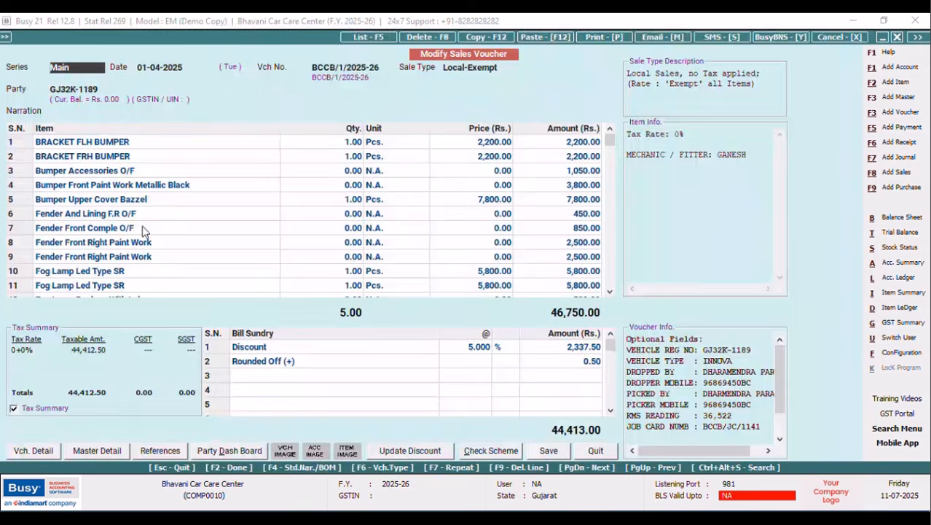
pyautogui.click(597, 36)
pyautogui.click(563, 298)
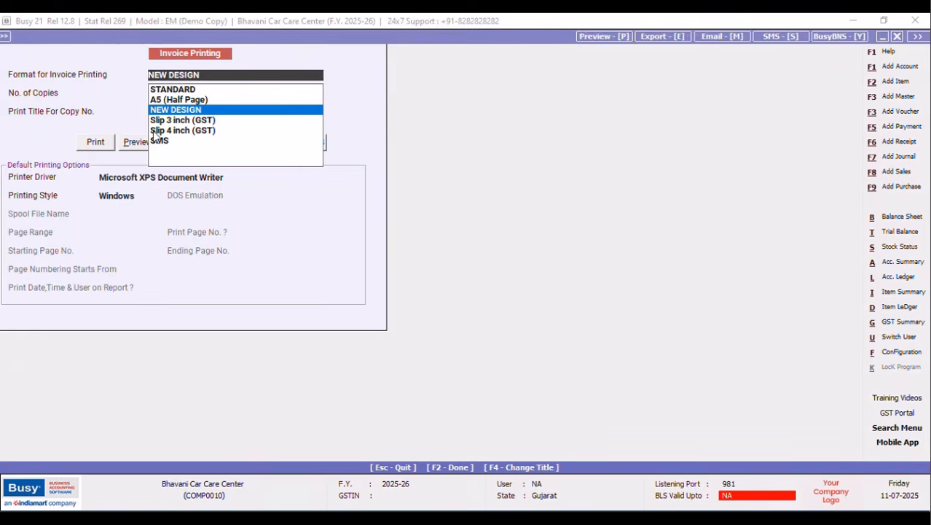
pyautogui.click(132, 147)
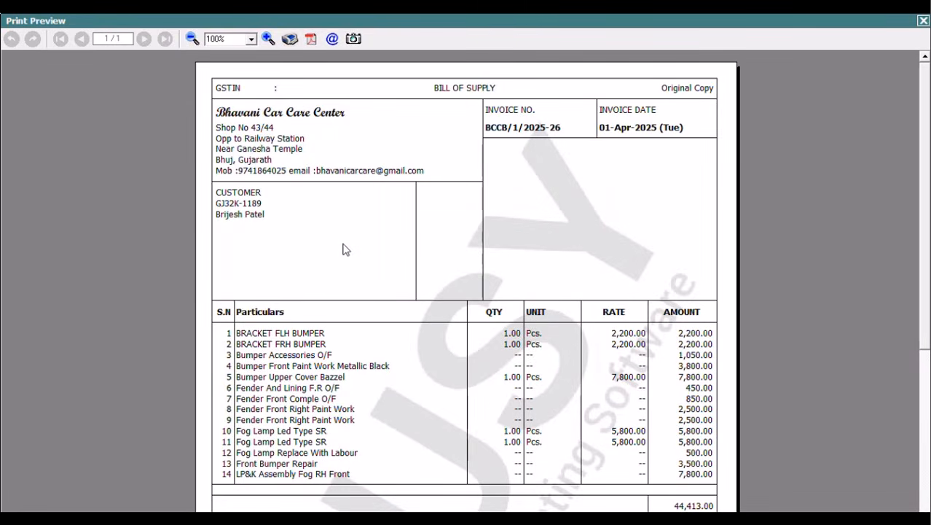
pyautogui.click(923, 20)
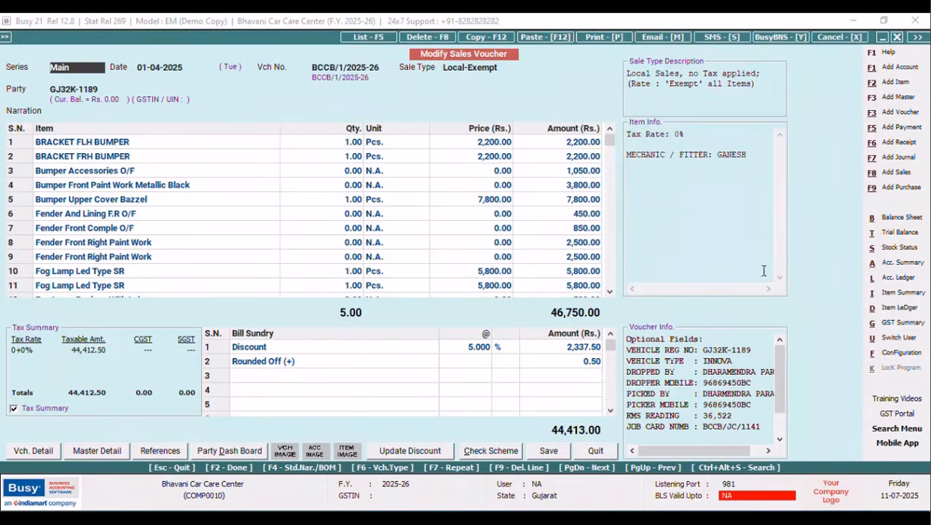
# Reopen Invoice / Document Printing (Advanced) and select the Sales Invoice NEW DESIGN format.
pyautogui.click(901, 352)
pyautogui.click(134, 139)
pyautogui.click(76, 212)
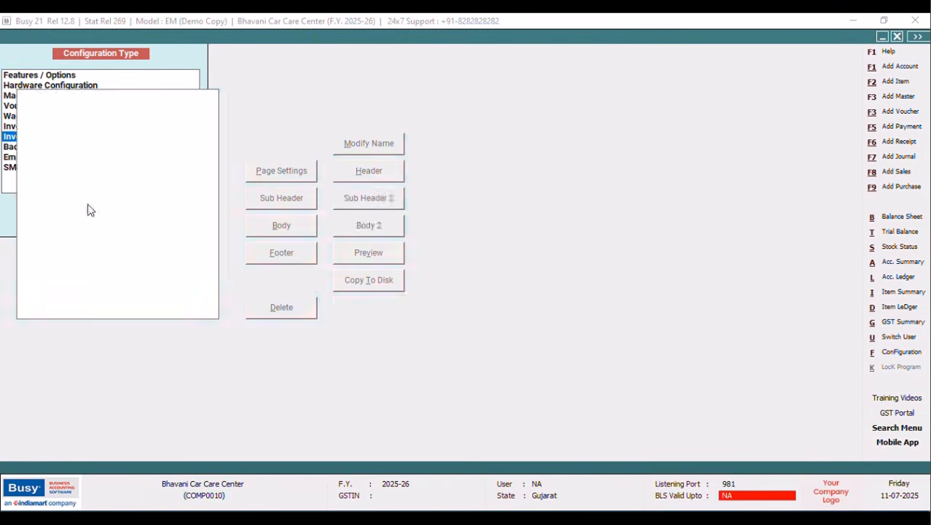
pyautogui.click(23, 95)
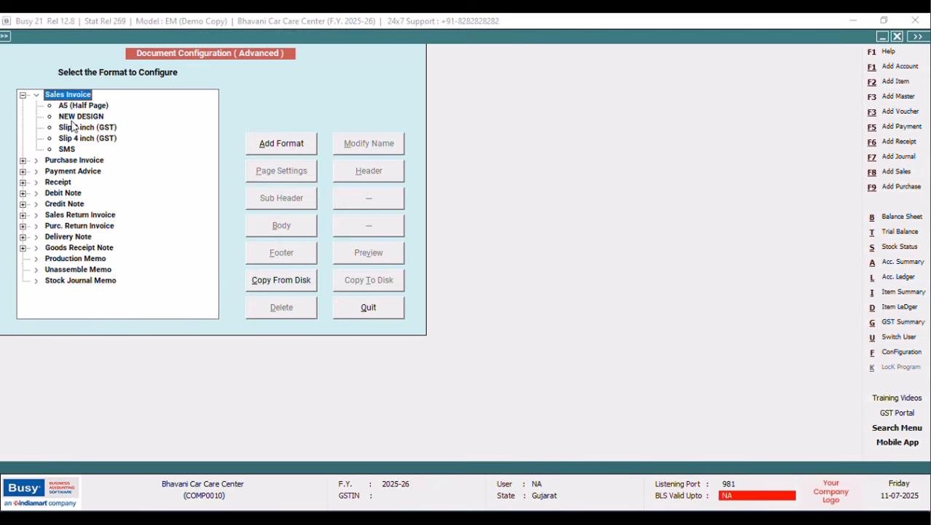
pyautogui.click(81, 117)
# Change PARTY_NAME width from 38 to 51 in the NEW DESIGN header, save, and exit configuration.
pyautogui.click(368, 172)
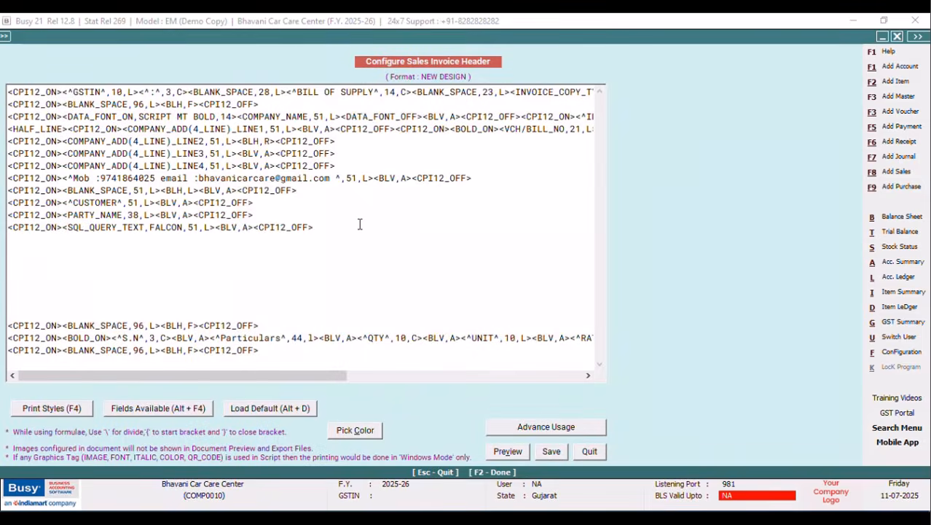
pyautogui.click(141, 215)
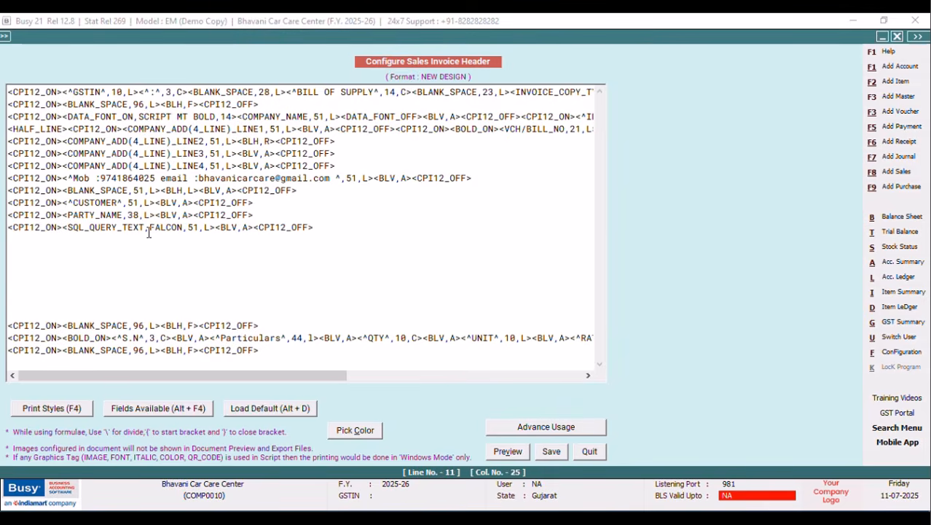
pyautogui.press('BackSpace')
pyautogui.press('BackSpace')
pyautogui.write('51')
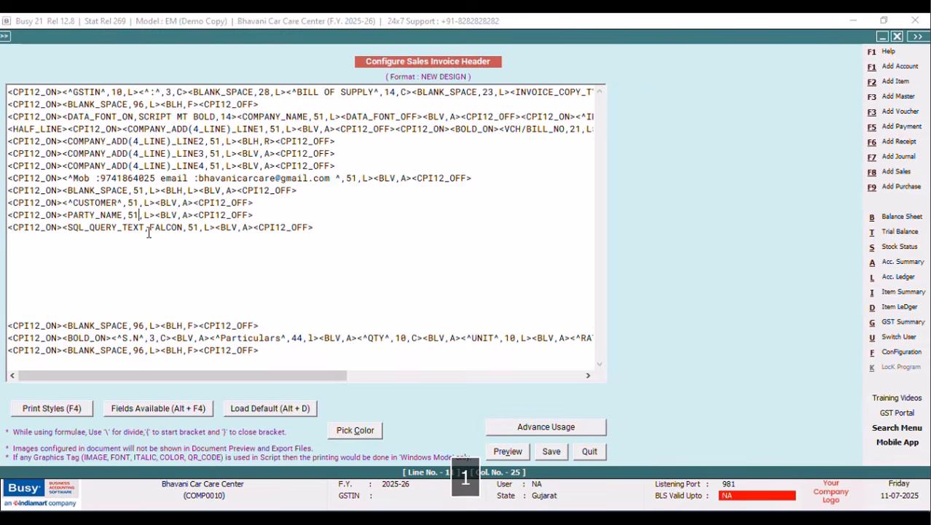
pyautogui.click(551, 451)
pyautogui.click(377, 307)
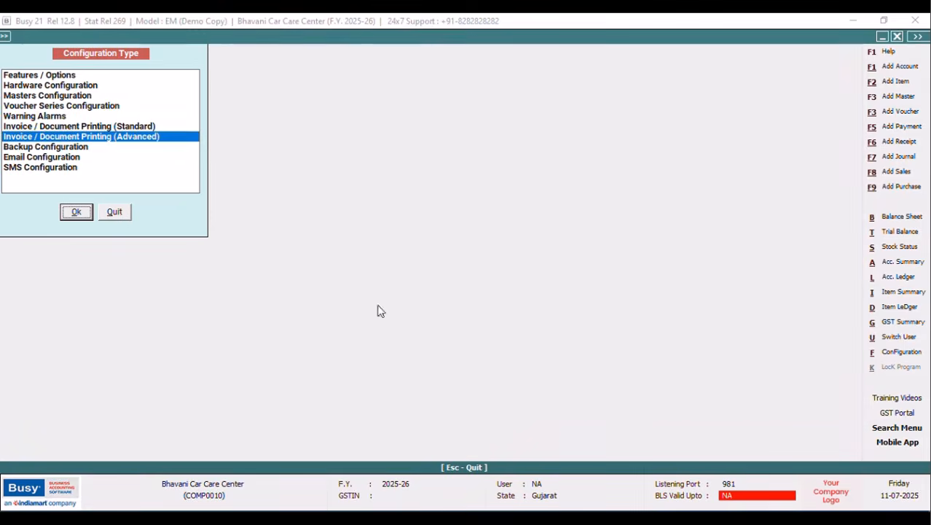
pyautogui.click(117, 213)
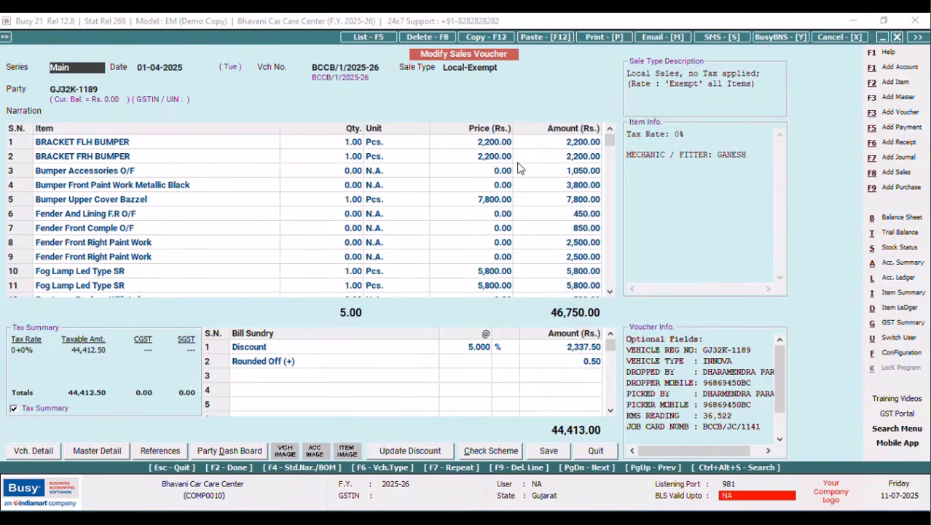
# Decline the email setup prompt, then preview the Sales Invoice printout and close it.
pyautogui.click(651, 37)
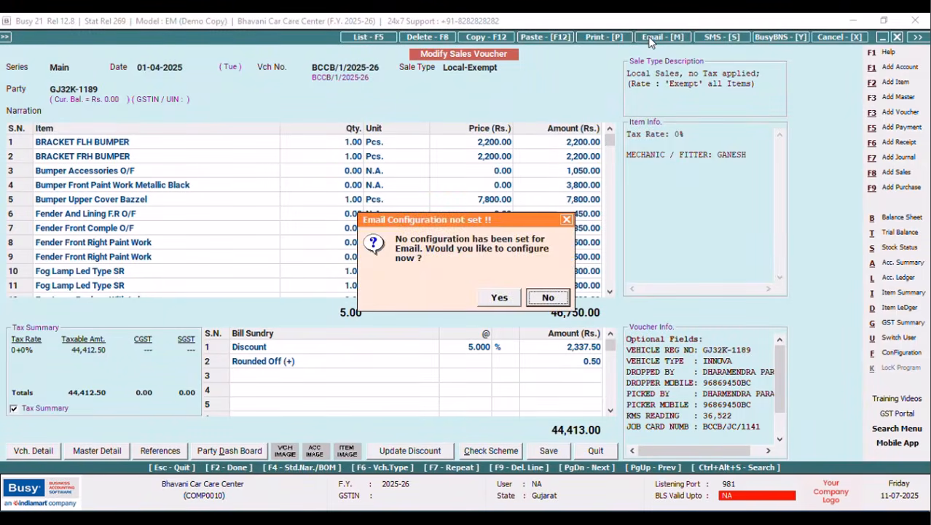
pyautogui.click(568, 221)
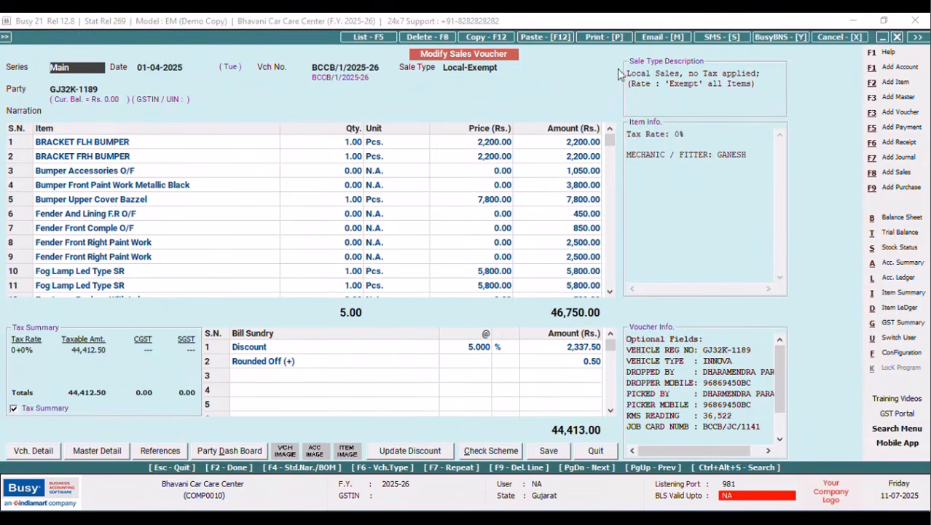
pyautogui.click(596, 36)
pyautogui.click(406, 276)
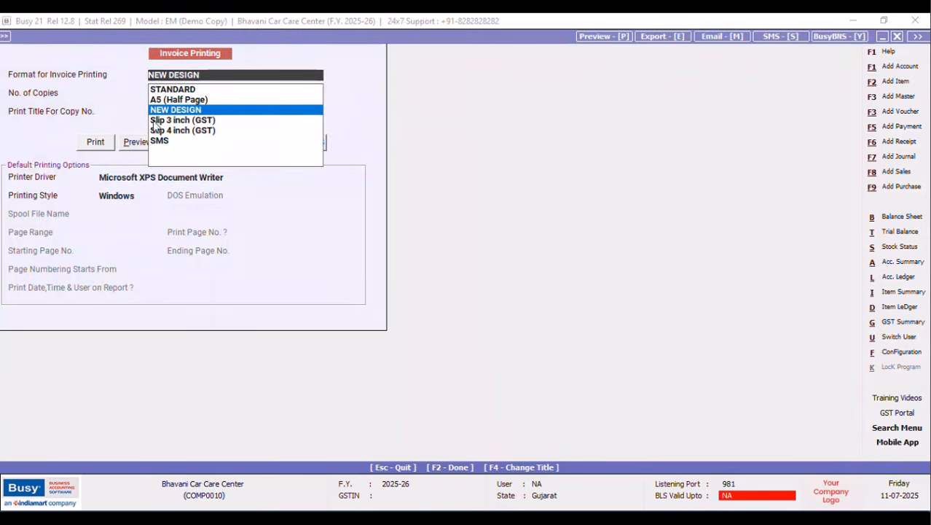
pyautogui.click(137, 143)
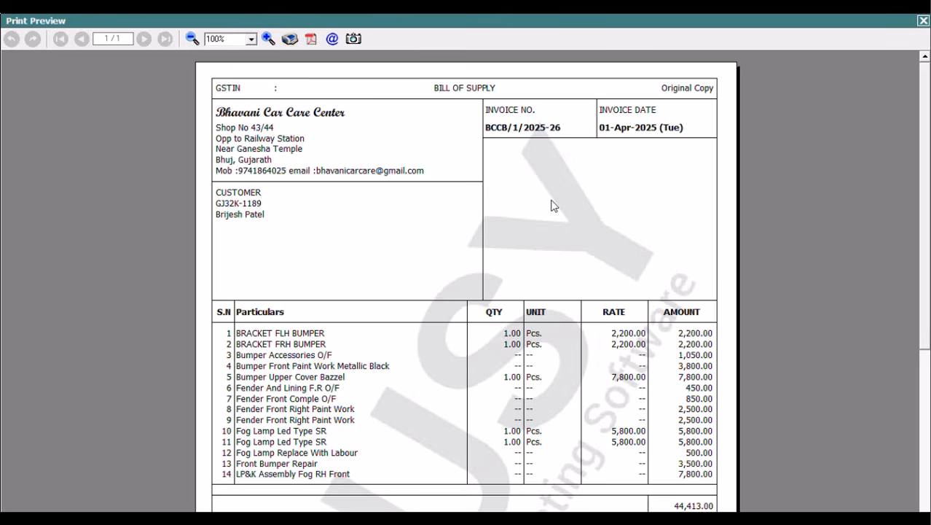
pyautogui.click(922, 22)
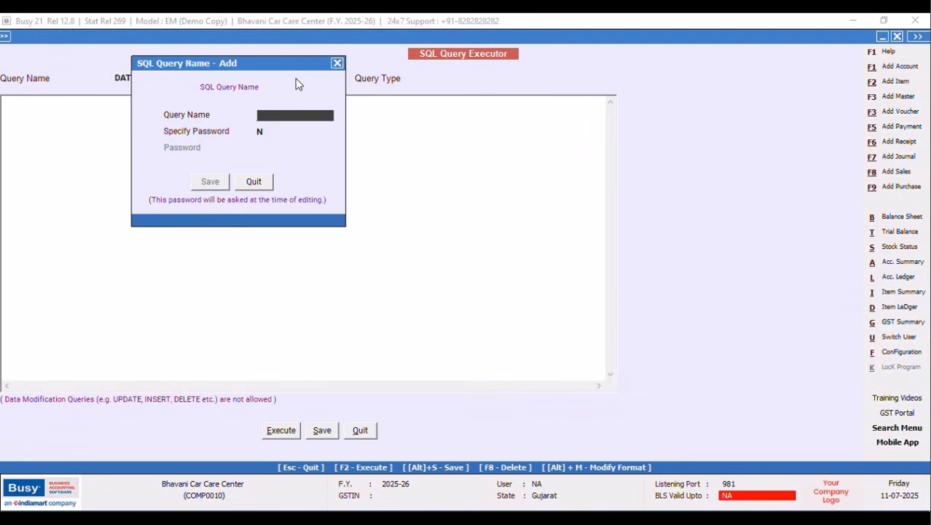
# Name a new SQL query ADR and start it with 'Select M2.Address1, M2.Address2'.
pyautogui.write('ADR')
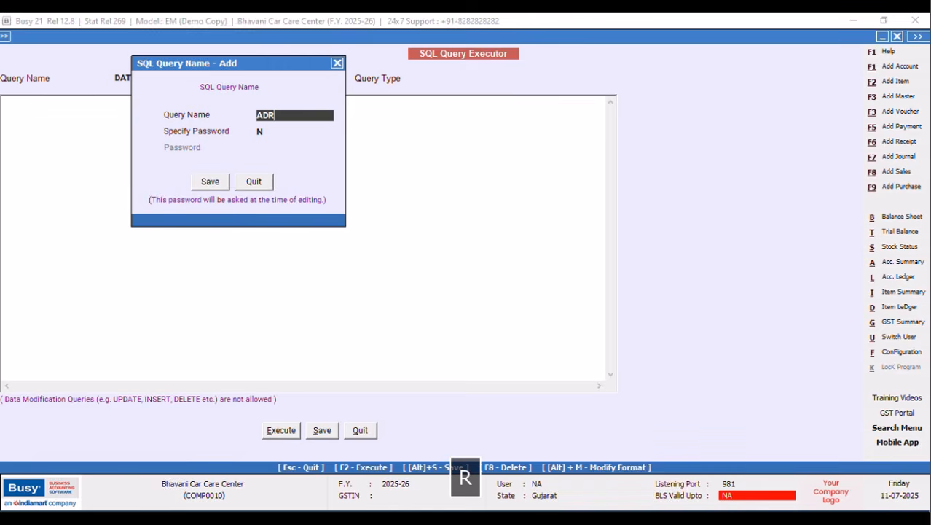
pyautogui.click(223, 181)
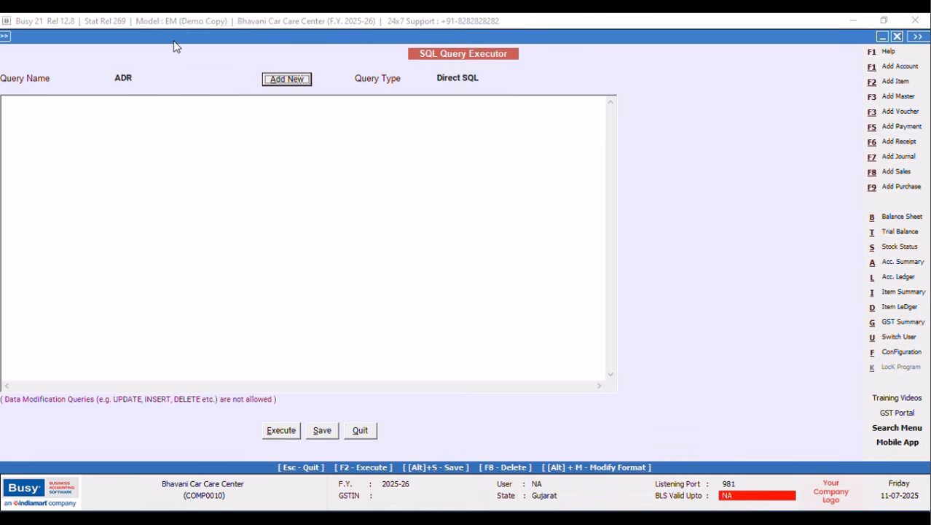
pyautogui.click(37, 102)
pyautogui.write('Se')
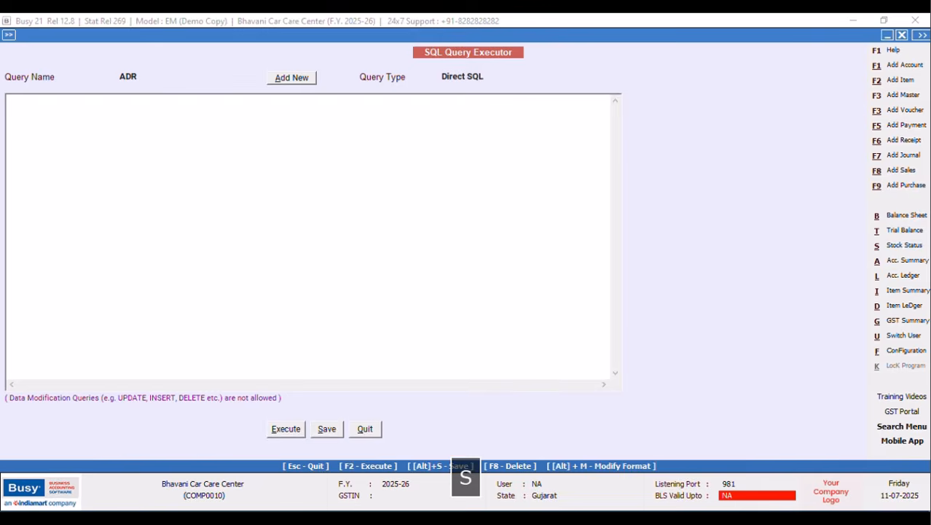
pyautogui.write('lect')
pyautogui.press('Return')
pyautogui.press('capslock')
pyautogui.write('M2.A')
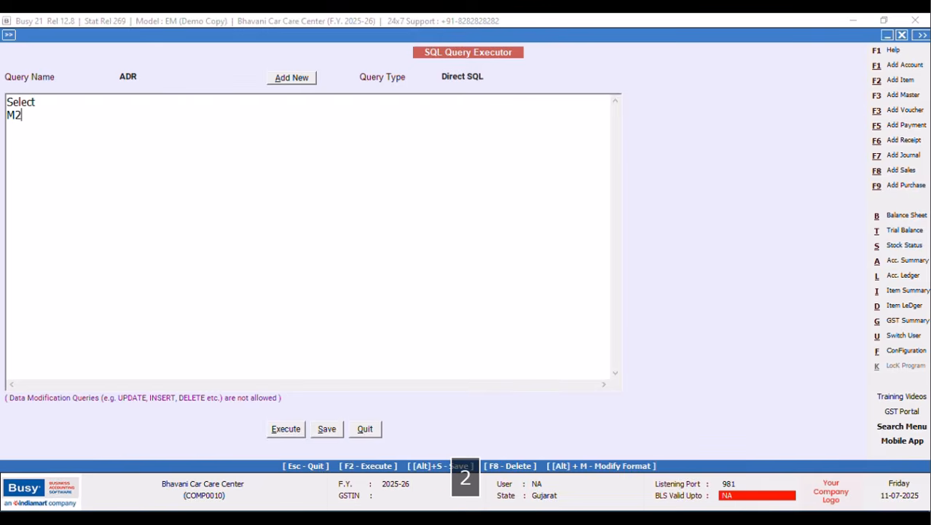
pyautogui.press('capslock')
pyautogui.write('ddress')
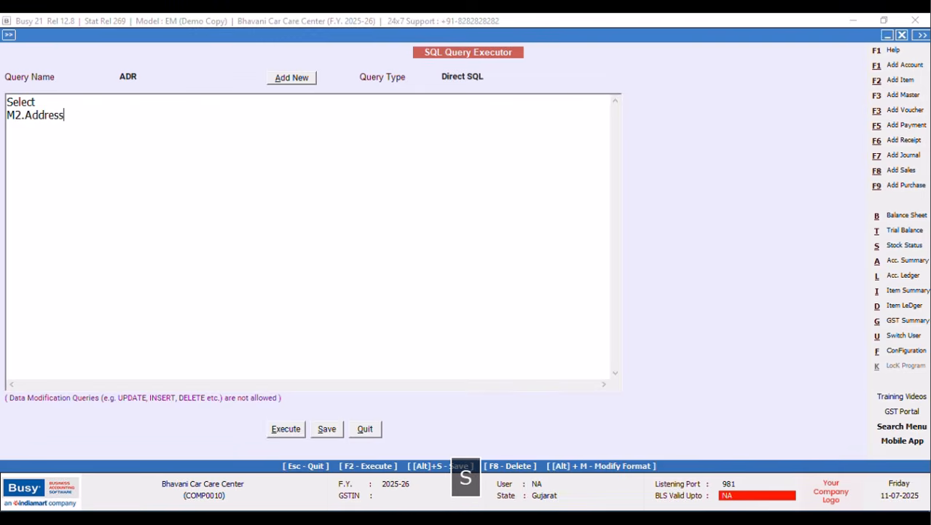
pyautogui.write('1,m')
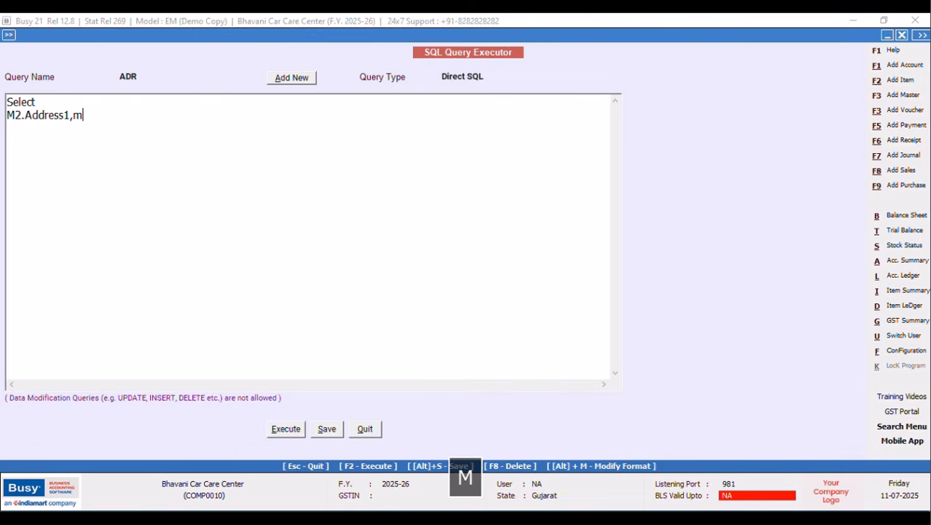
pyautogui.press('BackSpace')
pyautogui.press('capslock')
pyautogui.write('M2.ADDRESS')
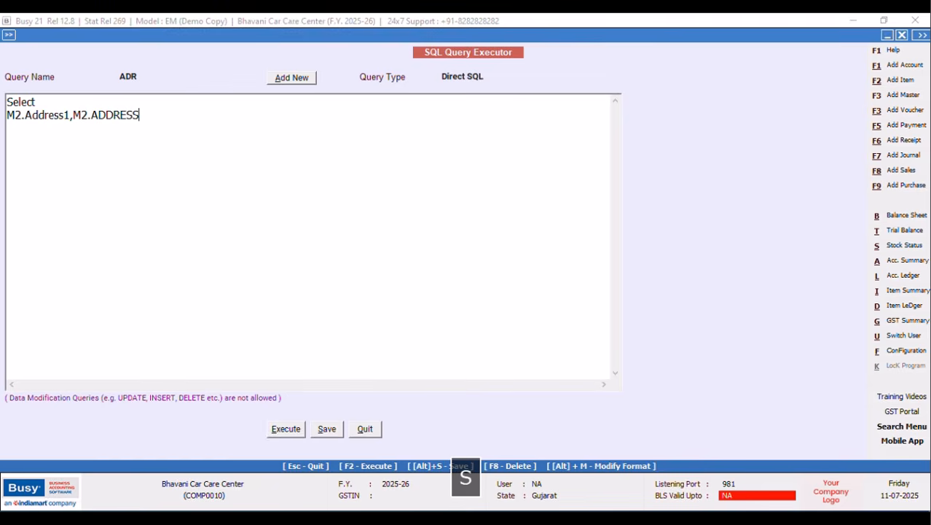
pyautogui.press('BackSpace')
pyautogui.press('BackSpace')
pyautogui.press('BackSpace')
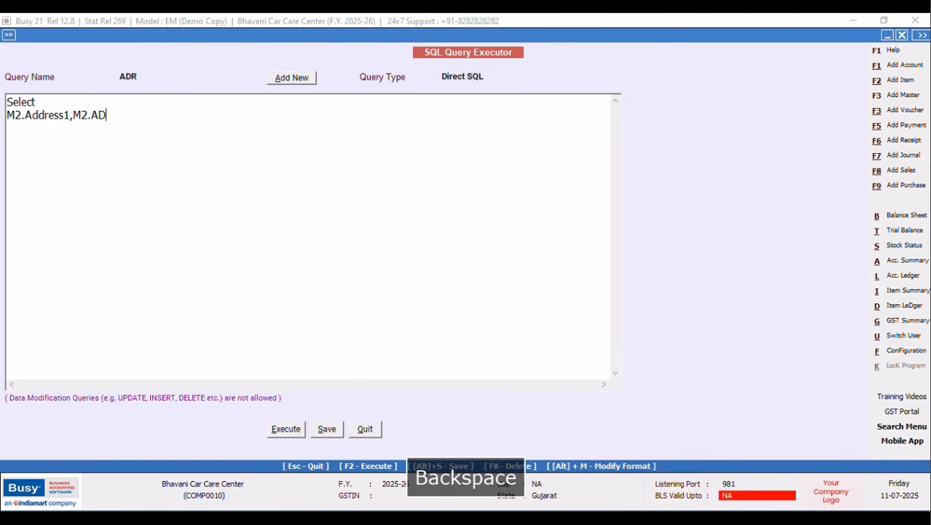
pyautogui.write('ddress')
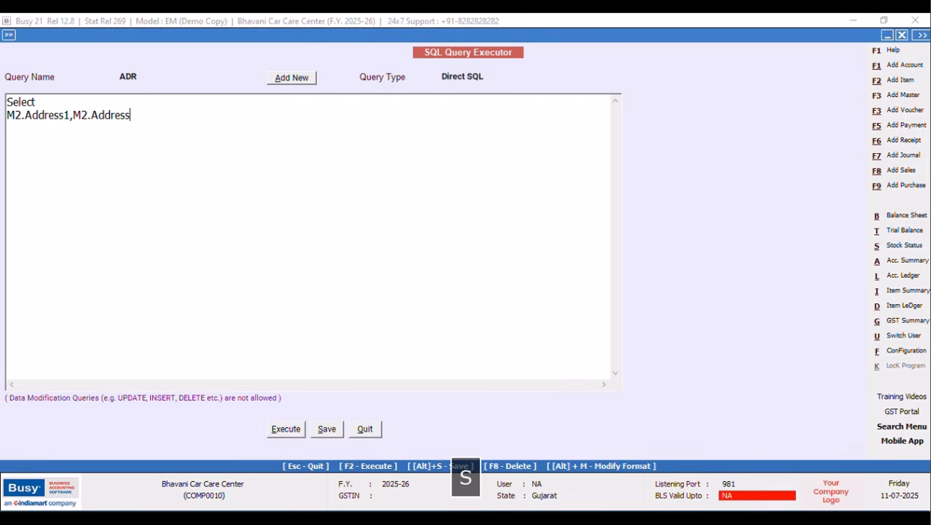
pyautogui.write('2')
# Add the line 'from MasterAddressInfo as M2' to the query.
pyautogui.press('Return')
pyautogui.write('from ')
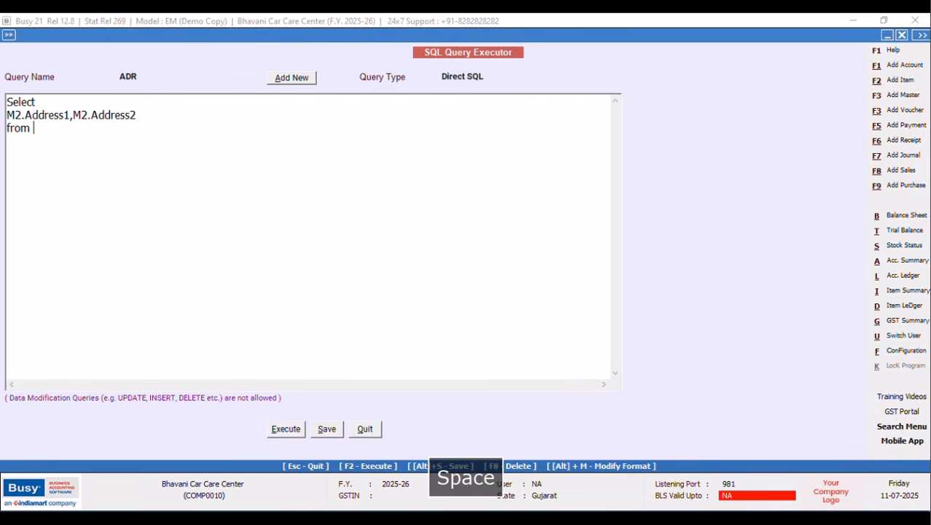
pyautogui.write('Master')
pyautogui.press('capslock')
pyautogui.write('A')
pyautogui.press('capslock')
pyautogui.write('ddress')
pyautogui.press('capslock')
pyautogui.write('I')
pyautogui.press('capslock')
pyautogui.write('nfo as')
pyautogui.press('capslock')
pyautogui.write('M')
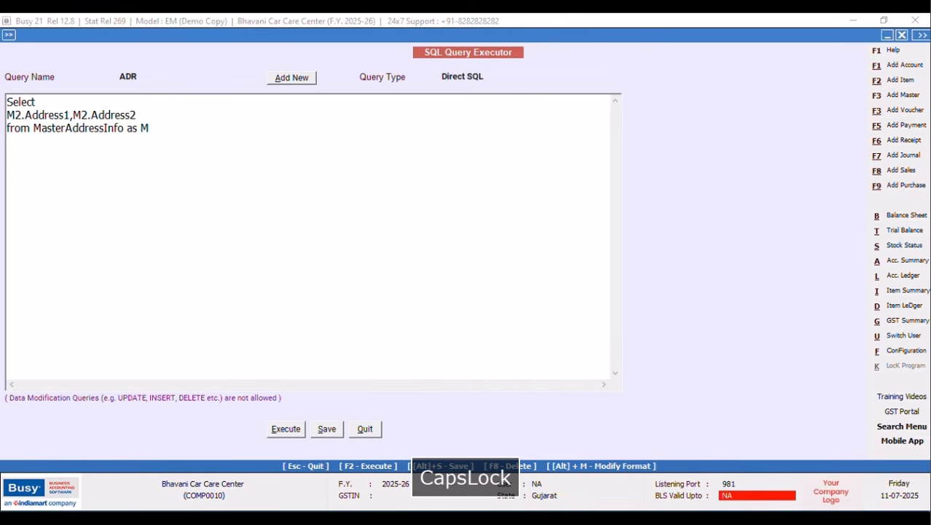
pyautogui.write('2')
# Add 'Inner Join Master1 on Master1.CM5=M2.MASTERCODE' to the query.
pyautogui.press('Return')
pyautogui.press('capslock')
pyautogui.write('I')
pyautogui.press('capslock')
pyautogui.write('ner')
pyautogui.press('capslock')
pyautogui.write('J')
pyautogui.press('capslock')
pyautogui.write('oin')
pyautogui.press('capslock')
pyautogui.write('M')
pyautogui.press('capslock')
pyautogui.write('aster')
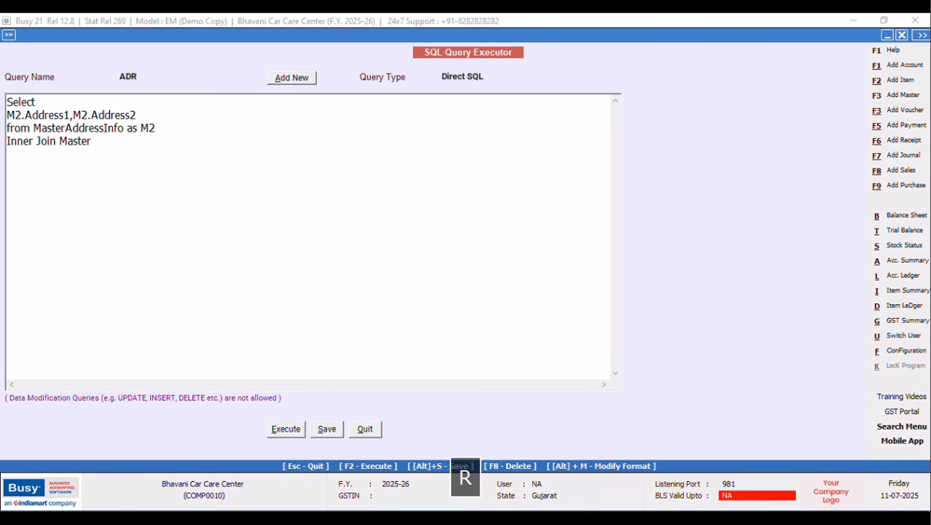
pyautogui.write('1 on')
pyautogui.press('Return')
pyautogui.press('capslock')
pyautogui.write('Master1.')
pyautogui.press('capslock')
pyautogui.write('CM')
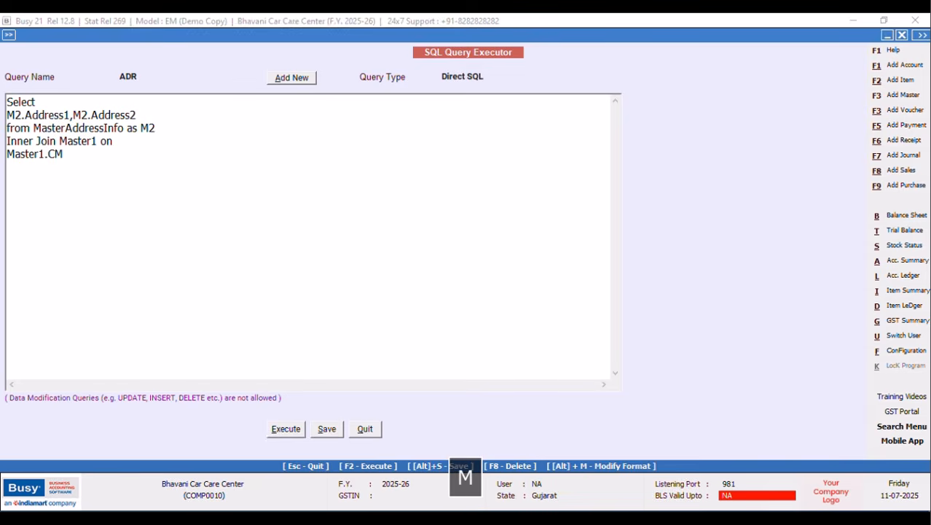
pyautogui.write('5')
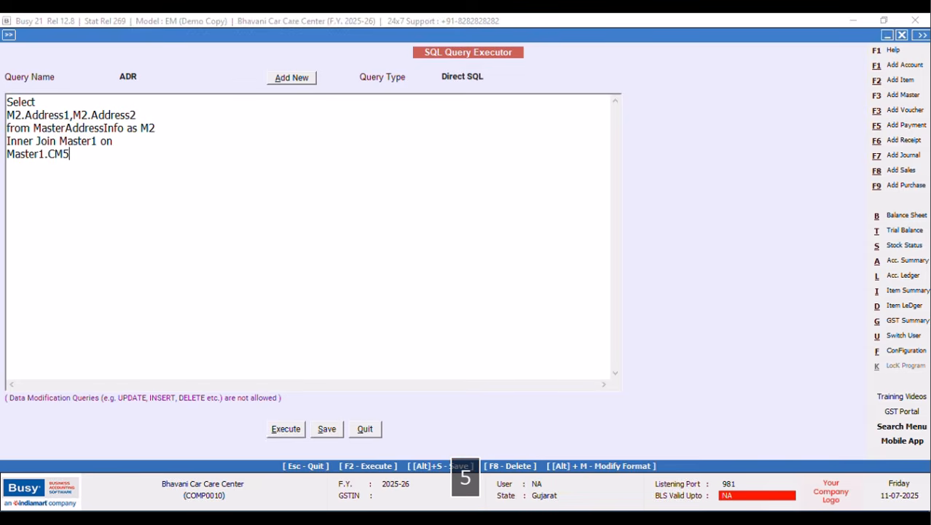
pyautogui.write('=M')
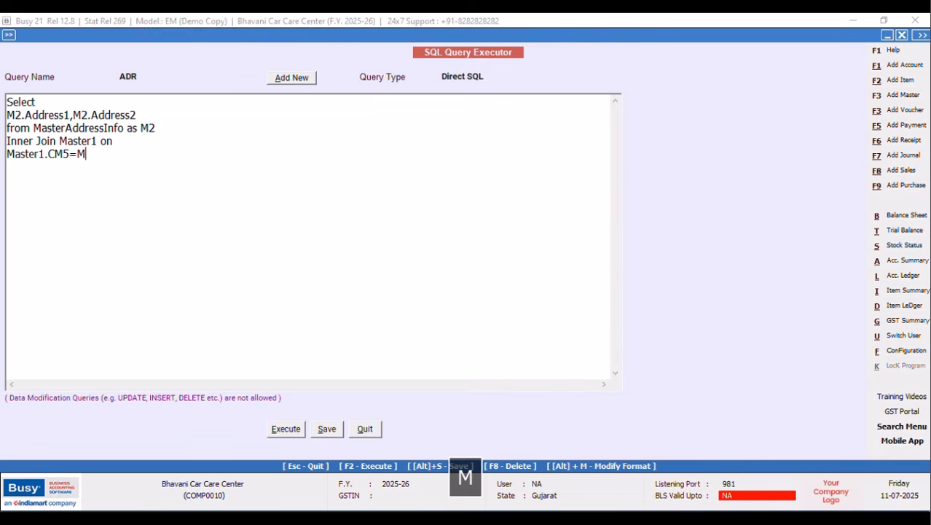
pyautogui.write('2.')
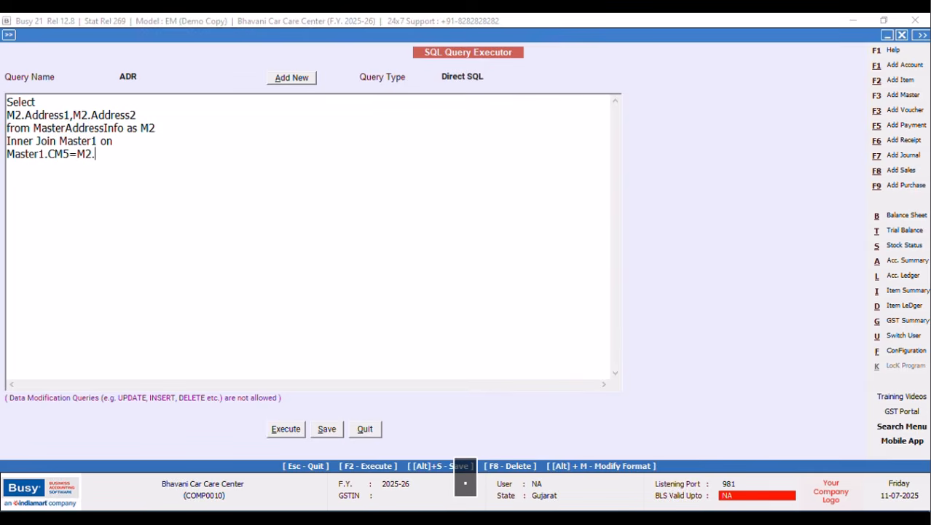
pyautogui.write('MASTERCODE')
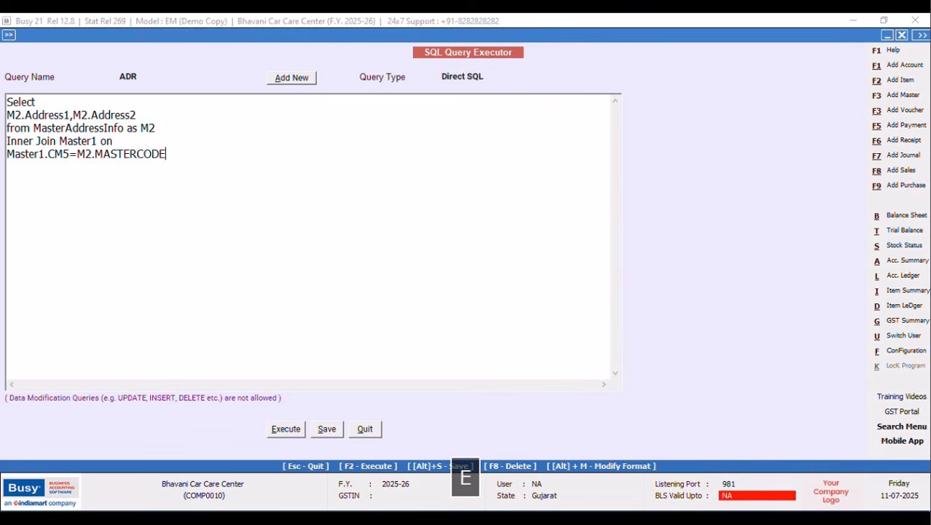
# Save and execute the ADR query, checking it returns Address1 Bhuj and Address2 Gujarath.
pyautogui.click(334, 428)
pyautogui.click(538, 295)
pyautogui.press('F2')
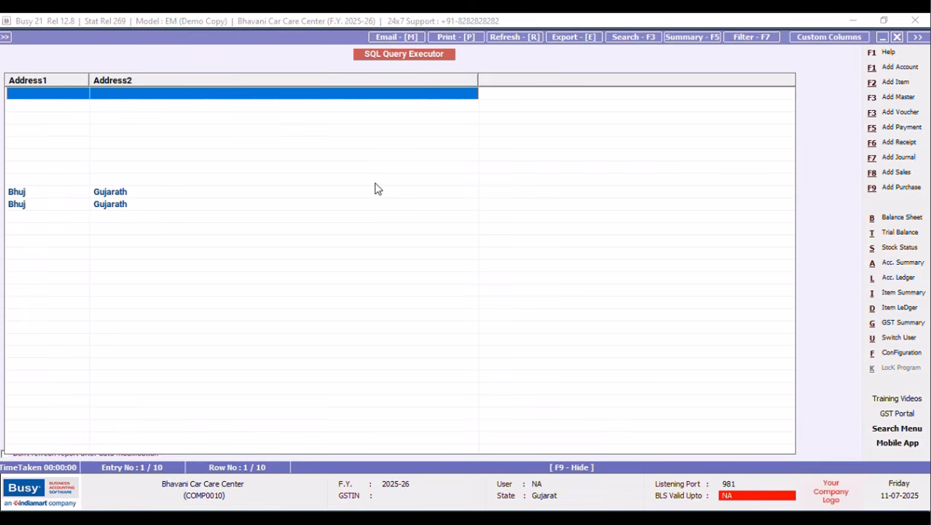
pyautogui.click(899, 37)
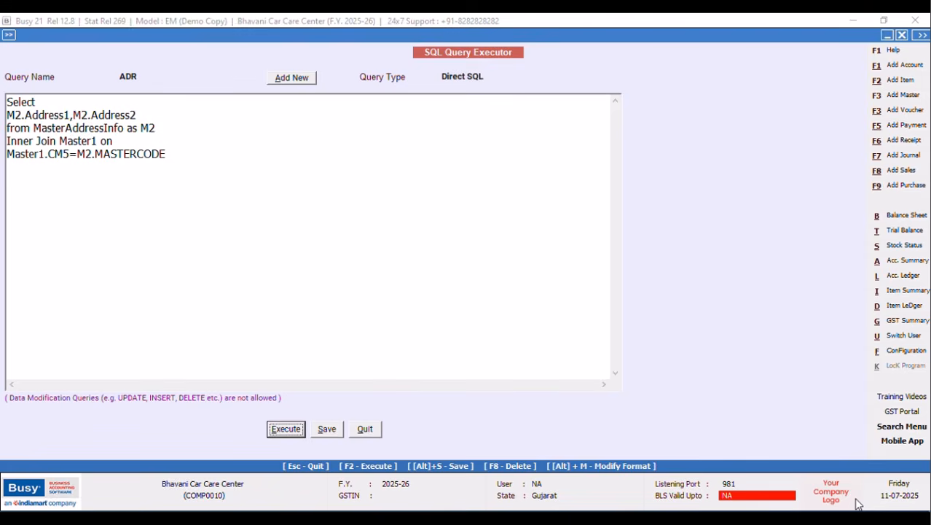
# Start the filter line 'Where Master1.Code=(' with a draft Master1 subquery.
pyautogui.press('Return')
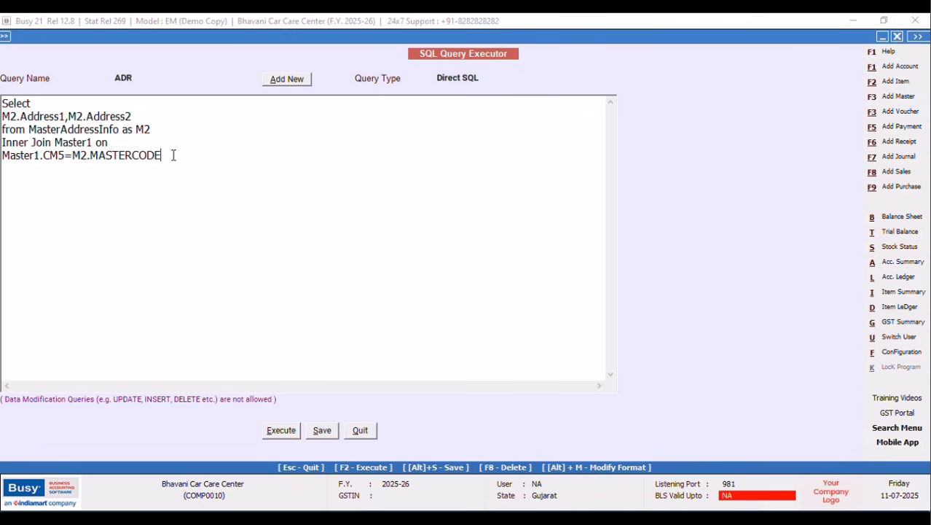
pyautogui.press('Return')
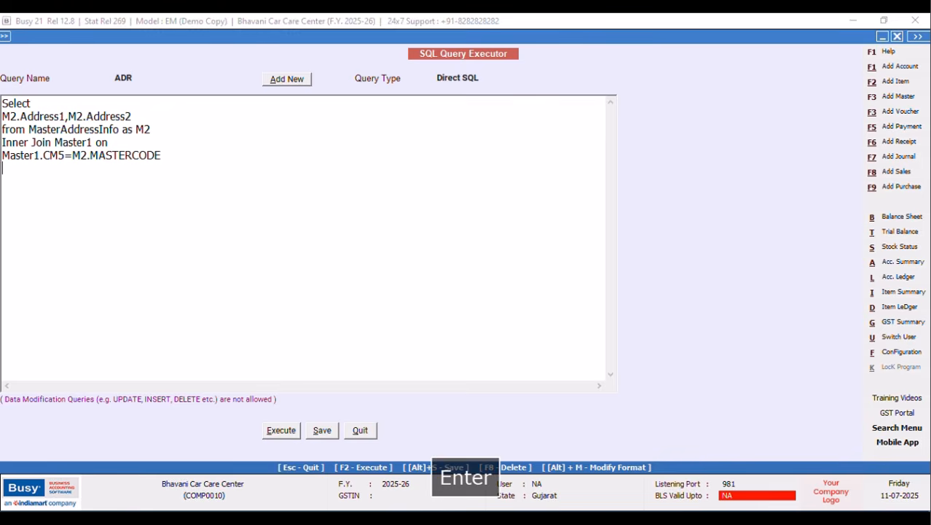
pyautogui.press('capslock')
pyautogui.write('wHE')
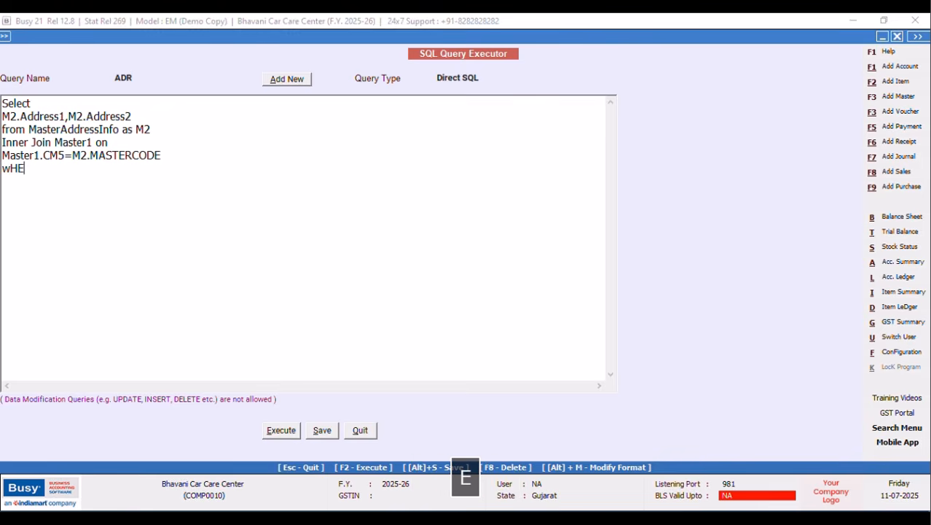
pyautogui.press('BackSpace')
pyautogui.press('BackSpace')
pyautogui.press('BackSpace')
pyautogui.write('W')
pyautogui.press('capslock')
pyautogui.write('here')
pyautogui.press('capslock')
pyautogui.write('M')
pyautogui.press('capslock')
pyautogui.write('aster')
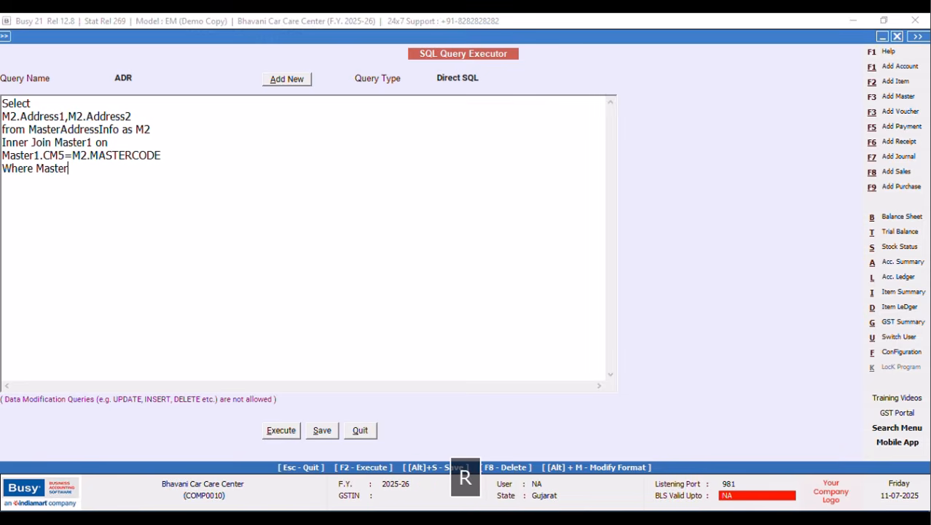
pyautogui.write('1.')
pyautogui.press('capslock')
pyautogui.write('C')
pyautogui.press('capslock')
pyautogui.write('ode')
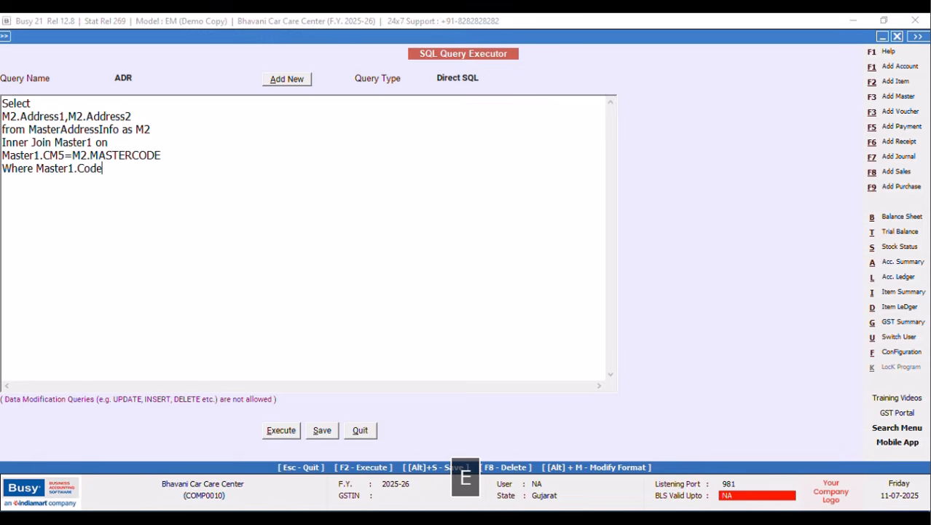
pyautogui.write('=(')
pyautogui.press('capslock')
pyautogui.write('Select M')
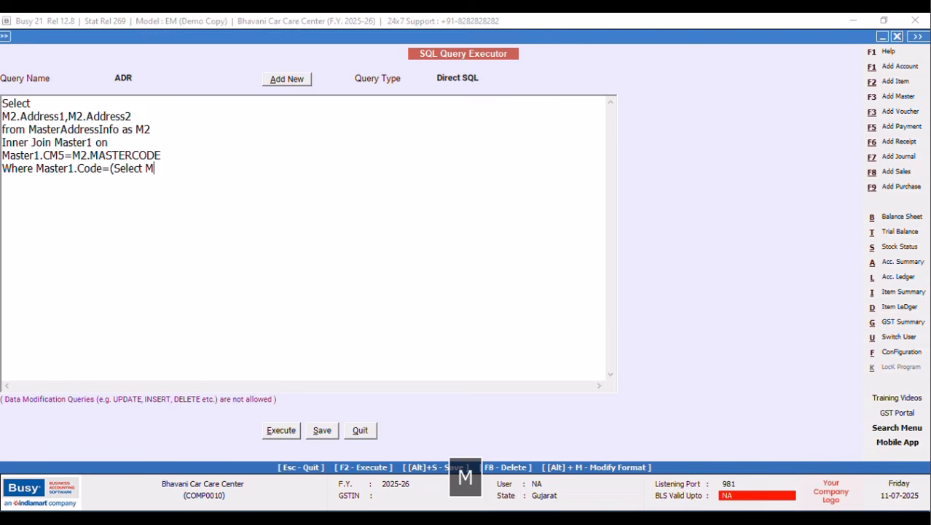
pyautogui.write('aster1.')
pyautogui.press('capslock')
pyautogui.write('Code from')
pyautogui.press('capslock')
pyautogui.write('M')
pyautogui.press('capslock')
pyautogui.write('aster1')
pyautogui.press('capslock')
pyautogui.write('W')
pyautogui.press('capslock')
pyautogui.write('here')
pyautogui.press('capslock')
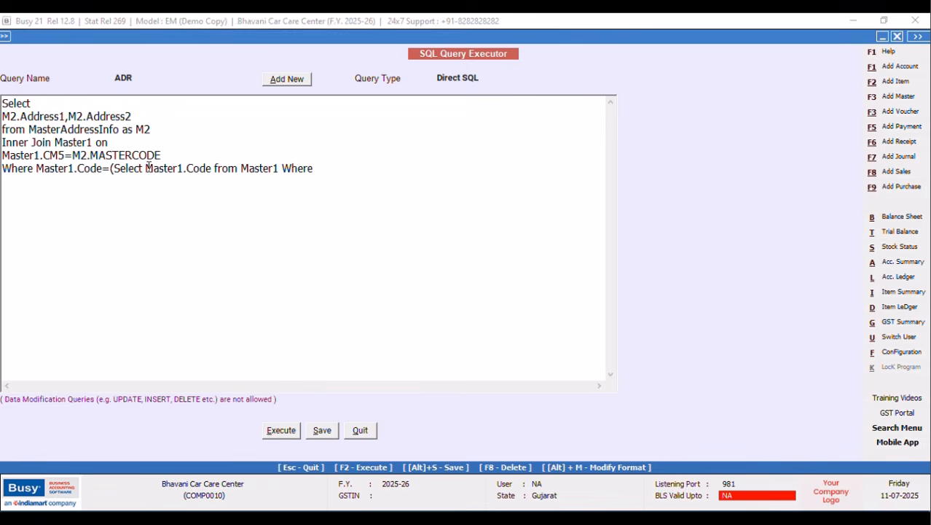
pyautogui.moveTo(154, 167); pyautogui.dragTo(344, 168)
pyautogui.press('Delete')
pyautogui.write('T')
pyautogui.press('capslock')
pyautogui.write('ran1')
pyautogui.press('capslock')
pyautogui.write('.M')
pyautogui.press('capslock')
pyautogui.write('aser')
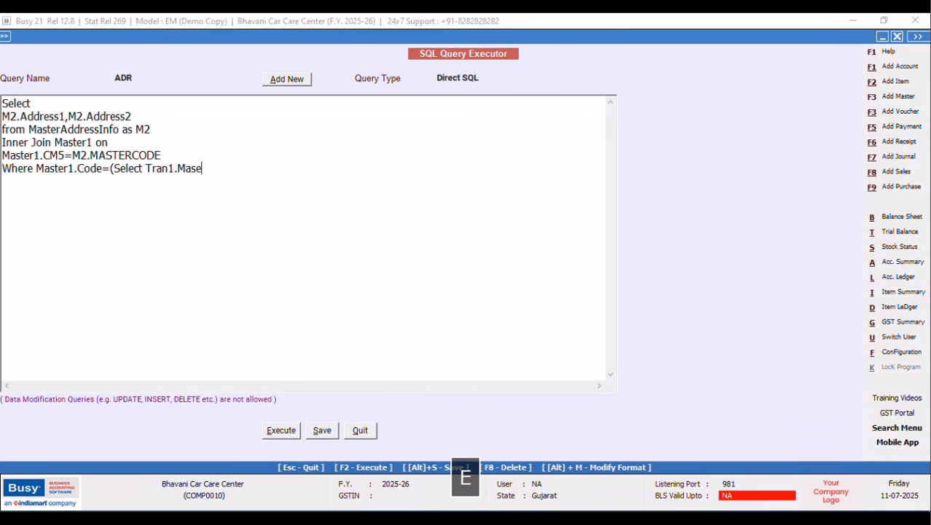
pyautogui.press('capslock')
pyautogui.press('BackSpace')
pyautogui.press('BackSpace')
pyautogui.write('terCode from Tran1')
pyautogui.press('capslock')
pyautogui.write('Where Tran1.')
pyautogui.press('capslock')
pyautogui.write('V')
pyautogui.press('capslock')
pyautogui.write('chCode=')
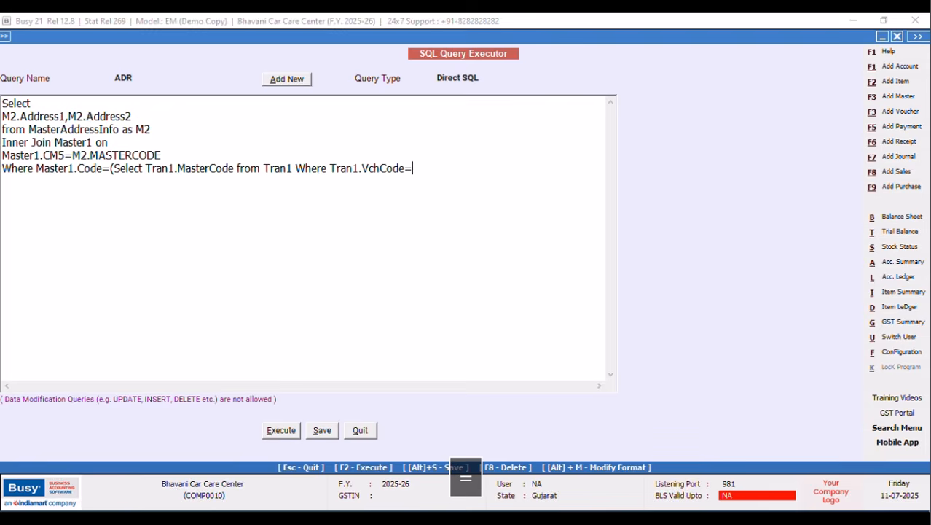
pyautogui.write('@')
pyautogui.press('capslock')
pyautogui.write('VchCode@')
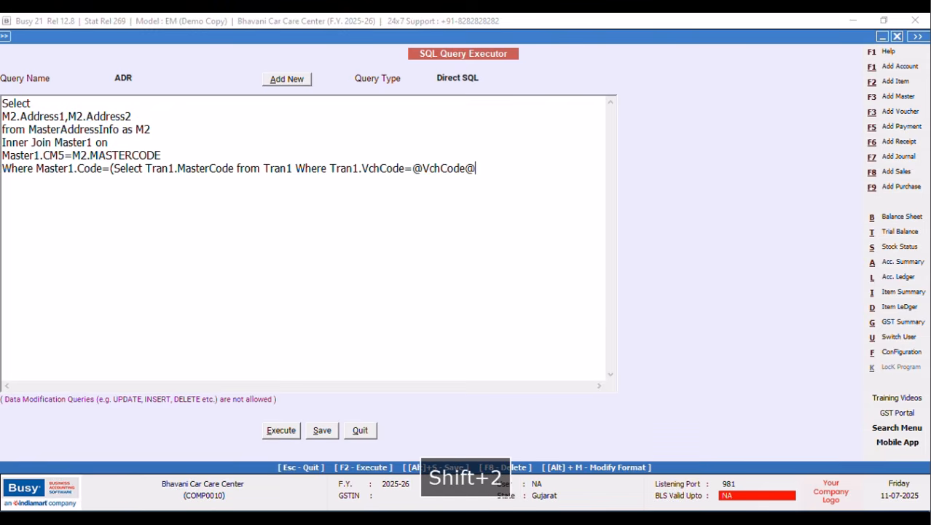
pyautogui.write(' and Tran')
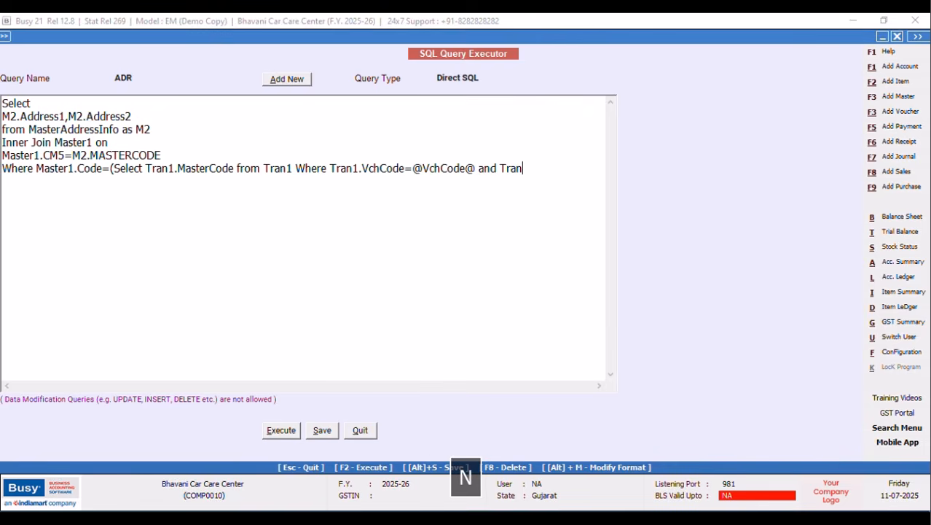
pyautogui.write('1.VchType=9)')
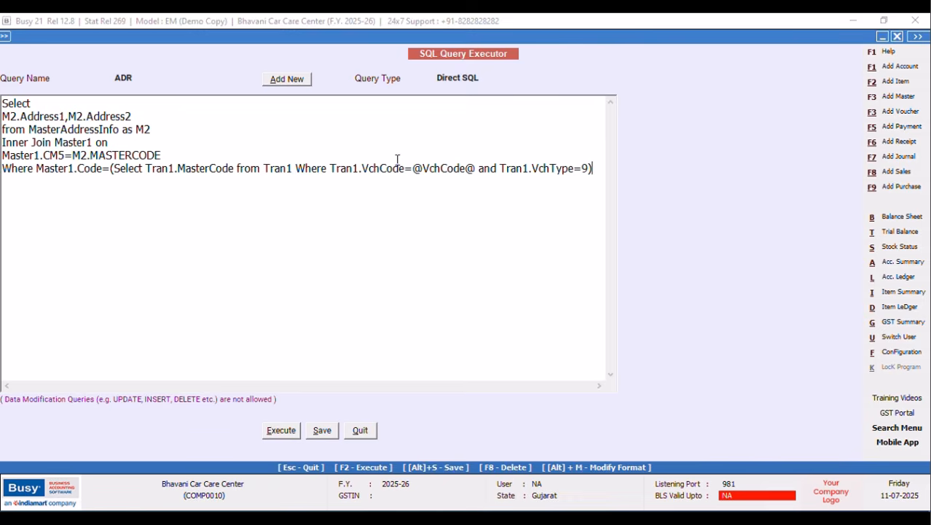
# Set the ADR query type to Vch. Header(Inventory) and save the query.
pyautogui.click(484, 79)
pyautogui.click(476, 140)
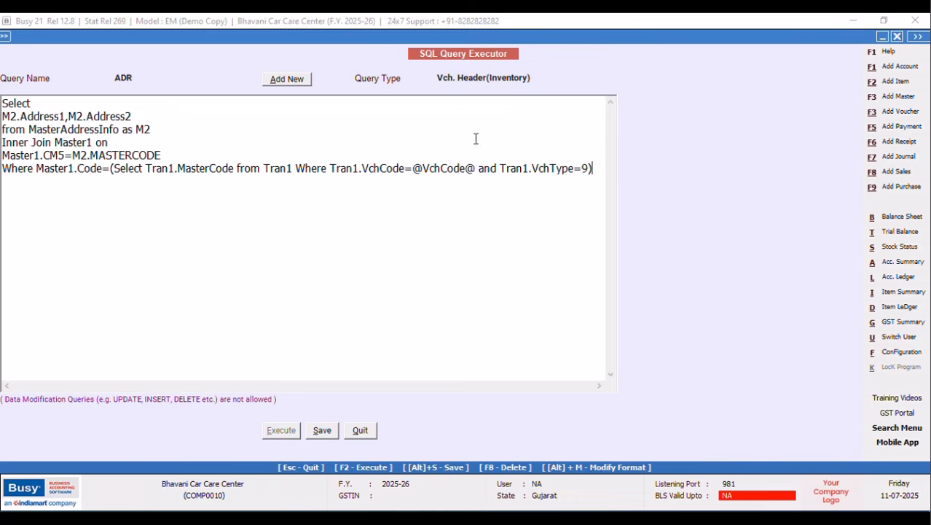
pyautogui.click(322, 430)
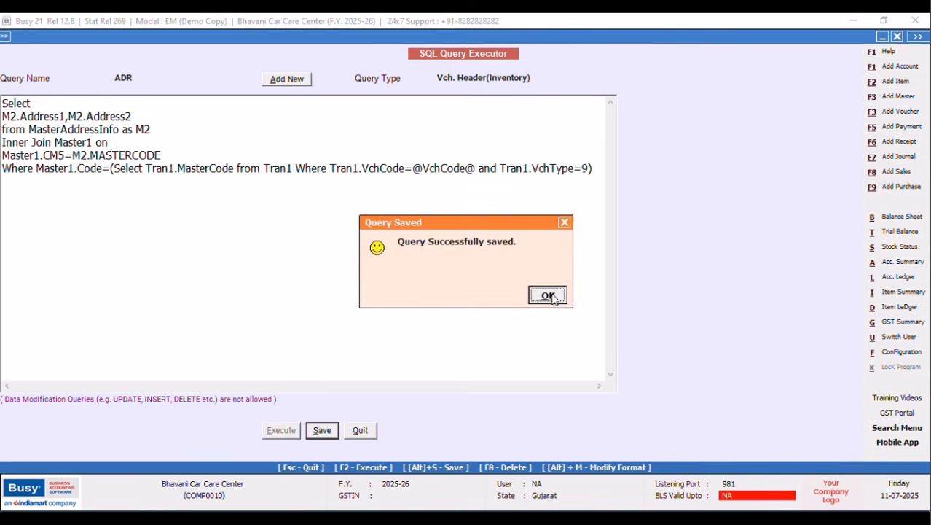
pyautogui.click(547, 294)
# Append ',M2.Address3,M2.Address4' after M2.Address2 in the ADR select list.
pyautogui.click(132, 117)
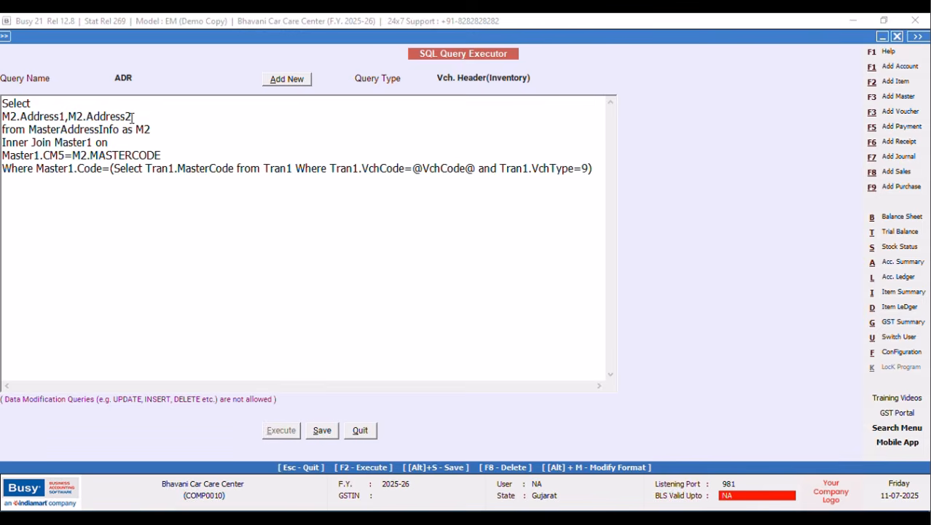
pyautogui.write(',')
pyautogui.press('capslock')
pyautogui.write('M2.A')
pyautogui.press('capslock')
pyautogui.write('ddress')
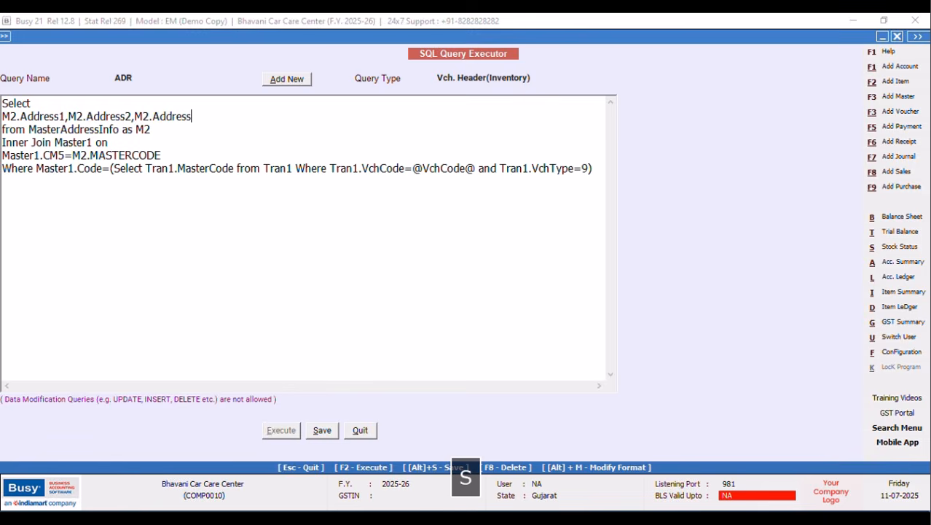
pyautogui.write('3,')
pyautogui.press('capslock')
pyautogui.write('M')
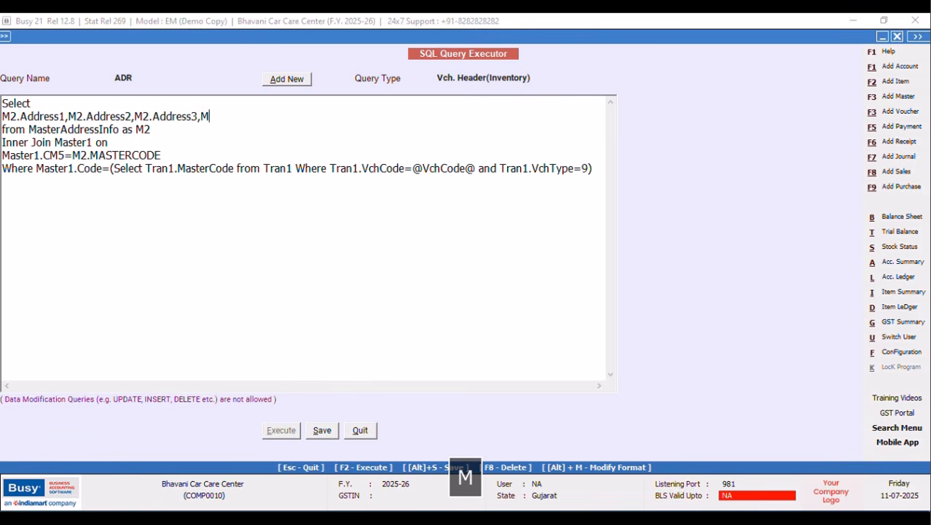
pyautogui.write('2.Addre')
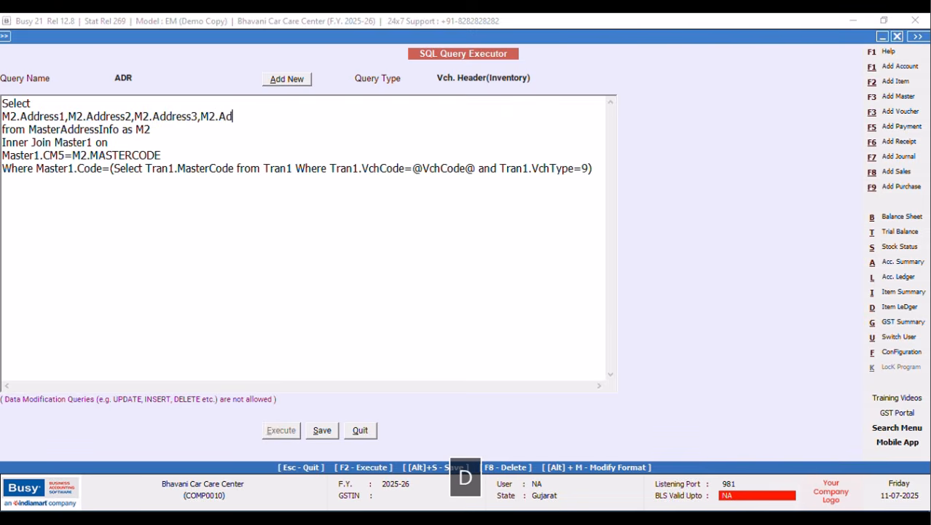
pyautogui.write('ss4')
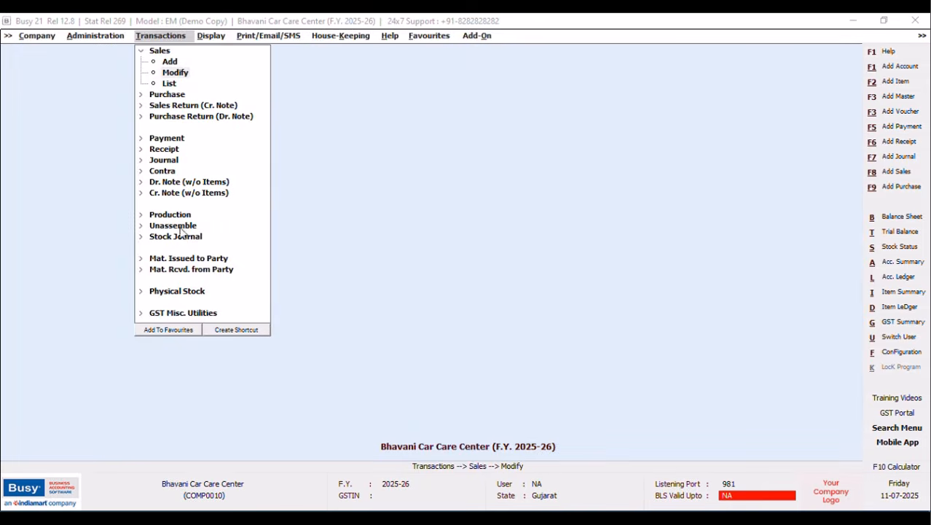
# Check the customer account's Address 1–4 in the account master, then show the Configuration types.
pyautogui.click(95, 36)
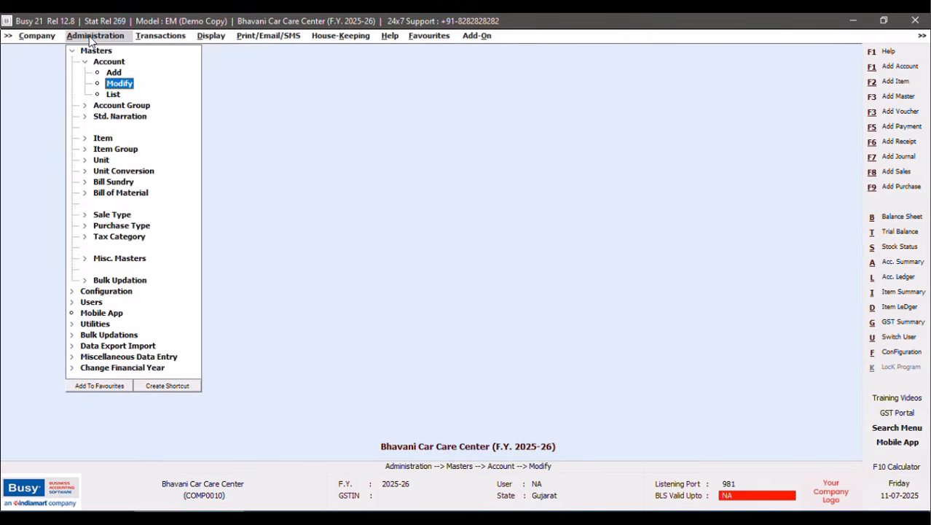
pyautogui.click(114, 87)
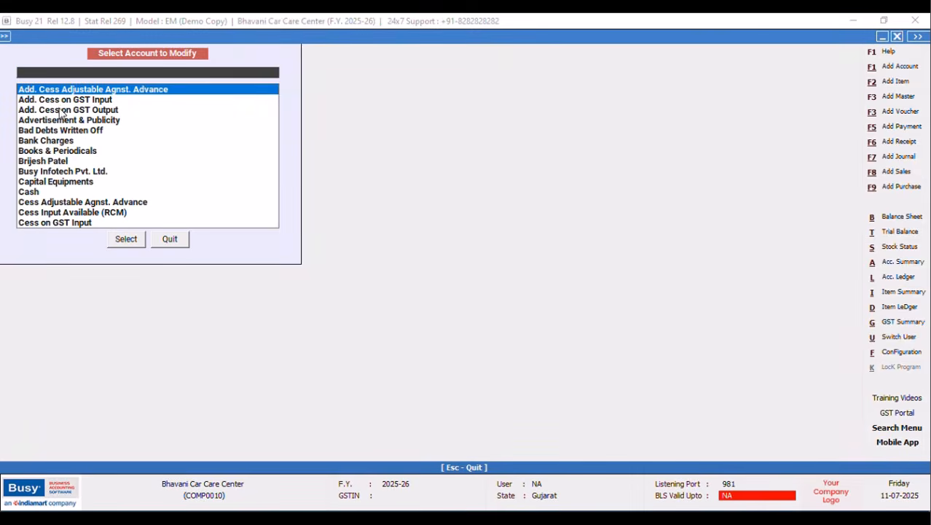
pyautogui.click(65, 162)
pyautogui.click(126, 238)
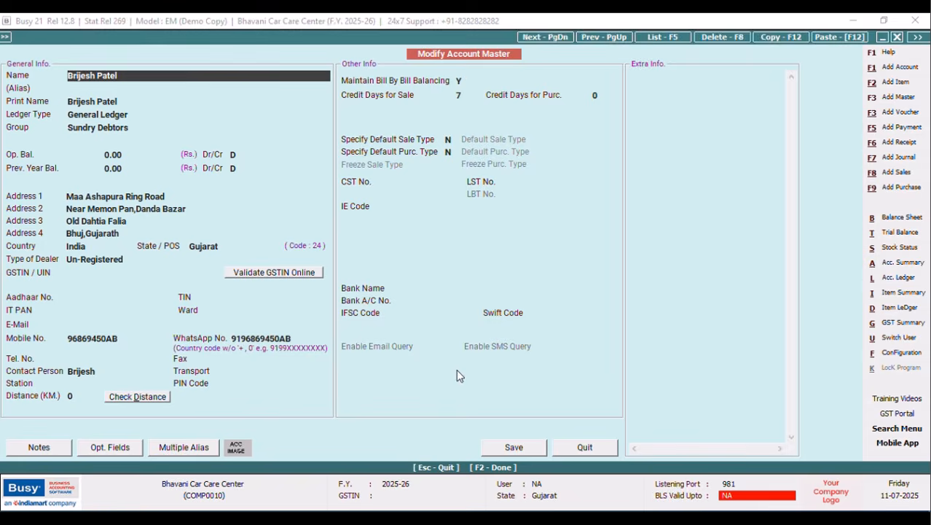
pyautogui.click(566, 447)
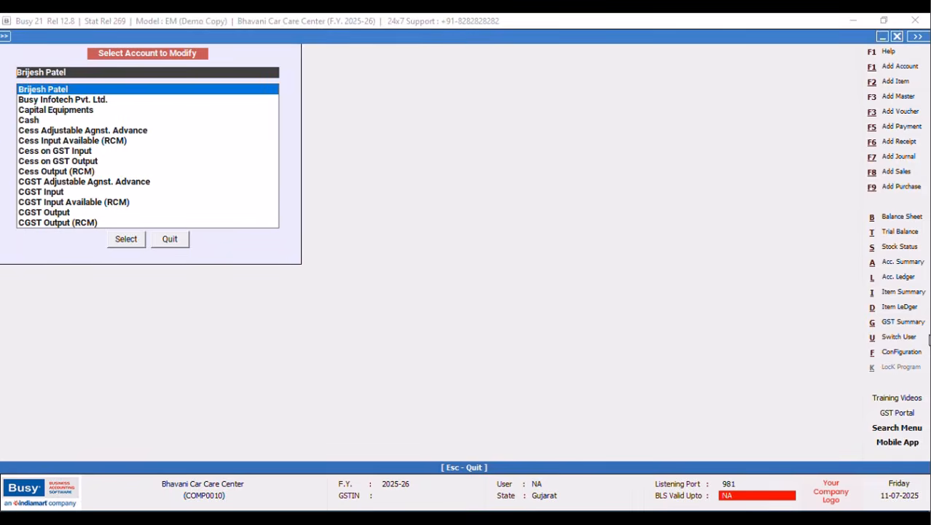
pyautogui.click(901, 352)
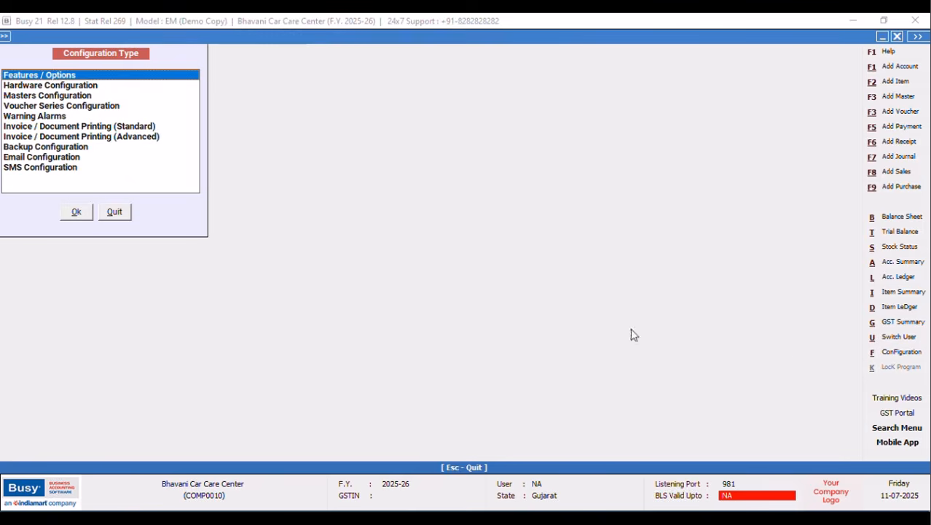
# Open Invoice / Document Printing (Advanced) configuration and view the voucher type list.
pyautogui.click(130, 137)
pyautogui.click(76, 211)
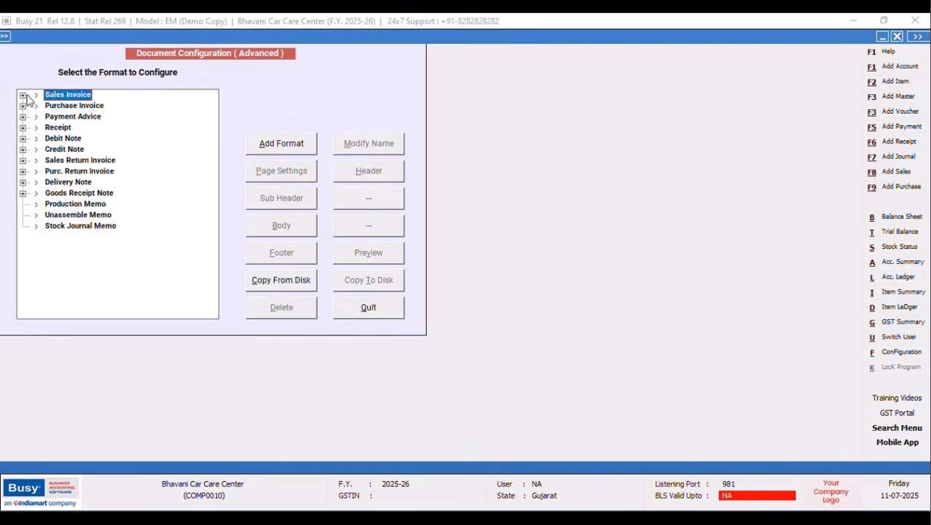
pyautogui.hotkey('ctrl', 'shift', 'F3')
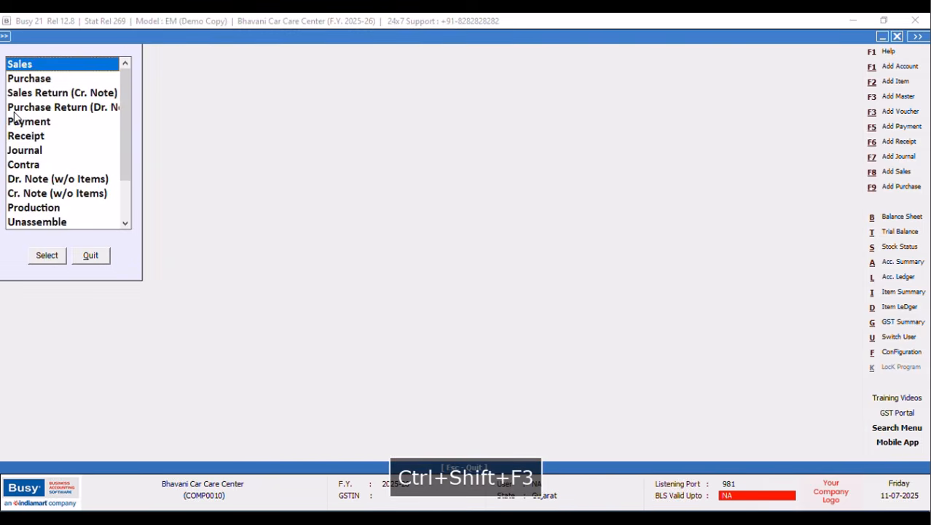
pyautogui.click(93, 255)
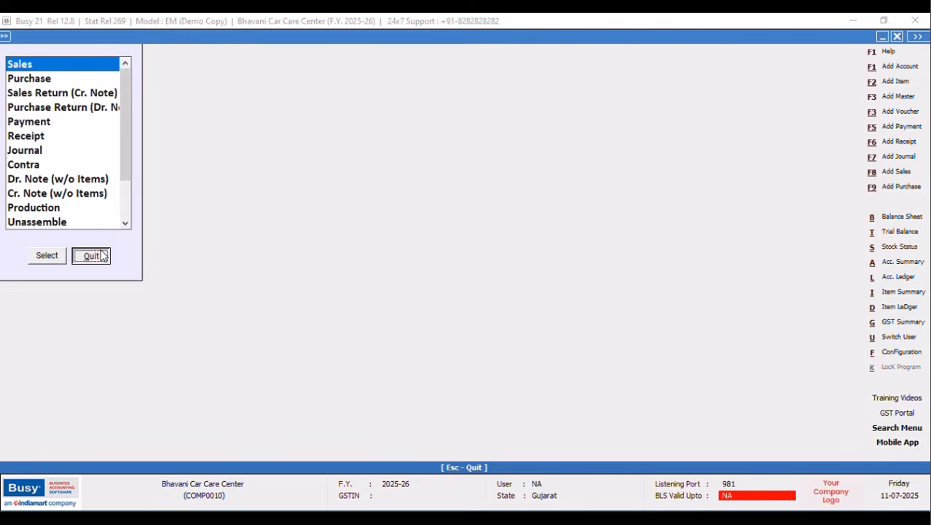
# Load the saved ADR query in the SQL query executor to confirm its Vch. Header(Inventory) type.
pyautogui.hotkey('ctrl', 'shift', 'F2')
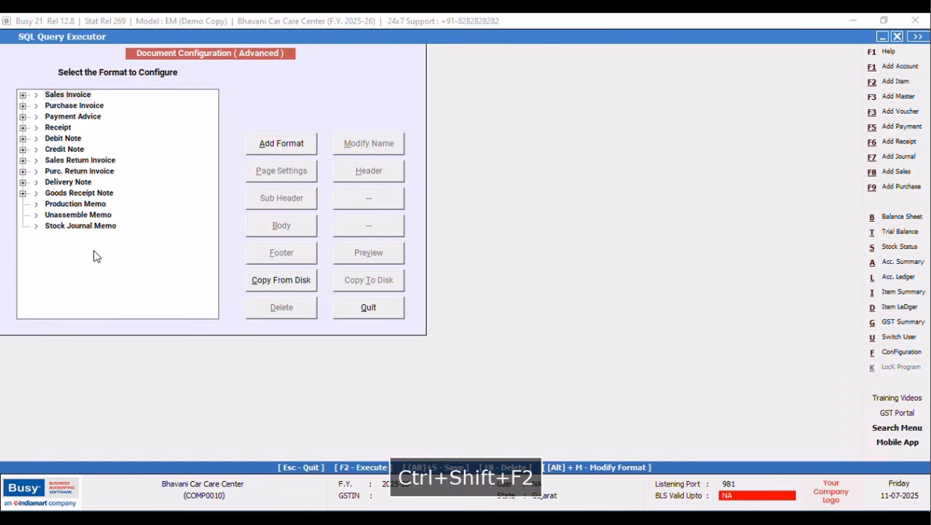
pyautogui.click(137, 102)
pyautogui.click(150, 230)
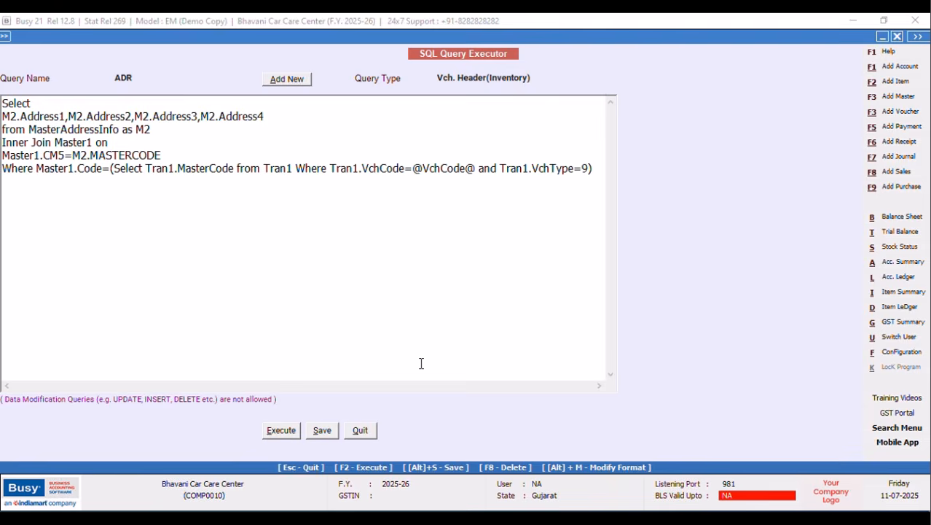
pyautogui.click(358, 432)
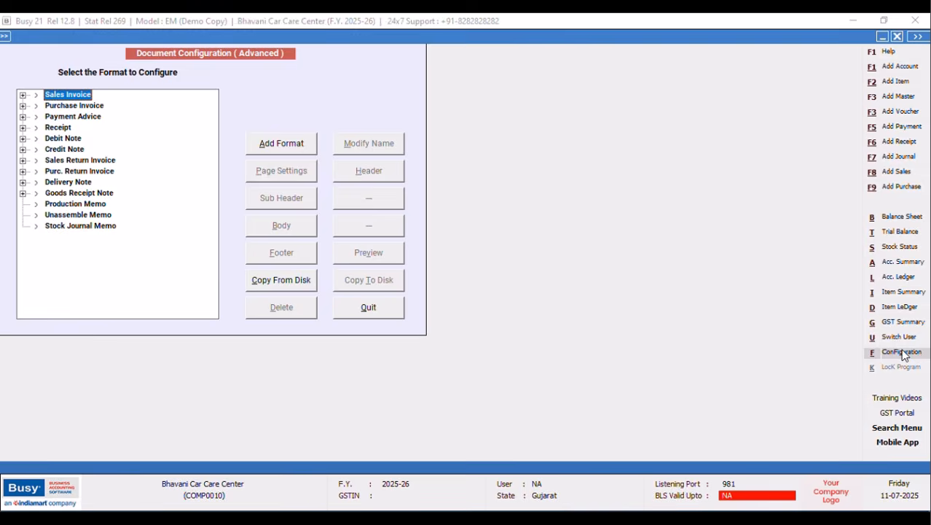
# Open the header script of the Sales Invoice NEW DESIGN format in advanced document configuration.
pyautogui.click(876, 353)
pyautogui.click(146, 138)
pyautogui.click(82, 212)
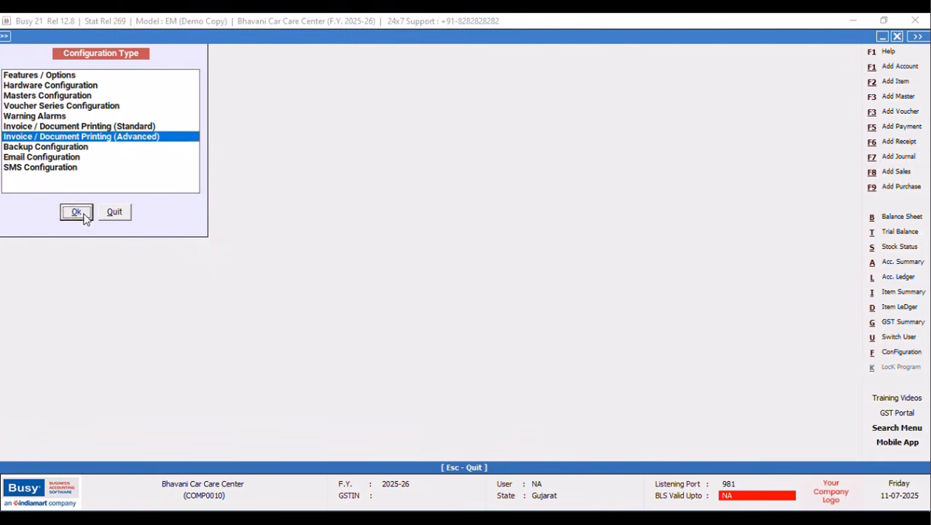
pyautogui.click(23, 95)
pyautogui.click(81, 116)
pyautogui.click(369, 171)
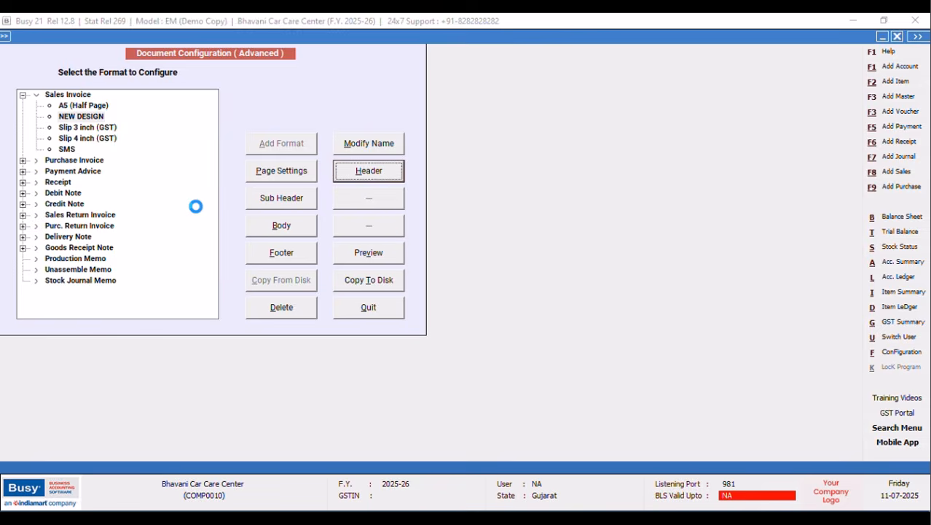
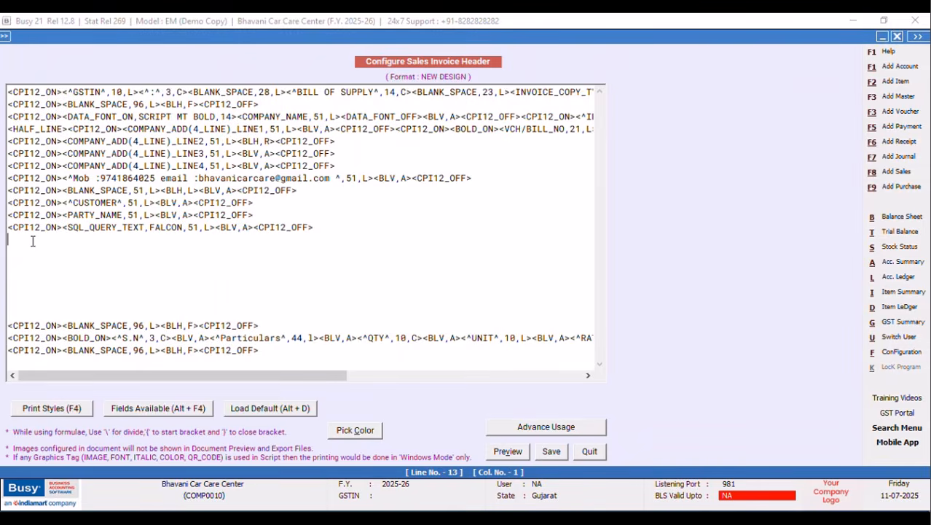
# Insert a CPI12_ON and CPI12_OFF compressed-print tag pair into the header script.
pyautogui.press('F4')
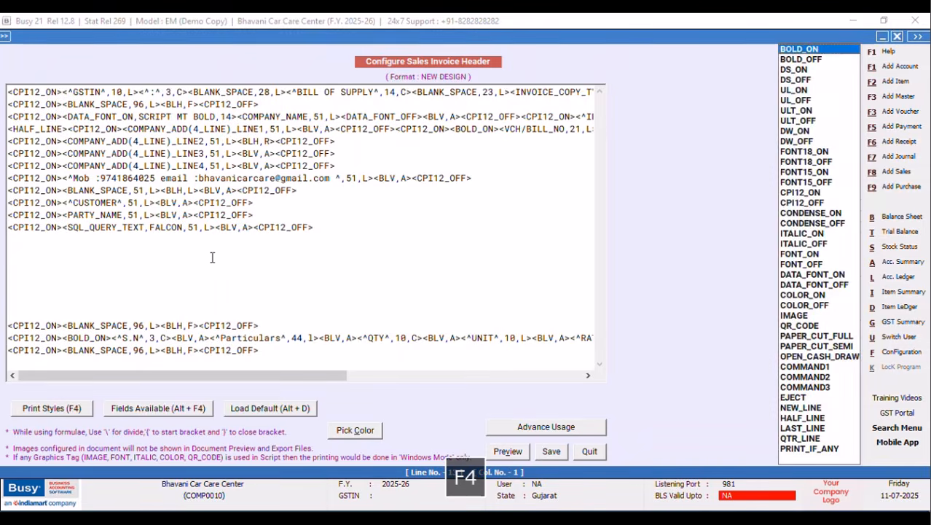
pyautogui.click(787, 194)
pyautogui.press('Return')
pyautogui.press('F4')
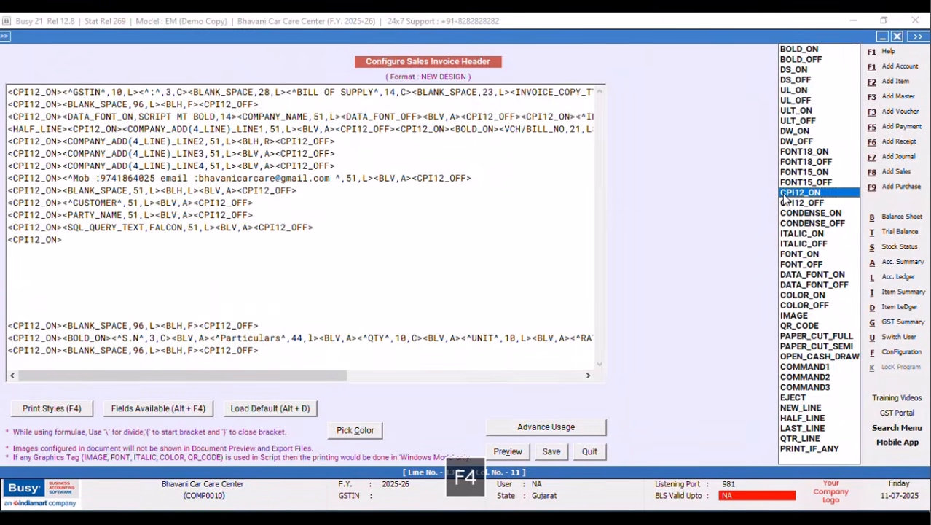
pyautogui.click(811, 204)
pyautogui.press('Return')
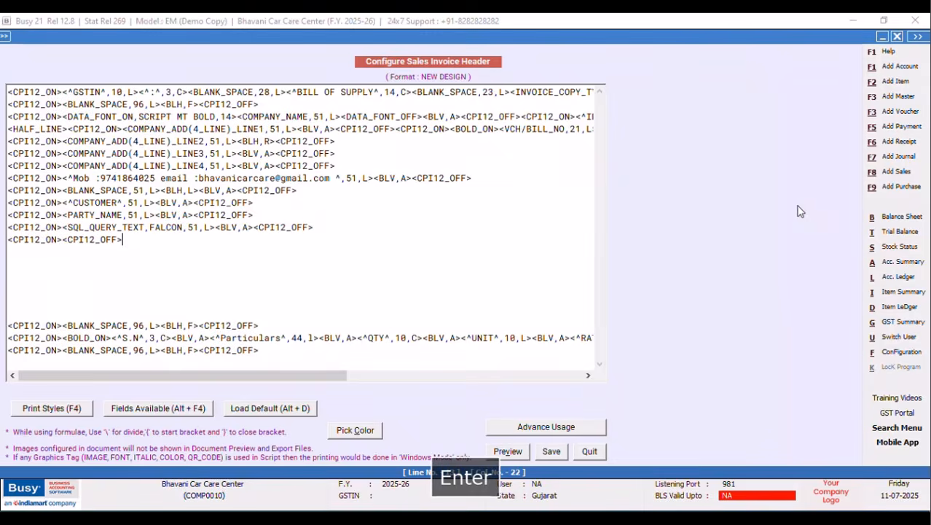
# Place an SQL QUERY > SQL_QUERY_TEXT field between the tags and delete its Name placeholder.
pyautogui.click(63, 238)
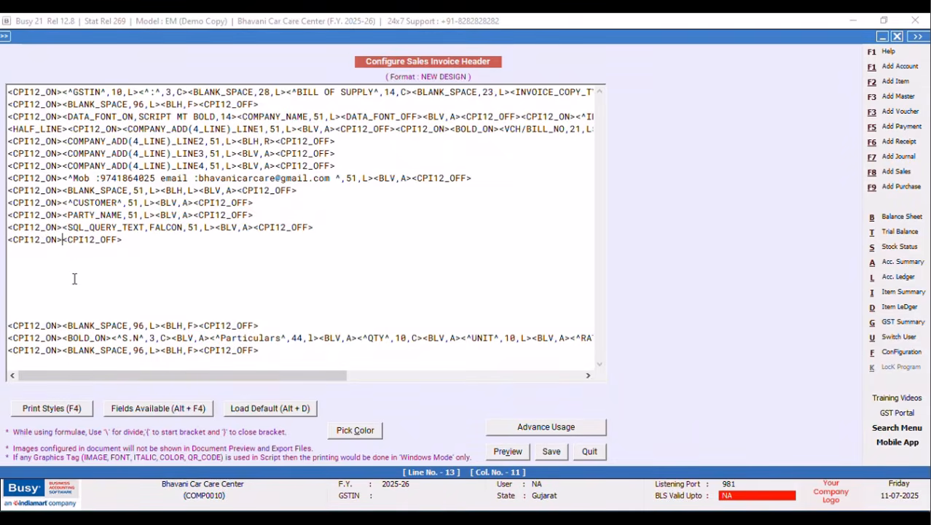
pyautogui.hotkey('alt', 'F4')
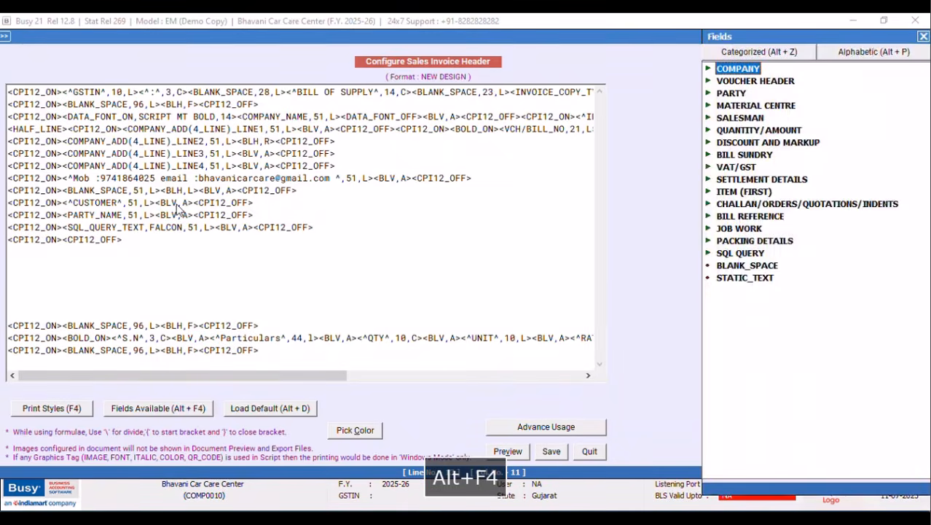
pyautogui.doubleClick(742, 254)
pyautogui.doubleClick(790, 290)
pyautogui.click(172, 240)
pyautogui.press('BackSpace')
pyautogui.press('BackSpace')
pyautogui.press('BackSpace')
pyautogui.press('BackSpace')
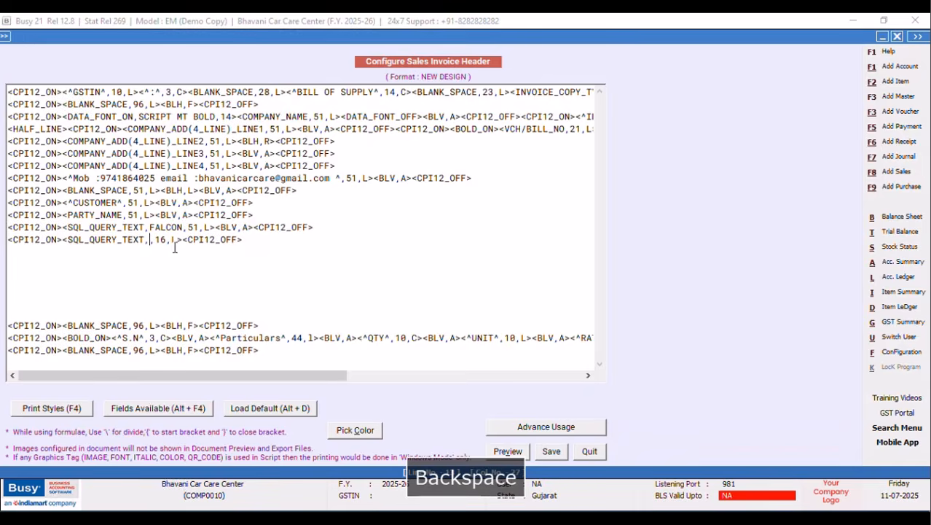
# Set the field to ADR;R:1;C:1 with width 51, then select the FALCON line's <BLV,A> tag.
pyautogui.write('ADR')
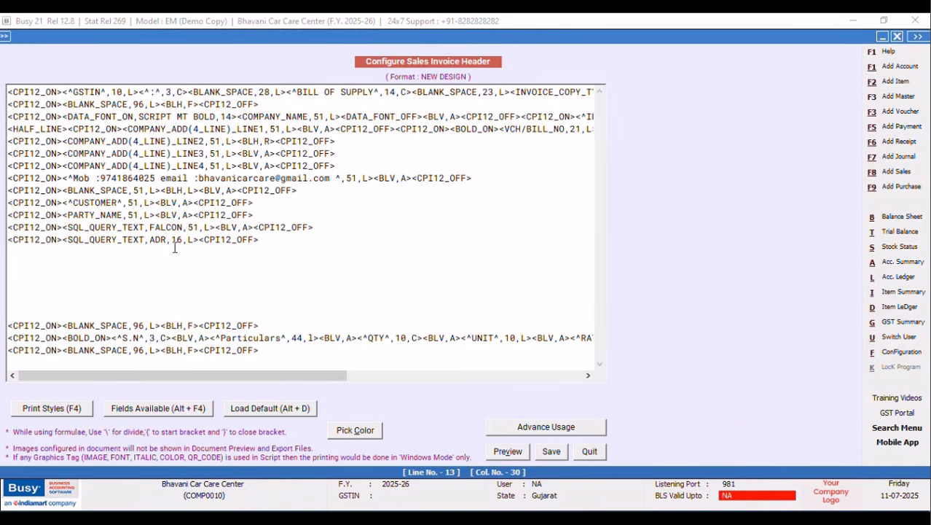
pyautogui.write(';R')
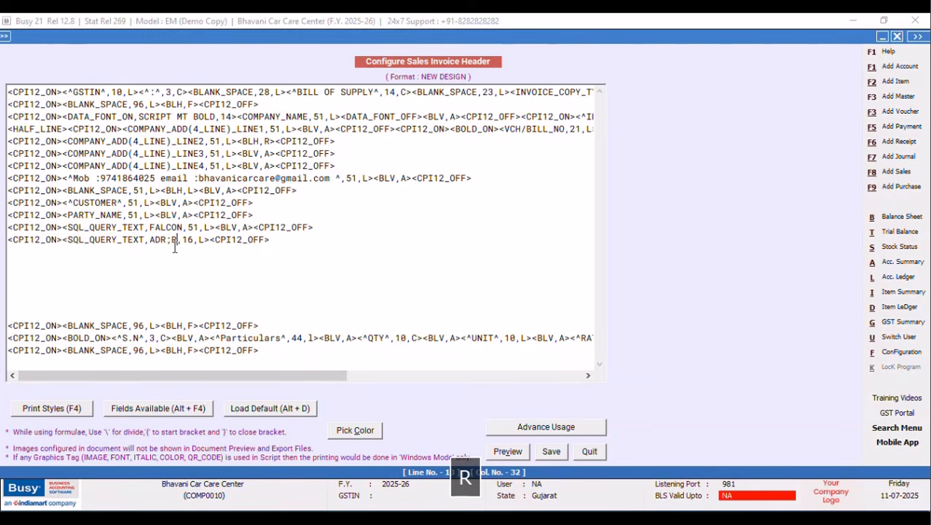
pyautogui.write(':1;C')
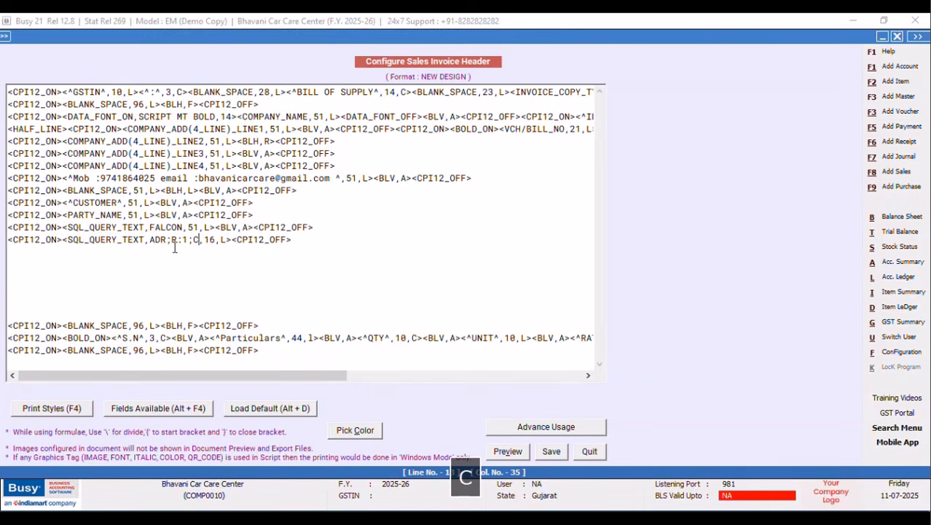
pyautogui.write(':1')
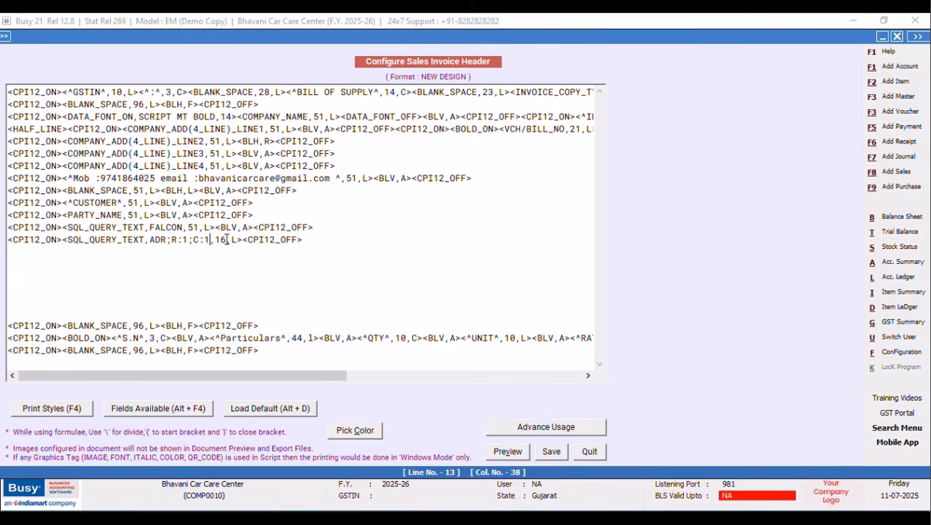
pyautogui.press('BackSpace')
pyautogui.press('BackSpace')
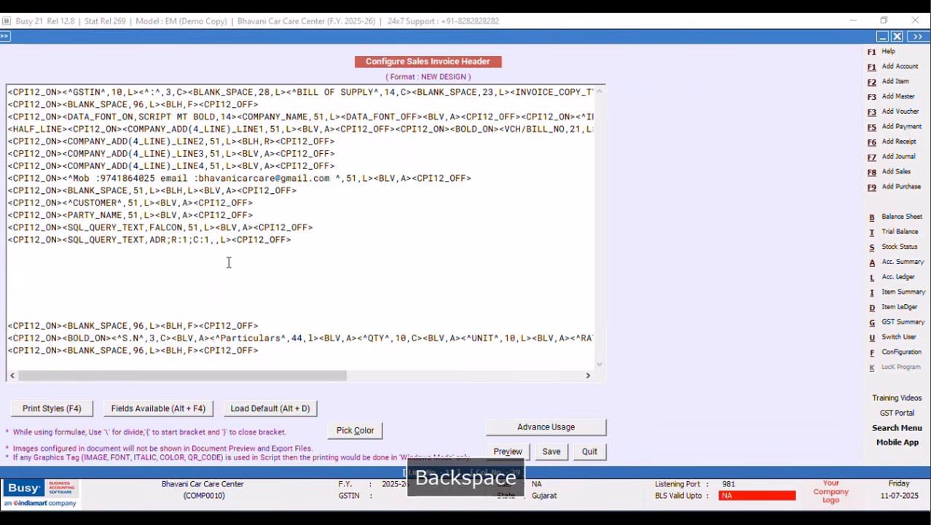
pyautogui.write('51')
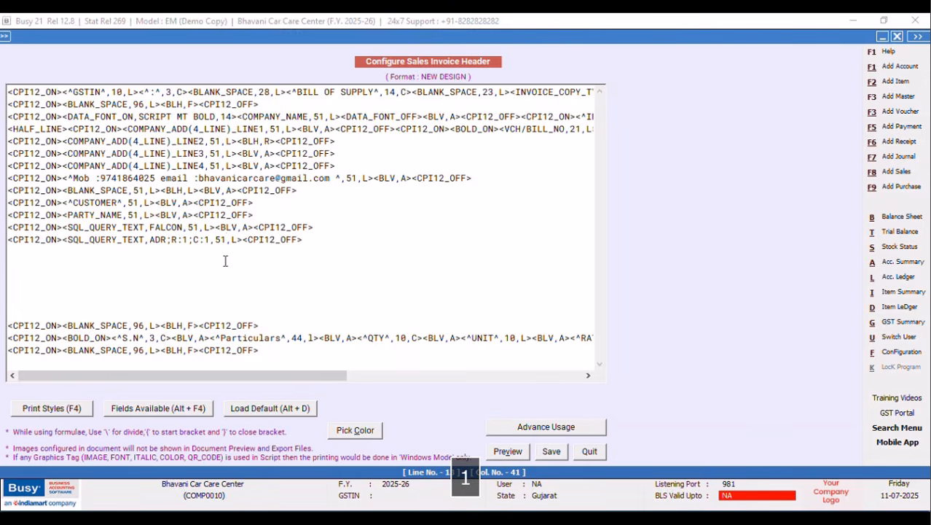
pyautogui.moveTo(254, 227); pyautogui.dragTo(215, 227)
pyautogui.rightClick(226, 241)
# Copy the <BLV,A> tag and paste it onto the end of line 13.
pyautogui.click(258, 278)
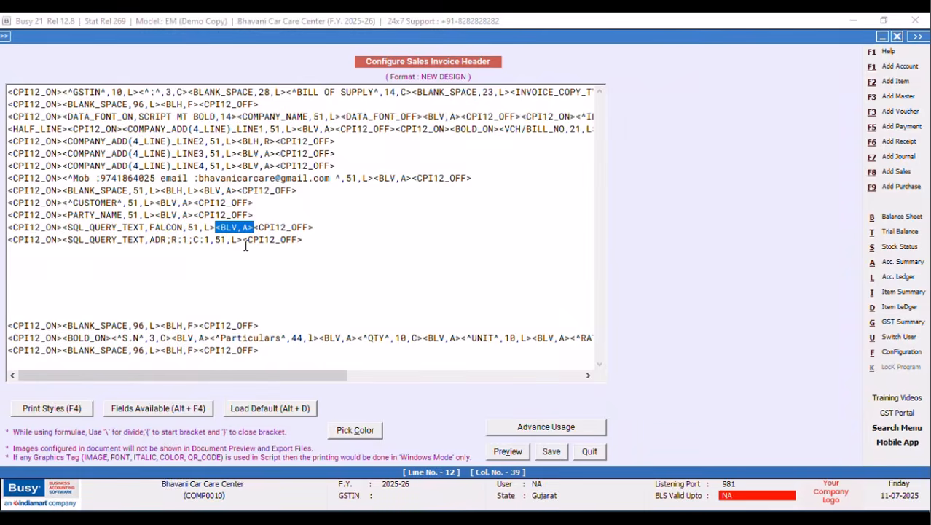
pyautogui.click(244, 240)
pyautogui.rightClick(245, 248)
pyautogui.click(288, 302)
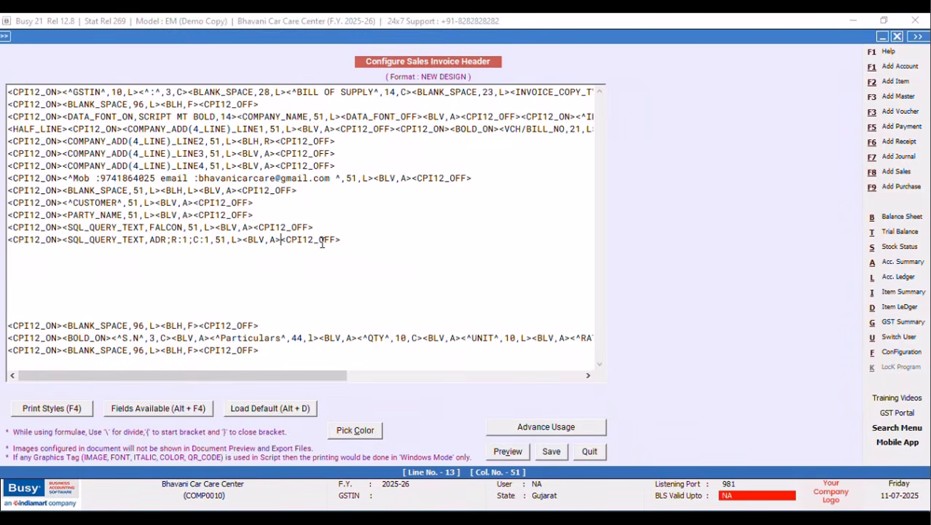
# Duplicate the SQL query line onto line 14 and change its column to C:2.
pyautogui.moveTo(347, 239); pyautogui.dragTo(7, 243)
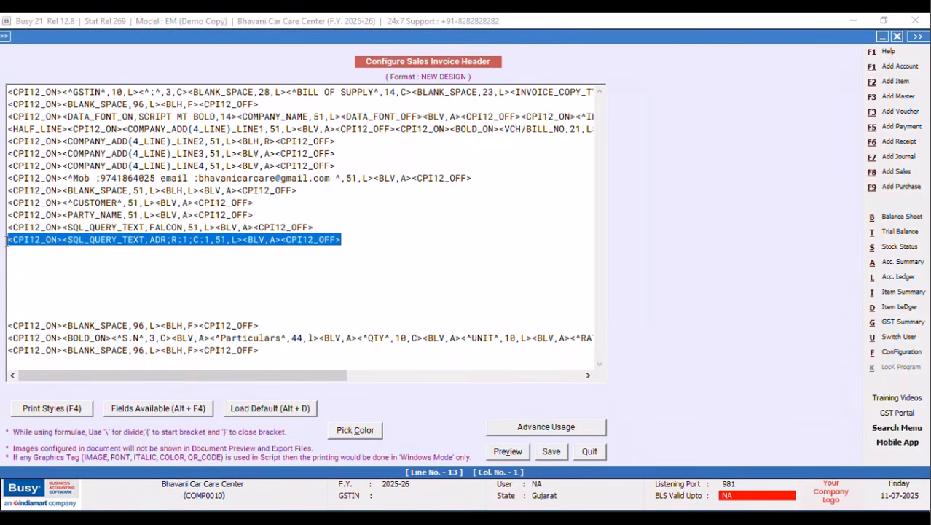
pyautogui.rightClick(43, 247)
pyautogui.click(73, 290)
pyautogui.click(23, 253)
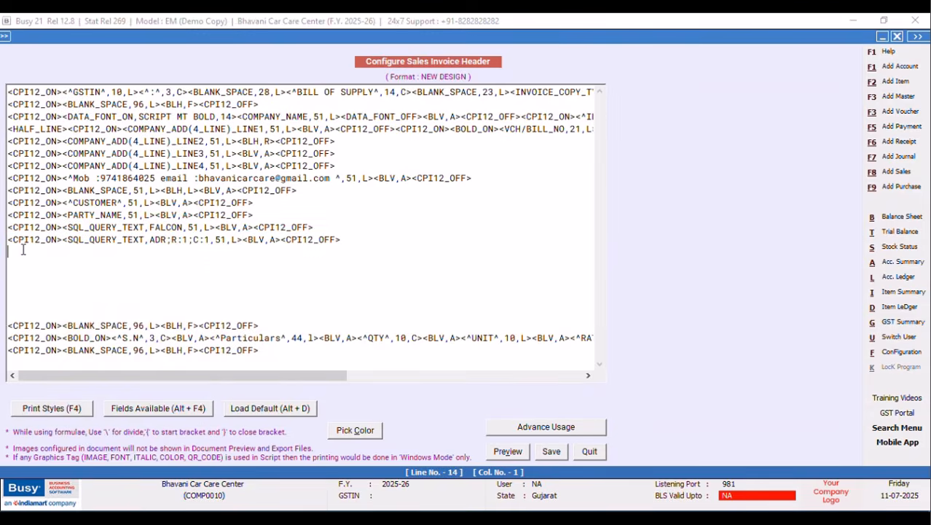
pyautogui.rightClick(23, 254)
pyautogui.click(58, 306)
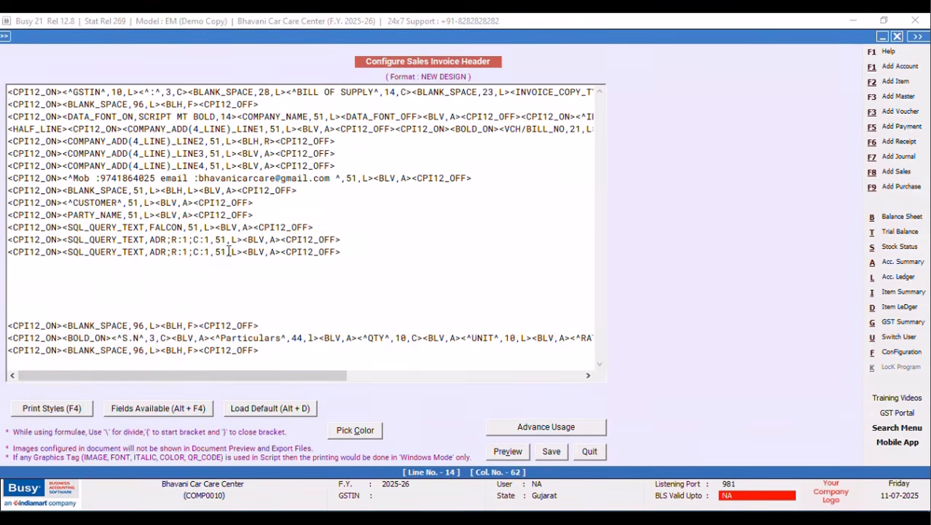
pyautogui.click(209, 252)
pyautogui.press('BackSpace')
pyautogui.write('2')
# Add lines 15 and 16 as copies reading columns C:3 and C:4.
pyautogui.click(14, 264)
pyautogui.rightClick(15, 266)
pyautogui.click(40, 319)
pyautogui.click(211, 264)
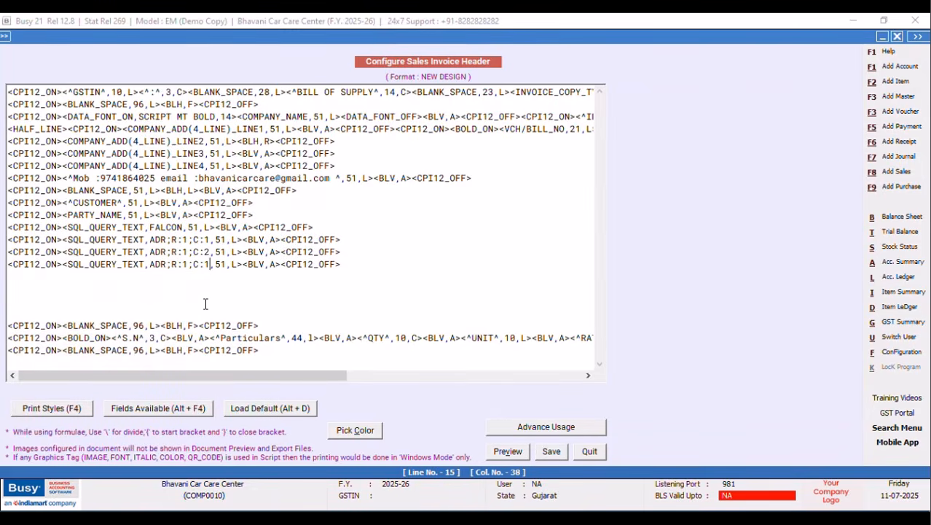
pyautogui.press('BackSpace')
pyautogui.write('3')
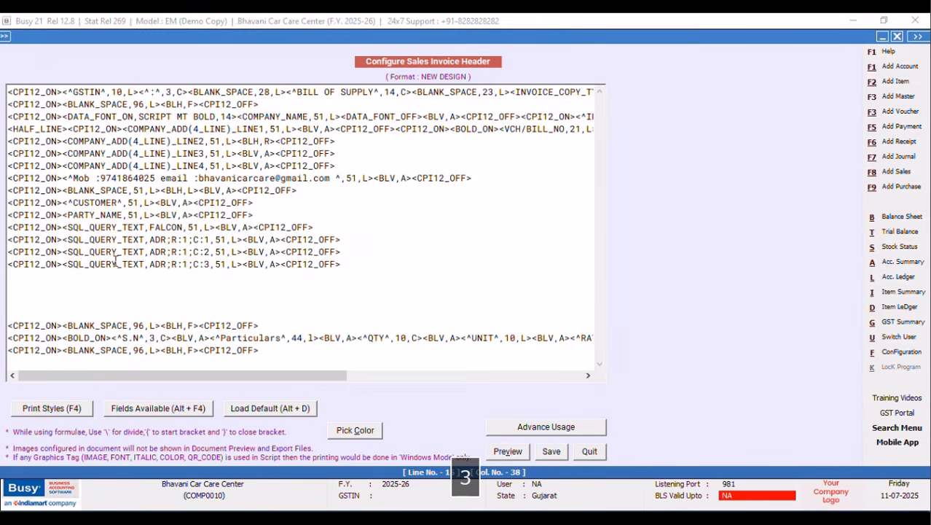
pyautogui.click(22, 274)
pyautogui.rightClick(20, 276)
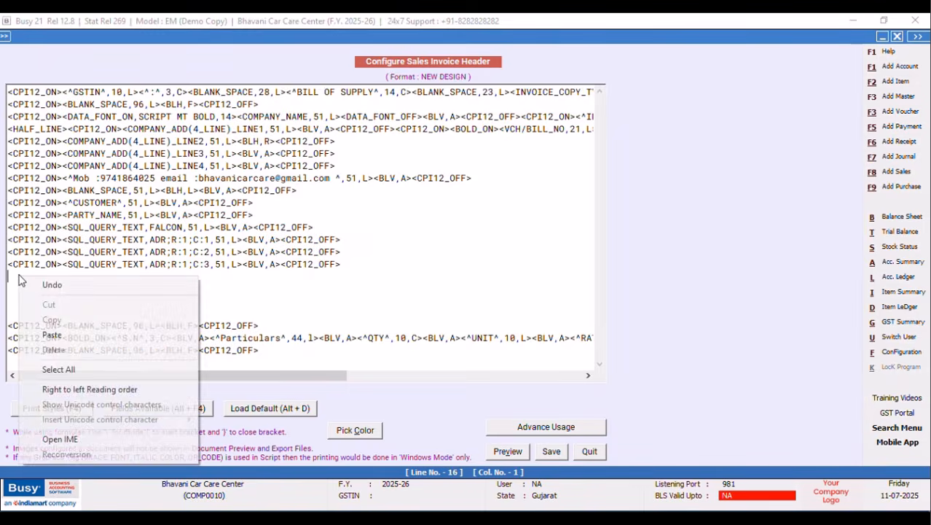
pyautogui.click(51, 334)
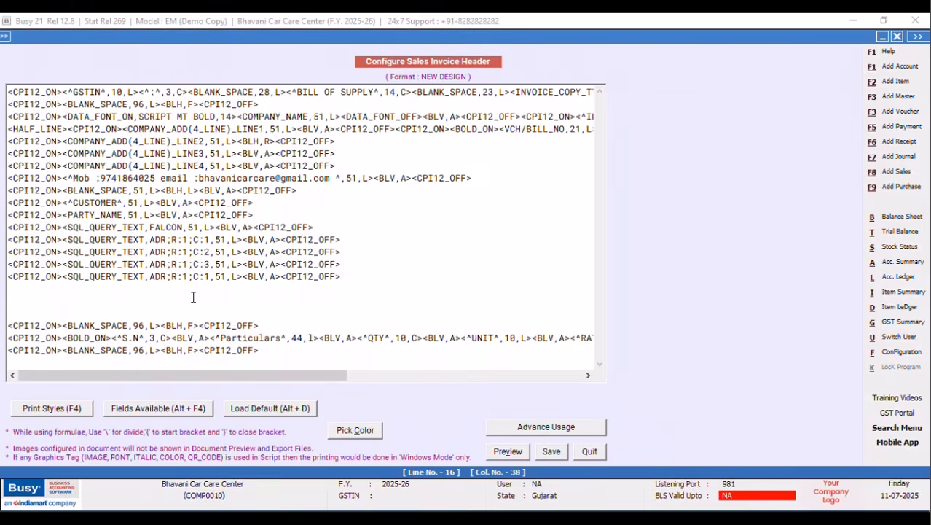
pyautogui.press('BackSpace')
pyautogui.write('4')
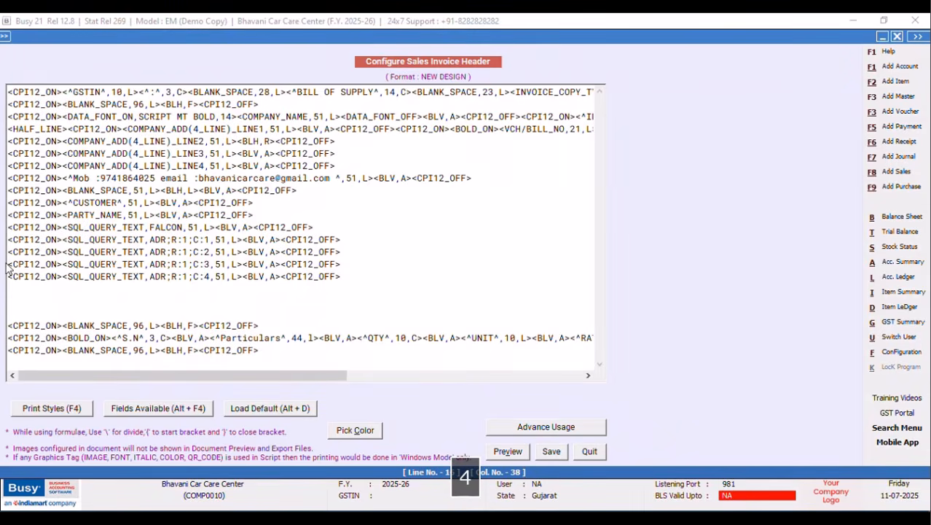
# Remove the blank lines below the query lines and save the header.
pyautogui.click(16, 289)
pyautogui.press('Delete')
pyautogui.press('Delete')
pyautogui.press('Delete')
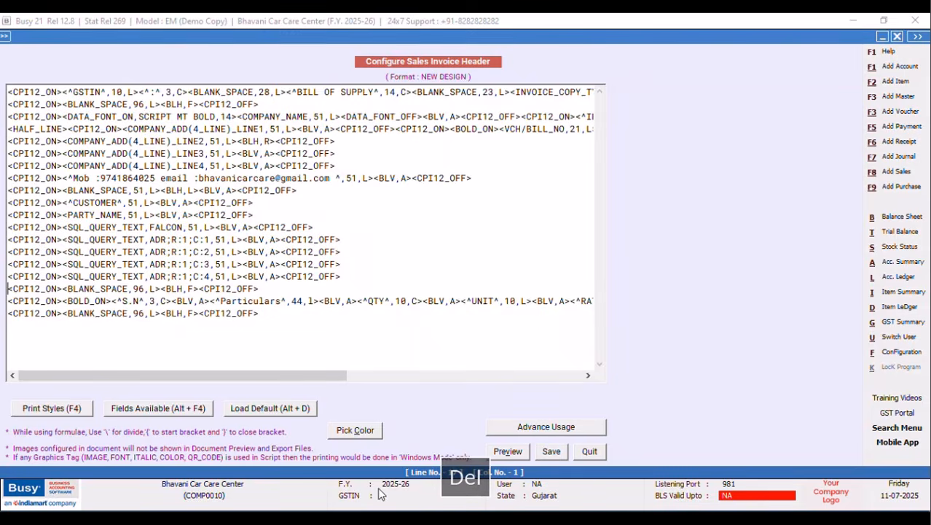
pyautogui.click(556, 455)
# Set NEW DESIGN page settings to 19 header lines and 33 body lines, and save.
pyautogui.click(273, 173)
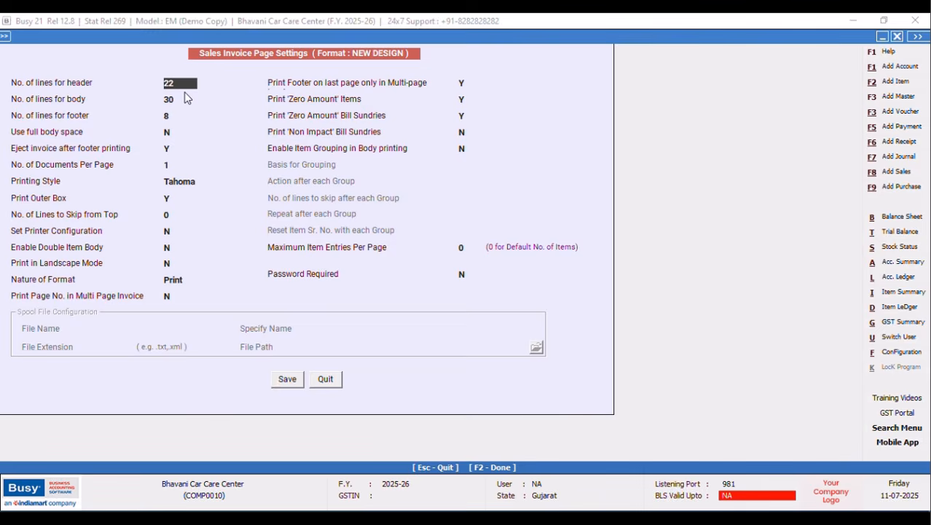
pyautogui.press('BackSpace')
pyautogui.write('19')
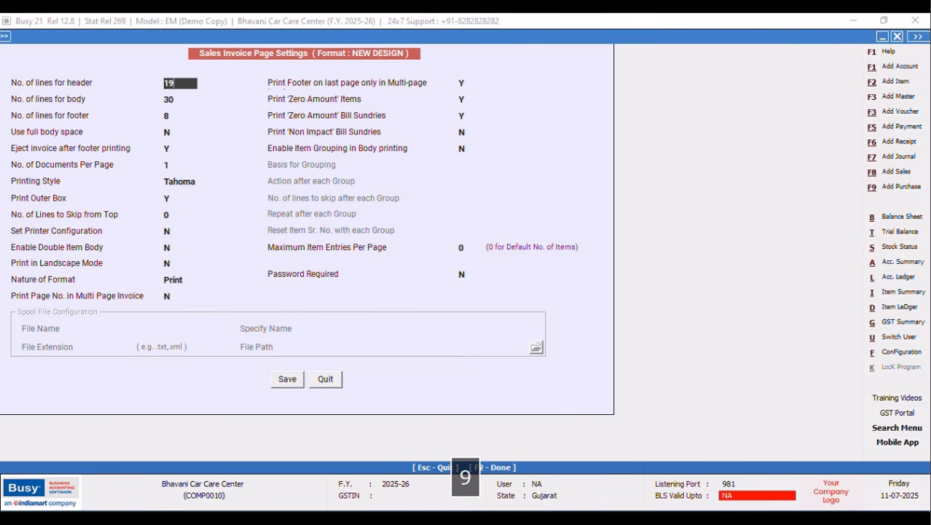
pyautogui.press('Return')
pyautogui.write('3')
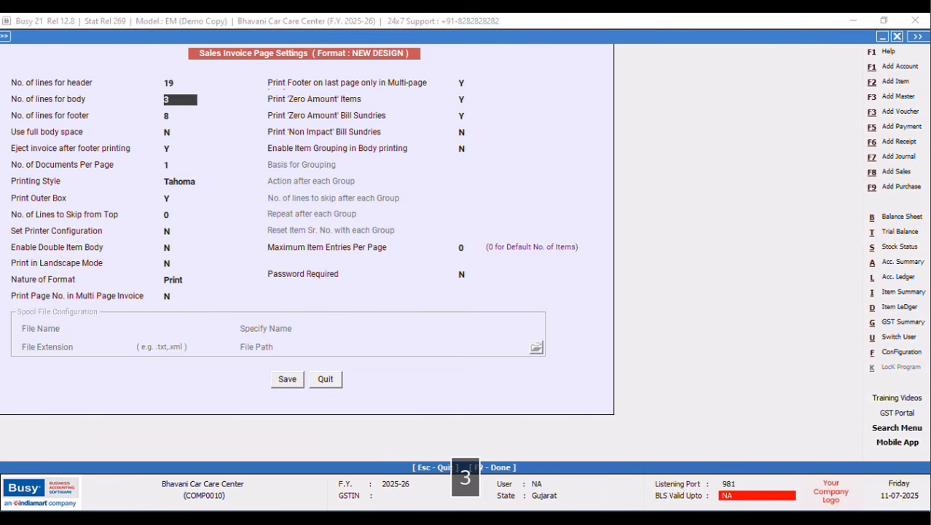
pyautogui.write('3')
pyautogui.press('Return')
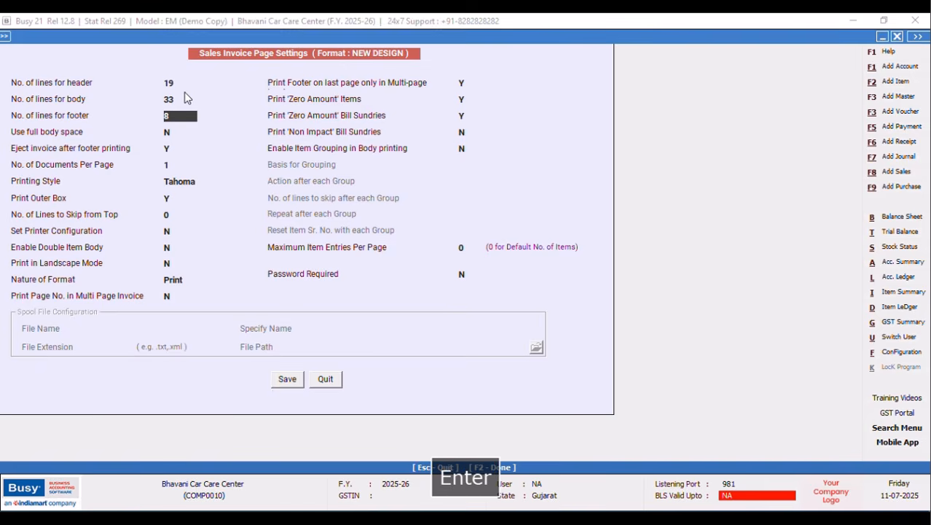
pyautogui.click(287, 380)
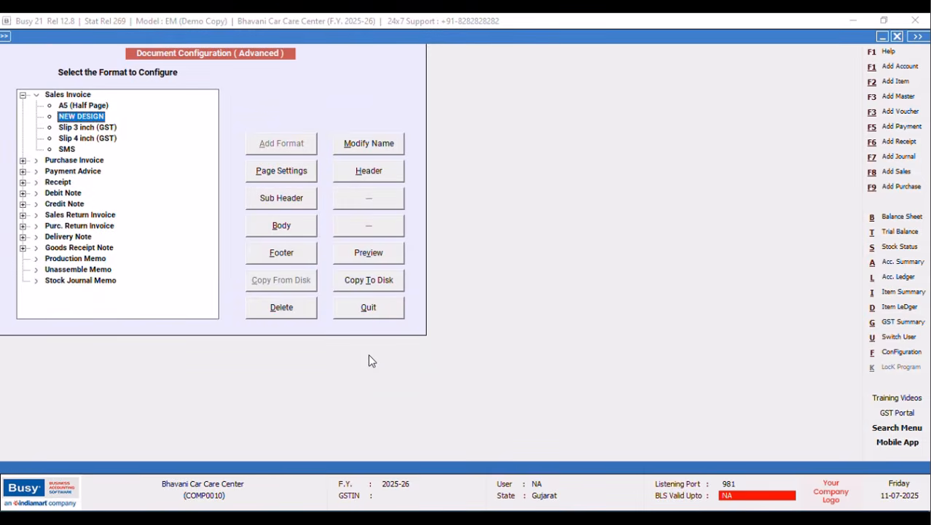
# Close the document configuration windows and the account selection window.
pyautogui.click(357, 307)
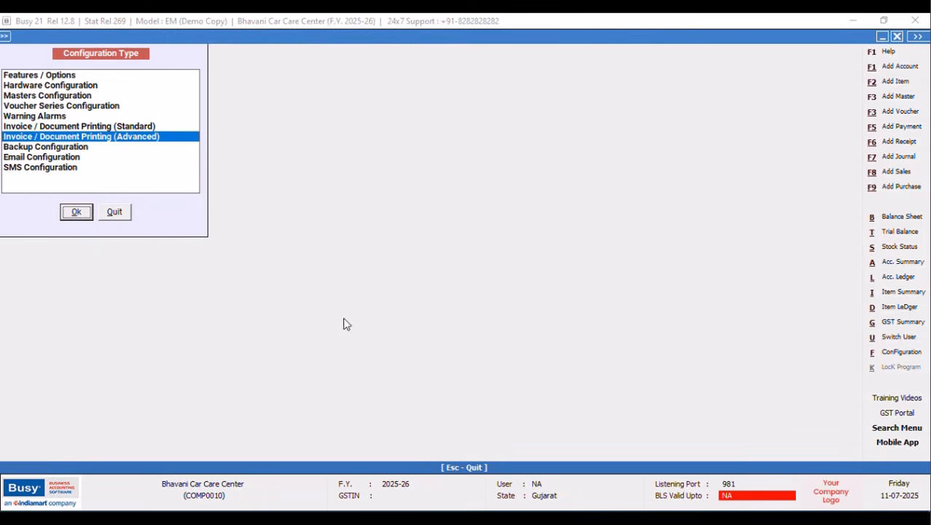
pyautogui.click(108, 213)
pyautogui.click(357, 313)
pyautogui.click(112, 213)
pyautogui.click(179, 243)
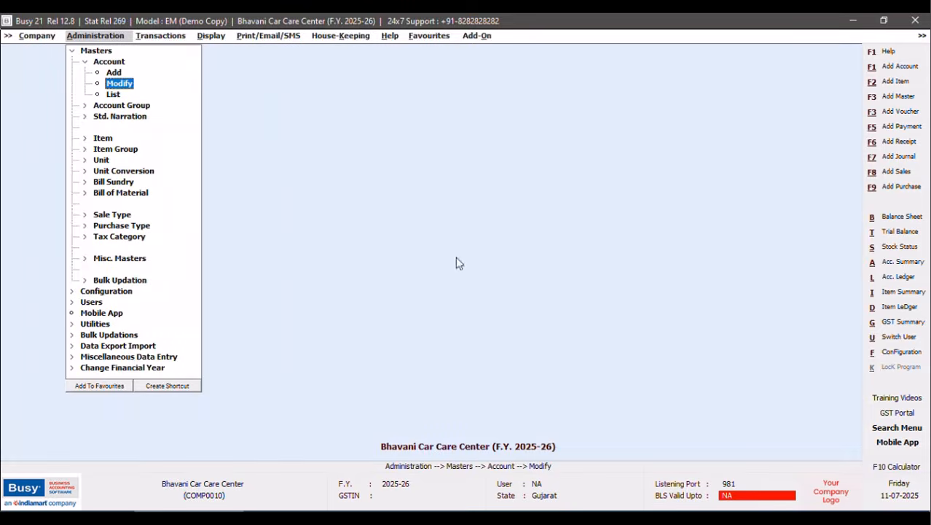
# Open sales voucher BCCB/1/2025-26 for modification and print it with the NEW DESIGN format.
pyautogui.click(162, 36)
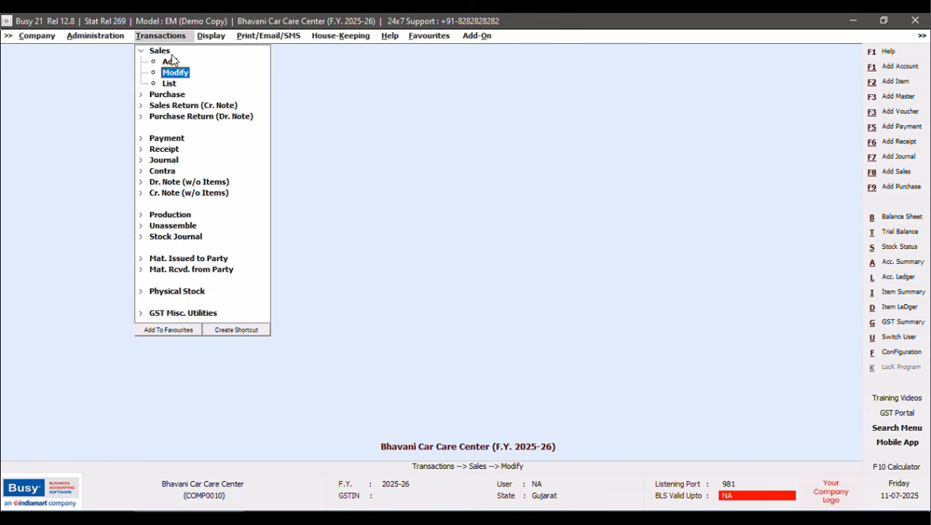
pyautogui.click(170, 75)
pyautogui.click(133, 93)
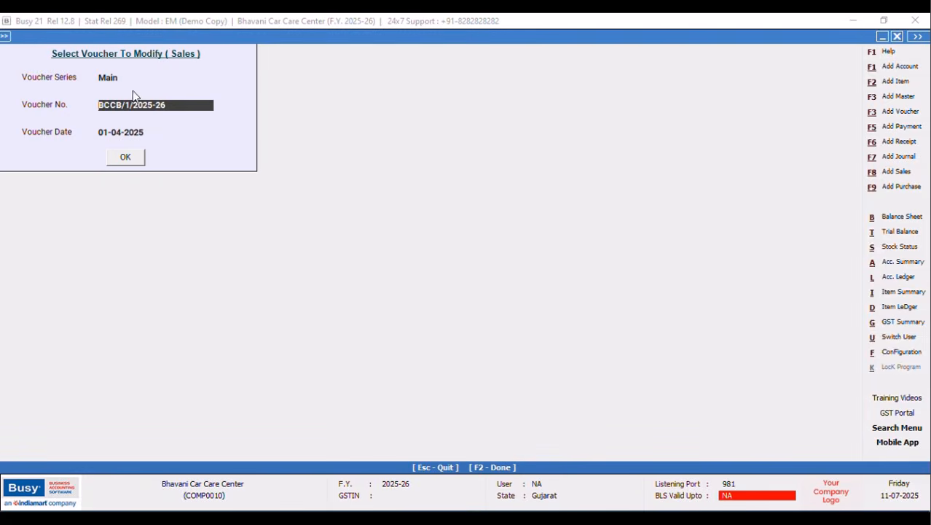
pyautogui.click(124, 158)
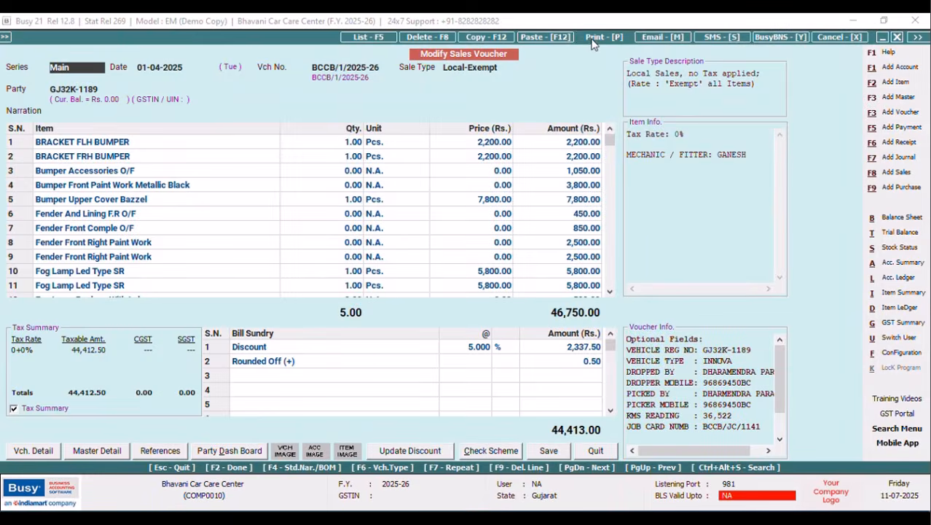
pyautogui.click(592, 43)
pyautogui.click(441, 297)
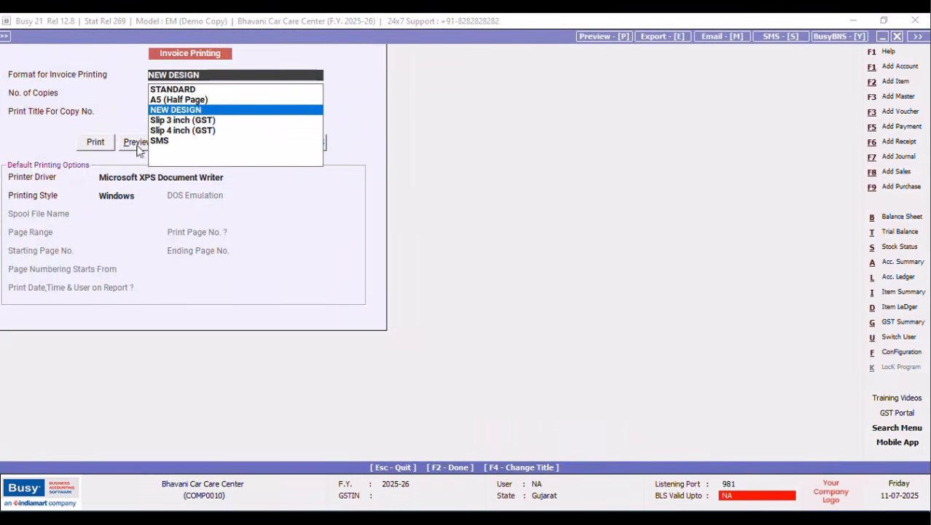
# Preview the NEW DESIGN invoice, then close the preview and the sales voucher.
pyautogui.click(134, 143)
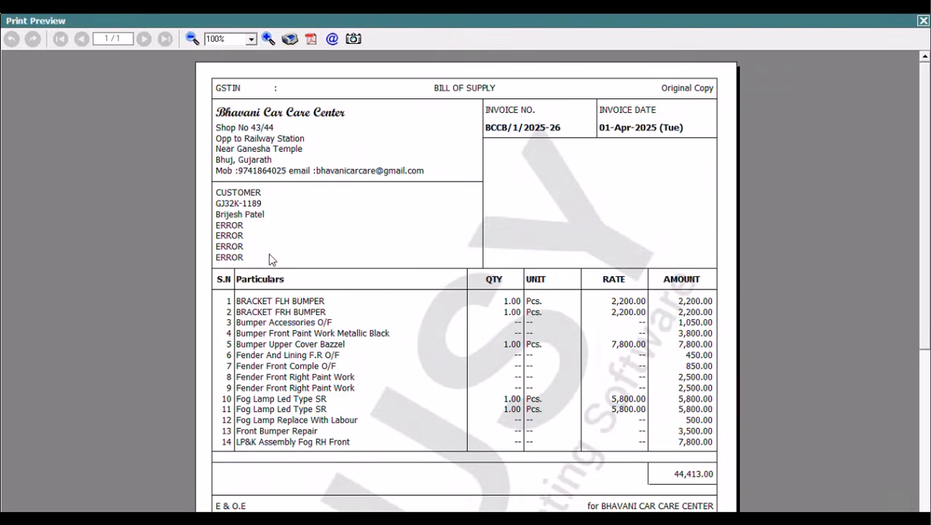
pyautogui.click(923, 21)
pyautogui.press('Escape')
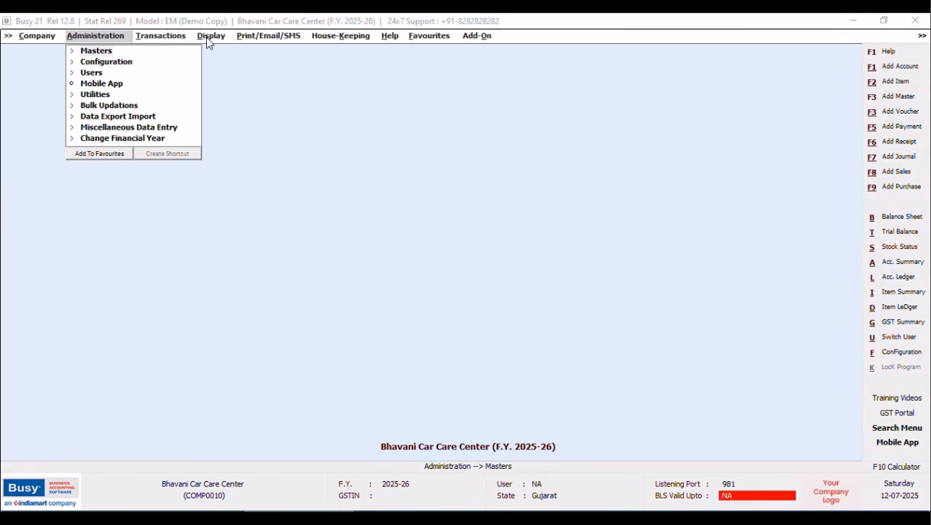
# Open the SQL Query Executor with Ctrl+Shift+F2 and save a new query named NEXT DATE.
pyautogui.hotkey('ctrl', 'shift', 'F2')
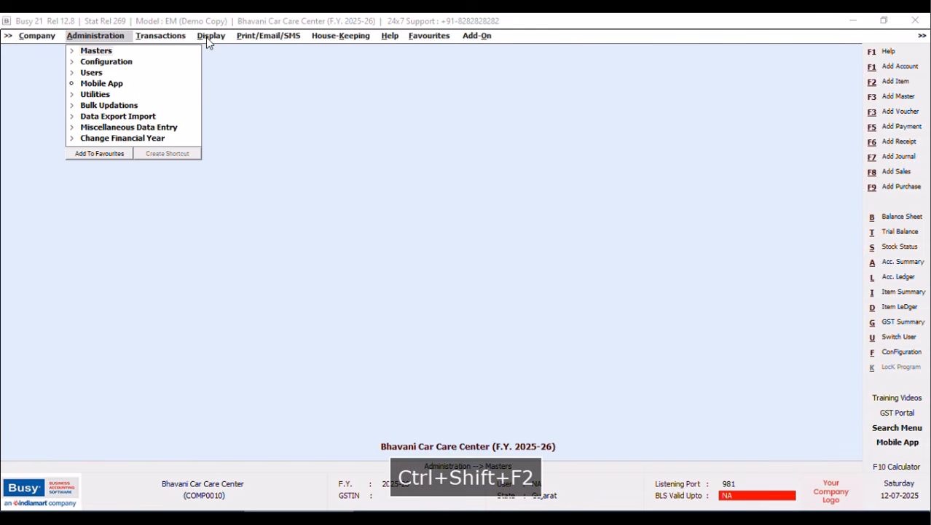
pyautogui.click(208, 41)
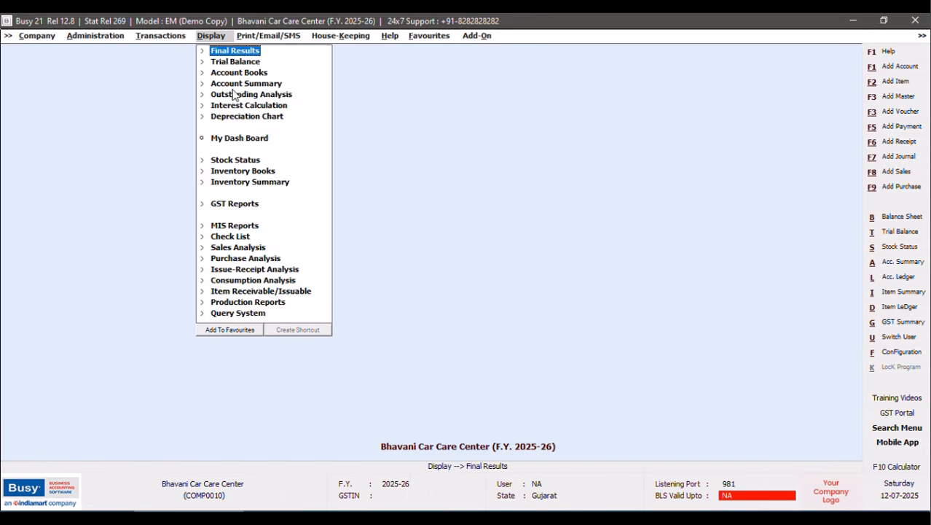
pyautogui.hotkey('ctrl', 'shift', 'F2')
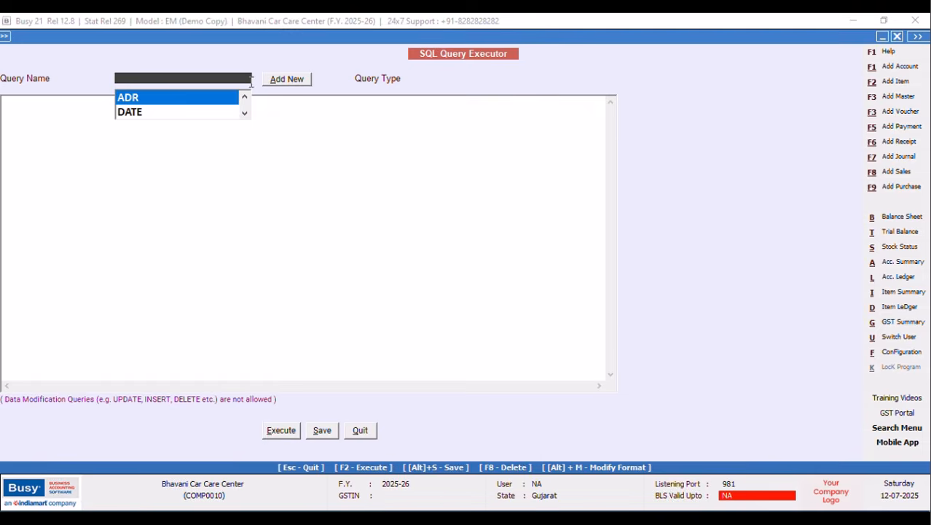
pyautogui.click(285, 81)
pyautogui.click(284, 82)
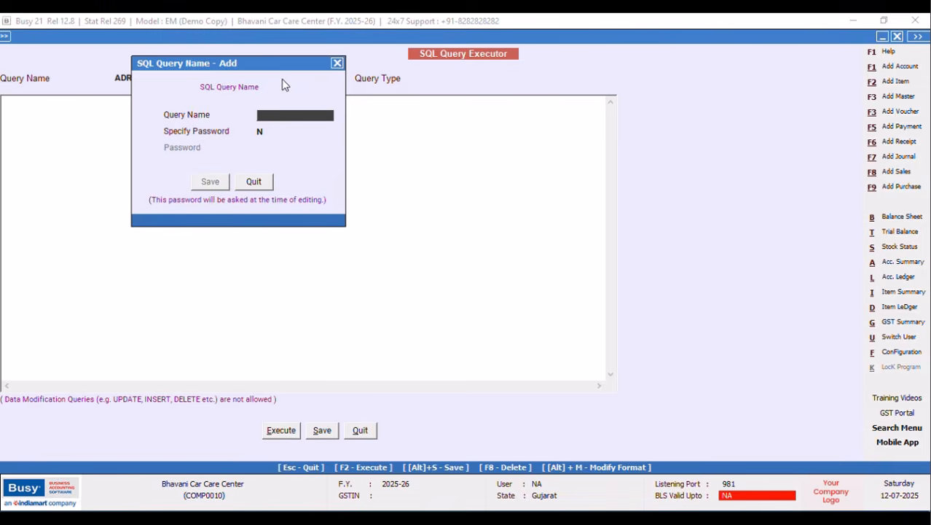
pyautogui.write('NEXT DATE')
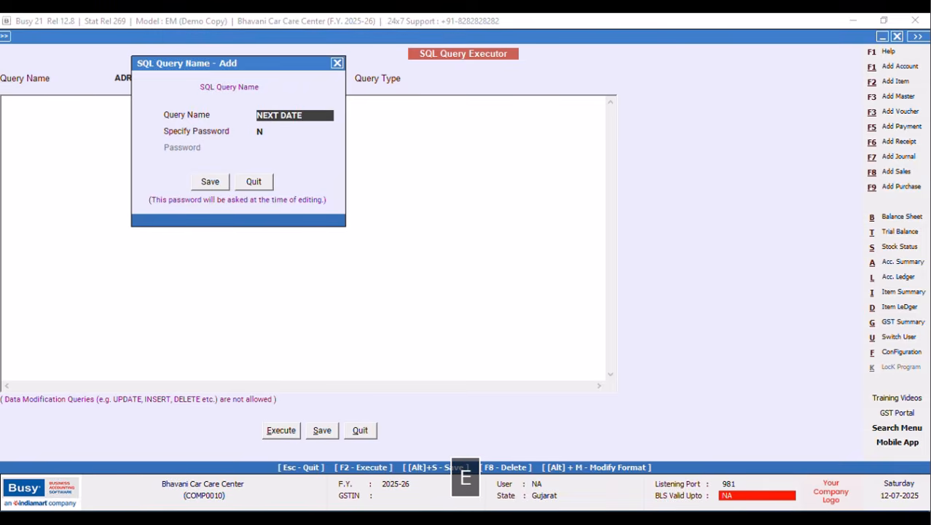
pyautogui.click(222, 185)
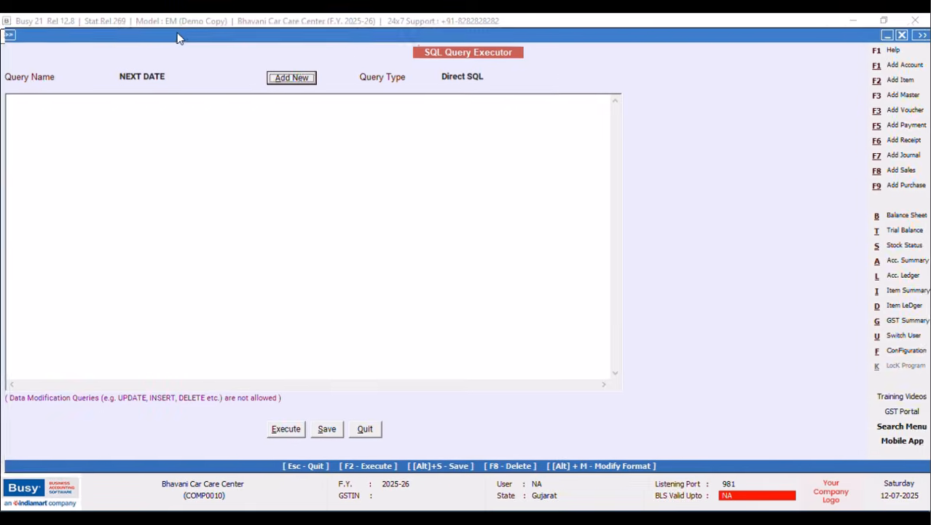
# Write the query's opening: Select V2.OF1 from VchOtherInfo as V2.
pyautogui.click(62, 105)
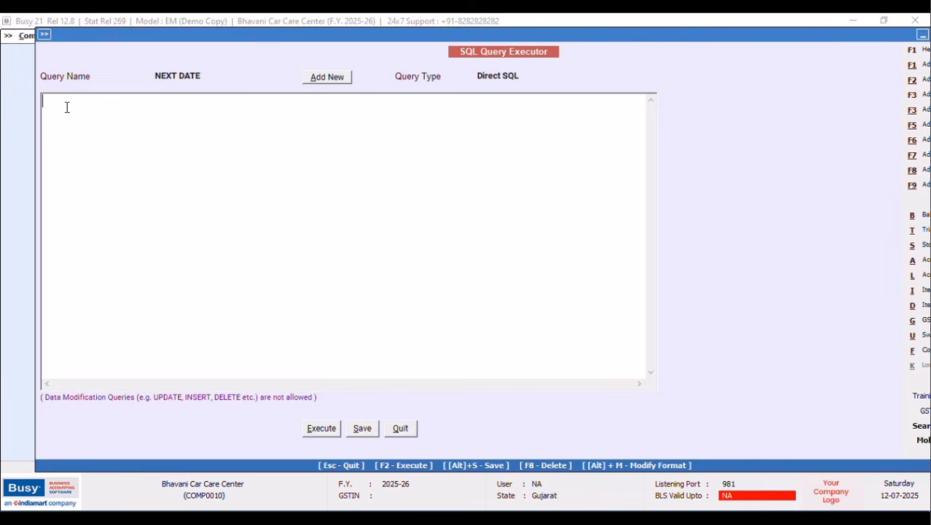
pyautogui.write('Select')
pyautogui.press('Return')
pyautogui.press('capslock')
pyautogui.write('V')
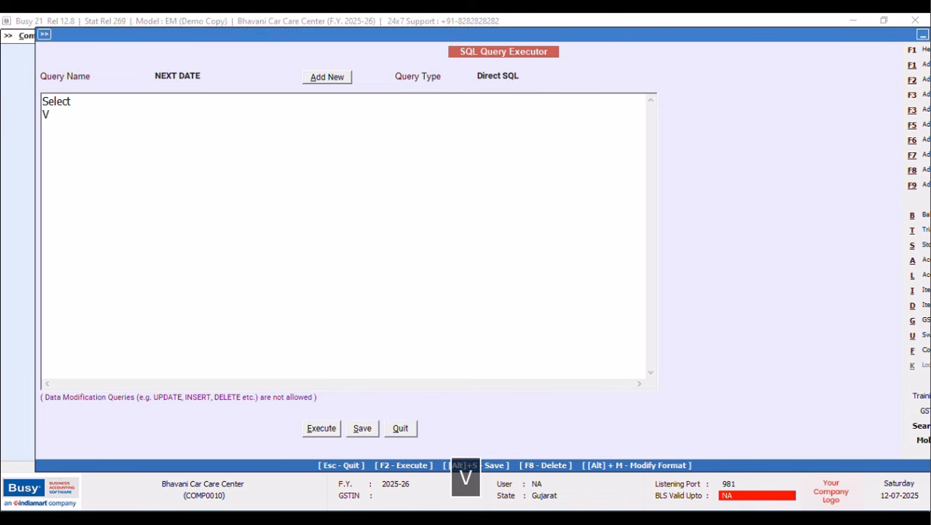
pyautogui.write('2.OF1')
pyautogui.press('Return')
pyautogui.write('from')
pyautogui.press('capslock')
pyautogui.write('V')
pyautogui.press('capslock')
pyautogui.write('ch')
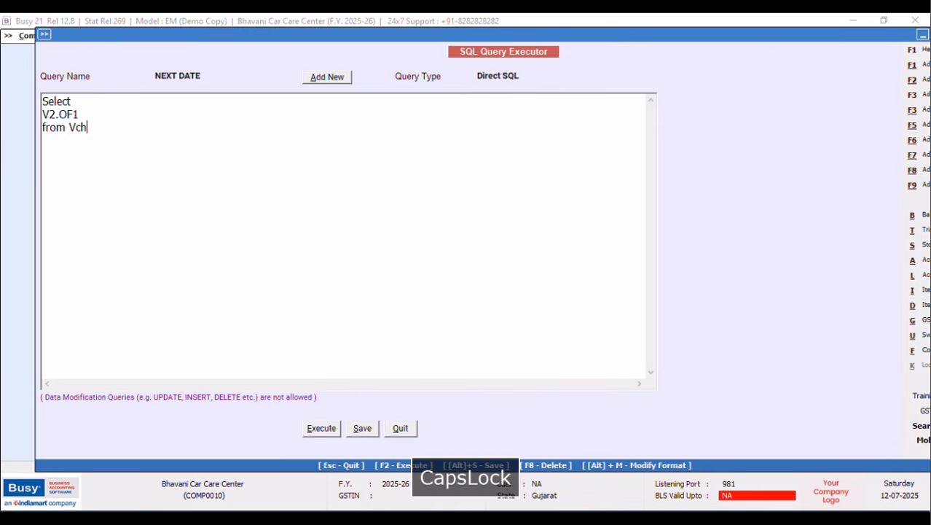
pyautogui.press('capslock')
pyautogui.write('Othe')
pyautogui.write('rInfo as V2')
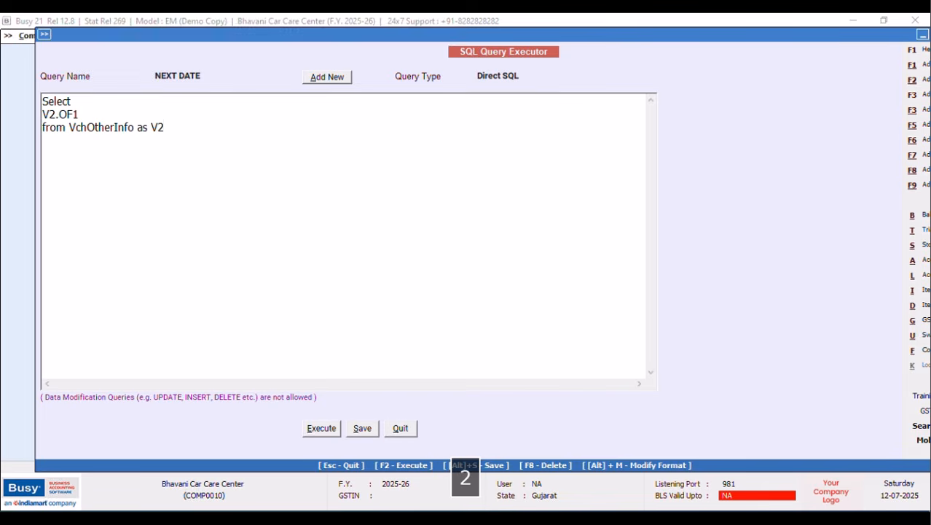
# Add an Inner Join Tran2 On clause to the query.
pyautogui.press('Return')
pyautogui.press('capslock')
pyautogui.write('i')
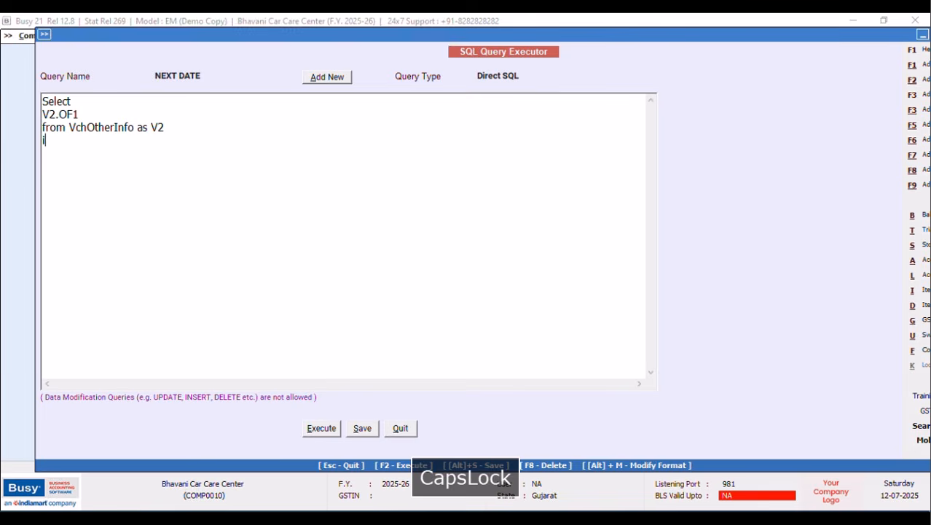
pyautogui.write('NNER jOIN')
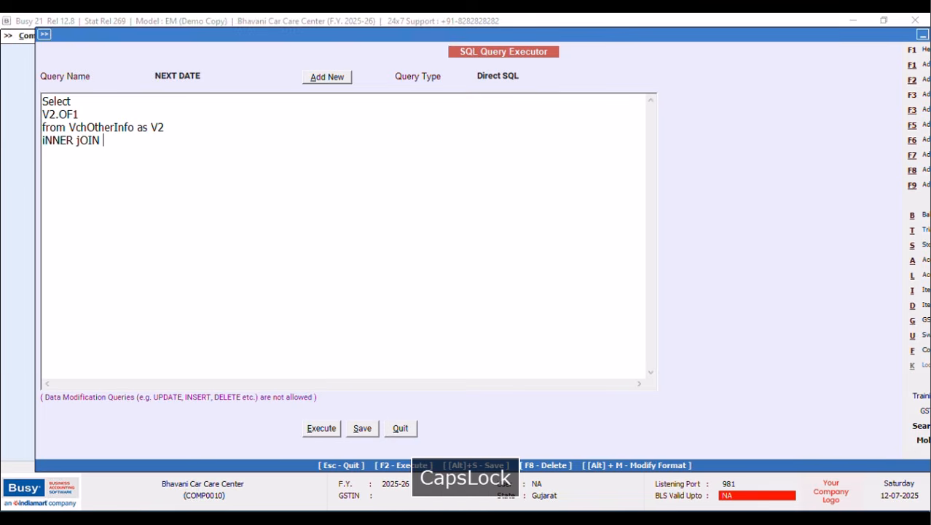
pyautogui.press('BackSpace')
pyautogui.press('BackSpace')
pyautogui.press('BackSpace')
pyautogui.press('BackSpace')
pyautogui.press('BackSpace')
pyautogui.press('BackSpace')
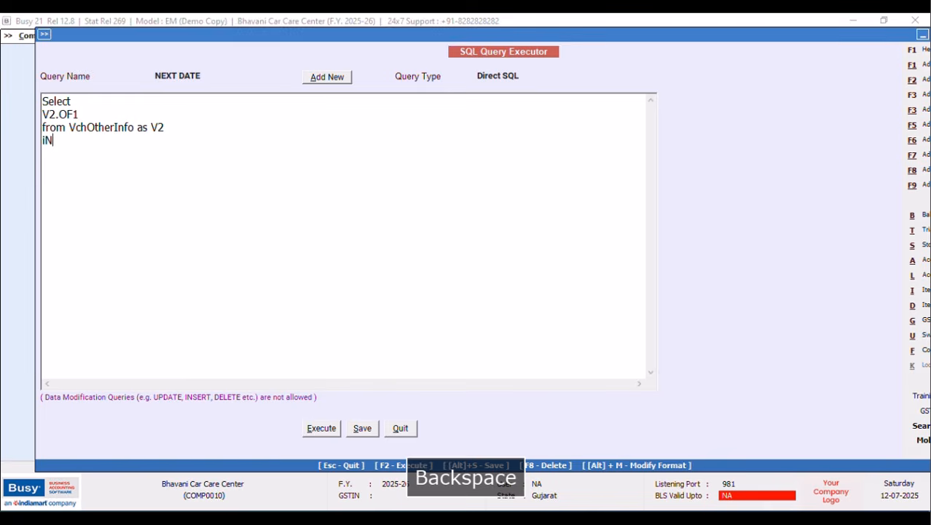
pyautogui.write('Inner Join')
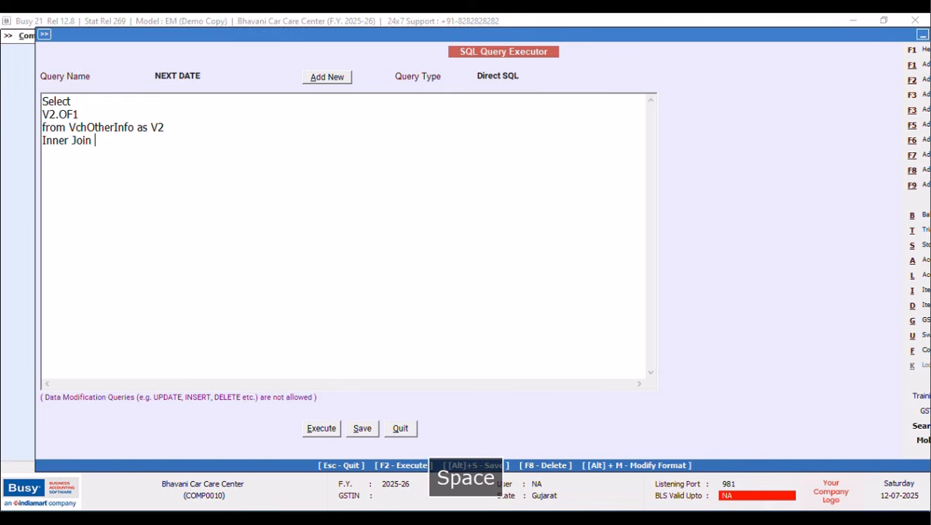
pyautogui.press('capslock')
pyautogui.write('T')
pyautogui.press('capslock')
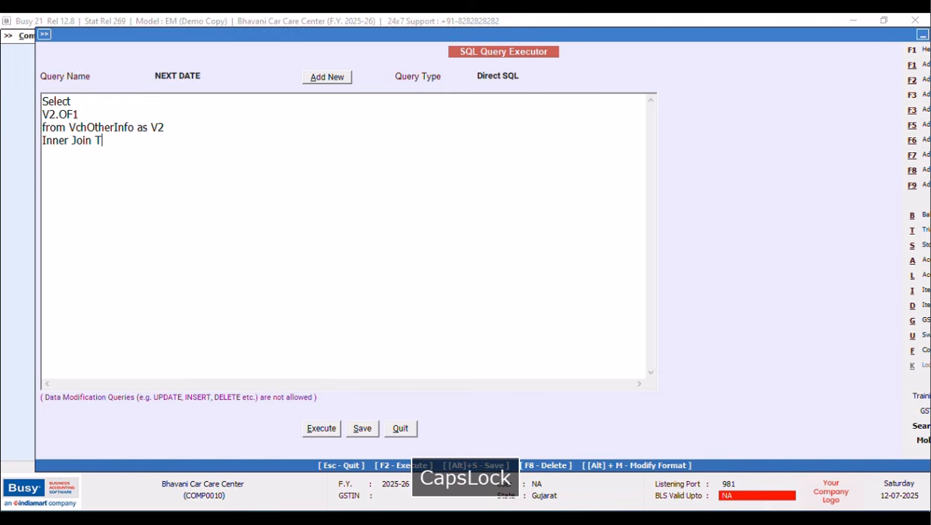
pyautogui.write('ran2')
pyautogui.press('Return')
pyautogui.write('Where')
pyautogui.press('capslock')
pyautogui.write('T')
pyautogui.press('capslock')
pyautogui.write('ra')
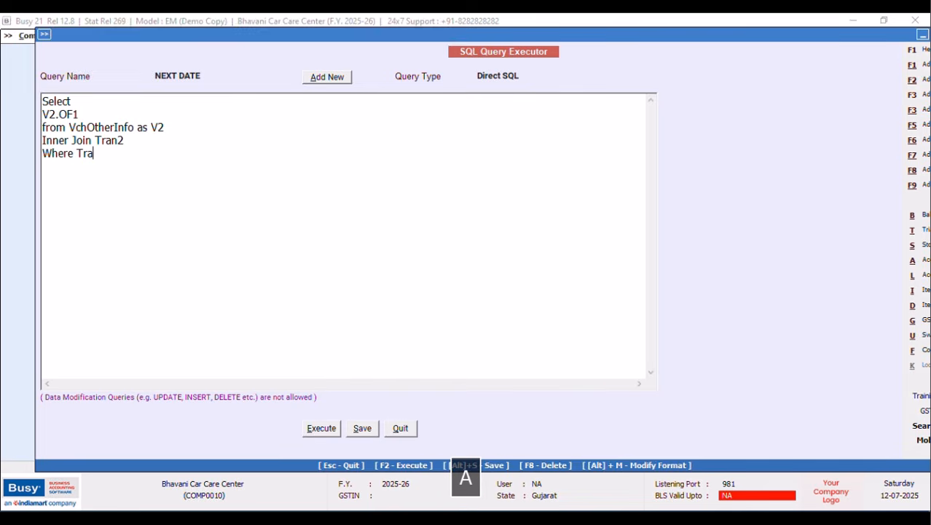
pyautogui.write('n')
pyautogui.press('BackSpace')
pyautogui.press('BackSpace')
pyautogui.press('BackSpace')
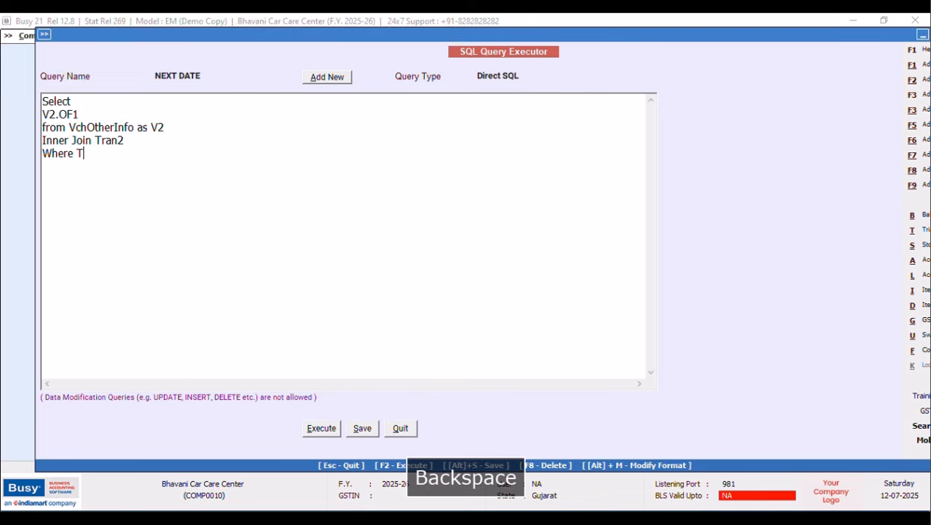
pyautogui.press('BackSpace')
pyautogui.press('BackSpace')
pyautogui.press('BackSpace')
pyautogui.press('capslock')
pyautogui.write('O')
pyautogui.press('capslock')
pyautogui.write('n')
# Join on Tran2.VchCode and filter Where Tran2.VchType=9 and tran2.rectype=2.
pyautogui.press('Return')
pyautogui.press('capslock')
pyautogui.write('T')
pyautogui.press('capslock')
pyautogui.write('ran2')
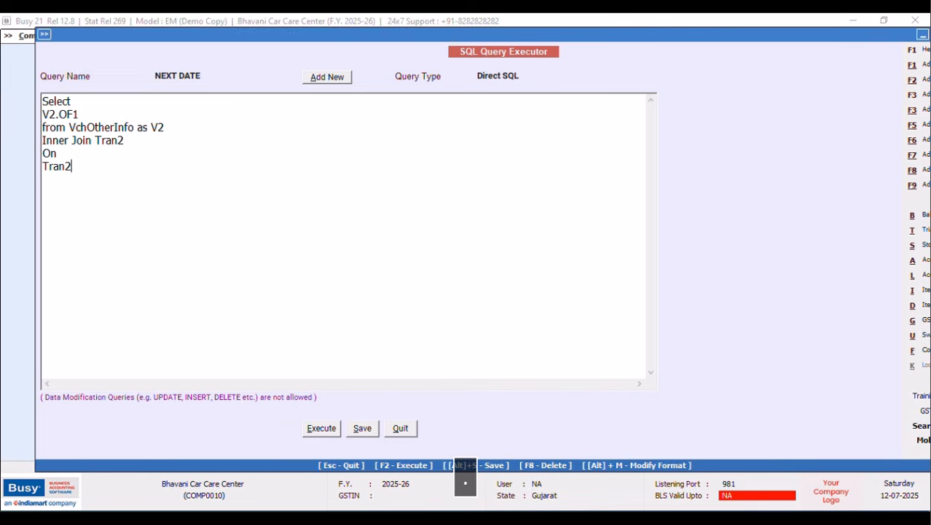
pyautogui.write('.VchCode')
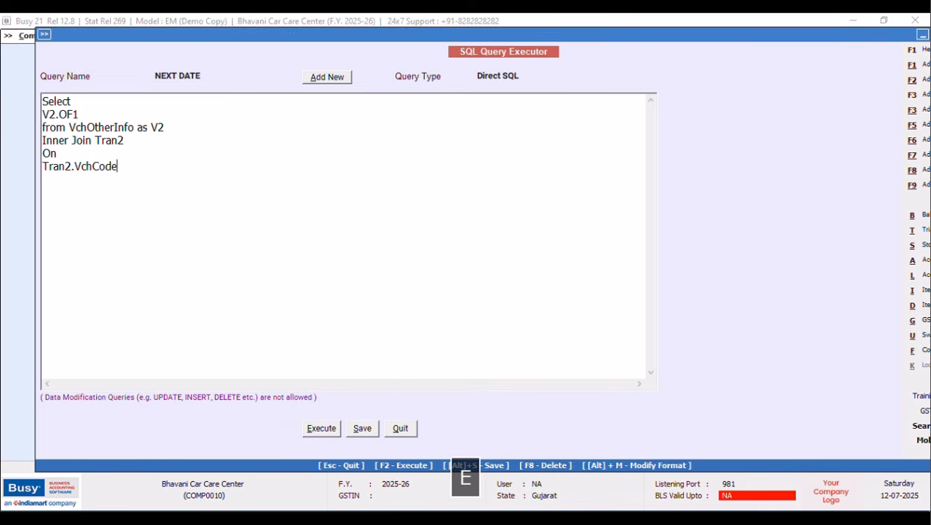
pyautogui.write('=')
pyautogui.press('capslock')
pyautogui.write('V')
pyautogui.write('2.')
pyautogui.press('capslock')
pyautogui.write('V')
pyautogui.press('capslock')
pyautogui.write('chCode')
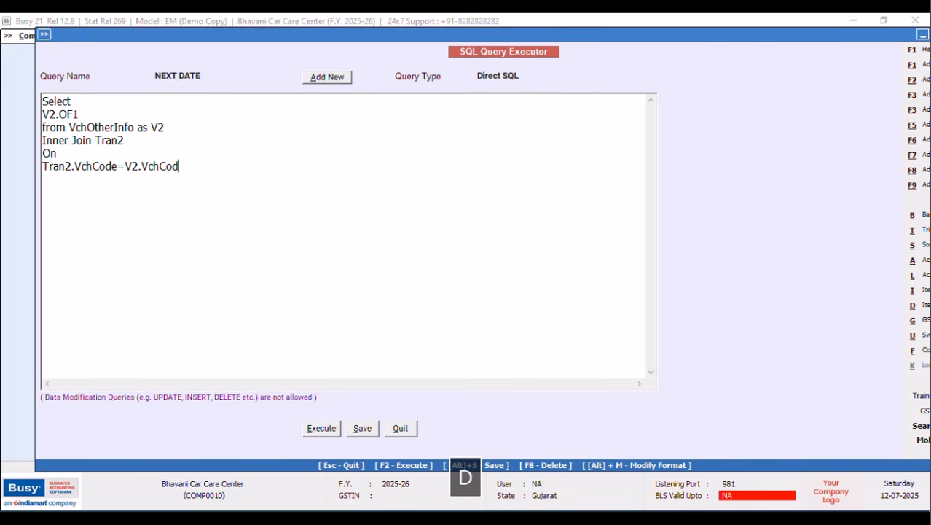
pyautogui.press('Return')
pyautogui.press('capslock')
pyautogui.write('W')
pyautogui.press('capslock')
pyautogui.write('her')
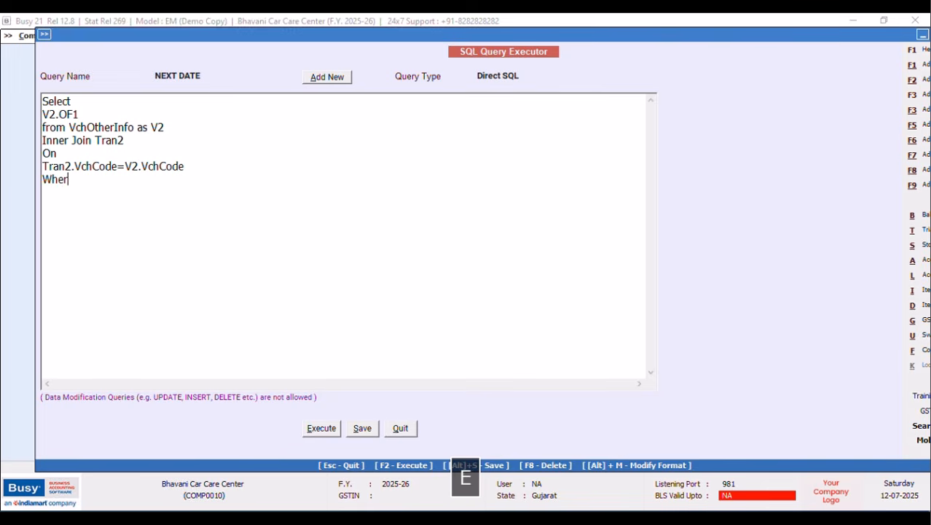
pyautogui.write('e Tran2.VchType')
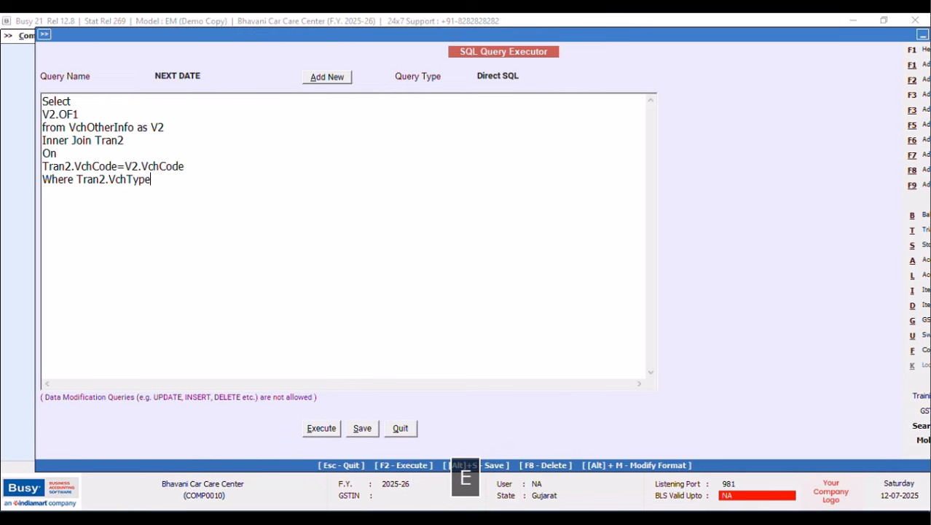
pyautogui.write('=9 jand')
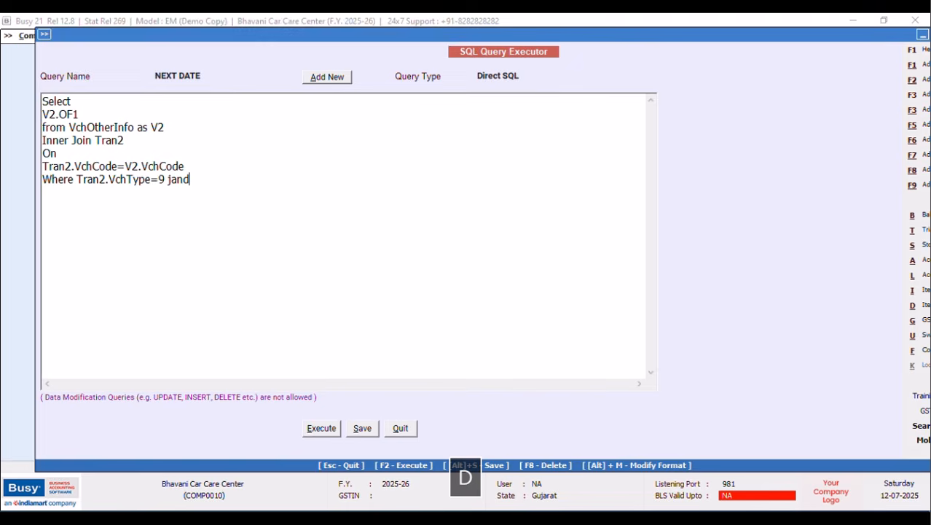
pyautogui.press('BackSpace')
pyautogui.press('BackSpace')
pyautogui.press('BackSpace')
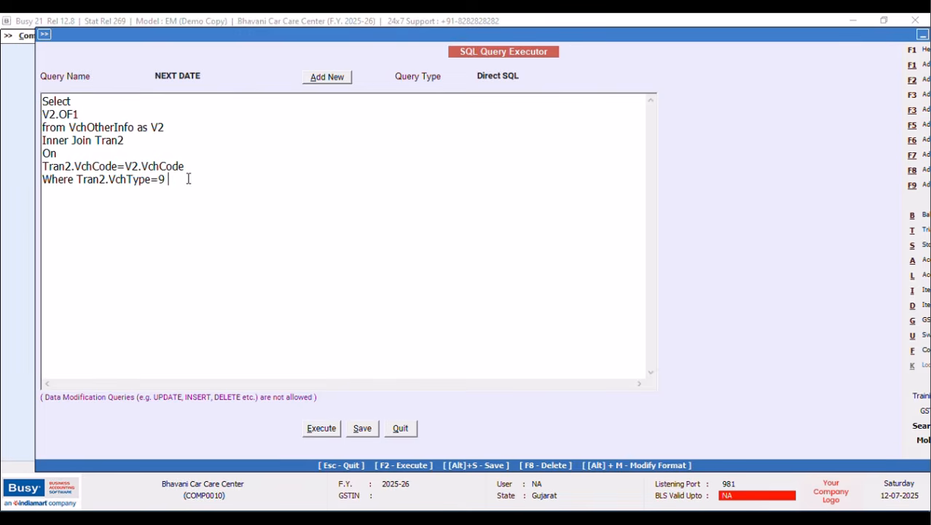
pyautogui.write('and tran')
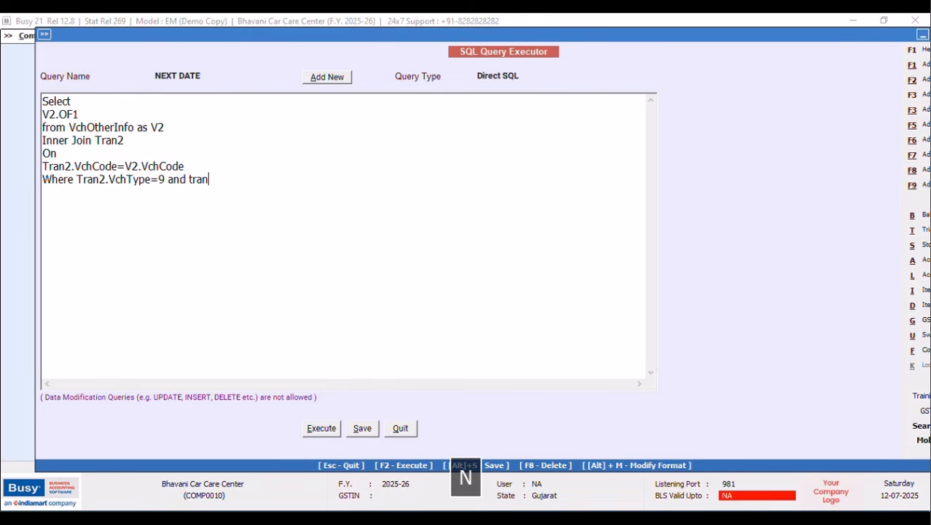
pyautogui.write('2.re')
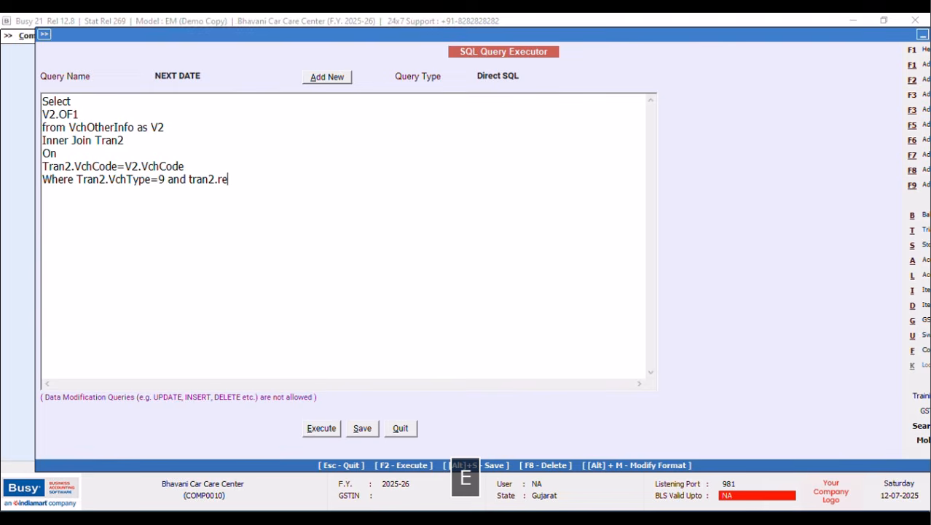
pyautogui.write('ctype=2')
# Save and run the NEXT DATE query, then close its OF1 results.
pyautogui.click(321, 428)
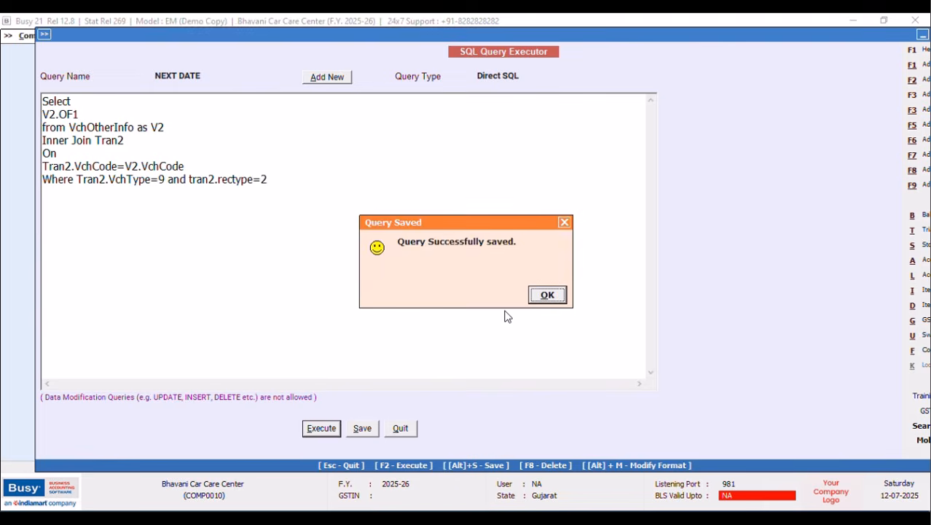
pyautogui.click(547, 296)
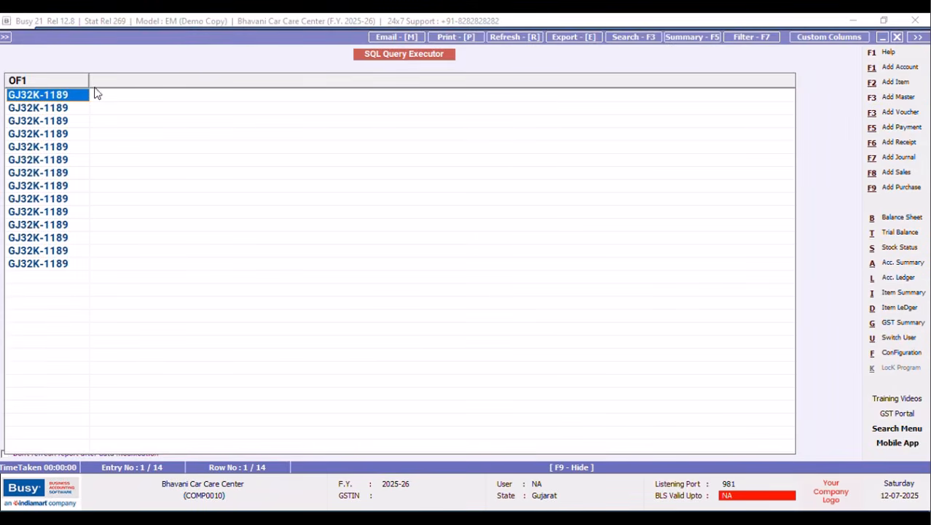
pyautogui.click(898, 37)
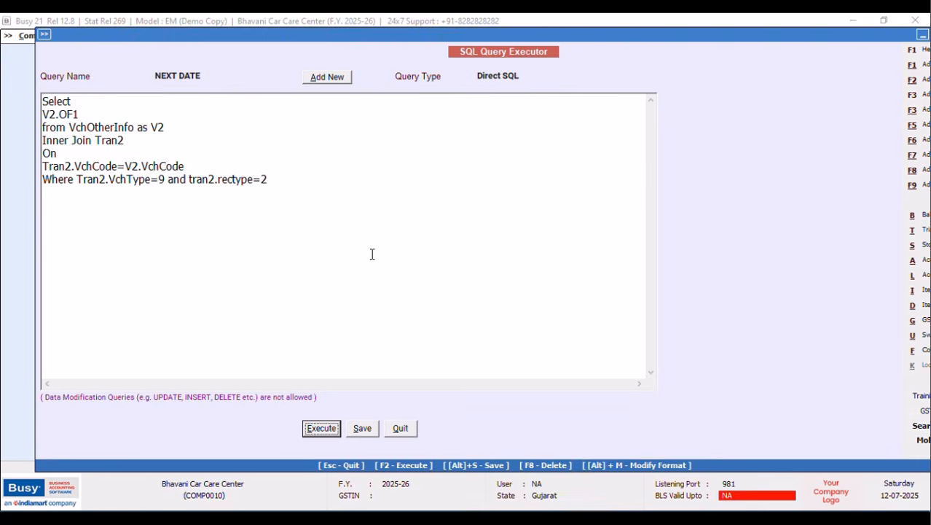
# Change the selected field to V2.OF7, rerun the query, and widen the column to read the values.
pyautogui.click(81, 118)
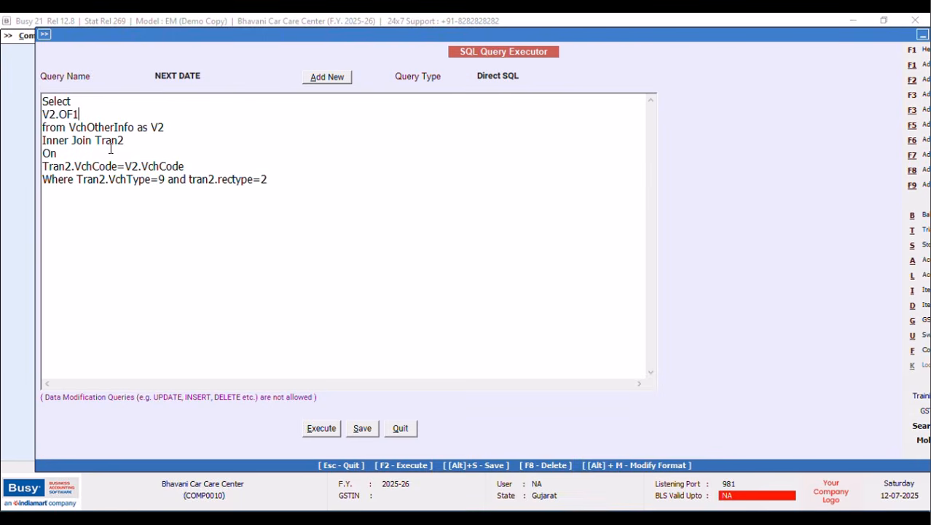
pyautogui.press('BackSpace')
pyautogui.write('7')
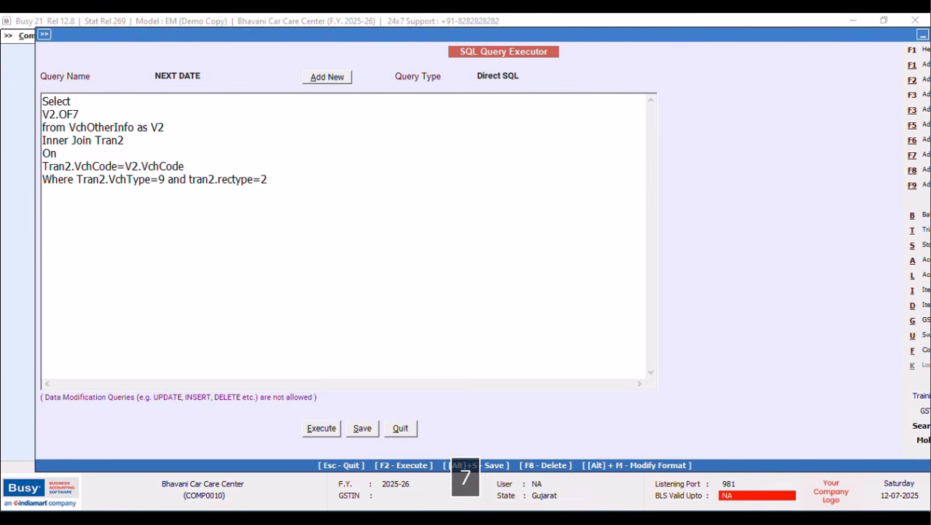
pyautogui.click(322, 428)
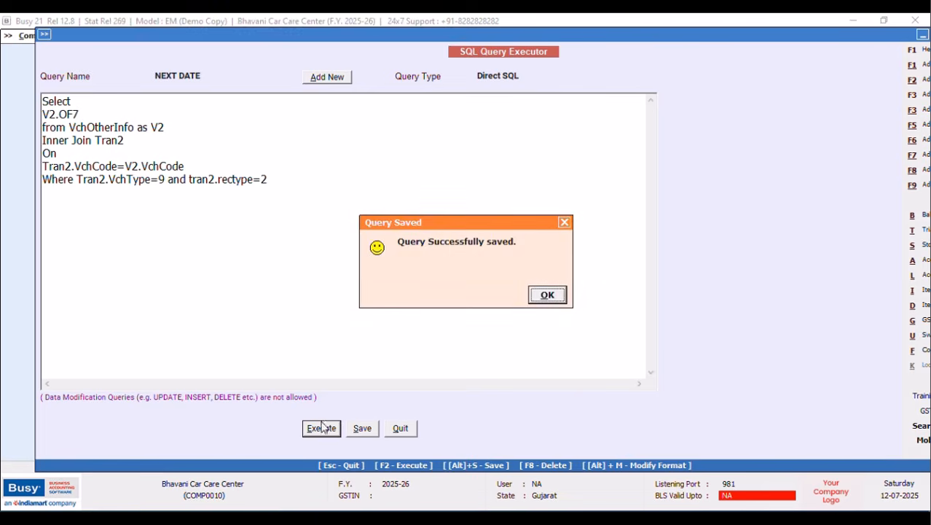
pyautogui.click(544, 296)
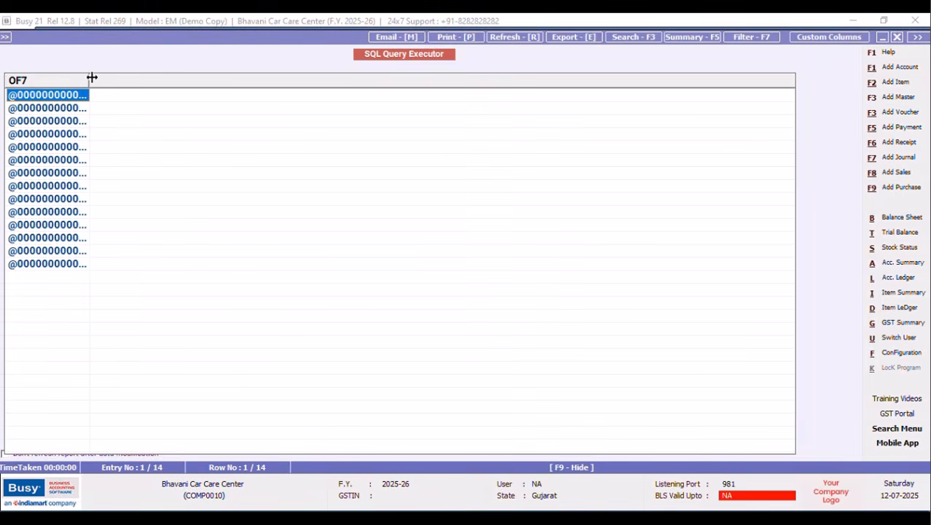
pyautogui.moveTo(90, 77); pyautogui.dragTo(156, 95)
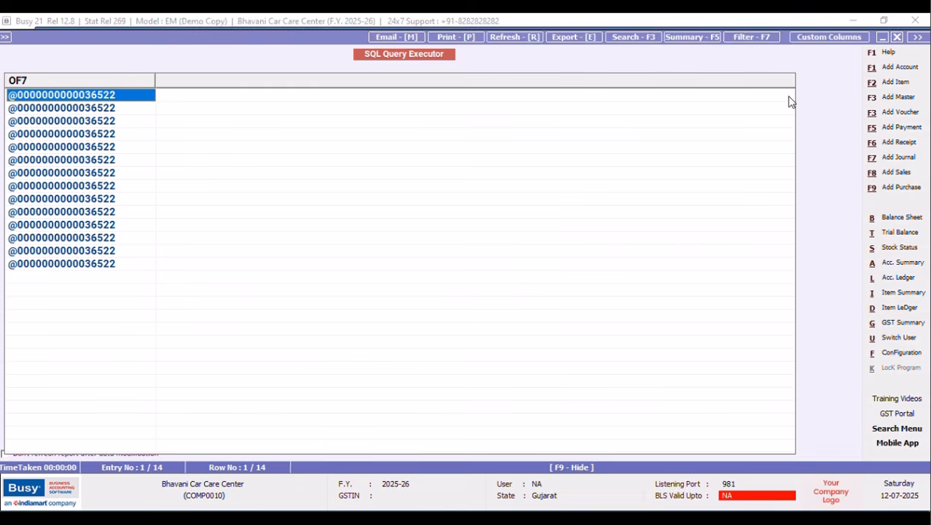
pyautogui.click(898, 37)
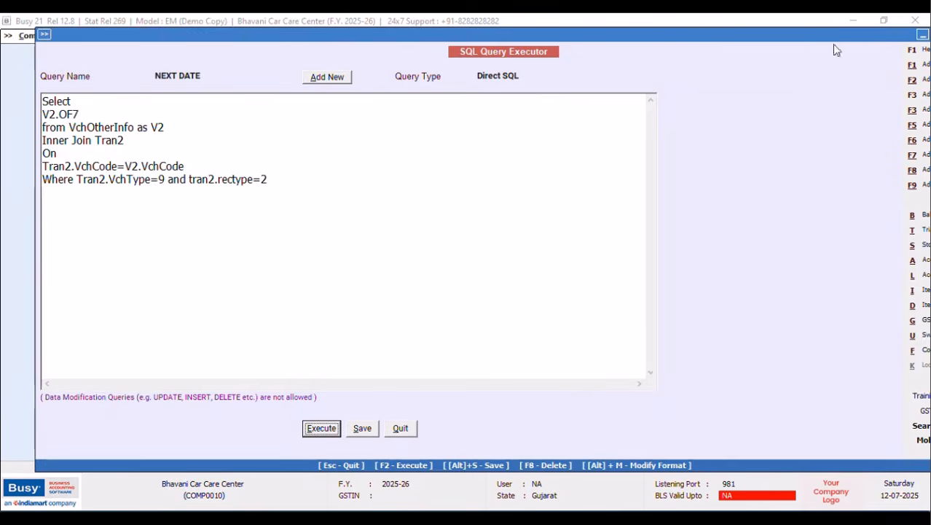
# Wrap V2.OF7 as VAL(right(V2.OF7,8)) in the NEXT DATE query and run it, returning 36522.00.
pyautogui.click(44, 114)
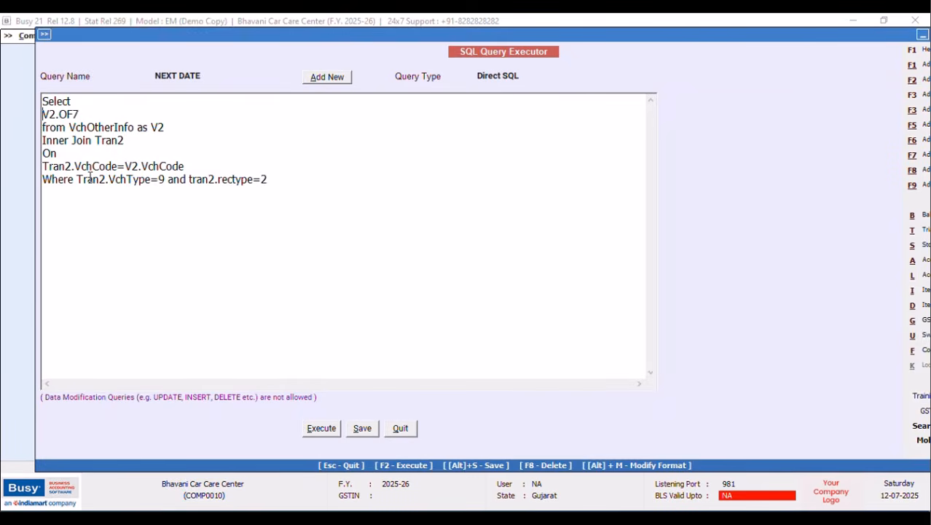
pyautogui.write('right')
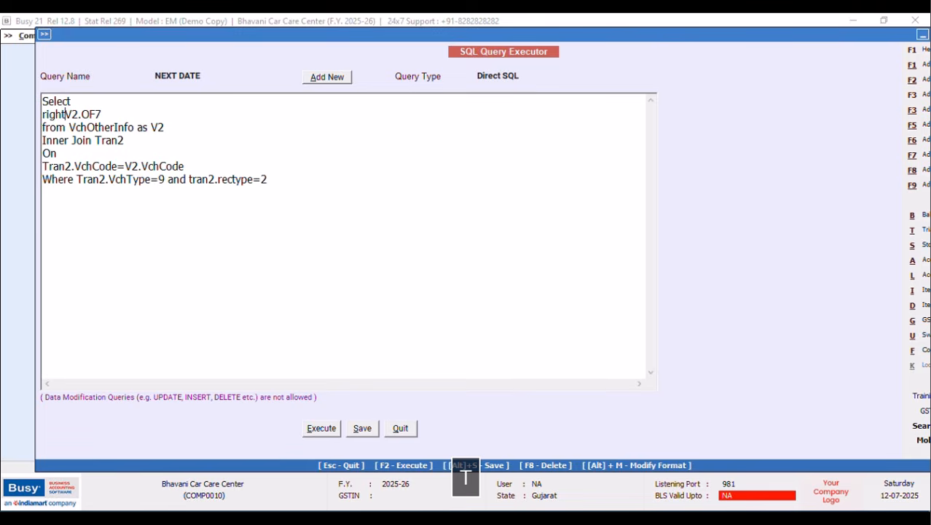
pyautogui.write('(V2.OF7')
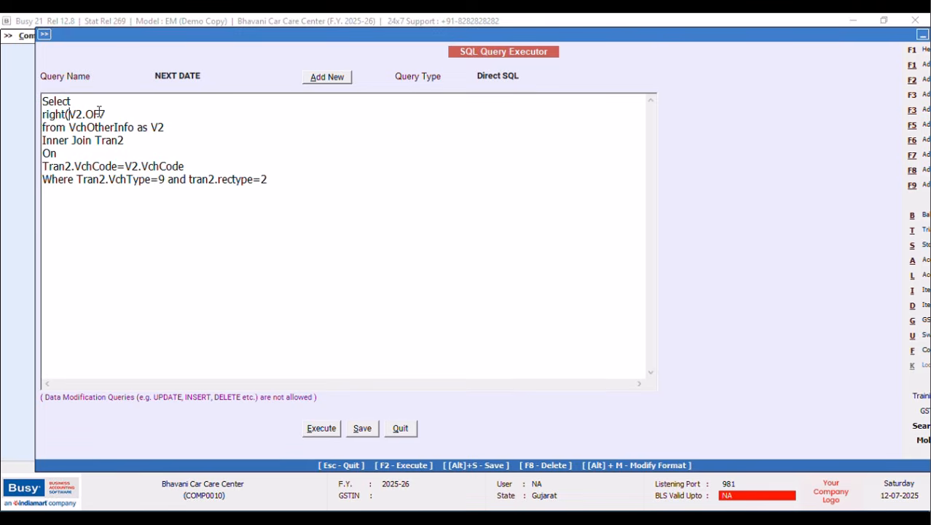
pyautogui.write(',8)')
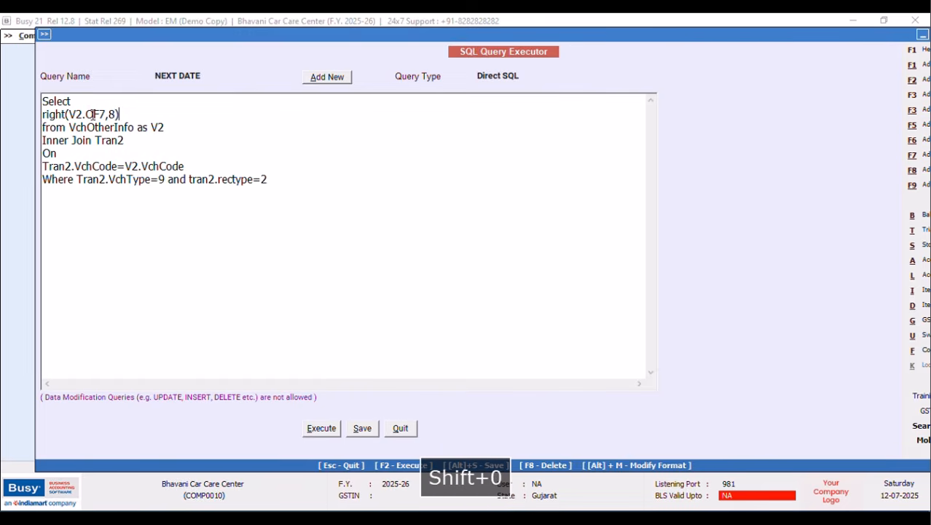
pyautogui.press('capslock')
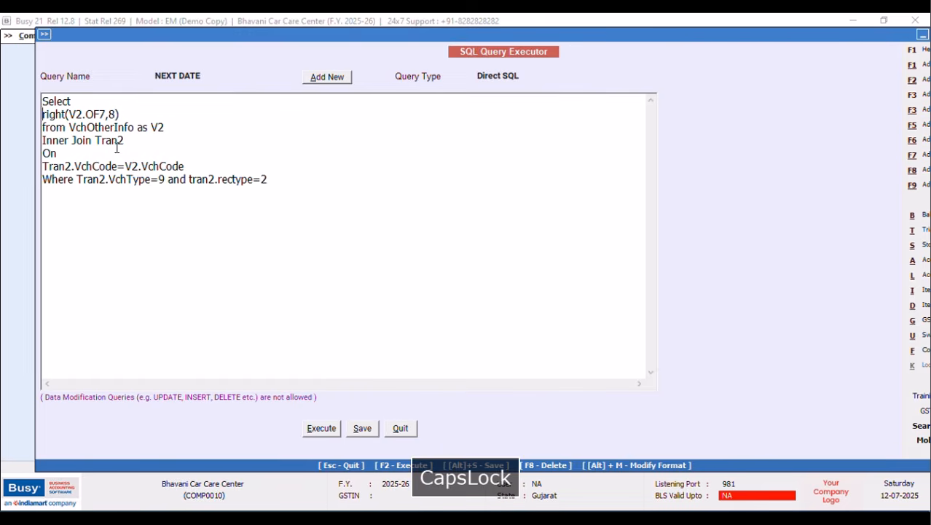
pyautogui.write('VAL')
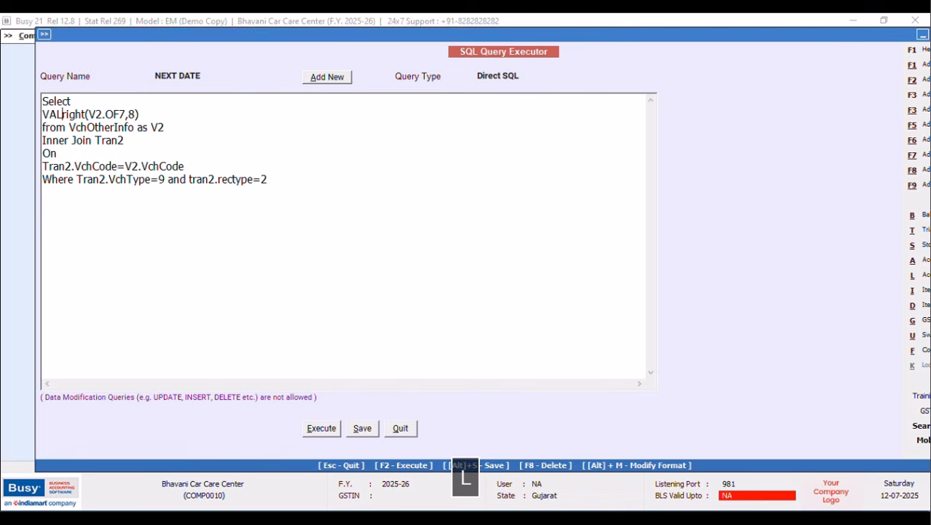
pyautogui.write('(')
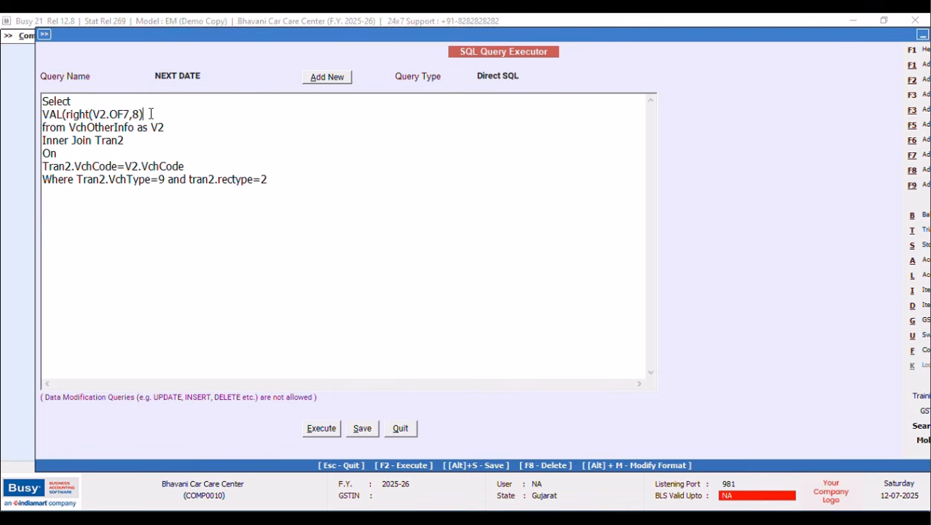
pyautogui.write(')')
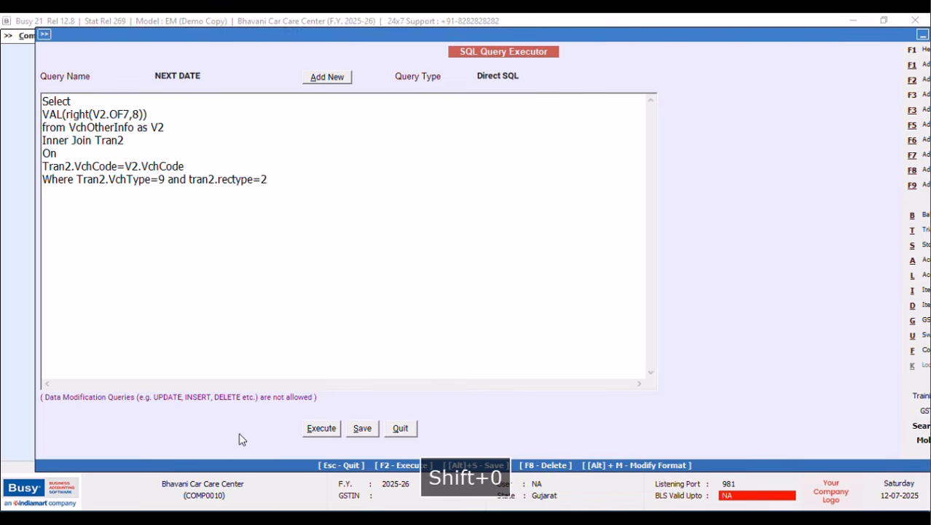
pyautogui.click(330, 433)
pyautogui.click(545, 293)
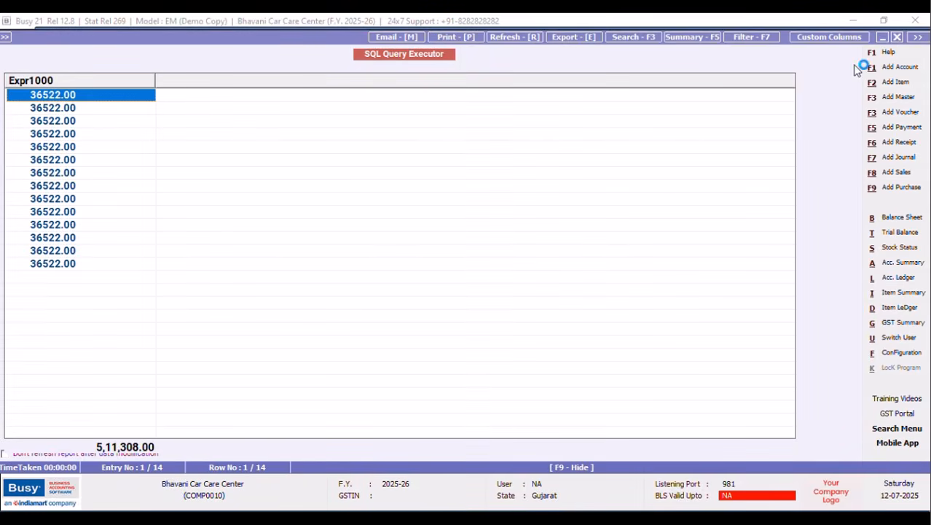
pyautogui.click(897, 37)
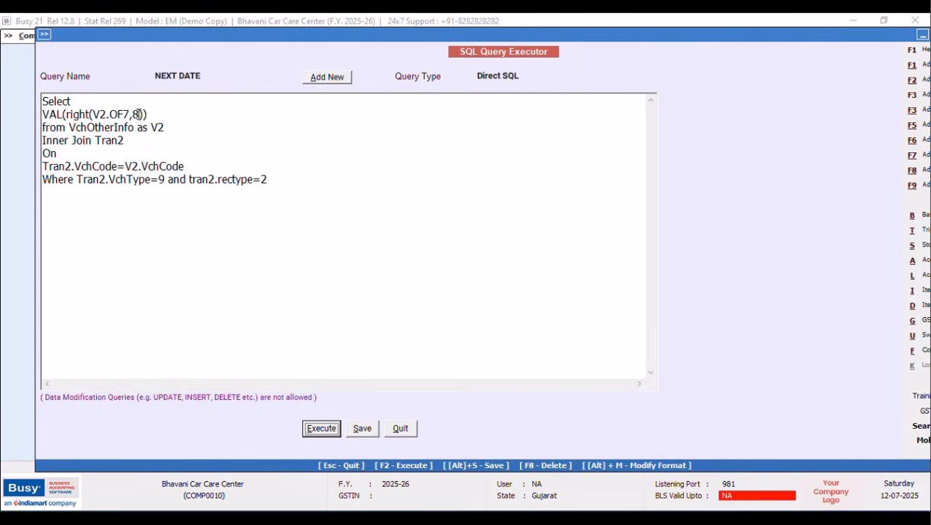
# Save the NEXT DATE query and close the SQL Query Executor.
pyautogui.click(360, 428)
pyautogui.click(539, 294)
pyautogui.click(401, 428)
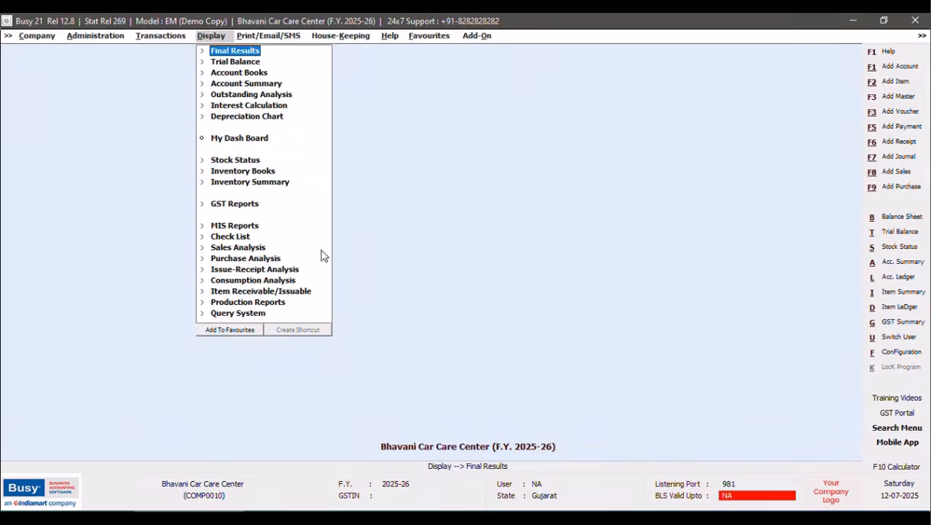
# Open sales voucher BCCB/1/2025-26 from the Main series for modification.
pyautogui.click(140, 36)
pyautogui.click(162, 51)
pyautogui.click(175, 73)
pyautogui.click(132, 95)
pyautogui.press('Return')
pyautogui.click(129, 158)
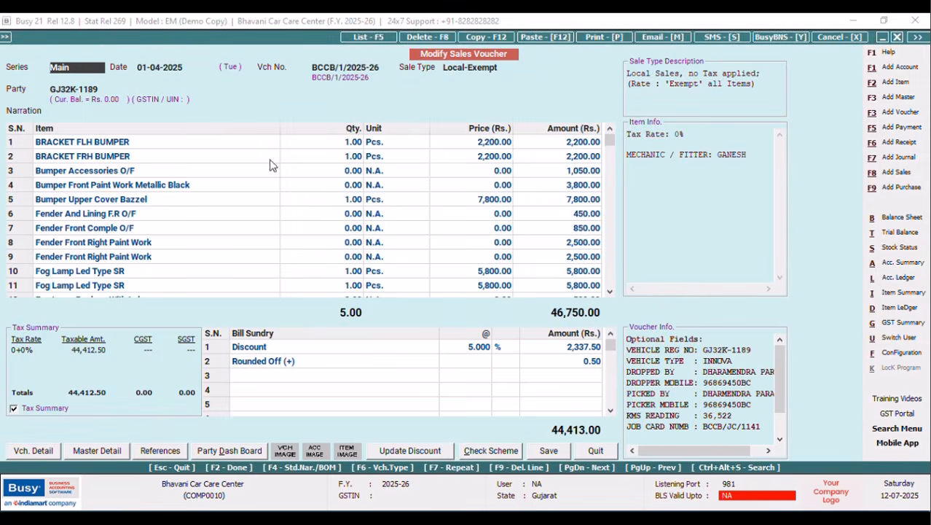
# Enter 5,750 as Next Service KMS in the voucher's optional fields.
pyautogui.click(114, 91)
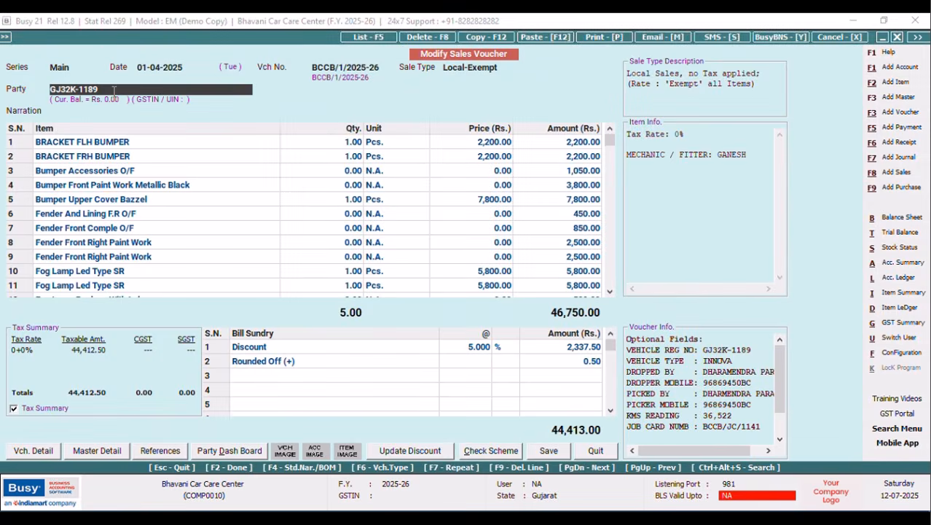
pyautogui.press('Return')
pyautogui.press('Tab')
pyautogui.press('Return')
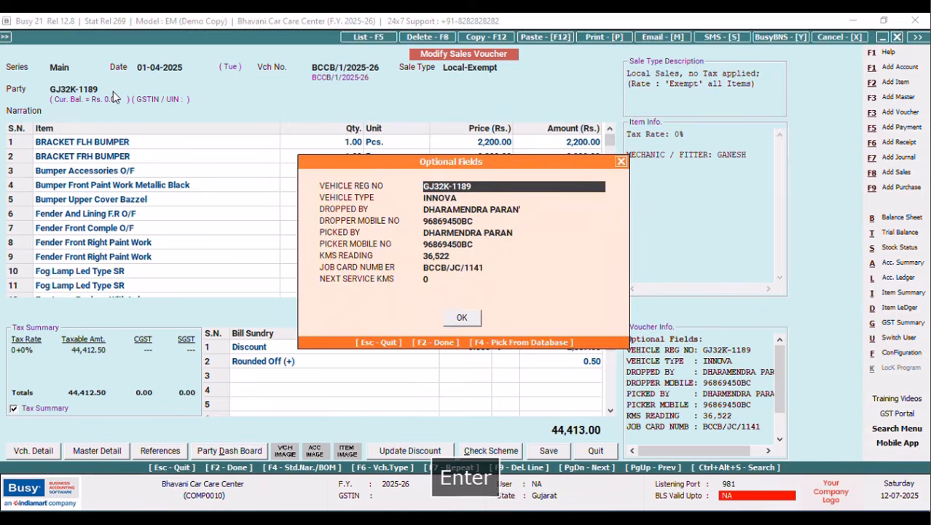
pyautogui.press('Tab')
pyautogui.press('Return')
pyautogui.press('Return')
pyautogui.press('Return')
pyautogui.press('Return')
pyautogui.press('Return')
pyautogui.press('Return')
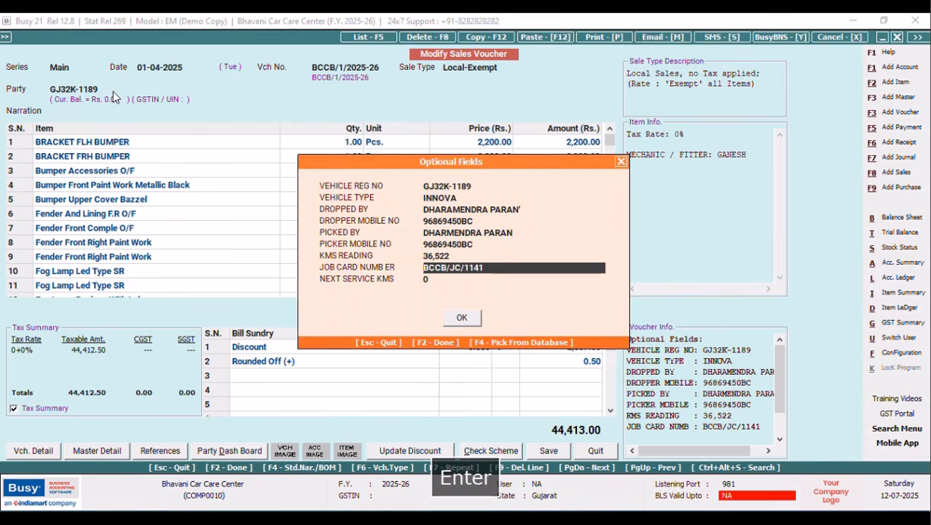
pyautogui.press('Return')
pyautogui.write('25')
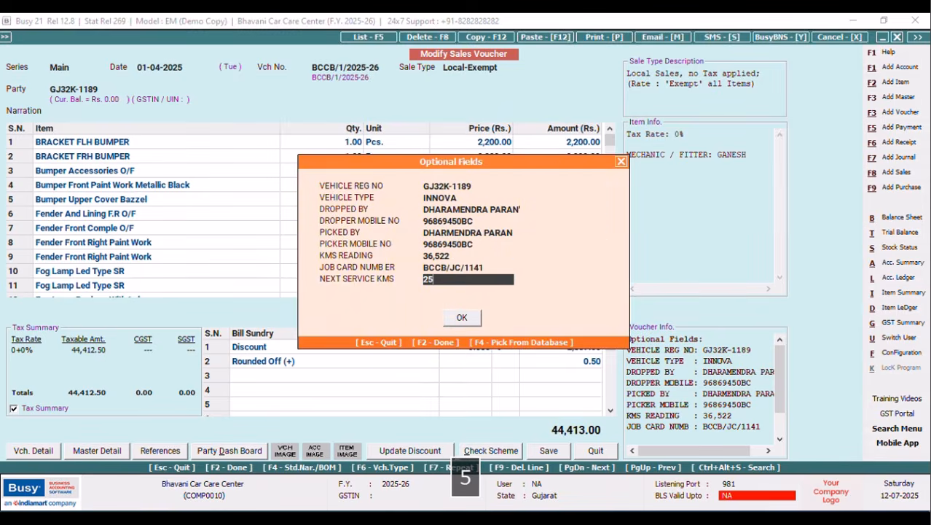
pyautogui.press('BackSpace')
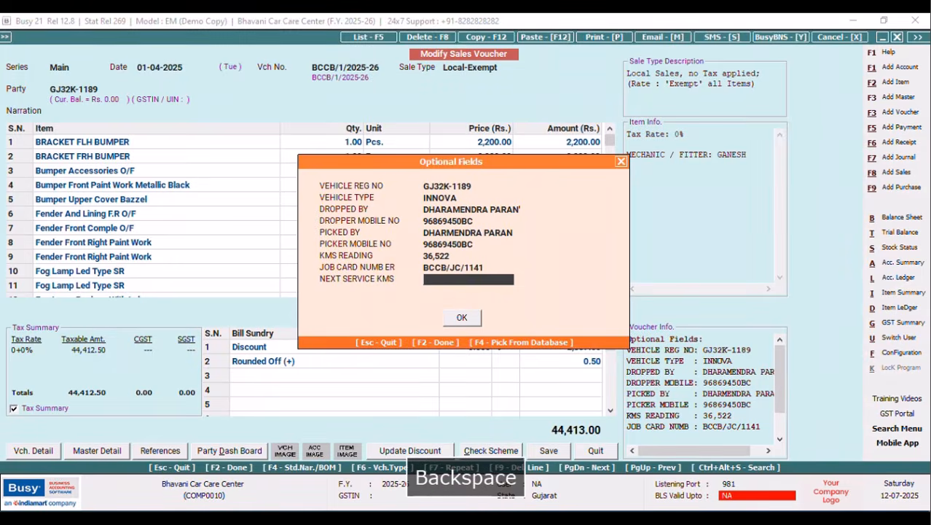
pyautogui.write('5,7')
pyautogui.write('50')
pyautogui.press('Tab')
pyautogui.press('Return')
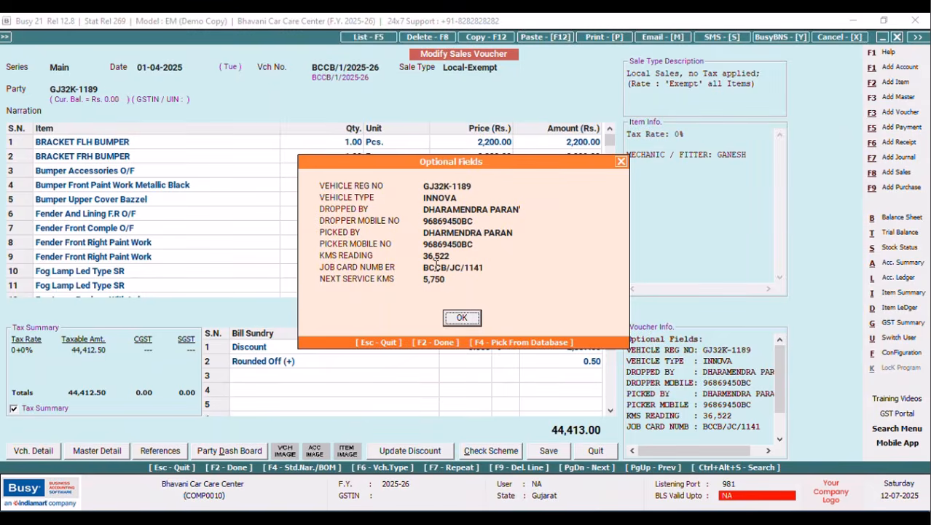
pyautogui.click(462, 319)
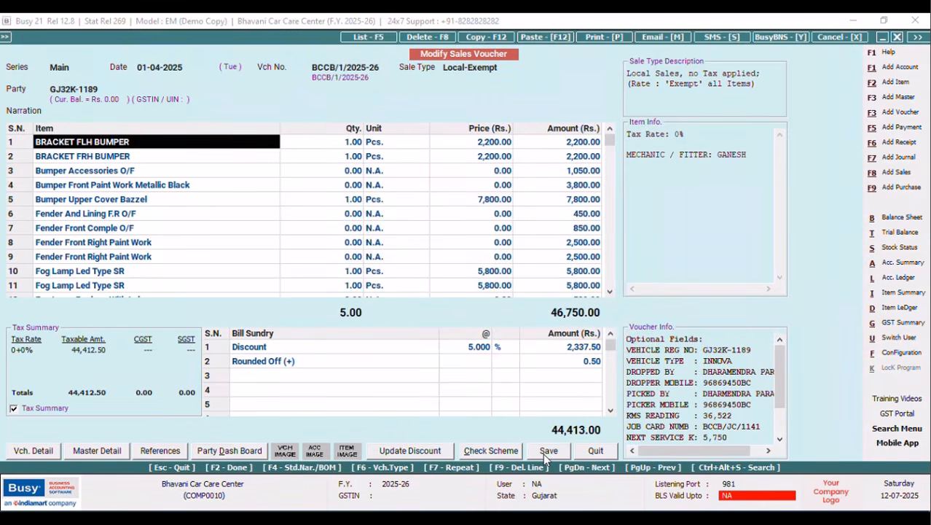
# Save the voucher, accepting the bill-by-bill adjustment, and reopen the SQL Query Executor.
pyautogui.click(545, 451)
pyautogui.click(465, 375)
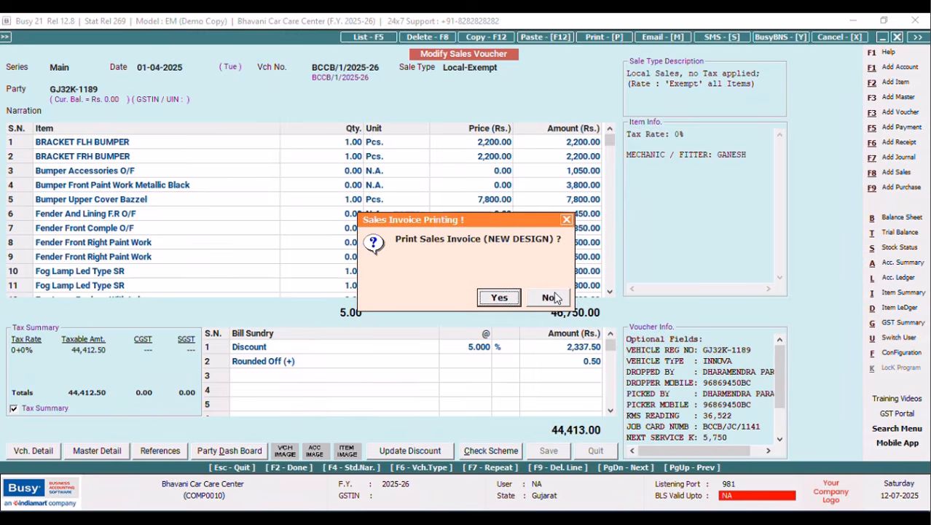
pyautogui.hotkey('ctrl', 'shift', 'F2')
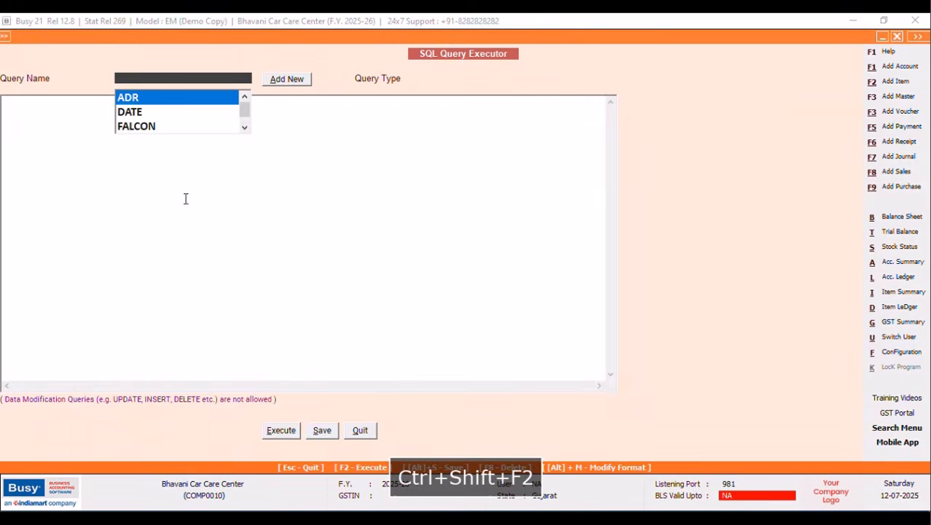
# Load the NEXT DATE Direct SQL query, add a second column Right(V2.OF9,8), and run it.
pyautogui.click(245, 128)
pyautogui.click(149, 128)
pyautogui.press('Return')
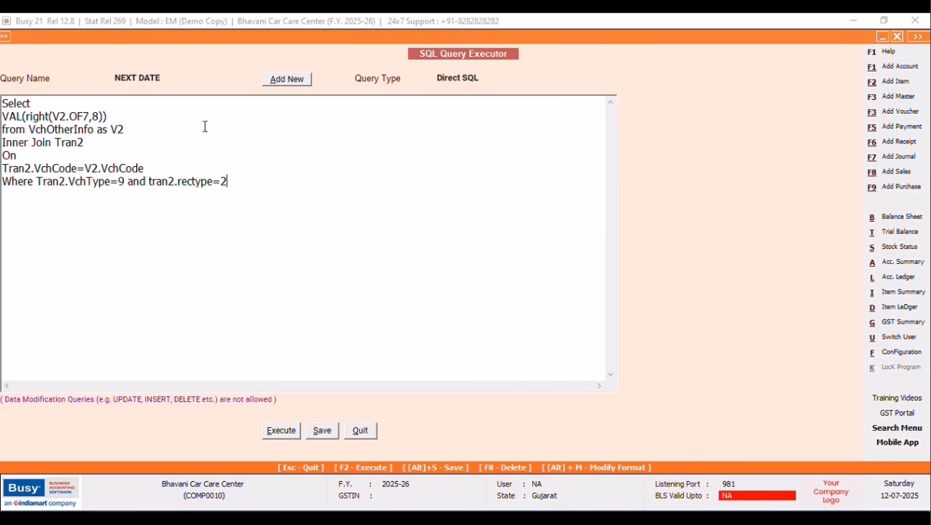
pyautogui.click(125, 119)
pyautogui.write(',')
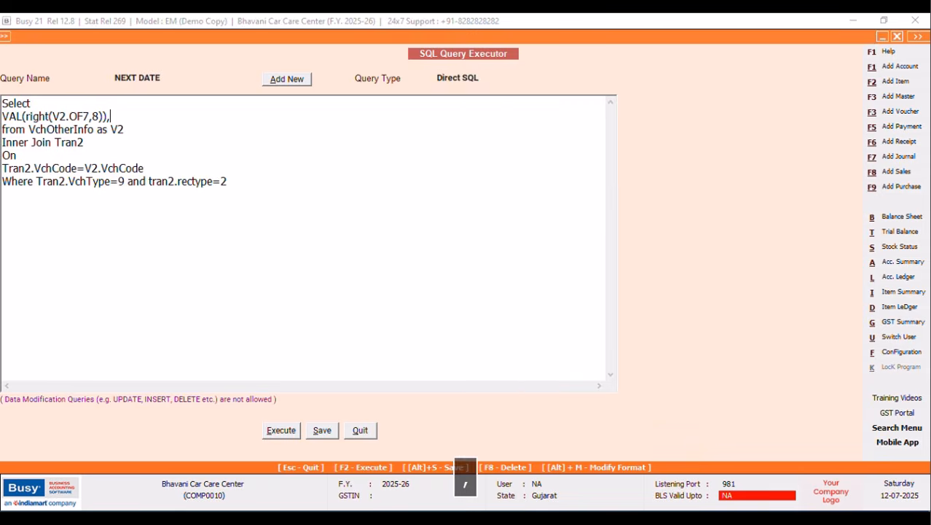
pyautogui.press('capslock')
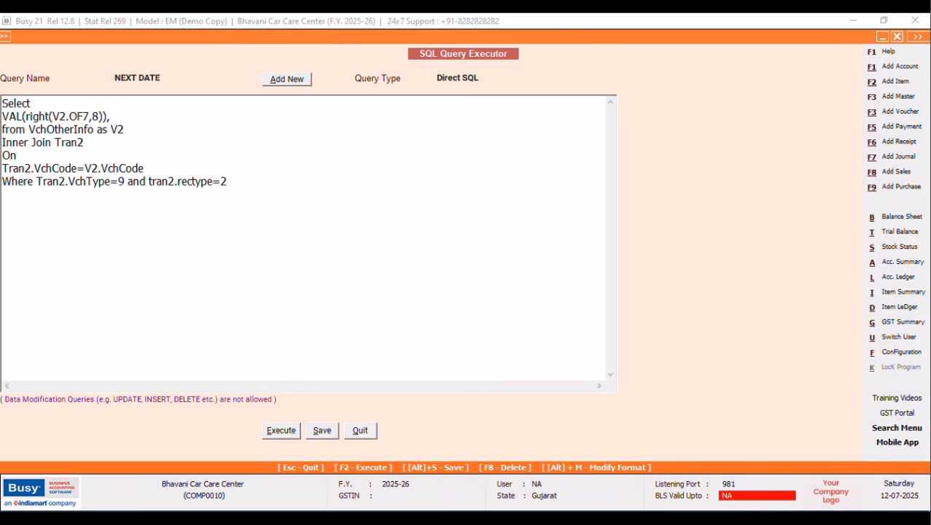
pyautogui.write('Right')
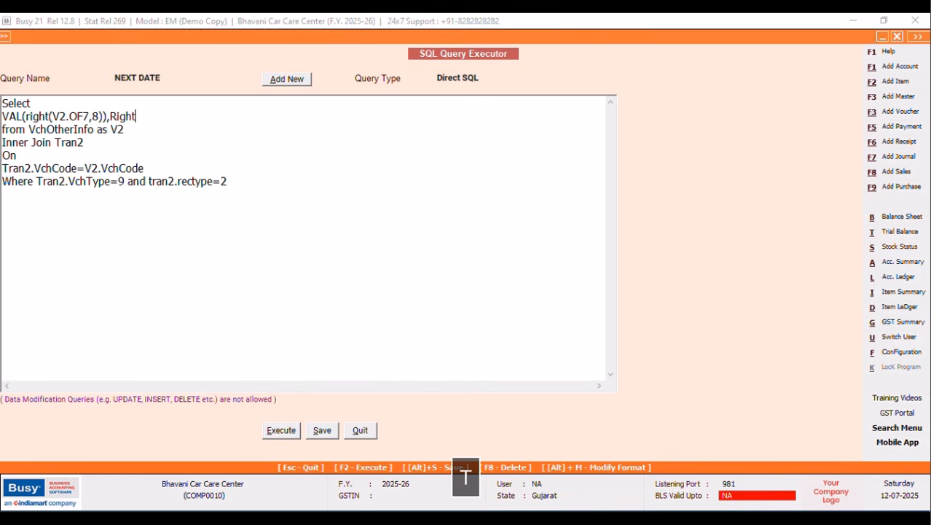
pyautogui.write('(')
pyautogui.press('capslock')
pyautogui.write('V')
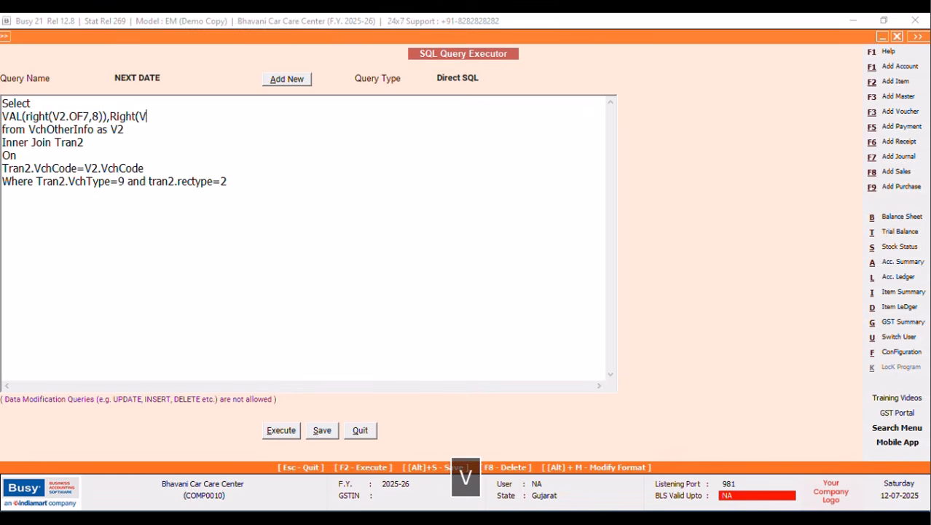
pyautogui.write('2.')
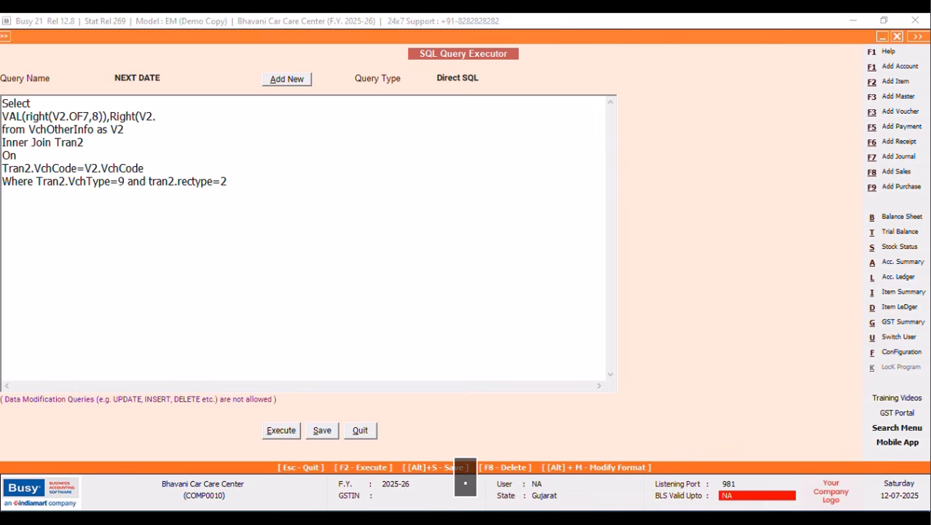
pyautogui.write('OF9')
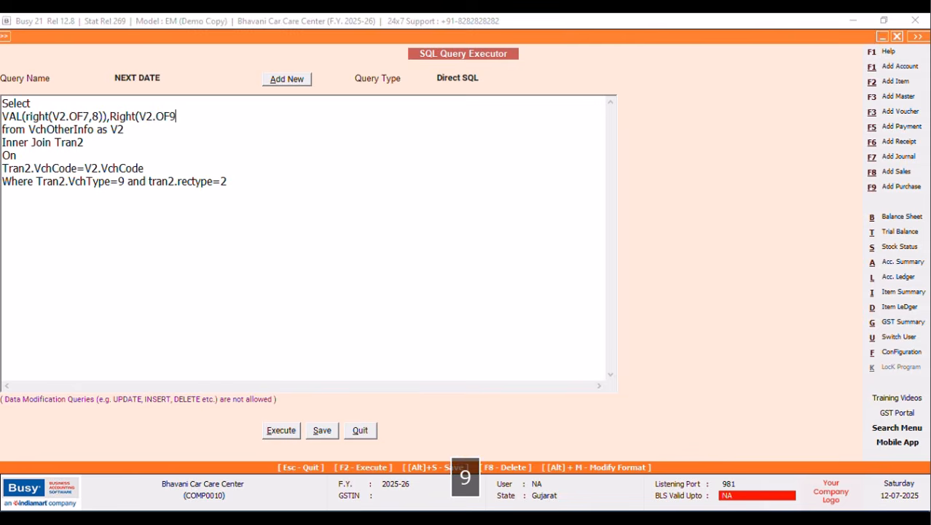
pyautogui.write(',8)')
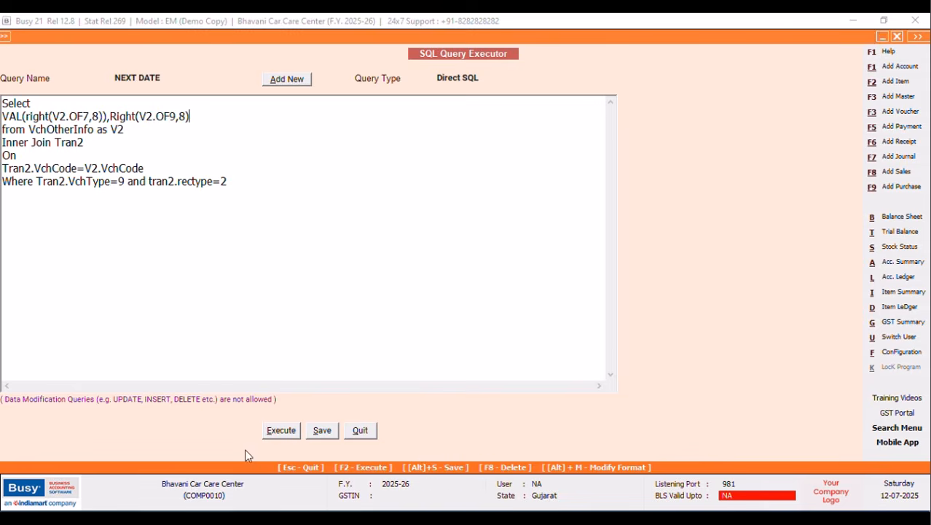
pyautogui.click(281, 430)
pyautogui.click(548, 295)
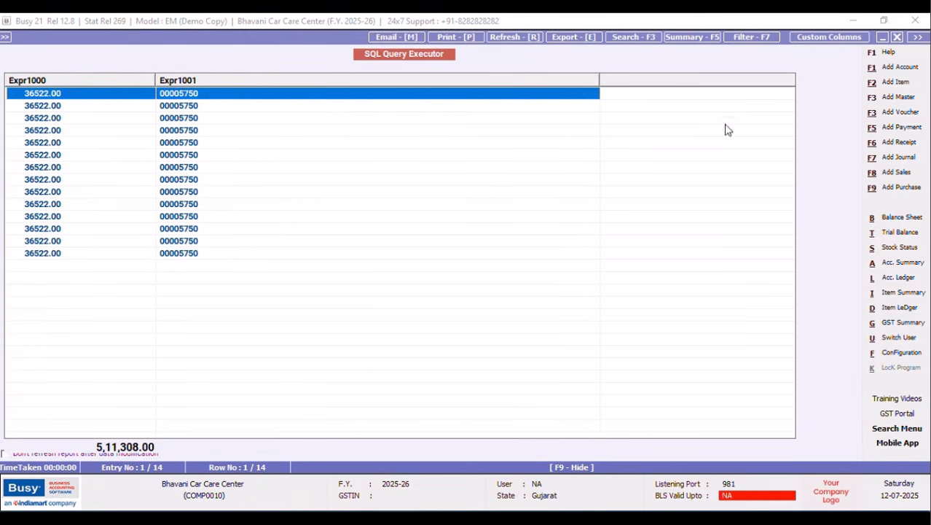
pyautogui.click(895, 38)
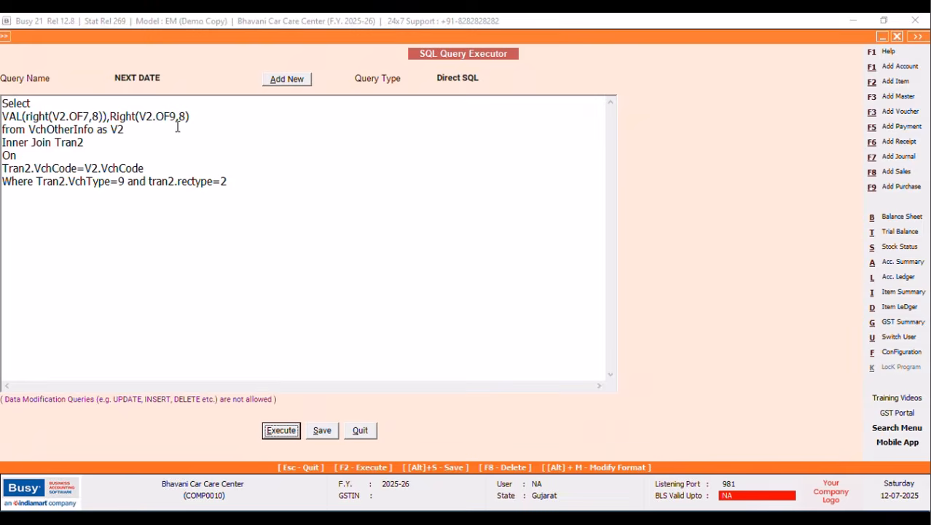
# Wrap the second column as VAL(Right(V2.OF9,8)) and run, giving 36522.00 and 5750.00.
pyautogui.click(111, 116)
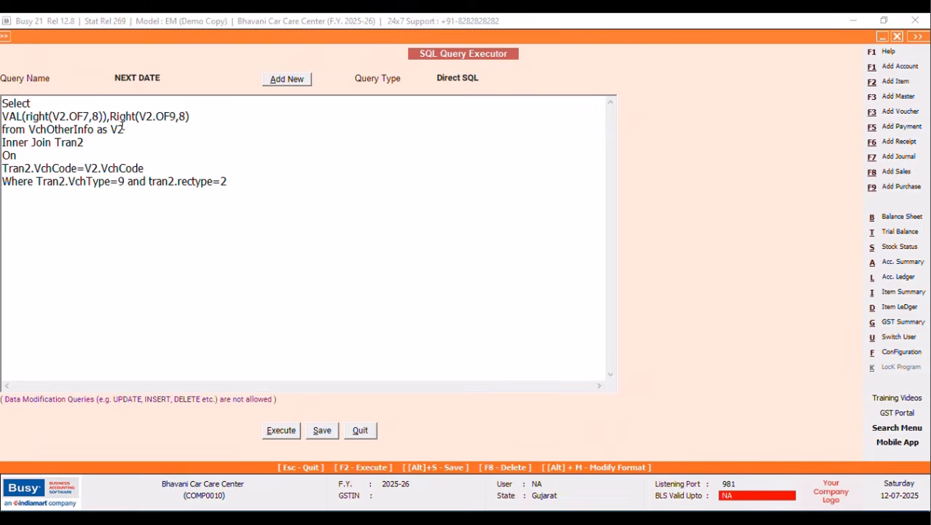
pyautogui.write('VAL(')
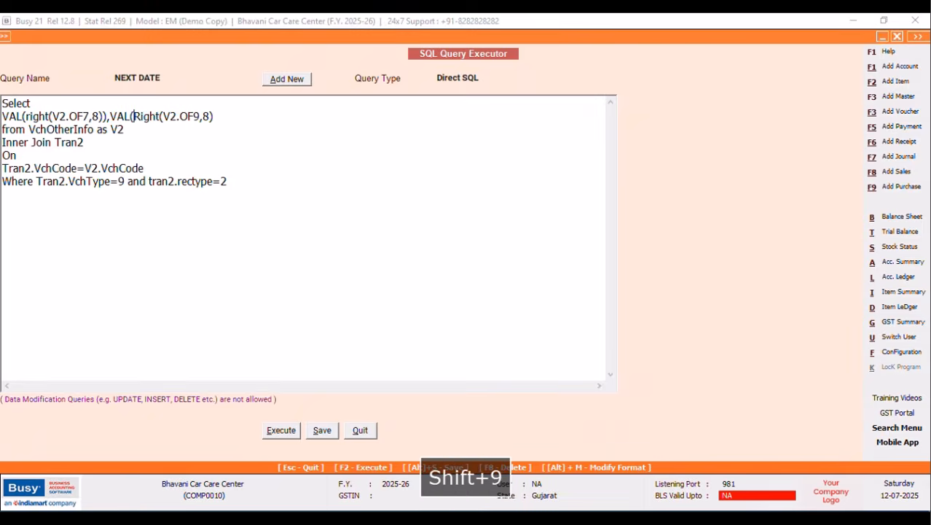
pyautogui.click(222, 115)
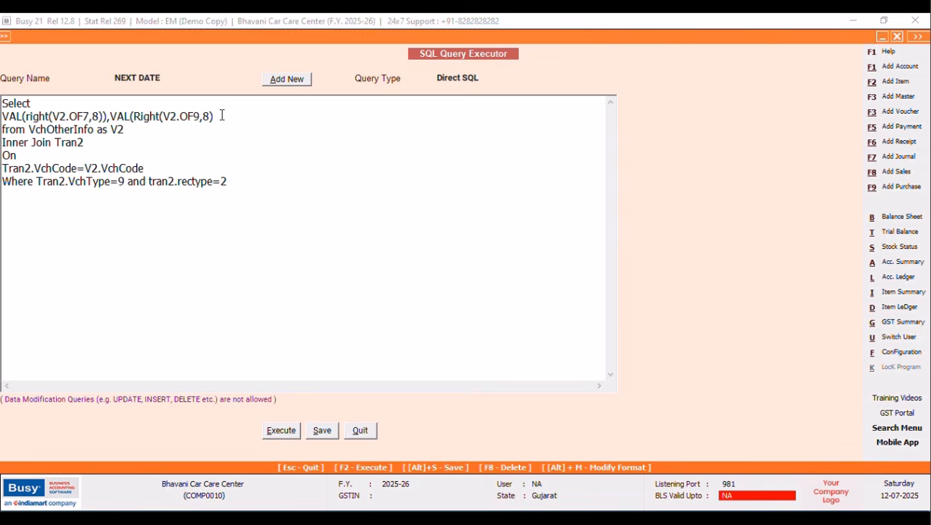
pyautogui.write(')')
pyautogui.click(280, 431)
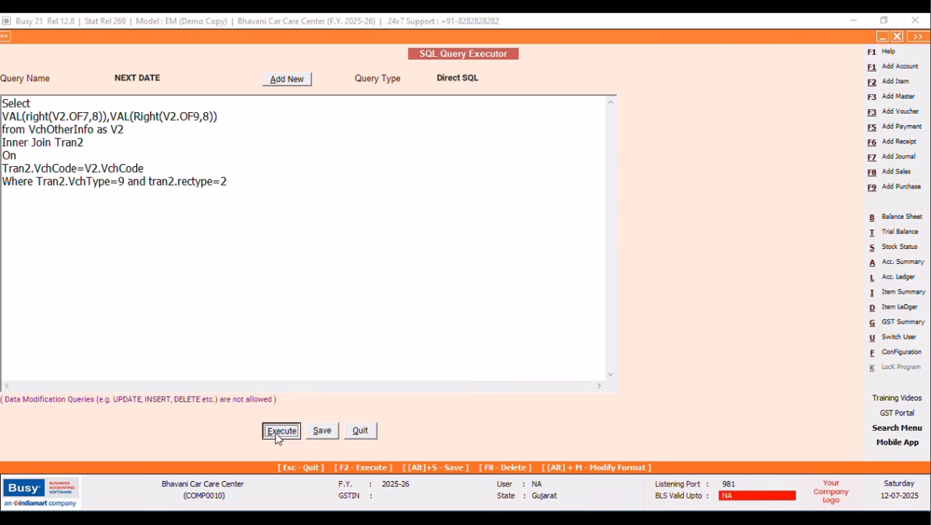
pyautogui.click(548, 294)
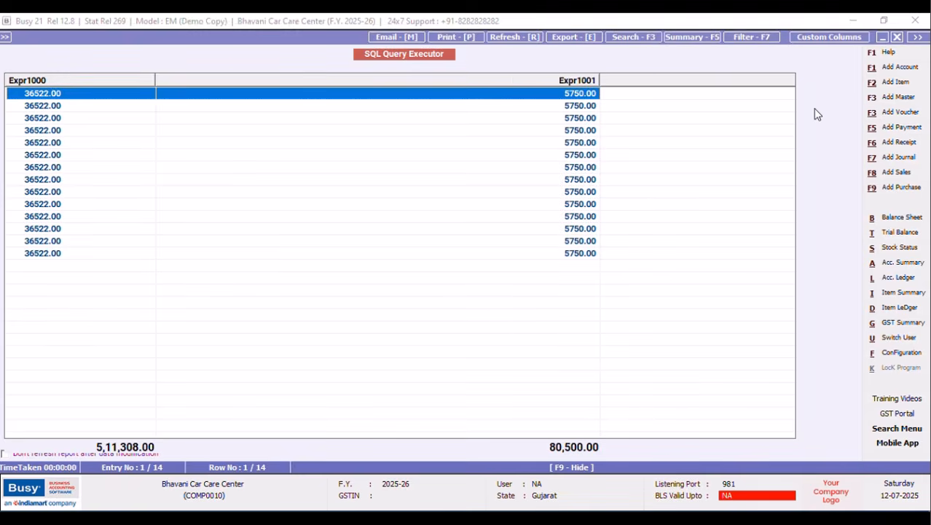
pyautogui.click(899, 37)
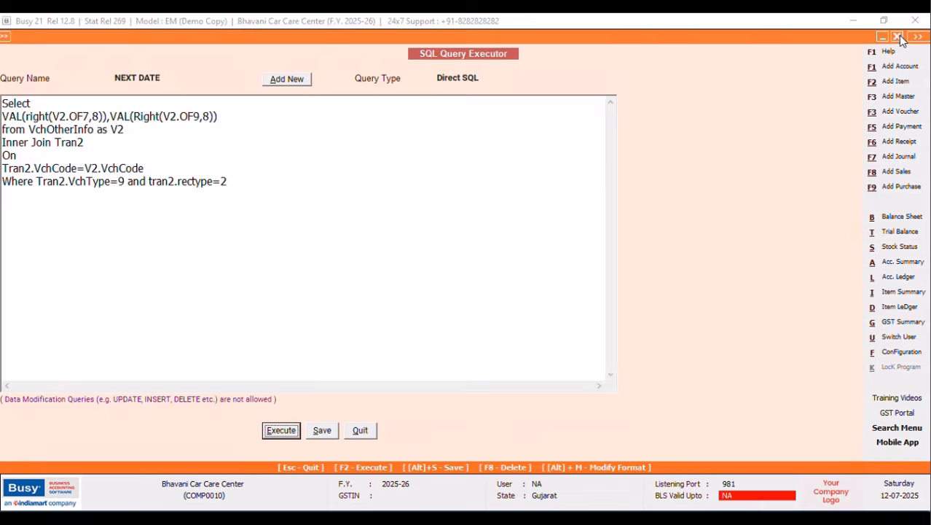
pyautogui.click(112, 115)
# Replace the comma with + so the query sums both readings to 42272.
pyautogui.press('BackSpace')
pyautogui.write('+')
pyautogui.click(287, 434)
pyautogui.click(547, 294)
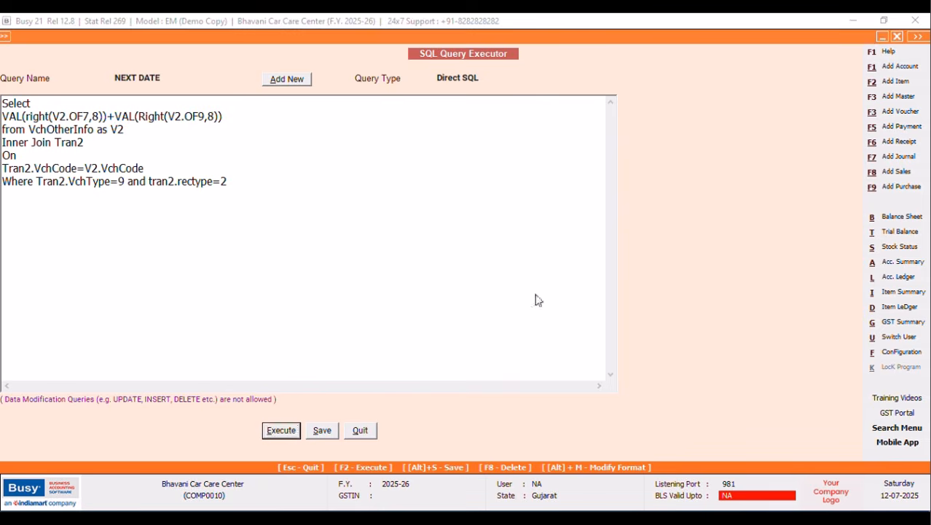
pyautogui.click(898, 38)
# Wrap the sum in STR( ), save, and run the query, returning 42272 as text.
pyautogui.click(5, 115)
pyautogui.write('STR')
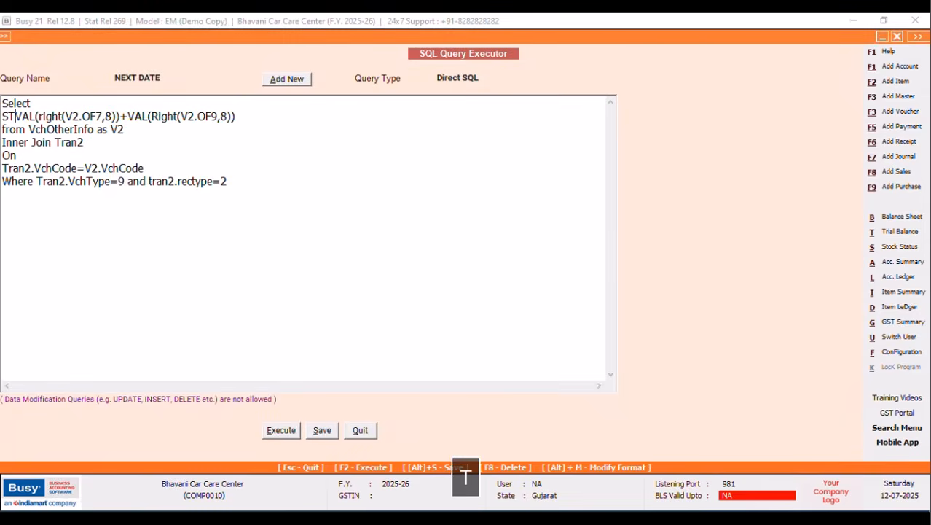
pyautogui.write('(')
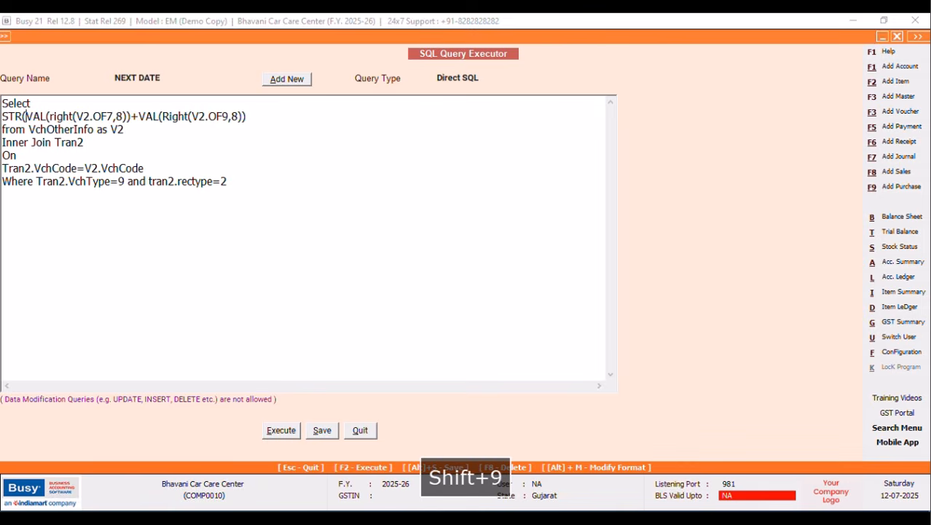
pyautogui.click(261, 117)
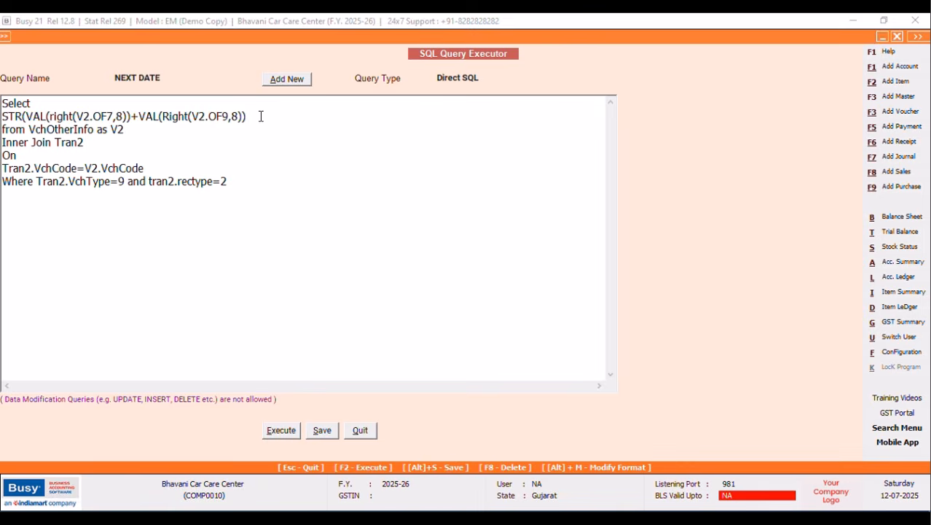
pyautogui.write(')')
pyautogui.moveTo(223, 37); pyautogui.dragTo(269, 42)
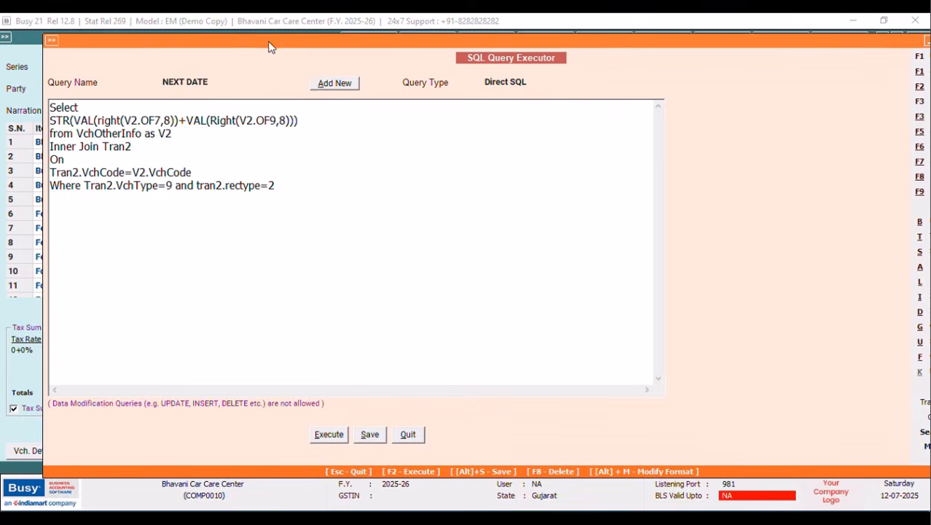
pyautogui.click(368, 437)
pyautogui.click(548, 299)
pyautogui.click(332, 437)
pyautogui.click(546, 298)
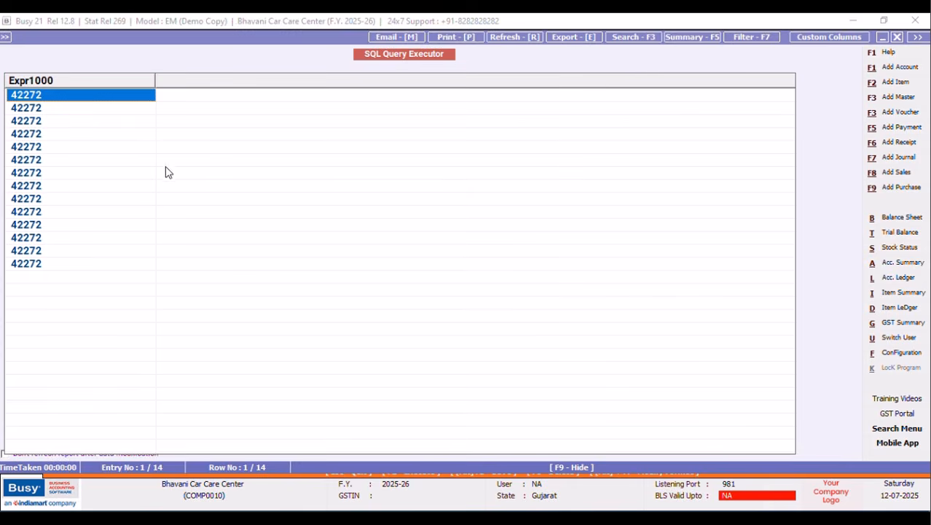
pyautogui.click(897, 38)
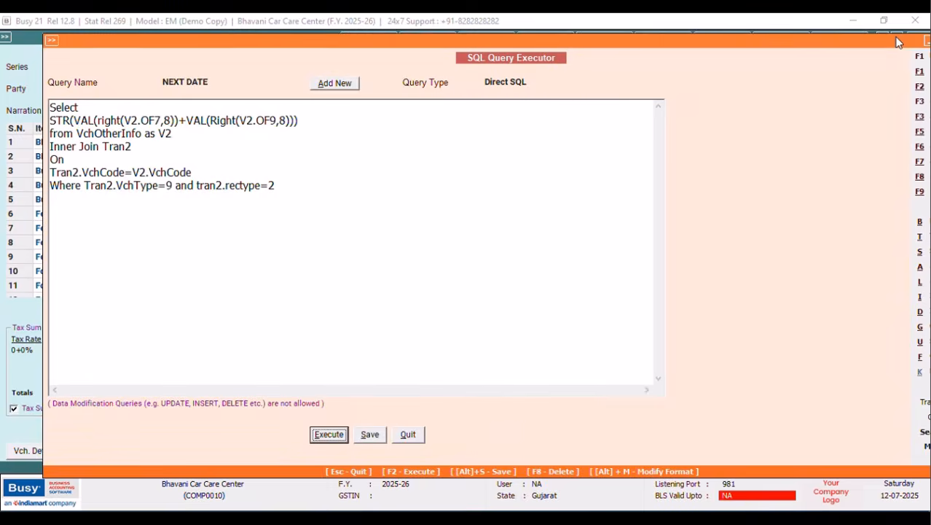
pyautogui.click(83, 186)
pyautogui.press('Return')
pyautogui.write('AND')
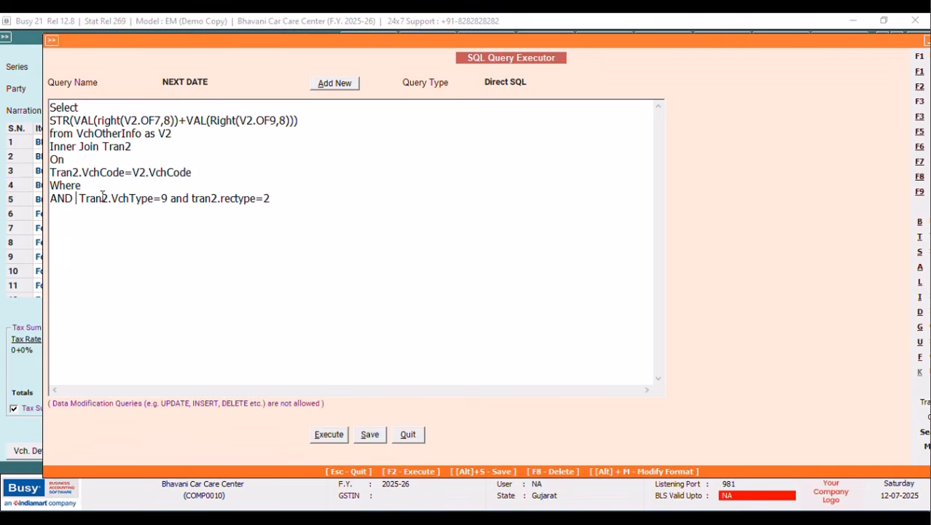
pyautogui.press('capslock')
pyautogui.write('t')
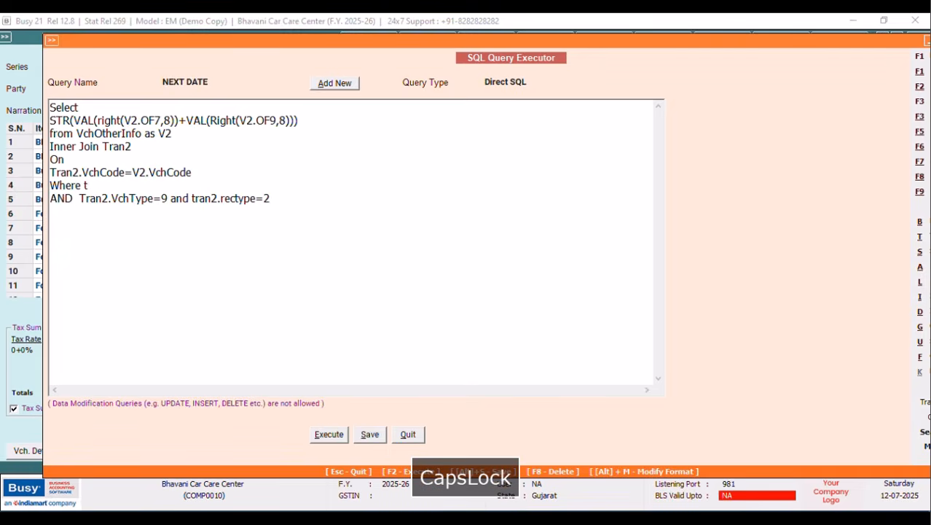
pyautogui.press('BackSpace')
pyautogui.write('Tran2.V')
pyautogui.press('capslock')
pyautogui.write('chCode=@')
pyautogui.press('capslock')
pyautogui.write('VchCode')
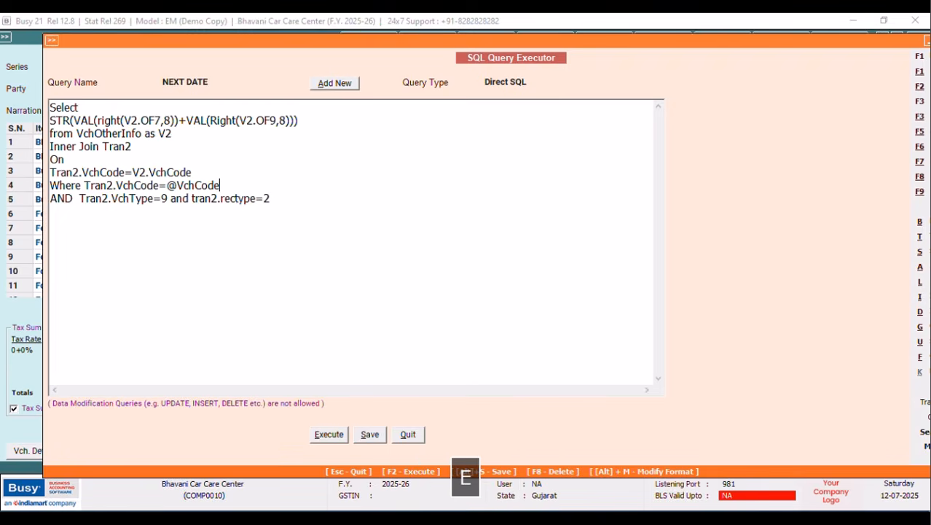
pyautogui.write('@')
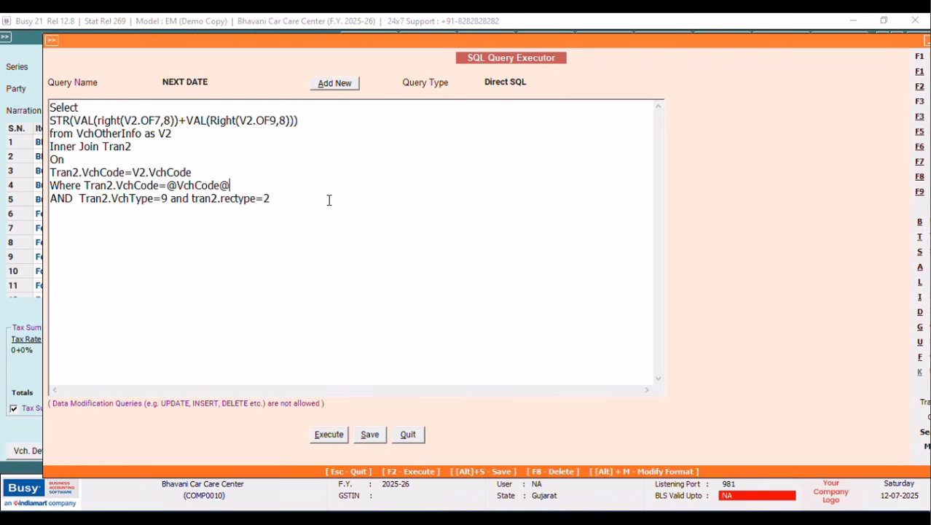
# Set the query type to Vch. Header(Inventory), save the query, and close the editor.
pyautogui.click(533, 83)
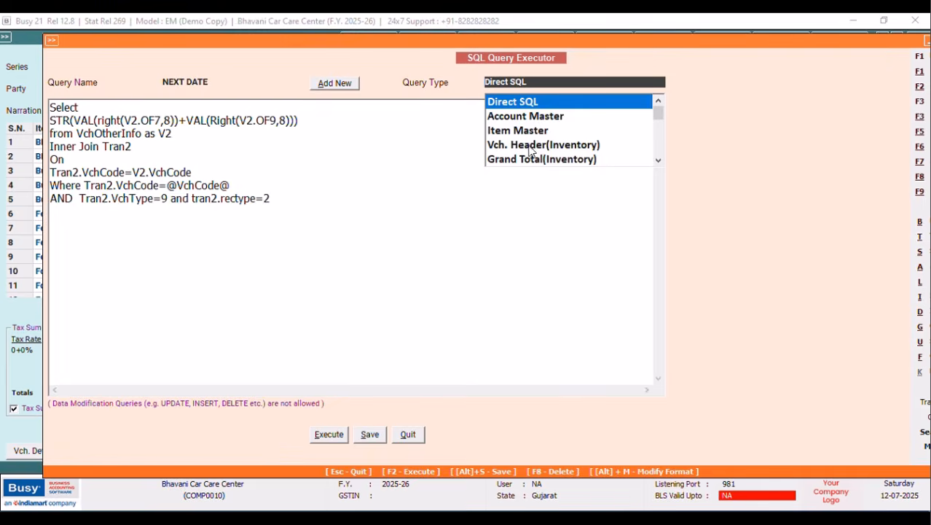
pyautogui.click(531, 146)
pyautogui.click(370, 435)
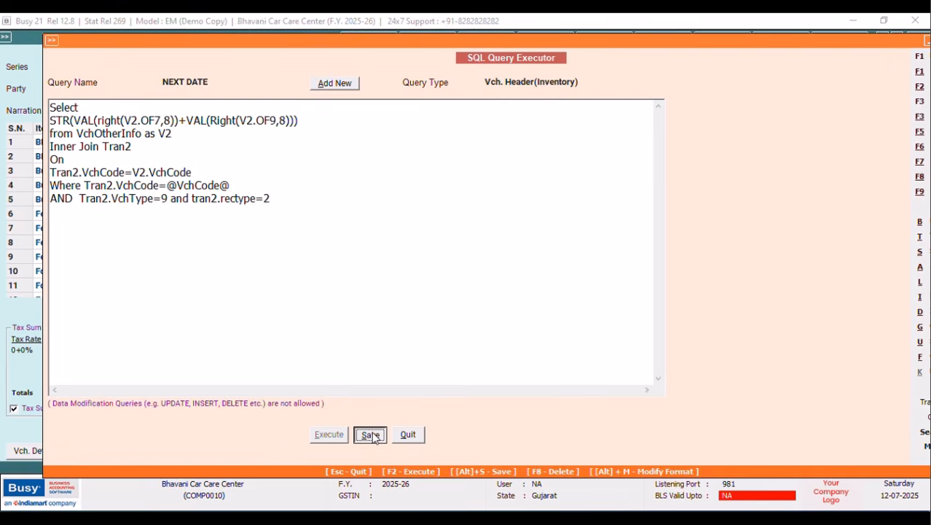
pyautogui.click(540, 300)
pyautogui.click(409, 435)
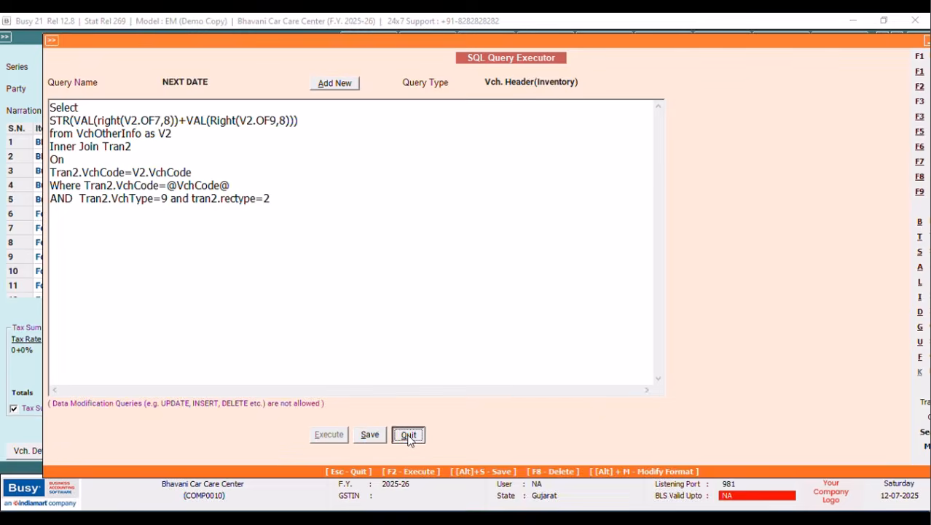
# Skip printing the voucher and open the NEW DESIGN header layout in advanced invoice printing configuration.
pyautogui.click(568, 220)
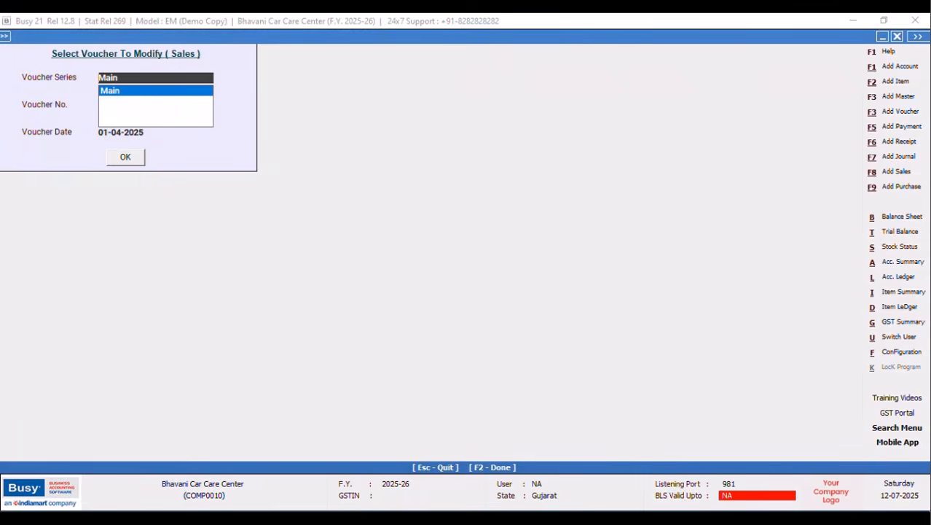
pyautogui.click(902, 352)
pyautogui.click(127, 138)
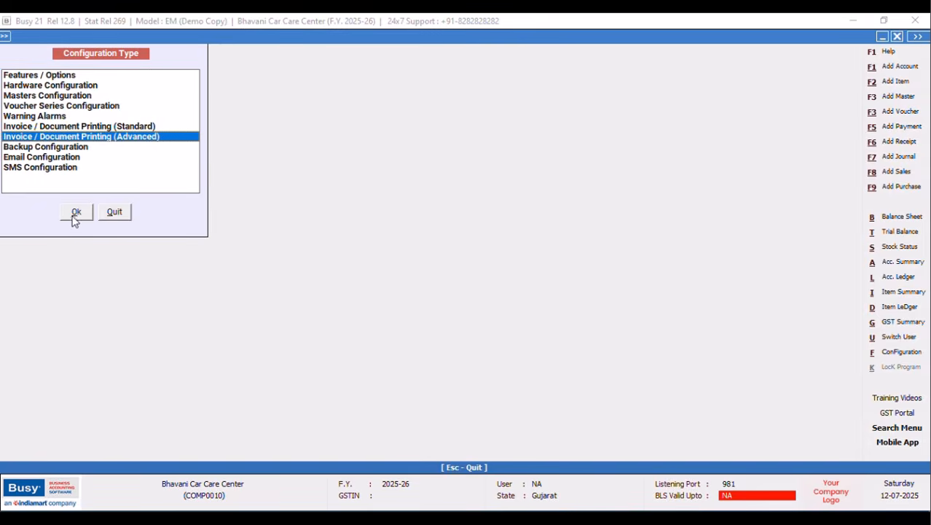
pyautogui.click(76, 212)
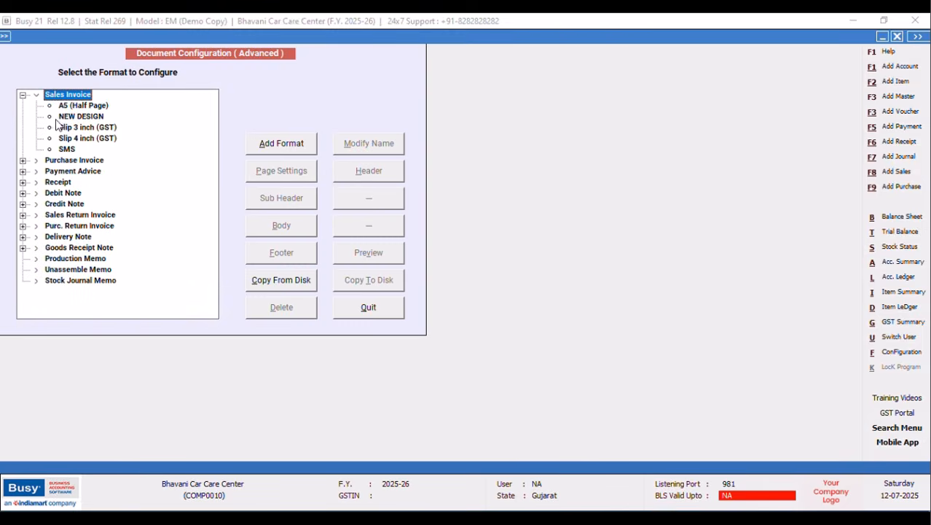
pyautogui.click(81, 117)
pyautogui.click(368, 170)
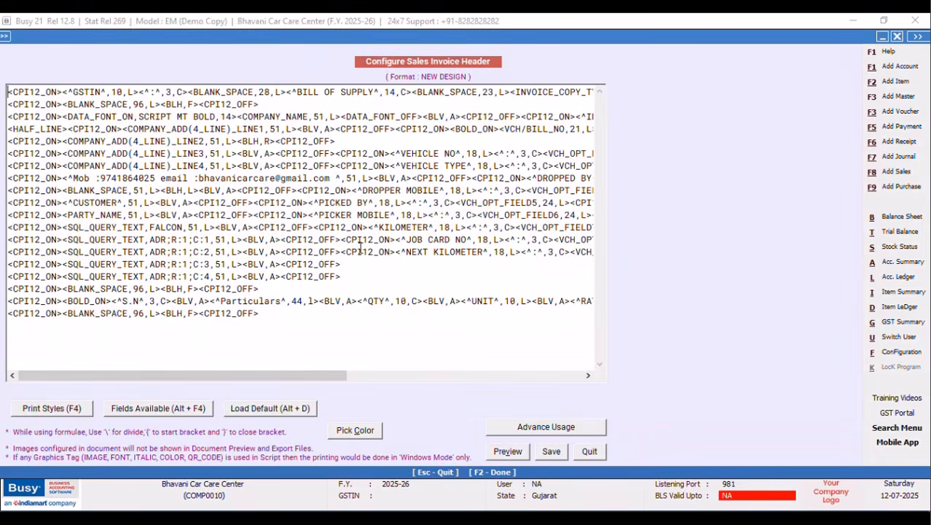
# Replace NEXT KILOMETER's field with SQL_QUERY_TEXT using query NEXT DATE, width 24, and save.
pyautogui.moveTo(291, 377); pyautogui.dragTo(415, 377)
pyautogui.moveTo(461, 253); pyautogui.dragTo(348, 254)
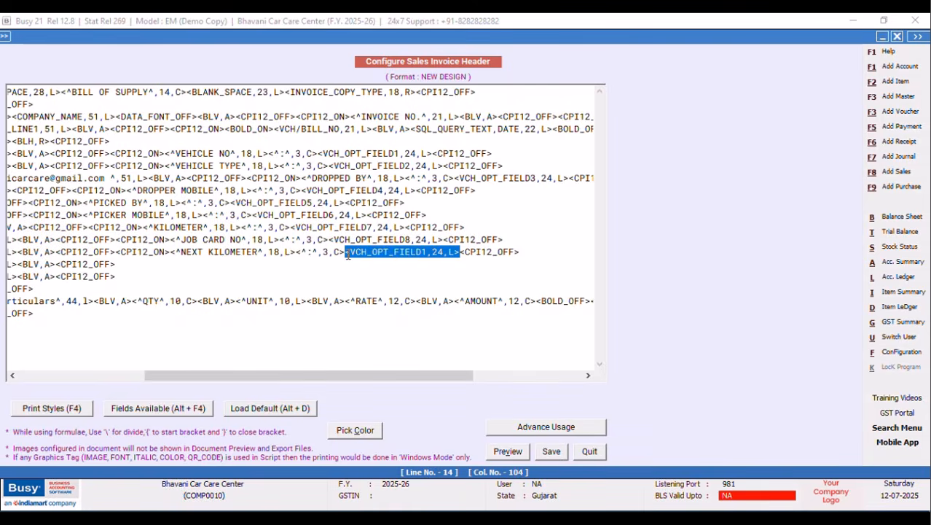
pyautogui.press('Delete')
pyautogui.hotkey('alt', 'F4')
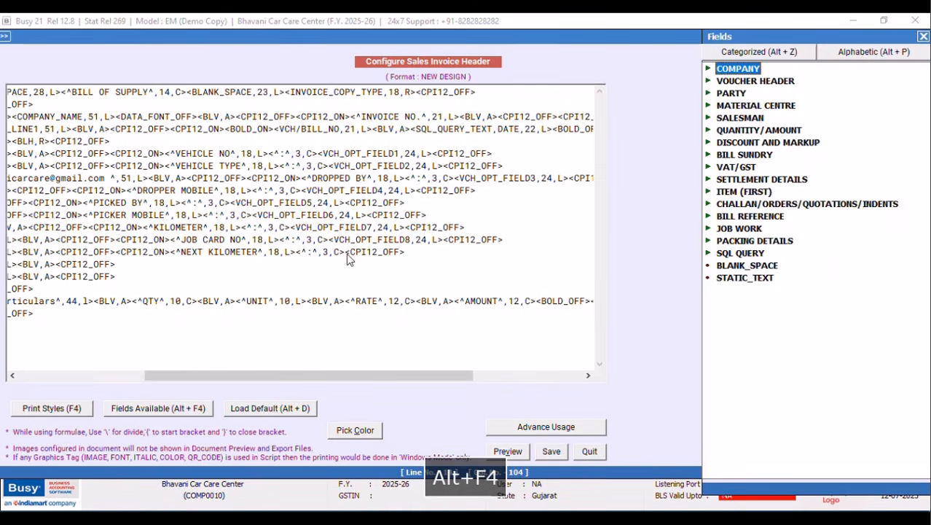
pyautogui.doubleClick(741, 253)
pyautogui.doubleClick(800, 290)
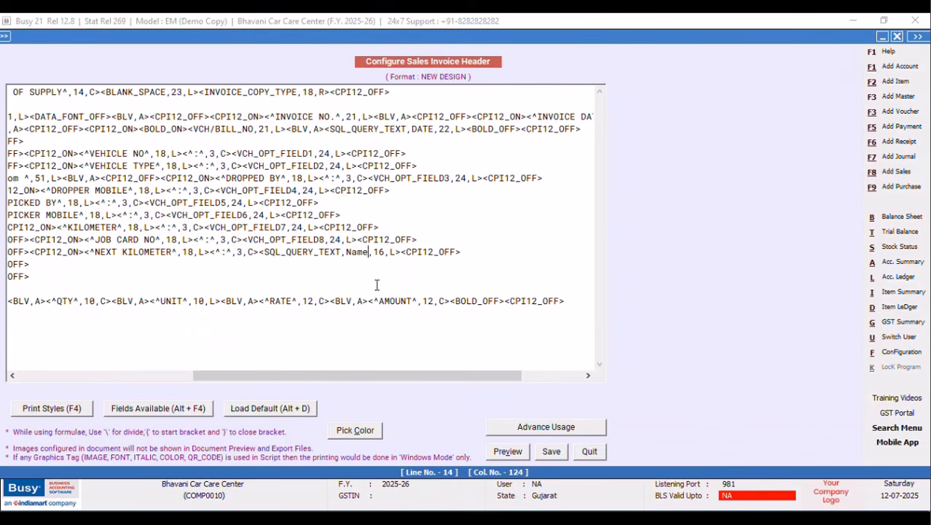
pyautogui.press('BackSpace')
pyautogui.press('BackSpace')
pyautogui.press('BackSpace')
pyautogui.press('BackSpace')
pyautogui.press('capslock')
pyautogui.write('NEXT DATE')
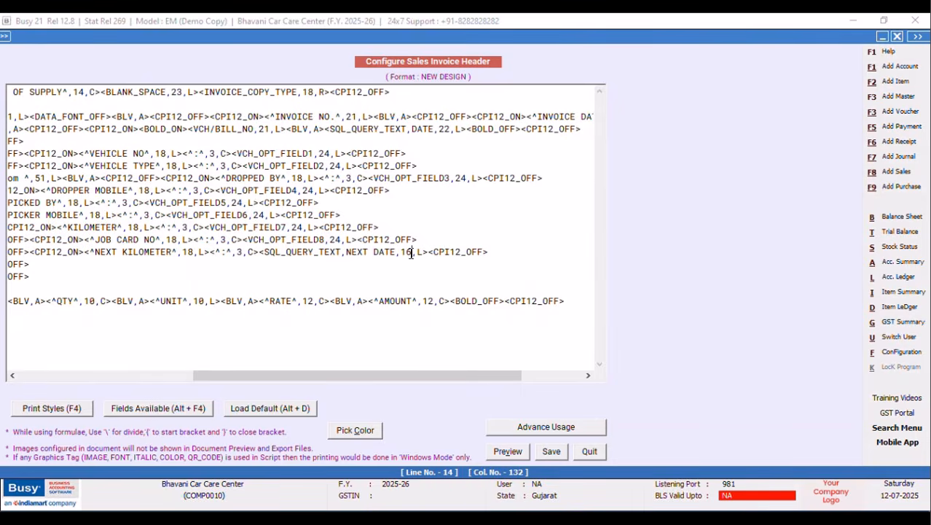
pyautogui.press('BackSpace')
pyautogui.press('BackSpace')
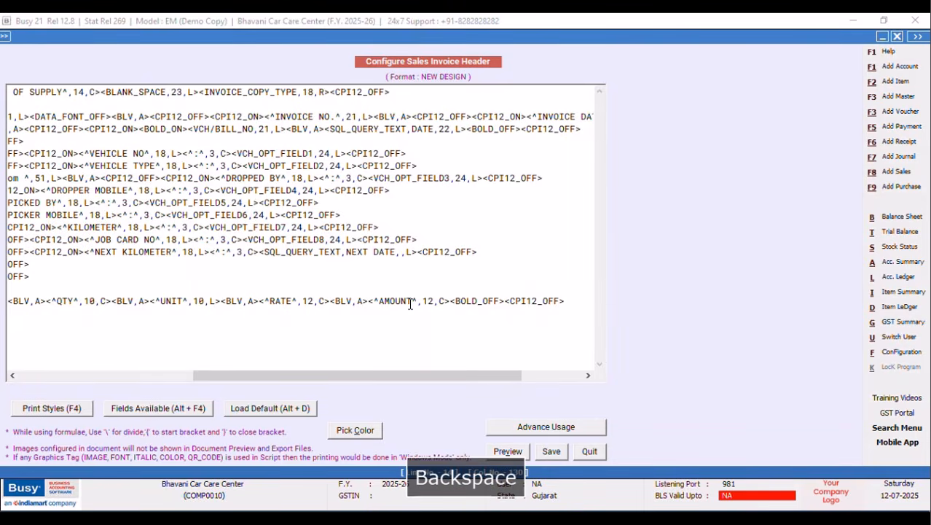
pyautogui.write('24')
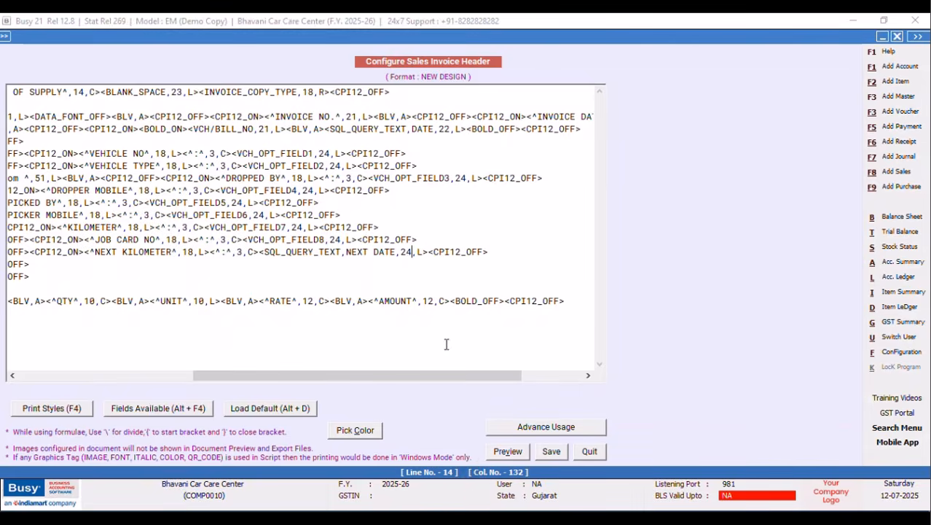
pyautogui.click(551, 453)
# Close the configuration and preview the sales invoice, which shows NEXT KILOMETER 42272.
pyautogui.click(385, 316)
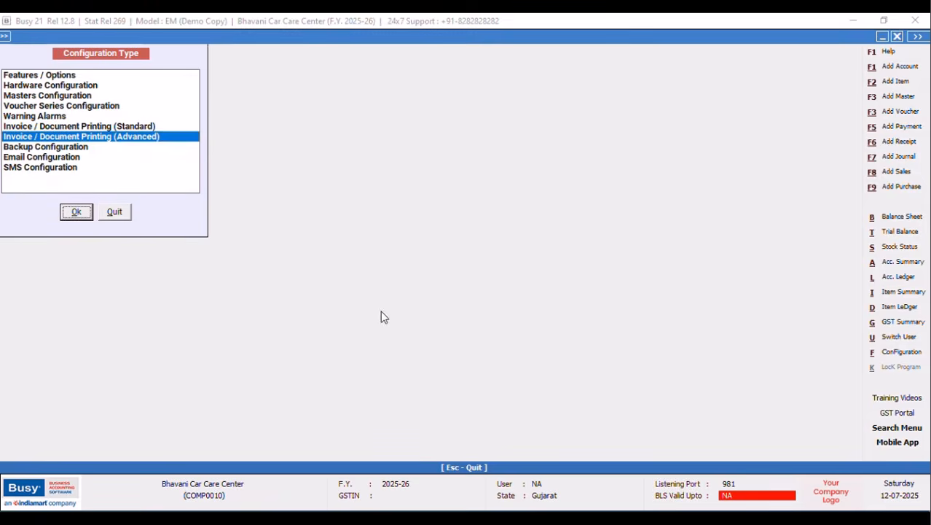
pyautogui.click(115, 212)
pyautogui.click(142, 159)
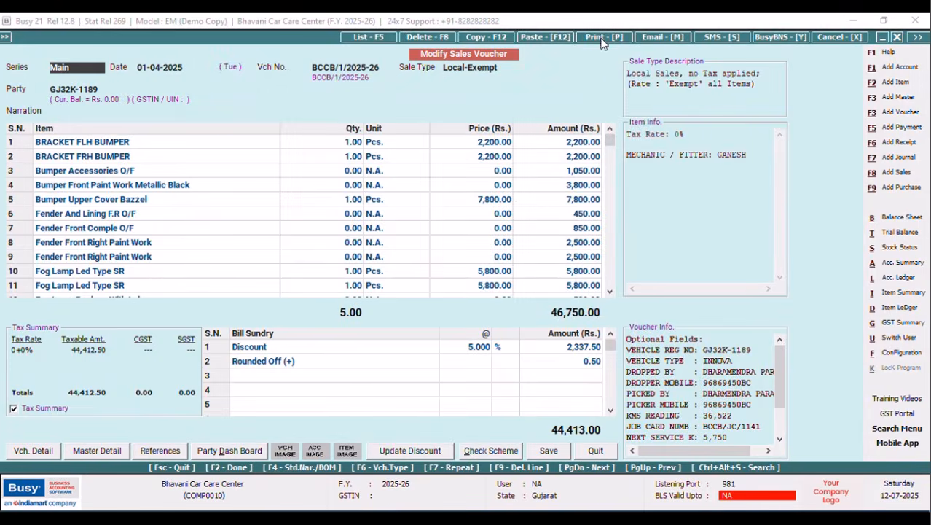
pyautogui.click(602, 38)
pyautogui.press('Escape')
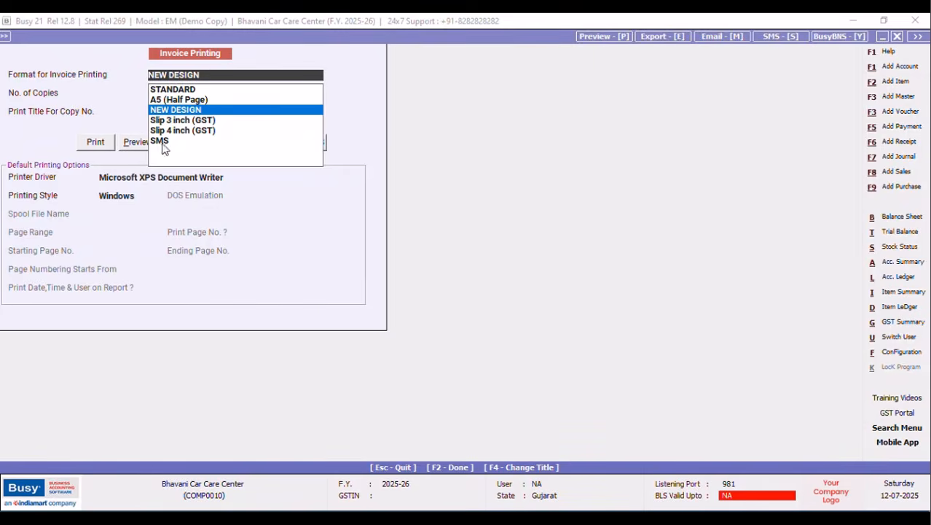
pyautogui.click(139, 142)
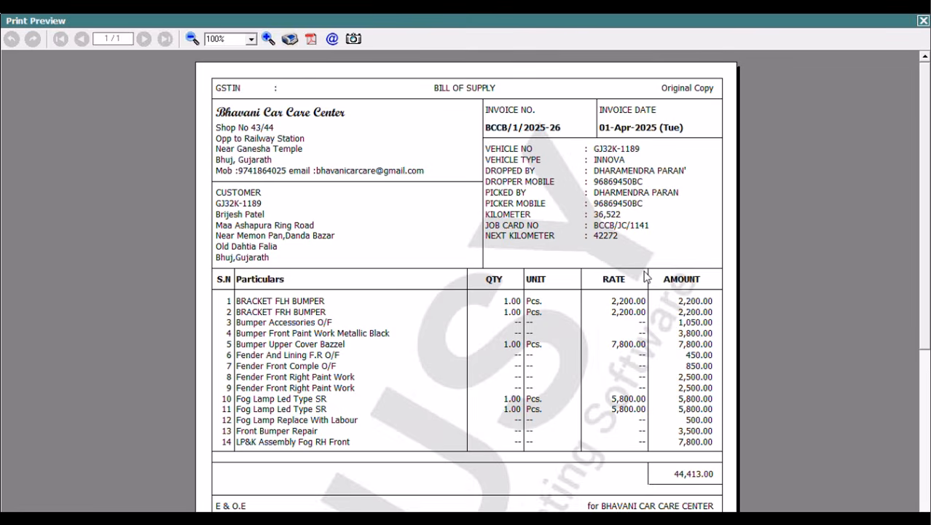
pyautogui.click(923, 20)
# Open the SQL Query Executor with Ctrl+Shift+F2.
pyautogui.click(898, 352)
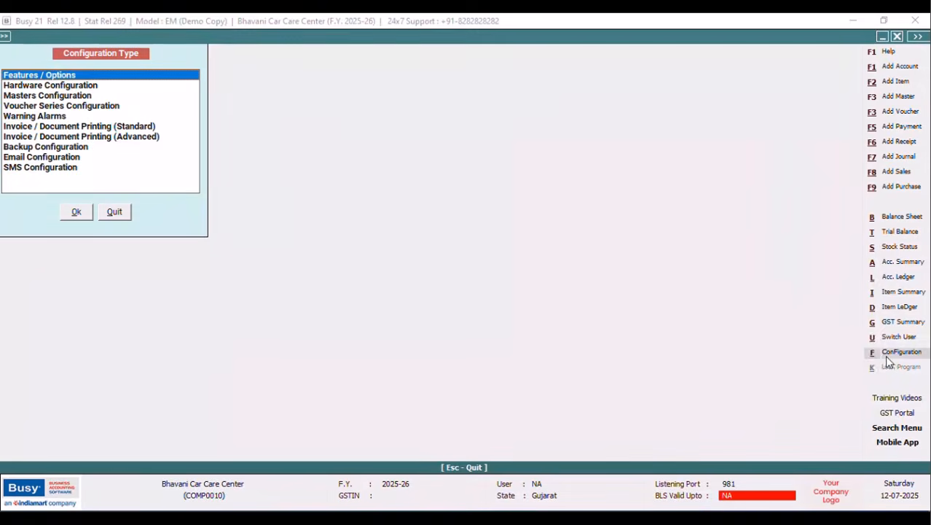
pyautogui.click(115, 211)
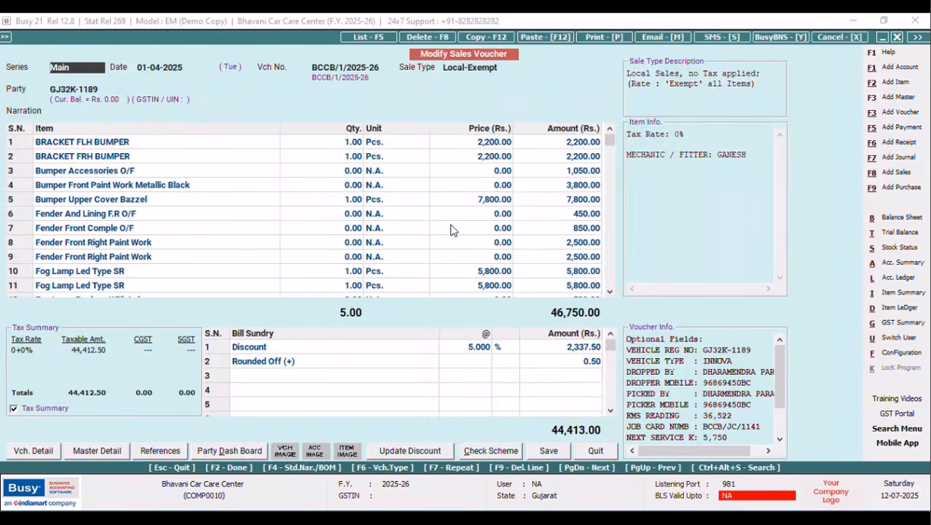
pyautogui.hotkey('ctrl', 'shift', 'F2')
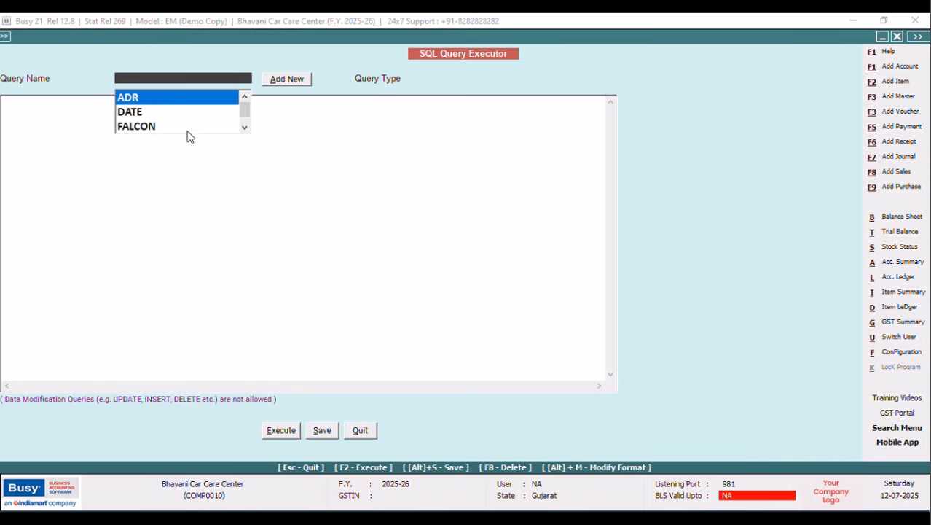
# Remove the STR( ) wrapper from the NEXT DATE query and save it.
pyautogui.click(245, 126)
pyautogui.click(171, 128)
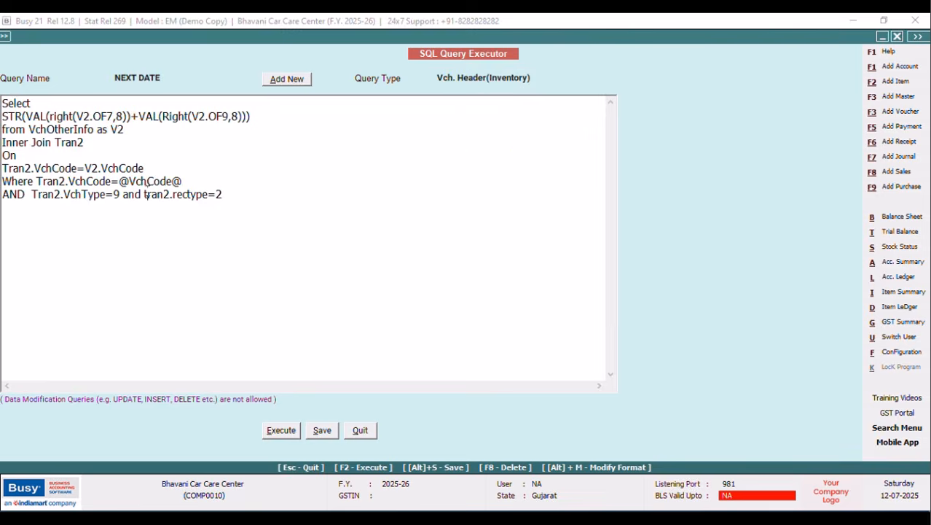
pyautogui.moveTo(27, 117); pyautogui.dragTo(3, 116)
pyautogui.press('Delete')
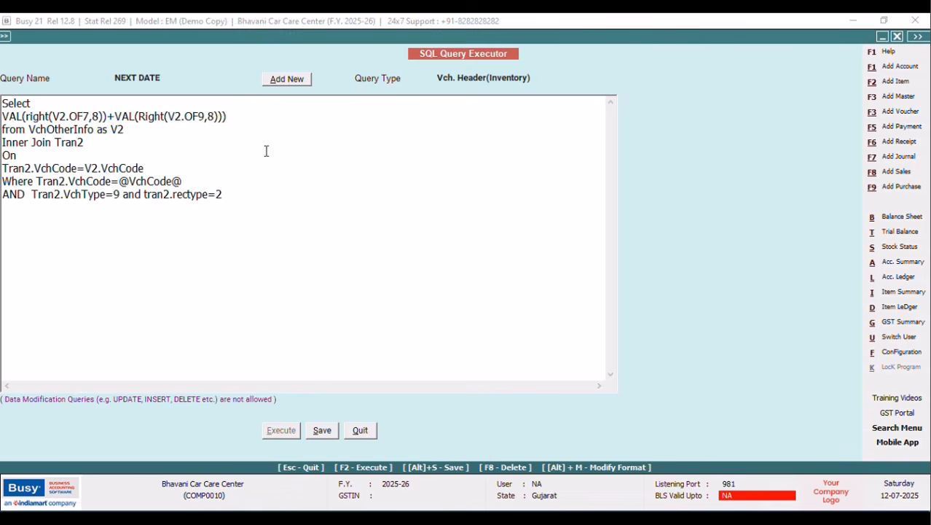
pyautogui.press('BackSpace')
pyautogui.click(322, 430)
pyautogui.click(547, 295)
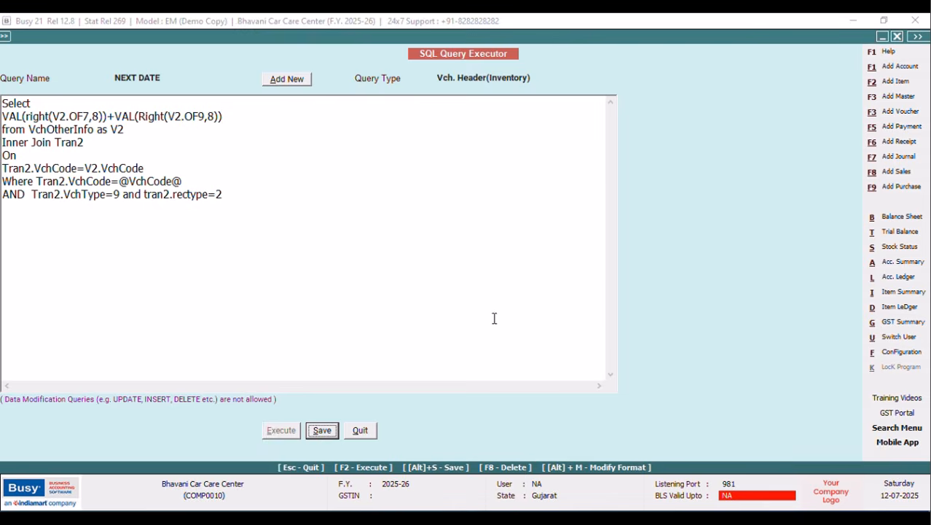
pyautogui.click(362, 436)
# Preview the sales invoice again, still showing NEXT KILOMETER 42272.
pyautogui.click(603, 40)
pyautogui.click(442, 275)
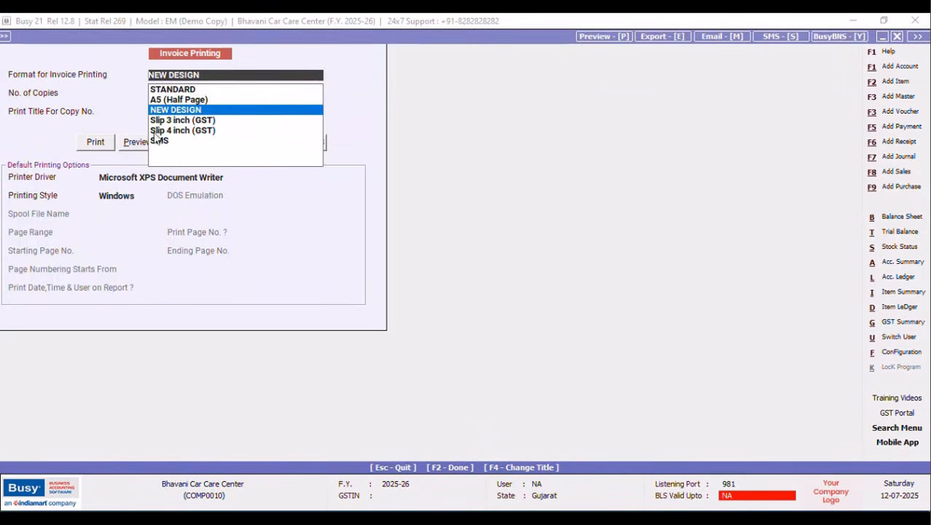
pyautogui.click(135, 143)
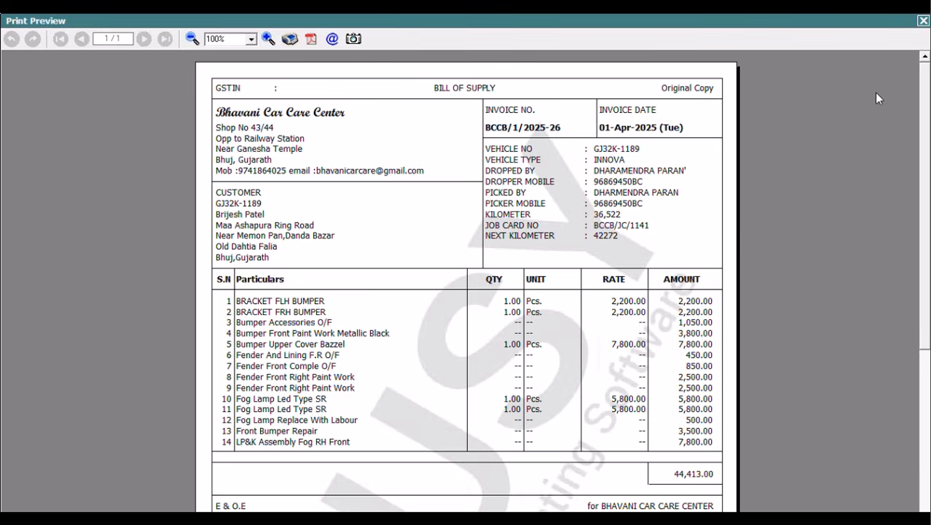
pyautogui.click(924, 24)
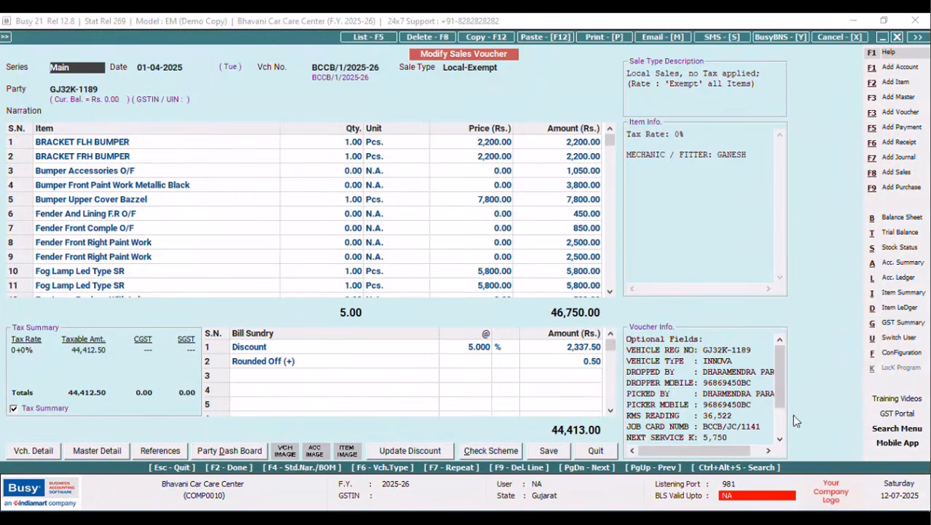
# Open the NEW DESIGN header layout in advanced invoice printing configuration and close it unchanged.
pyautogui.click(902, 352)
pyautogui.click(145, 137)
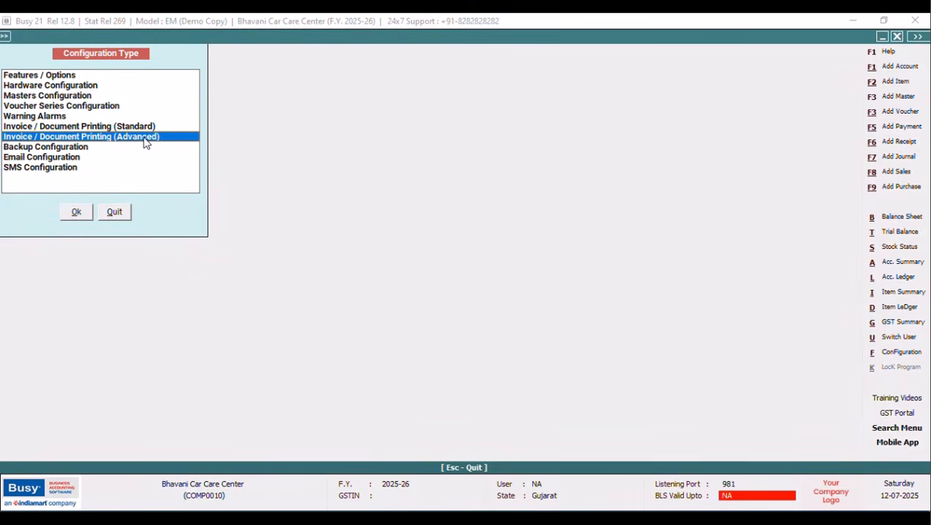
pyautogui.click(76, 212)
pyautogui.click(23, 95)
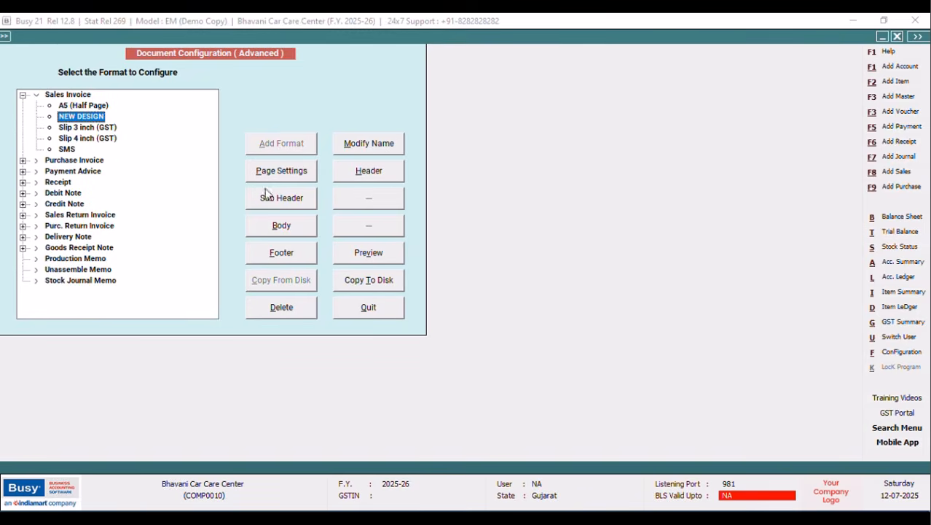
pyautogui.click(370, 172)
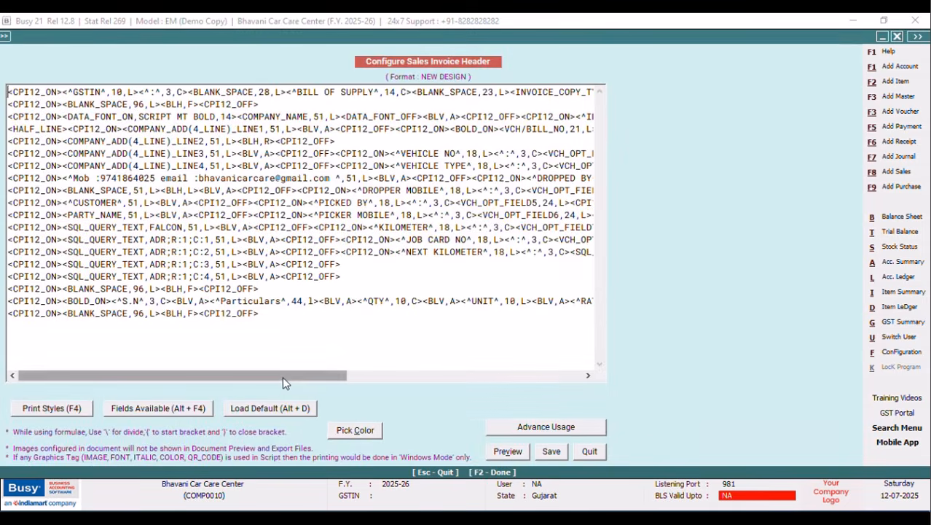
pyautogui.moveTo(283, 384); pyautogui.dragTo(345, 382)
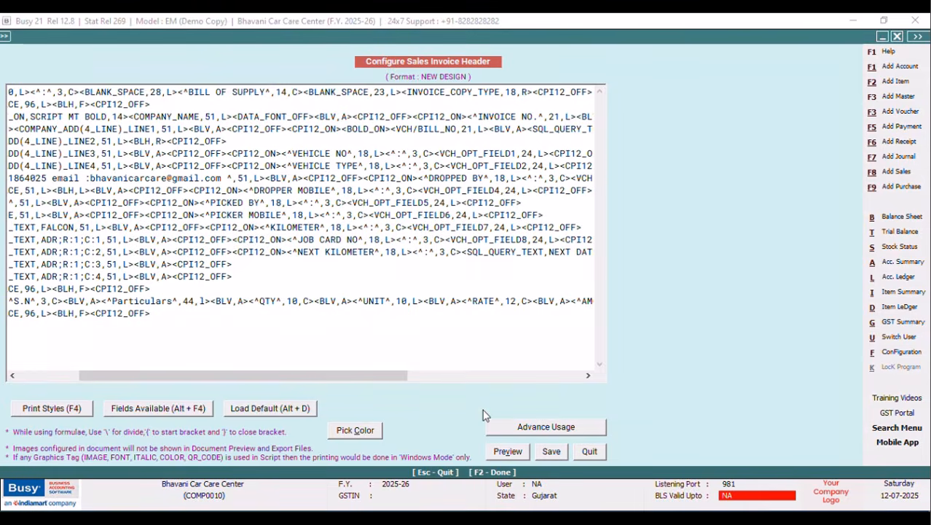
pyautogui.click(590, 452)
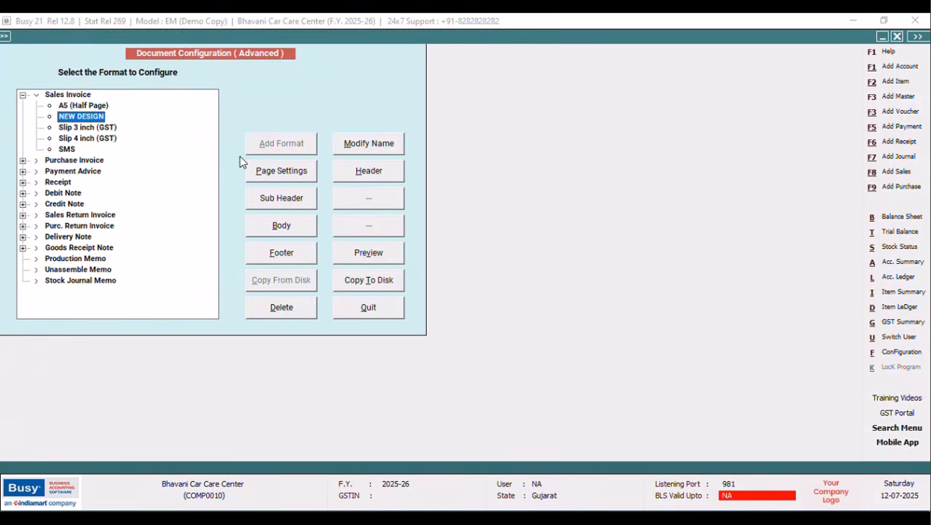
# Change the field to SQL_QUERY_NUM with format 24.2, save, and close the configuration.
pyautogui.click(374, 173)
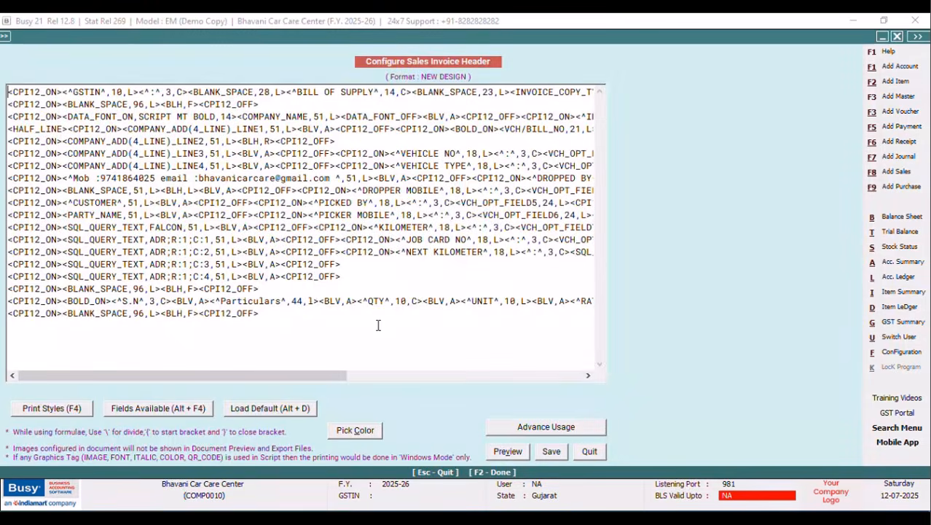
pyautogui.moveTo(326, 376); pyautogui.dragTo(465, 376)
pyautogui.click(408, 252)
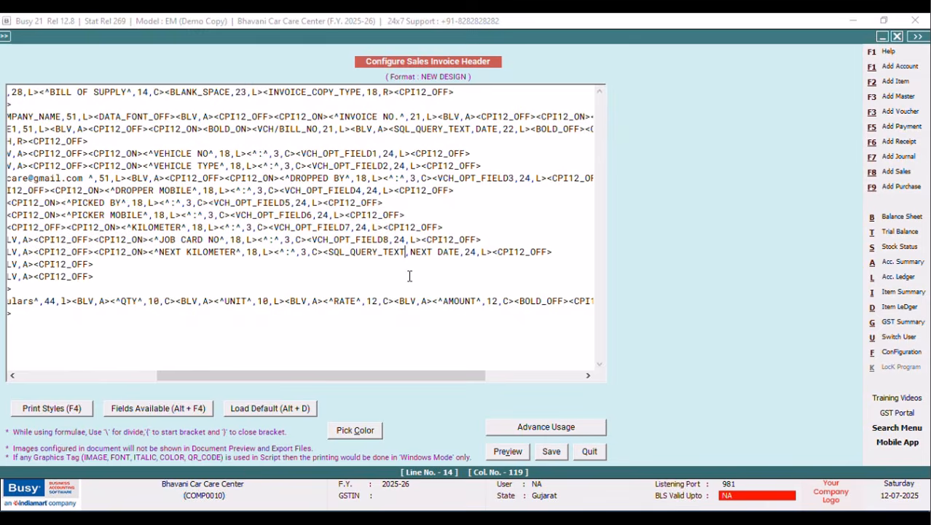
pyautogui.press('BackSpace')
pyautogui.press('BackSpace')
pyautogui.press('BackSpace')
pyautogui.press('BackSpace')
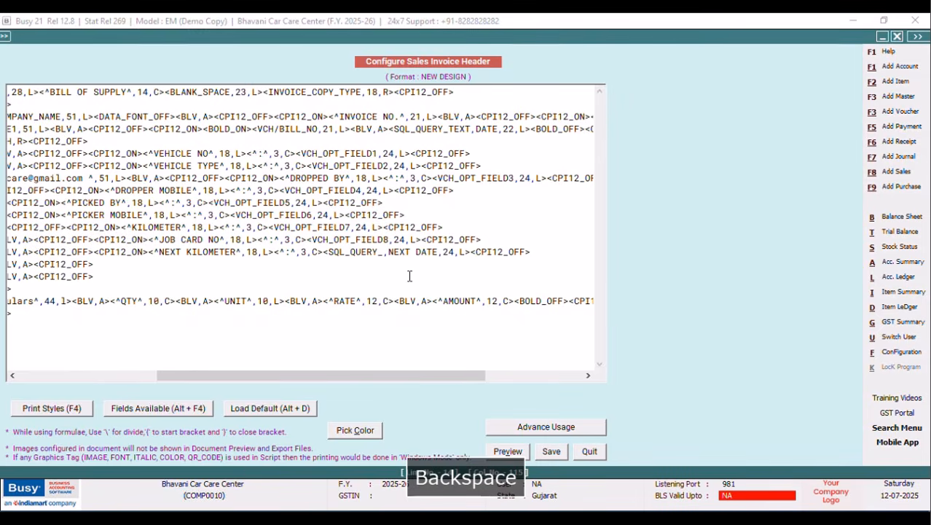
pyautogui.write('NUM')
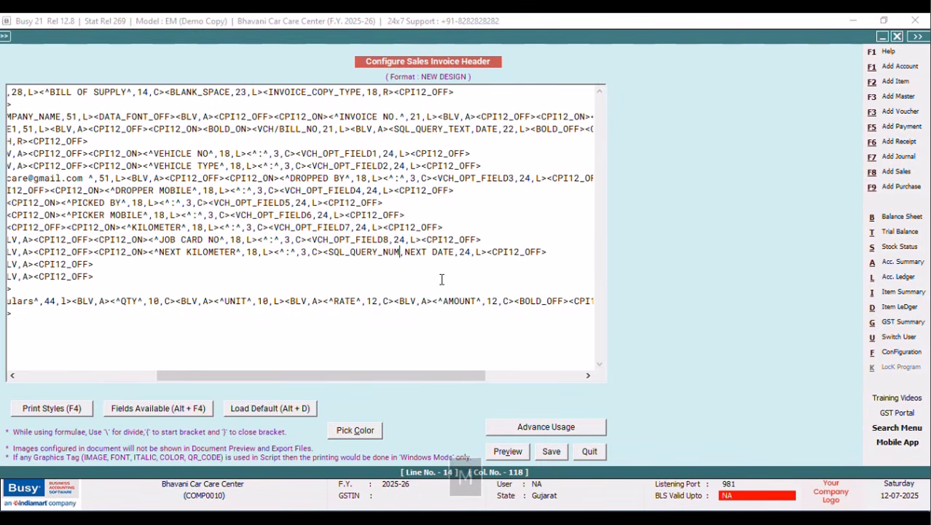
pyautogui.click(472, 251)
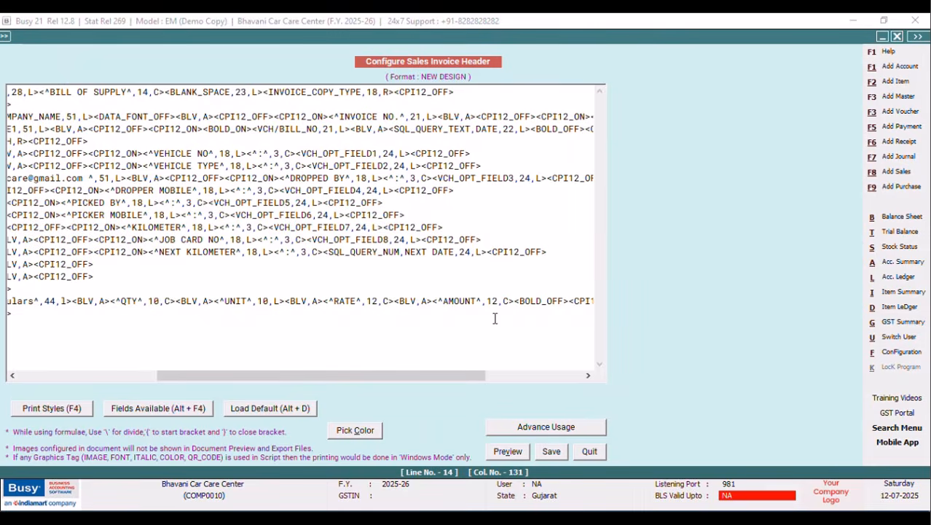
pyautogui.write('.2')
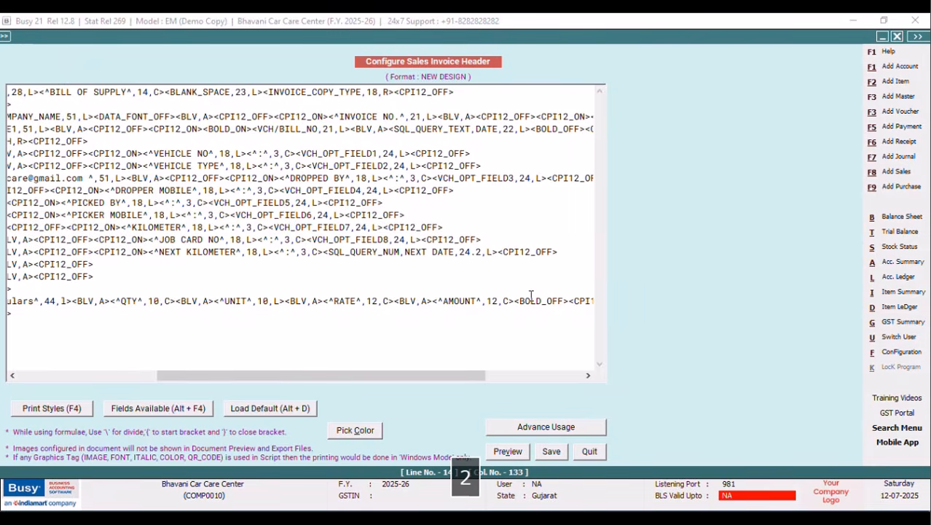
pyautogui.click(552, 452)
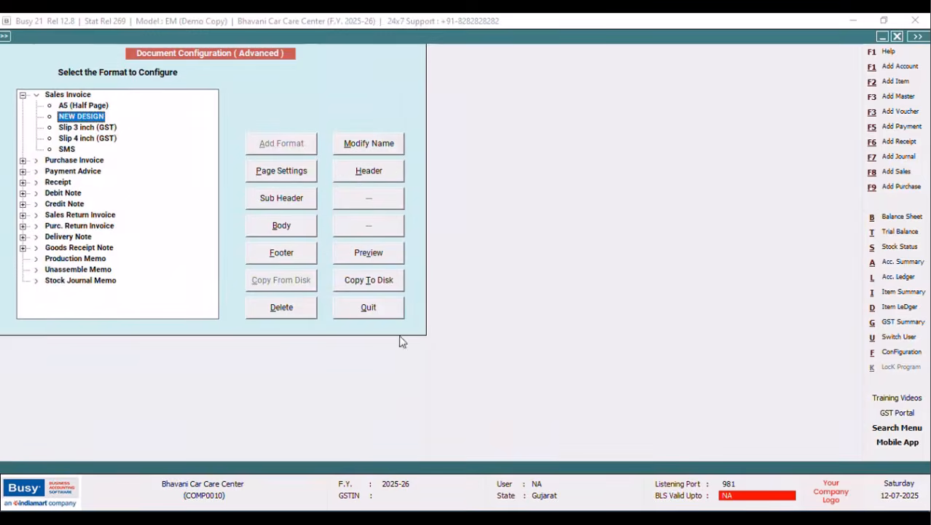
pyautogui.click(386, 312)
pyautogui.click(130, 211)
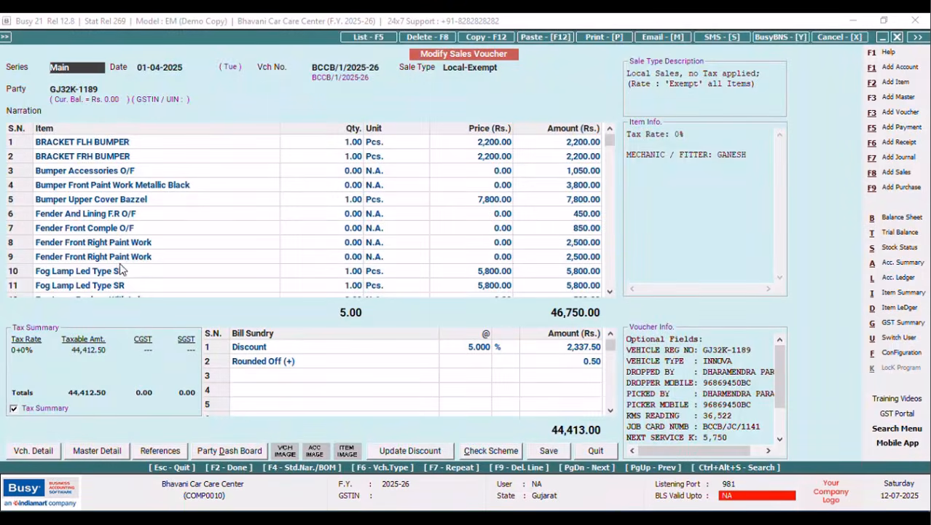
# Preview the current sales voucher as a sales invoice, then close the preview.
pyautogui.click(606, 37)
pyautogui.press('Escape')
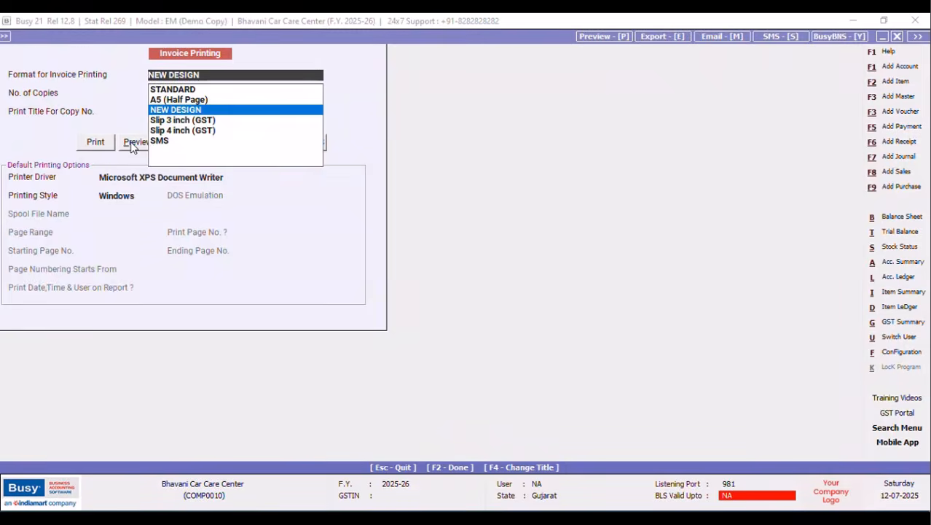
pyautogui.click(131, 144)
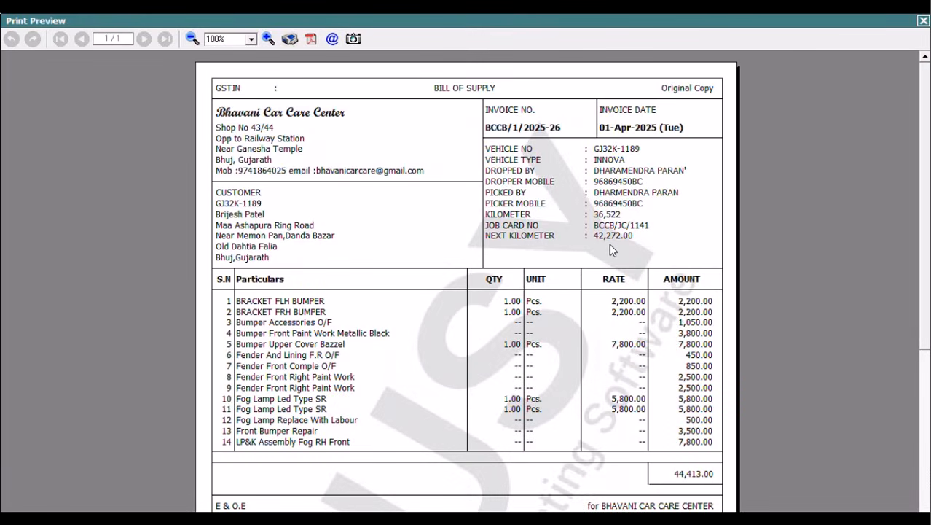
pyautogui.click(924, 23)
# Change the NEXT KILOMETER width in the NEW DESIGN Sales Invoice header from 24.2 to 24 and save.
pyautogui.click(903, 353)
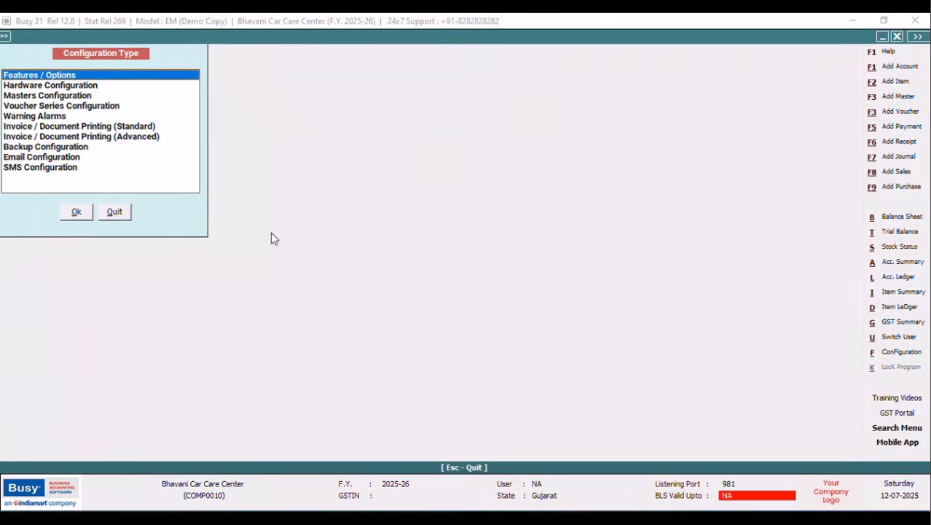
pyautogui.click(137, 139)
pyautogui.click(76, 211)
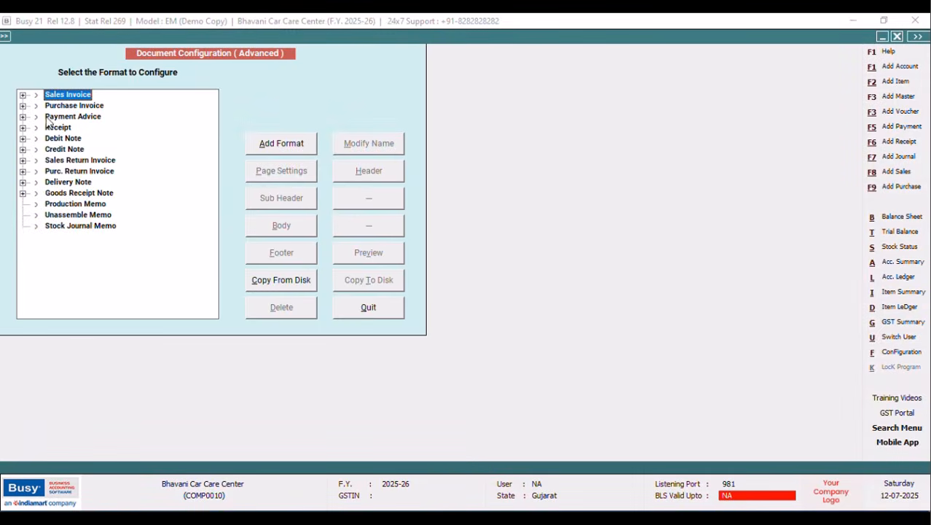
pyautogui.click(23, 95)
pyautogui.click(81, 116)
pyautogui.click(368, 170)
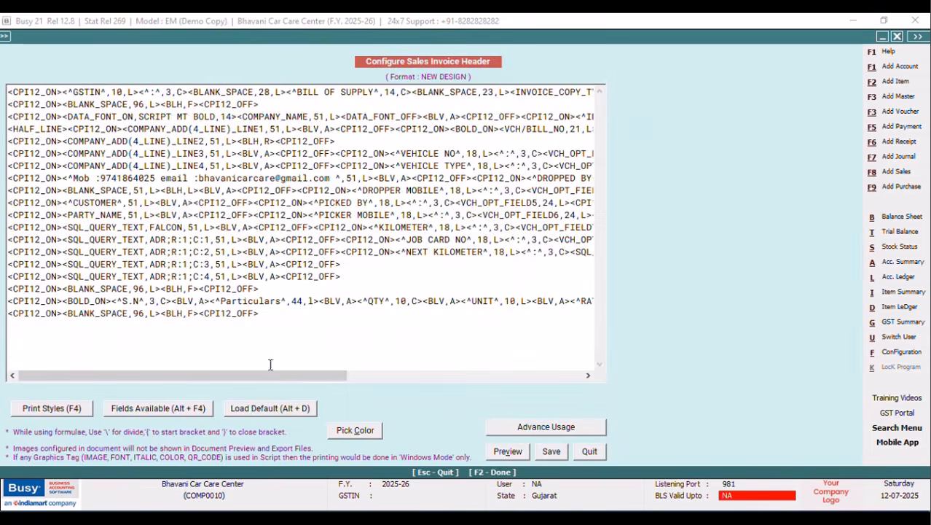
pyautogui.moveTo(273, 376); pyautogui.dragTo(541, 377)
pyautogui.click(310, 252)
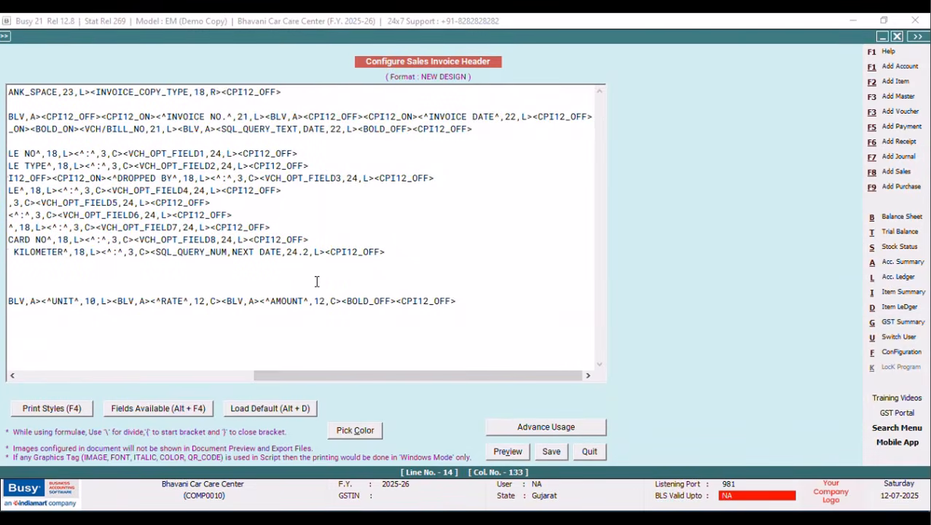
pyautogui.press('BackSpace')
pyautogui.press('BackSpace')
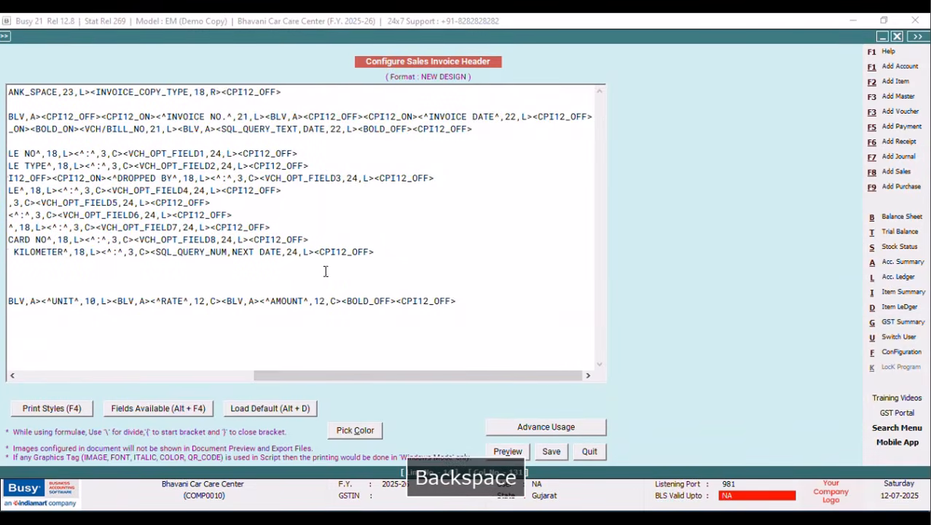
pyautogui.click(552, 451)
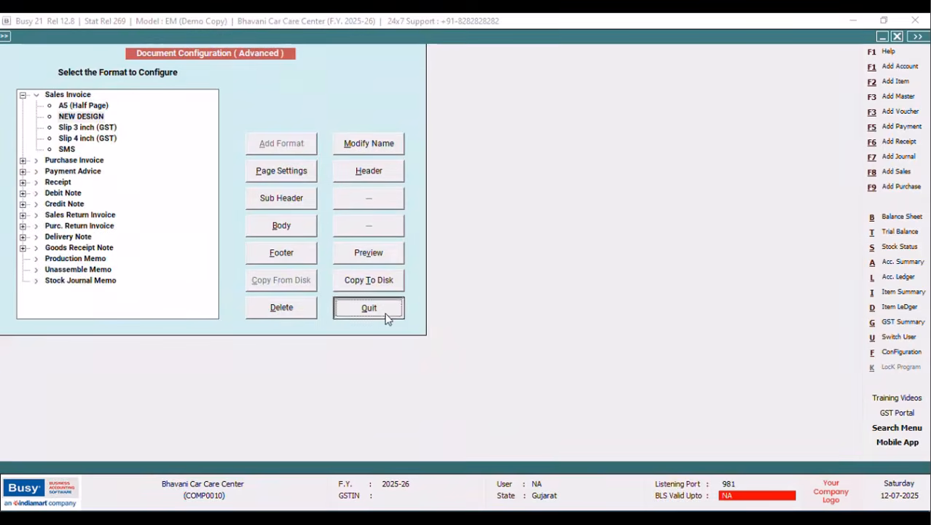
pyautogui.click(368, 306)
pyautogui.click(123, 213)
# Preview the voucher again as a NEW DESIGN sales invoice, then close the preview.
pyautogui.click(593, 38)
pyautogui.click(440, 277)
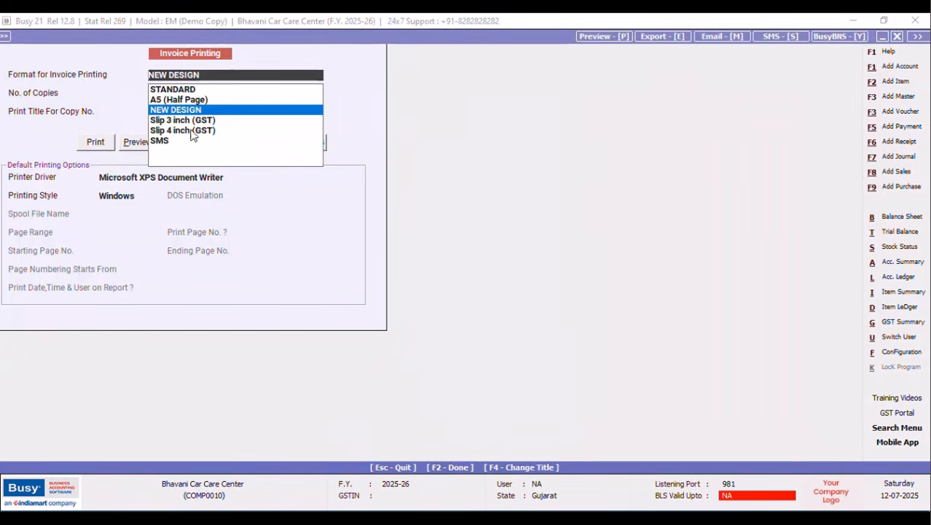
pyautogui.click(139, 144)
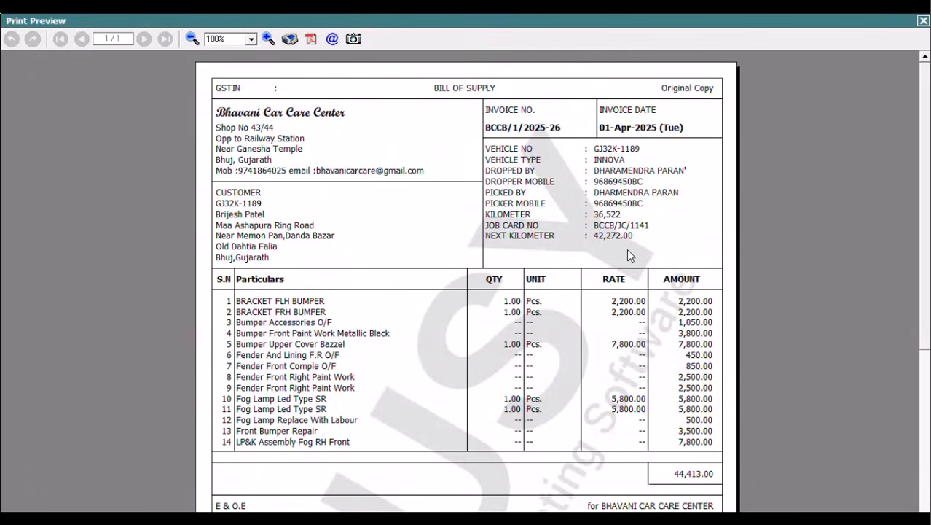
pyautogui.click(923, 21)
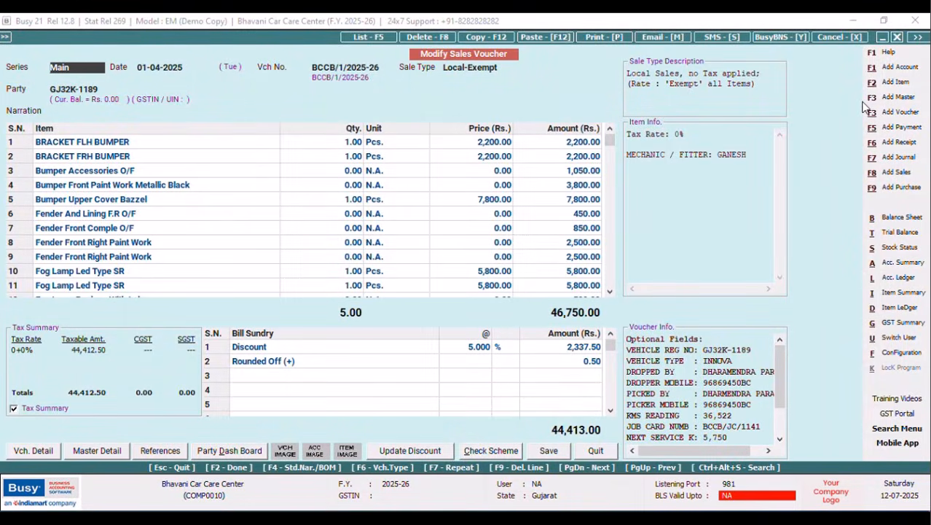
# Wrap the saved NEXT DATE SQL query's calculation in STG() and save it.
pyautogui.hotkey('ctrl', 'shift', 'F2')
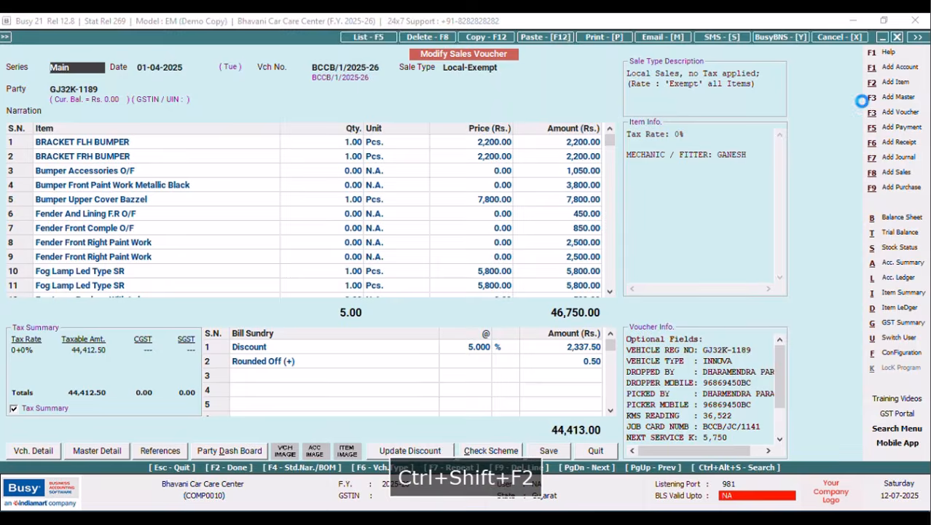
pyautogui.click(245, 128)
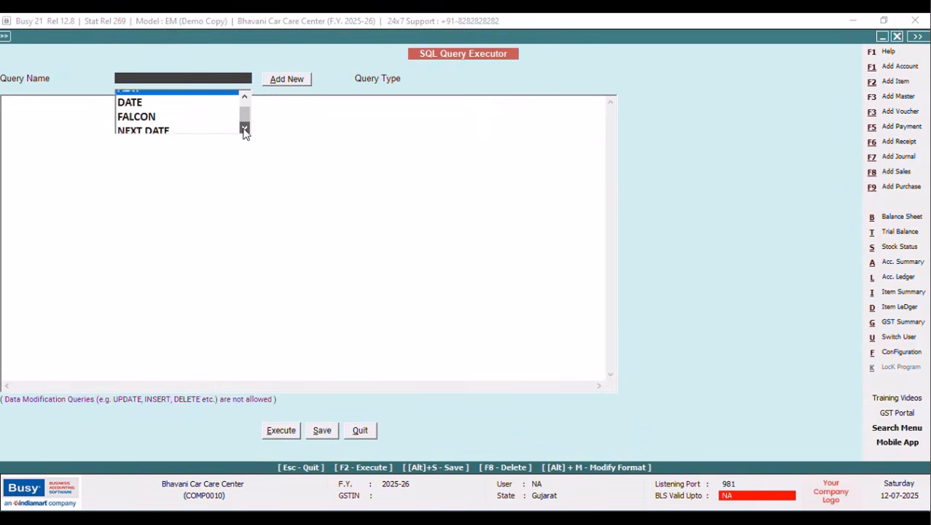
pyautogui.click(153, 126)
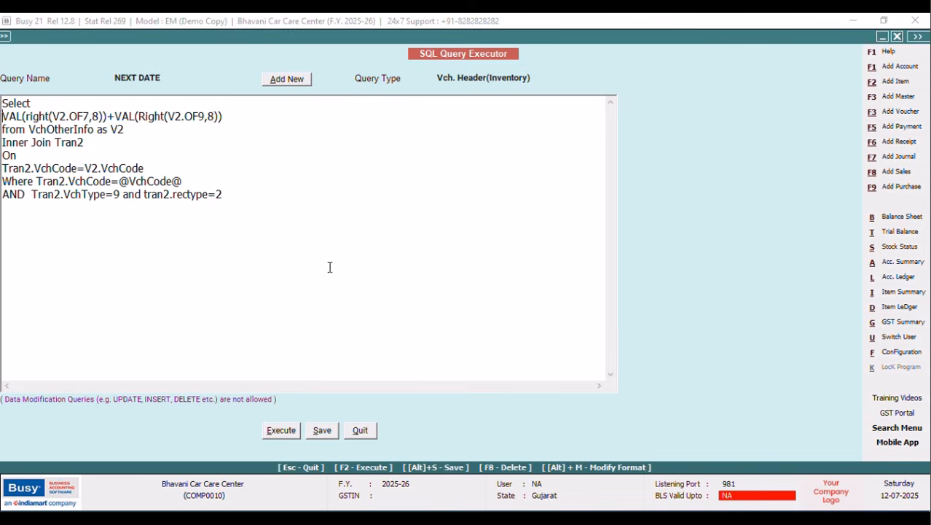
pyautogui.write('STG')
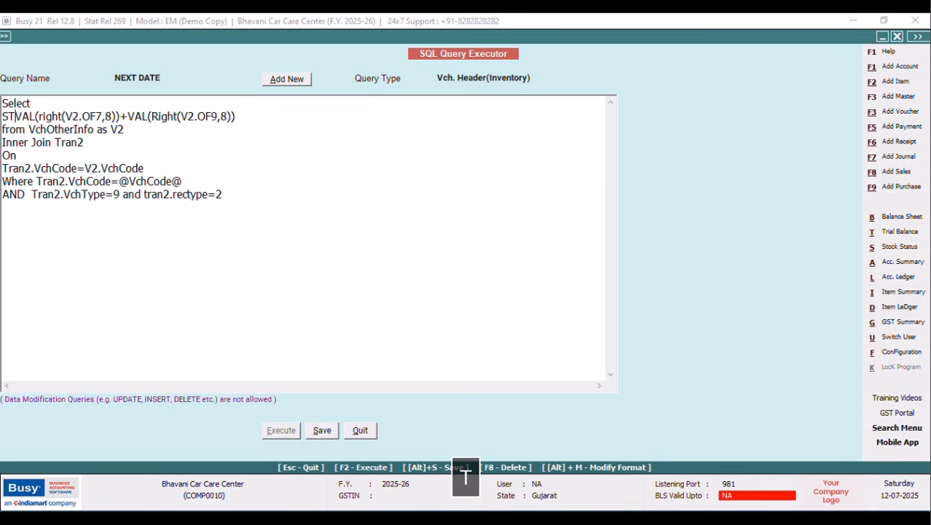
pyautogui.write('(')
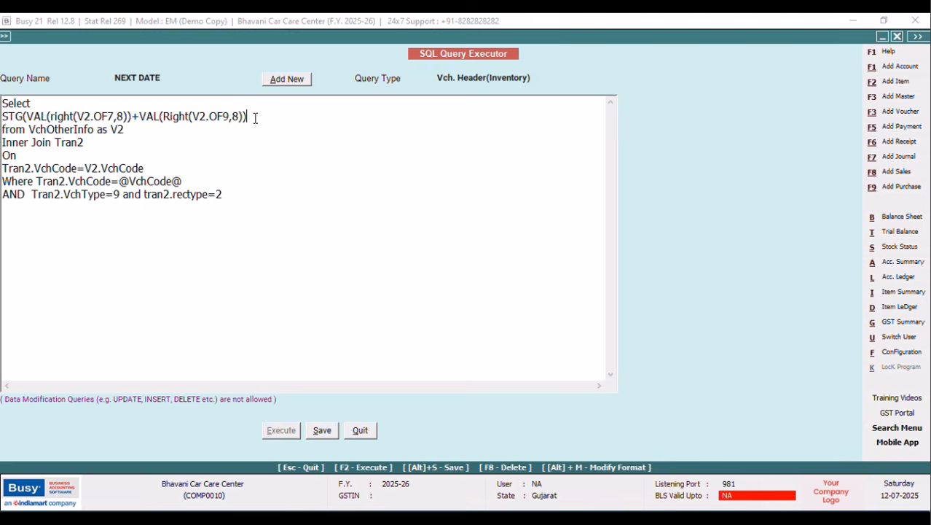
pyautogui.write(')')
pyautogui.click(315, 432)
pyautogui.click(544, 294)
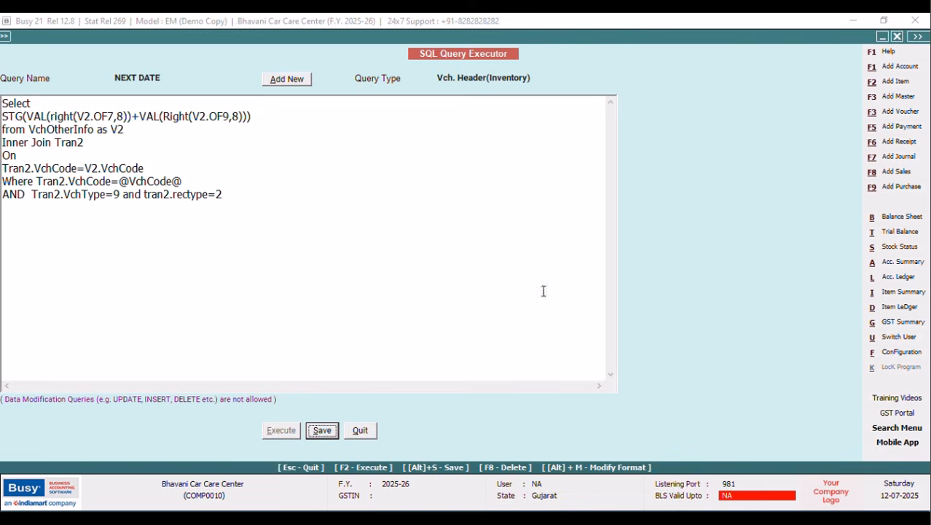
pyautogui.click(360, 430)
# Preview the sales invoice, where NEXT KILOMETER now prints as ERROR.
pyautogui.click(603, 43)
pyautogui.click(415, 273)
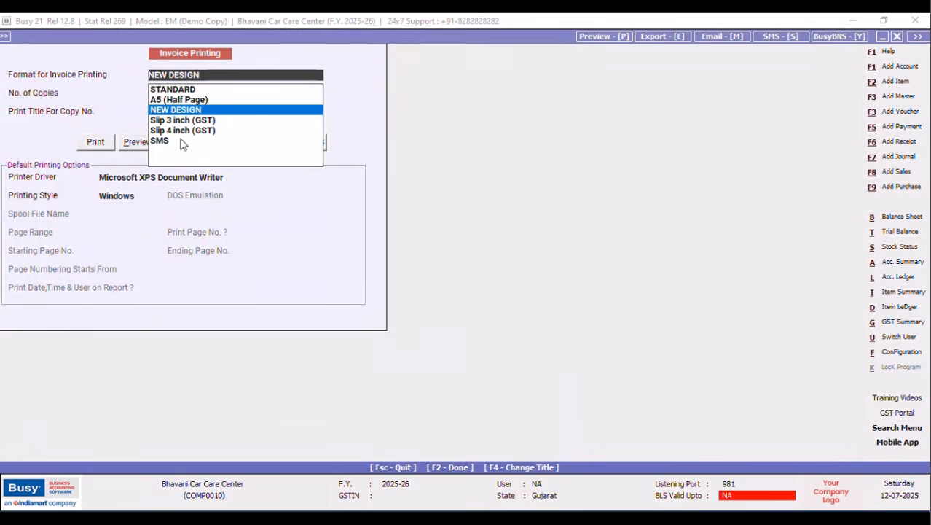
pyautogui.click(131, 142)
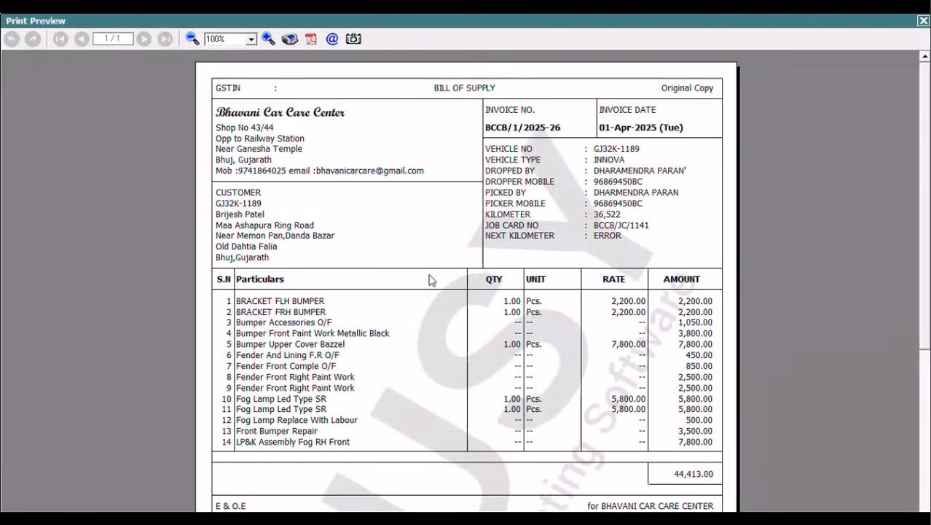
pyautogui.click(923, 21)
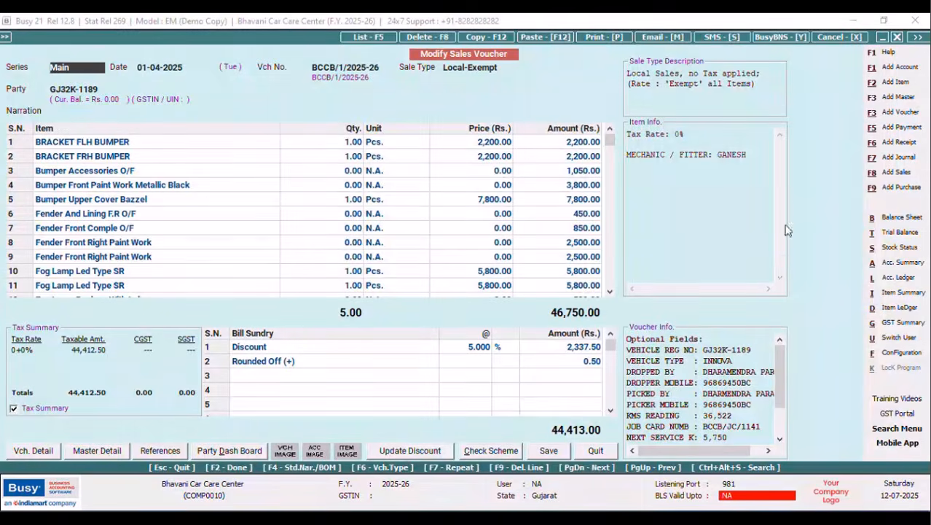
# Open the NEW DESIGN Sales Invoice header in the advanced invoice printing configuration.
pyautogui.click(896, 354)
pyautogui.click(137, 137)
pyautogui.click(75, 209)
pyautogui.click(24, 95)
pyautogui.click(81, 116)
pyautogui.click(368, 170)
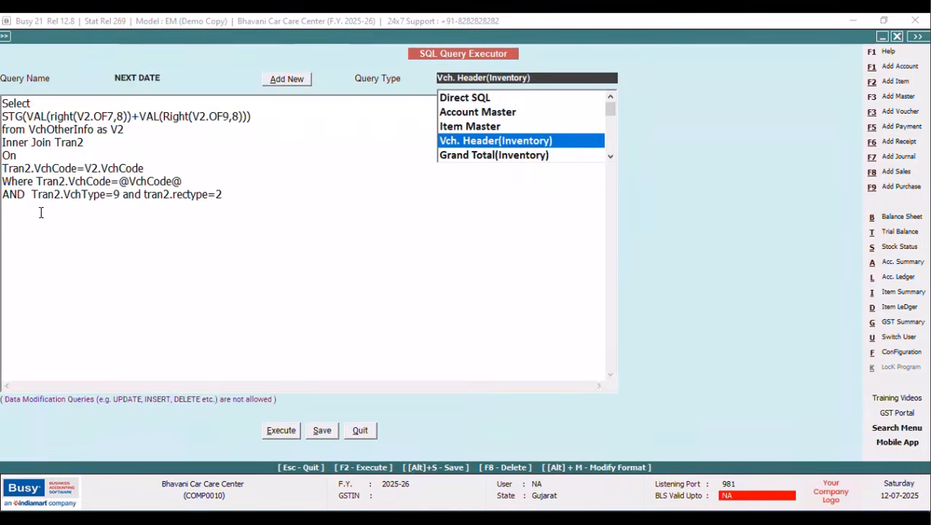
# Remove STG( and the extra closing bracket from the NEXT DATE query and save it.
pyautogui.click(27, 117)
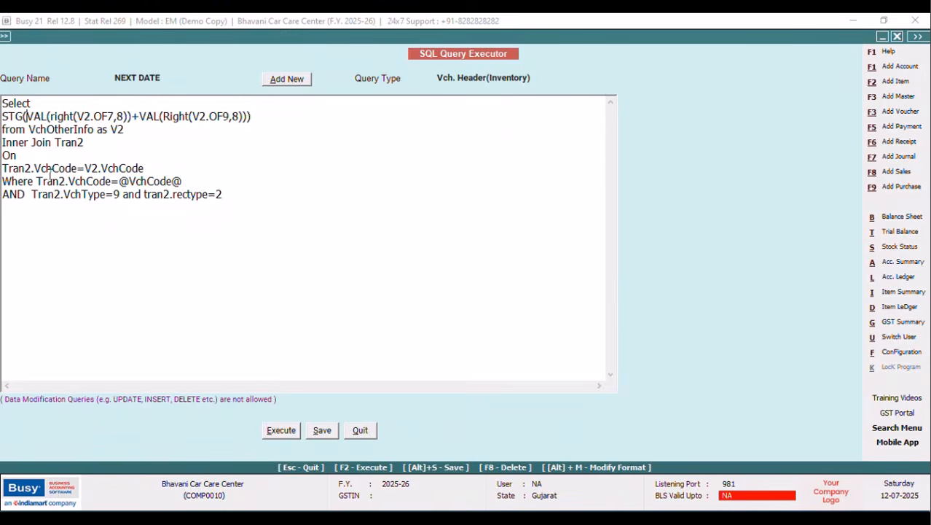
pyautogui.press('BackSpace')
pyautogui.press('BackSpace')
pyautogui.press('BackSpace')
pyautogui.press('BackSpace')
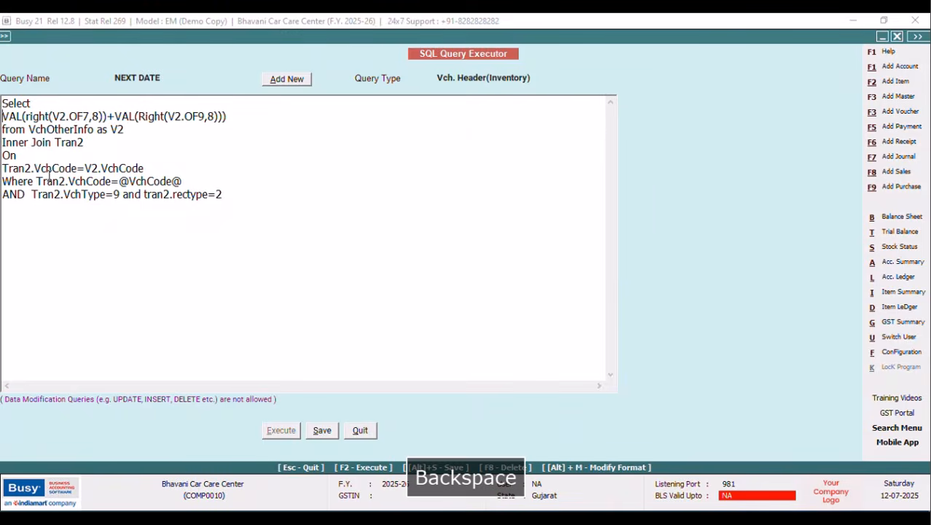
pyautogui.click(234, 117)
pyautogui.press('BackSpace')
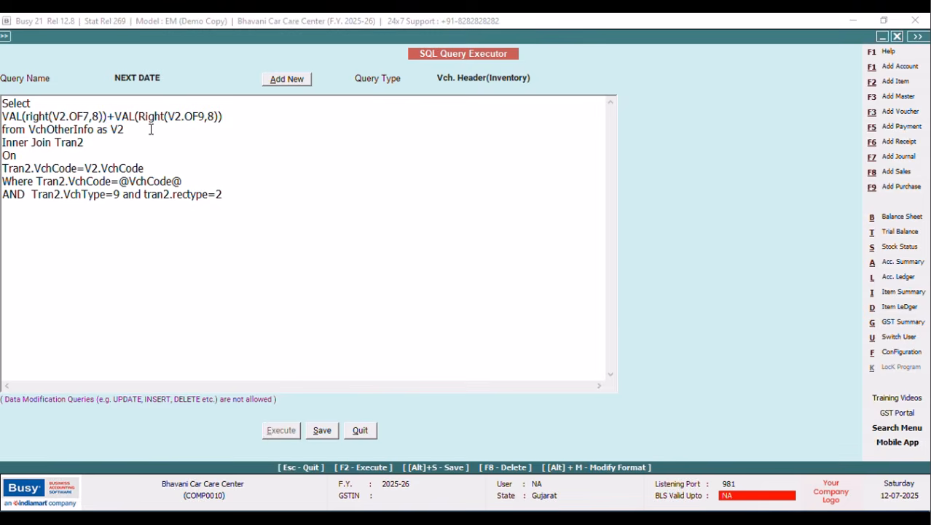
pyautogui.click(322, 430)
pyautogui.click(543, 304)
# Preview the voucher as a NEW DESIGN sales invoice showing NEXT KILOMETER 42272, then close it.
pyautogui.click(361, 428)
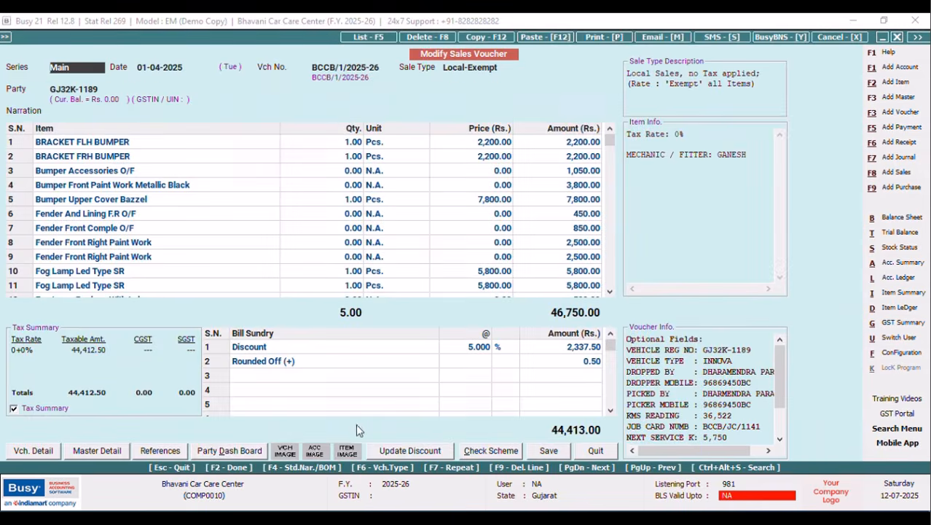
pyautogui.click(612, 38)
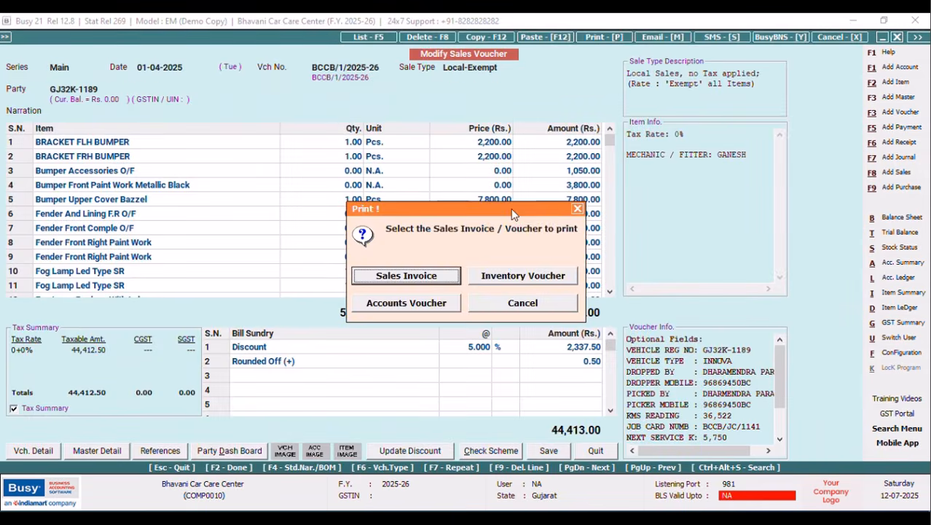
pyautogui.click(429, 279)
pyautogui.press('Return')
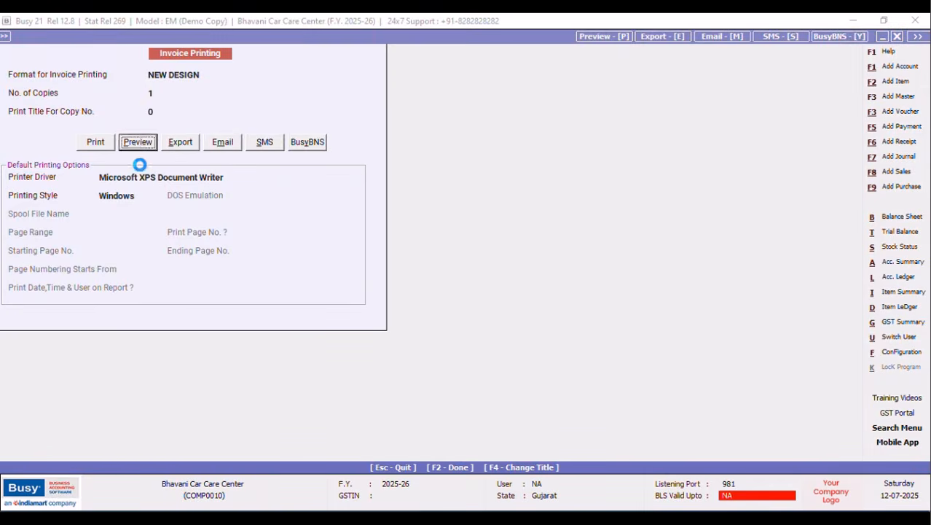
pyautogui.click(137, 144)
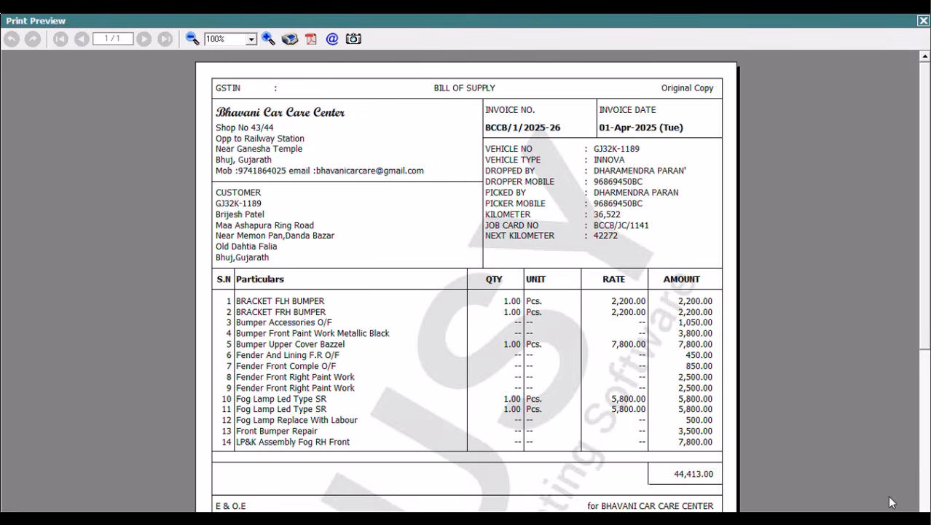
pyautogui.press('Escape')
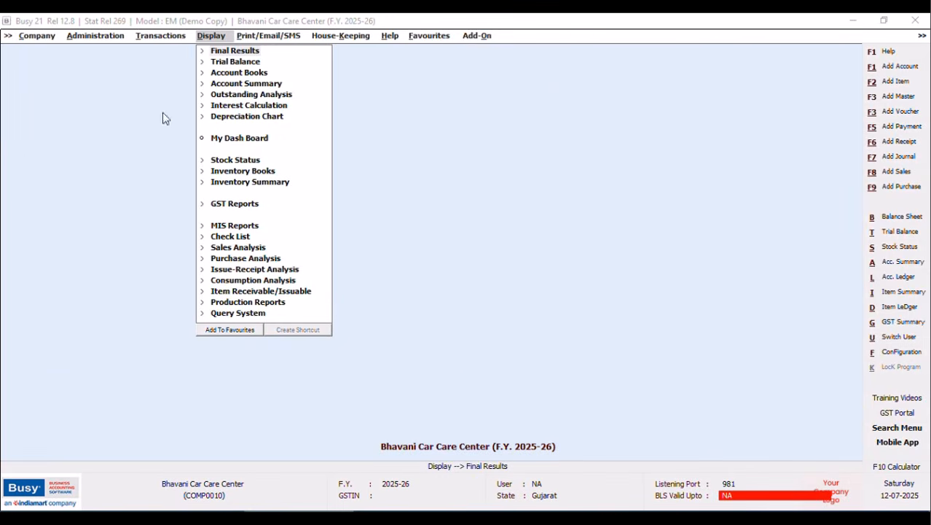
# Start a new sales voucher, briefly checking the list of existing sales vouchers.
pyautogui.click(146, 42)
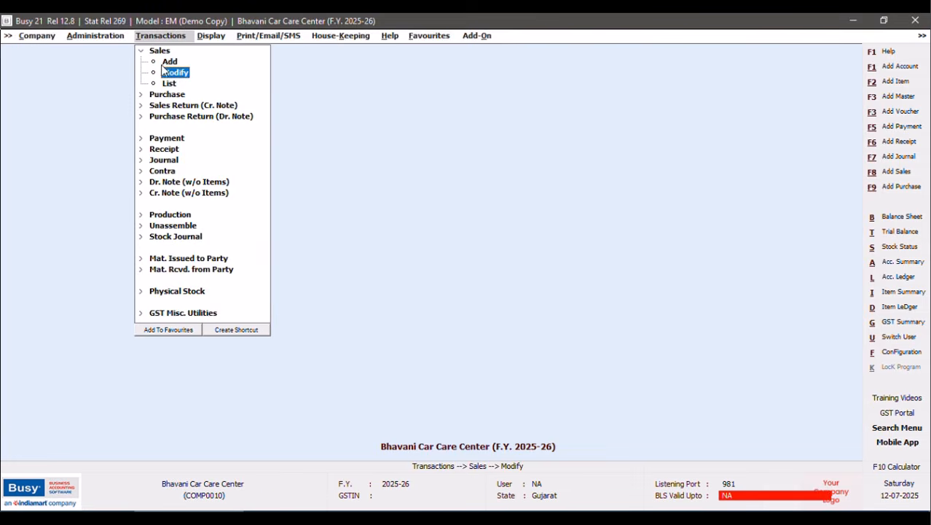
pyautogui.click(168, 64)
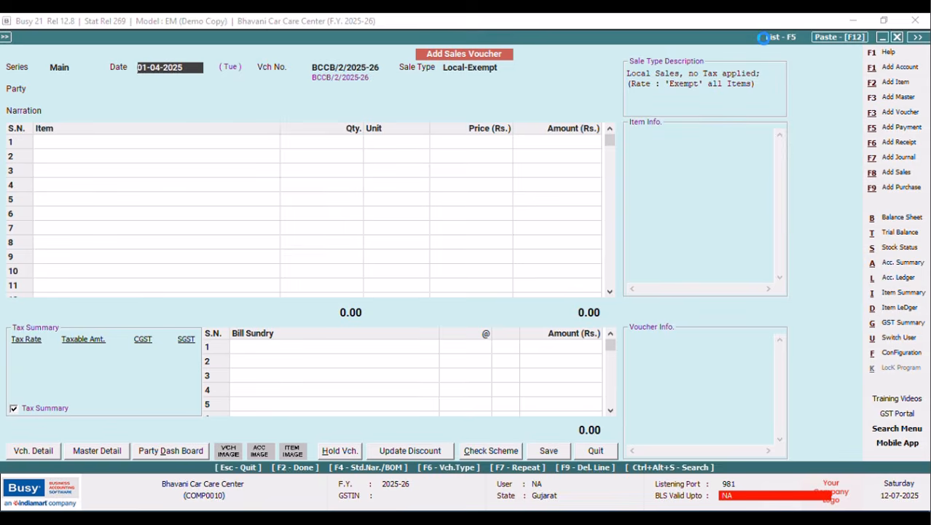
pyautogui.press('F5')
pyautogui.click(134, 247)
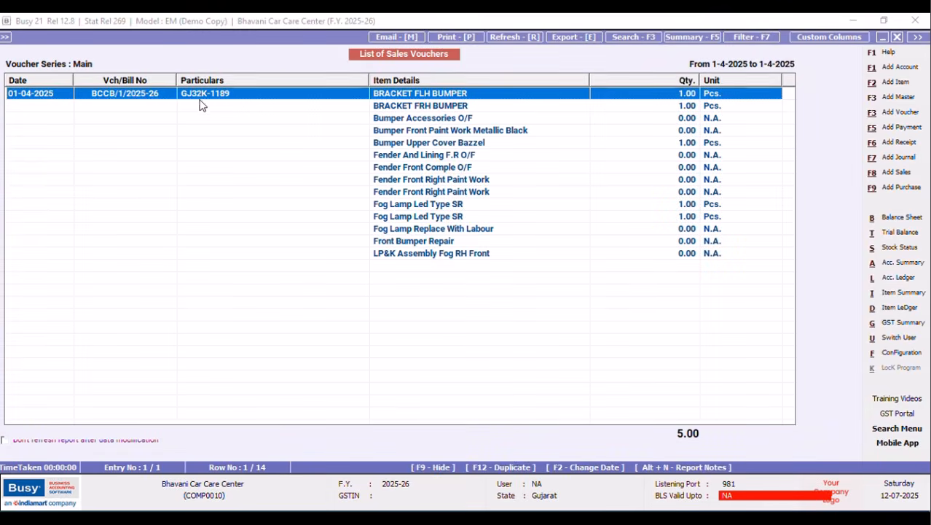
pyautogui.click(896, 37)
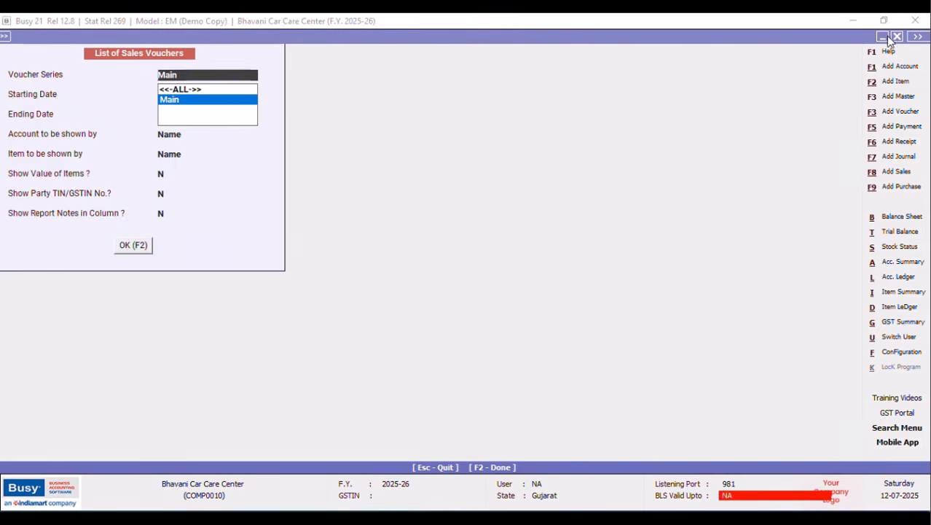
pyautogui.click(898, 37)
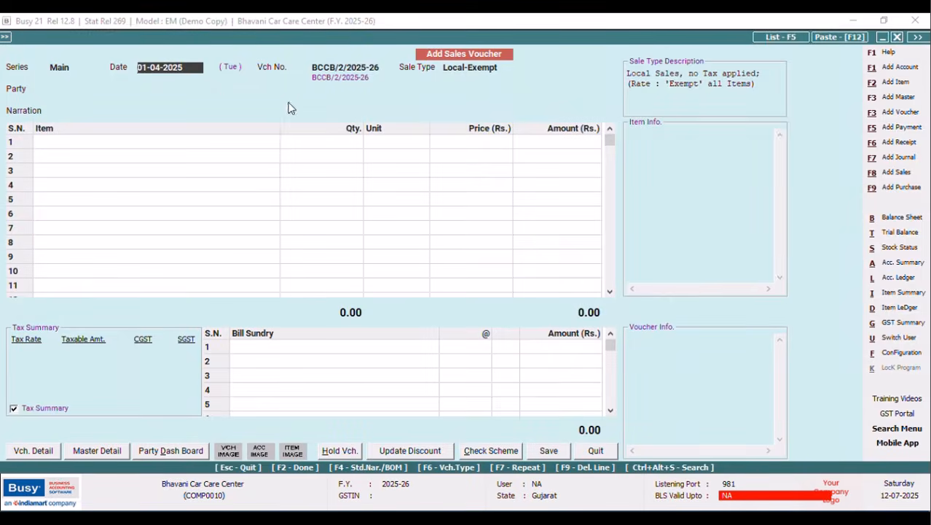
# Keep date 01-04-2025 and Local-Exempt, pick the vehicle party account, and reach the optional fields.
pyautogui.press('Return')
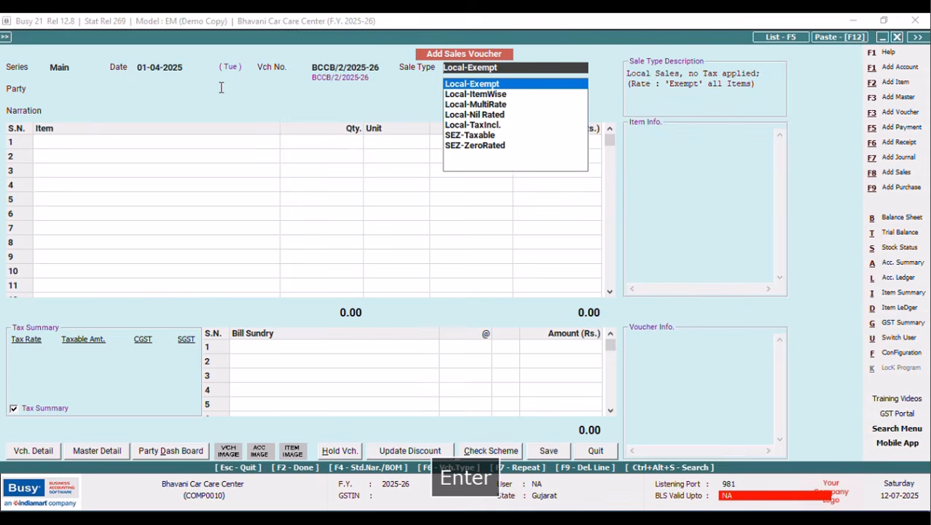
pyautogui.press('Tab')
pyautogui.press('Return')
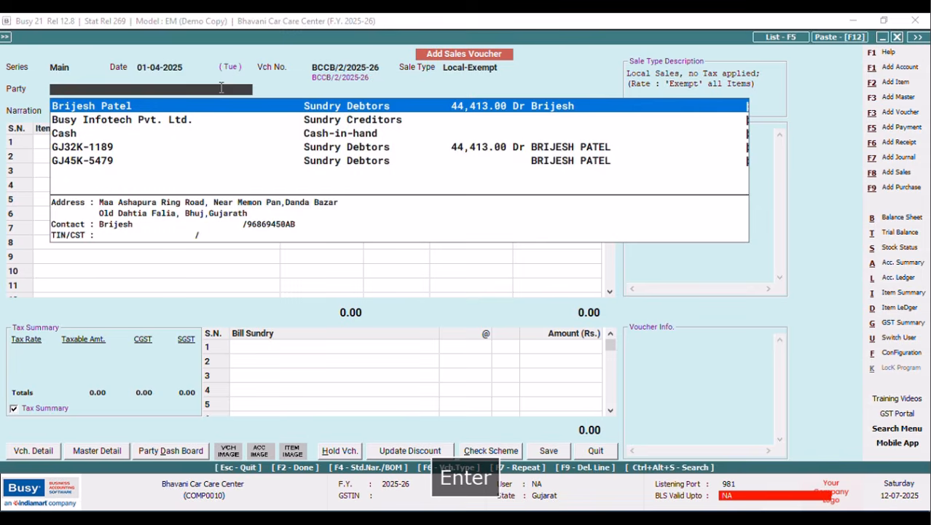
pyautogui.press('Down')
pyautogui.press('Down')
pyautogui.press('Down')
pyautogui.press('Down')
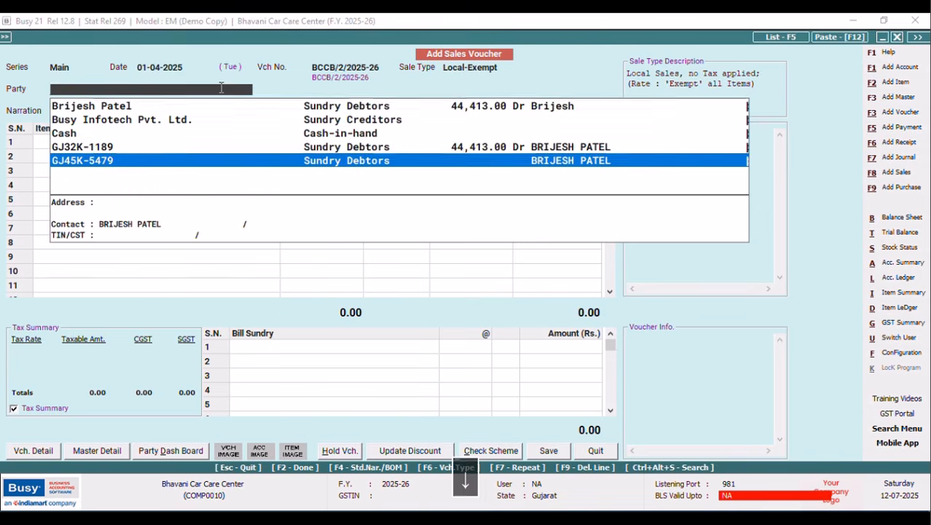
pyautogui.press('Tab')
pyautogui.press('Return')
pyautogui.press('Tab')
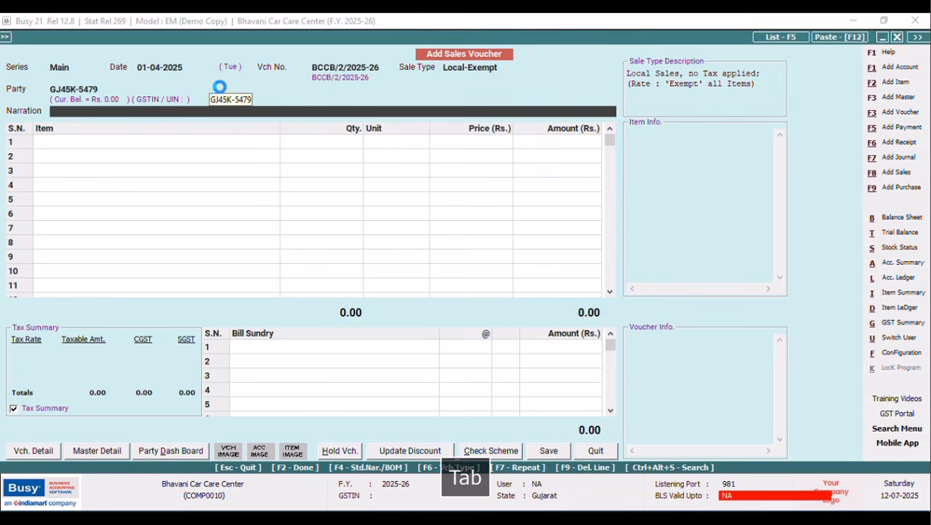
pyautogui.press('Return')
# Enter the vehicle registration number in capitals and SWIFT as the vehicle type.
pyautogui.press('capslock')
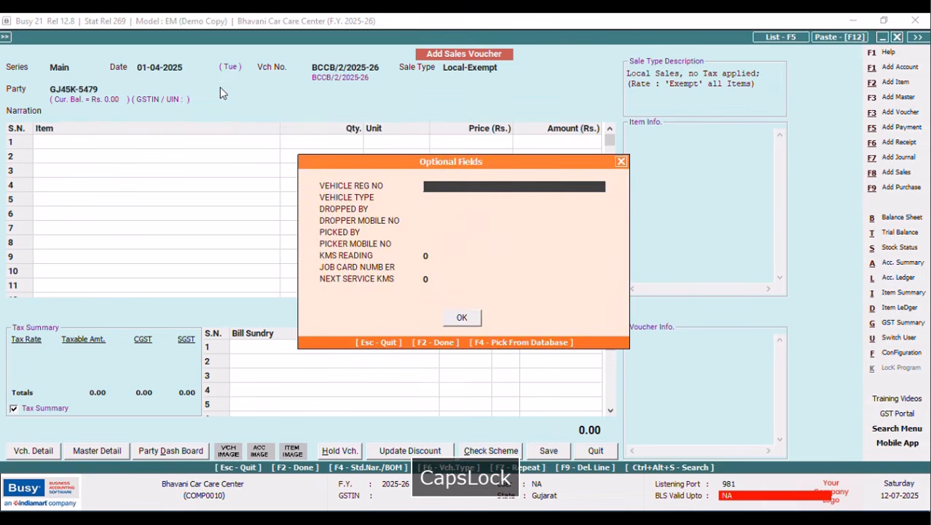
pyautogui.write('gj')
pyautogui.press('BackSpace')
pyautogui.press('BackSpace')
pyautogui.press('capslock')
pyautogui.write('GJK')
pyautogui.press('BackSpace')
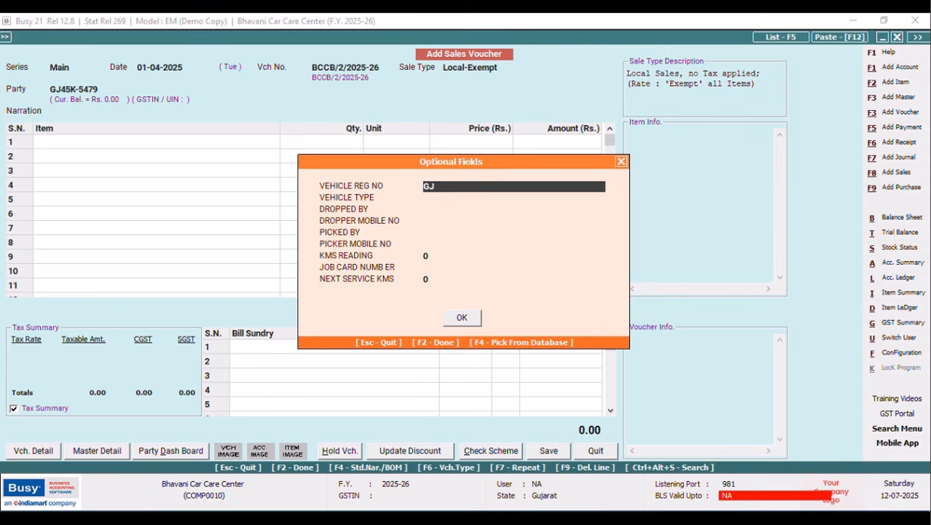
pyautogui.write('4')
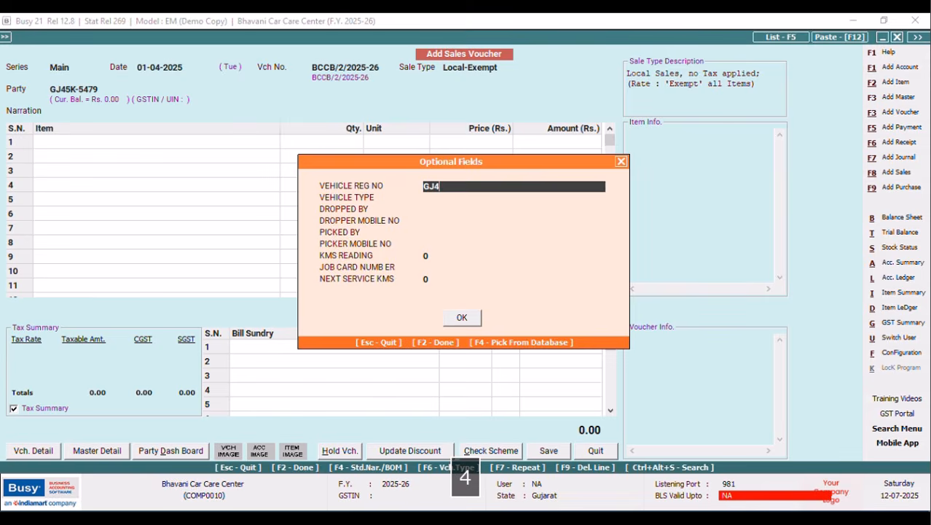
pyautogui.write('5K-')
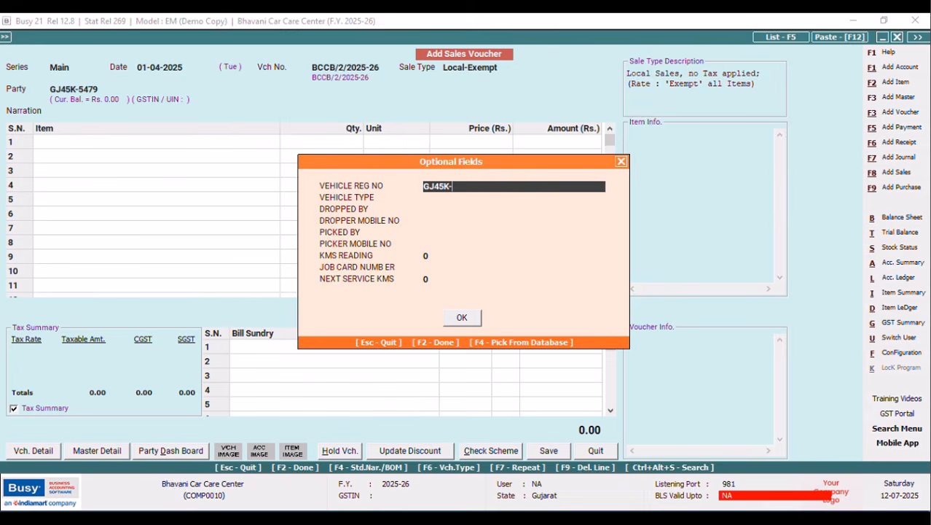
pyautogui.write('5479')
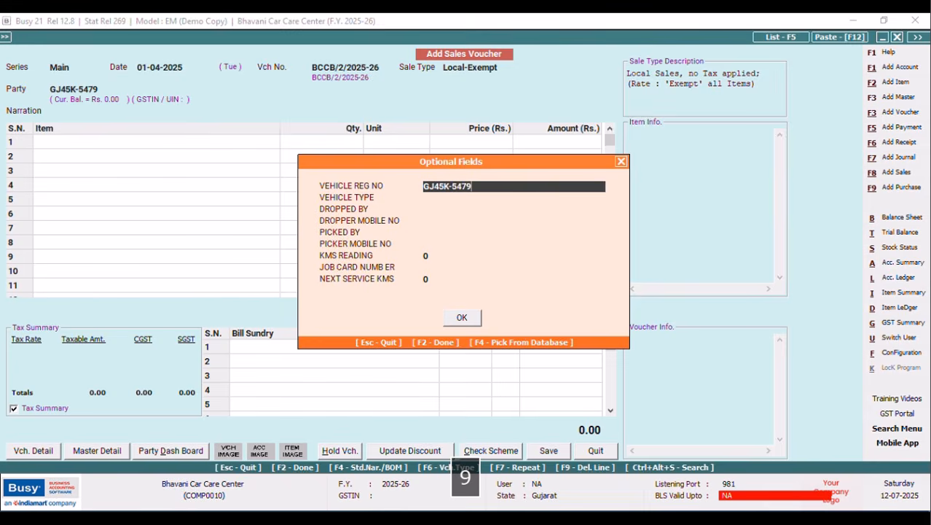
pyautogui.press('Return')
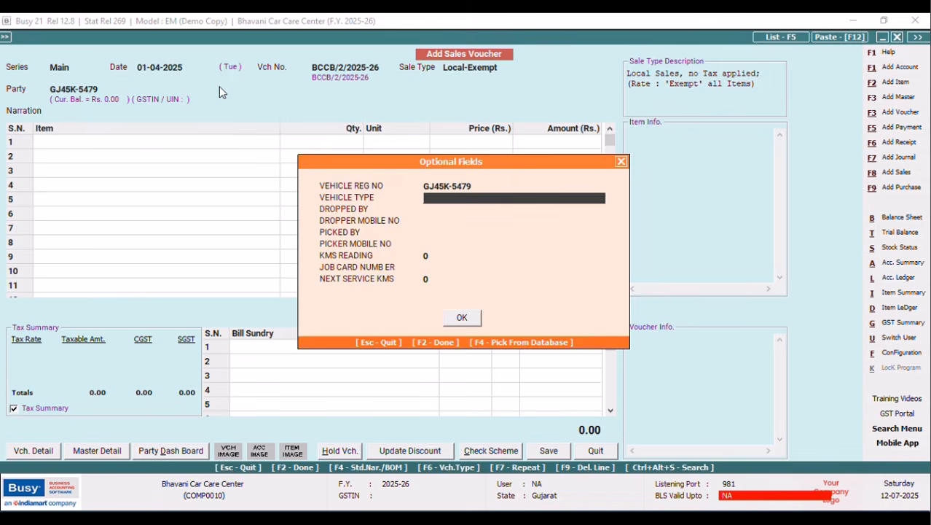
pyautogui.write('SWIFT')
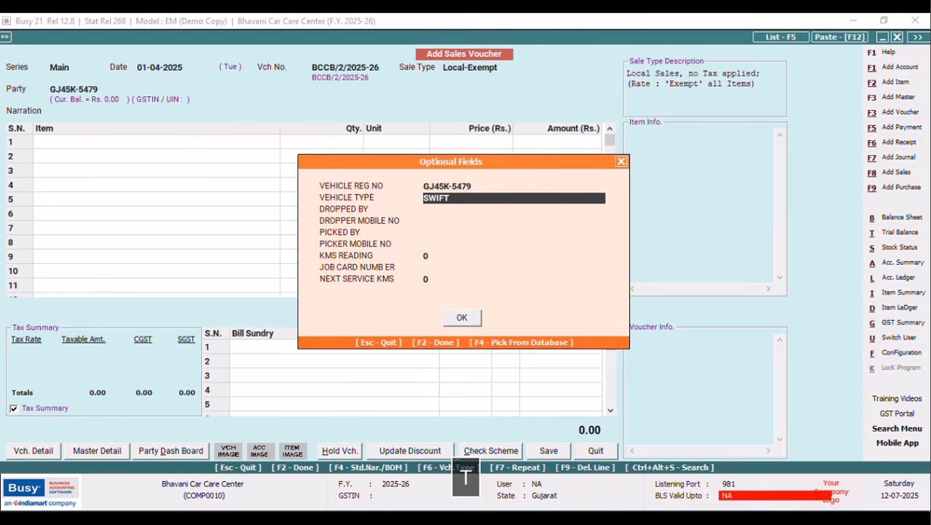
pyautogui.press('Tab')
# Fill in the dropper's and picker's names and mobile numbers.
pyautogui.press('Return')
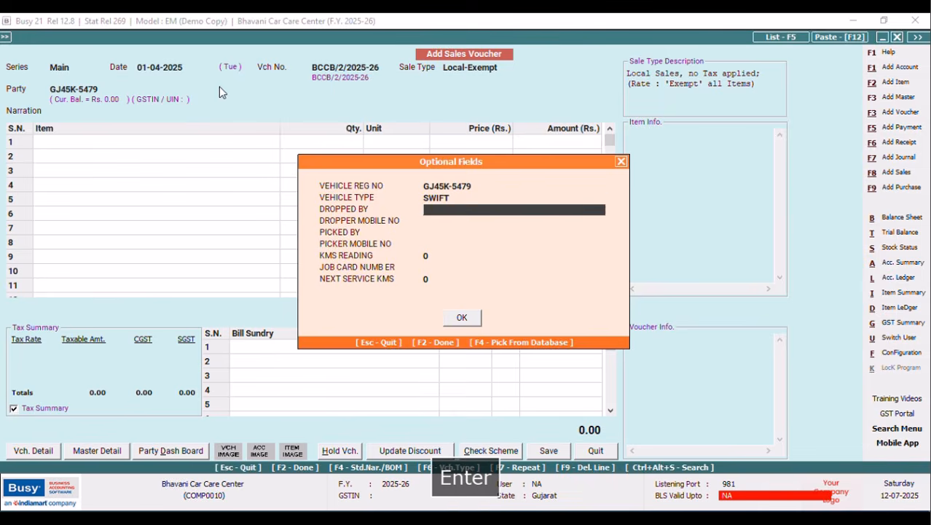
pyautogui.write('ASHOK')
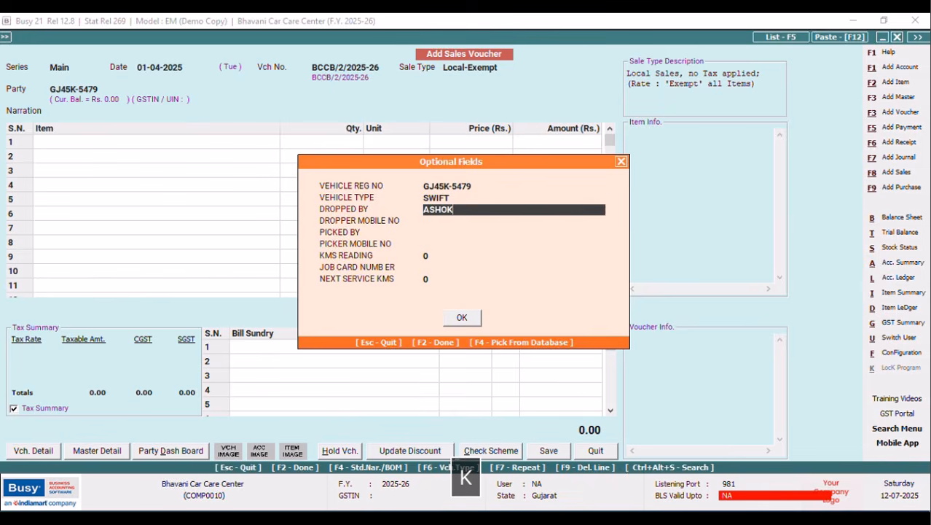
pyautogui.press('Tab')
pyautogui.press('Return')
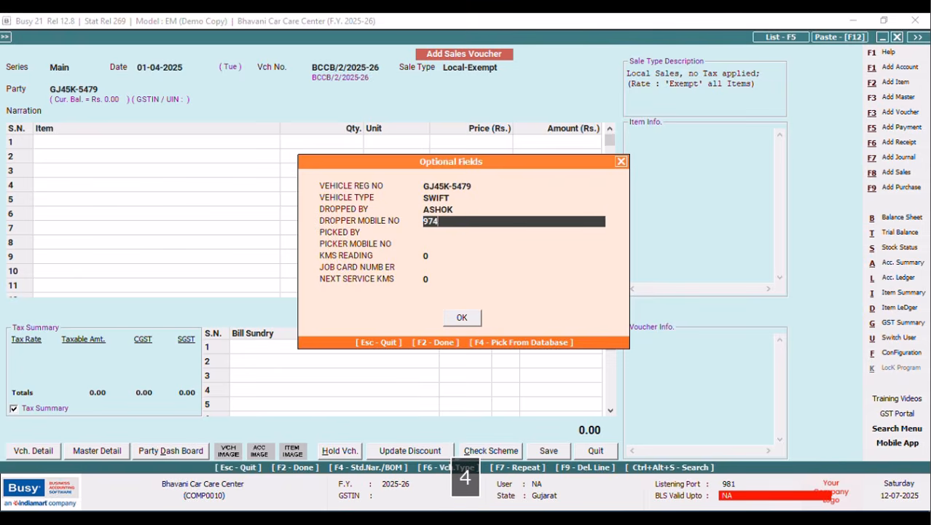
pyautogui.press('Tab')
pyautogui.press('Return')
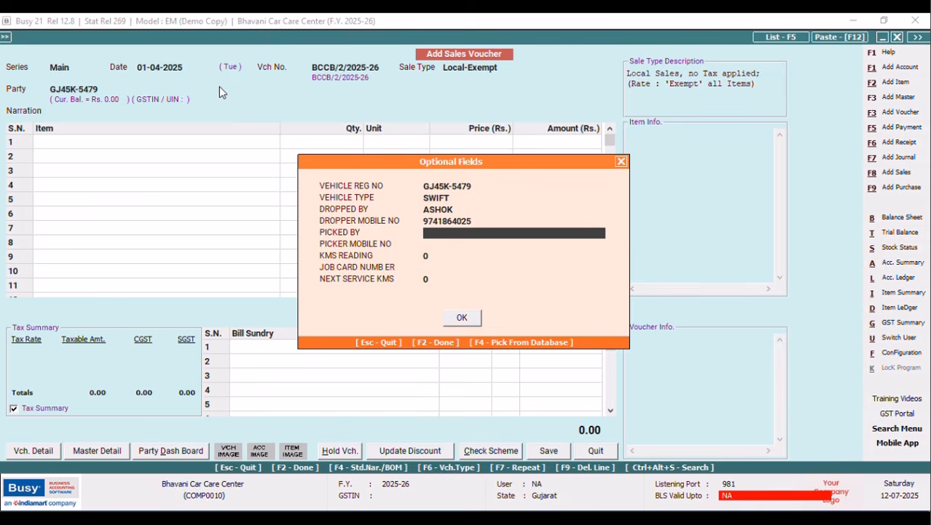
pyautogui.write('AJE')
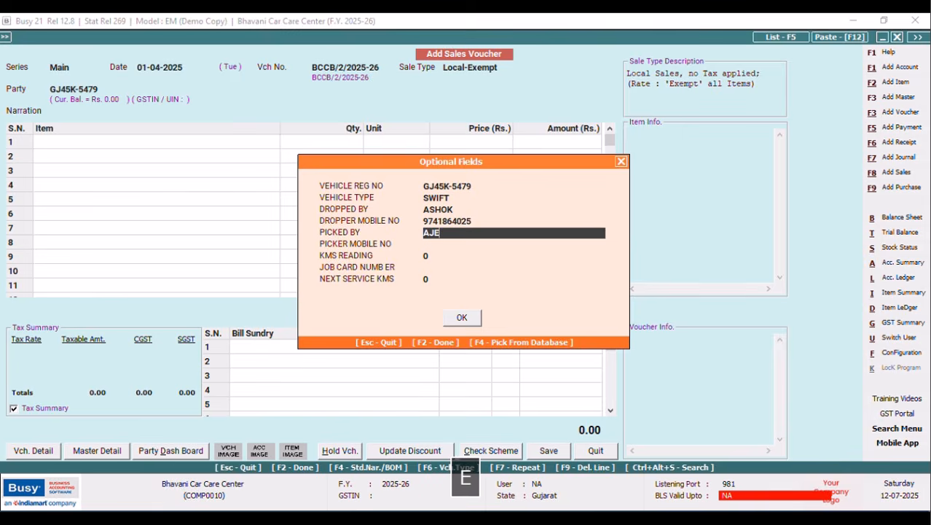
pyautogui.press('BackSpace')
pyautogui.write('ITH')
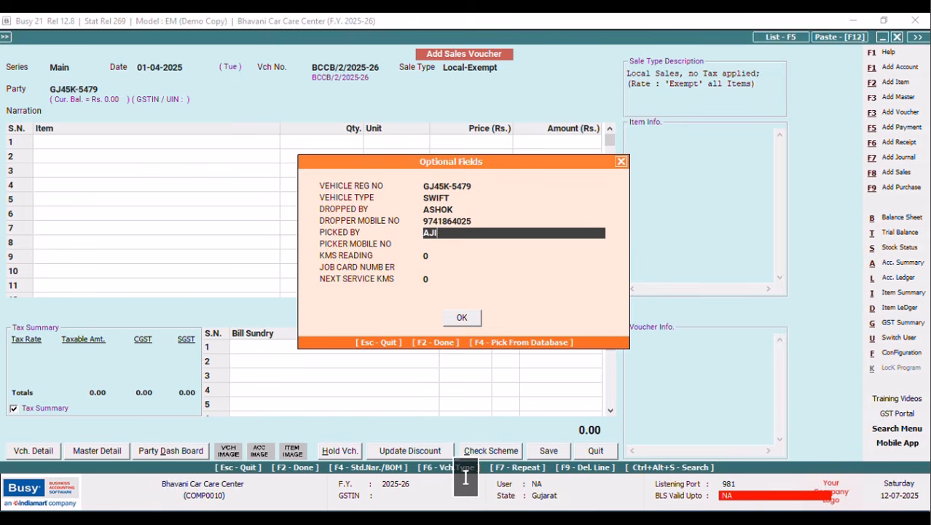
pyautogui.press('Tab')
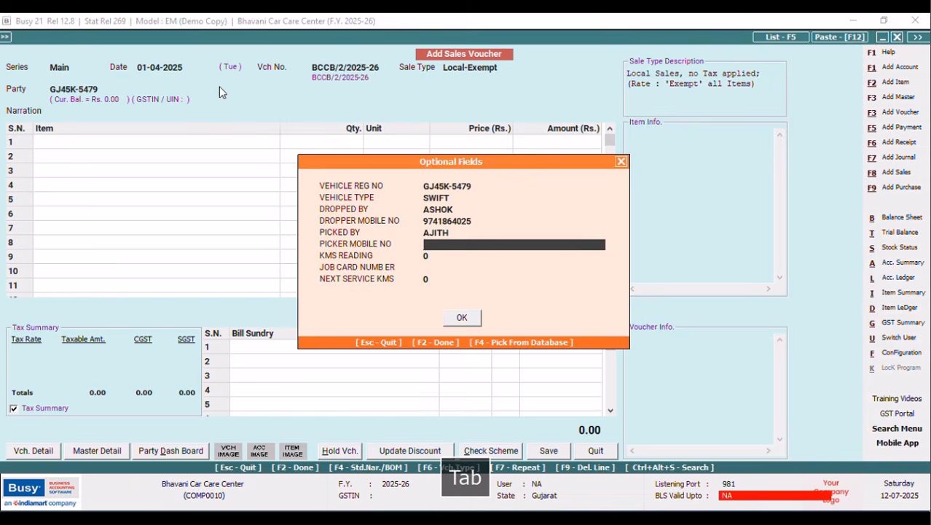
pyautogui.press('Return')
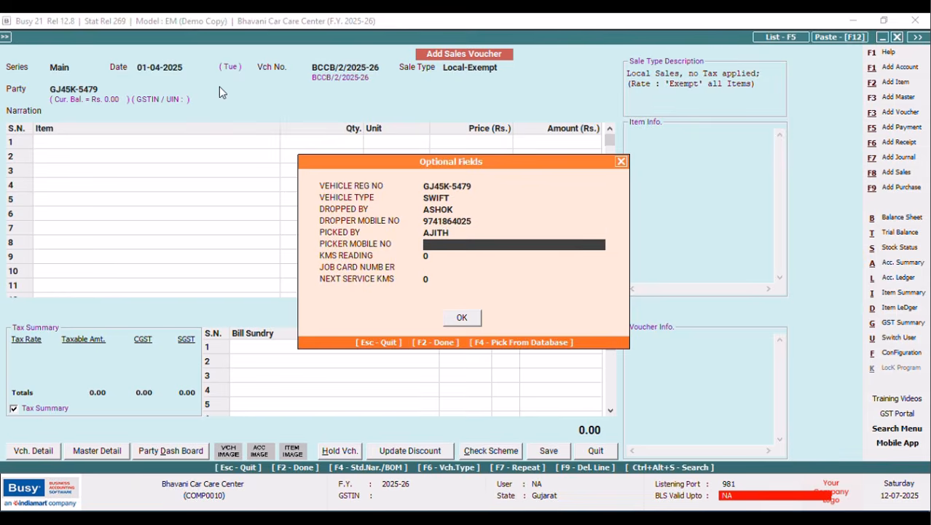
# Enter KMS reading 85,699, the voucher's job card number, and next service KMS 10,000.
pyautogui.press('Return')
pyautogui.write('85,6')
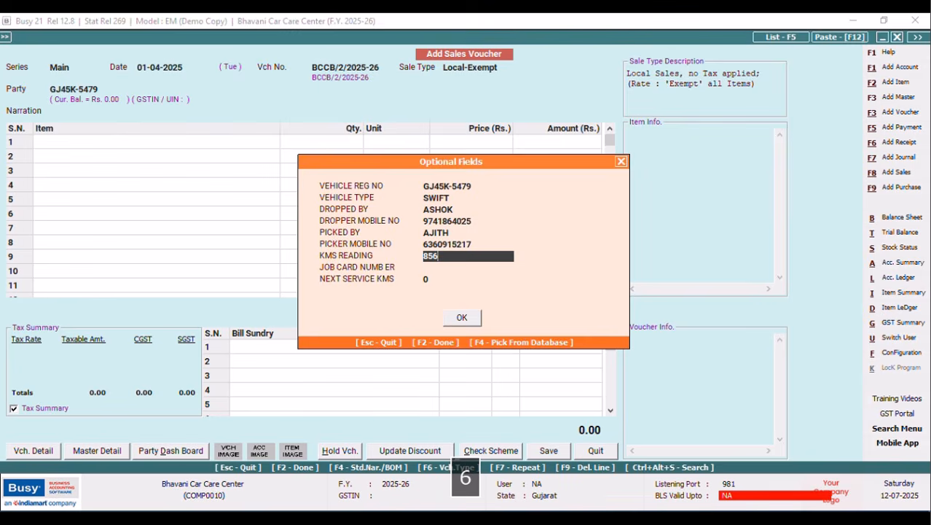
pyautogui.write('99')
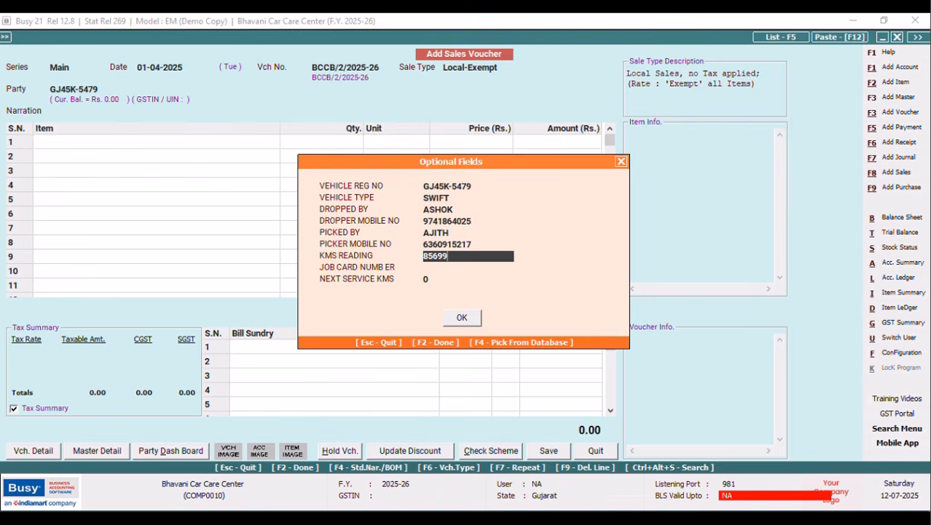
pyautogui.press('Return')
pyautogui.write('BCCB')
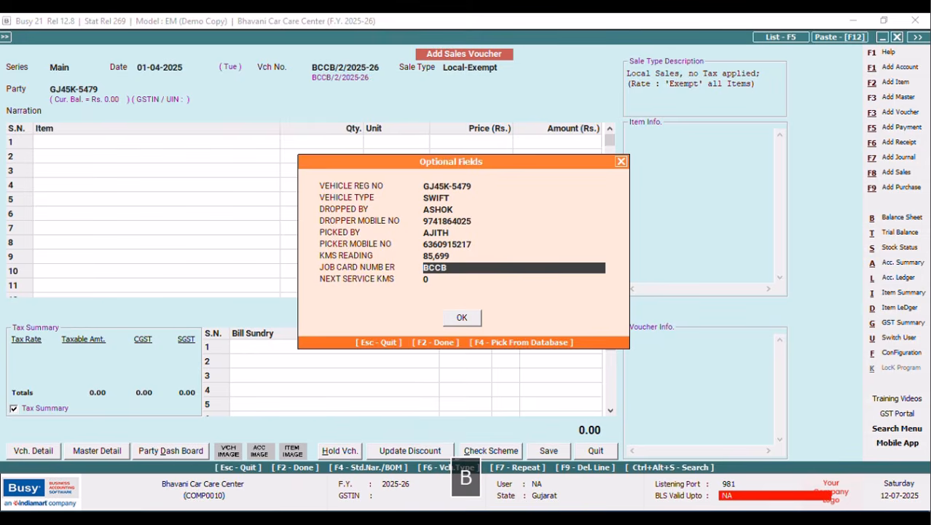
pyautogui.write('/2')
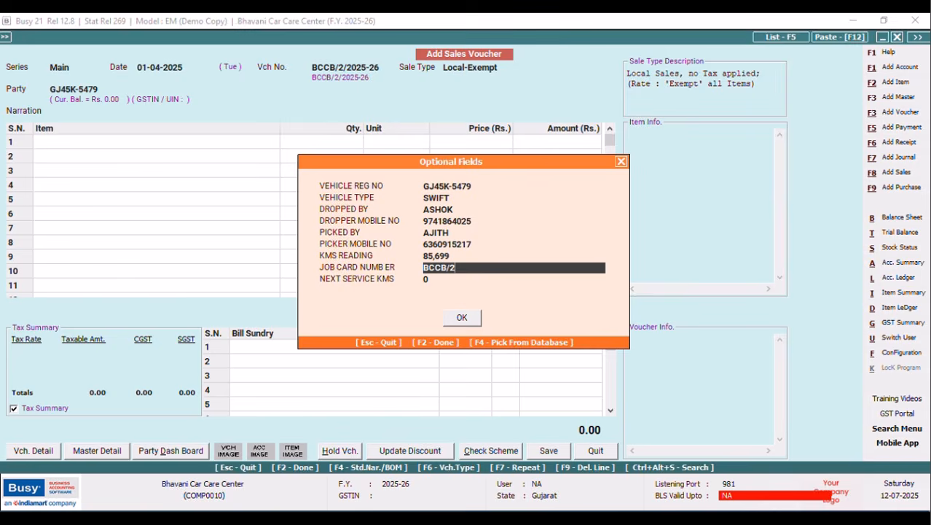
pyautogui.write('/202')
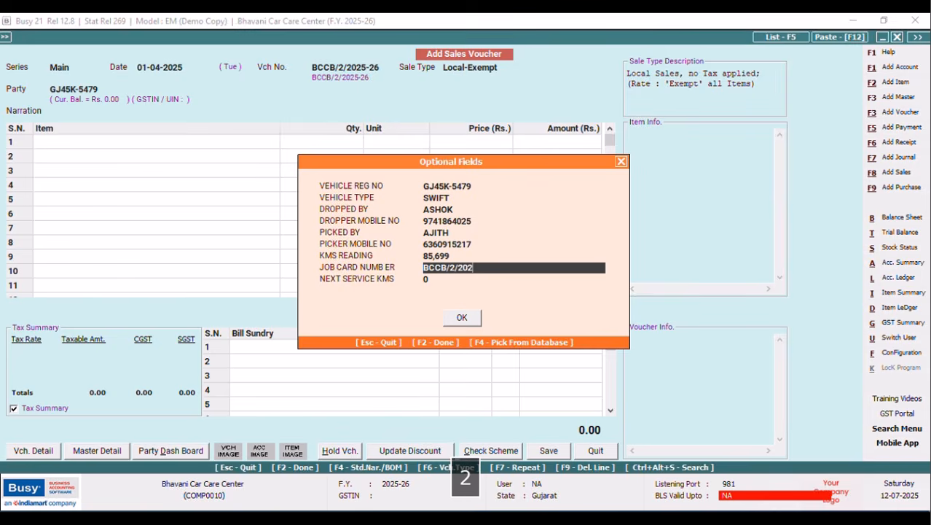
pyautogui.write('5-26')
pyautogui.press('Return')
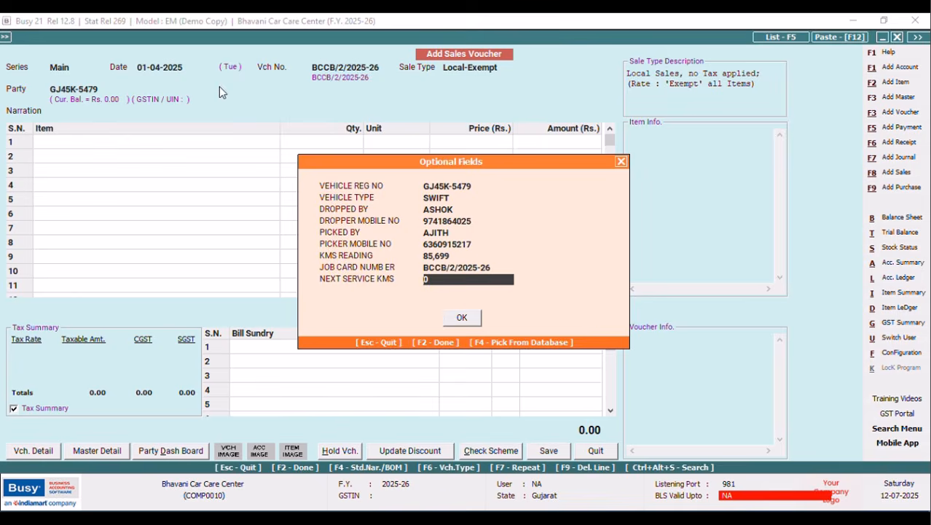
pyautogui.write('10000')
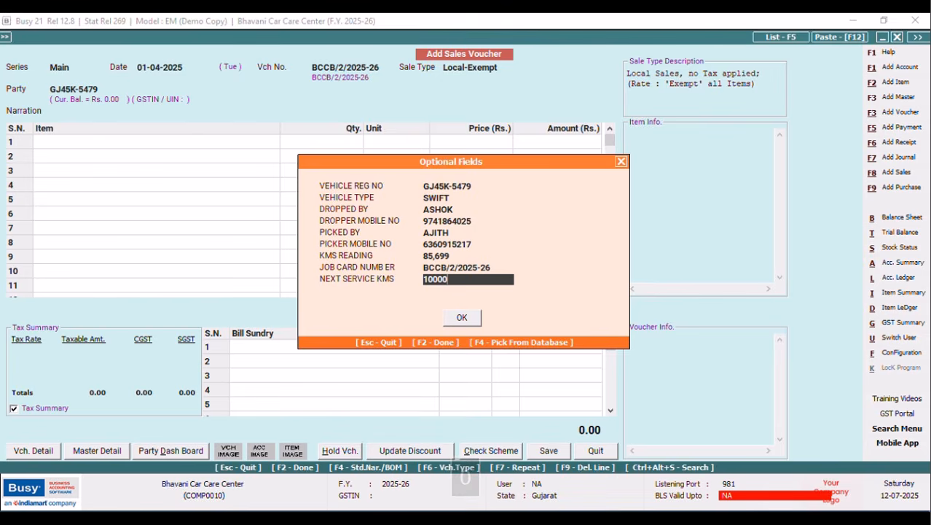
pyautogui.press('Return')
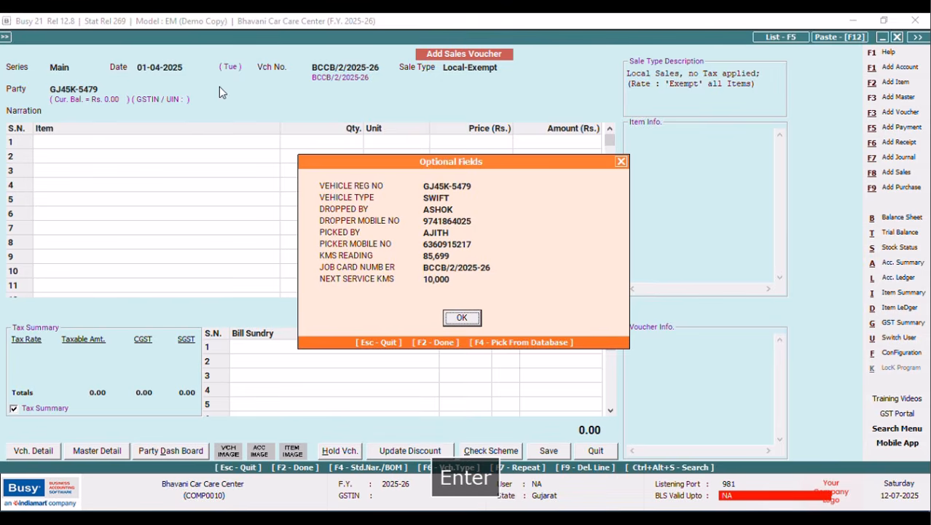
# Accept the optional fields and add Bumper Accessories O/F (1,050.00) in item row 1.
pyautogui.click(460, 318)
pyautogui.click(228, 144)
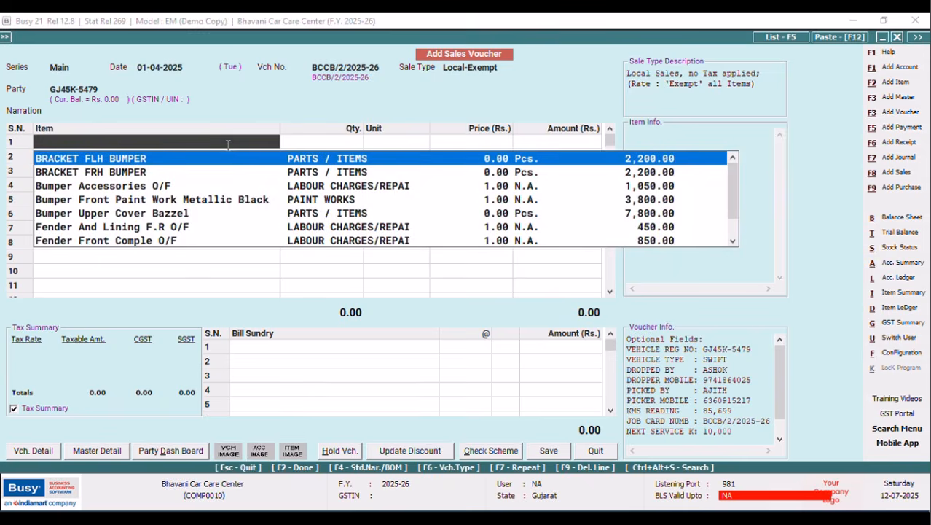
pyautogui.doubleClick(137, 188)
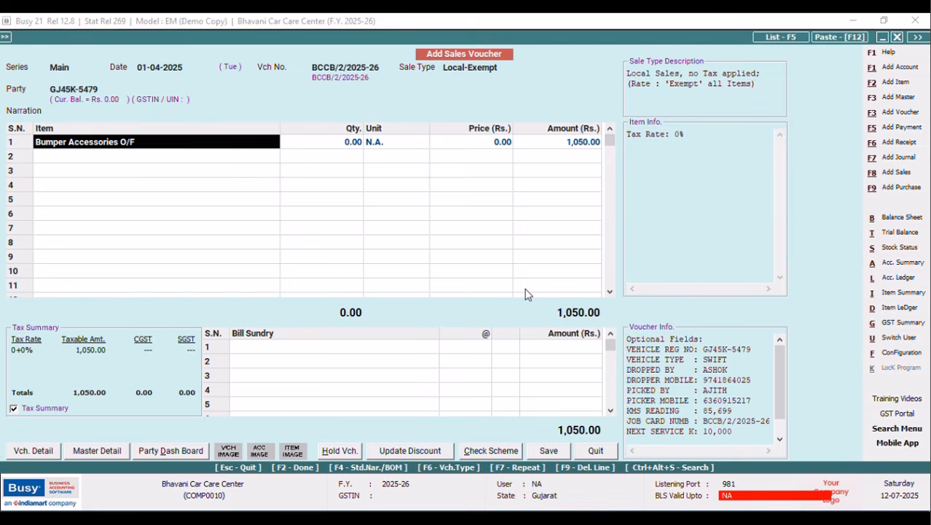
# Save the voucher, accept the bill-by-bill adjustment, and preview its NEW DESIGN invoice.
pyautogui.click(549, 451)
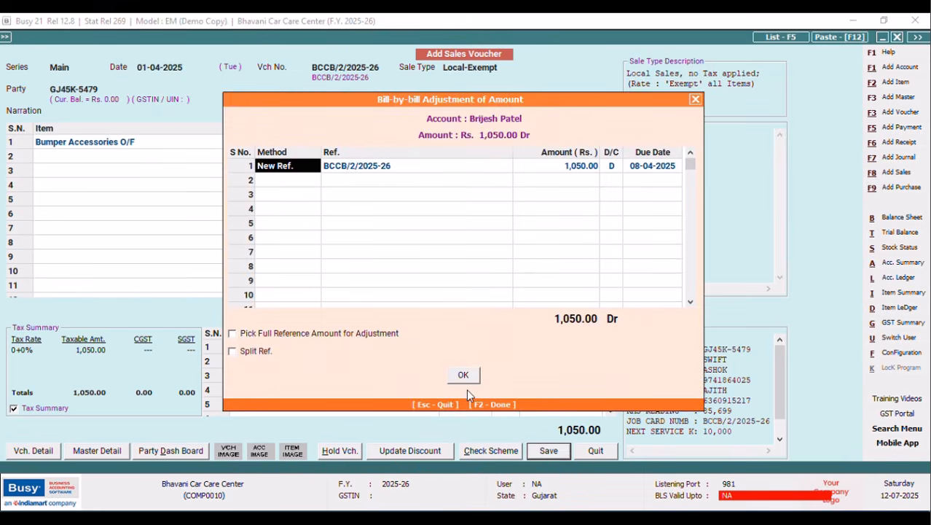
pyautogui.click(463, 375)
pyautogui.click(500, 296)
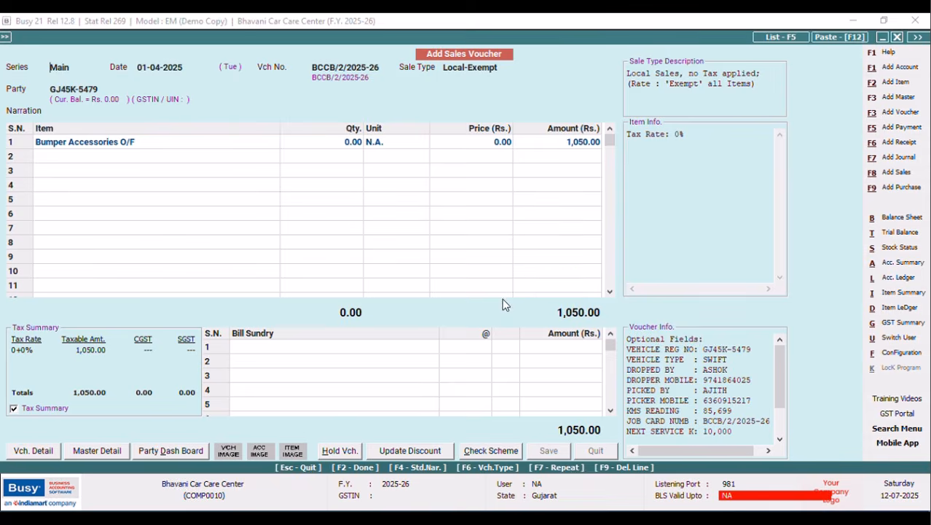
pyautogui.click(134, 144)
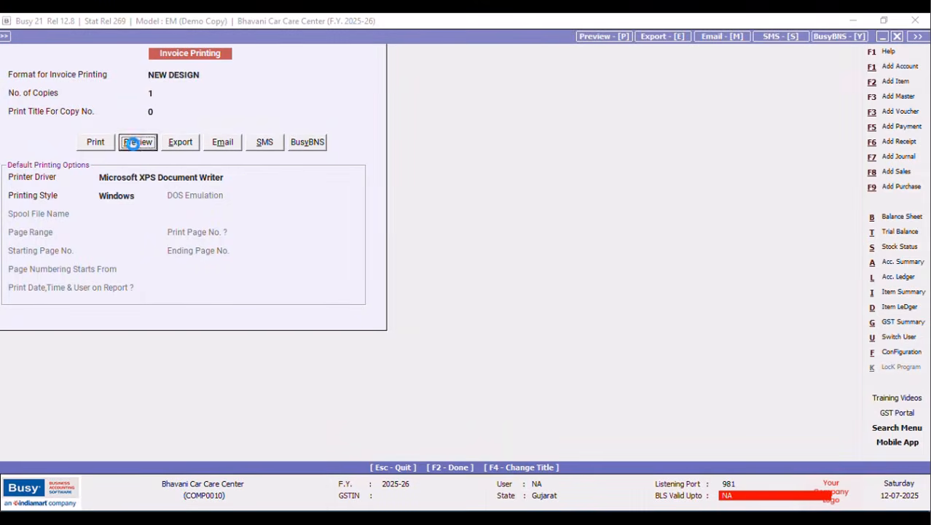
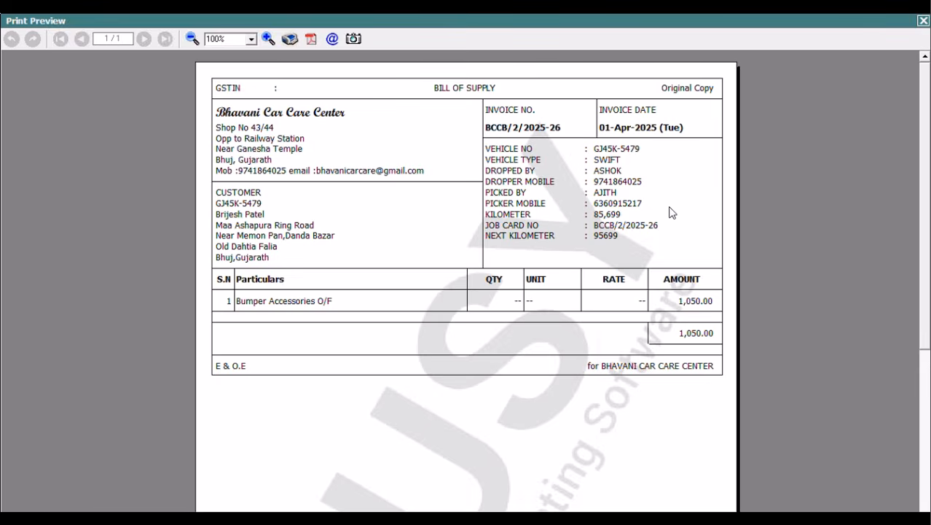
# Close the print preview of the 1,050.00 bill of supply and return to the sales voucher.
pyautogui.click(923, 24)
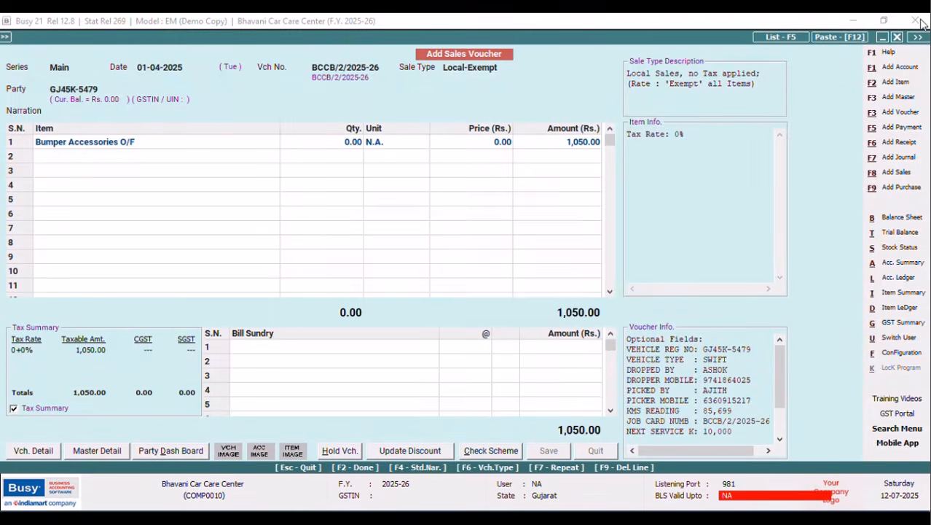
# Skip printing and select the NEW DESIGN sales invoice format in advanced invoice printing configuration.
pyautogui.click(549, 297)
pyautogui.press('Tab')
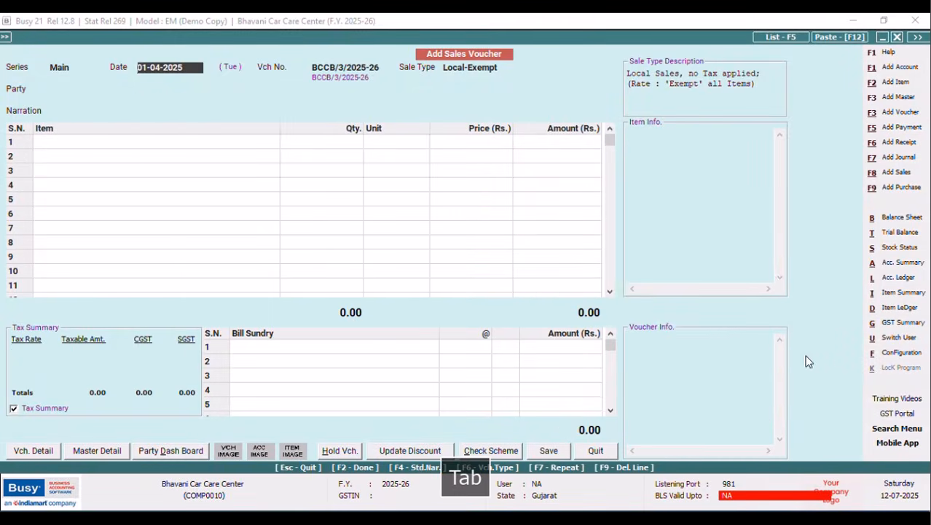
pyautogui.click(902, 353)
pyautogui.click(150, 139)
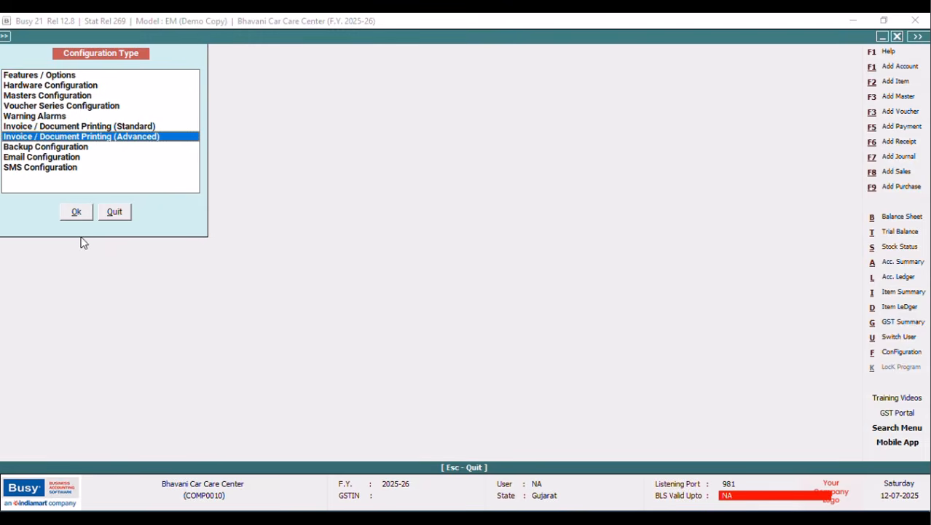
pyautogui.click(77, 212)
pyautogui.click(23, 96)
pyautogui.click(57, 117)
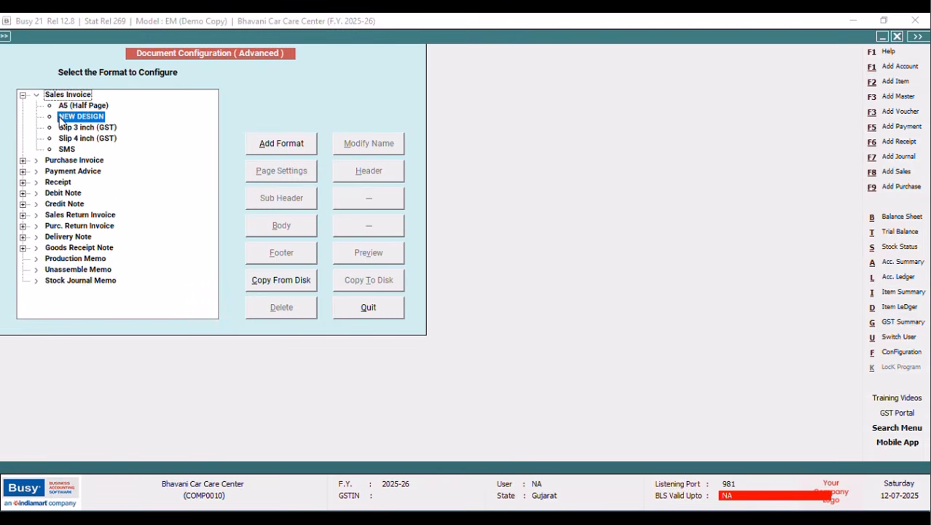
# Review the NEW DESIGN page settings, including full body space, and save them.
pyautogui.click(296, 178)
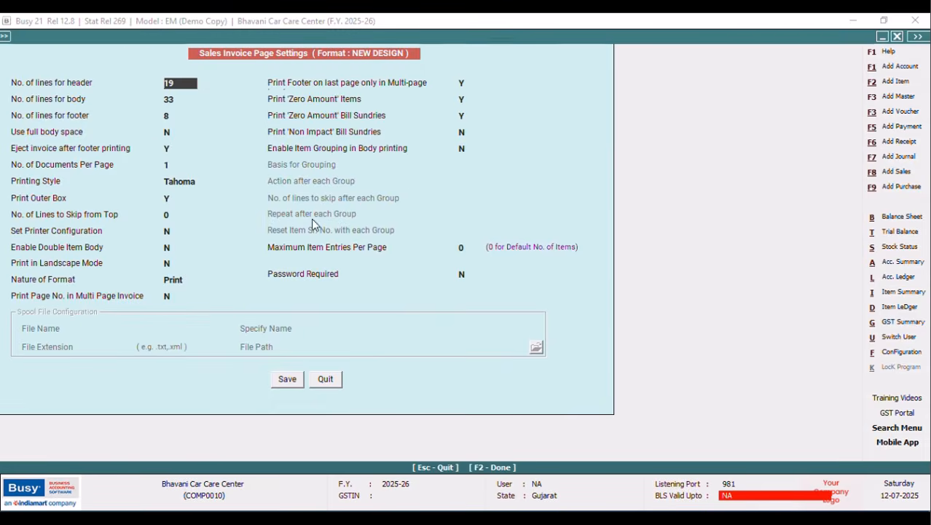
pyautogui.click(171, 132)
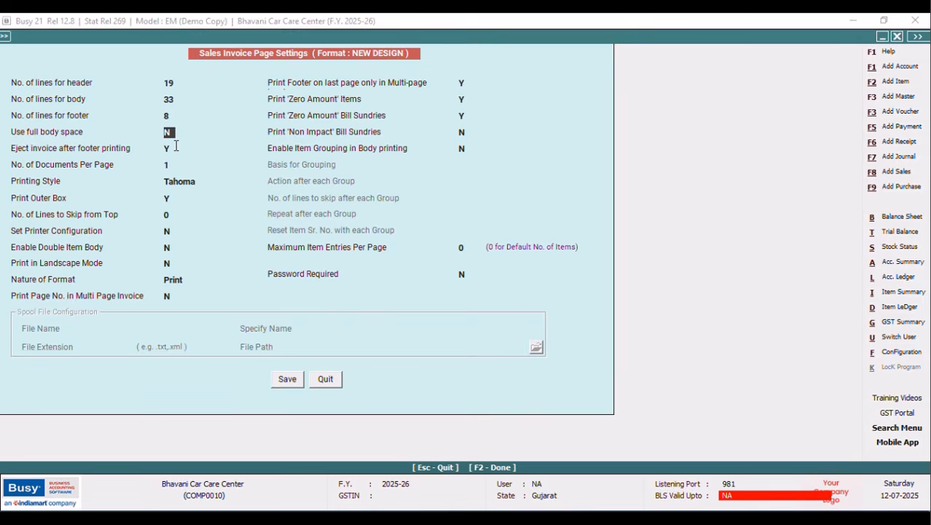
pyautogui.click(284, 379)
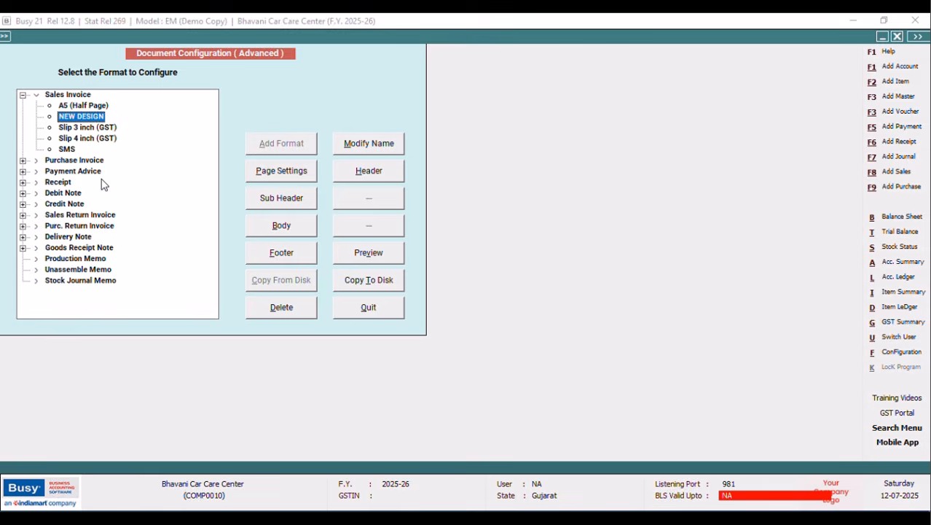
# In the header layout, wrap the PARTY_NAME line with BOLD_ON and BOLD_OFF fields.
pyautogui.click(352, 178)
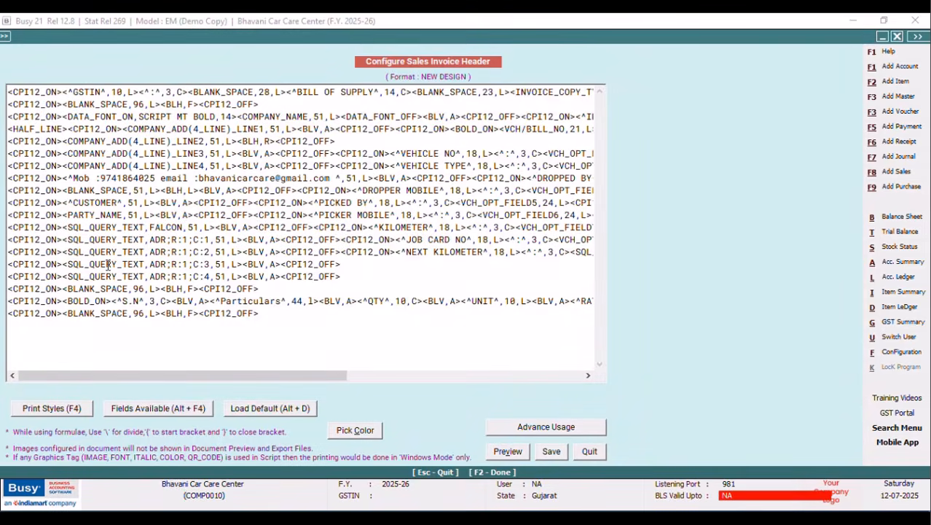
pyautogui.click(64, 202)
pyautogui.hotkey('alt', 'F4')
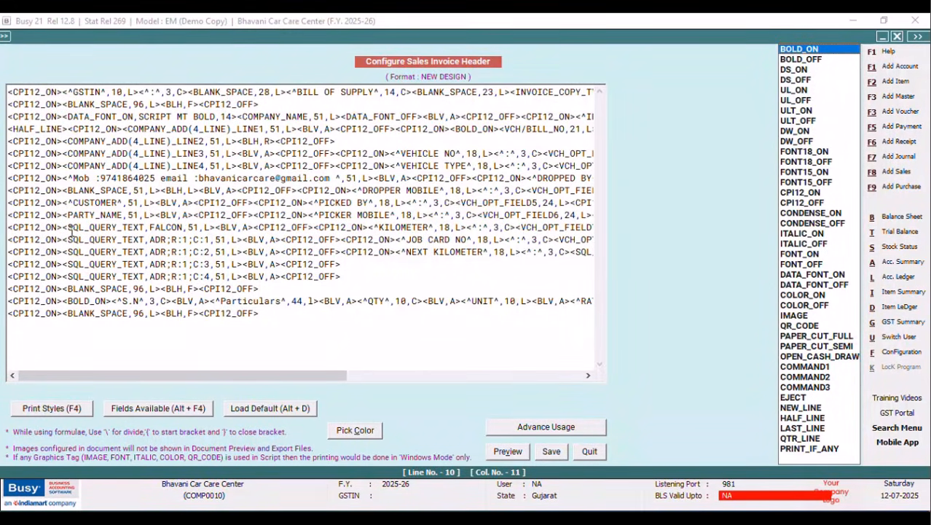
pyautogui.click(64, 216)
pyautogui.press('F4')
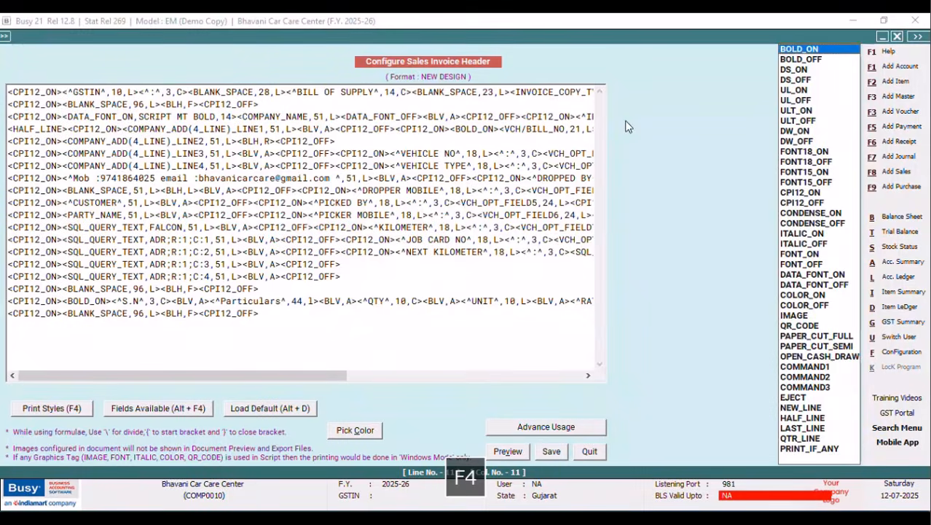
pyautogui.press('Return')
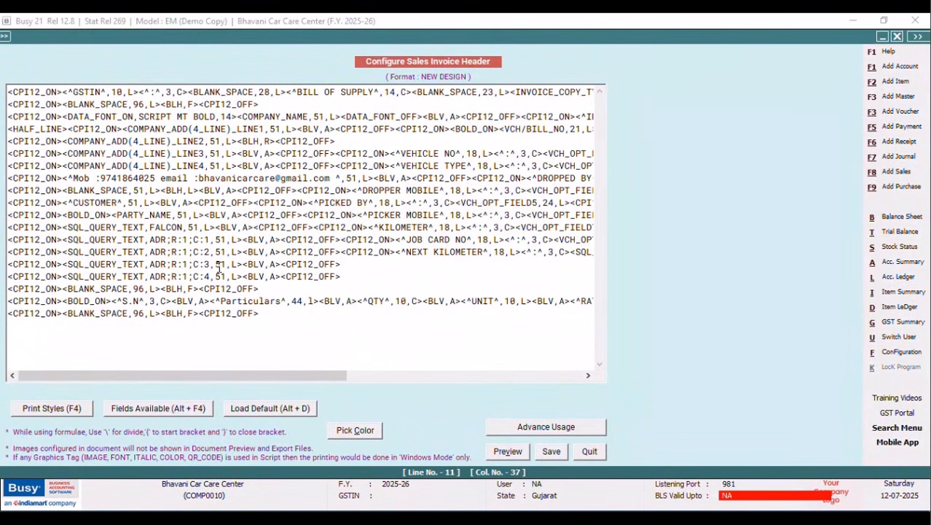
pyautogui.press('F4')
pyautogui.press('Down')
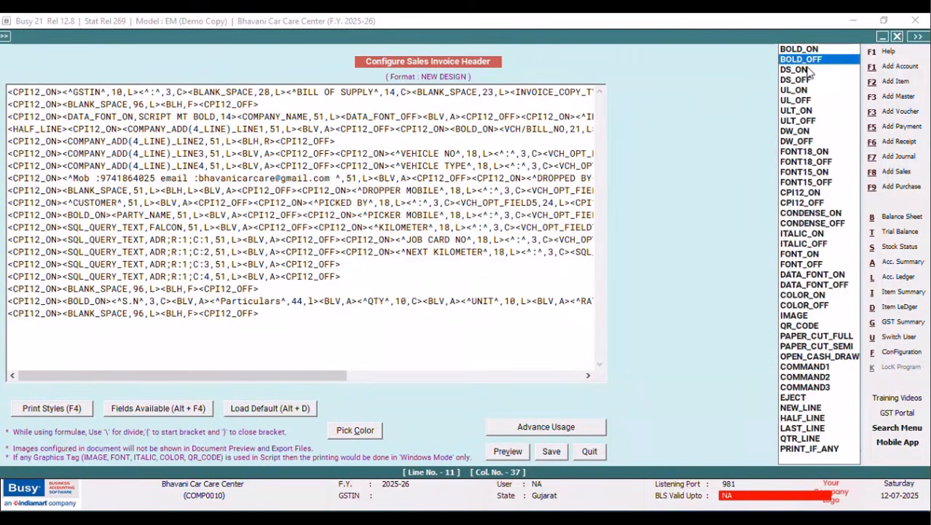
pyautogui.press('Return')
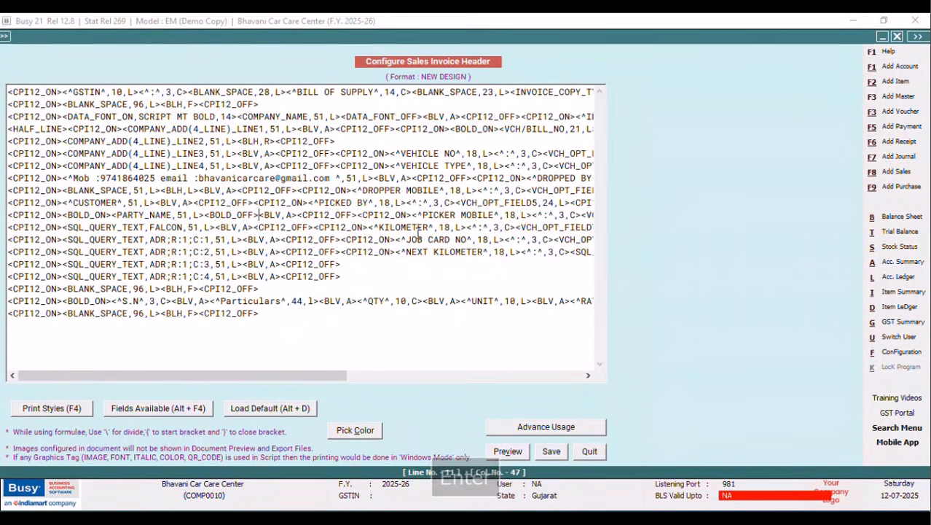
# Save the edited header and close the configuration windows.
pyautogui.click(552, 453)
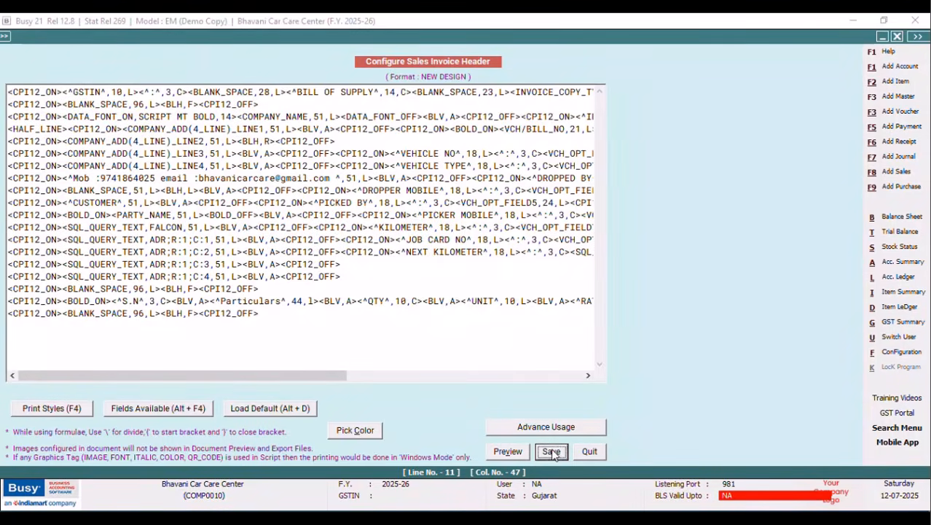
pyautogui.click(378, 312)
pyautogui.click(126, 217)
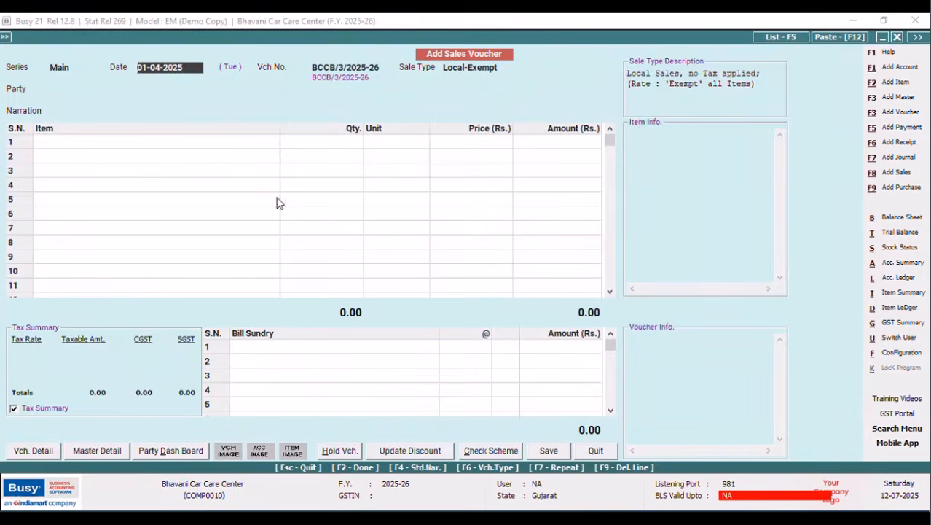
# Modify voucher BCCB/2/2025-26 and preview it as a NEW DESIGN sales invoice with bold party name.
pyautogui.click(592, 450)
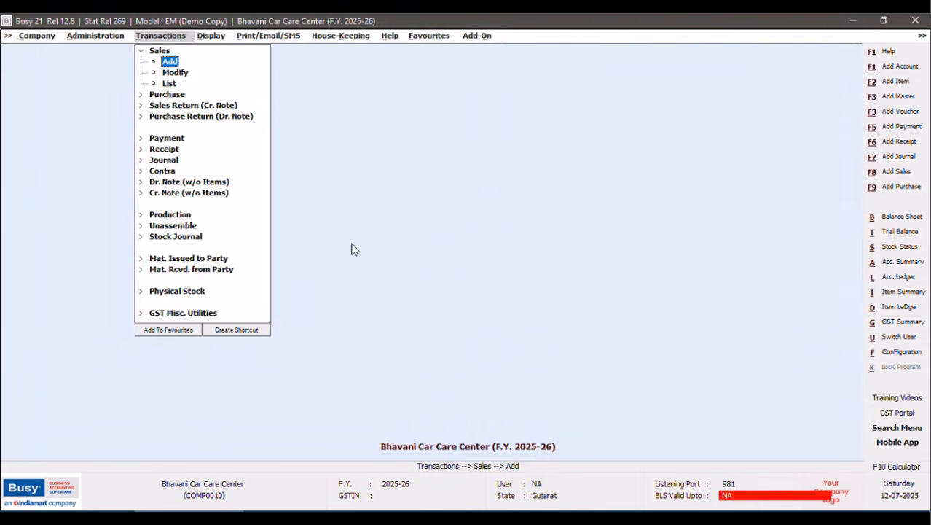
pyautogui.click(185, 76)
pyautogui.click(130, 159)
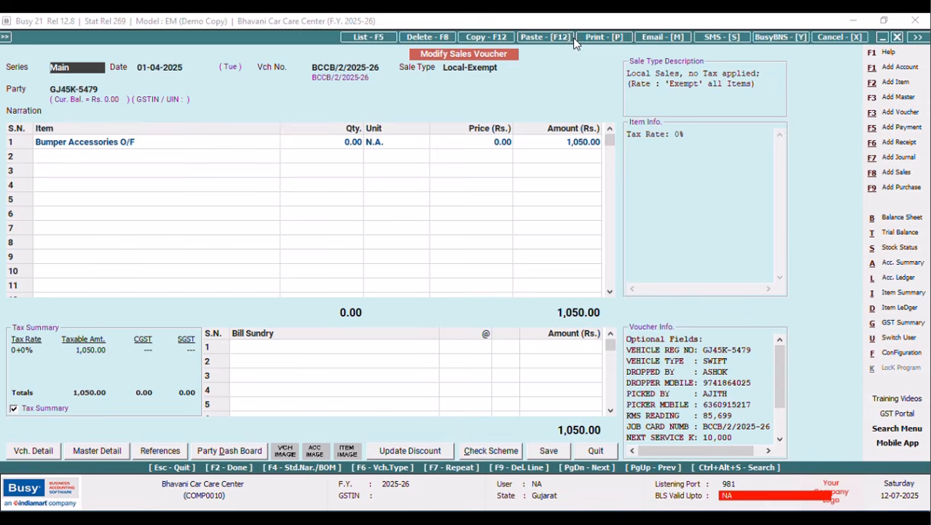
pyautogui.click(596, 37)
pyautogui.click(427, 276)
pyautogui.click(131, 144)
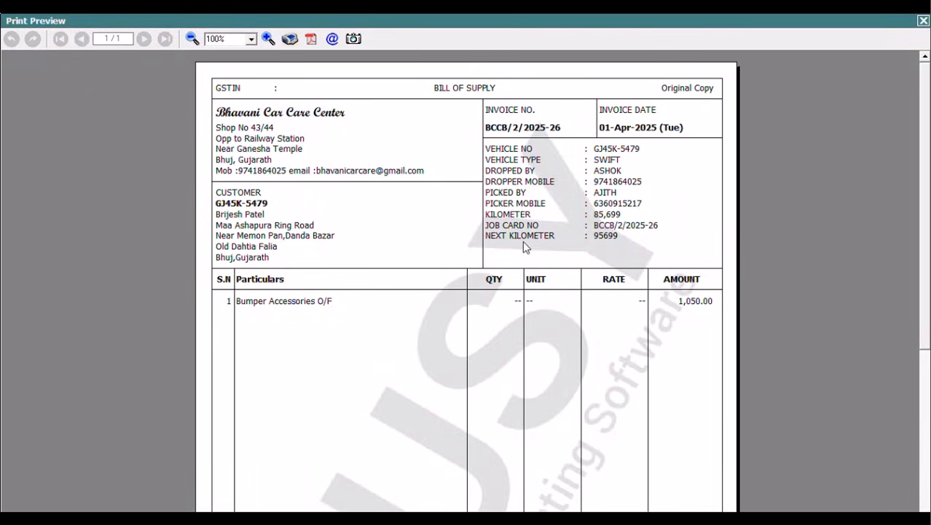
pyautogui.click(923, 20)
# Bring up the configuration options again, backing out of advanced invoice printing.
pyautogui.click(878, 353)
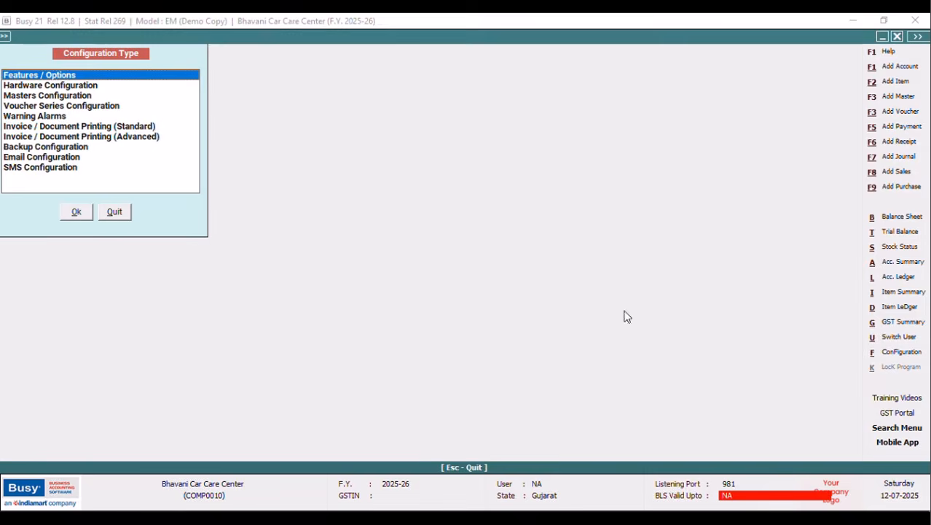
pyautogui.click(147, 139)
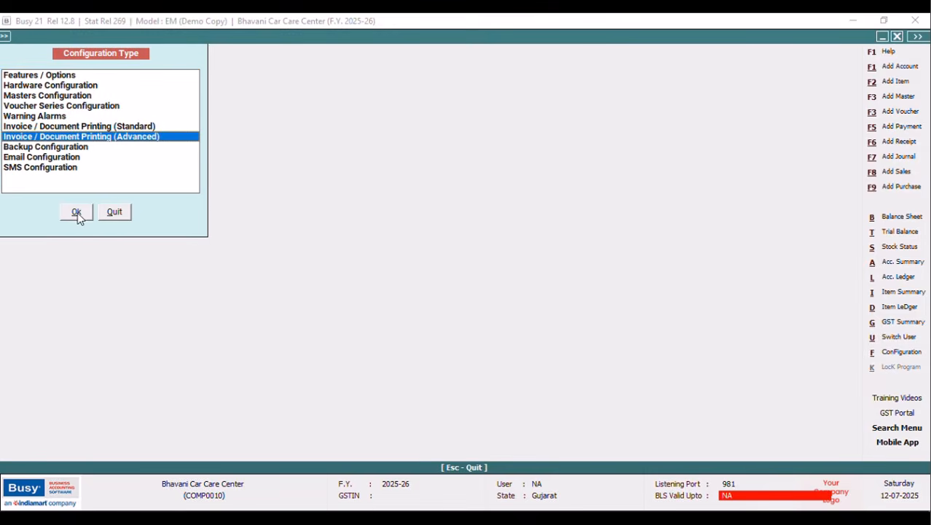
pyautogui.click(117, 213)
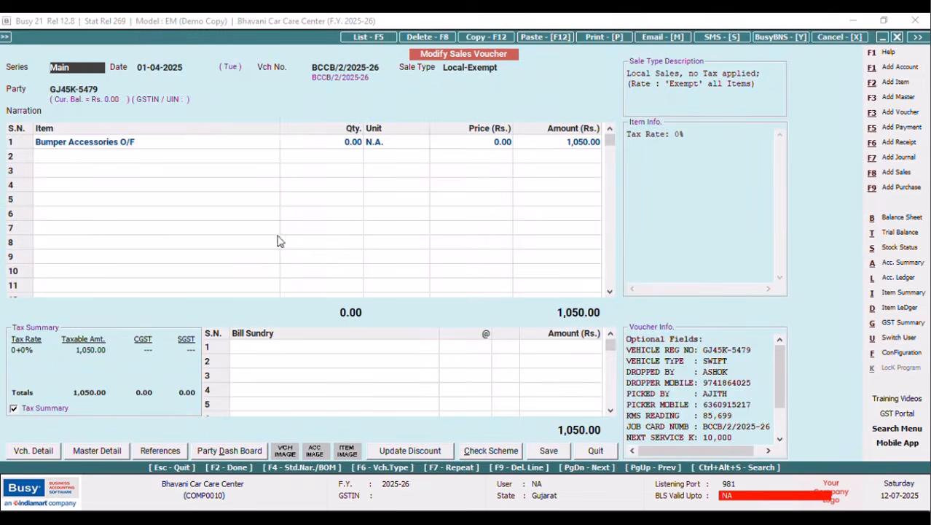
pyautogui.click(891, 353)
# Run the party's account ledger and inspect sale entries BCCB/2/2025-26 and BCCB/1/2025-26.
pyautogui.hotkey('alt', 'l')
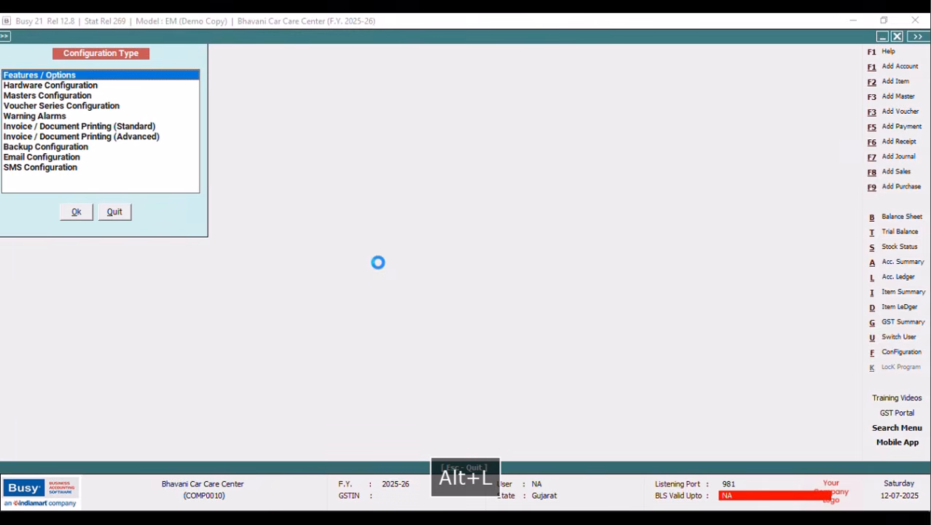
pyautogui.click(218, 378)
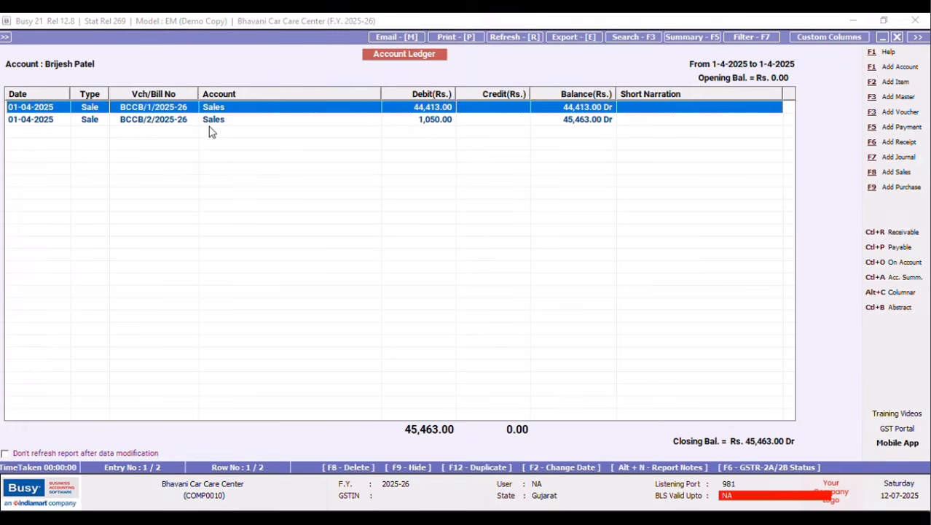
pyautogui.click(209, 120)
pyautogui.click(211, 108)
pyautogui.click(212, 124)
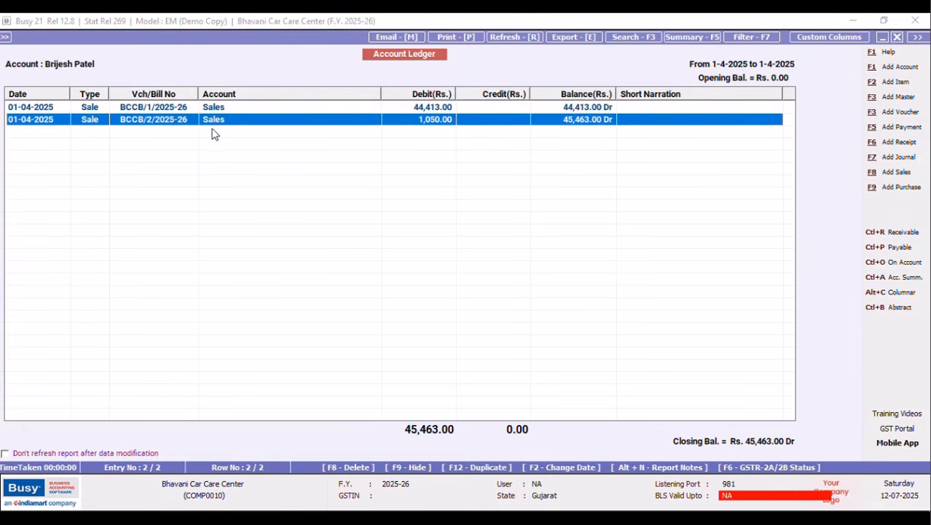
pyautogui.click(155, 107)
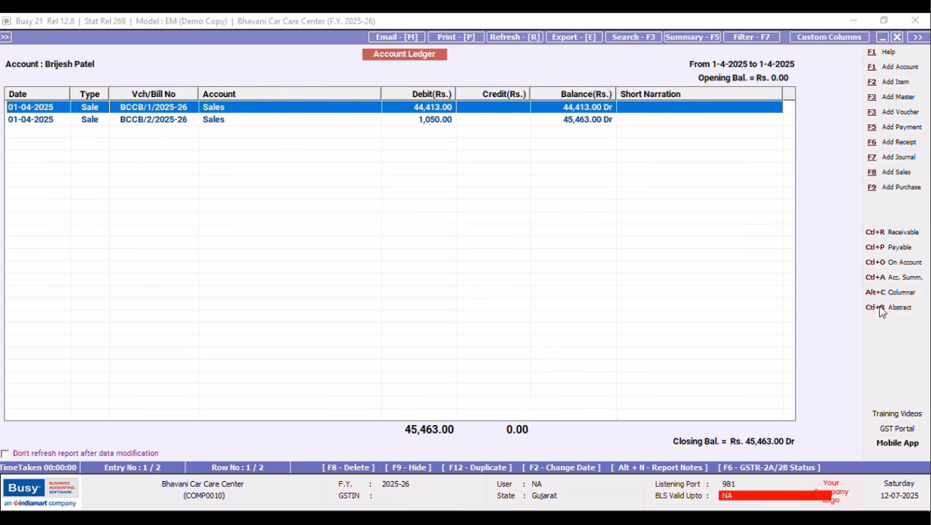
pyautogui.click(898, 40)
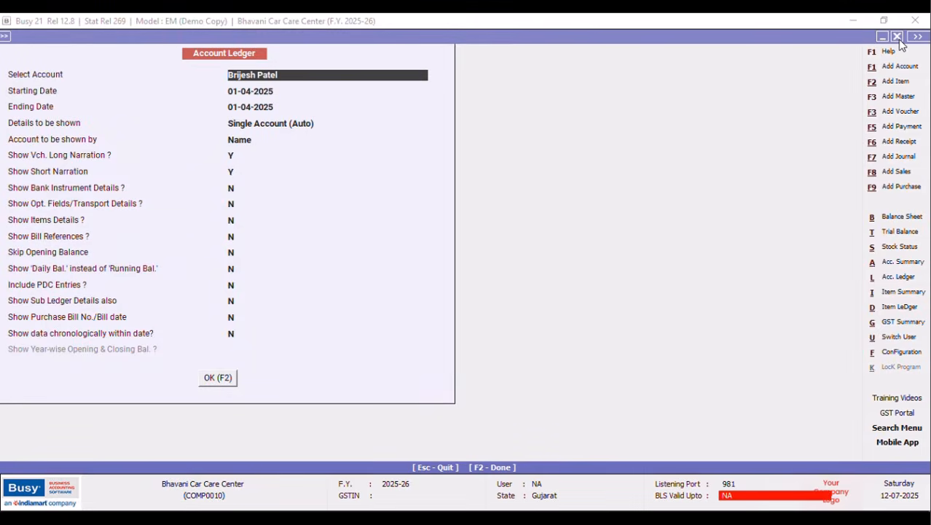
# Run the ledger for account GJ32K-1189 and view its sub ledger.
pyautogui.write('GJ')
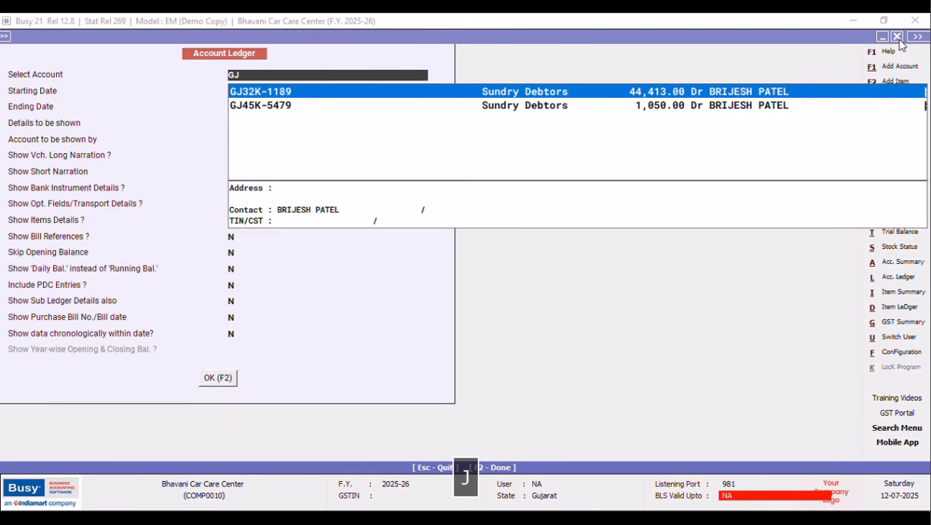
pyautogui.press('Tab')
pyautogui.press('Return')
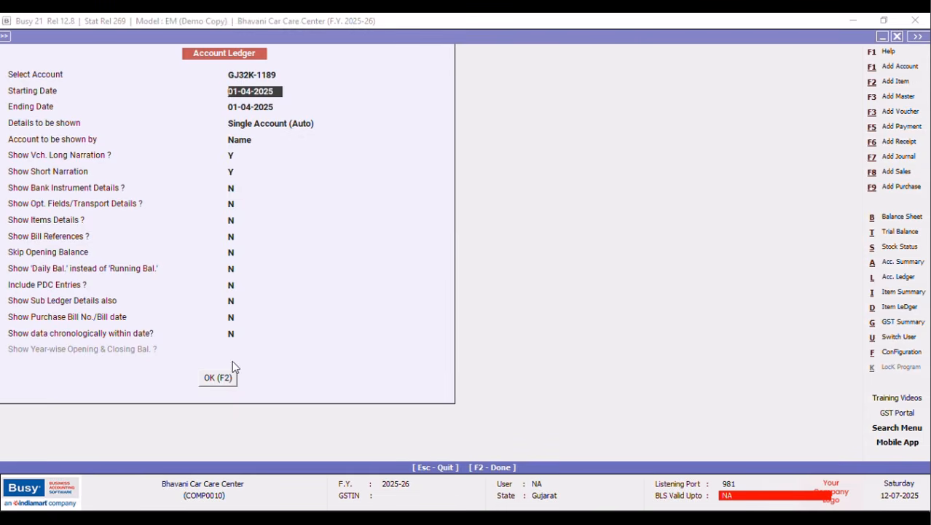
pyautogui.click(216, 377)
pyautogui.click(543, 295)
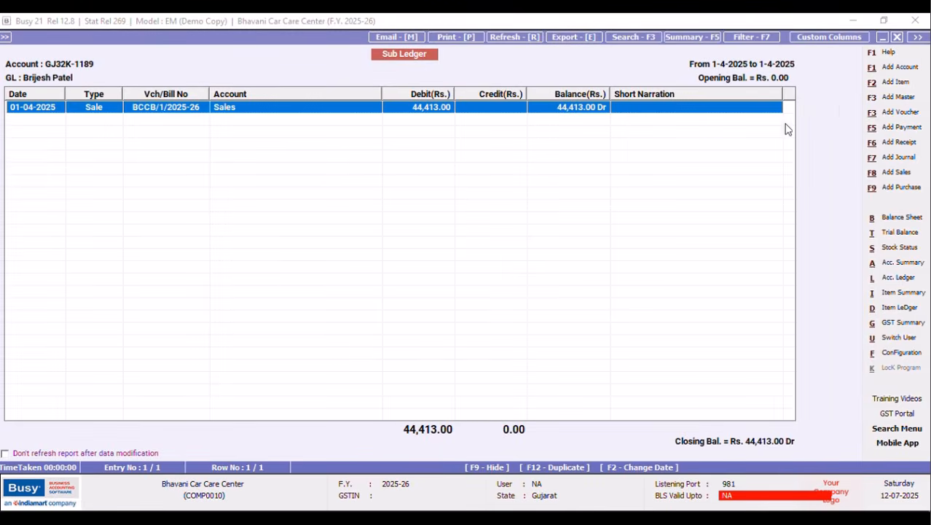
pyautogui.click(898, 38)
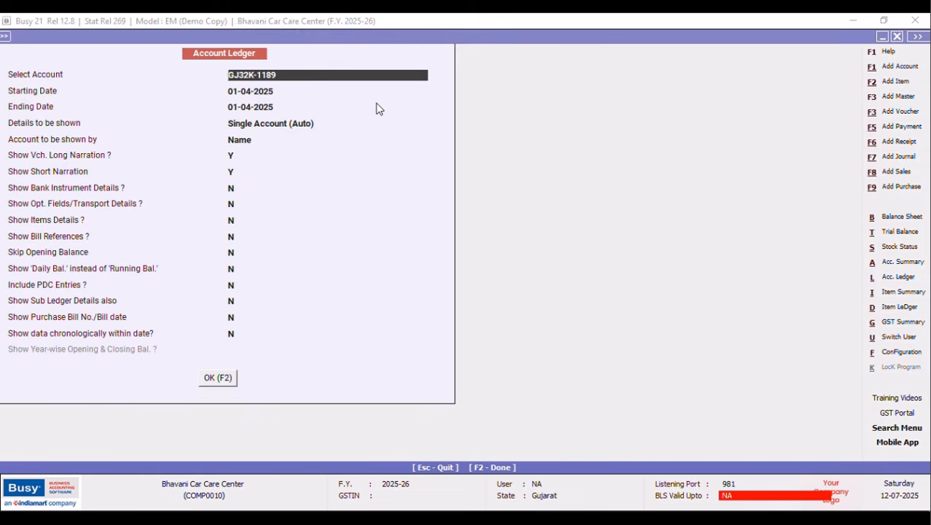
# Run the ledger for account GJ45K-5479 and review its sub ledger showing the 1,050.00 Dr sale.
pyautogui.write('G')
pyautogui.press('Down')
pyautogui.press('Return')
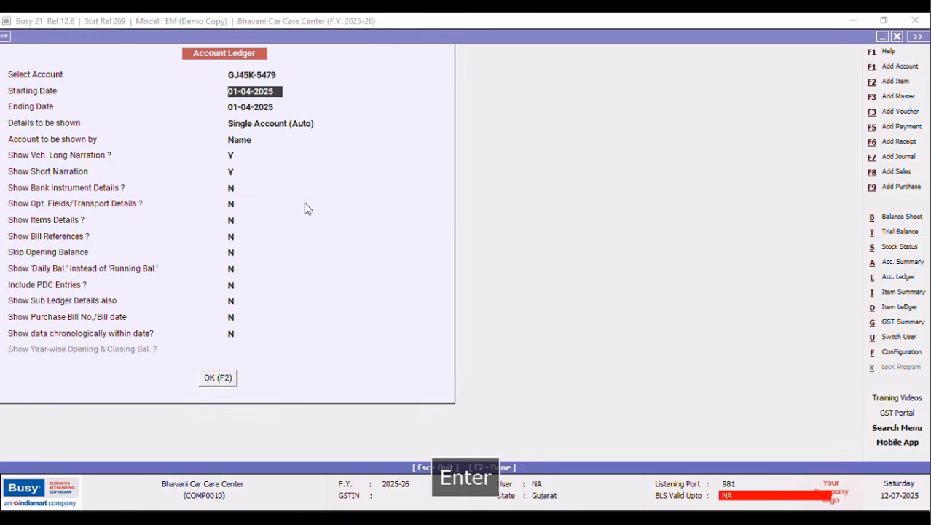
pyautogui.click(218, 378)
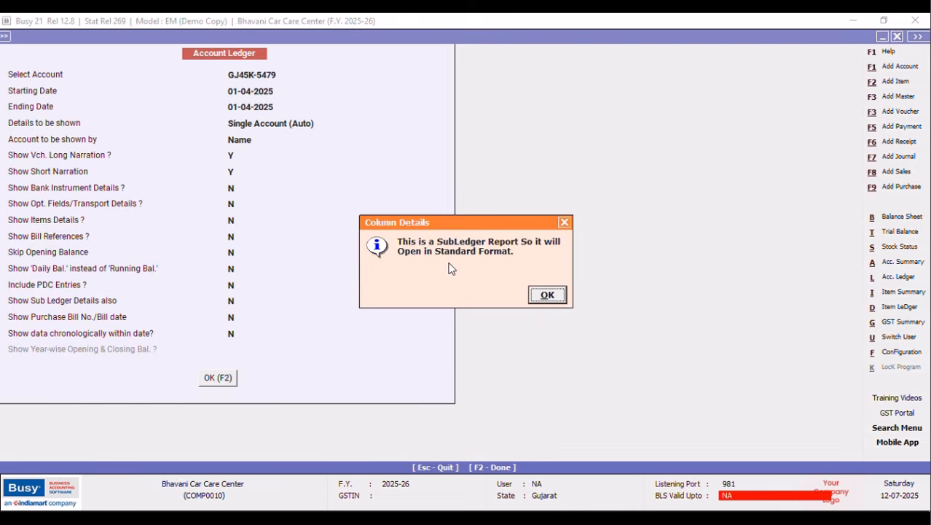
pyautogui.click(547, 296)
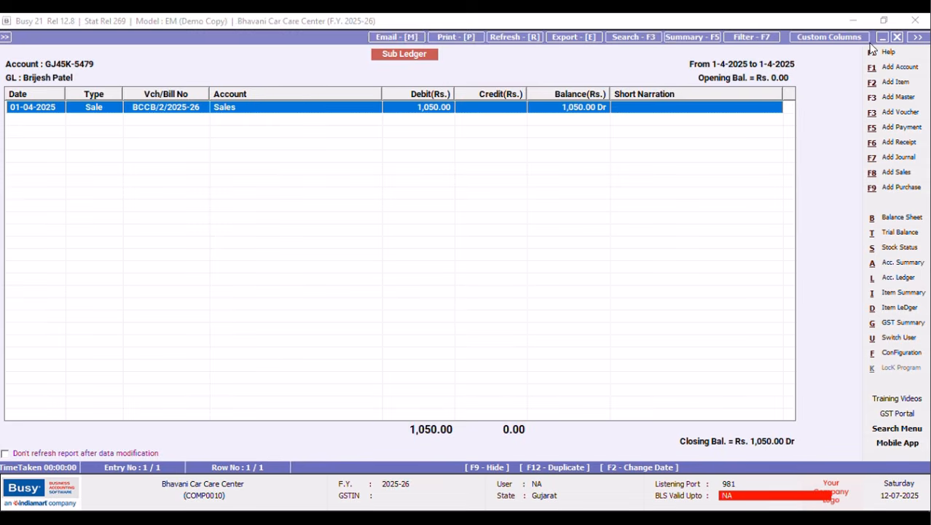
pyautogui.click(897, 37)
# Leave Configuration and add a new SQL query named OWNER.
pyautogui.click(897, 36)
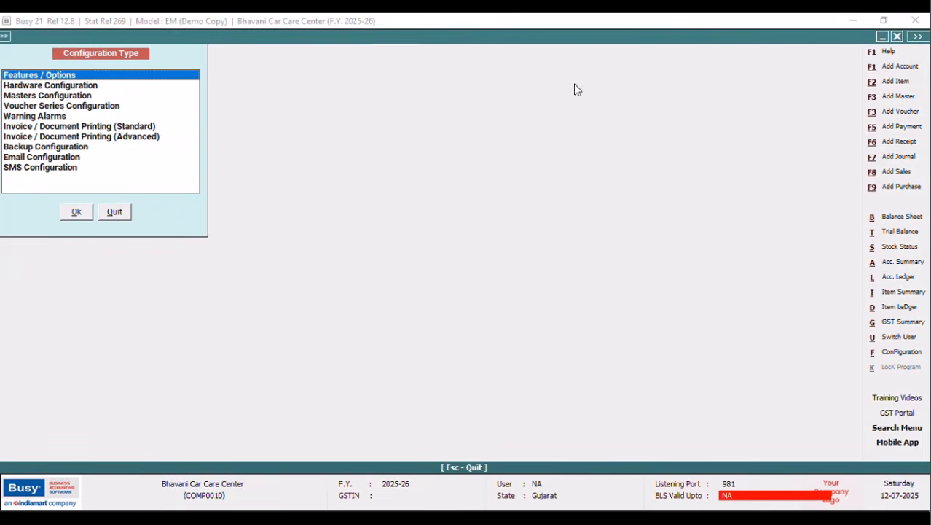
pyautogui.click(121, 216)
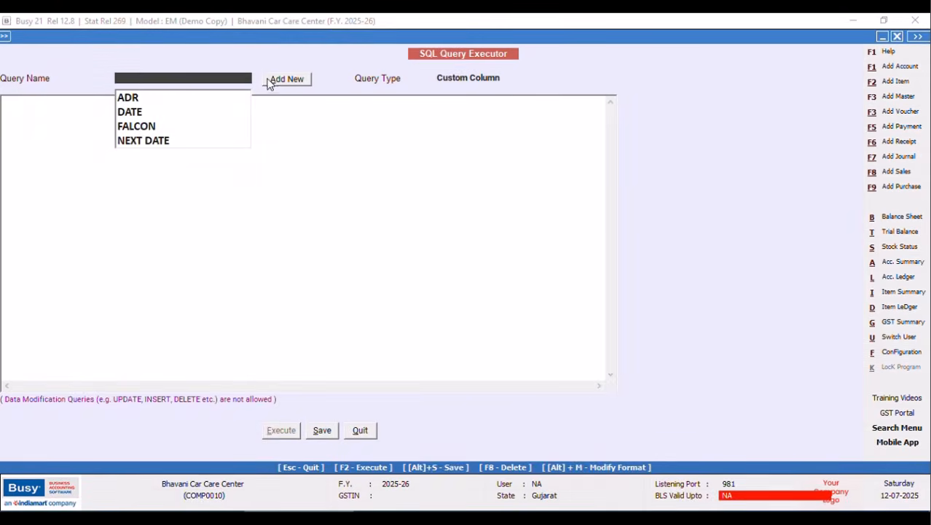
pyautogui.click(271, 79)
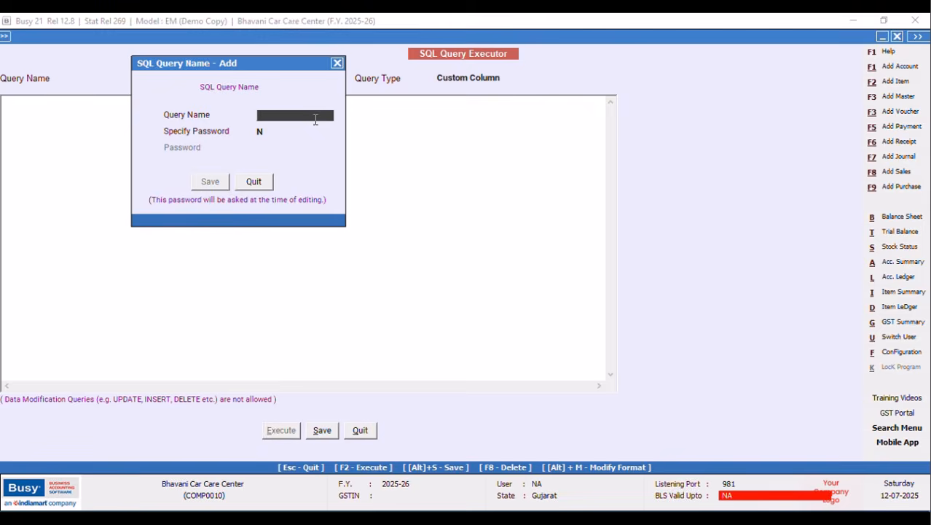
pyautogui.write('OWNER')
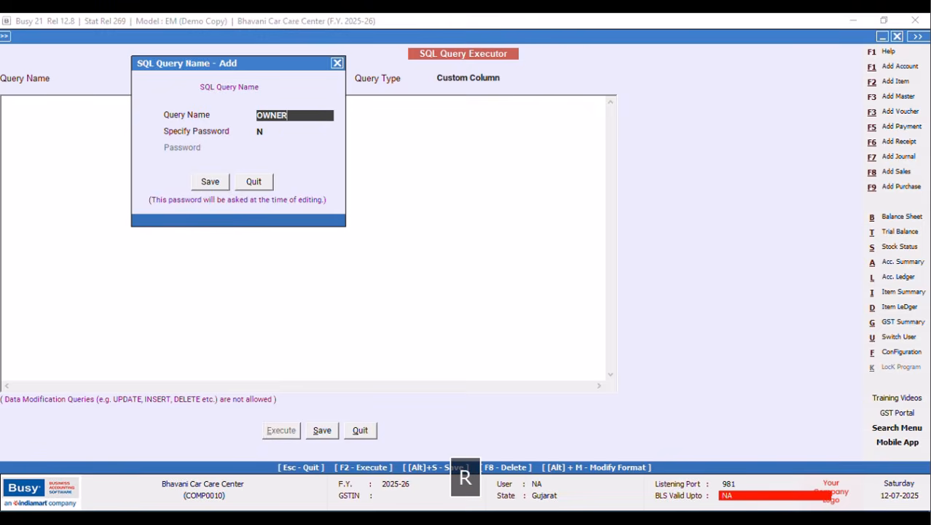
pyautogui.click(209, 182)
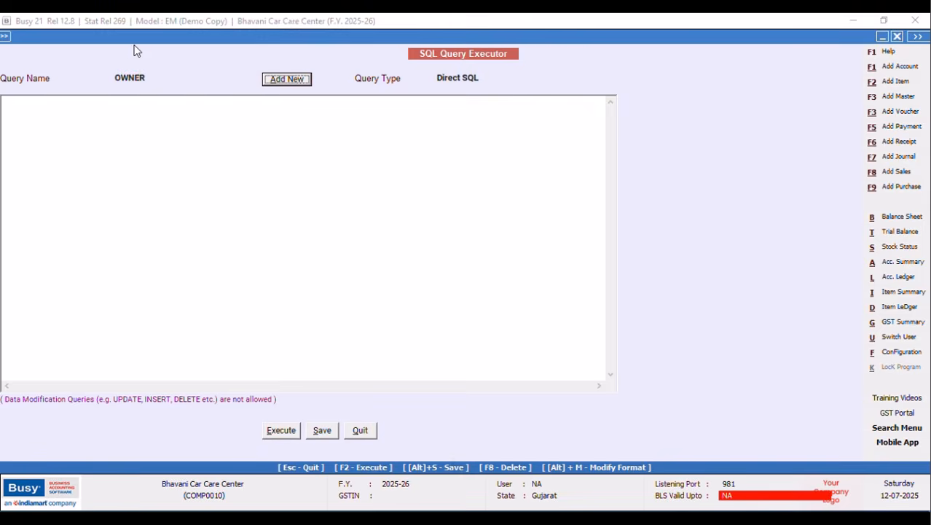
# Write a Select with subquery 'Select Master1.CM5 from Master1 Where Master1.Code=Tran1.MasterCode1'.
pyautogui.click(48, 106)
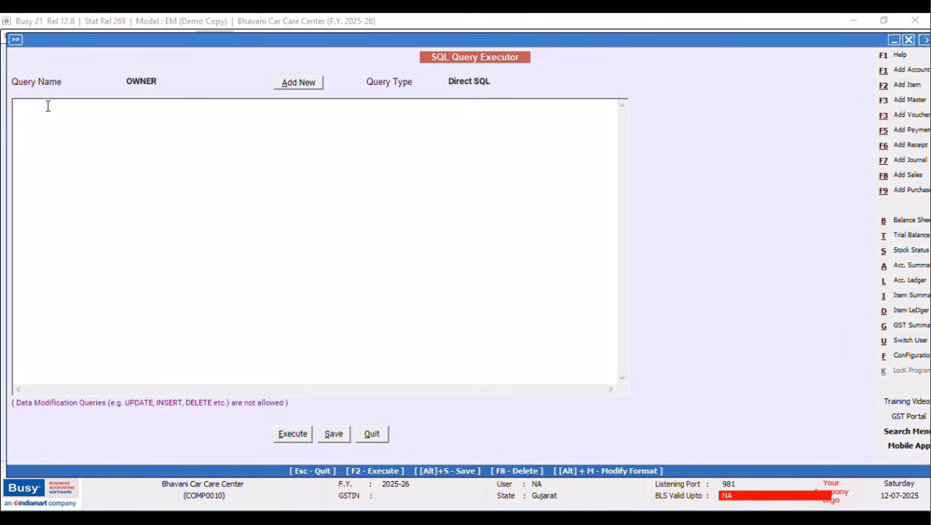
pyautogui.write('S')
pyautogui.press('capslock')
pyautogui.write('elect')
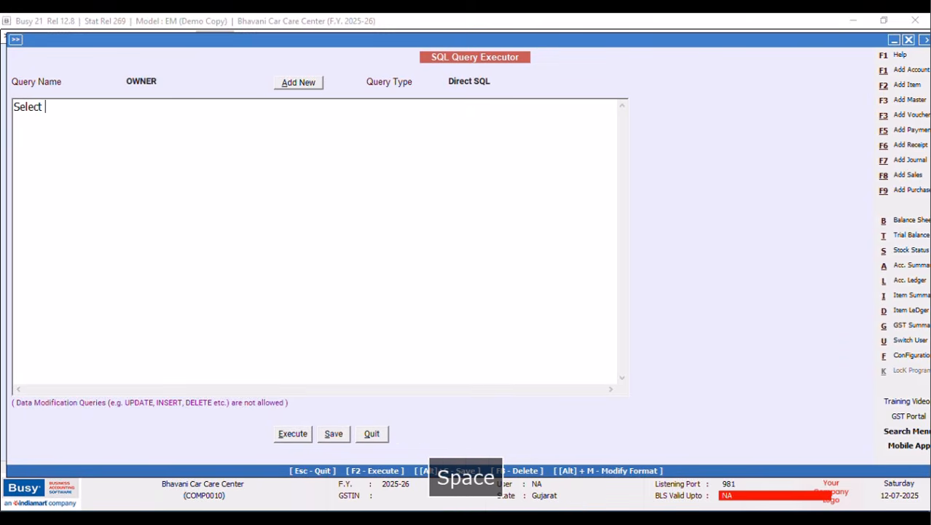
pyautogui.press('Return')
pyautogui.write('(sE')
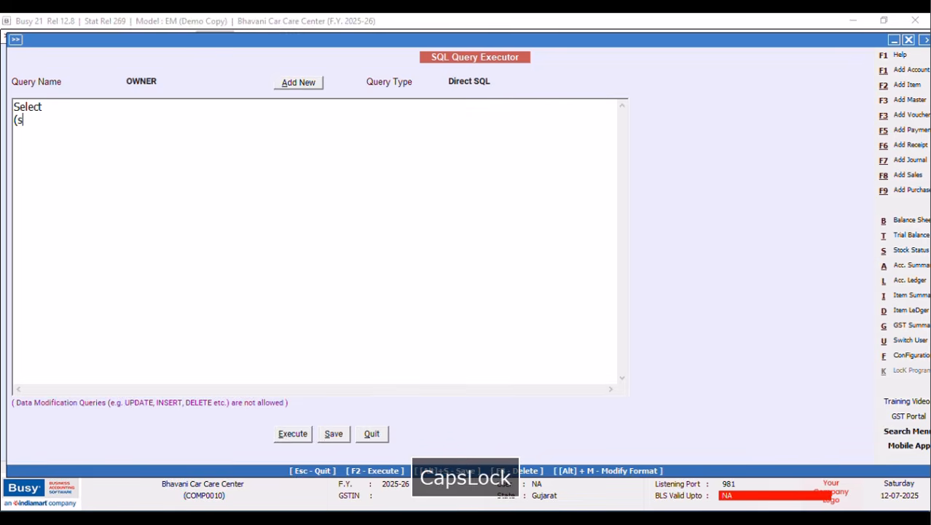
pyautogui.press('BackSpace')
pyautogui.press('BackSpace')
pyautogui.write('S')
pyautogui.press('capslock')
pyautogui.write('elect')
pyautogui.press('capslock')
pyautogui.write('Master1.CM5')
pyautogui.press('capslock')
pyautogui.write('from Mas')
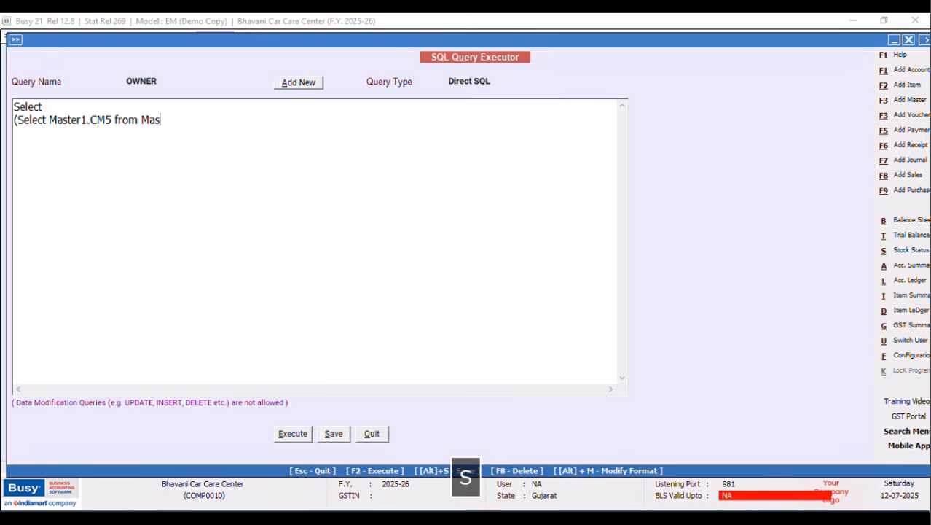
pyautogui.write('ter1')
pyautogui.press('capslock')
pyautogui.write('Where')
pyautogui.press('capslock')
pyautogui.write('Master1.')
pyautogui.press('capslock')
pyautogui.write('C')
pyautogui.press('capslock')
pyautogui.write('ode')
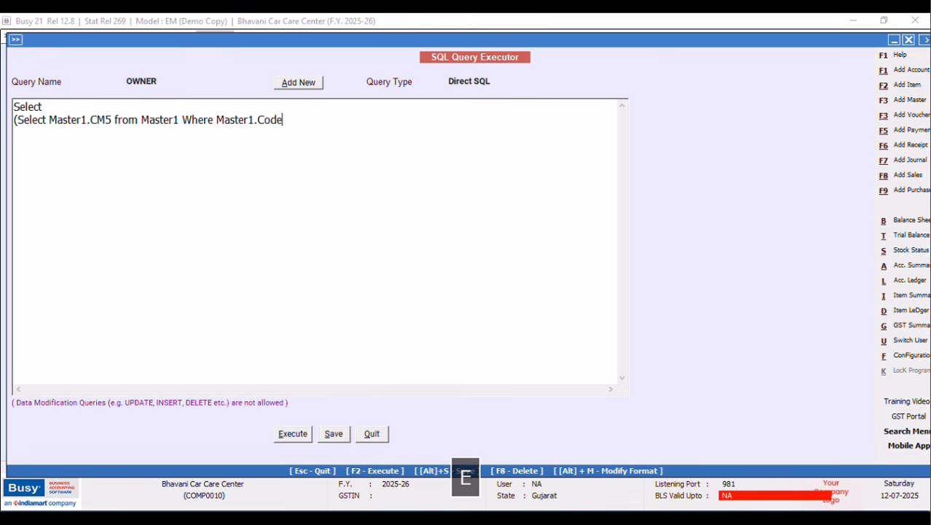
pyautogui.write('=')
pyautogui.press('capslock')
pyautogui.write('T')
pyautogui.press('capslock')
pyautogui.write('ran1.')
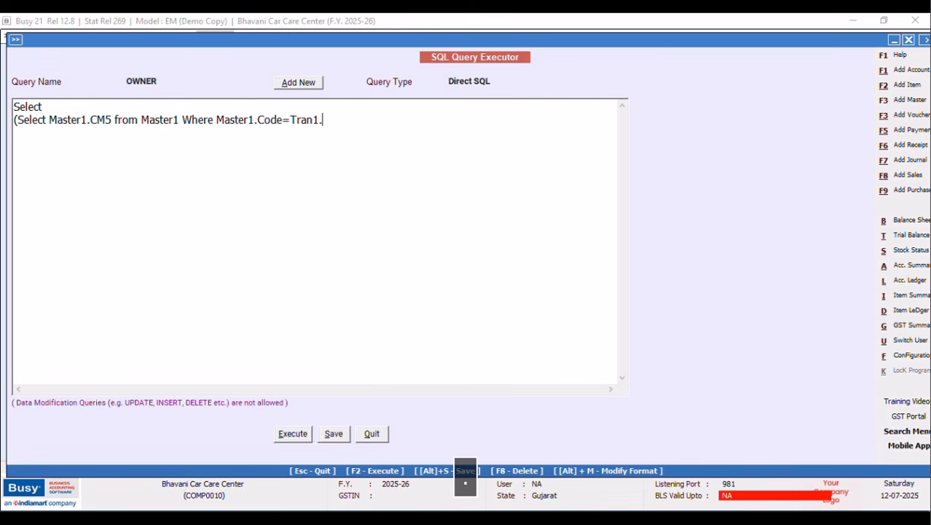
pyautogui.press('capslock')
pyautogui.write('Master')
pyautogui.press('capslock')
pyautogui.write('C')
pyautogui.press('capslock')
pyautogui.write('ode')
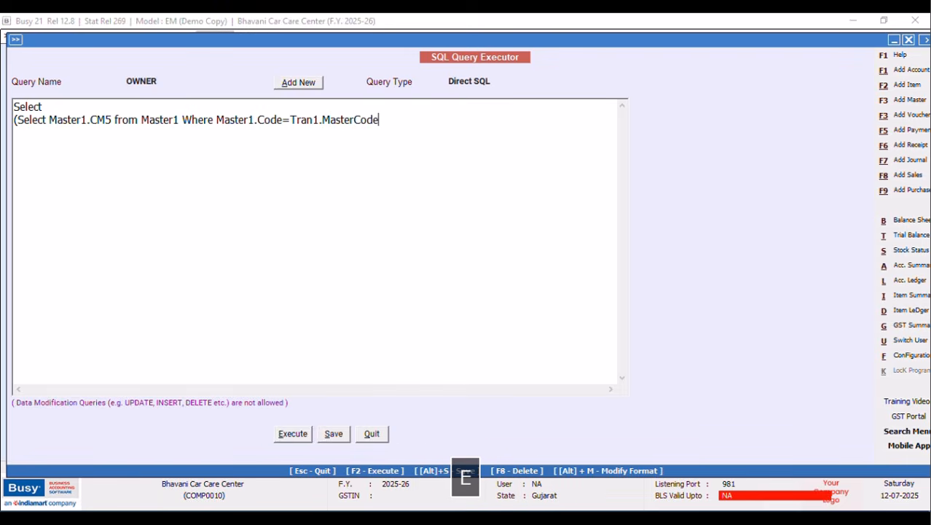
pyautogui.write('1)')
# Finish with 'from Tran1 Where Tran1.VchType=9', then save and test-run the OWNER query.
pyautogui.press('Return')
pyautogui.write('fr')
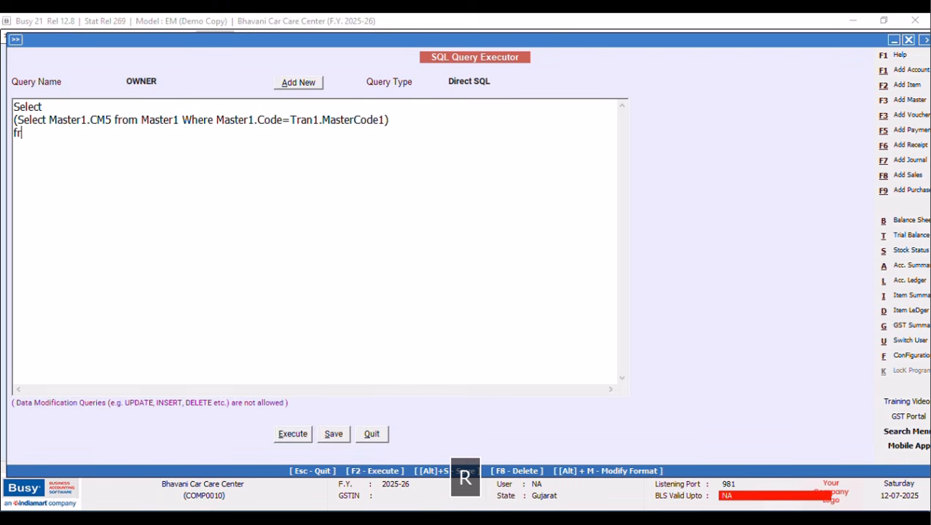
pyautogui.write('om GTra')
pyautogui.press('BackSpace')
pyautogui.press('BackSpace')
pyautogui.press('BackSpace')
pyautogui.press('capslock')
pyautogui.press('BackSpace')
pyautogui.write('T')
pyautogui.press('capslock')
pyautogui.write('ran1')
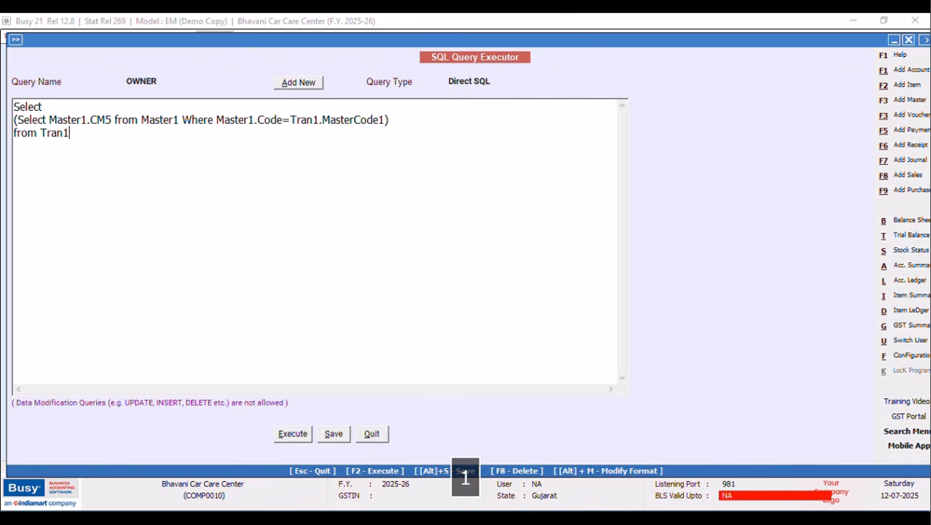
pyautogui.press('Return')
pyautogui.press('capslock')
pyautogui.write('W')
pyautogui.press('capslock')
pyautogui.write('here')
pyautogui.press('capslock')
pyautogui.write('Tran1.V')
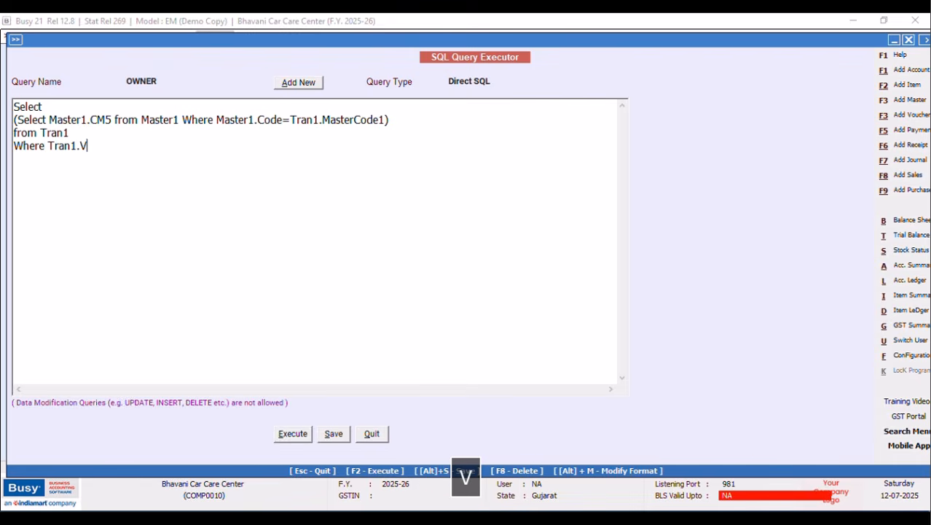
pyautogui.write('chType=9')
pyautogui.press('Tab')
pyautogui.hotkey('alt', 's')
pyautogui.click(551, 295)
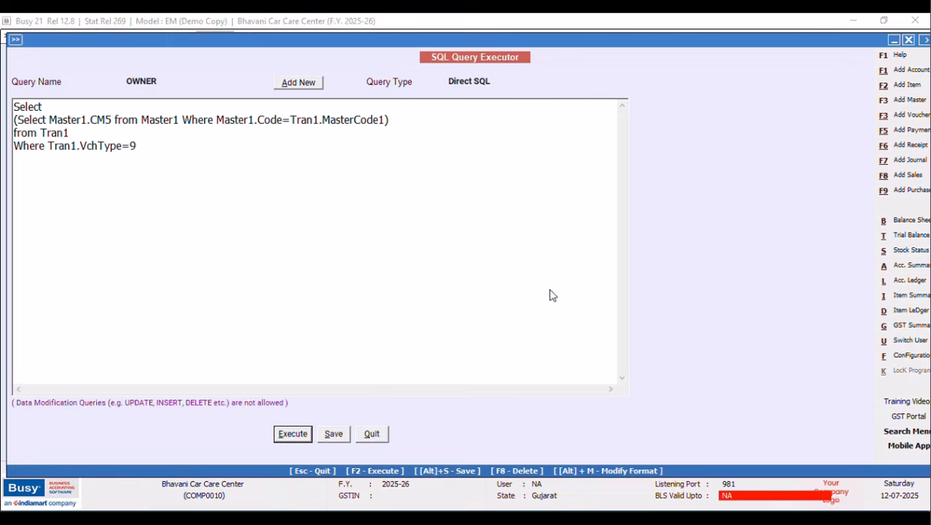
pyautogui.press('F2')
pyautogui.click(897, 38)
# Nest the CM5 lookup inside 'Select Master1.Name from Master1 Where Master1.Code='.
pyautogui.click(15, 122)
pyautogui.write('Select')
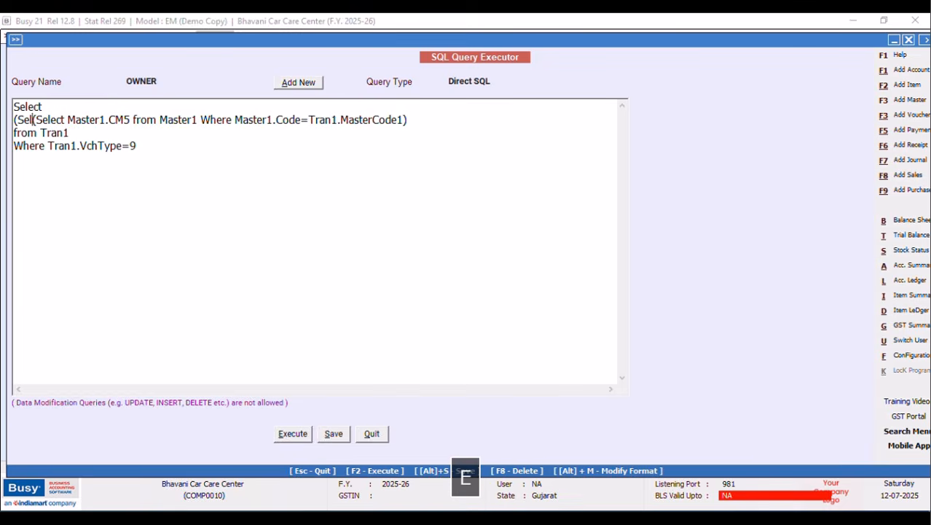
pyautogui.write(' Name')
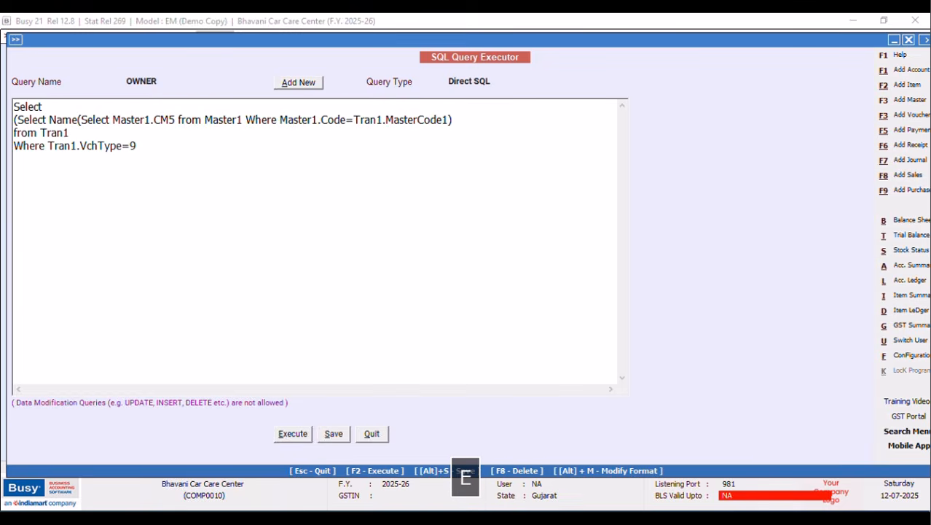
pyautogui.press('BackSpace')
pyautogui.press('BackSpace')
pyautogui.press('BackSpace')
pyautogui.press('BackSpace')
pyautogui.press('capslock')
pyautogui.write('M')
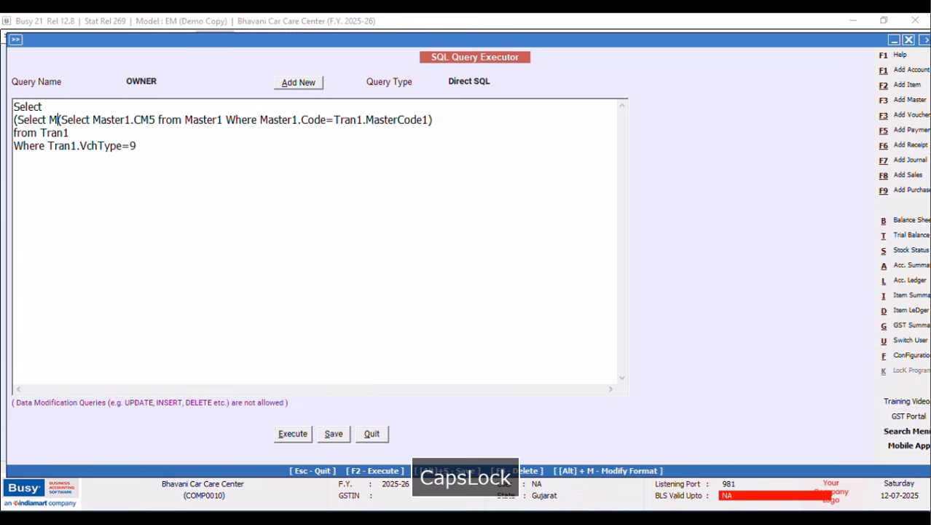
pyautogui.write('asetr')
pyautogui.press('BackSpace')
pyautogui.press('BackSpace')
pyautogui.write('ter1.')
pyautogui.press('capslock')
pyautogui.write('Name from')
pyautogui.press('capslock')
pyautogui.write('Master')
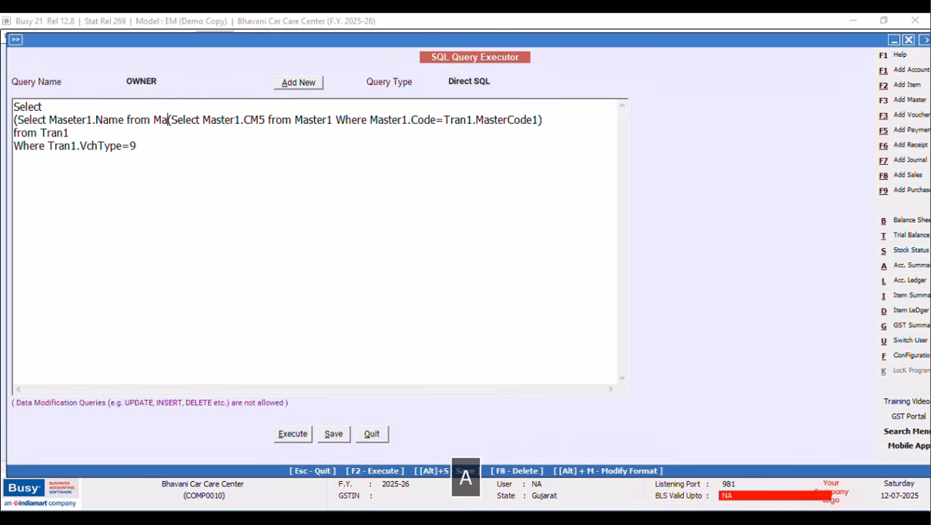
pyautogui.write('1')
pyautogui.press('capslock')
pyautogui.write('WQ')
pyautogui.press('capslock')
pyautogui.write('her')
pyautogui.press('BackSpace')
pyautogui.press('BackSpace')
pyautogui.press('BackSpace')
pyautogui.press('BackSpace')
pyautogui.write('here')
pyautogui.press('capslock')
pyautogui.write('M')
pyautogui.press('capslock')
pyautogui.write('aster1.')
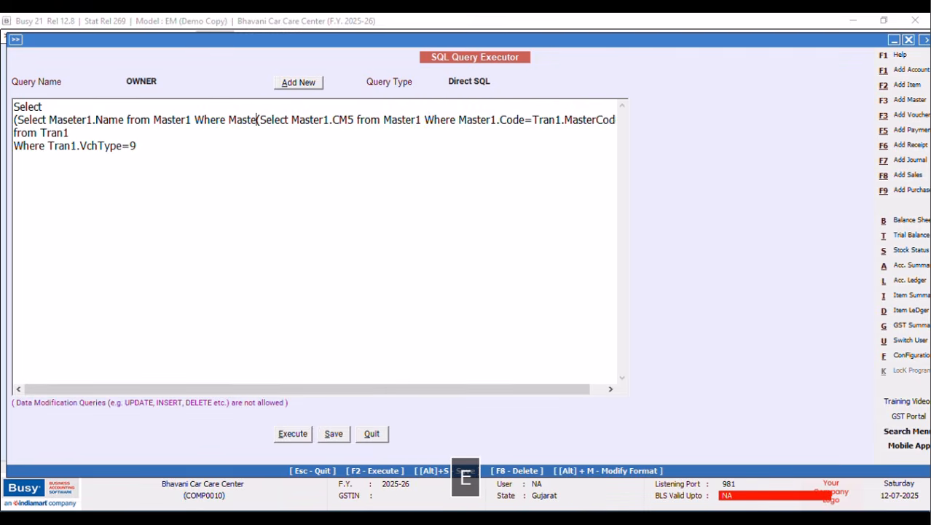
pyautogui.press('capslock')
pyautogui.write('C')
pyautogui.press('capslock')
pyautogui.write('ode')
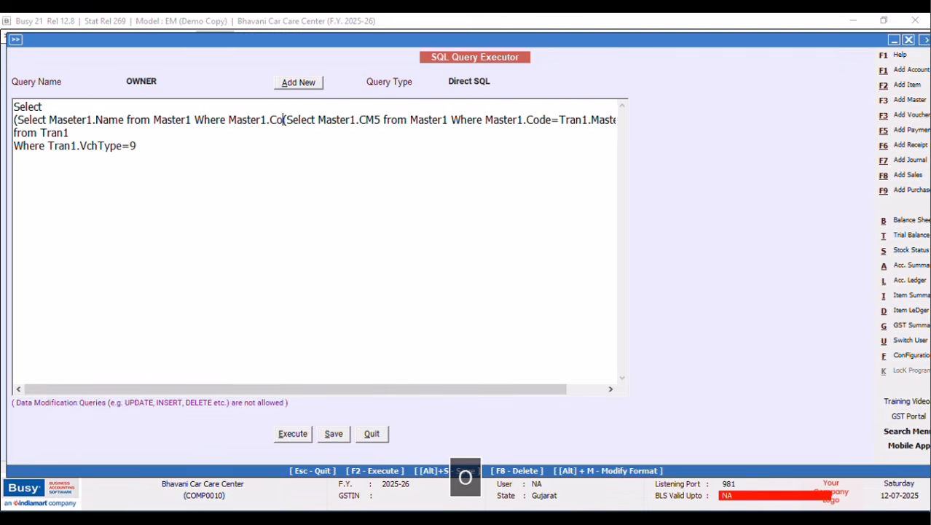
pyautogui.write('=')
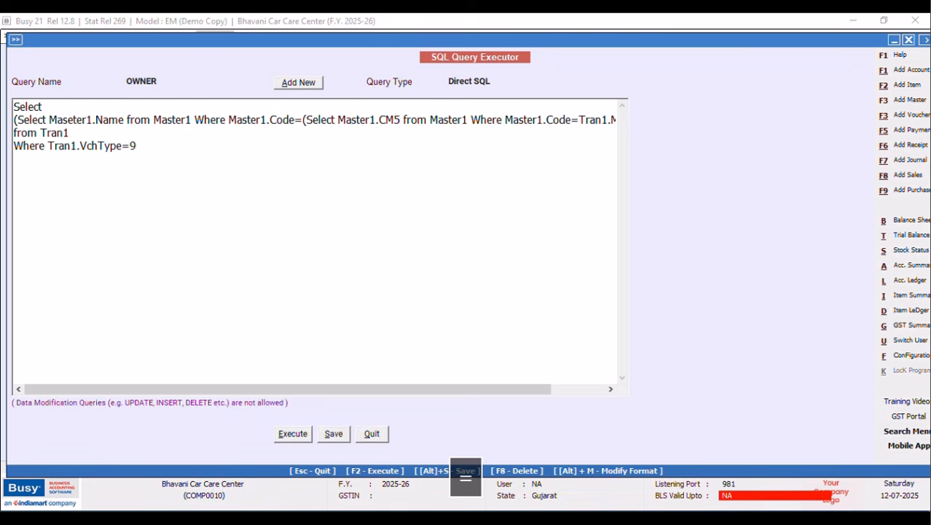
pyautogui.moveTo(399, 390); pyautogui.dragTo(516, 380)
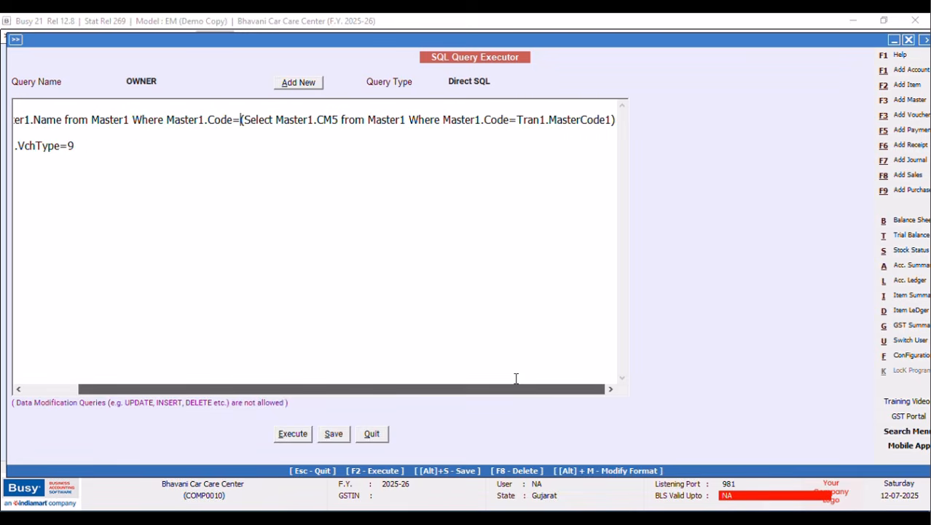
pyautogui.click(616, 118)
# Save the OWNER query and try running it; it returns an invalid query error twice.
pyautogui.write(')')
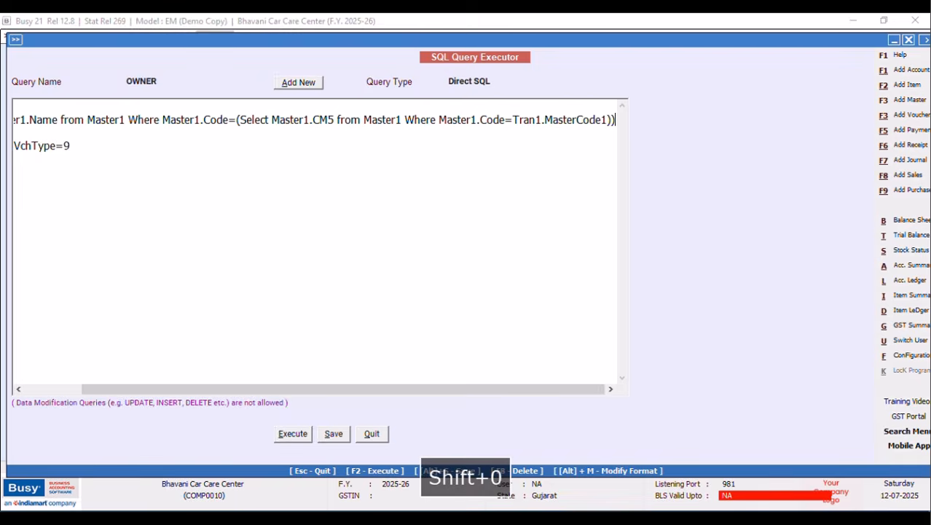
pyautogui.click(333, 435)
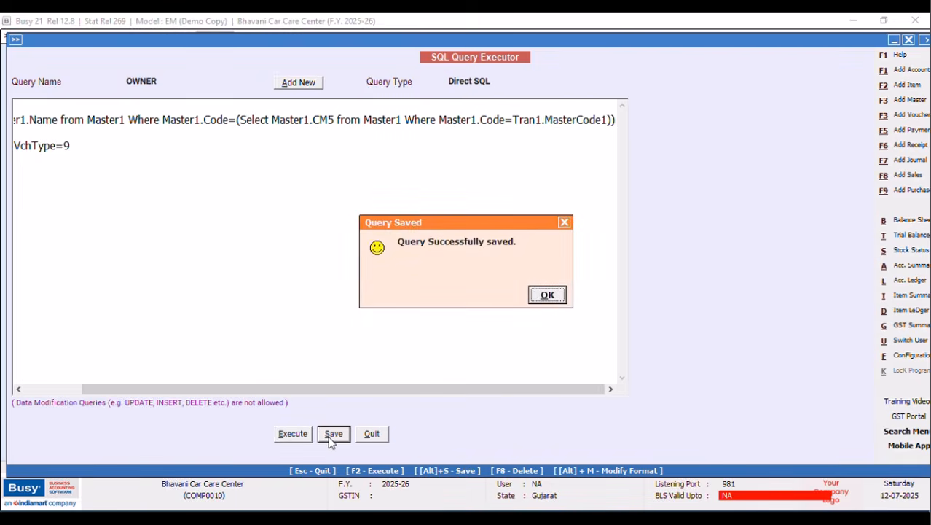
pyautogui.click(547, 295)
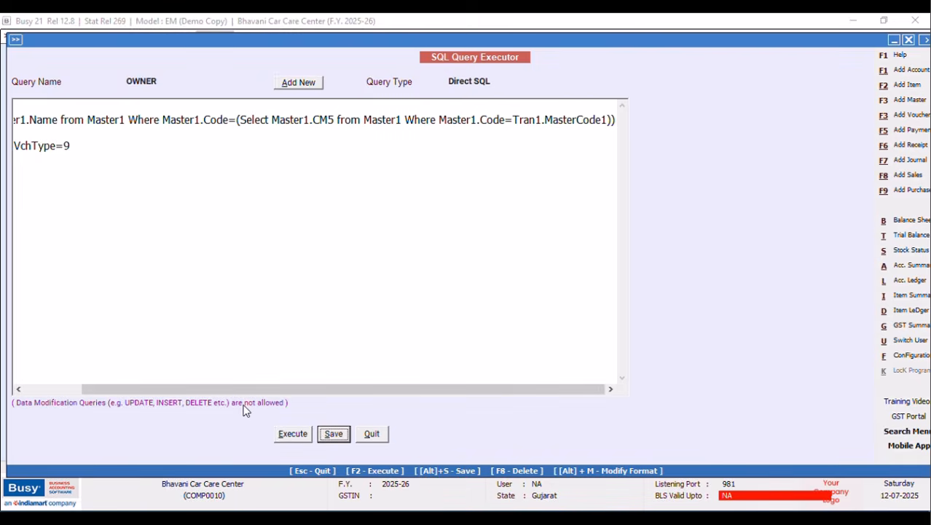
pyautogui.click(300, 436)
pyautogui.click(549, 296)
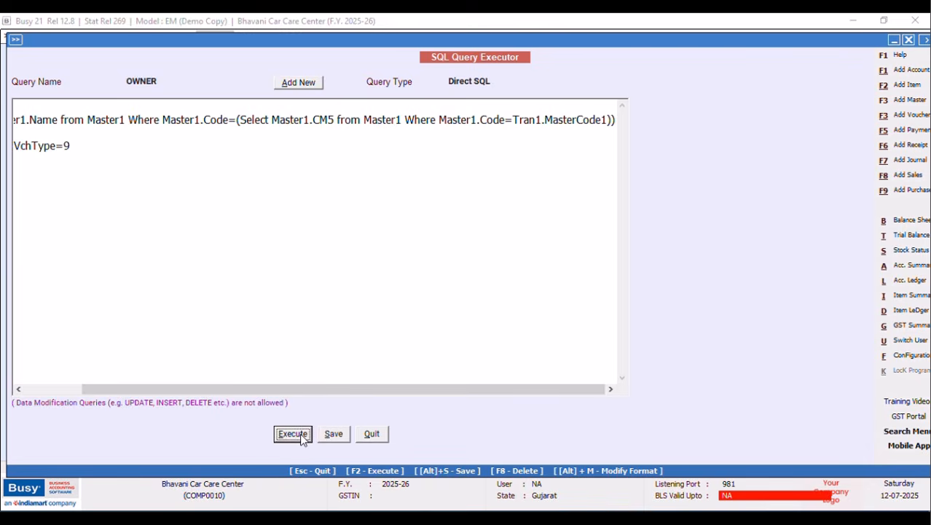
pyautogui.click(279, 438)
pyautogui.click(551, 296)
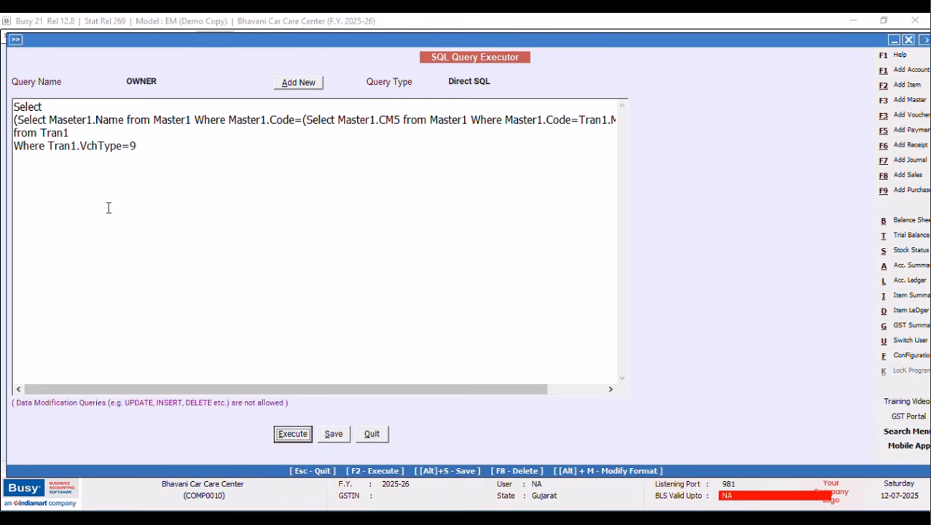
# Correct 'Maseter1' to 'Master1', save, and run the query to view the owner's name.
pyautogui.click(73, 121)
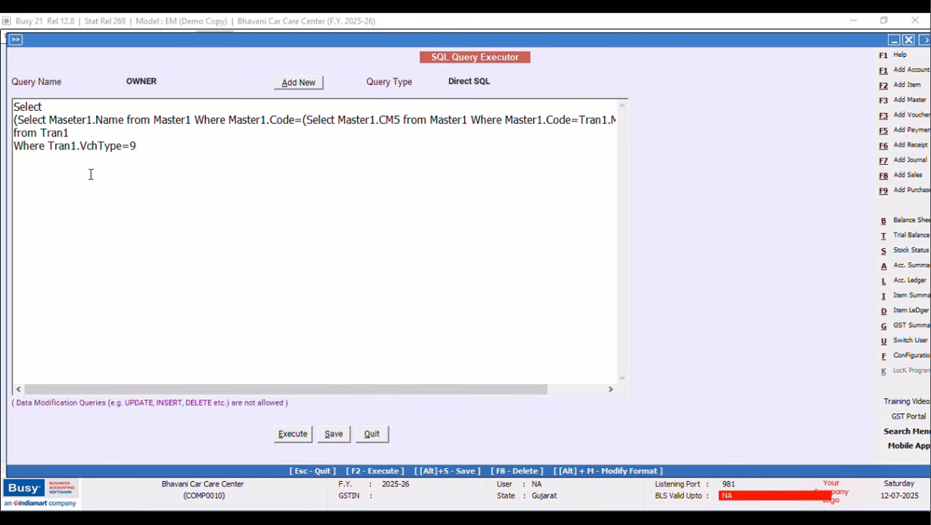
pyautogui.press('BackSpace')
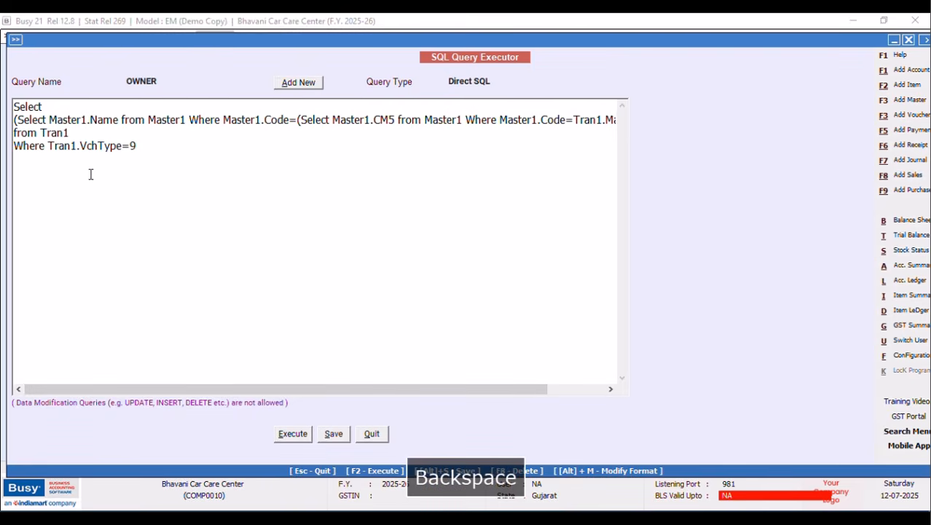
pyautogui.click(334, 435)
pyautogui.click(546, 296)
pyautogui.click(292, 433)
pyautogui.click(548, 296)
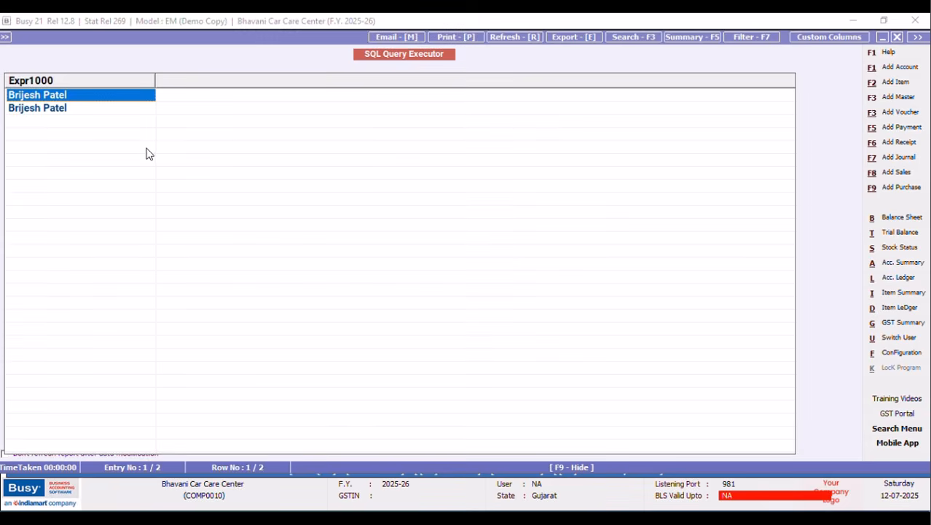
pyautogui.click(897, 37)
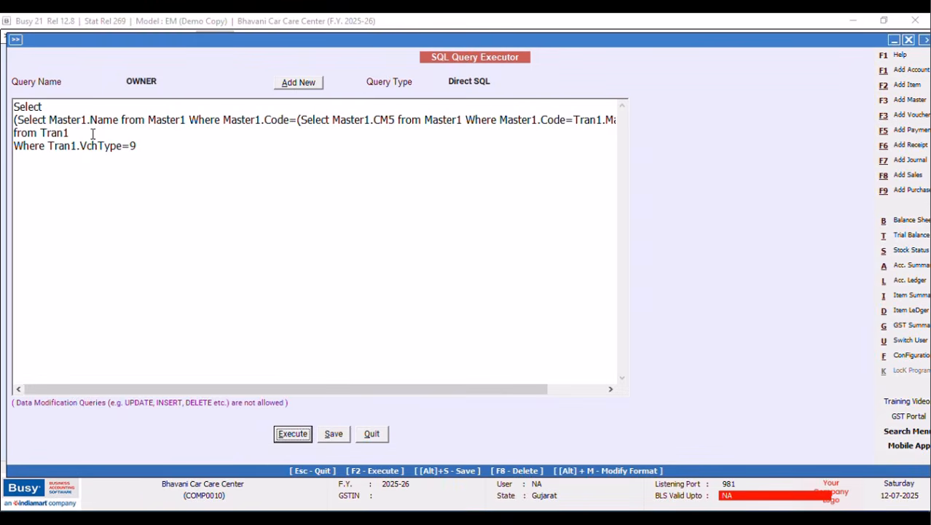
pyautogui.click(48, 145)
pyautogui.press('Return')
pyautogui.write('and')
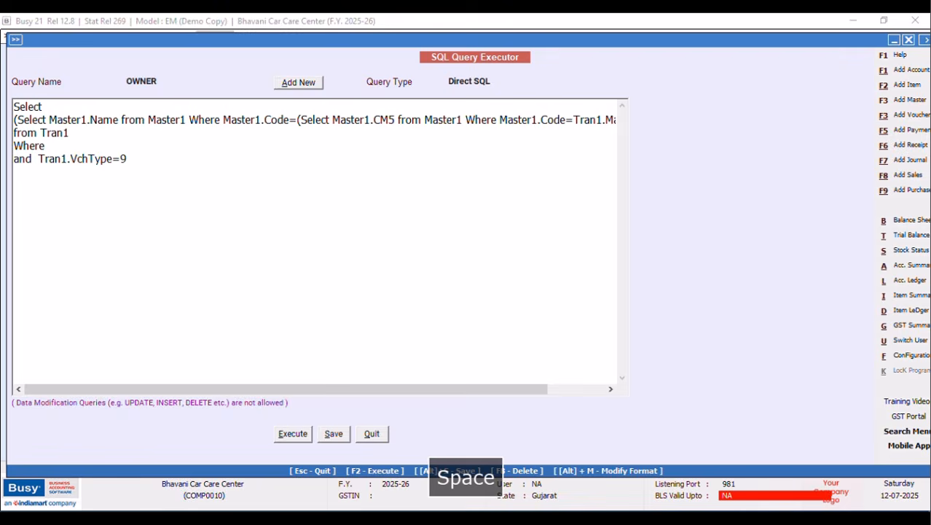
pyautogui.click(79, 145)
pyautogui.press('capslock')
pyautogui.write('T')
pyautogui.press('capslock')
pyautogui.write('ran1.')
pyautogui.press('capslock')
pyautogui.write('VchCode')
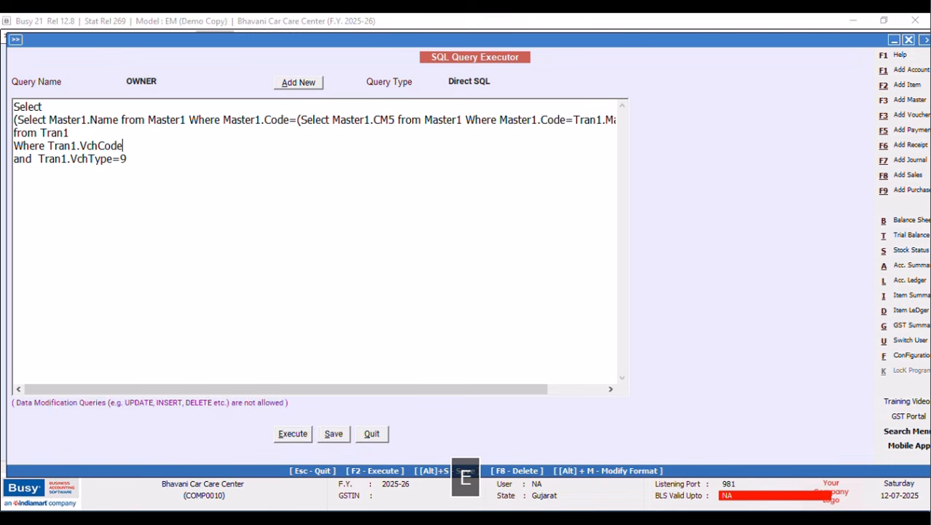
pyautogui.write('=@')
pyautogui.press('capslock')
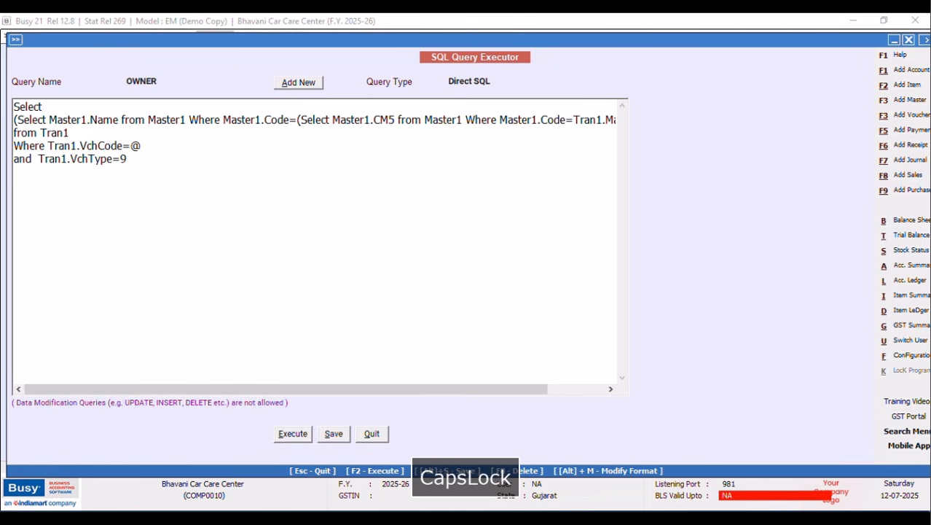
pyautogui.write('P1')
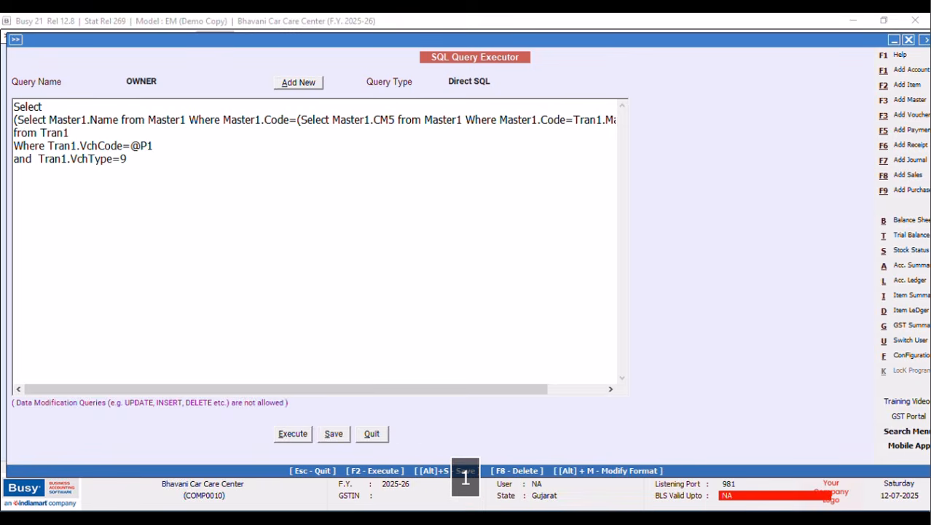
pyautogui.write('@')
# Set the query type to Custom Column, save the OWNER query and close the executor.
pyautogui.click(496, 81)
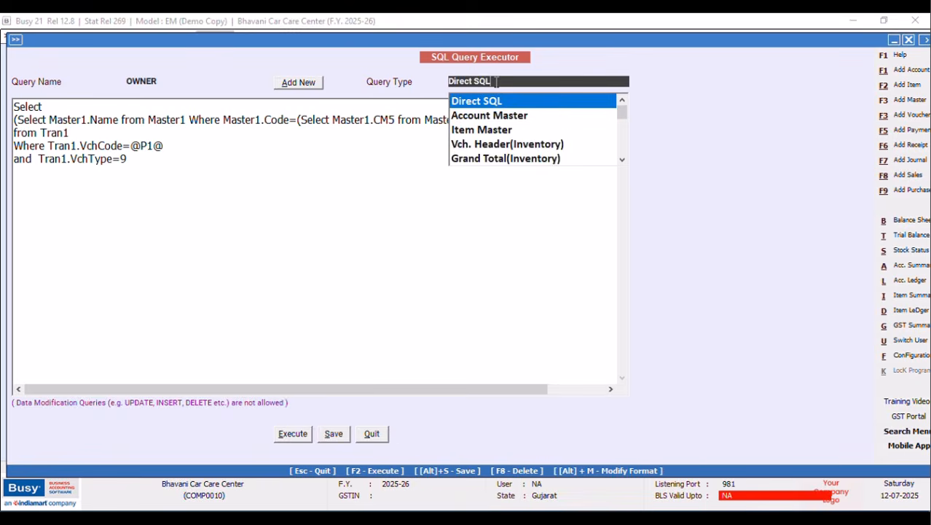
pyautogui.click(623, 159)
pyautogui.scroll(-5, 625, 161)
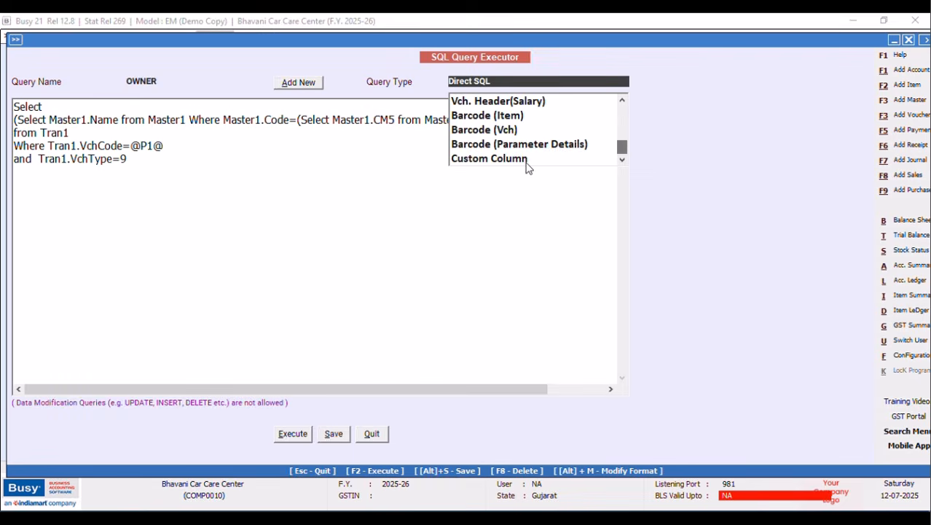
pyautogui.click(525, 160)
pyautogui.click(325, 434)
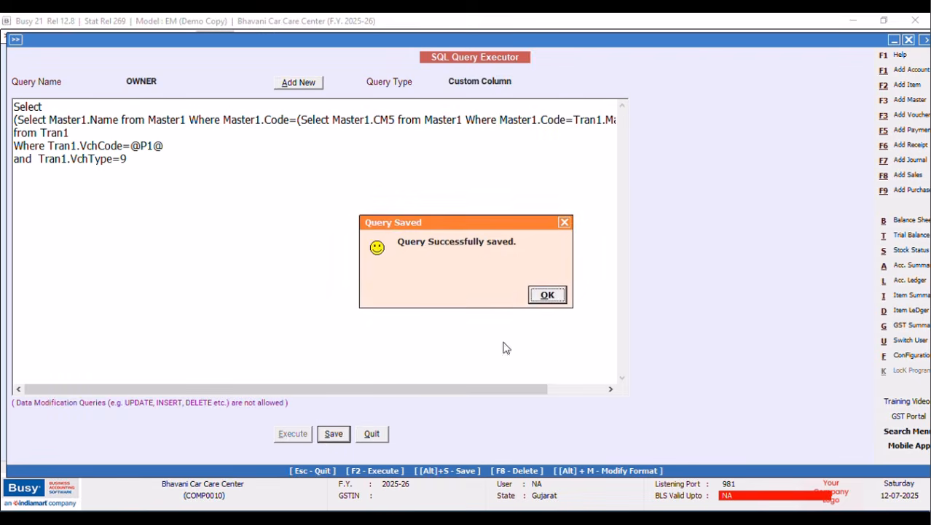
pyautogui.click(547, 294)
pyautogui.click(376, 433)
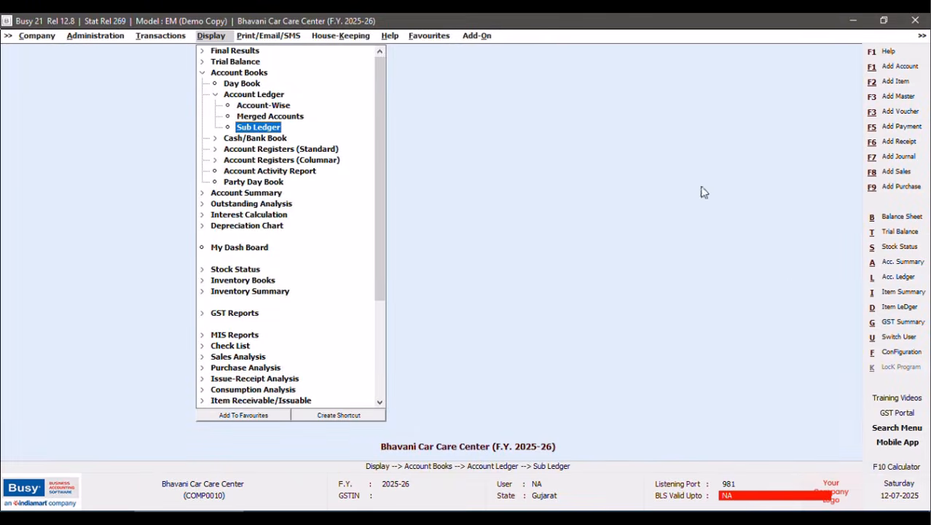
# Open the single-account Sub Ledger report and create a custom column format named NEW DESIGN.
pyautogui.click(253, 129)
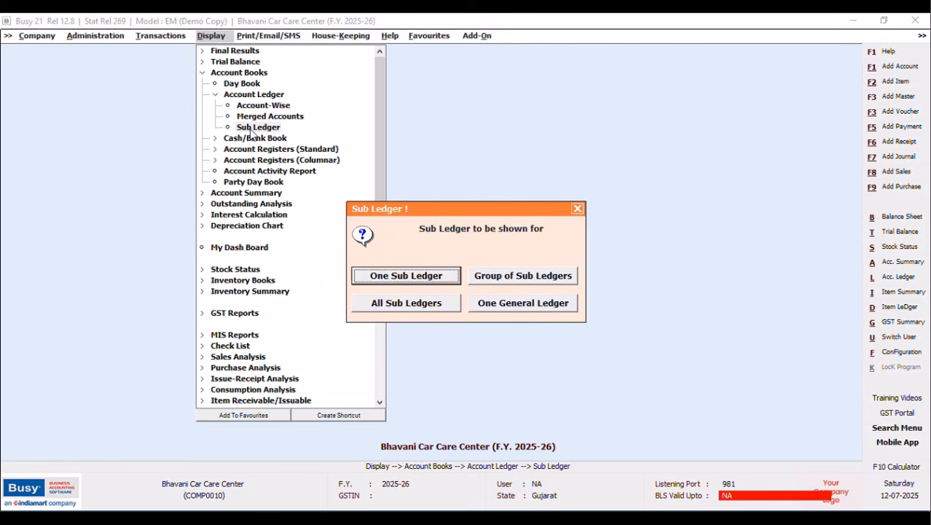
pyautogui.click(388, 277)
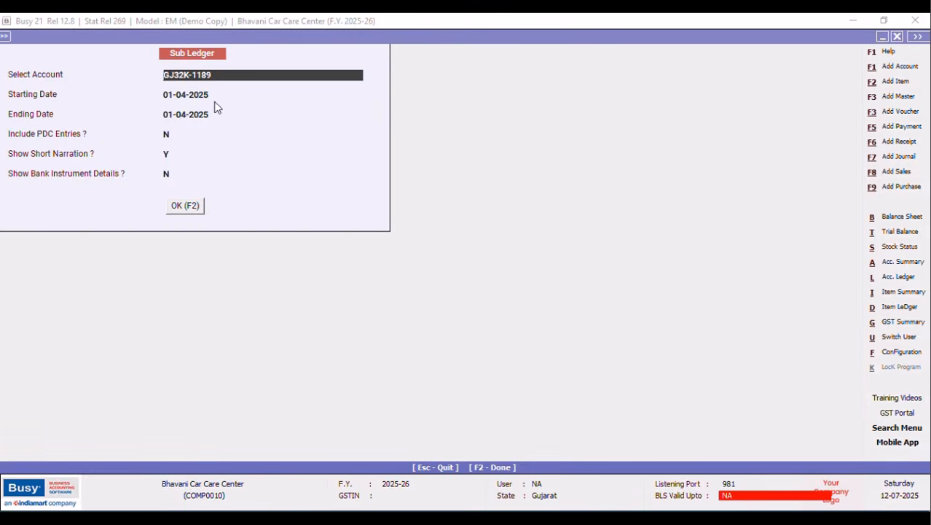
pyautogui.click(187, 206)
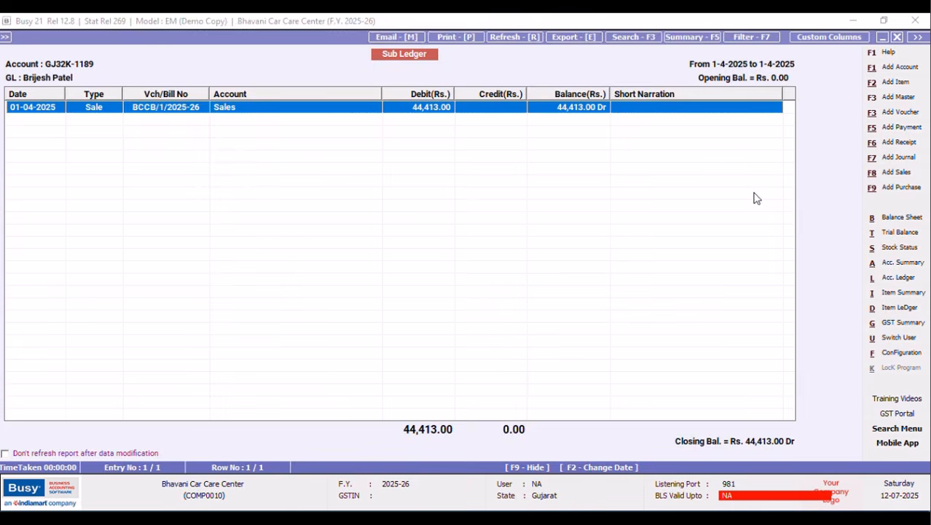
pyautogui.click(828, 38)
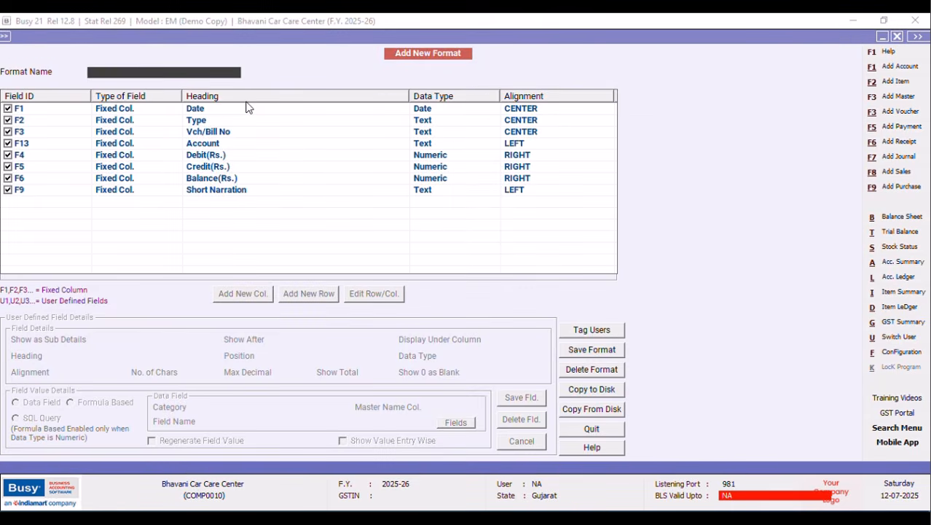
pyautogui.write('NEW DESIGN')
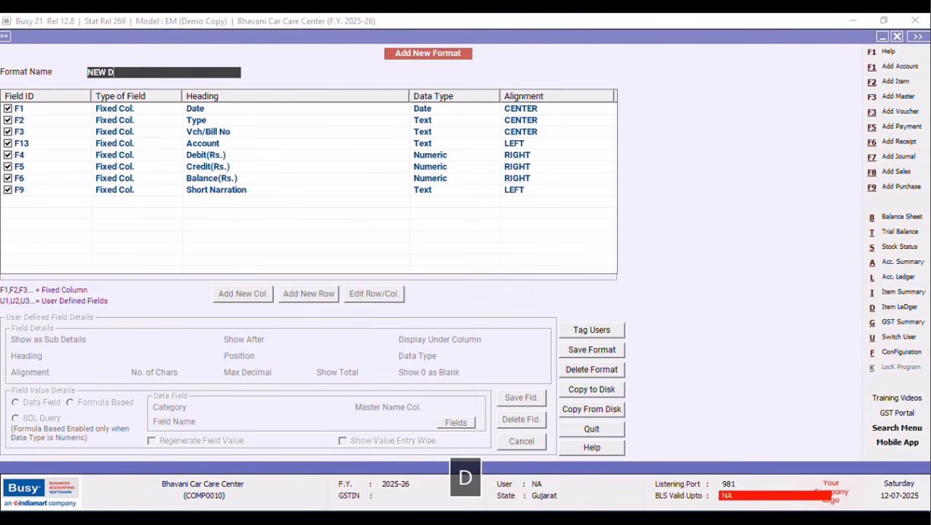
pyautogui.press('Tab')
pyautogui.press('Return')
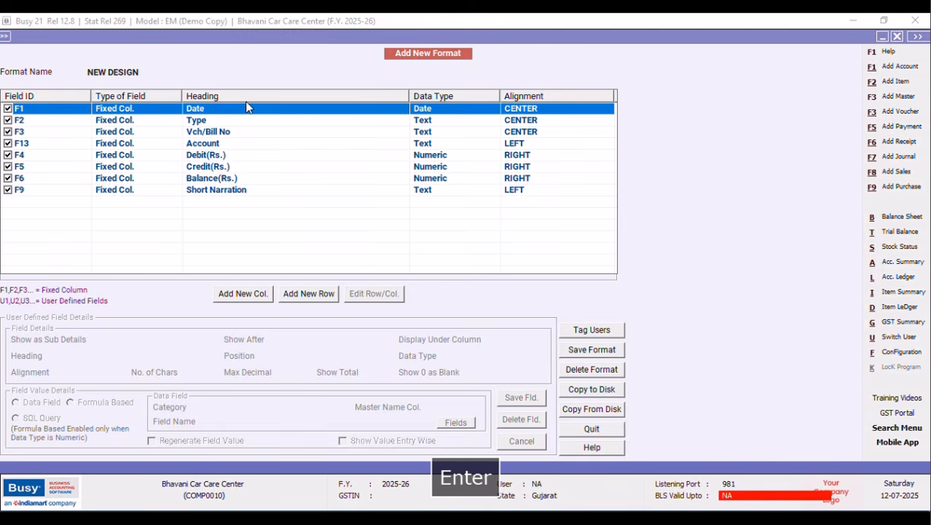
# Add a Text column headed OWNER placed after Vch/Bill No.
pyautogui.click(210, 145)
pyautogui.click(202, 132)
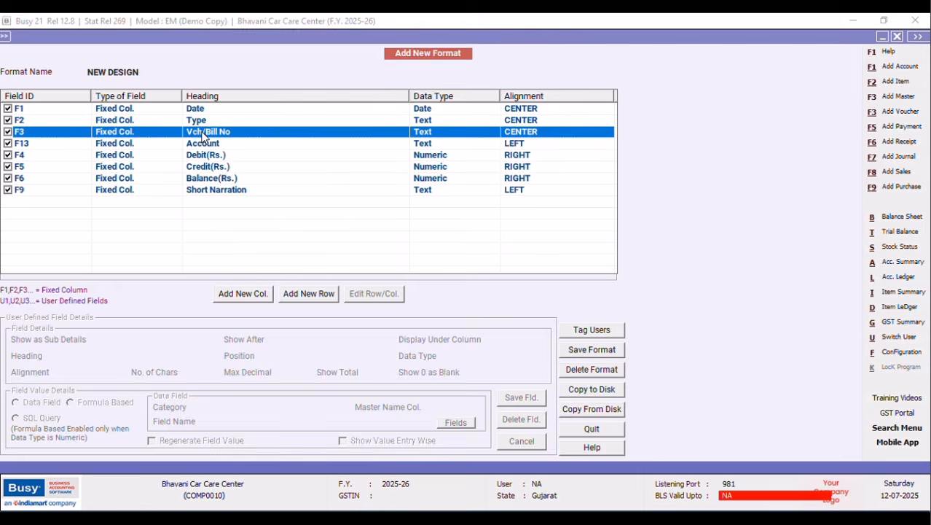
pyautogui.click(227, 299)
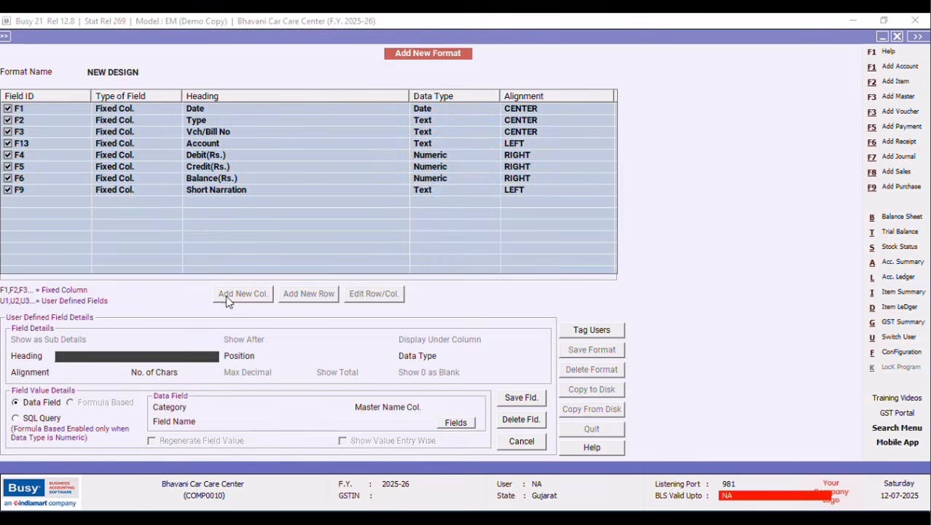
pyautogui.write('OWNER')
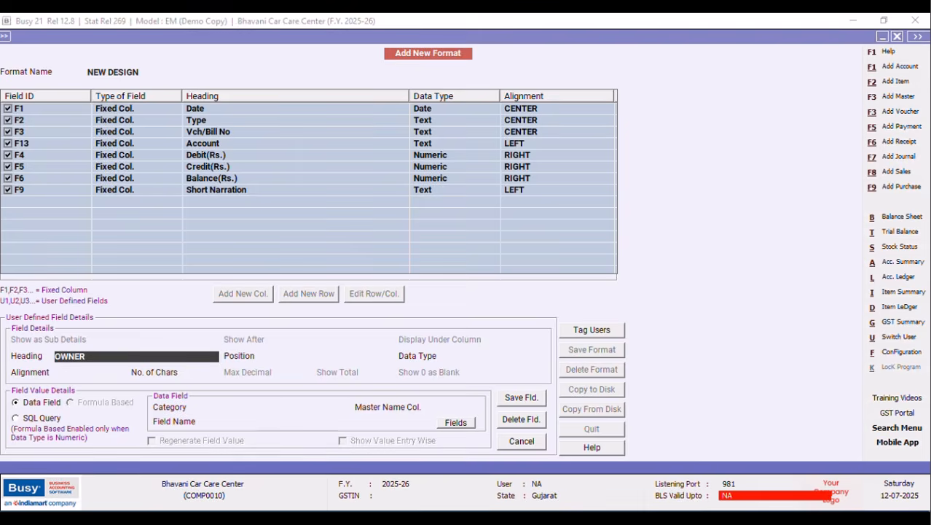
pyautogui.press('Return')
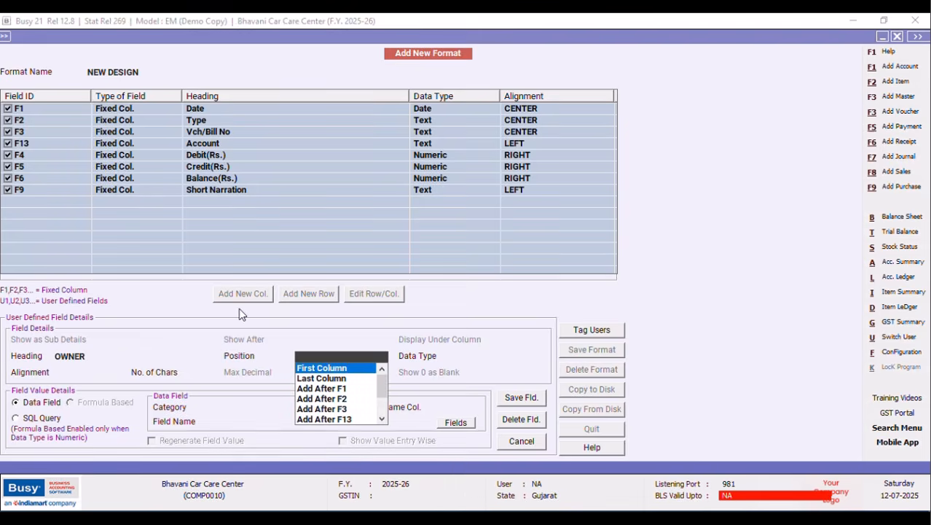
pyautogui.click(340, 408)
pyautogui.press('Return')
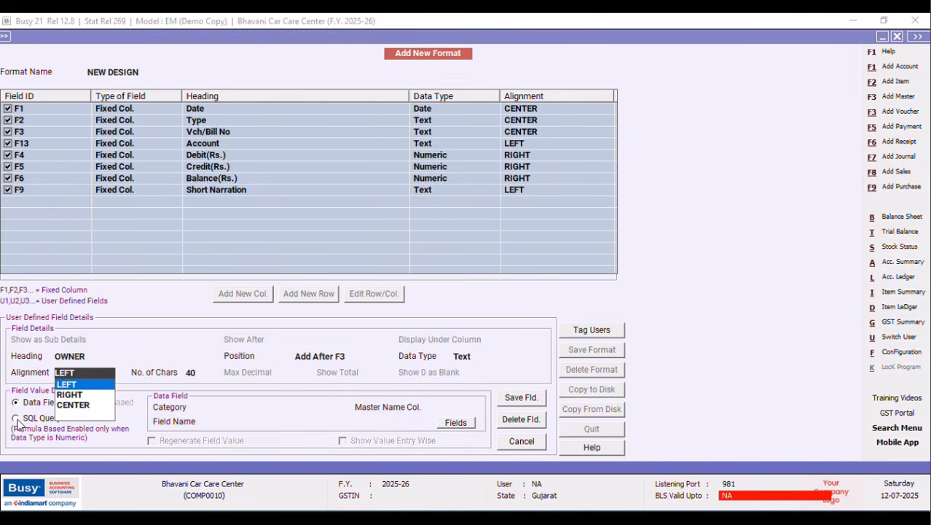
# Feed the OWNER column from the OWNER SQL query with parameter VC, then save the column and format.
pyautogui.click(17, 419)
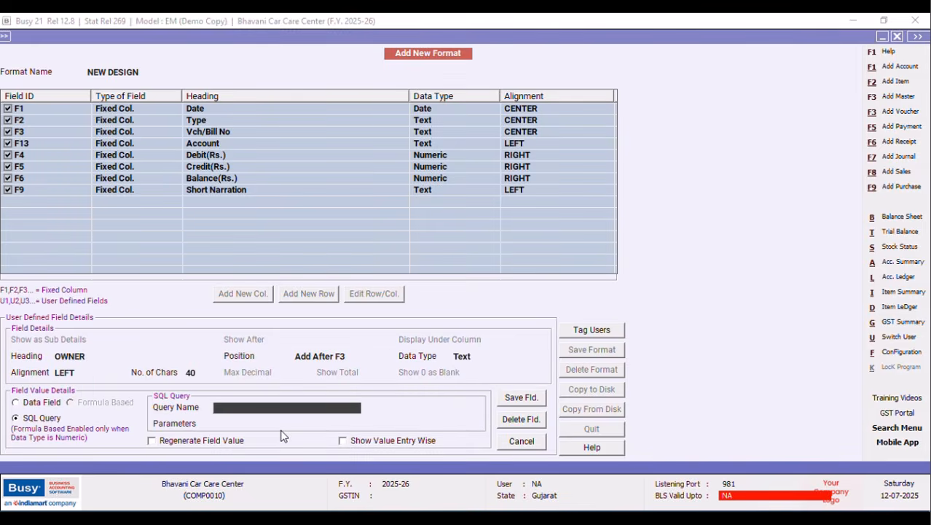
pyautogui.write('OWNER')
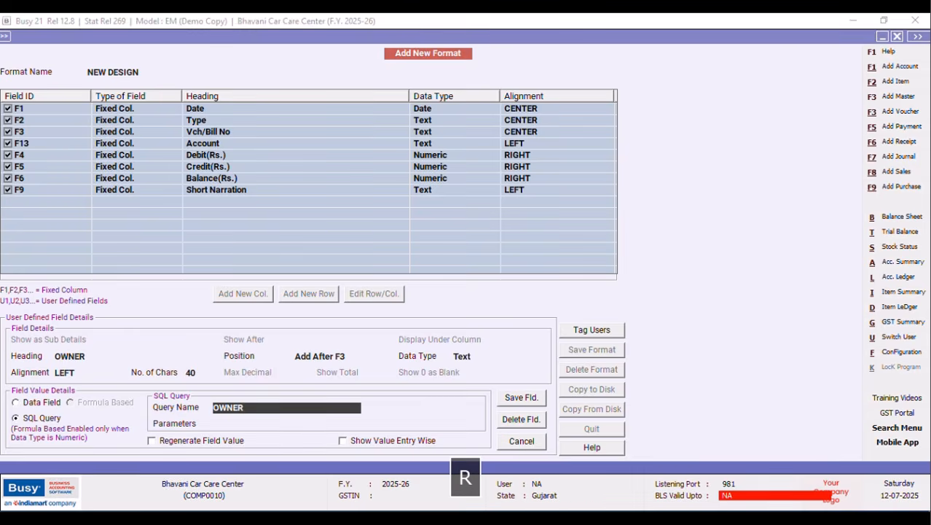
pyautogui.press('Return')
pyautogui.write('VC')
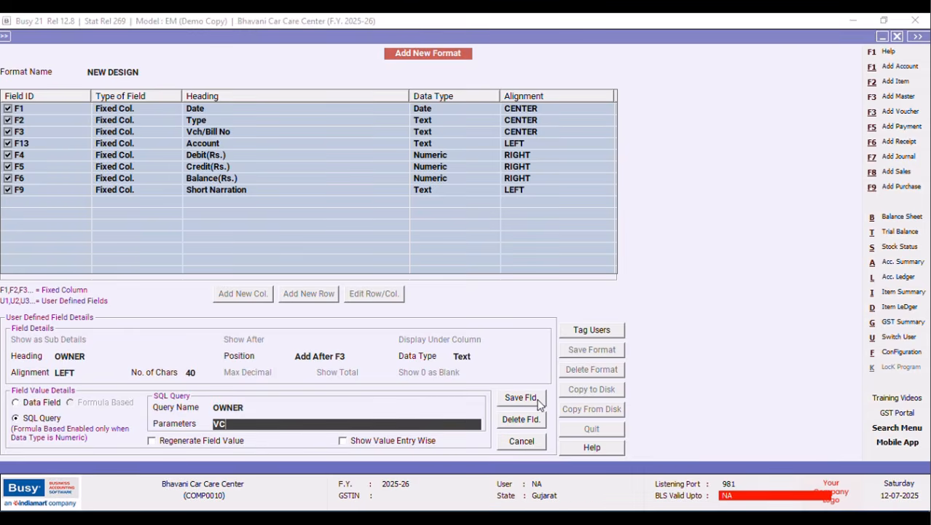
pyautogui.click(521, 397)
pyautogui.click(498, 299)
pyautogui.click(586, 350)
pyautogui.click(498, 298)
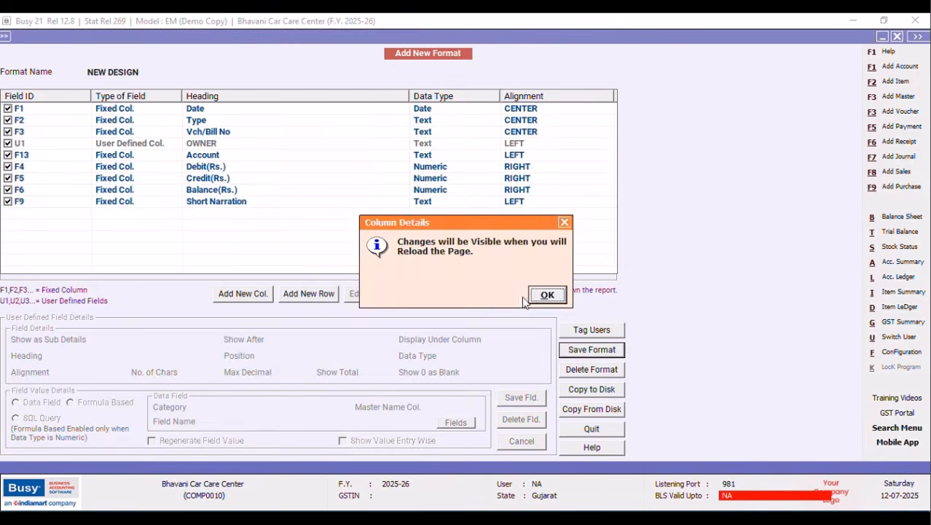
pyautogui.click(546, 295)
# Rerun the sub ledger for GJ32K-1189 with the NEW DESIGN format and narrow the OWNER column.
pyautogui.click(898, 38)
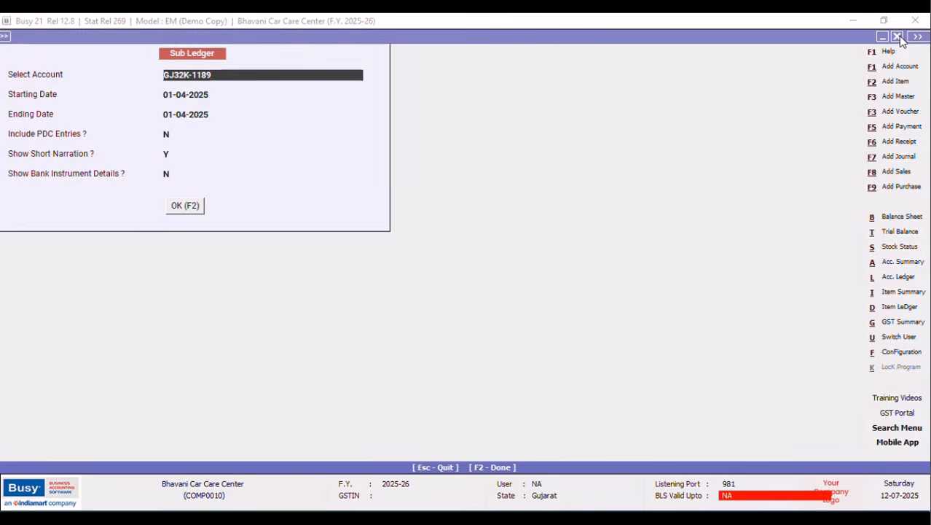
pyautogui.click(900, 37)
pyautogui.click(406, 275)
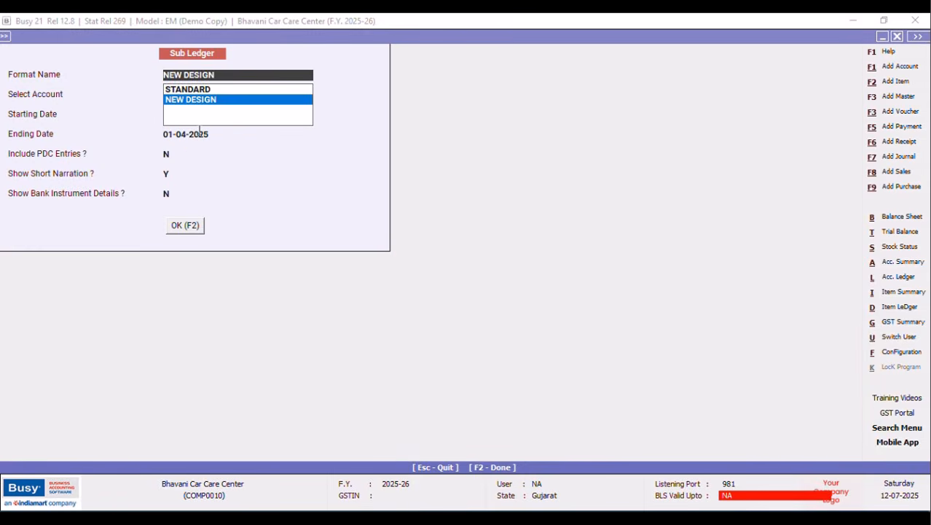
pyautogui.press('Return')
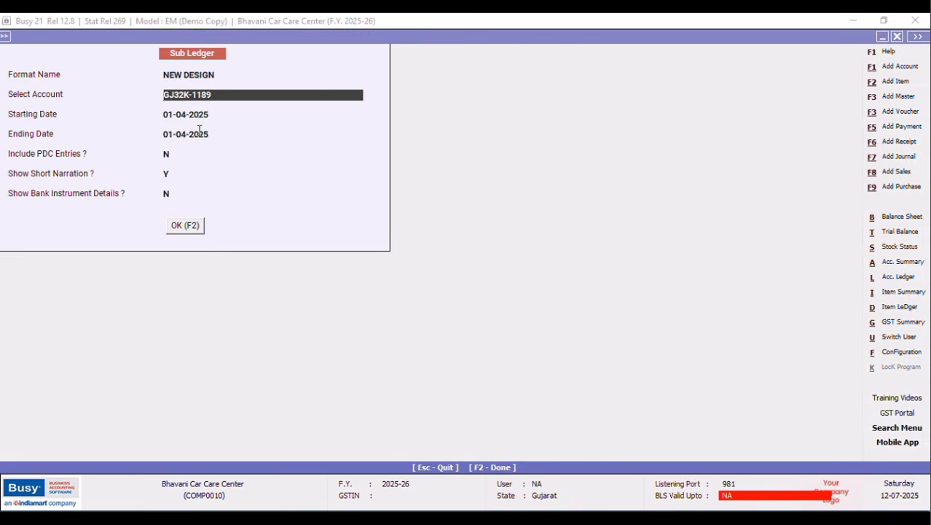
pyautogui.press('F2')
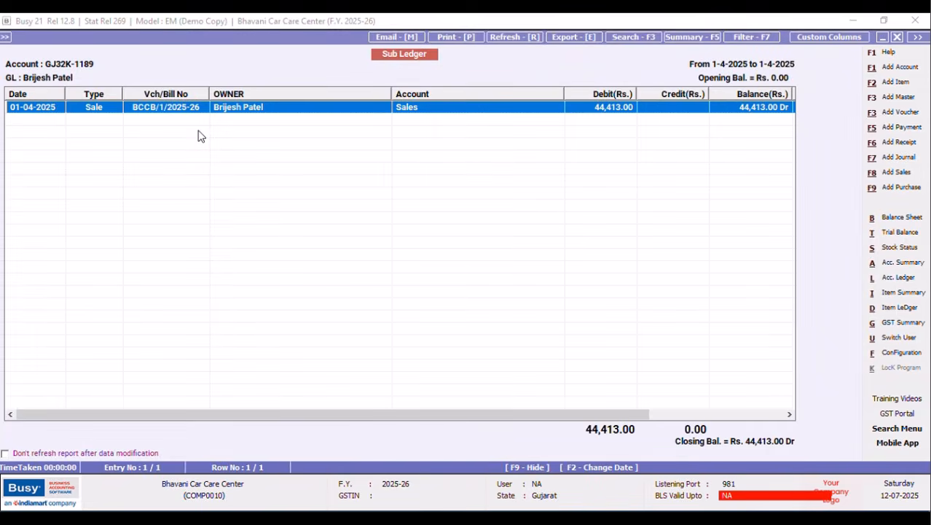
pyautogui.moveTo(393, 93); pyautogui.dragTo(304, 93)
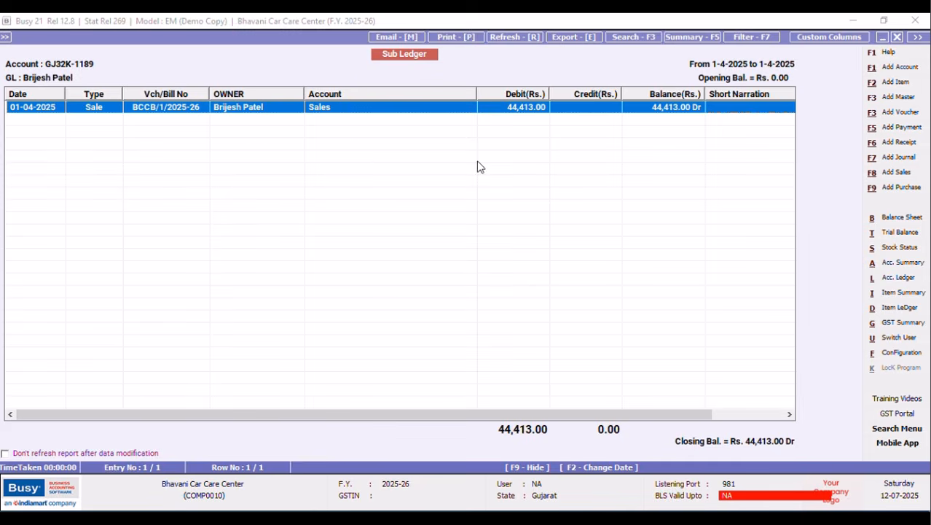
# Switch the NEW DESIGN sub ledger to the second vehicle account GJ45K-5479.
pyautogui.click(897, 36)
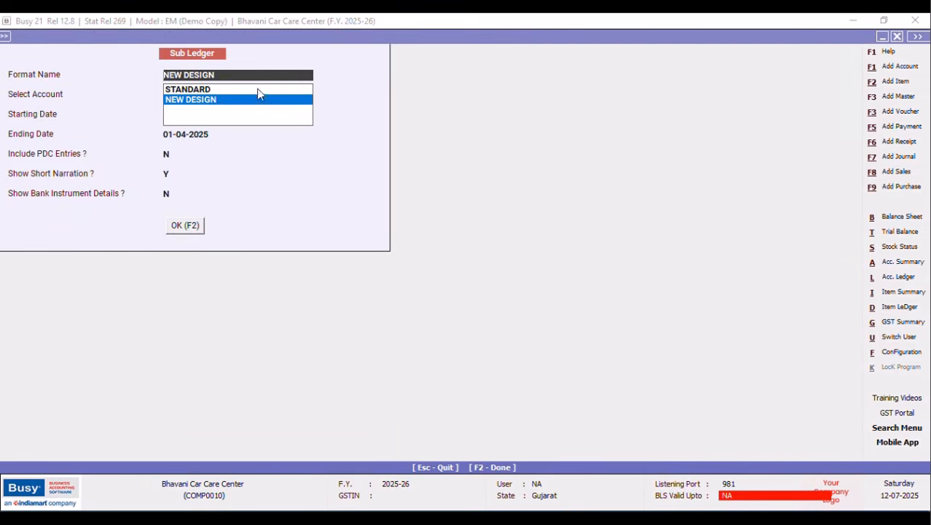
pyautogui.press('Tab')
pyautogui.press('Return')
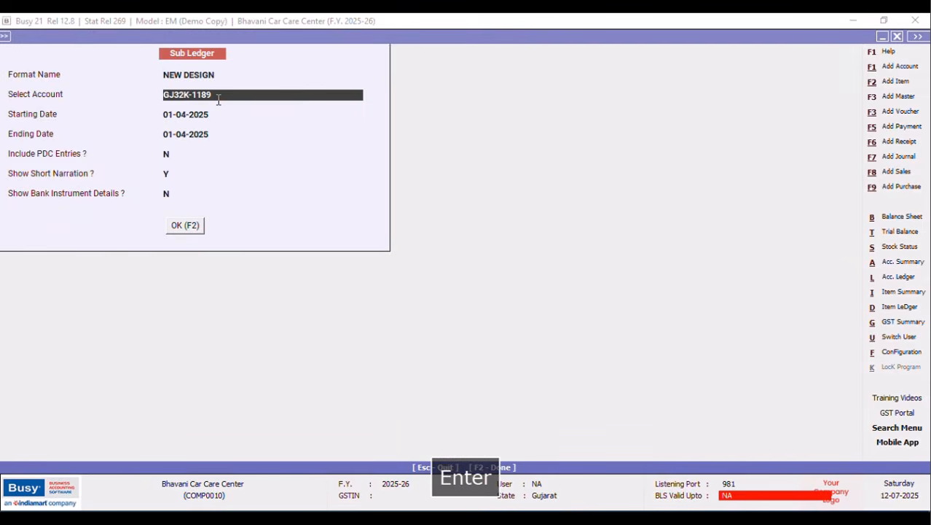
pyautogui.write('G')
pyautogui.press('Tab')
pyautogui.press('Return')
pyautogui.click(186, 227)
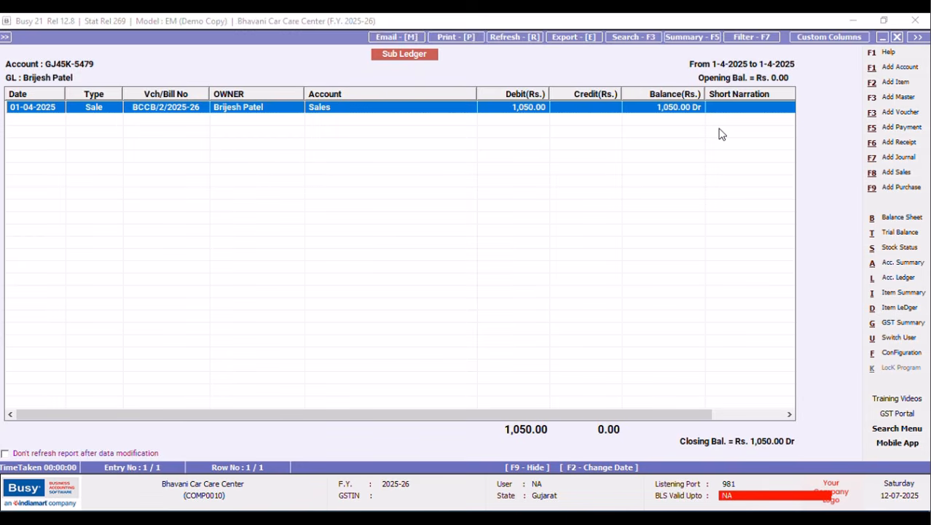
# Leave the custom column design unchanged and close the report to the selection prompt.
pyautogui.click(857, 42)
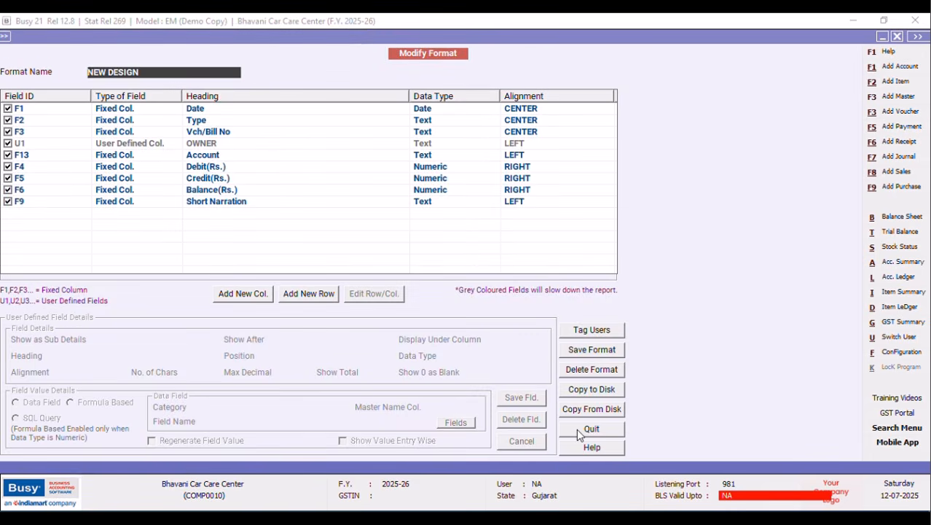
pyautogui.click(577, 429)
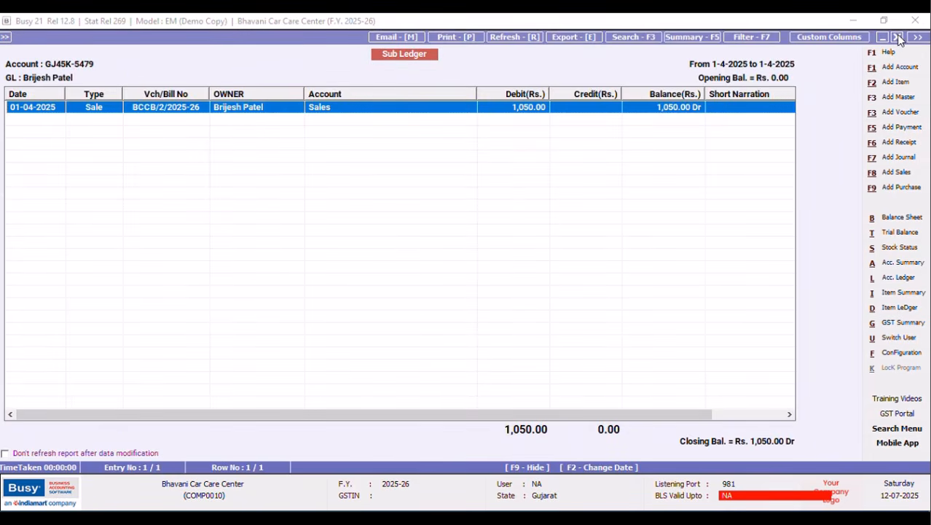
pyautogui.click(898, 37)
pyautogui.press('Escape')
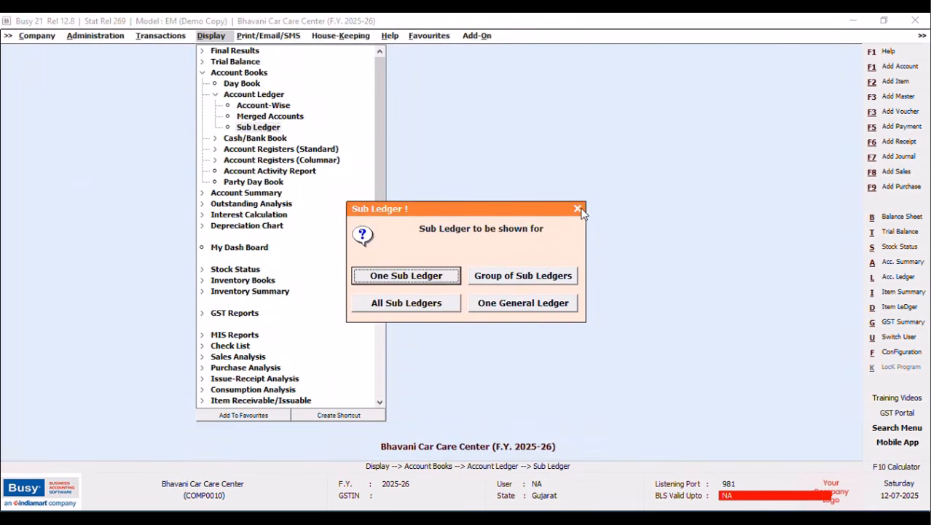
# Open the SQL query executor from Query System and add a new query named Mechanic.
pyautogui.click(577, 209)
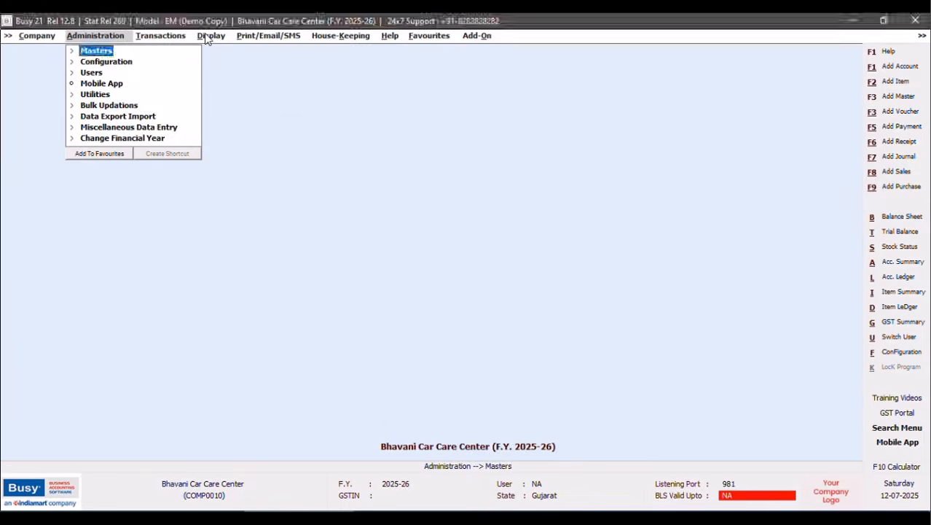
pyautogui.click(208, 35)
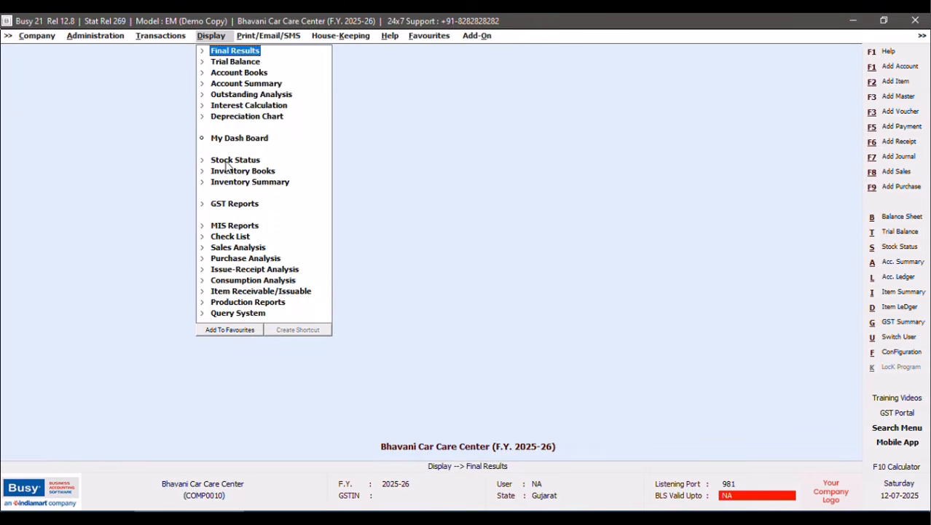
pyautogui.click(229, 313)
pyautogui.click(266, 401)
pyautogui.click(283, 82)
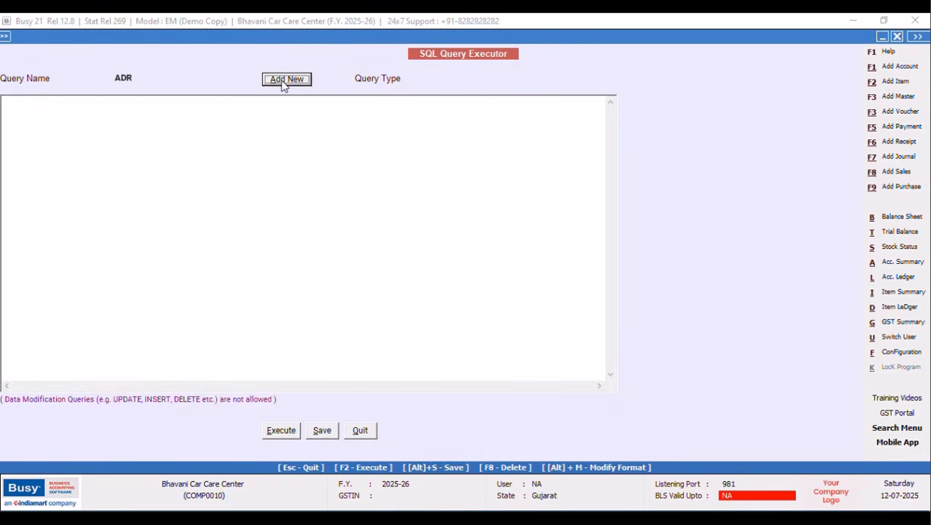
pyautogui.press('capslock')
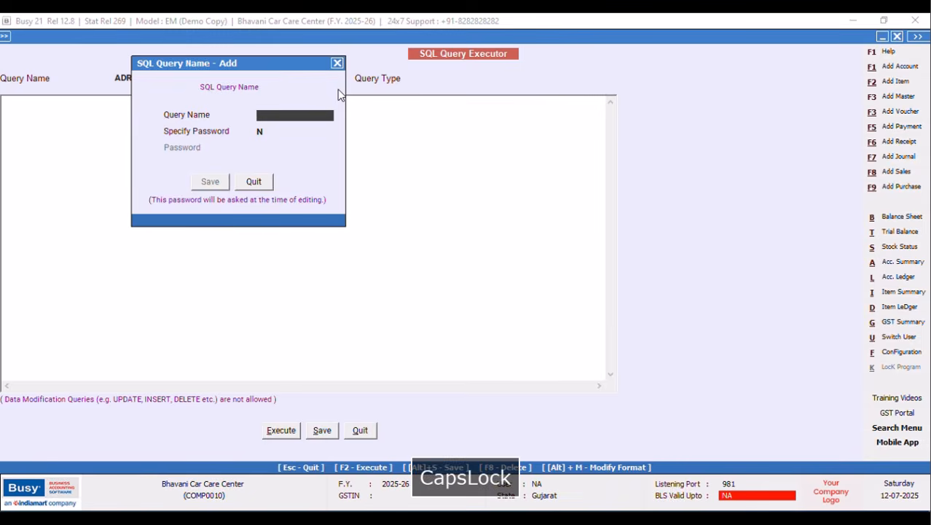
pyautogui.write('Mechanic')
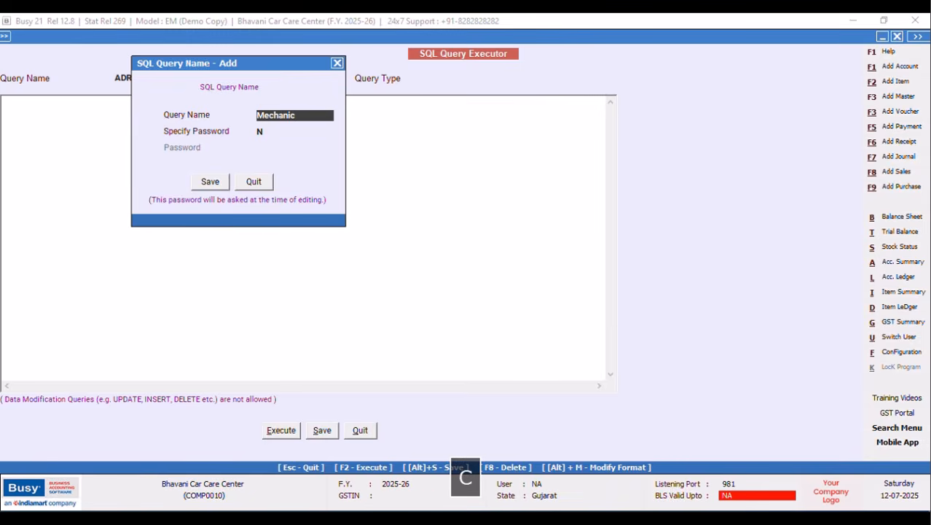
pyautogui.click(210, 182)
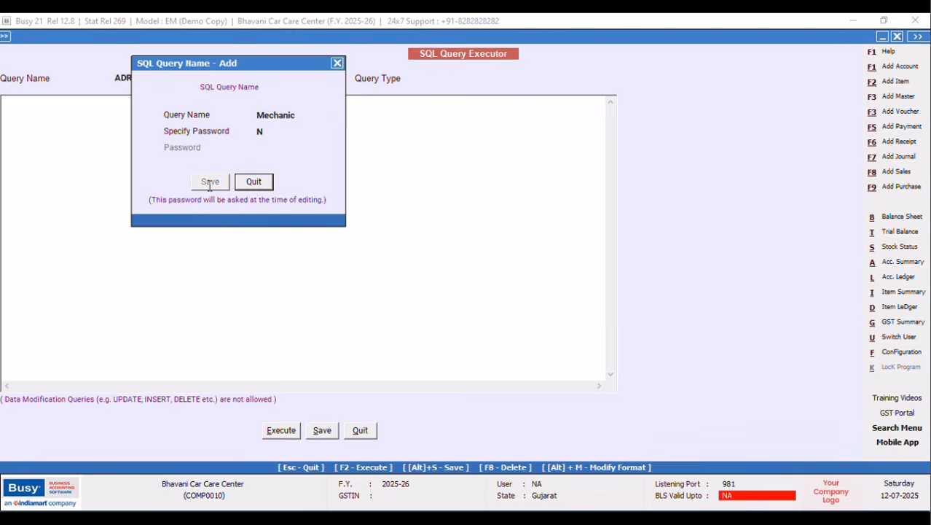
# Enter 'Select Tran2.ShortNar from Tran2 Where Tran2.VchType=9 and Tran2.RecType=2' and save it.
pyautogui.click(49, 121)
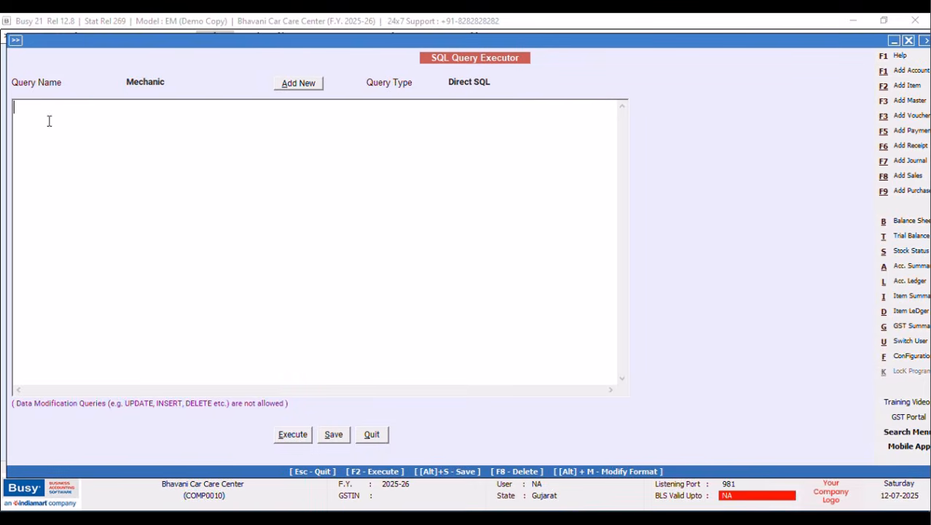
pyautogui.press('capslock')
pyautogui.write('S')
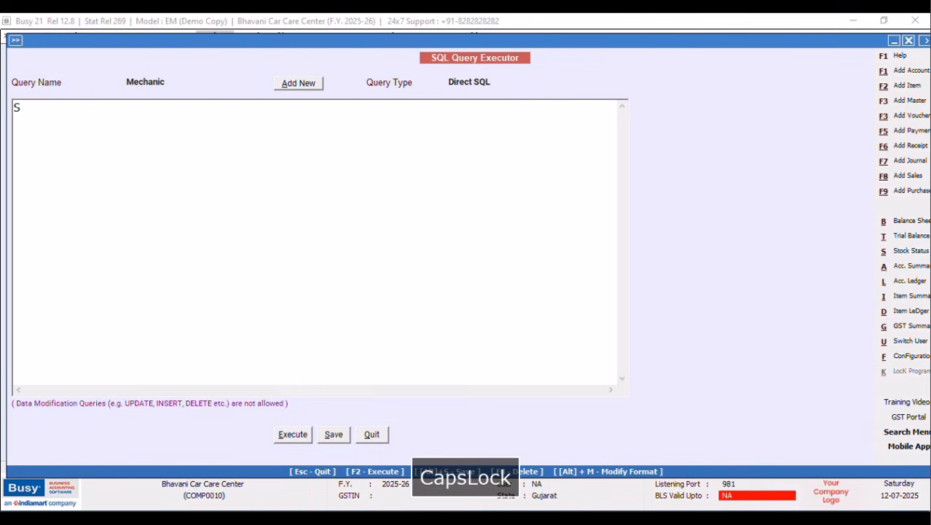
pyautogui.write('elect')
pyautogui.press('Return')
pyautogui.press('capslock')
pyautogui.write('Tran2.ShortN')
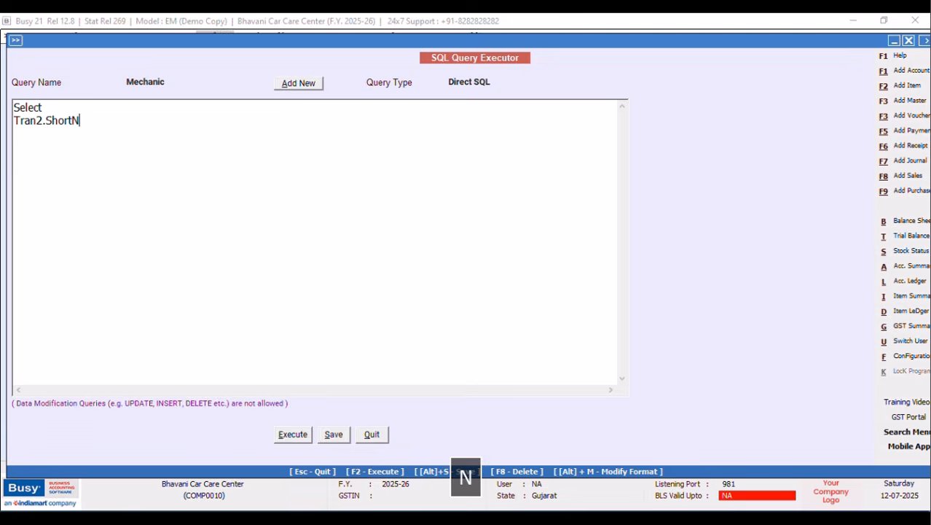
pyautogui.write('ar from Tran2')
pyautogui.press('Return')
pyautogui.write('Where Tra')
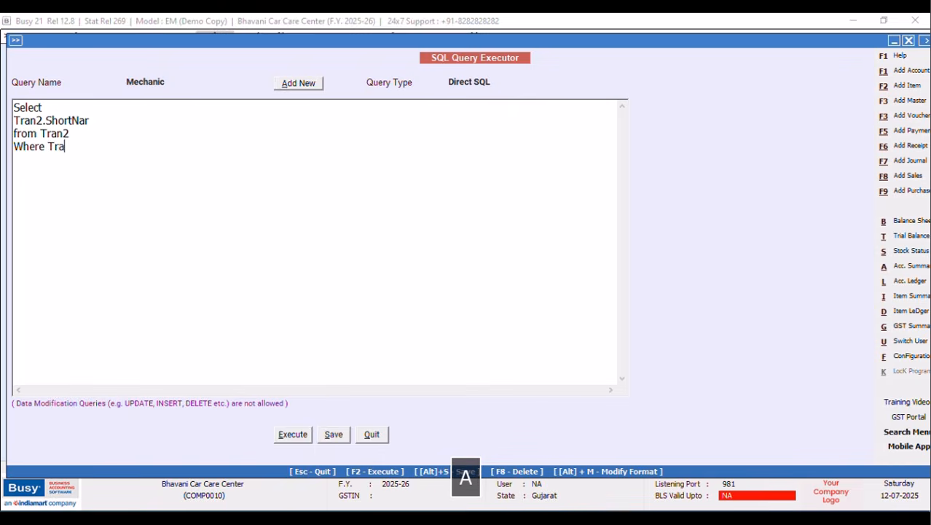
pyautogui.write('n2.')
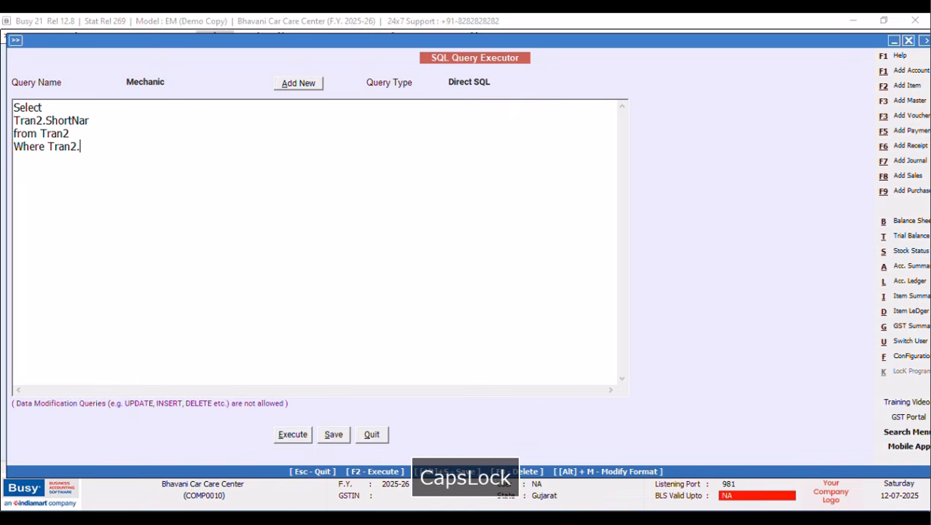
pyautogui.write('VchType=9 and Tran2')
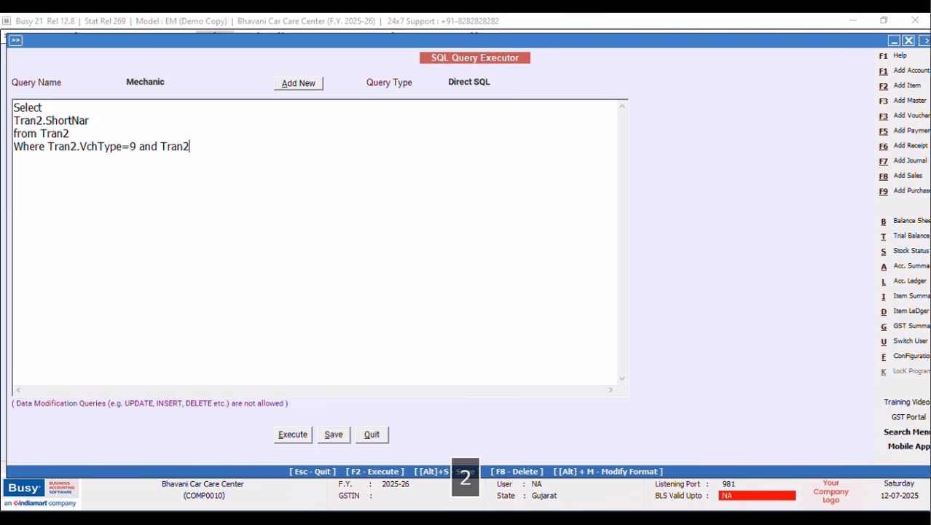
pyautogui.write('.RecType')
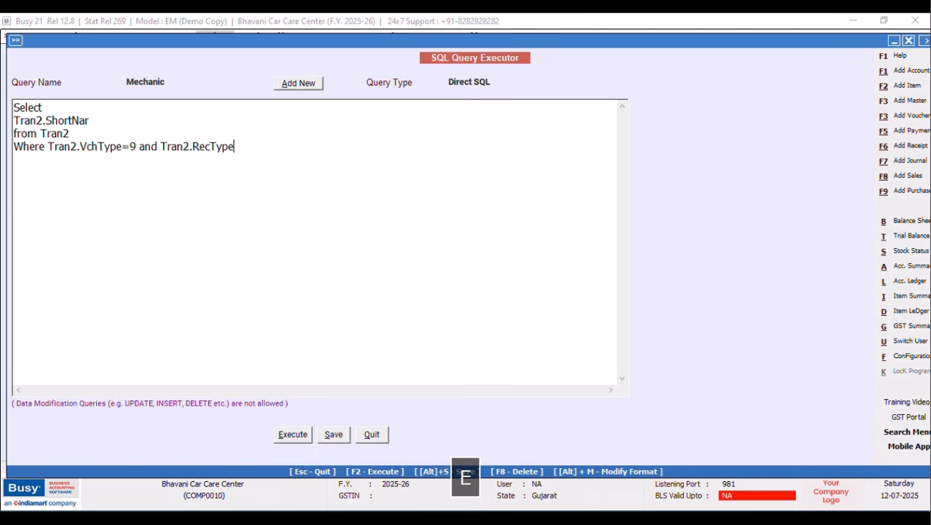
pyautogui.write('=2')
pyautogui.click(283, 441)
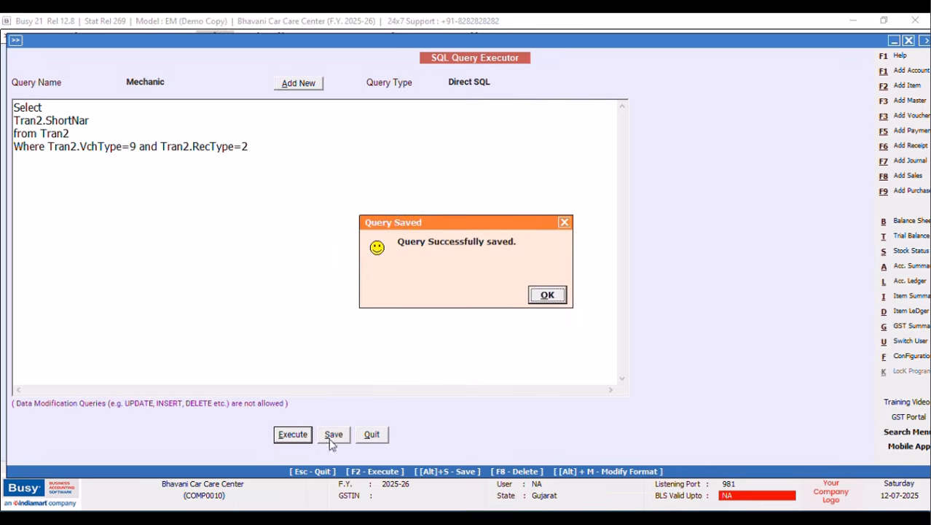
pyautogui.click(550, 295)
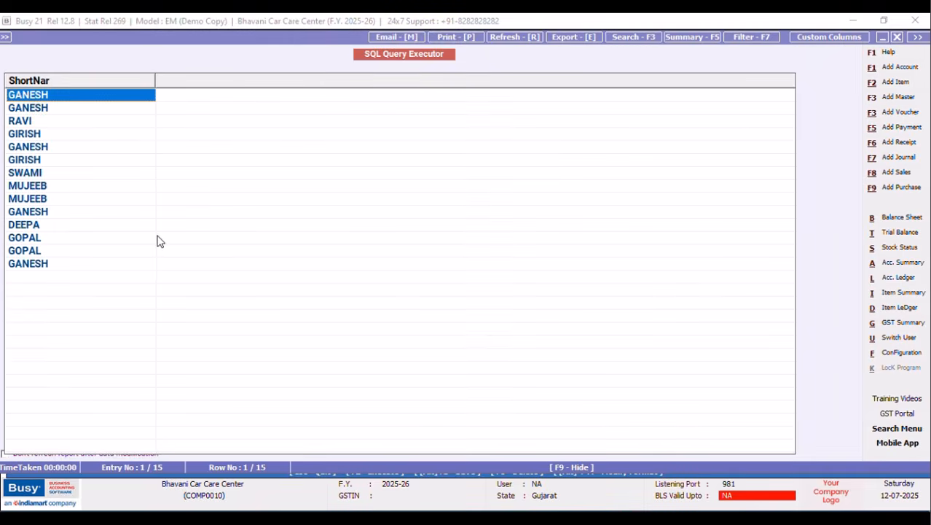
pyautogui.click(897, 36)
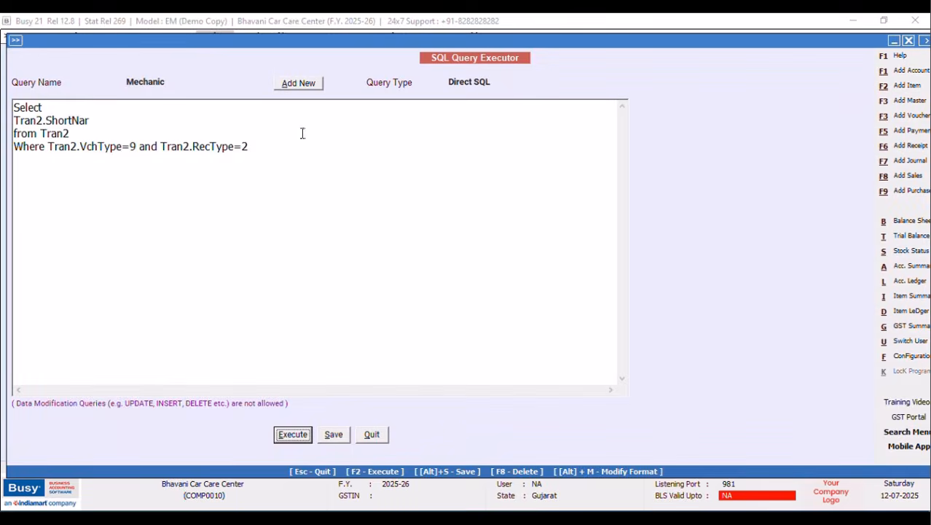
pyautogui.click(48, 146)
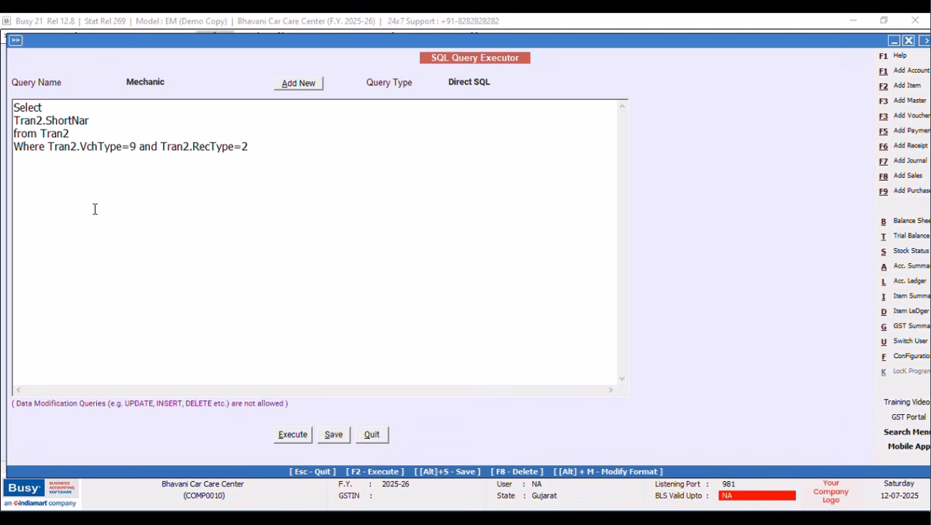
pyautogui.press('Return')
pyautogui.write('and')
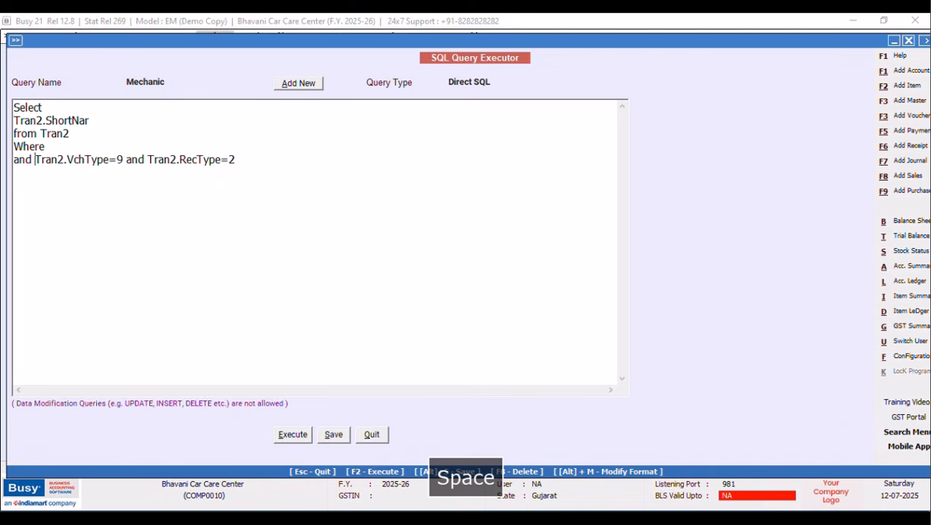
pyautogui.click(78, 146)
pyautogui.press('capslock')
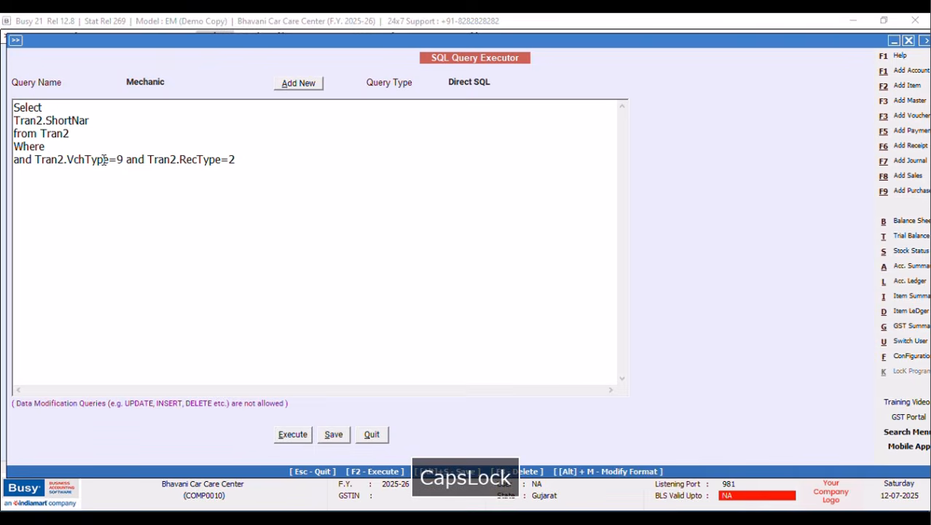
pyautogui.write('Tran2.VchCode')
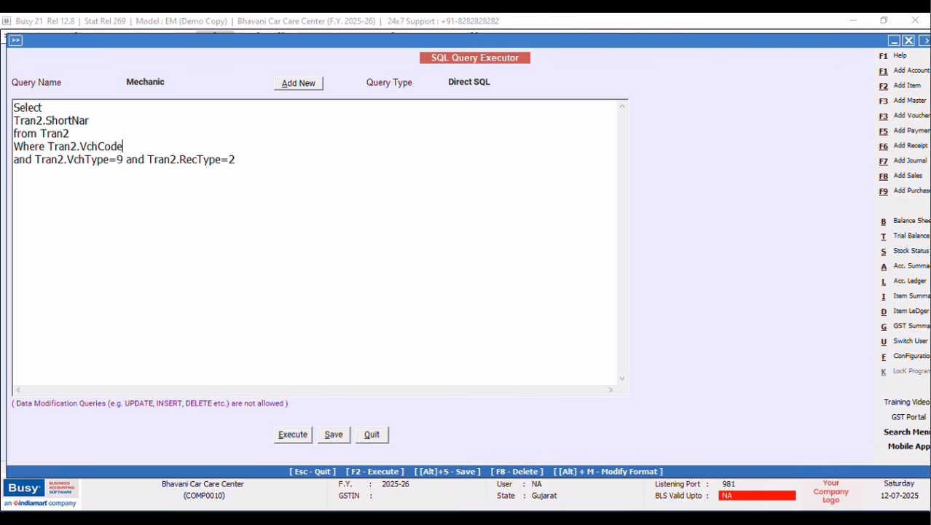
pyautogui.write('=')
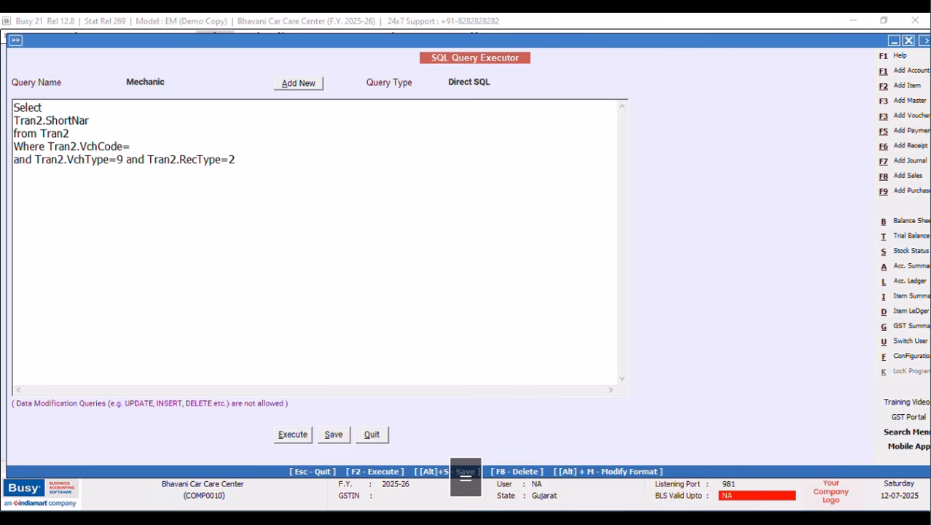
pyautogui.write('@')
pyautogui.press('capslock')
pyautogui.write('VchCode')
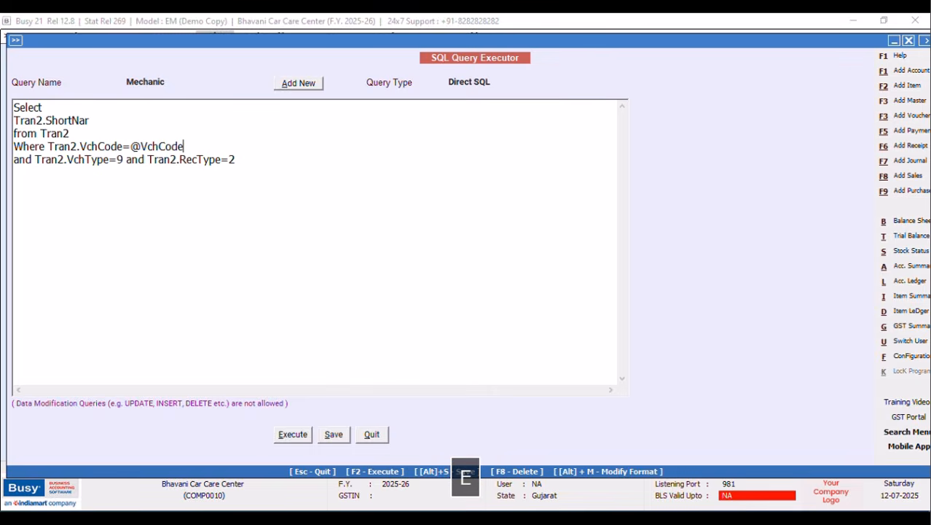
pyautogui.write('@ and Tran2.S')
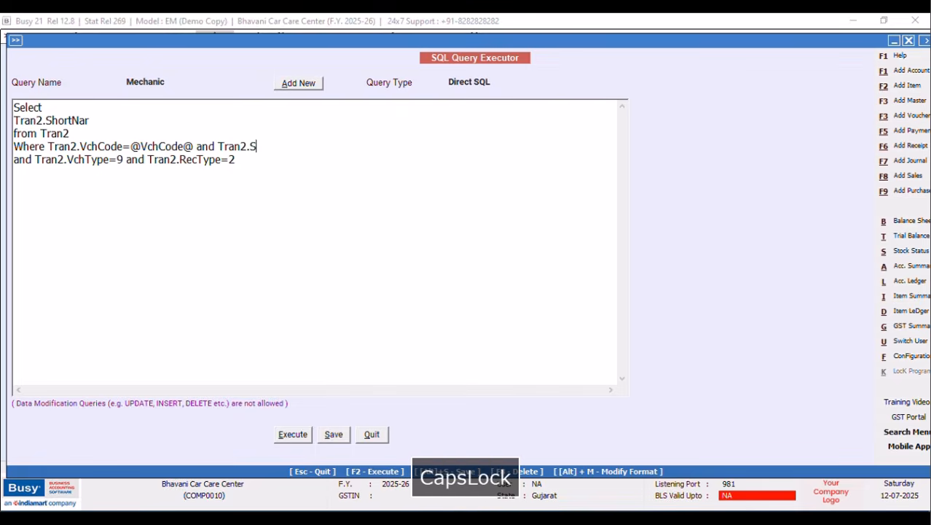
pyautogui.write('rno=')
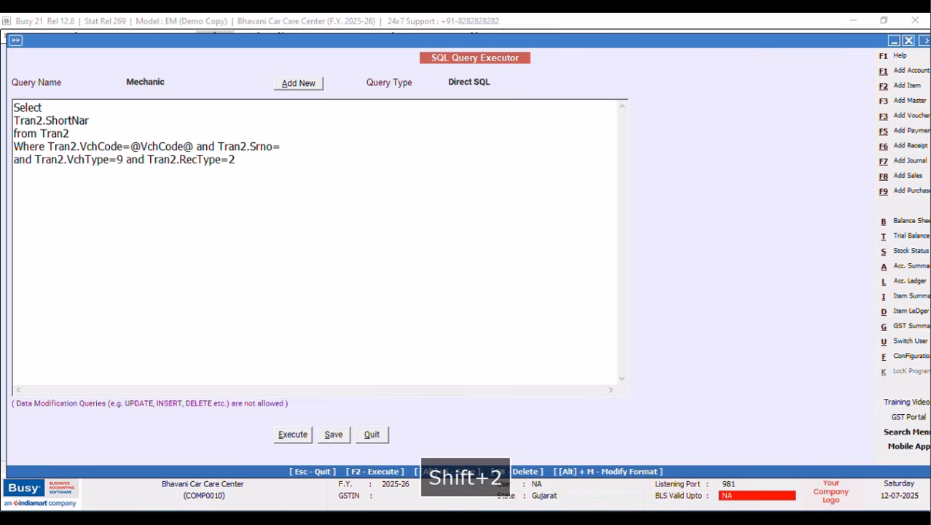
pyautogui.write('@ItemS')
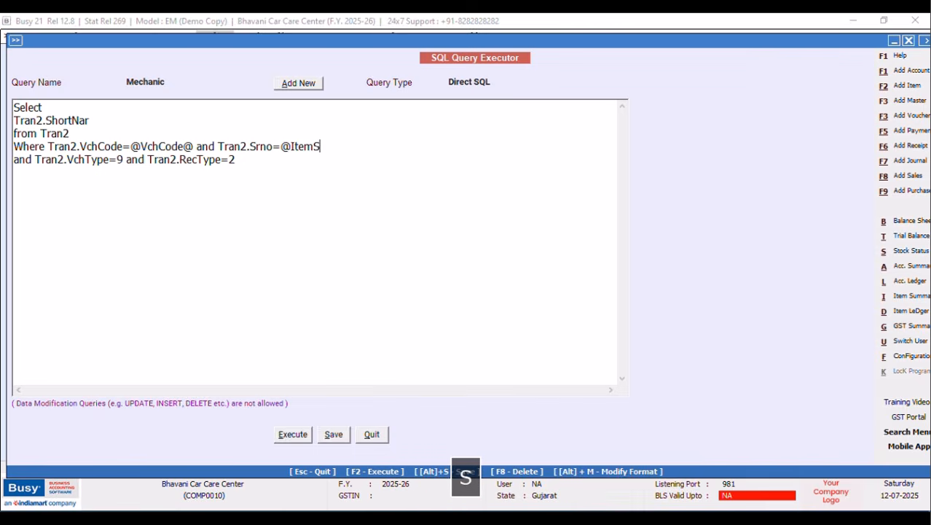
pyautogui.write('rno@')
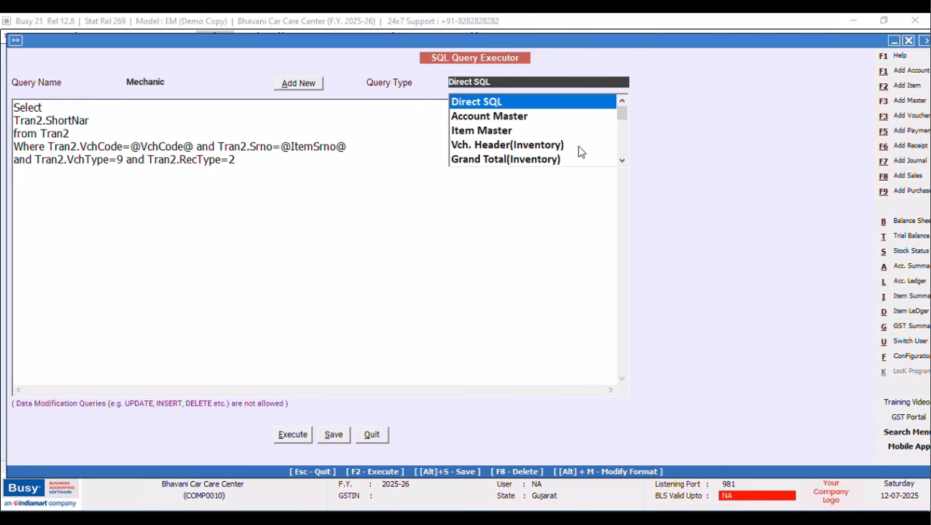
# Set the query type to Item Details, save the Mechanic query and close the executor.
pyautogui.click(621, 160)
pyautogui.click(622, 160)
pyautogui.click(493, 160)
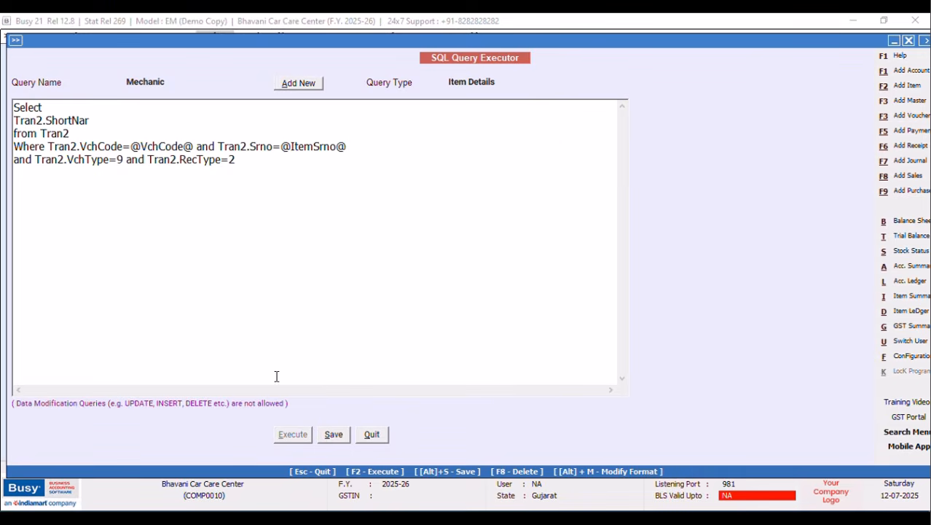
pyautogui.click(333, 434)
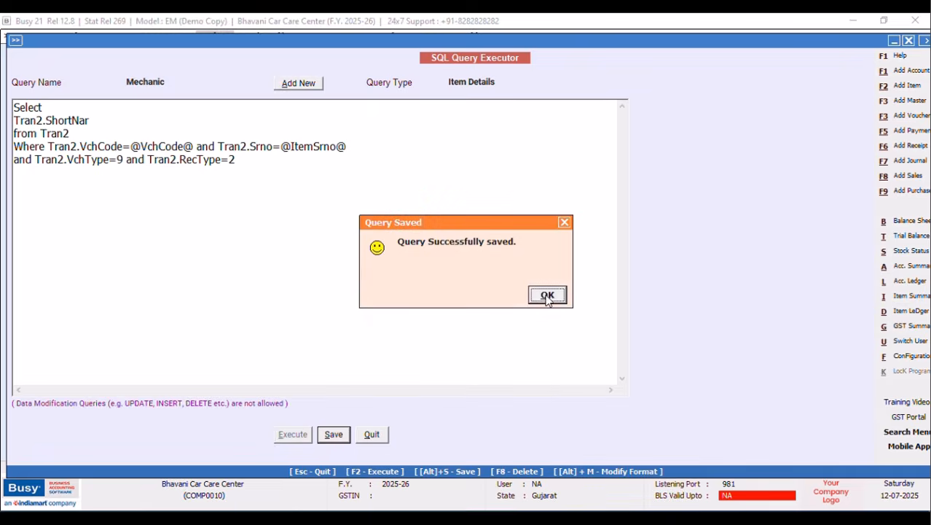
pyautogui.click(547, 296)
pyautogui.click(370, 435)
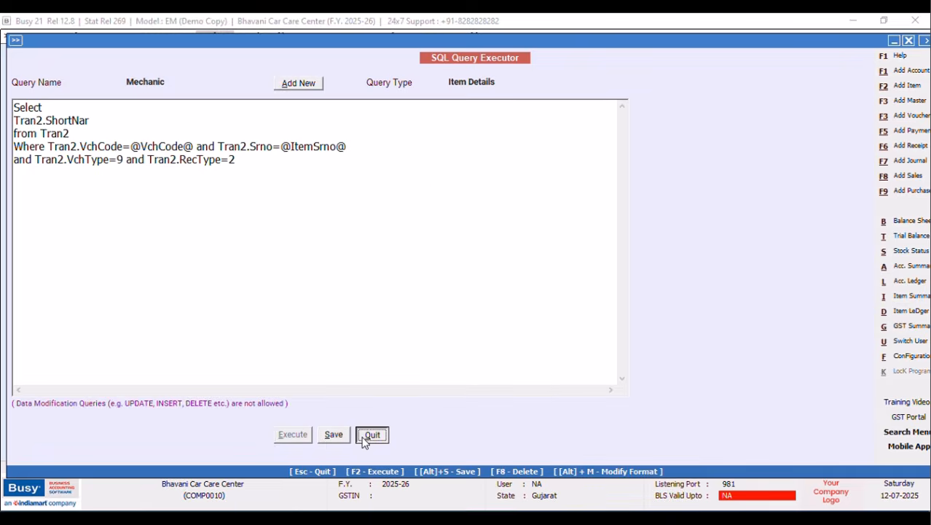
# Show the Sales voucher list and start a custom column format named NEW DESIGN.
pyautogui.click(148, 38)
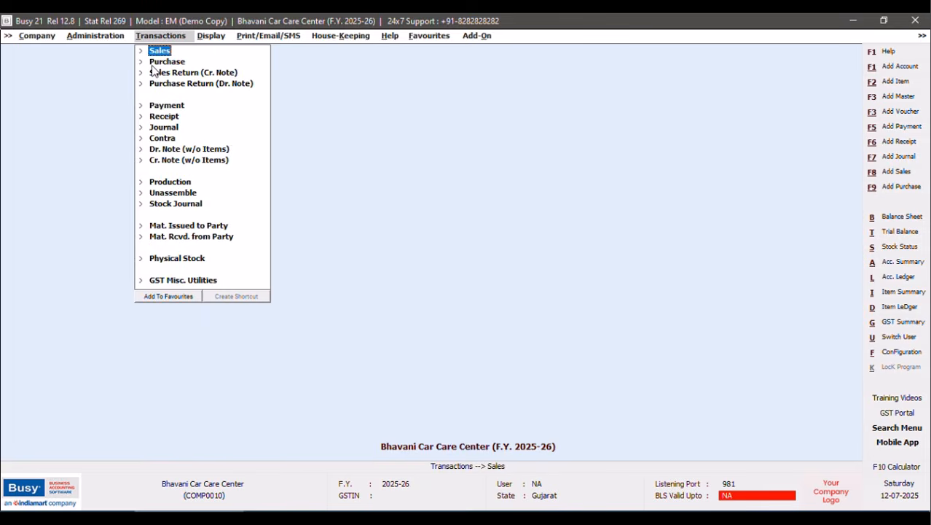
pyautogui.click(159, 51)
pyautogui.click(169, 83)
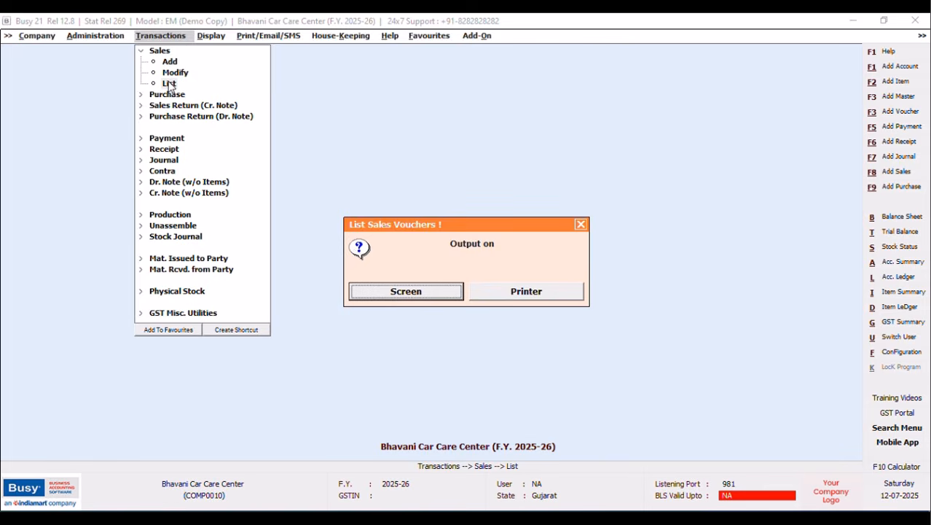
pyautogui.click(402, 291)
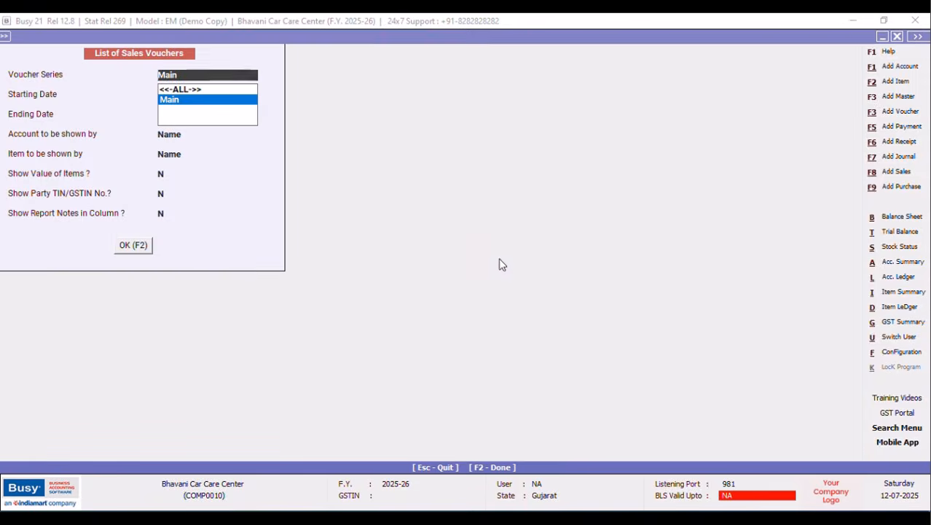
pyautogui.click(132, 247)
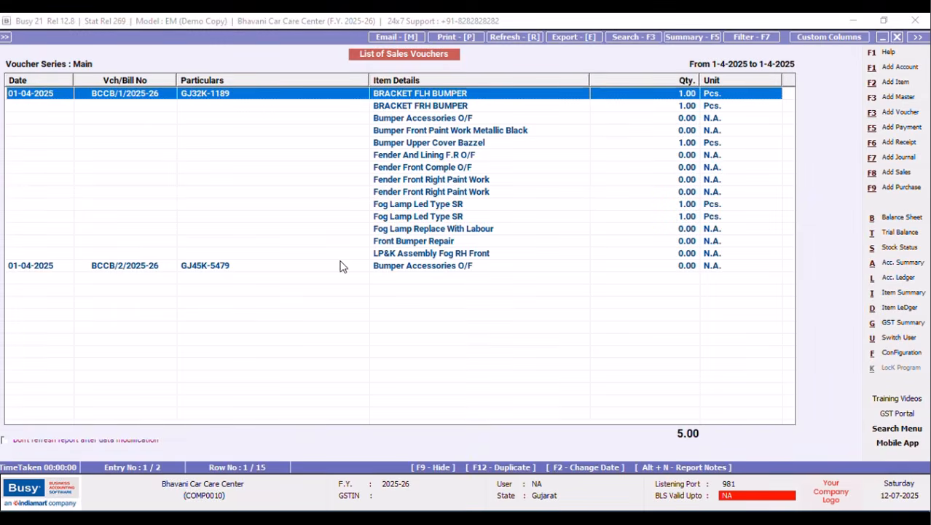
pyautogui.click(843, 41)
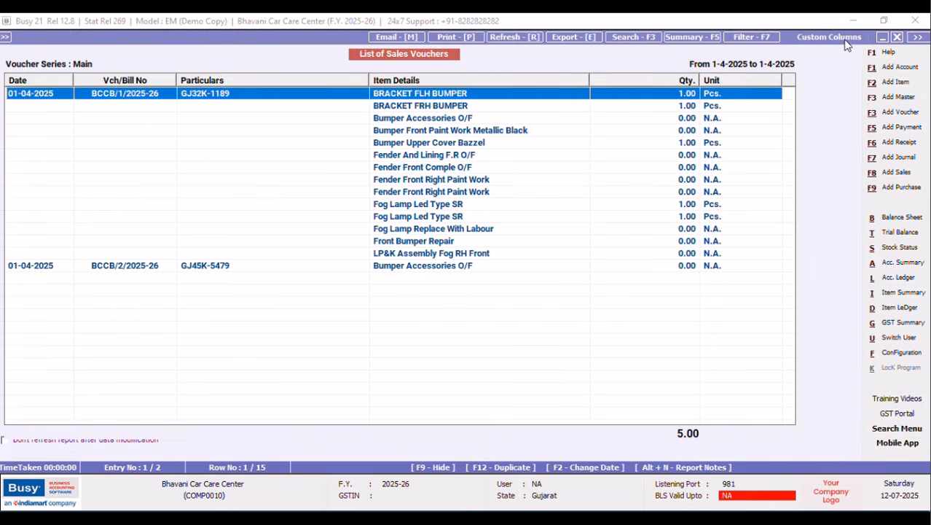
pyautogui.press('capslock')
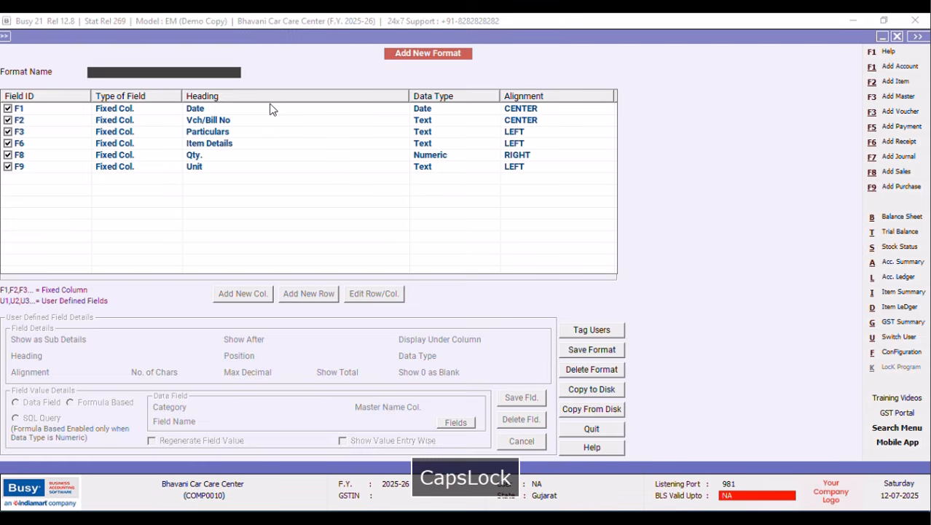
pyautogui.write('NEW DESIGN')
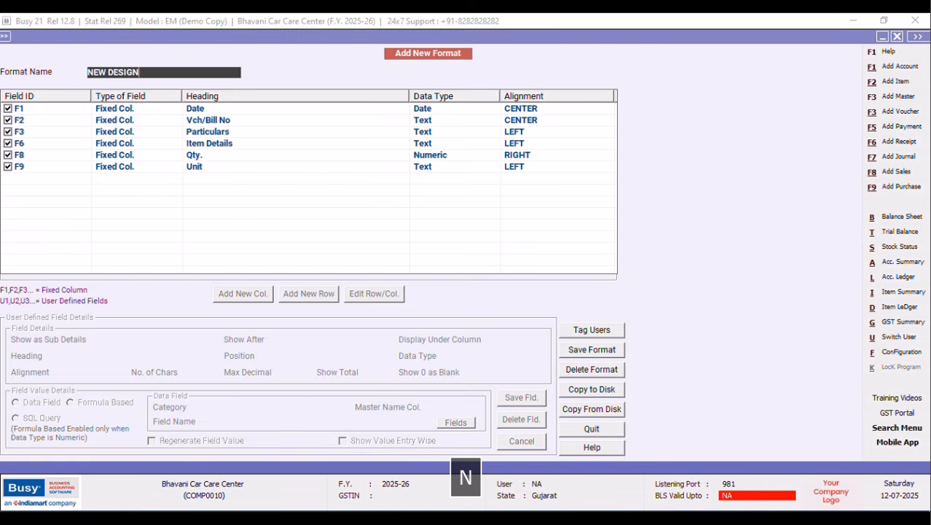
pyautogui.press('Return')
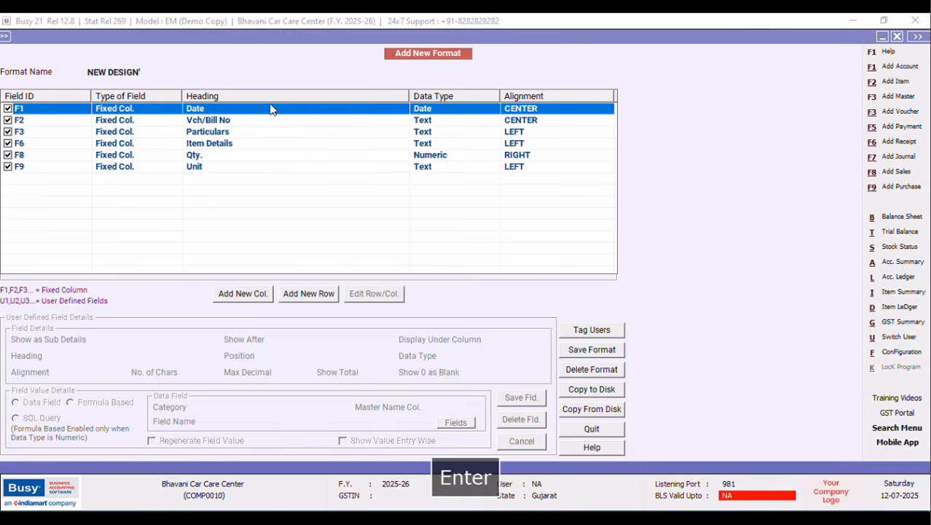
# Add a left-aligned Text column headed MECHANIC after Item Details.
pyautogui.click(207, 133)
pyautogui.click(213, 143)
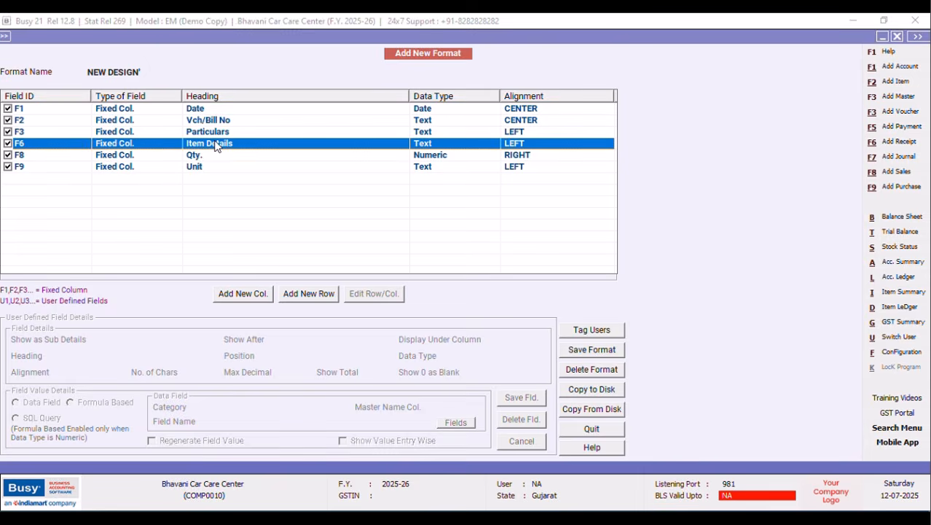
pyautogui.click(235, 297)
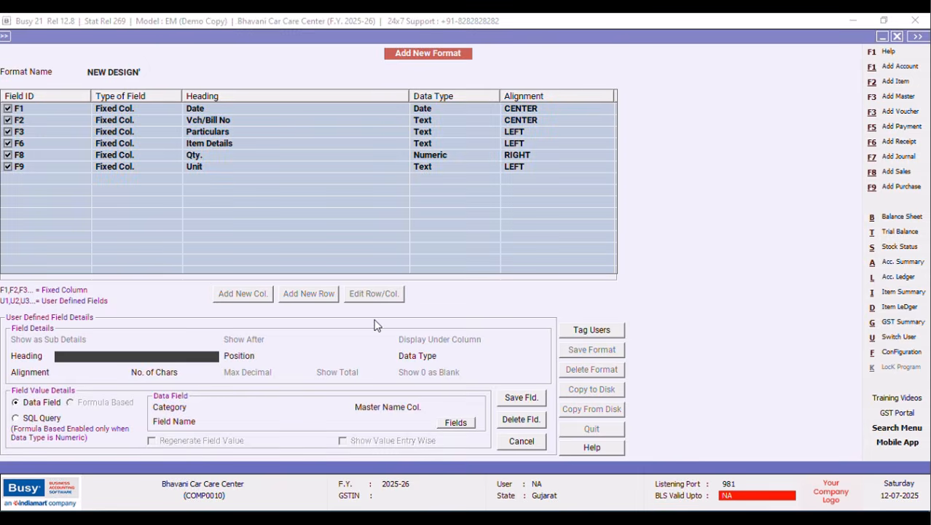
pyautogui.press('capslock')
pyautogui.write('Mec')
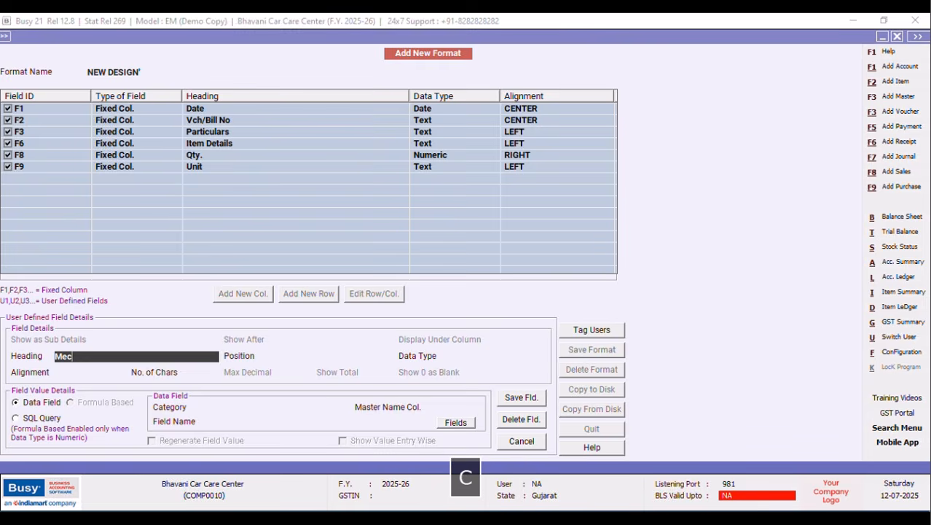
pyautogui.write('hanif')
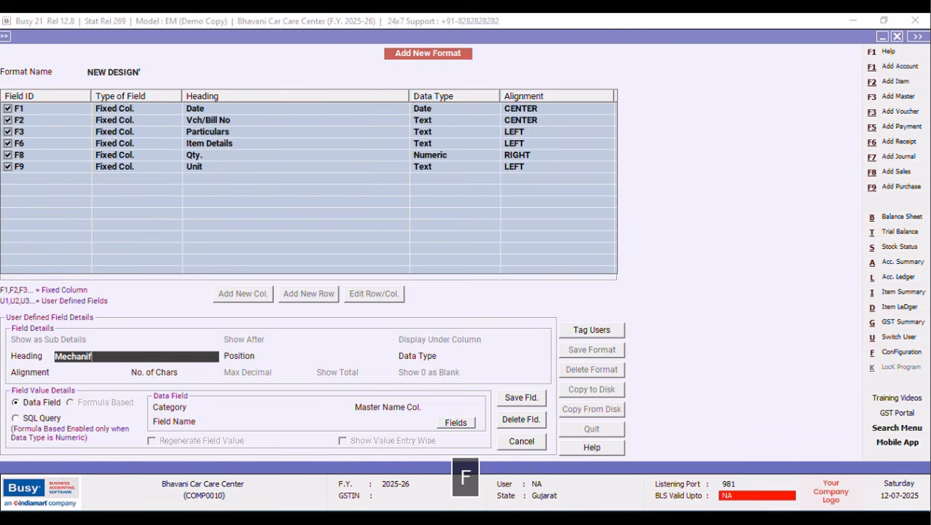
pyautogui.press('BackSpace')
pyautogui.press('BackSpace')
pyautogui.press('BackSpace')
pyautogui.press('BackSpace')
pyautogui.press('capslock')
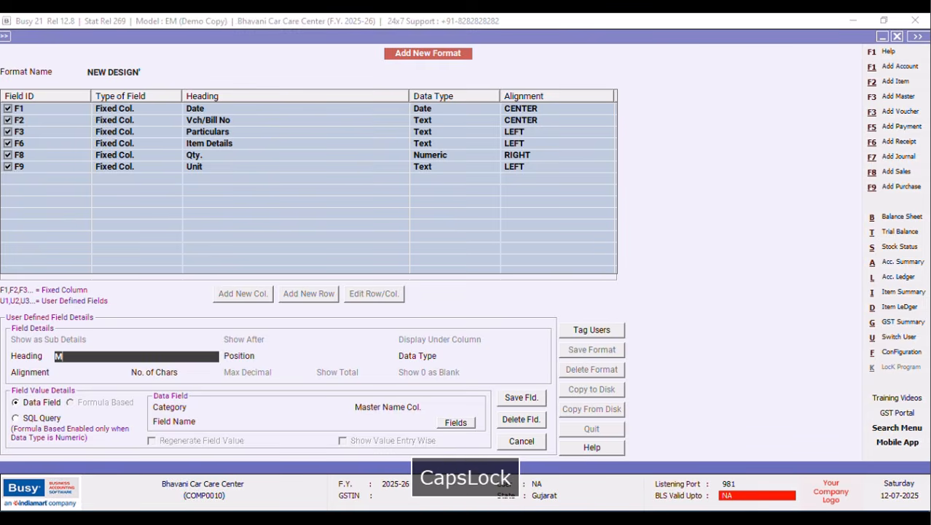
pyautogui.write('ECHANIC')
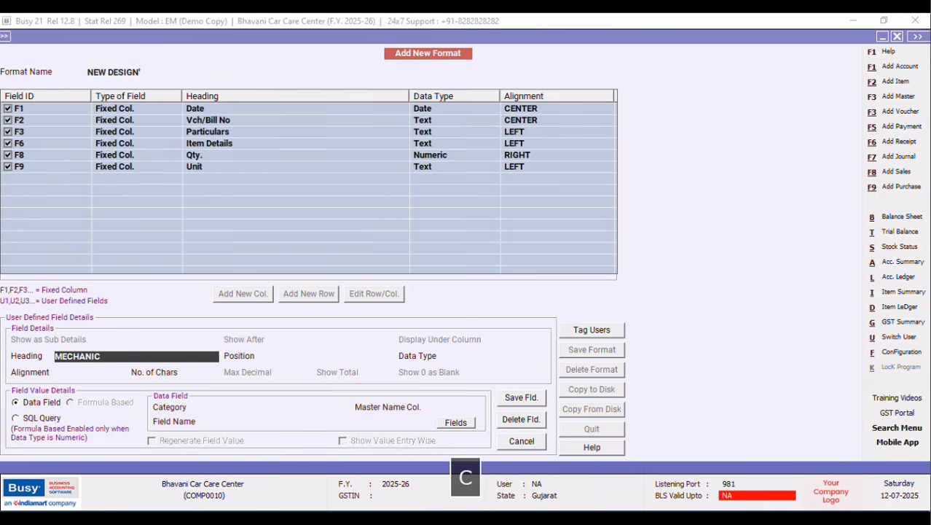
pyautogui.press('Return')
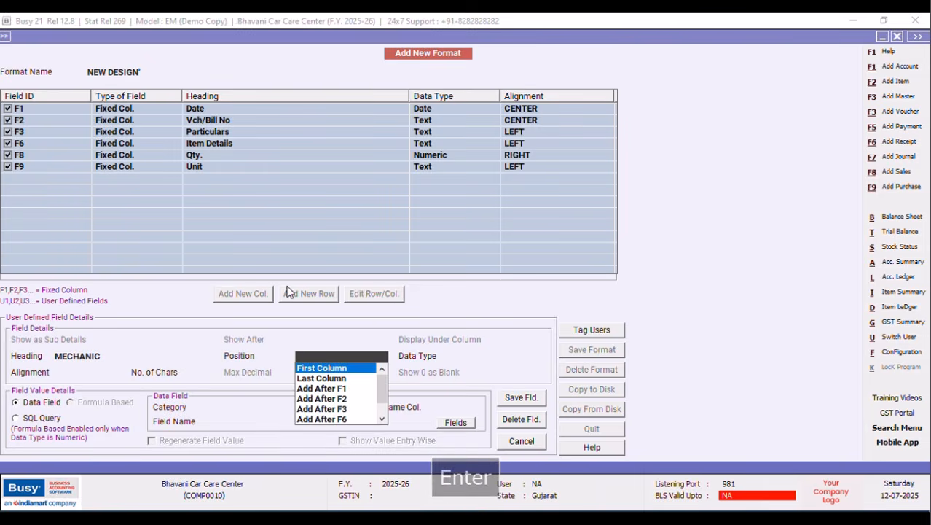
pyautogui.click(337, 419)
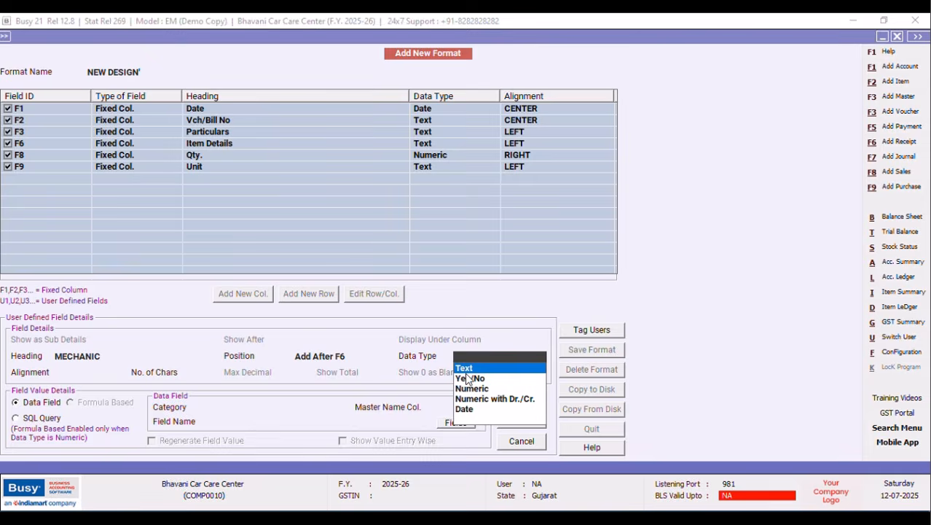
pyautogui.click(465, 369)
pyautogui.click(259, 409)
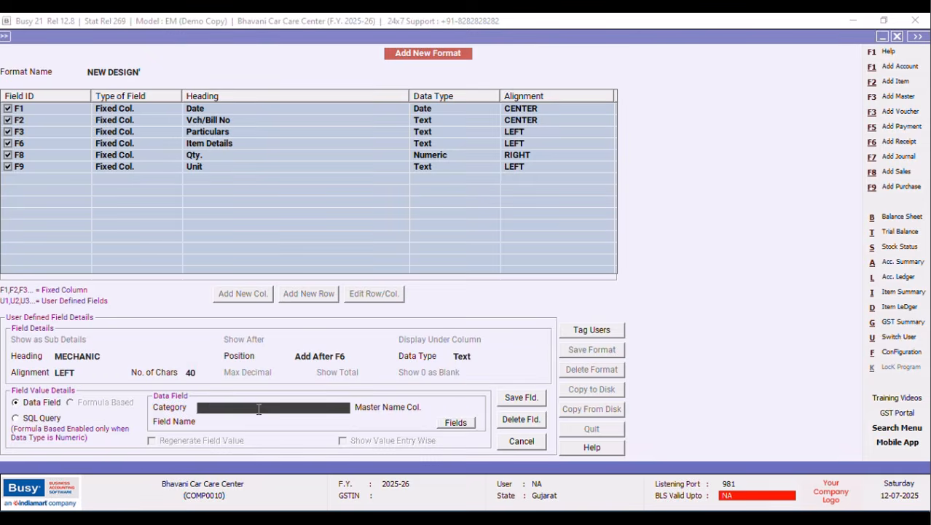
# Fill MECHANIC from Inventory Vouchers(Body) SQL_QUERY_TEXT using the MECHANIC query, and save the column.
pyautogui.press('v')
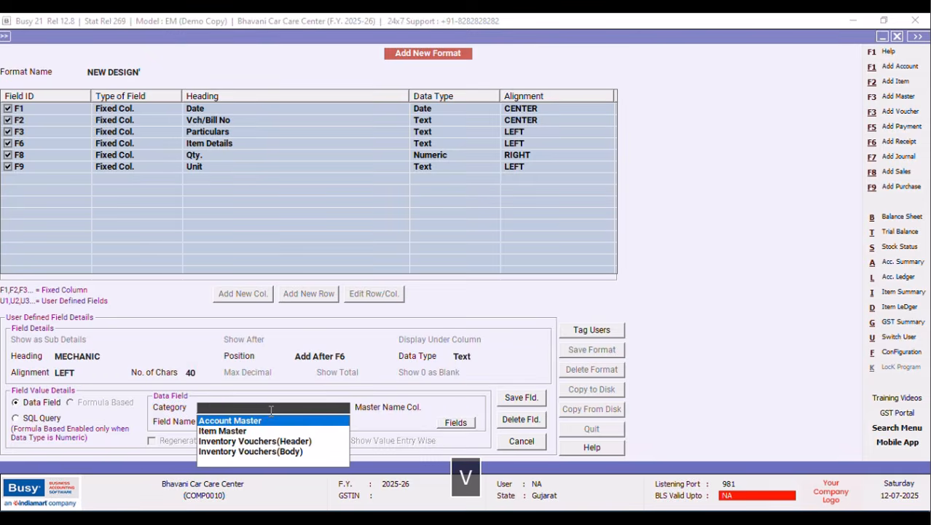
pyautogui.click(291, 452)
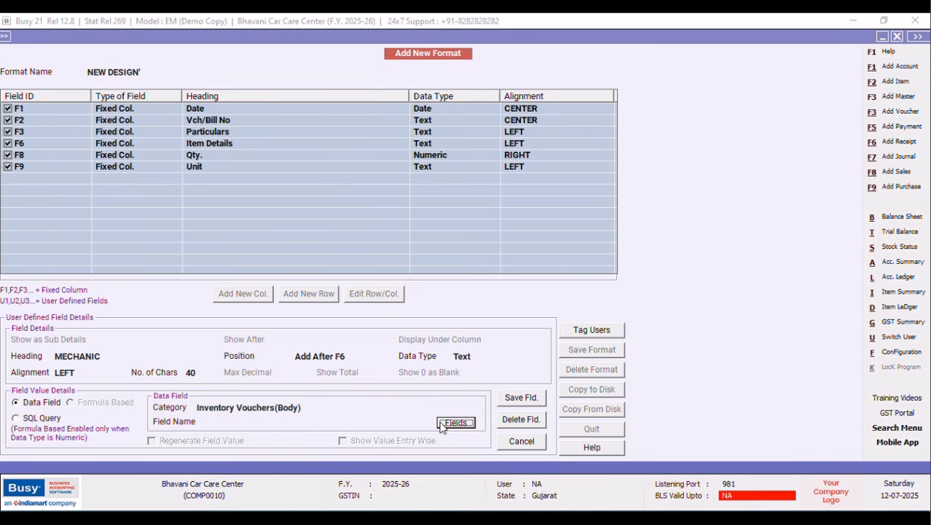
pyautogui.press('Return')
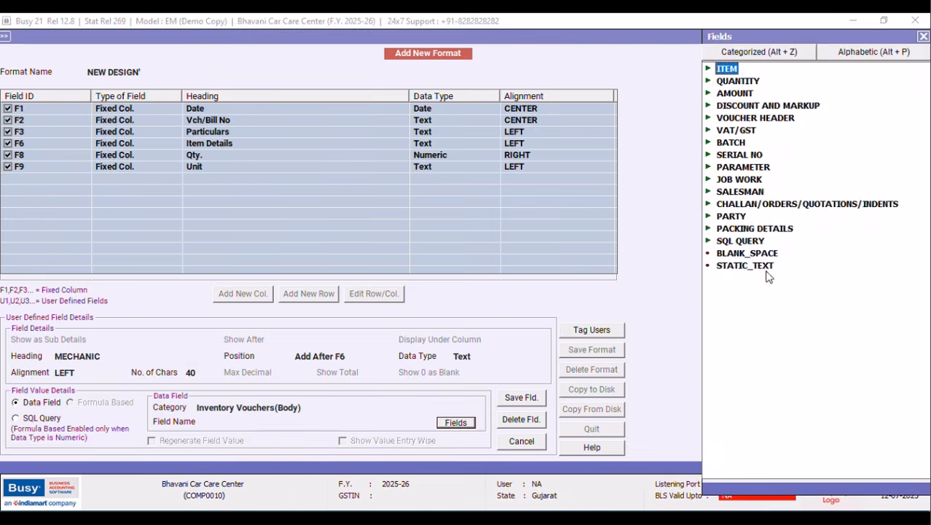
pyautogui.doubleClick(740, 241)
pyautogui.click(793, 280)
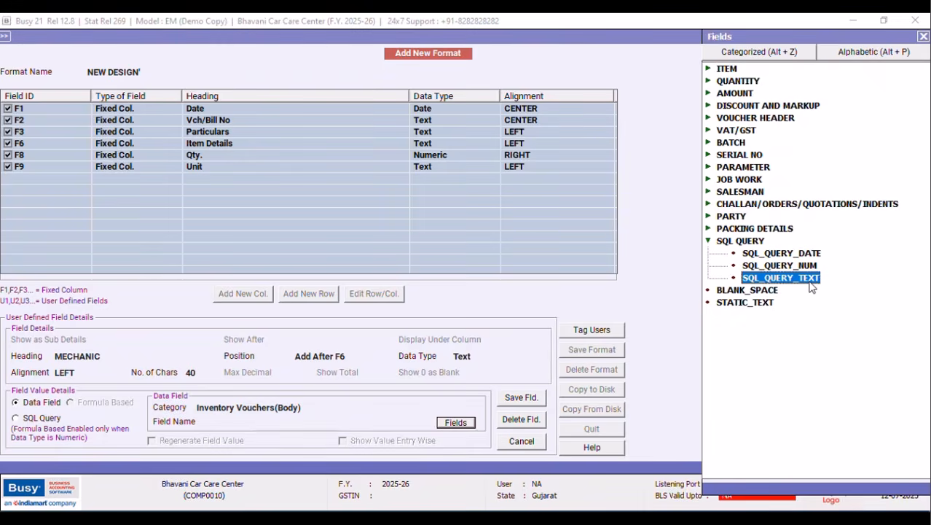
pyautogui.press('Return')
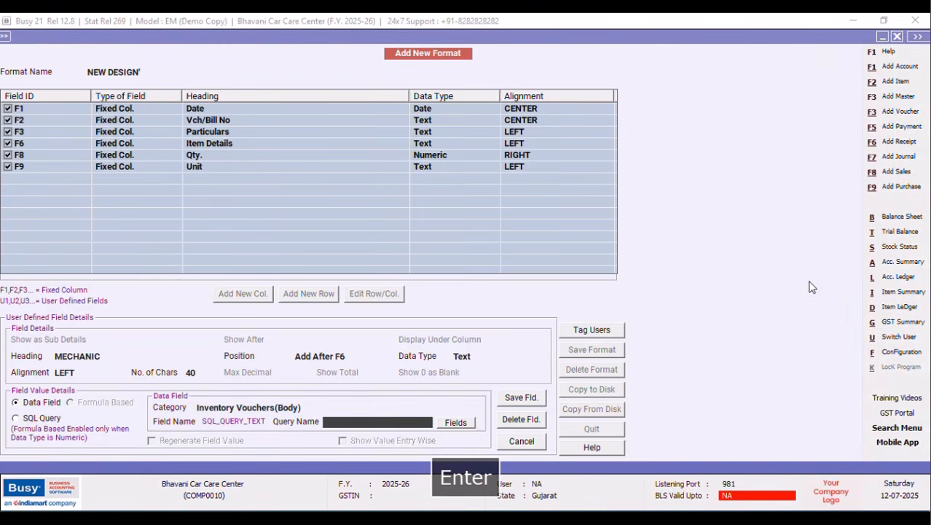
pyautogui.press('capslock')
pyautogui.write('M')
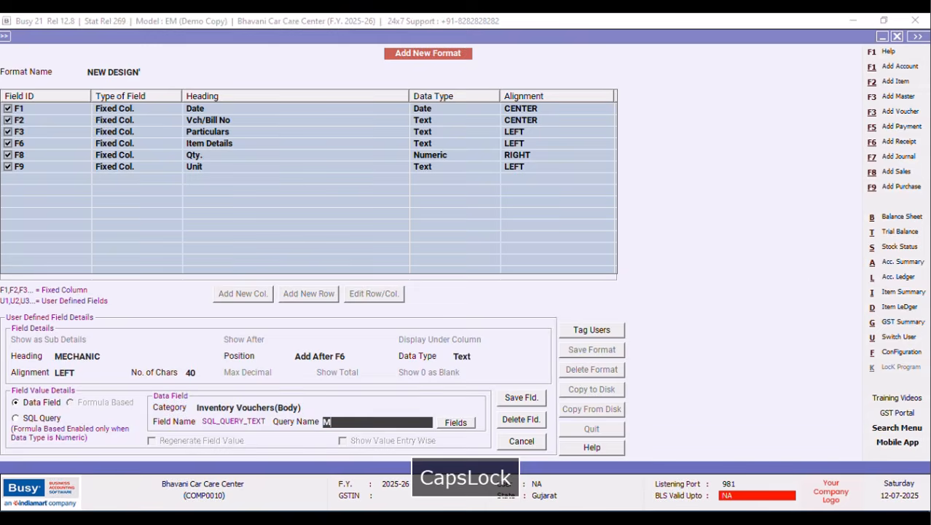
pyautogui.write('ECHANIC')
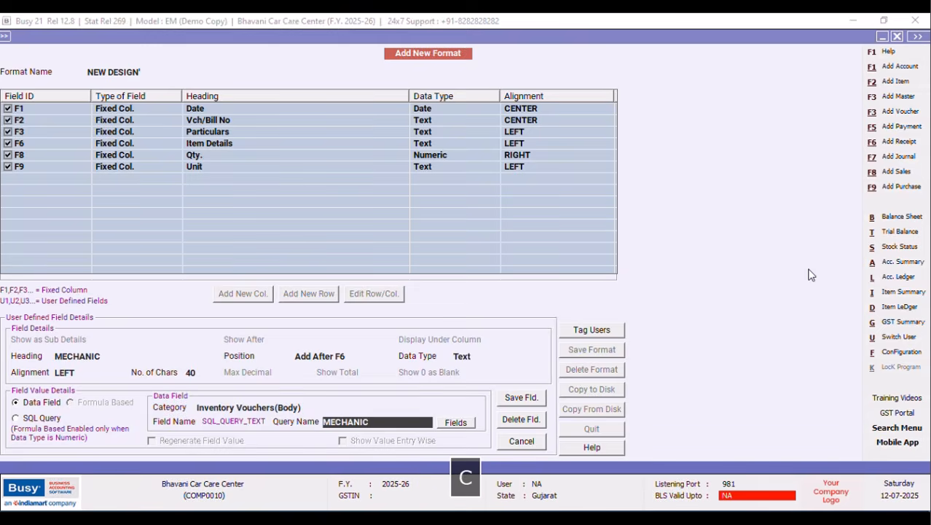
pyautogui.click(510, 401)
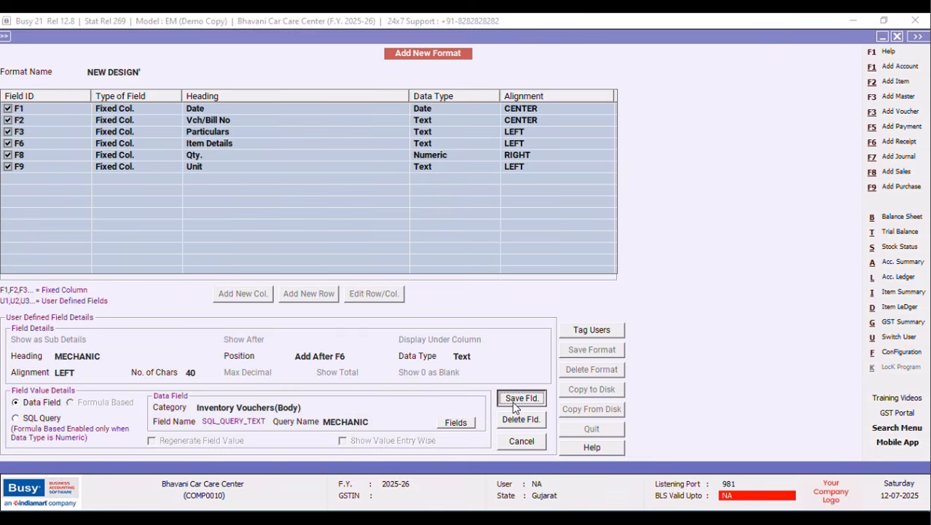
pyautogui.click(500, 297)
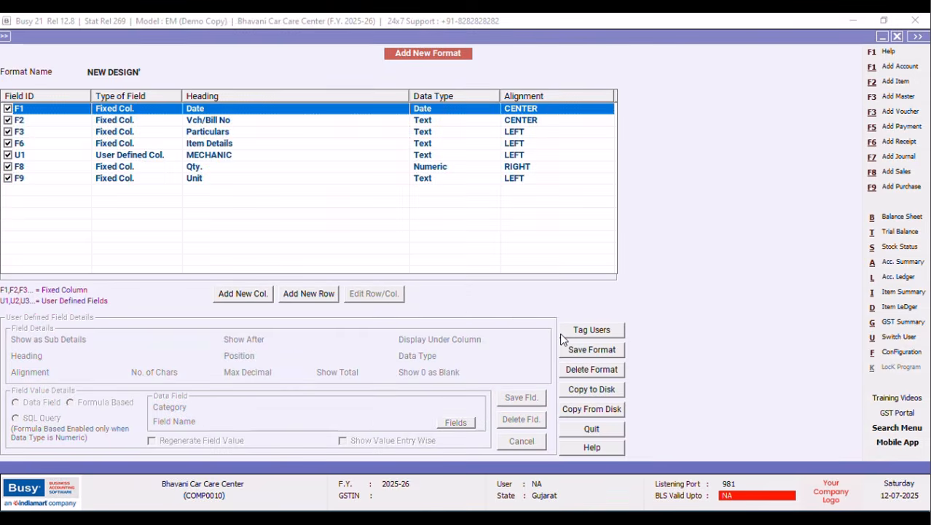
# Save the NEW DESIGN' format, then close the voucher list and its options.
pyautogui.click(581, 350)
pyautogui.click(500, 297)
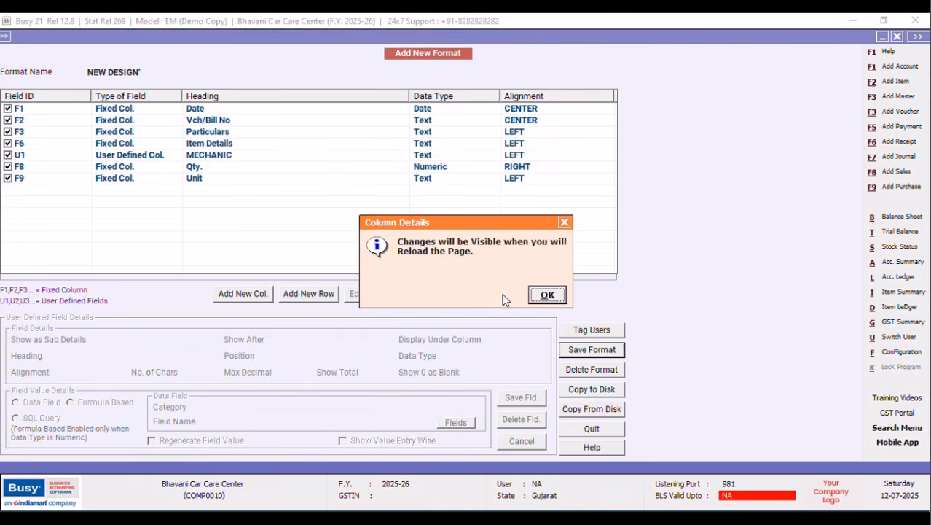
pyautogui.click(546, 296)
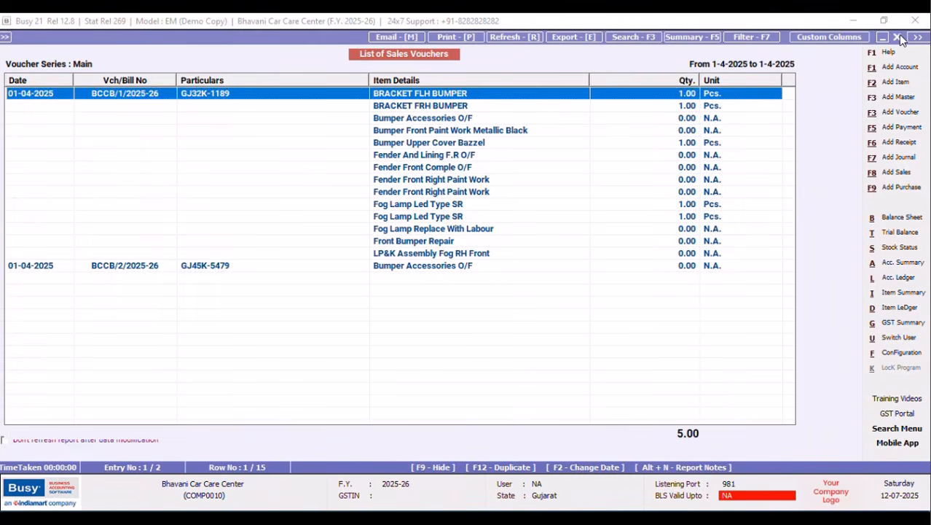
pyautogui.click(897, 36)
pyautogui.click(897, 37)
pyautogui.click(586, 226)
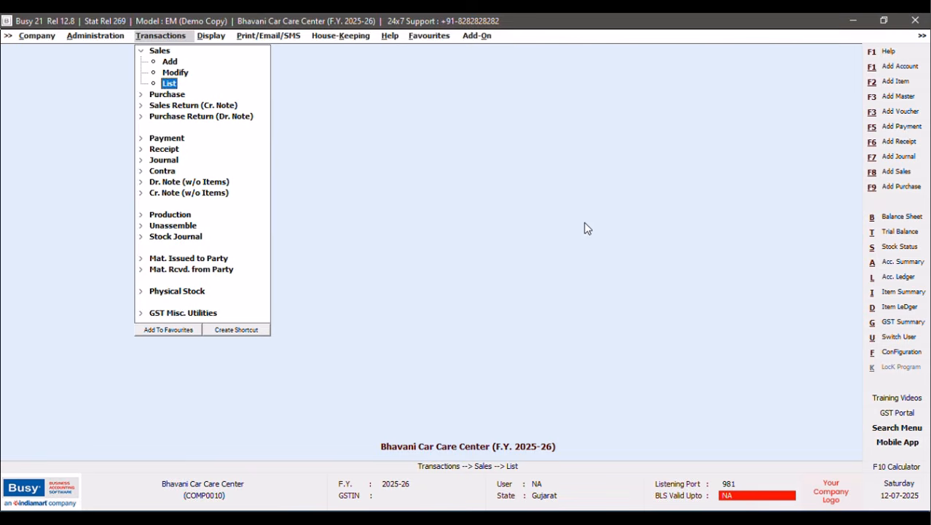
# Regenerate the sales voucher list on screen in NEW DESIGN' format and widen its MECHANIC column.
pyautogui.click(170, 85)
pyautogui.click(393, 291)
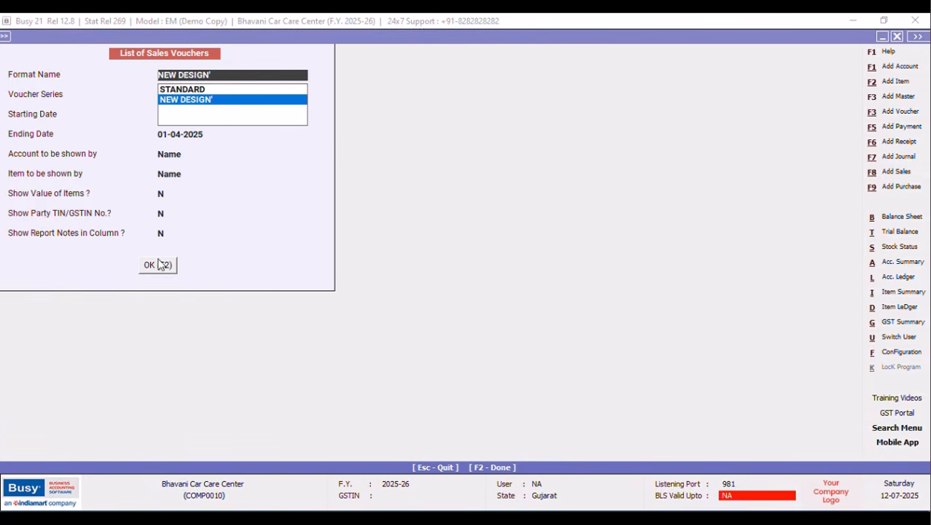
pyautogui.click(160, 264)
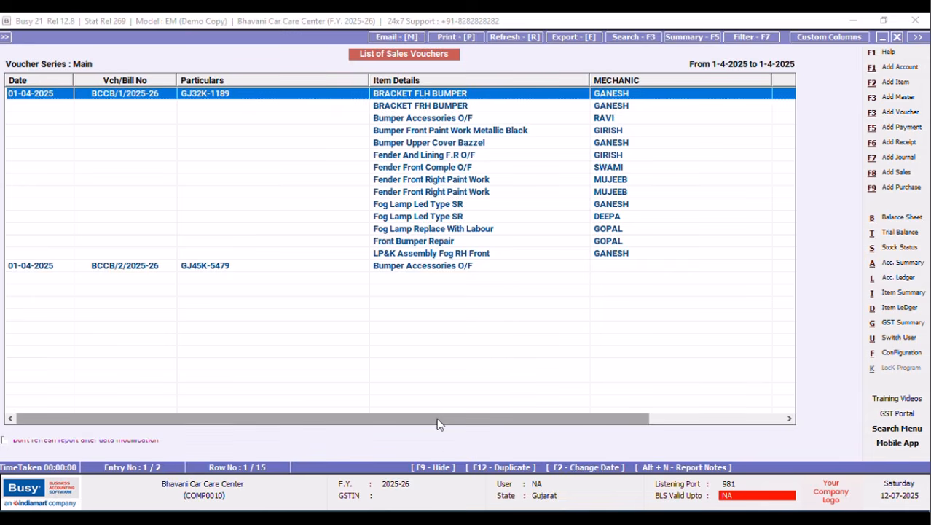
pyautogui.moveTo(449, 418); pyautogui.dragTo(583, 418)
pyautogui.moveTo(603, 80); pyautogui.dragTo(669, 88)
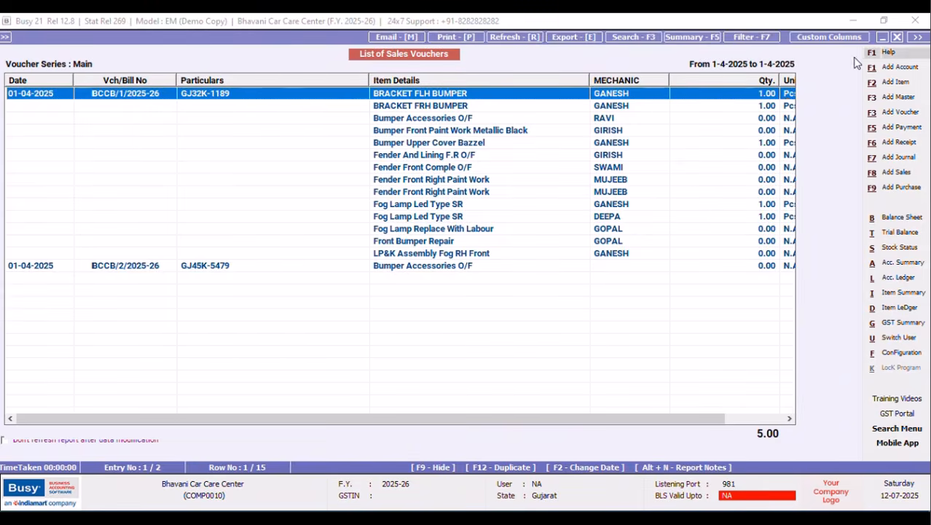
# Rerun the NEW DESIGN' voucher list and bring up its column settings.
pyautogui.click(897, 37)
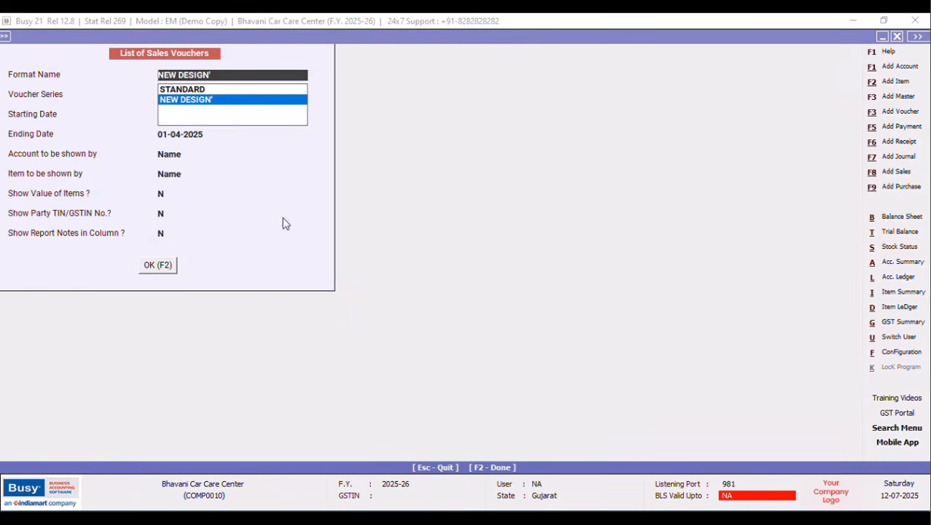
pyautogui.click(163, 268)
pyautogui.click(159, 266)
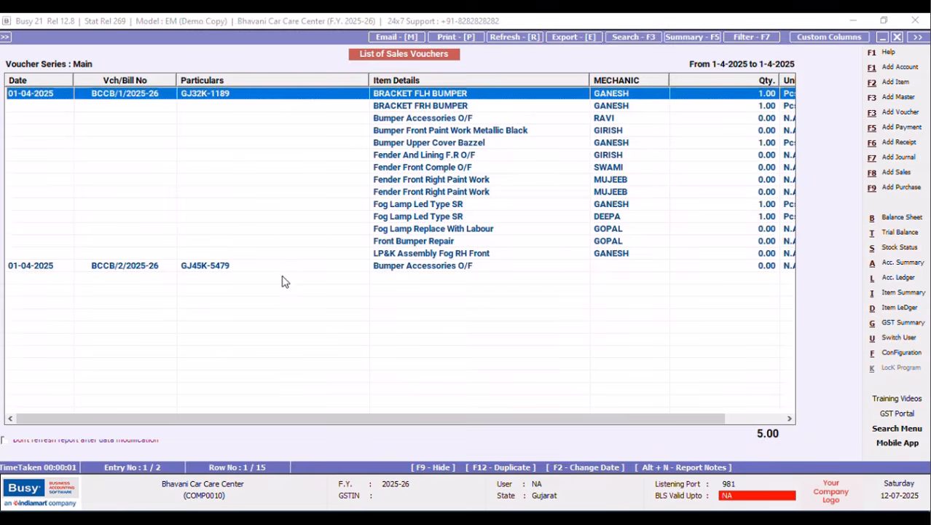
pyautogui.click(818, 42)
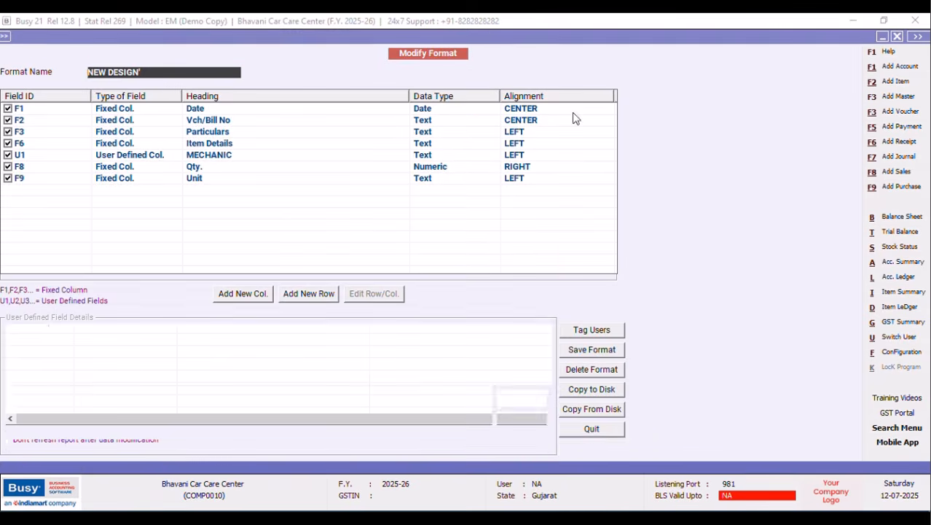
# Add a left-aligned text column headed GROUP after Item Details.
pyautogui.click(221, 143)
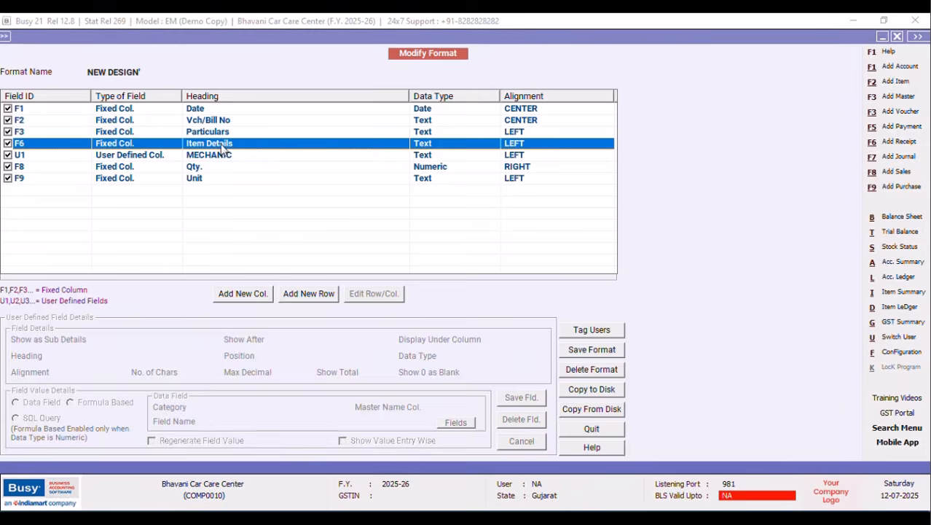
pyautogui.click(374, 295)
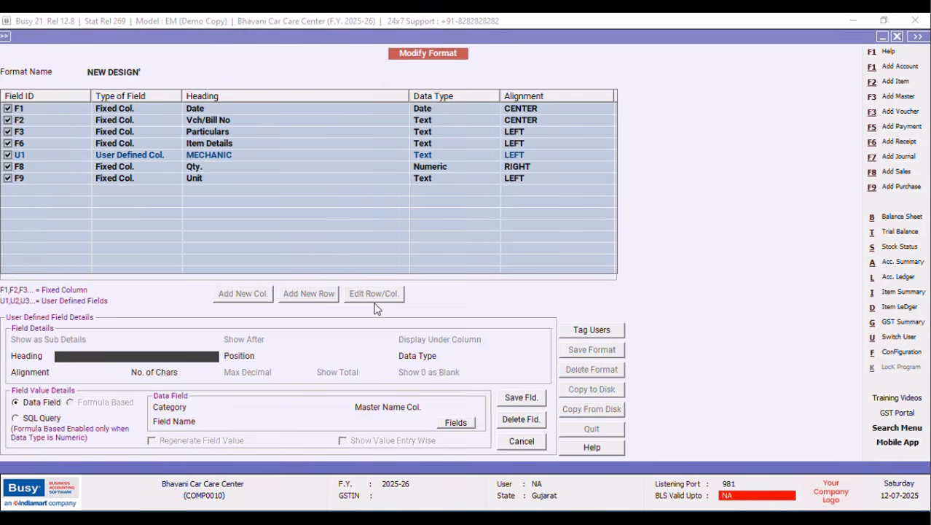
pyautogui.write('GROUP')
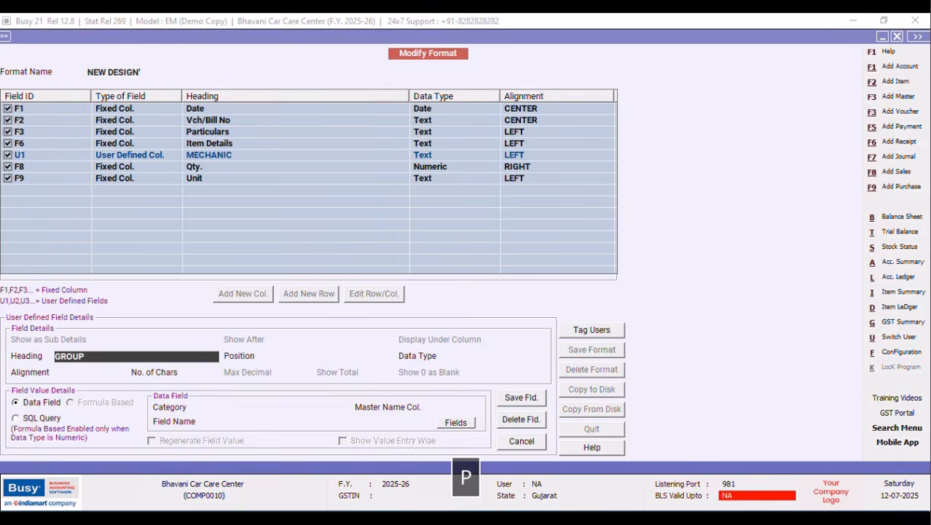
pyautogui.press('Return')
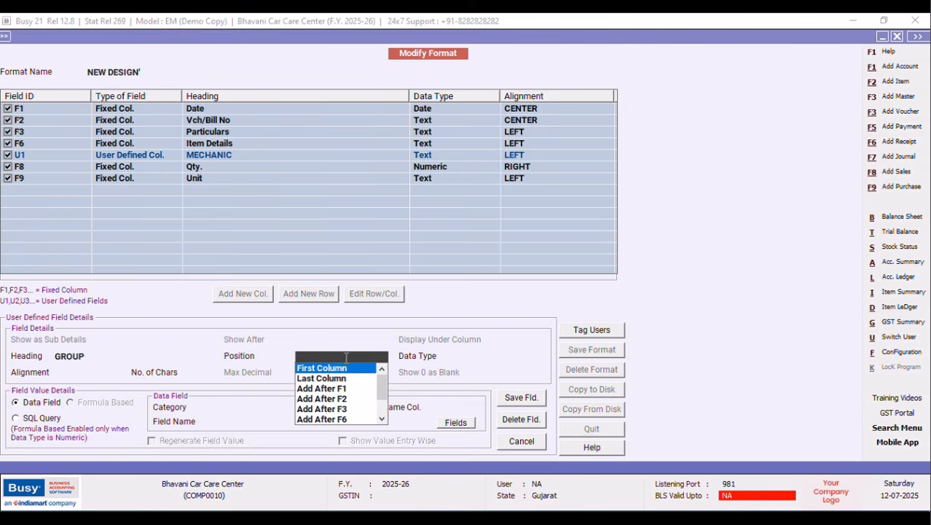
pyautogui.click(346, 420)
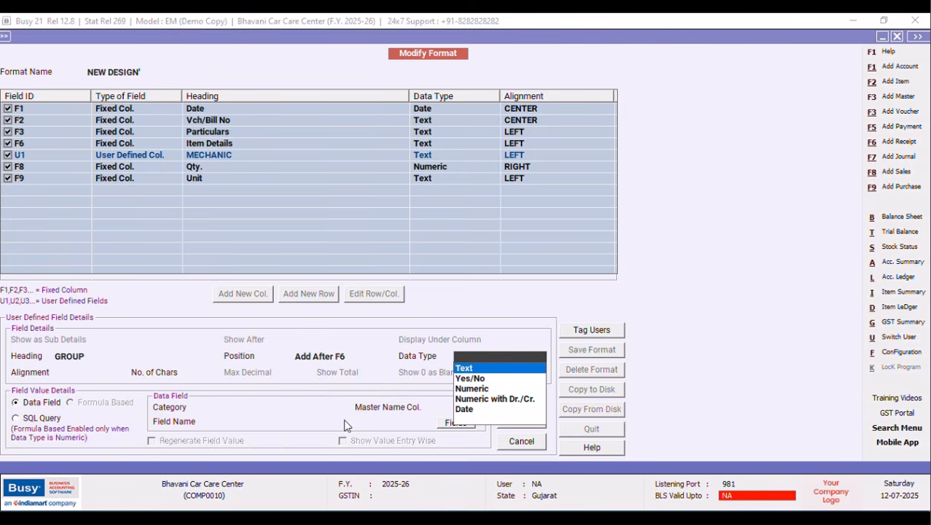
pyautogui.click(469, 368)
pyautogui.press('Return')
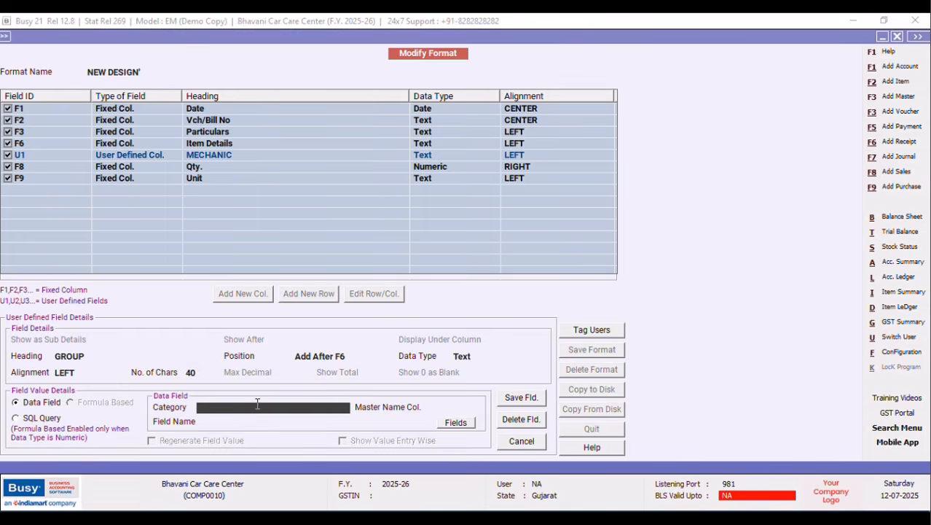
# Fill GROUP from the Item Master's ITEM_GROUP field, linked through Item Details column F6, with regeneration on.
pyautogui.press('Down')
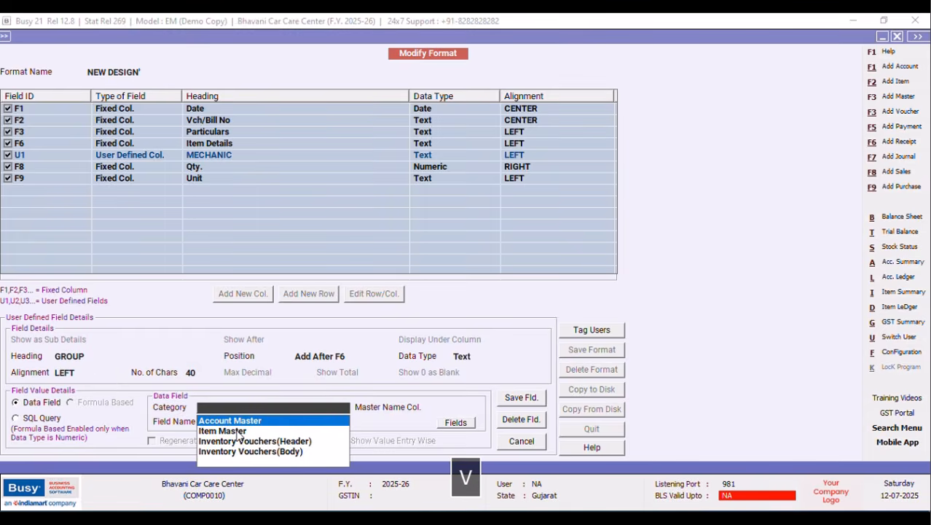
pyautogui.click(237, 433)
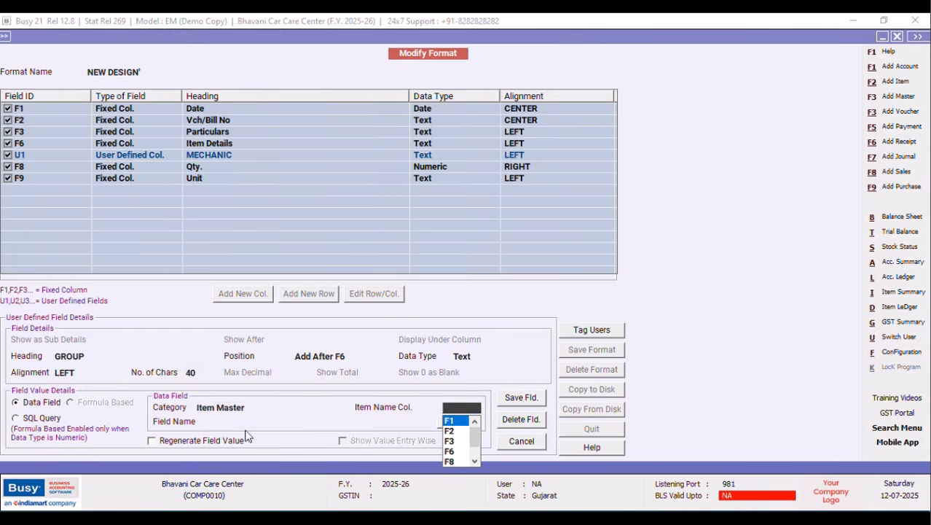
pyautogui.click(451, 452)
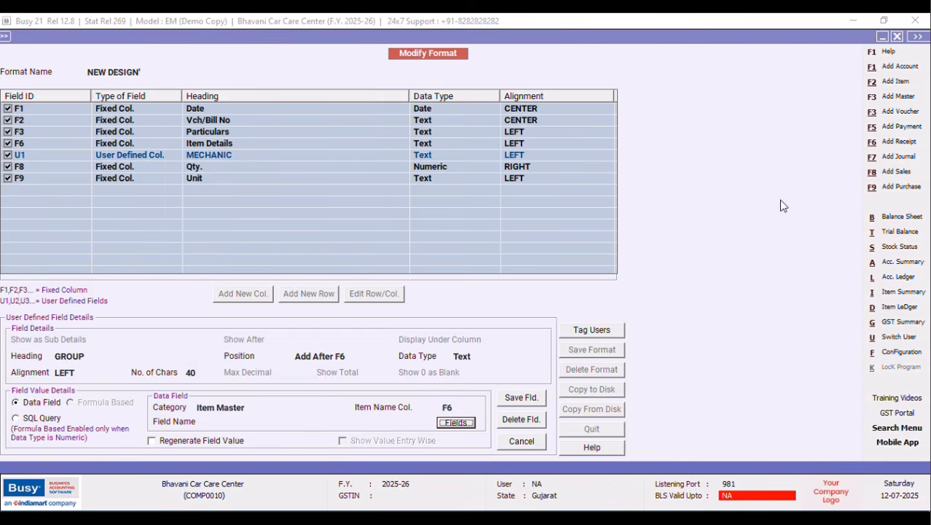
pyautogui.press('Return')
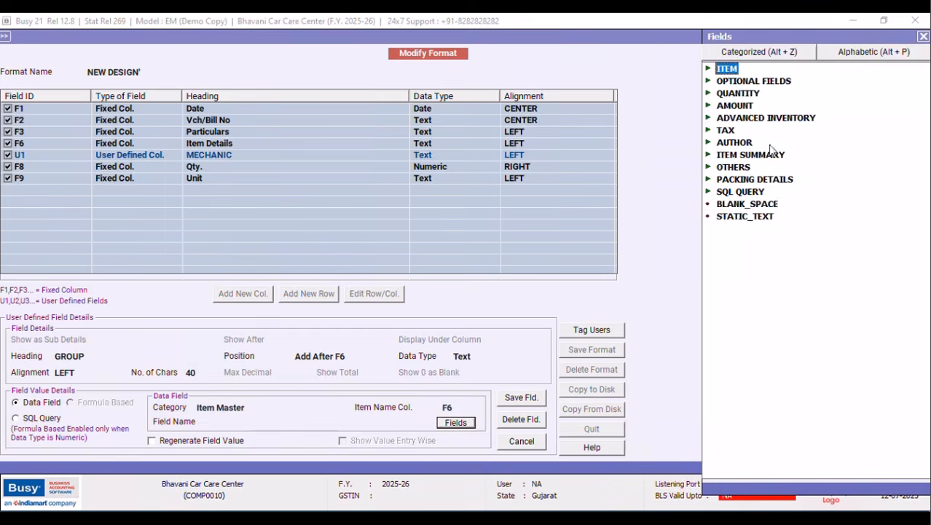
pyautogui.click(707, 69)
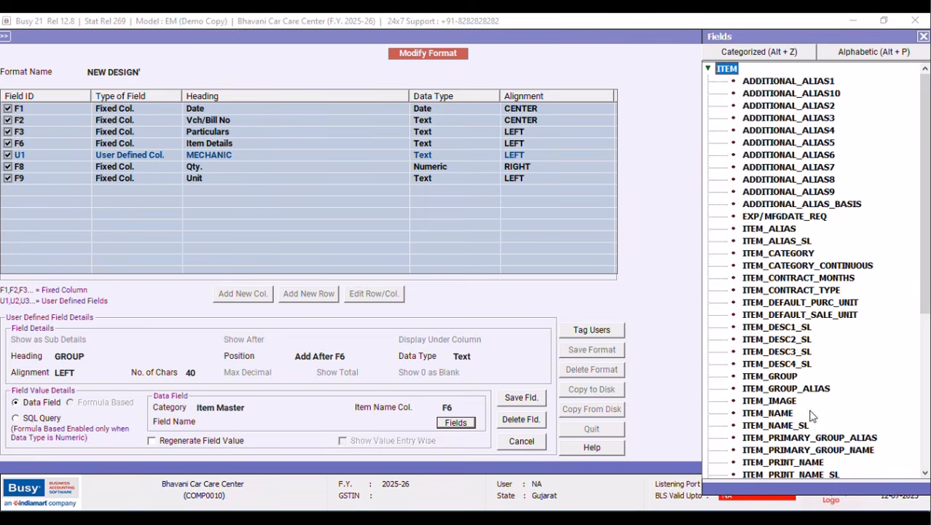
pyautogui.doubleClick(784, 376)
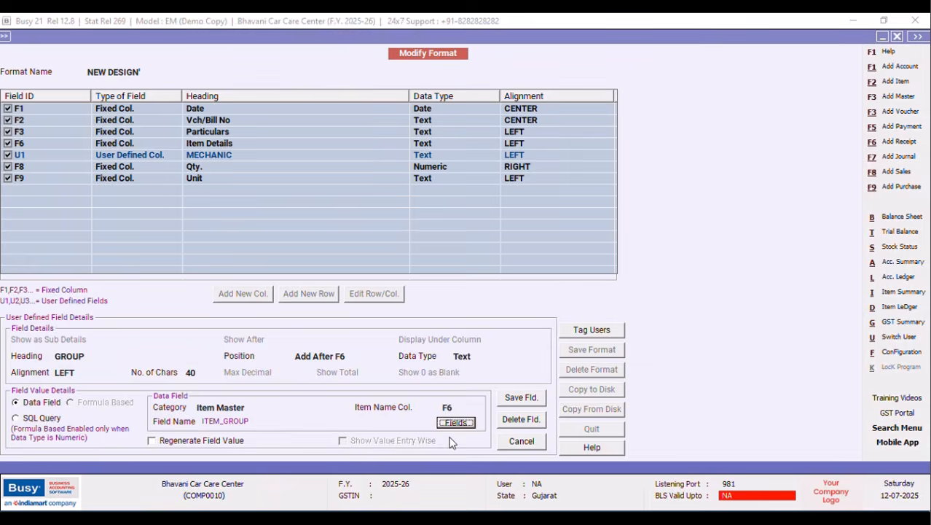
pyautogui.click(152, 441)
# Save the GROUP column details and the updated NEW DESIGN' format.
pyautogui.click(526, 406)
pyautogui.click(498, 295)
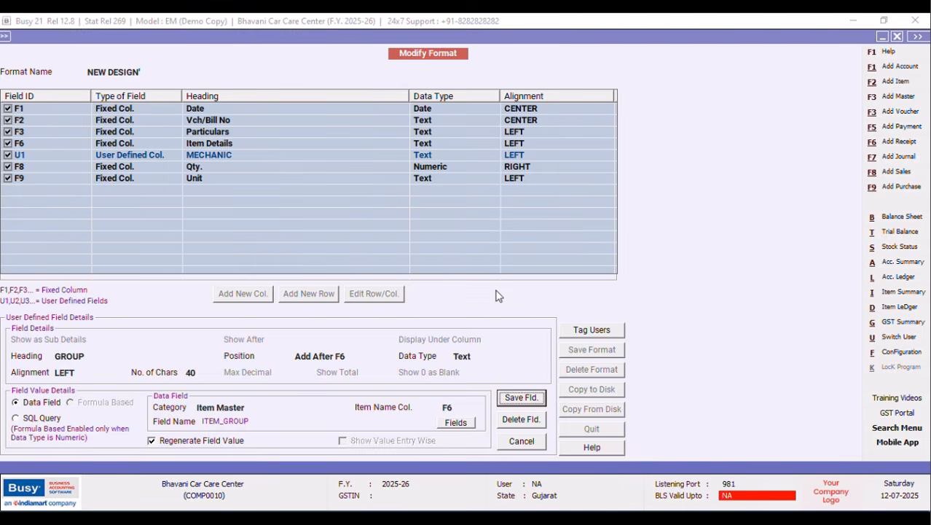
pyautogui.click(592, 349)
pyautogui.click(497, 297)
pyautogui.click(554, 296)
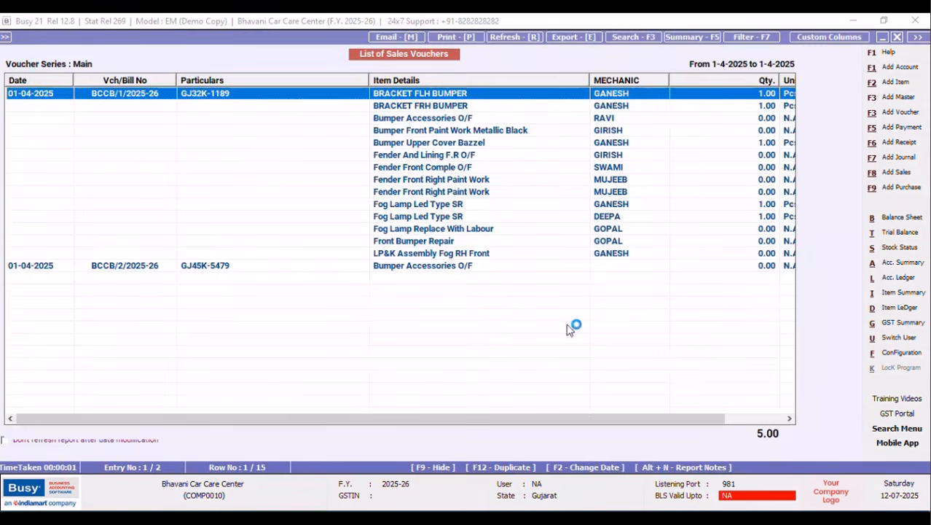
# Reload the voucher list and narrow the Particulars, Item Details and GROUP columns so Qty and Unit fit.
pyautogui.click(898, 38)
pyautogui.click(159, 266)
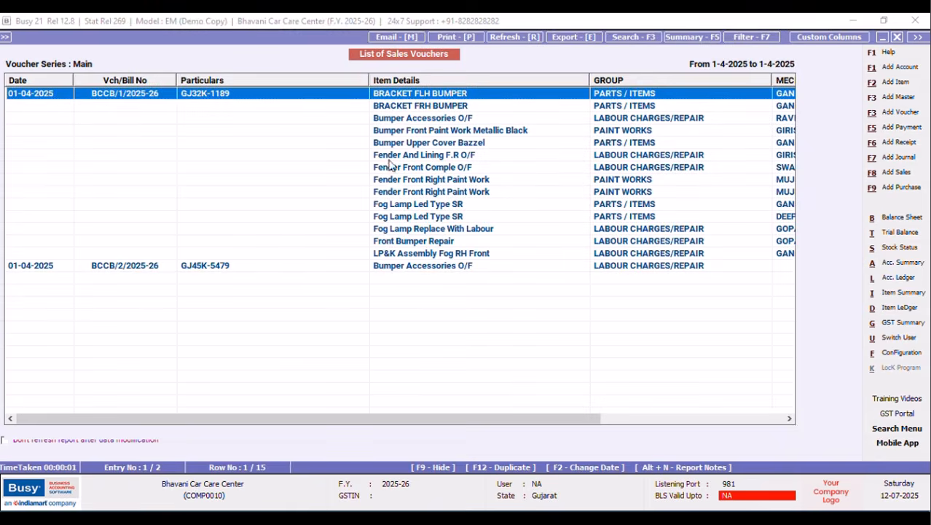
pyautogui.moveTo(370, 77); pyautogui.dragTo(257, 79)
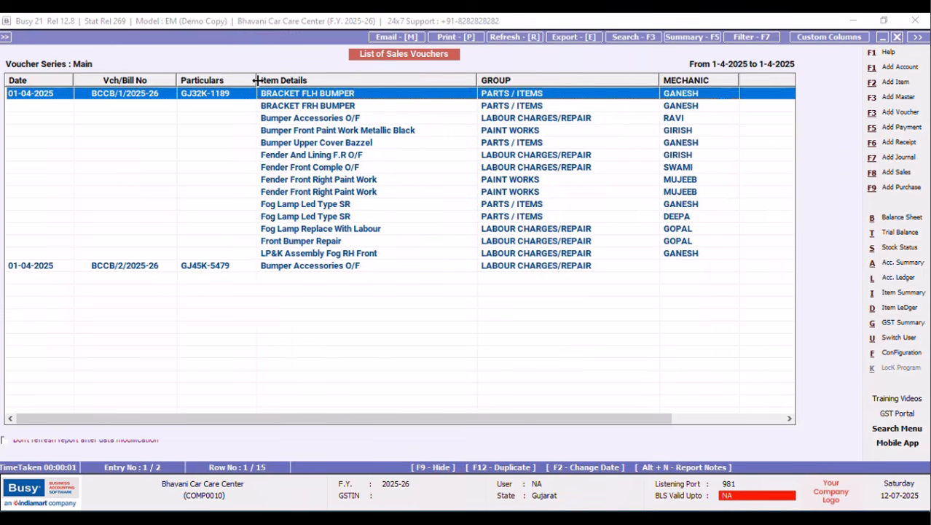
pyautogui.moveTo(478, 80); pyautogui.dragTo(435, 86)
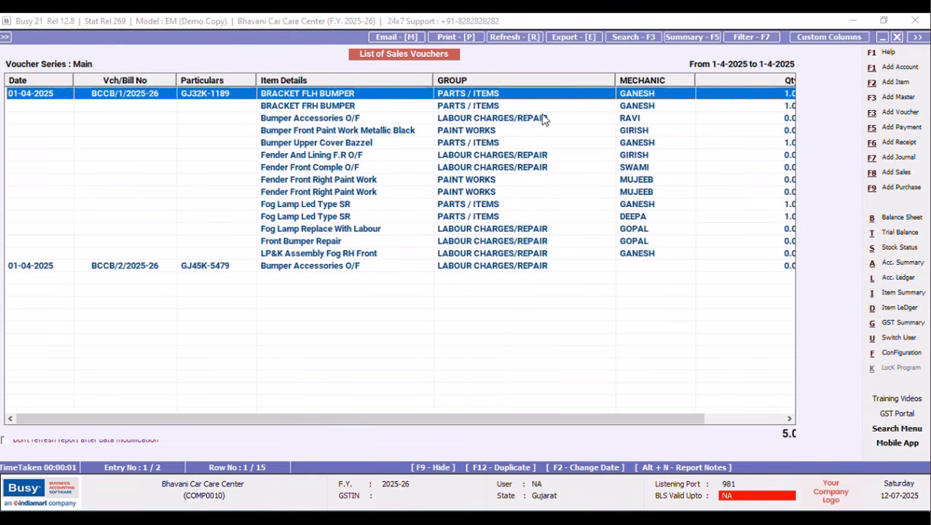
pyautogui.moveTo(616, 80); pyautogui.dragTo(581, 80)
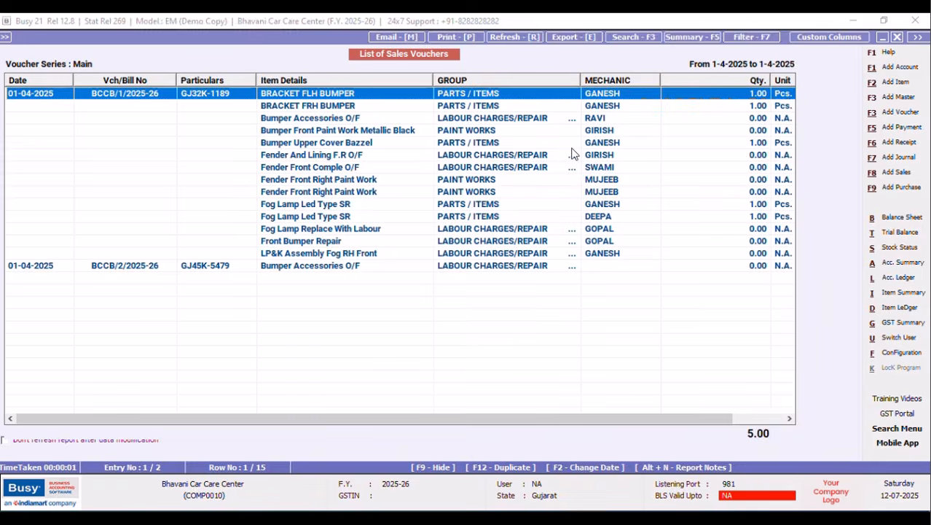
# Select the second sales voucher in the list.
pyautogui.click(782, 81)
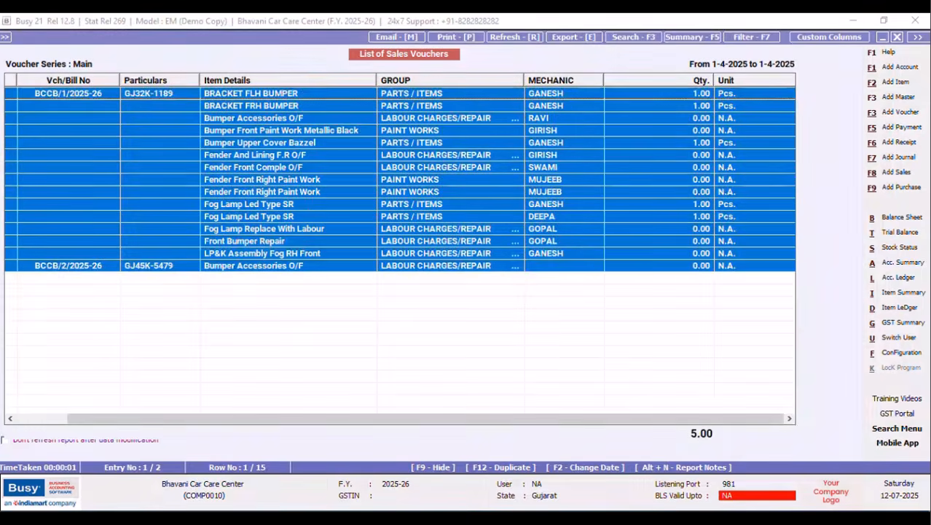
pyautogui.click(570, 354)
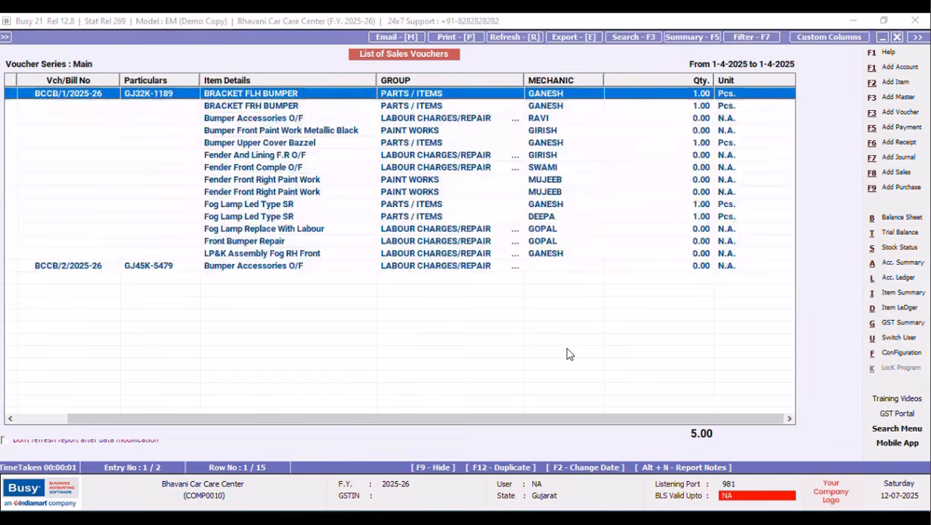
pyautogui.click(457, 267)
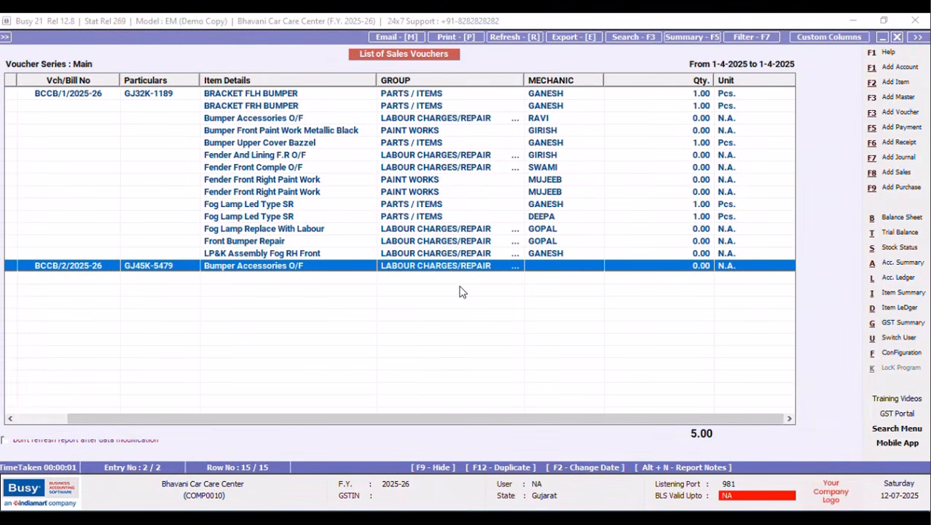
# Enter the mechanic's name in capitals for the Bumper Accessories O/F line of voucher BCCB/2/2025-26.
pyautogui.press('Return')
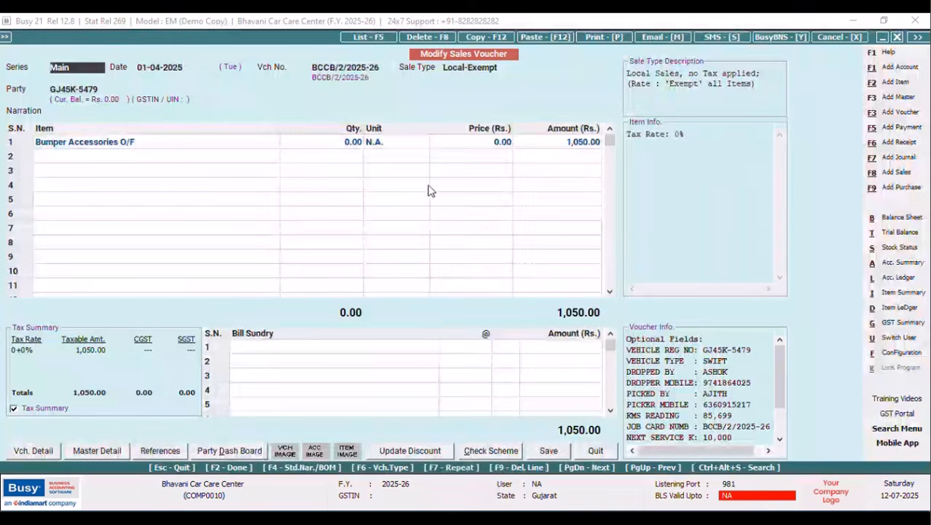
pyautogui.click(369, 145)
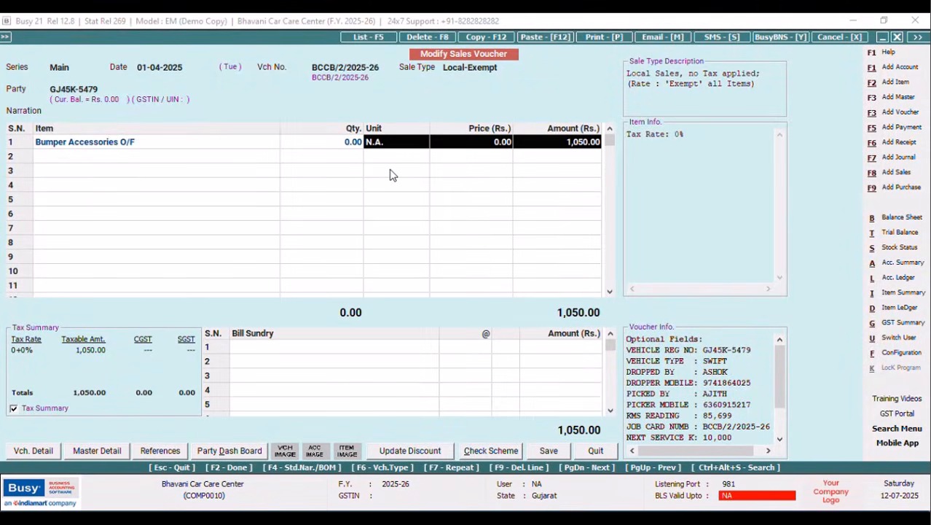
pyautogui.click(143, 144)
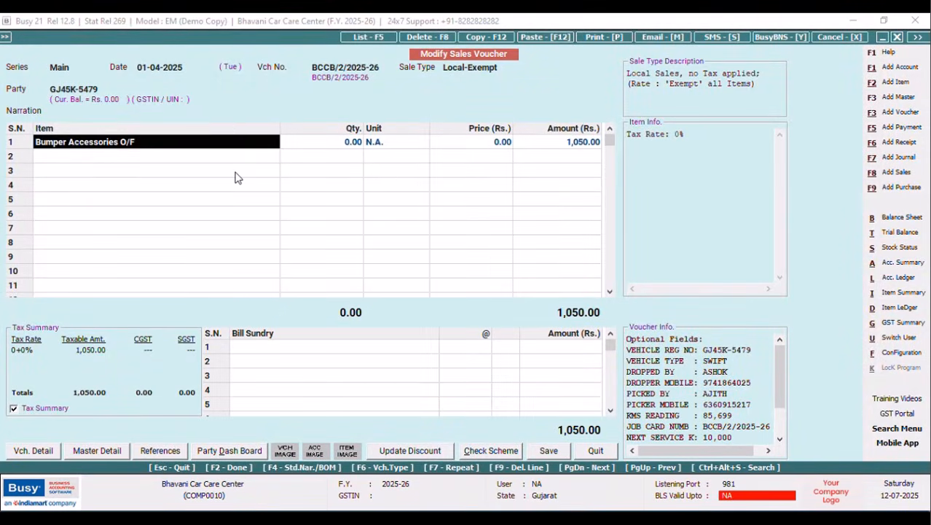
pyautogui.press('Return')
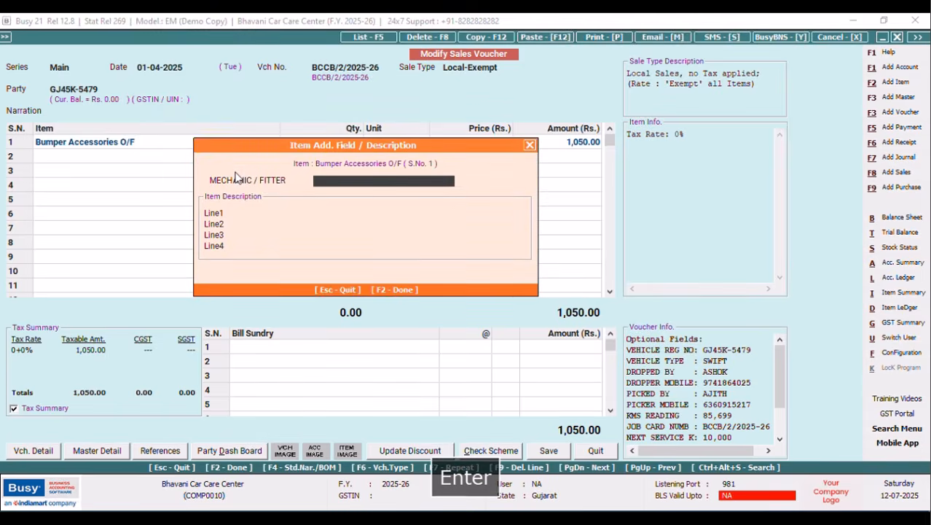
pyautogui.press('capslock')
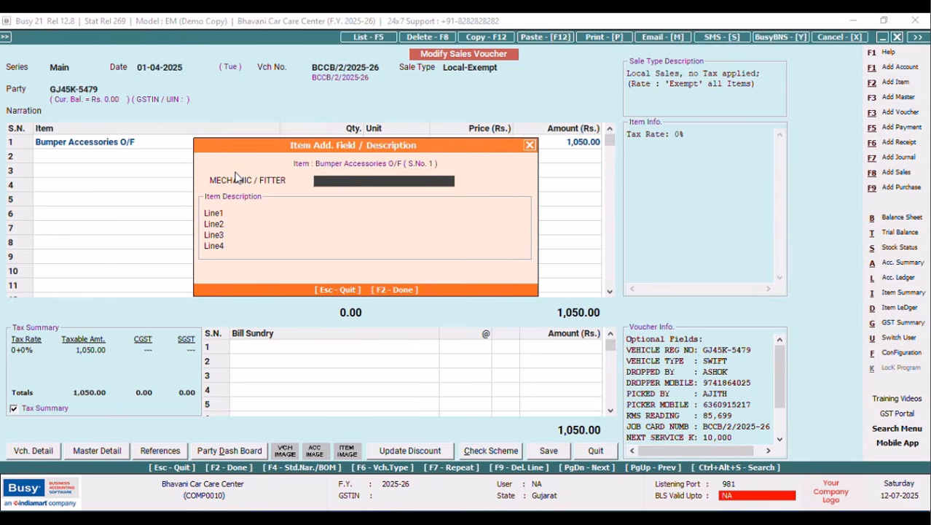
pyautogui.write('GANESH')
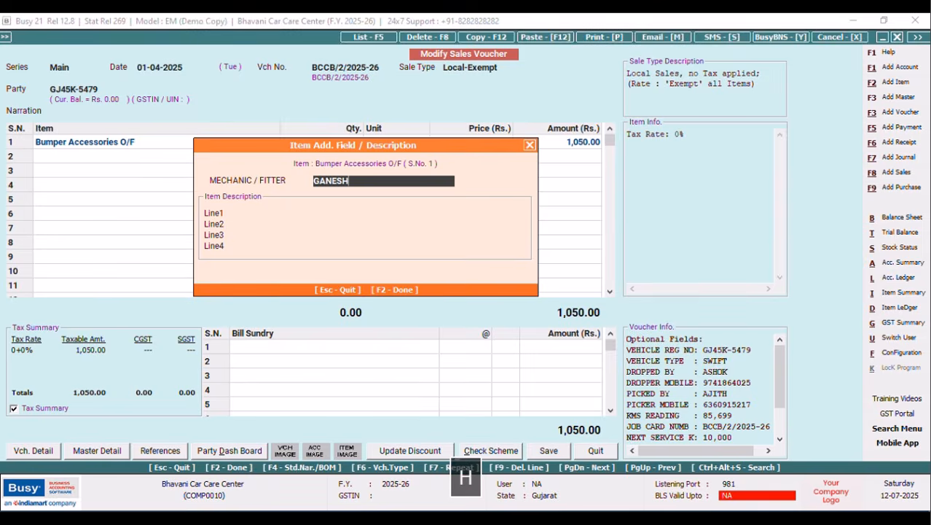
pyautogui.press('F2')
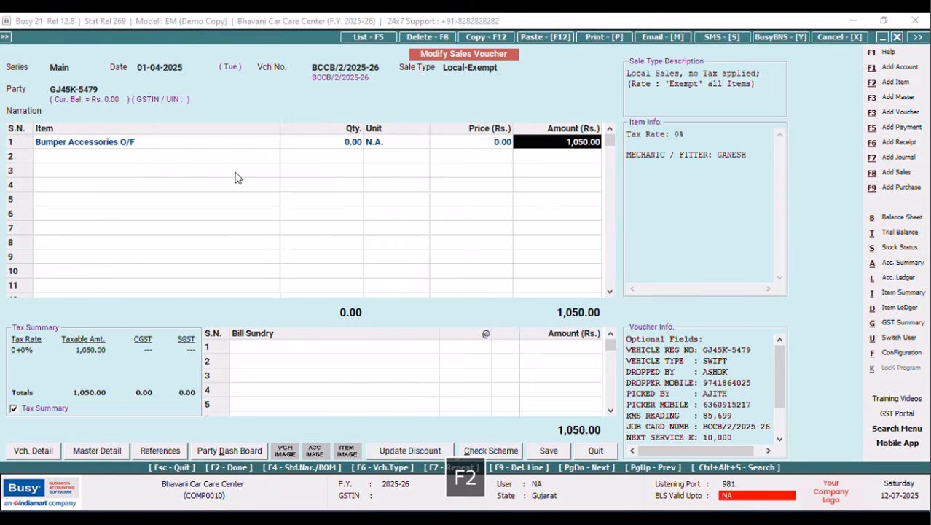
# Save the voucher without printing, then widen the MECHANIC and GROUP list columns.
pyautogui.click(549, 451)
pyautogui.click(453, 377)
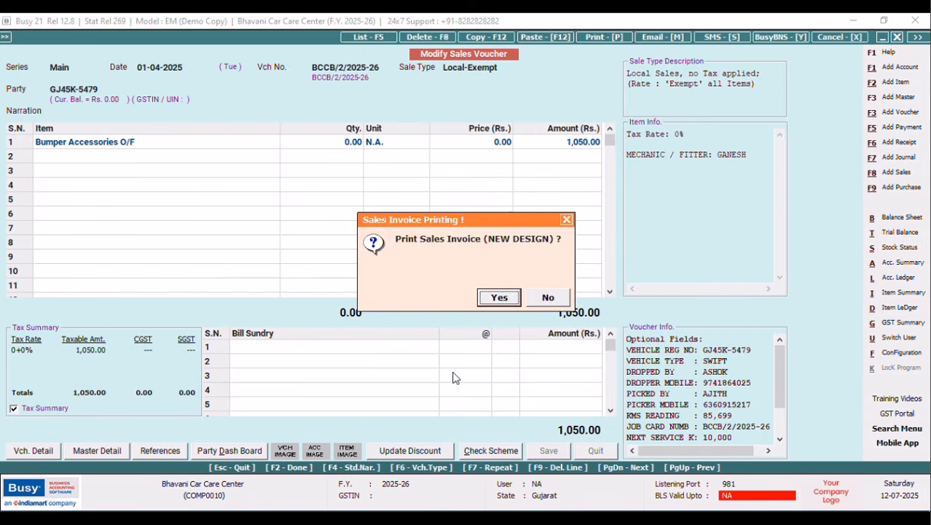
pyautogui.click(549, 302)
pyautogui.click(550, 303)
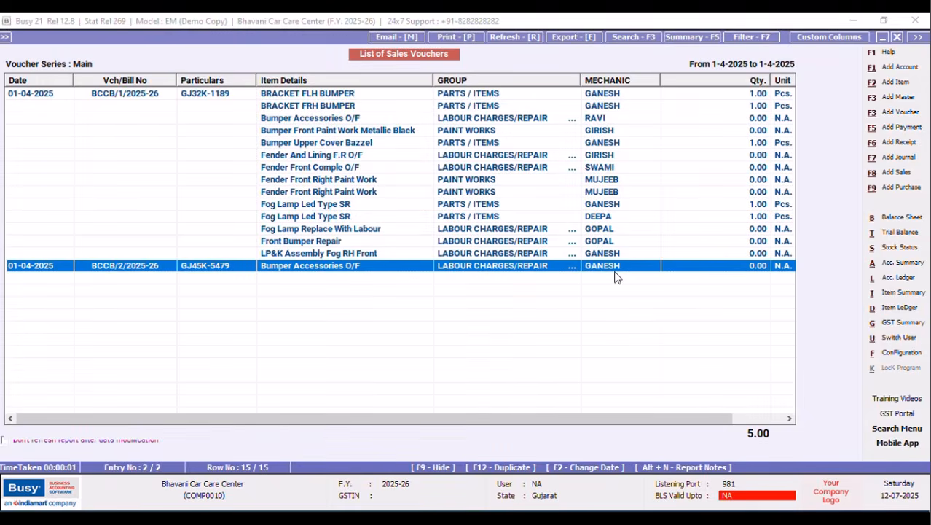
pyautogui.moveTo(658, 78); pyautogui.dragTo(695, 80)
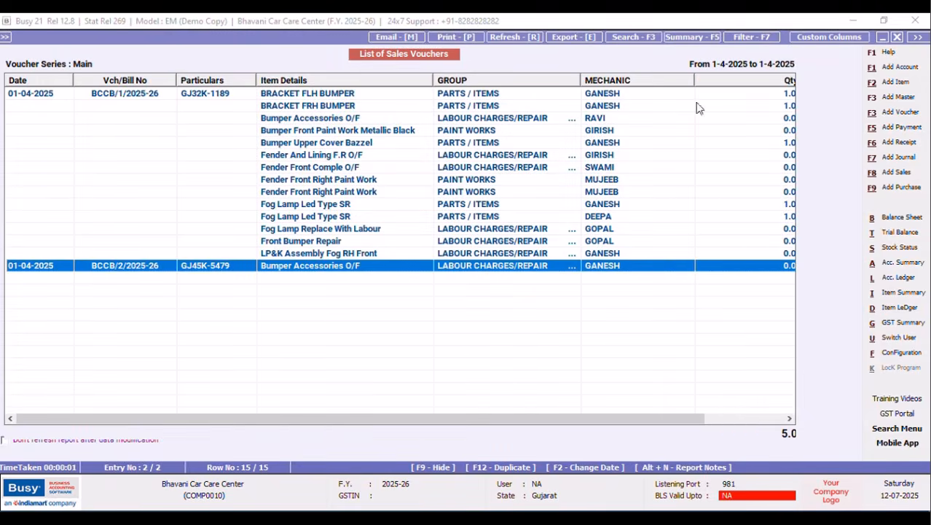
pyautogui.moveTo(581, 80); pyautogui.dragTo(604, 86)
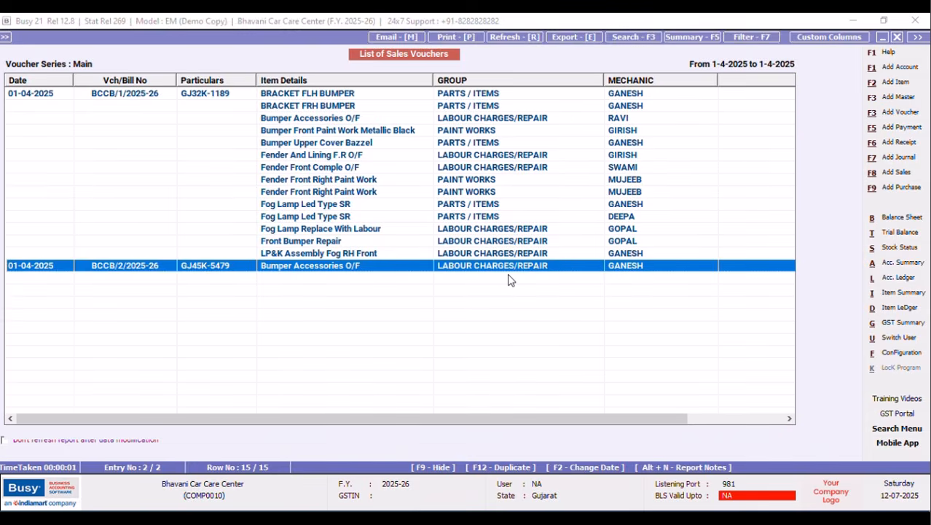
# Replace the Bumper Accessories O/F mechanic on BCCB/2/2025-26 with a different fitter's name.
pyautogui.press('Return')
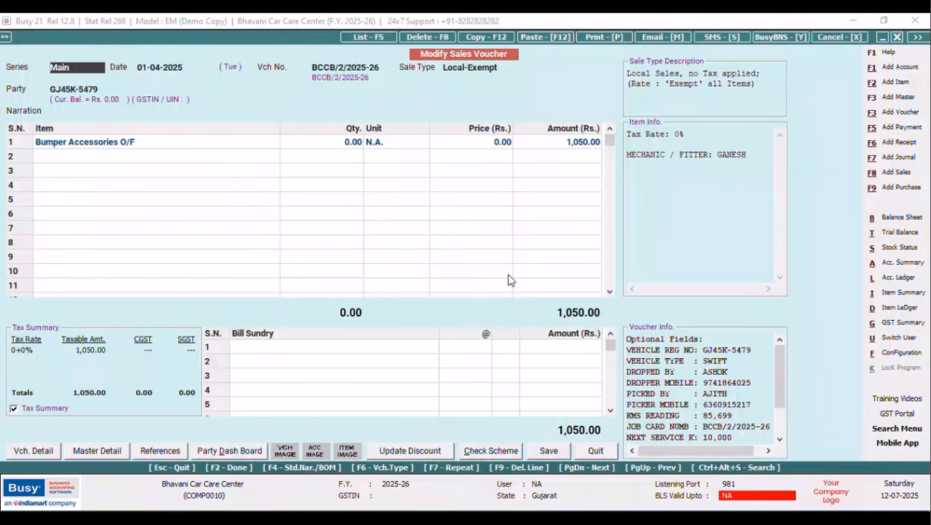
pyautogui.click(131, 141)
pyautogui.press('Return')
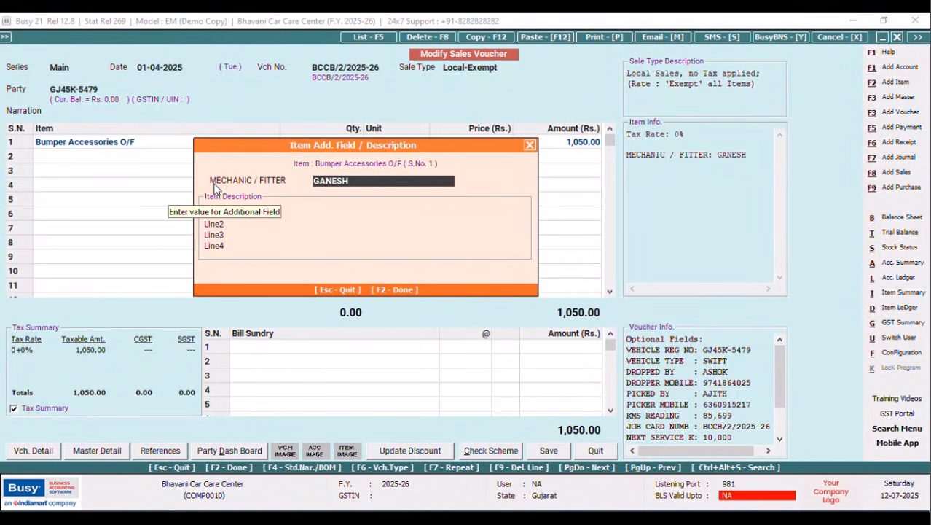
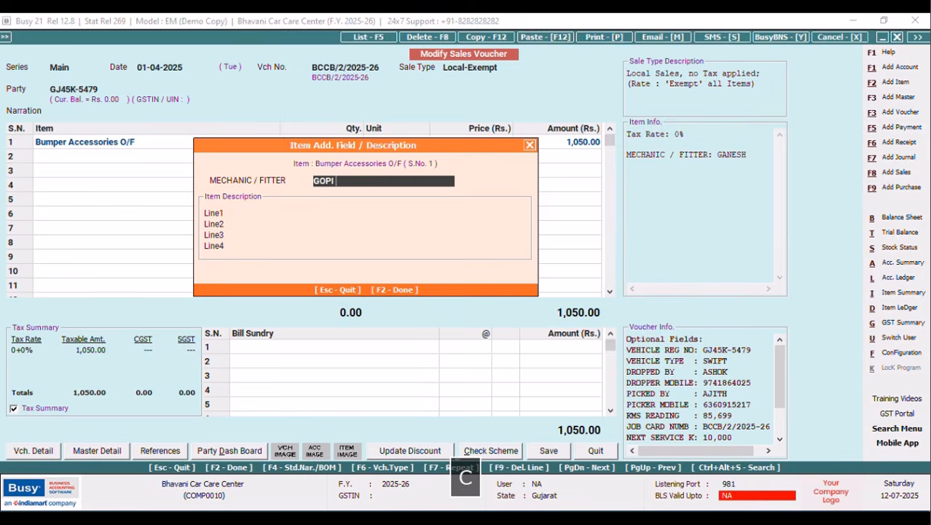
pyautogui.press('F2')
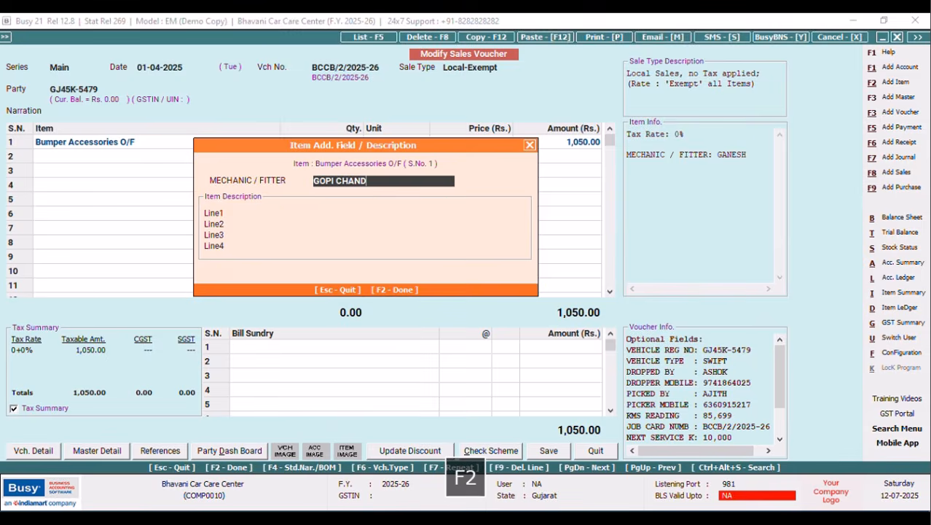
# Save the voucher with the 1,050.00 bill adjustment, skip printing, and reselect BCCB/2/2025-26.
pyautogui.click(548, 452)
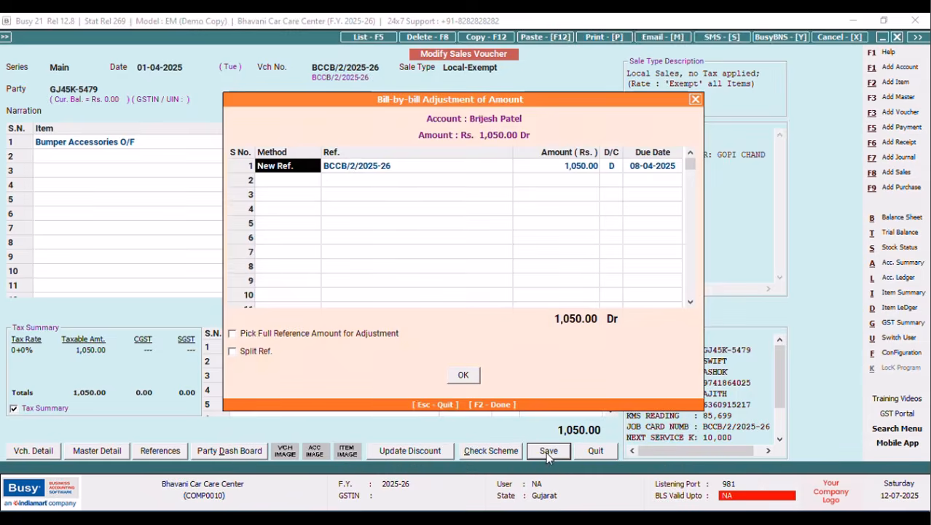
pyautogui.click(466, 382)
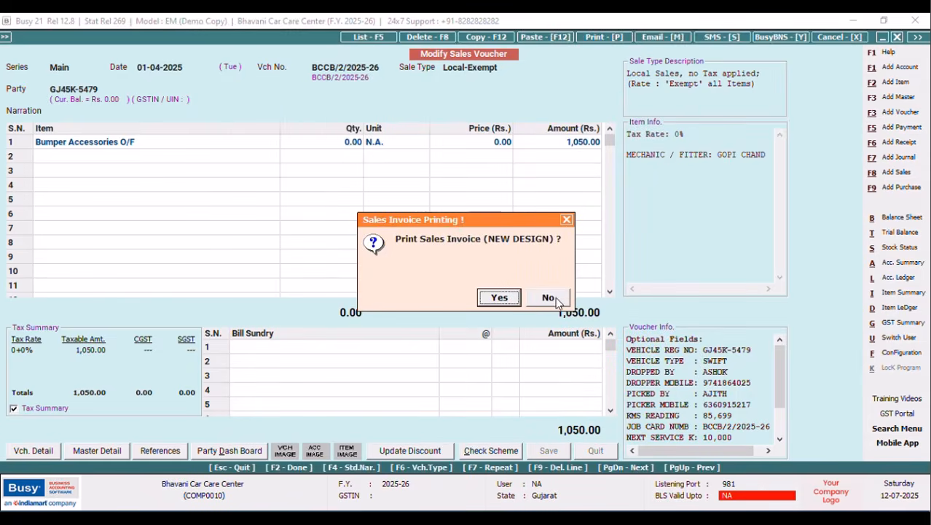
pyautogui.click(548, 297)
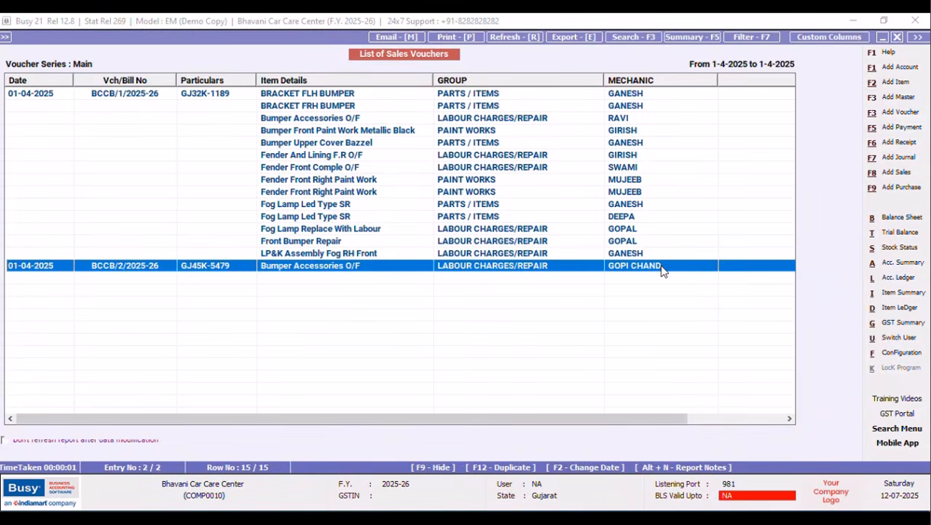
pyautogui.click(648, 257)
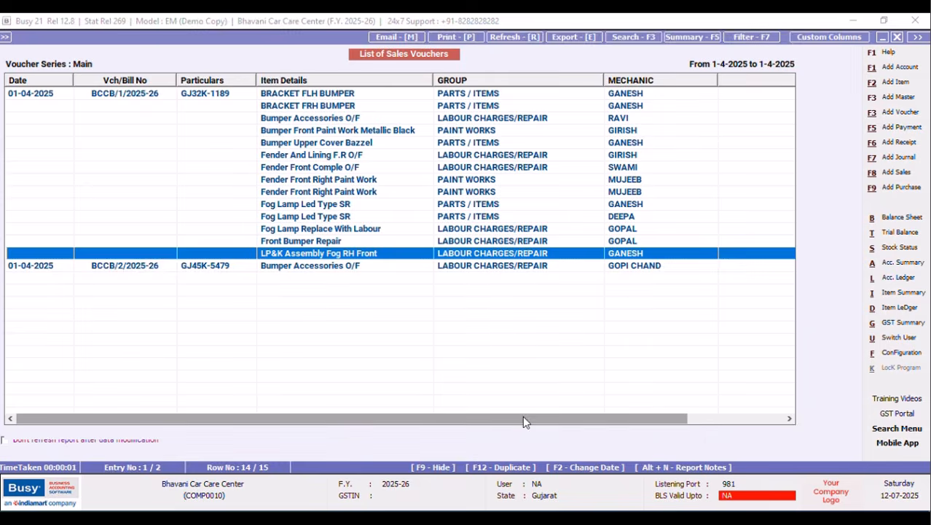
pyautogui.moveTo(523, 420); pyautogui.dragTo(618, 420)
pyautogui.click(517, 270)
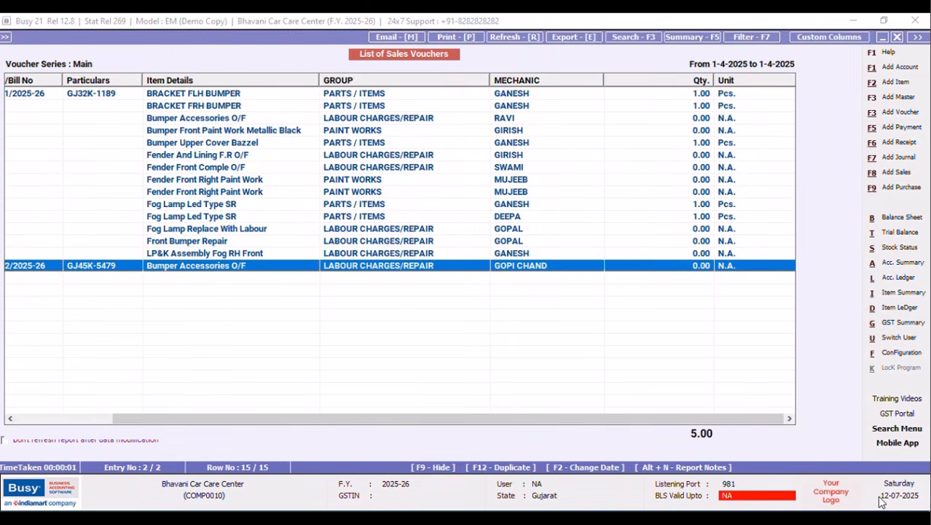
# Create a new Direct SQL query named CONTACT NO, beginning with 'Select *'.
pyautogui.click(286, 82)
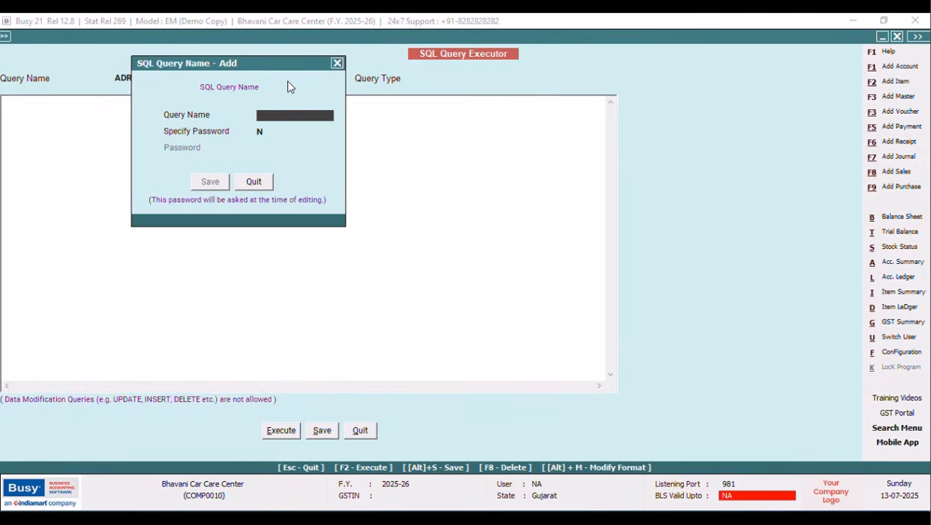
pyautogui.write('CONTA')
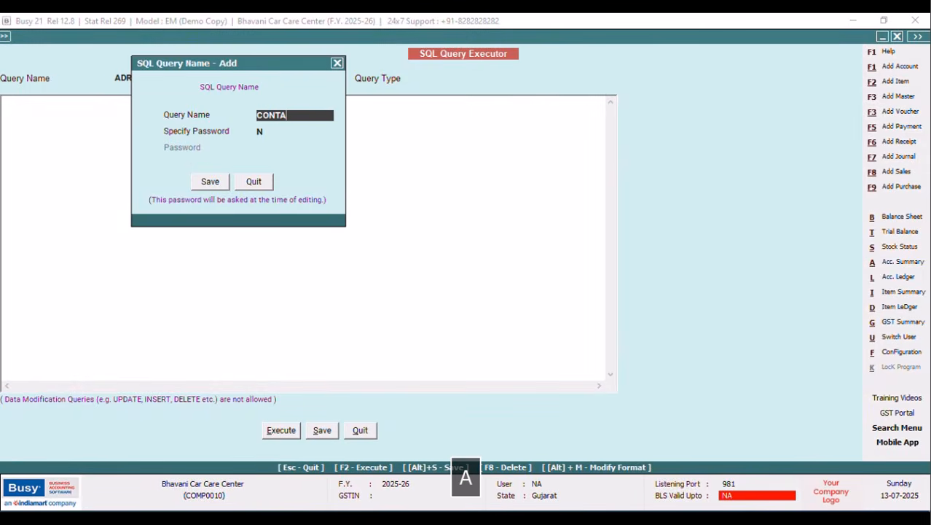
pyautogui.write('CT NO')
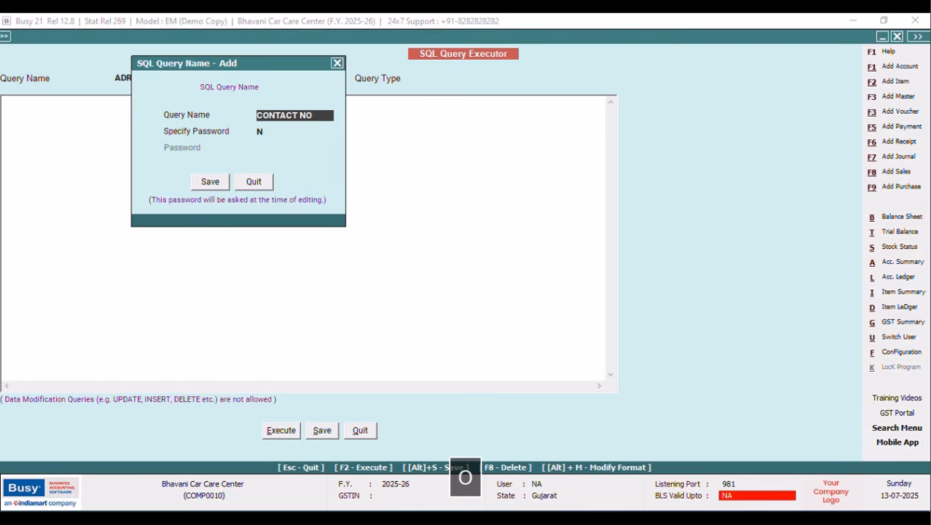
pyautogui.click(221, 186)
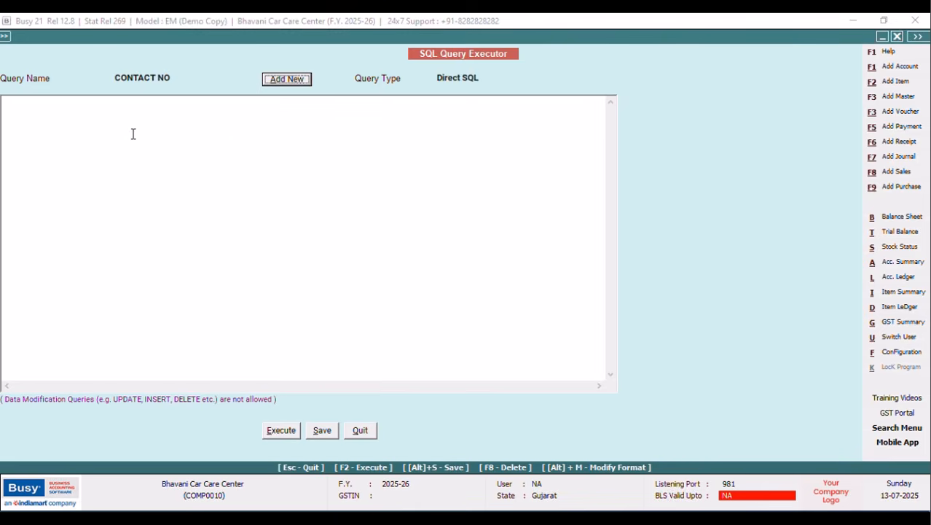
pyautogui.write('S')
pyautogui.press('capslock')
pyautogui.write('elect')
pyautogui.press('Return')
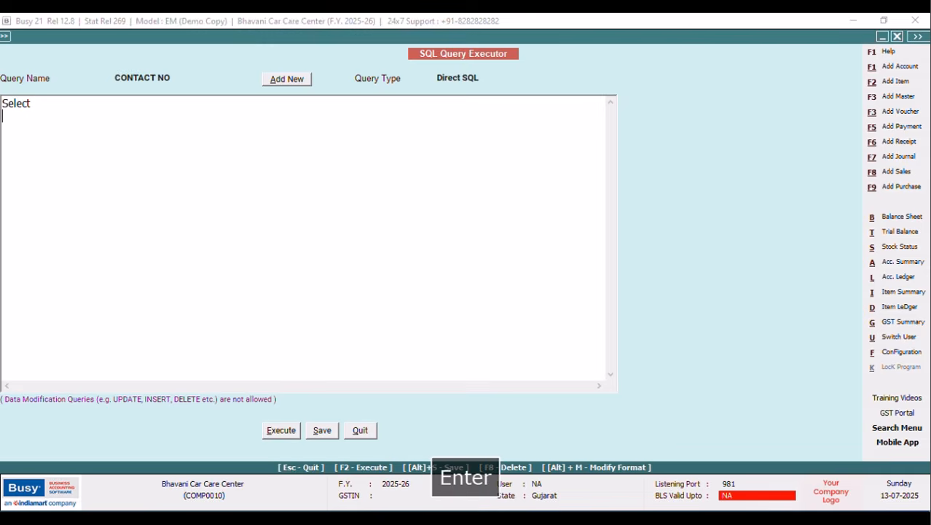
pyautogui.write('*')
pyautogui.press('Return')
# Add the clause 'from MasterAddressInfo as M2' to the query.
pyautogui.write('from M')
pyautogui.press('capslock')
pyautogui.write('aster')
pyautogui.press('capslock')
pyautogui.write('Address')
pyautogui.press('capslock')
pyautogui.write('I')
pyautogui.press('capslock')
pyautogui.write('nfoi')
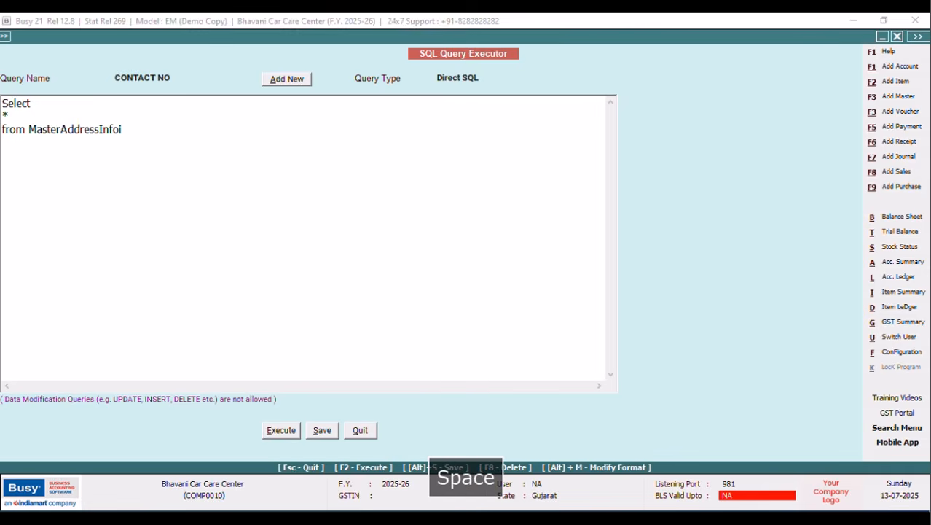
pyautogui.press('BackSpace')
pyautogui.press('BackSpace')
pyautogui.write('as M')
pyautogui.press('capslock')
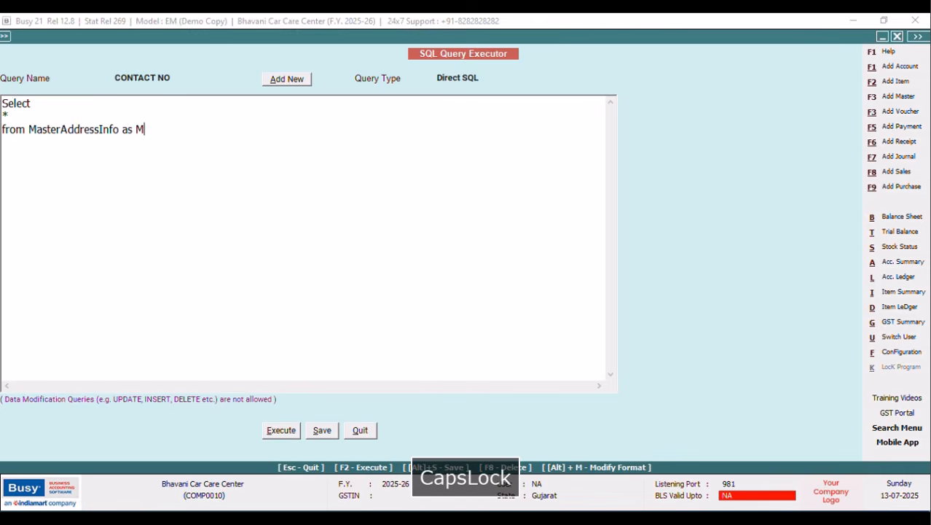
pyautogui.write('2')
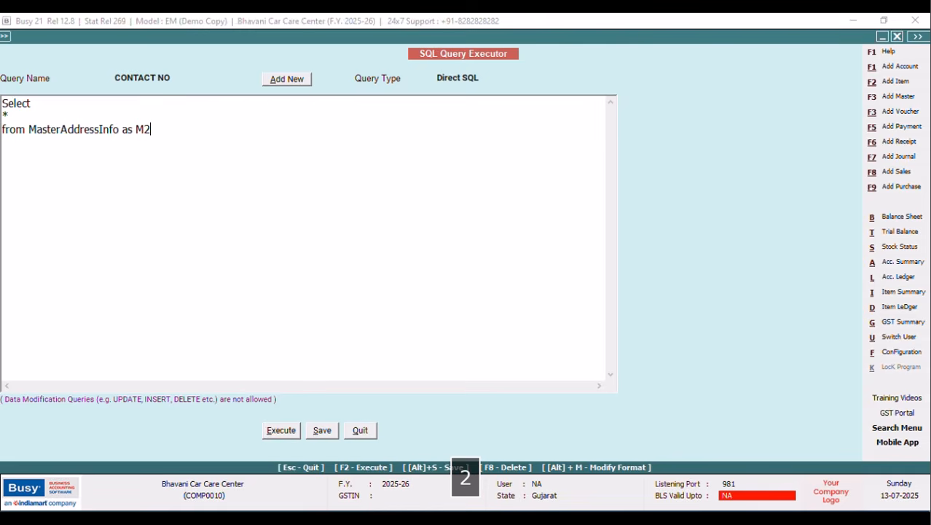
# Replace * with M2.MOBILENO as the selected column.
pyautogui.click(24, 111)
pyautogui.press('BackSpace')
pyautogui.press('capslock')
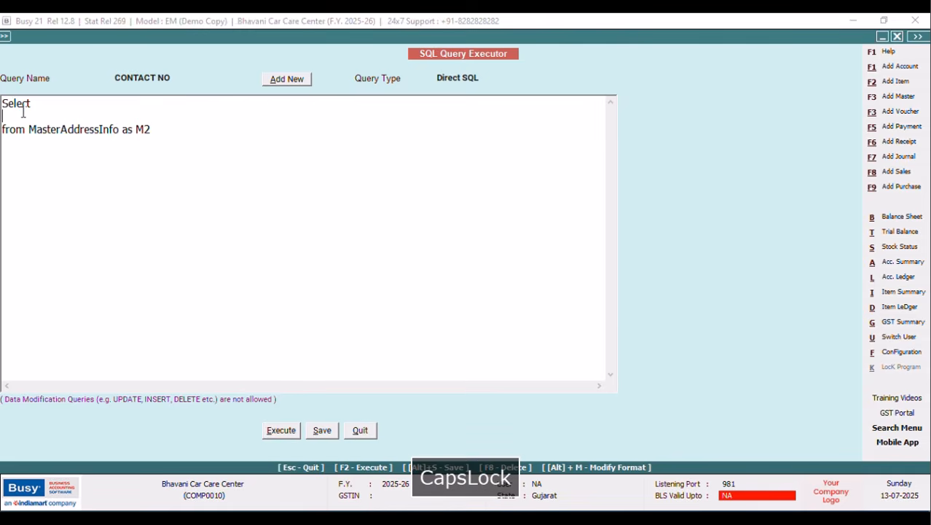
pyautogui.write('M2.C')
pyautogui.press('BackSpace')
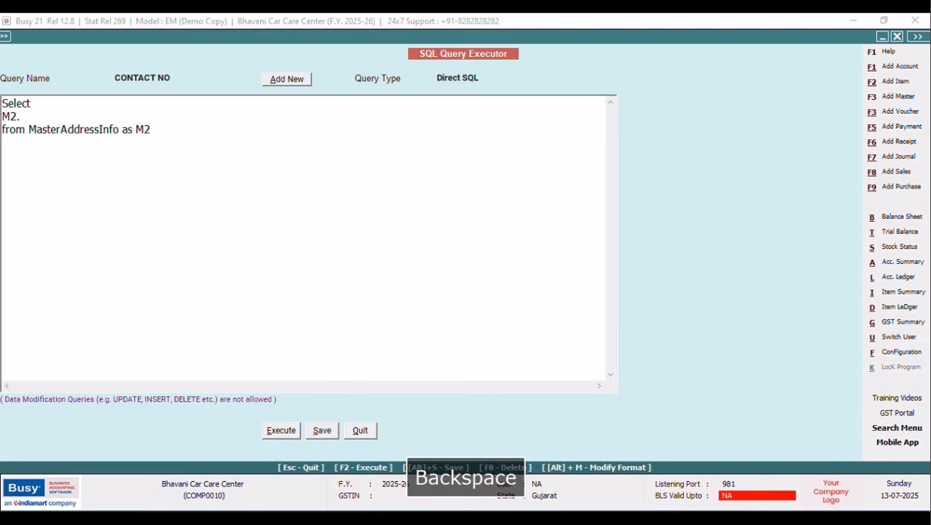
pyautogui.write('MOBILENO')
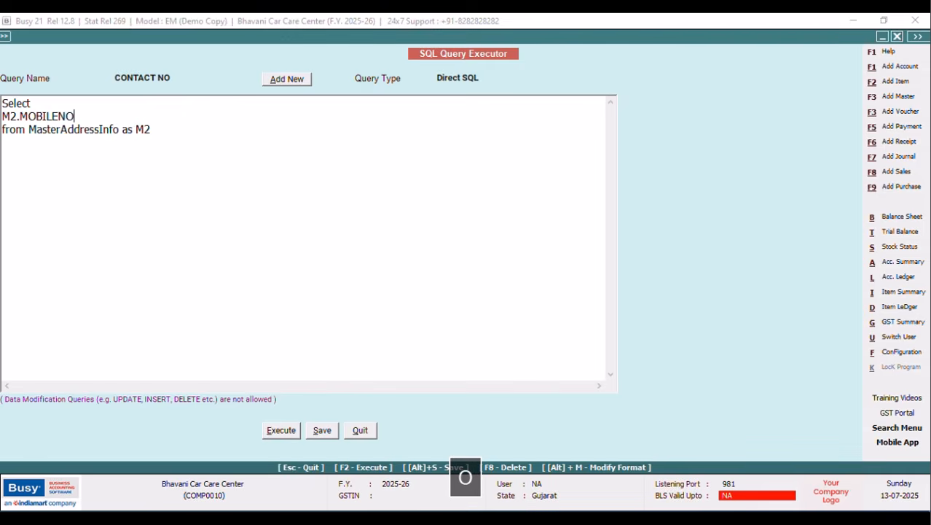
# Open custom indexing for the MasterAddressInfo table and list its field names.
pyautogui.hotkey('ctrl', 'alt', 'shift', 'i')
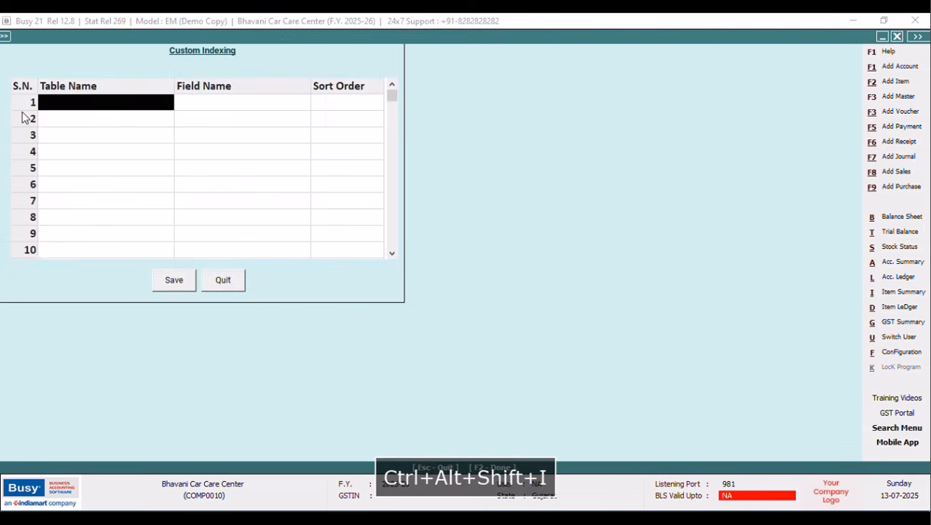
pyautogui.write('mASTERA')
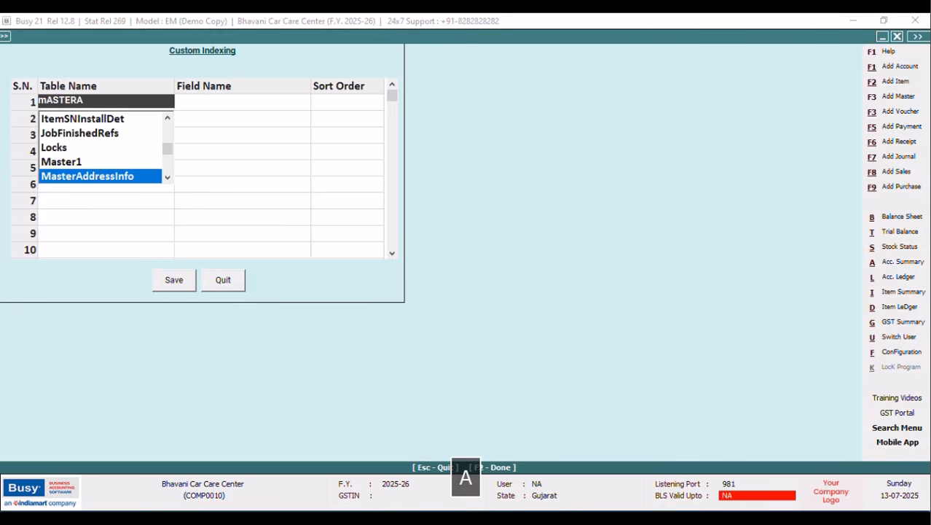
pyautogui.press('Return')
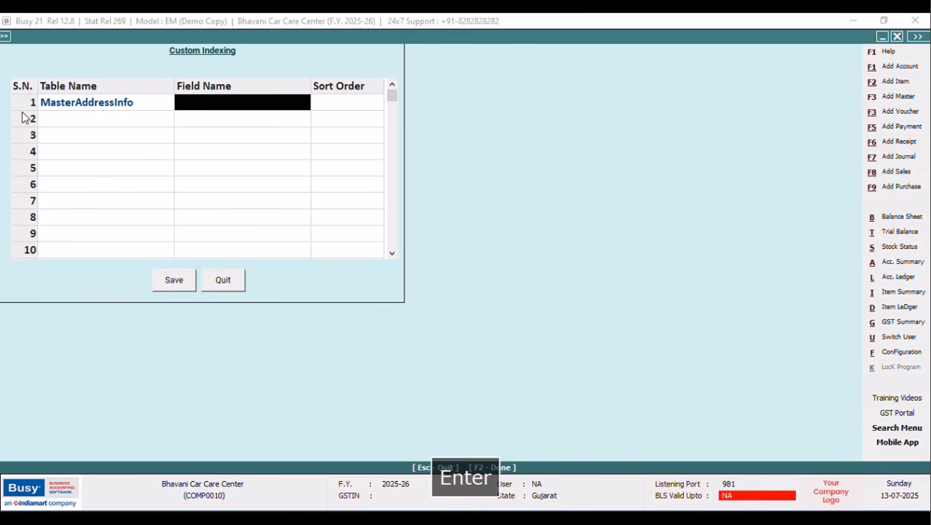
pyautogui.click(278, 102)
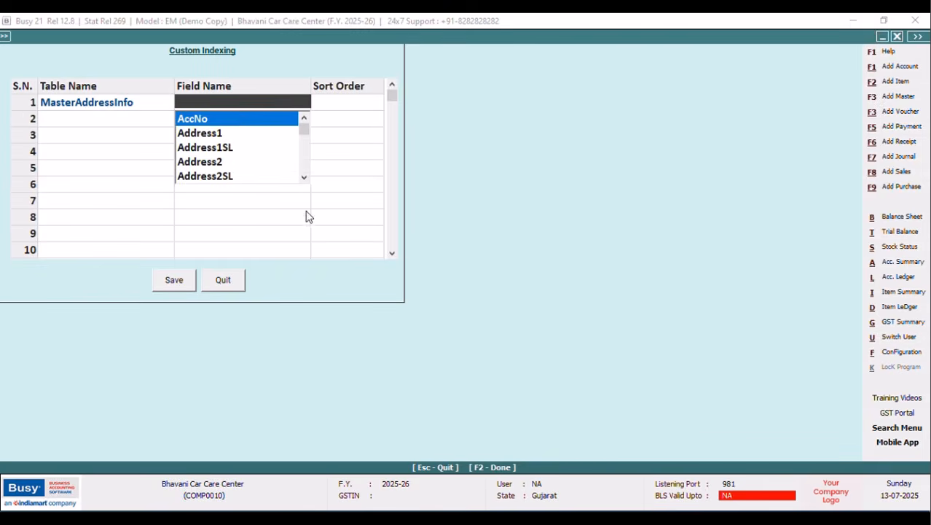
# Scroll through the MasterAddressInfo field names, then quit back to the CONTACT NO query.
pyautogui.moveTo(304, 177); pyautogui.dragTo(305, 180)
pyautogui.click(304, 118)
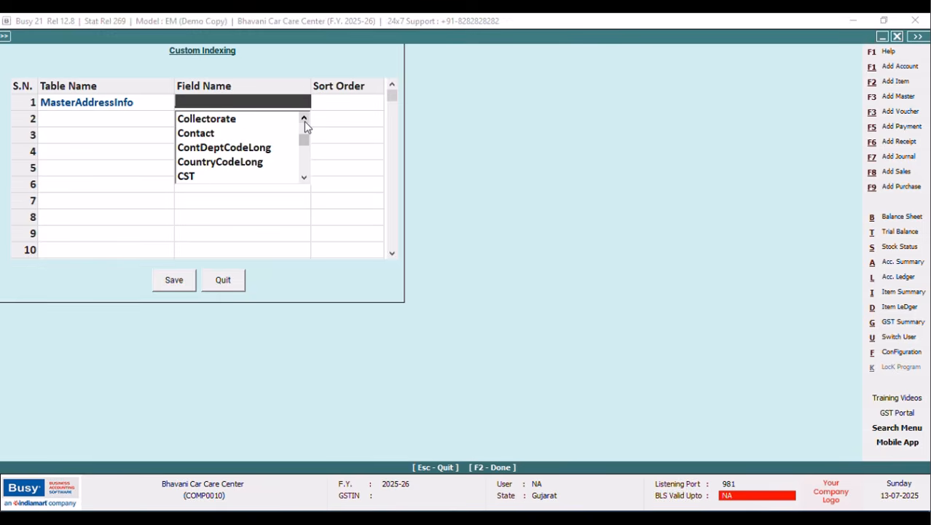
pyautogui.moveTo(305, 185); pyautogui.dragTo(304, 186)
pyautogui.click(305, 179)
pyautogui.click(305, 179)
pyautogui.click(304, 178)
pyautogui.click(305, 179)
pyautogui.click(305, 179)
pyautogui.click(304, 180)
pyautogui.click(305, 180)
pyautogui.click(304, 179)
pyautogui.click(305, 180)
pyautogui.click(304, 179)
pyautogui.click(305, 179)
pyautogui.click(304, 180)
pyautogui.click(305, 180)
pyautogui.click(305, 179)
pyautogui.click(305, 179)
pyautogui.click(304, 179)
pyautogui.click(305, 179)
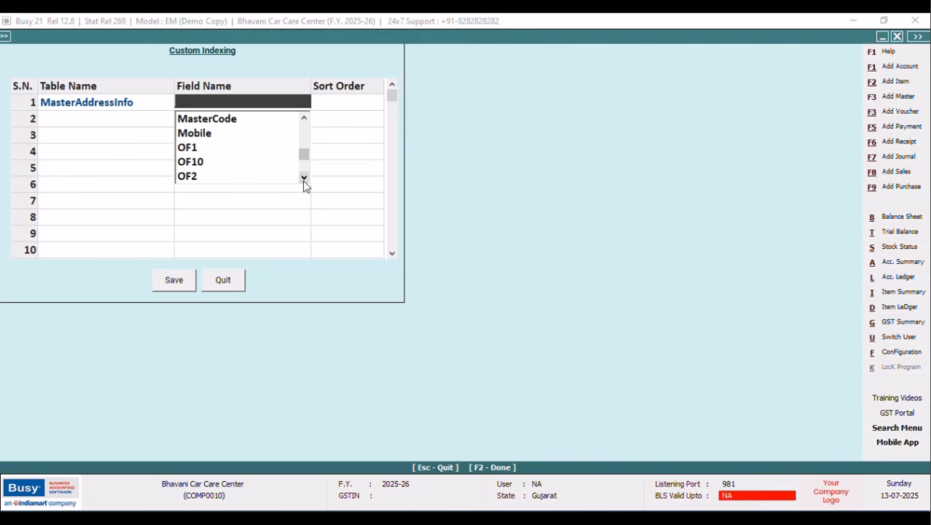
pyautogui.click(232, 291)
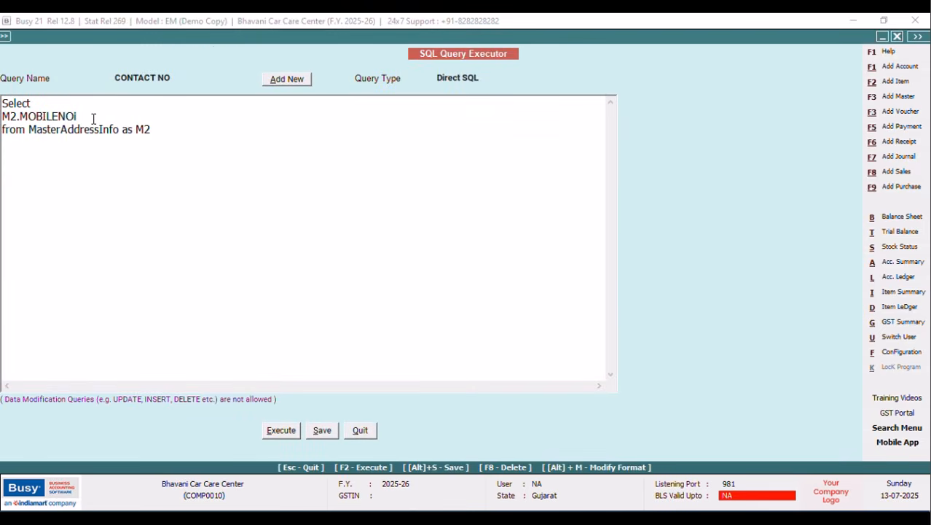
# Add M2.CONTACT after M2.MOBILE in the column list, run the query and check the mobile-number results.
pyautogui.press('BackSpace')
pyautogui.press('BackSpace')
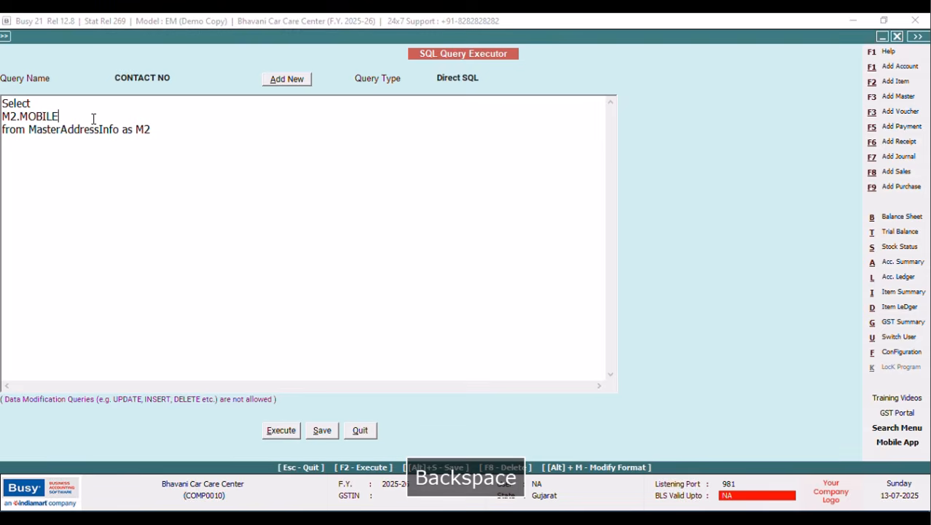
pyautogui.write(',M2.CONTACT')
pyautogui.click(280, 432)
pyautogui.click(544, 292)
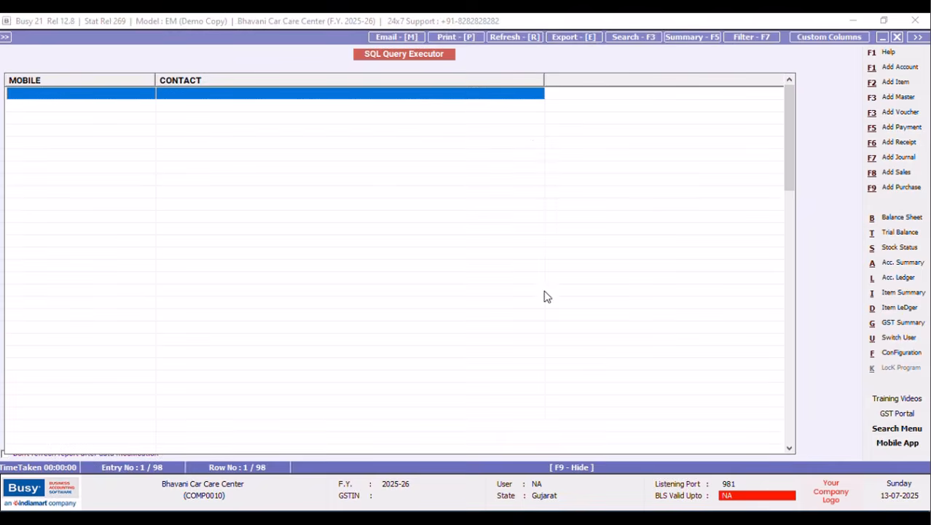
pyautogui.moveTo(785, 100); pyautogui.dragTo(802, 380)
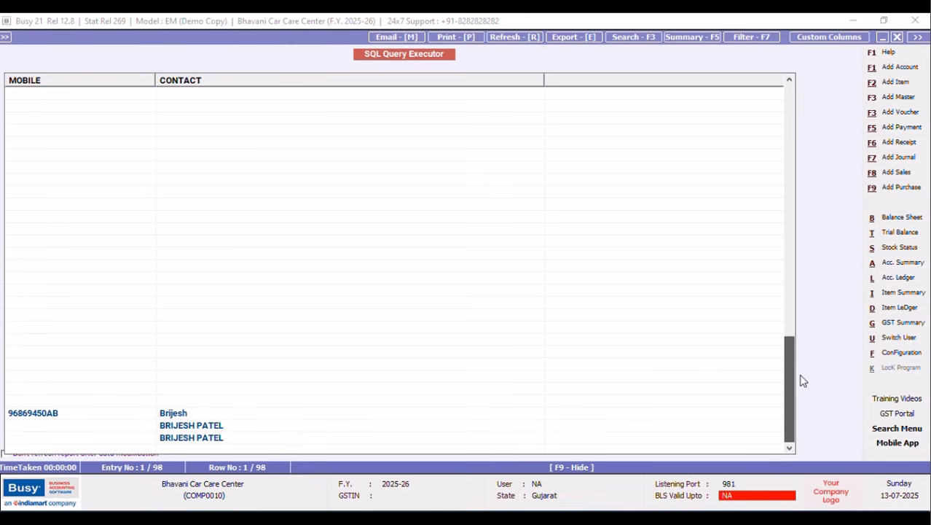
pyautogui.click(40, 412)
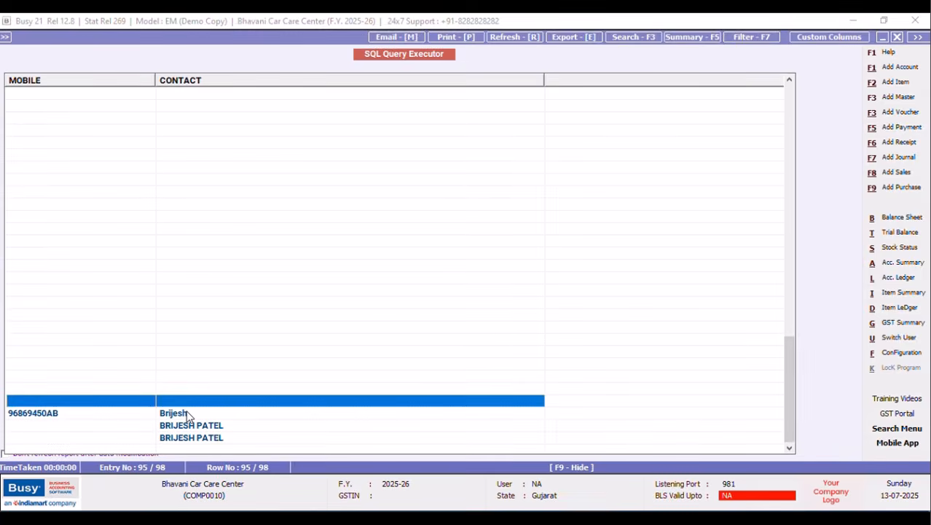
pyautogui.click(190, 426)
pyautogui.click(195, 438)
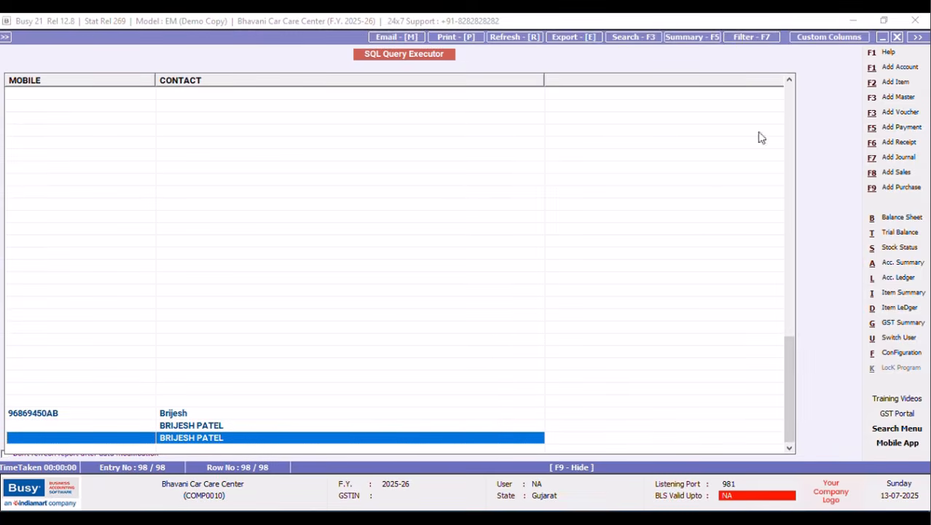
pyautogui.click(898, 38)
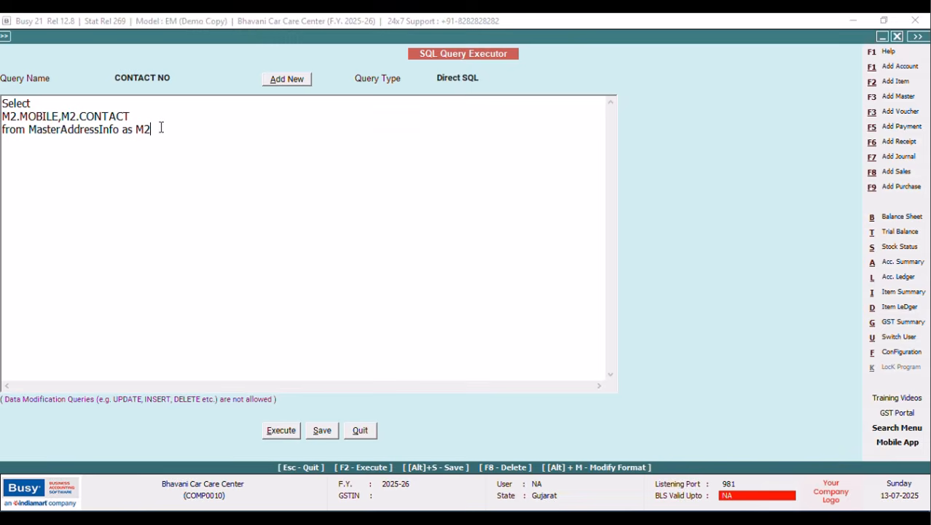
# Add the clause 'Left Join Tran1 on Tran1.MasterCode1=m2.mastercode' to the query.
pyautogui.press('Return')
pyautogui.press('CapsLock')
pyautogui.write('L')
pyautogui.press('CapsLock')
pyautogui.press('BackSpace')
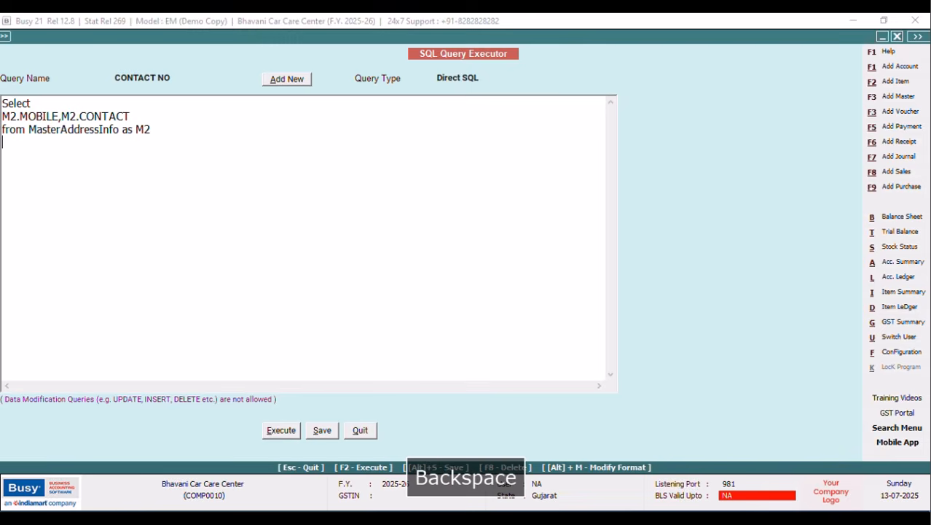
pyautogui.write('Left Join')
pyautogui.press('CapsLock')
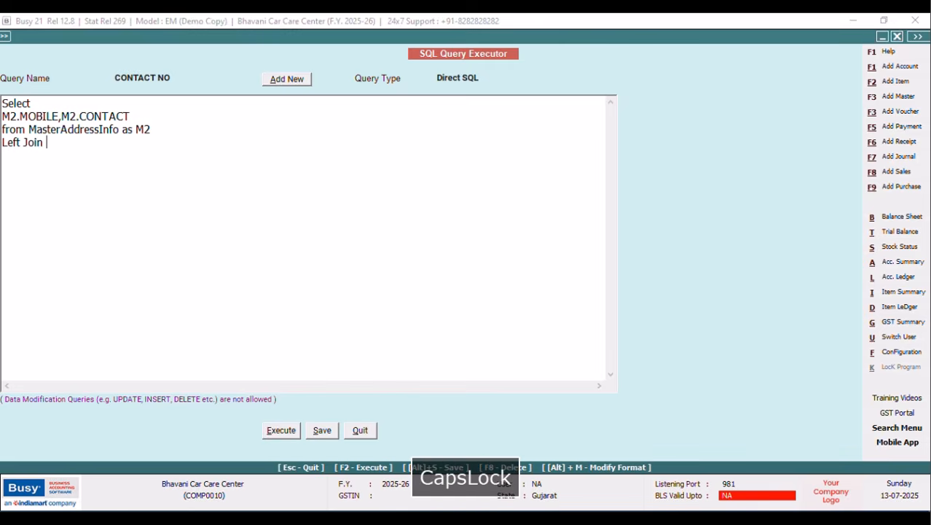
pyautogui.write('T')
pyautogui.press('CapsLock')
pyautogui.write('ran')
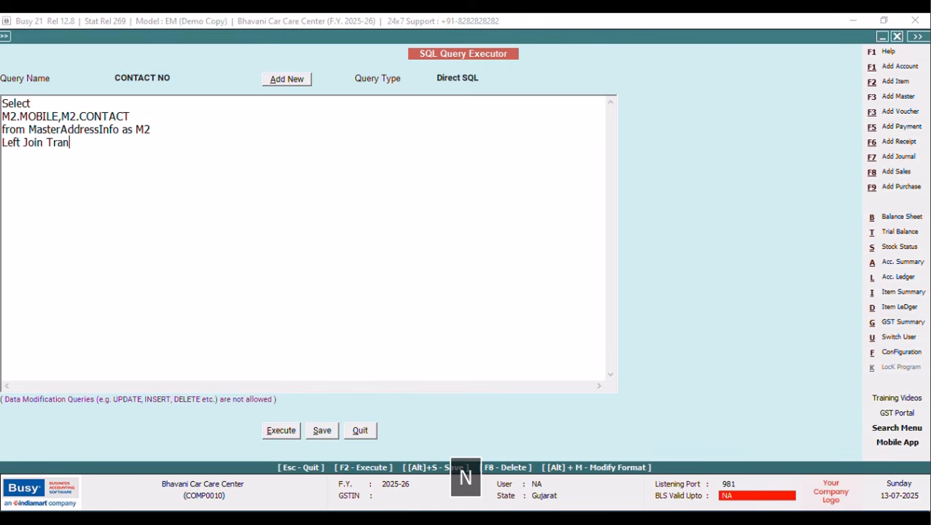
pyautogui.write('1 on')
pyautogui.press('Return')
pyautogui.press('CapsLock')
pyautogui.write('Tran1.')
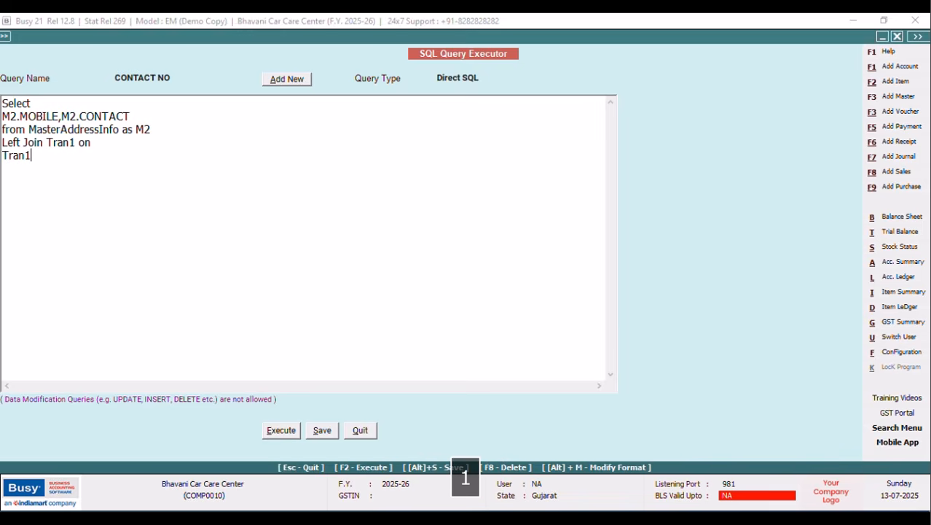
pyautogui.press('CapsLock')
pyautogui.write('M')
pyautogui.press('CapsLock')
pyautogui.write('asetr')
pyautogui.press('CapsLock')
pyautogui.write('CO')
pyautogui.press('CapsLock')
pyautogui.press('BackSpace')
pyautogui.press('BackSpace')
pyautogui.press('BackSpace')
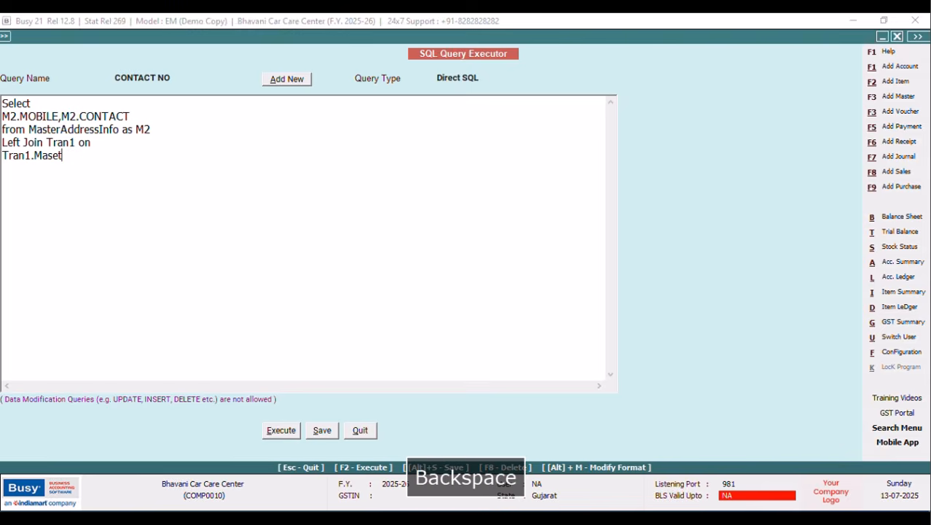
pyautogui.press('CapsLock')
pyautogui.write('ter')
pyautogui.press('CapsLock')
pyautogui.write('C')
pyautogui.press('CapsLock')
pyautogui.write('ode1=m')
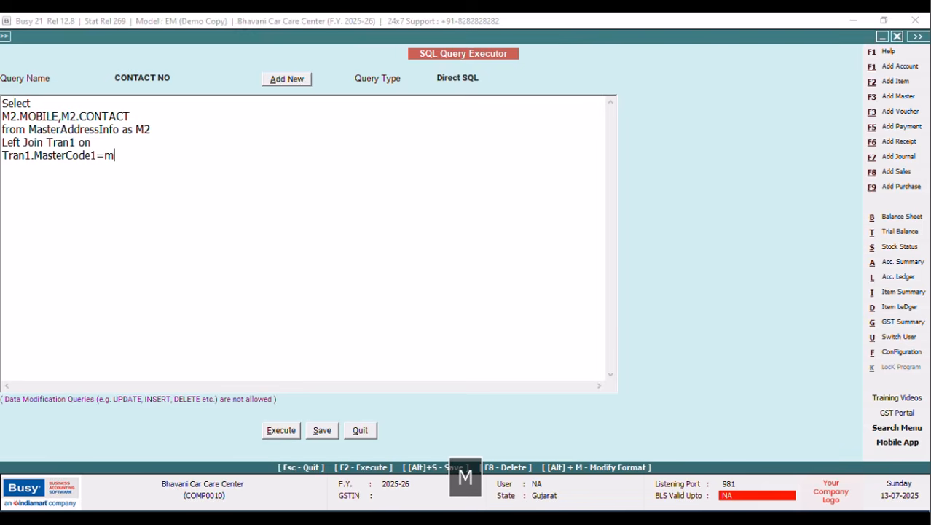
pyautogui.write('2.master')
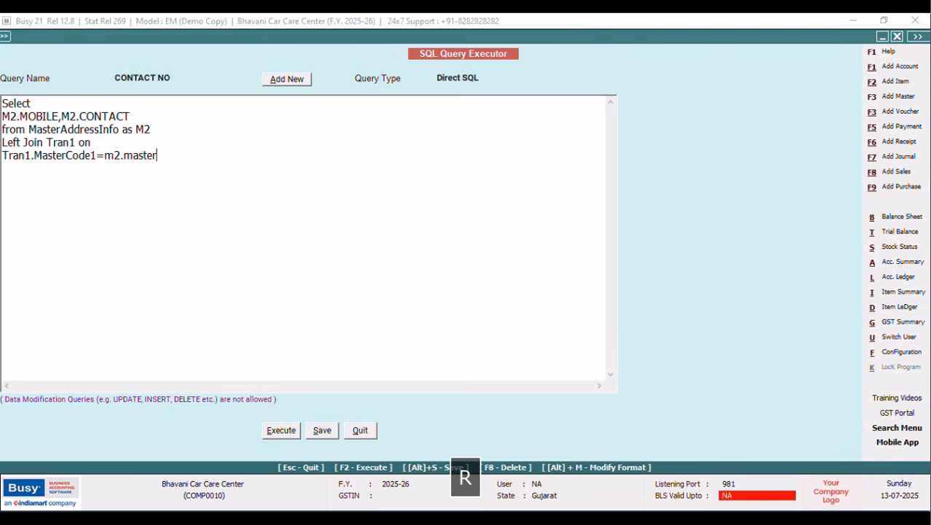
pyautogui.write('code')
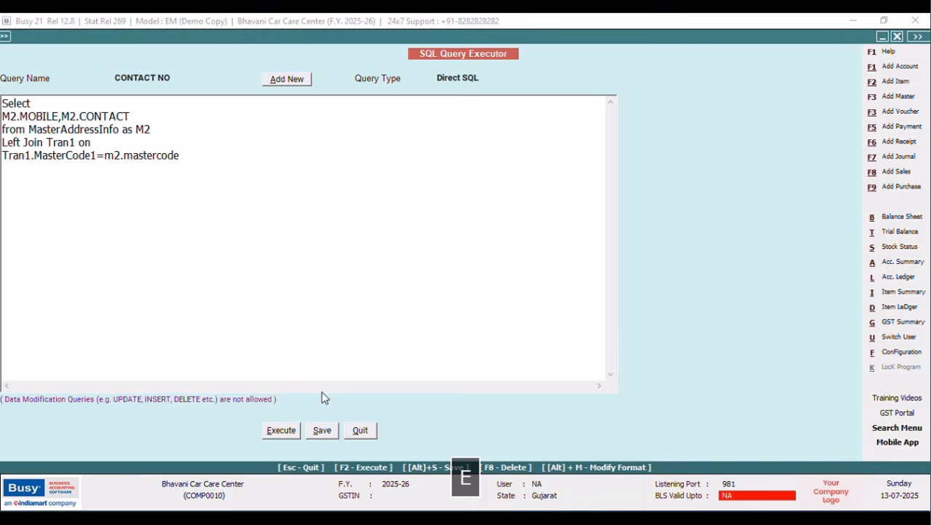
# Save and run the joined query and review its results.
pyautogui.click(290, 432)
pyautogui.click(543, 295)
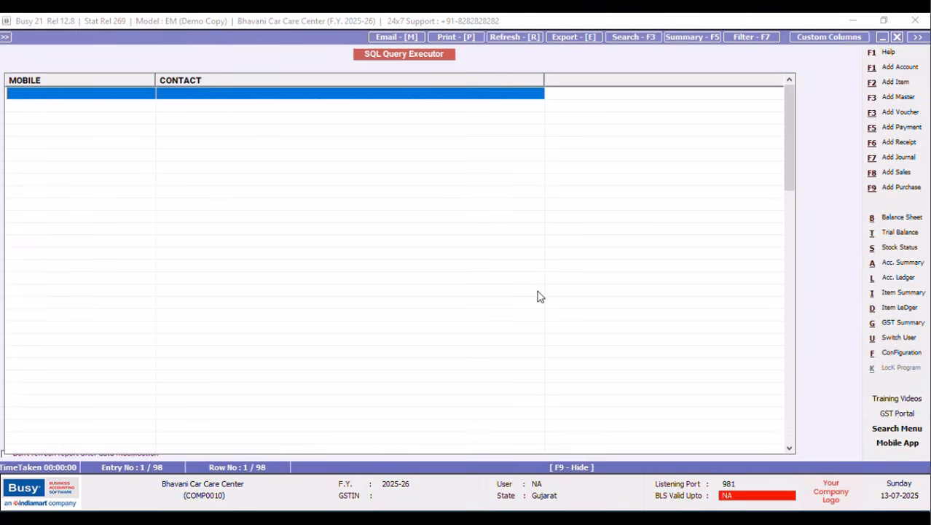
pyautogui.moveTo(787, 109); pyautogui.dragTo(787, 353)
# Drop the asterisk column, change MOBILE to telno, and run the query to check results.
pyautogui.press('Escape')
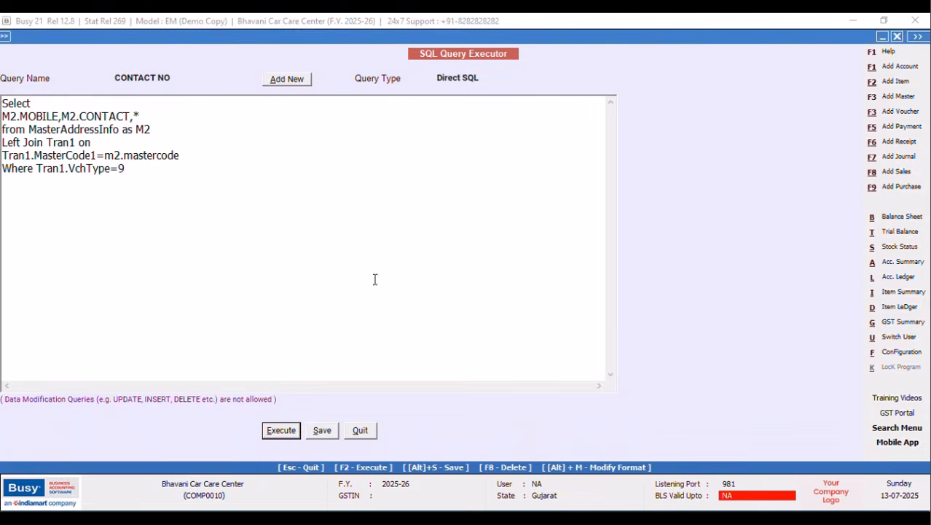
pyautogui.click(153, 115)
pyautogui.press('BackSpace')
pyautogui.press('BackSpace')
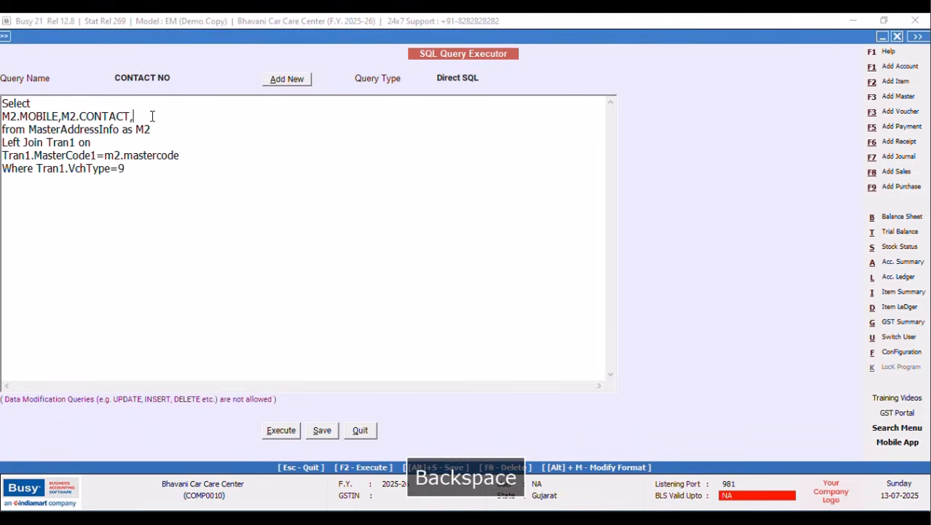
pyautogui.click(46, 117)
pyautogui.press('BackSpace')
pyautogui.press('BackSpace')
pyautogui.press('BackSpace')
pyautogui.press('BackSpace')
pyautogui.press('BackSpace')
pyautogui.press('BackSpace')
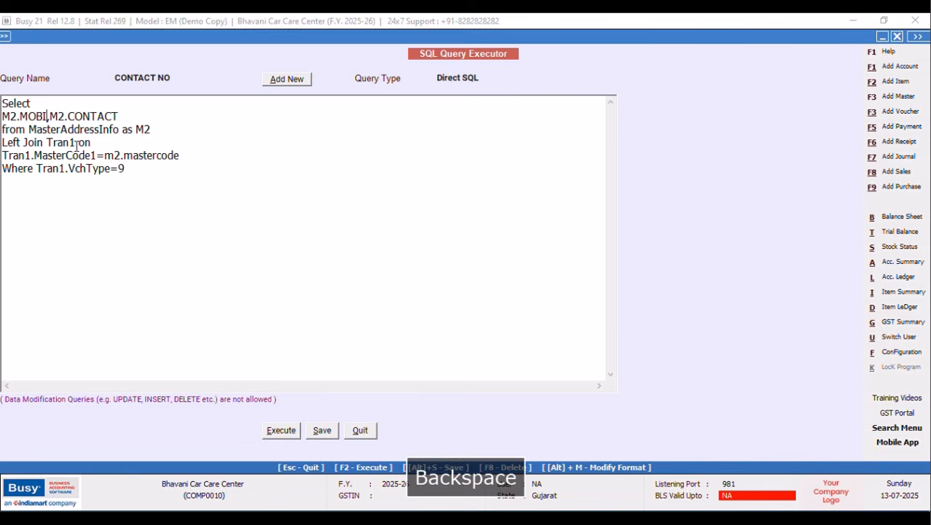
pyautogui.write('telno')
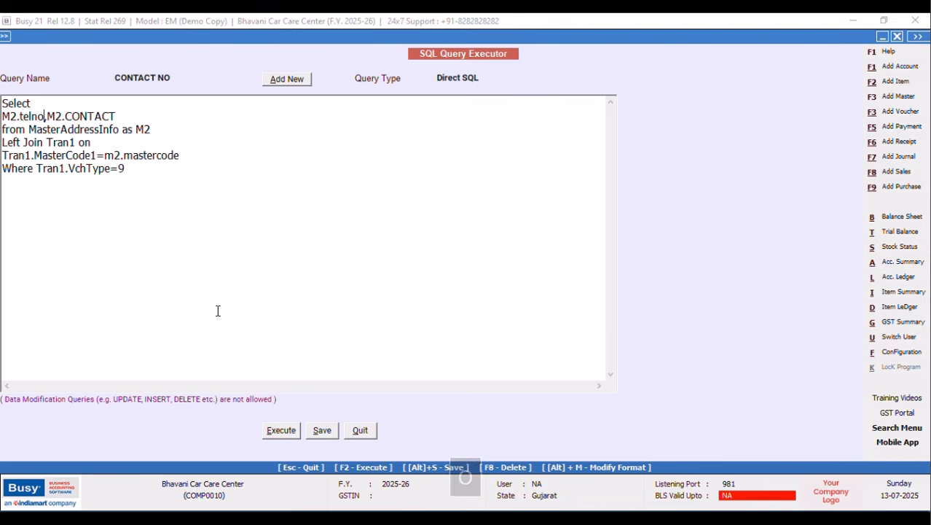
pyautogui.click(281, 430)
pyautogui.click(532, 301)
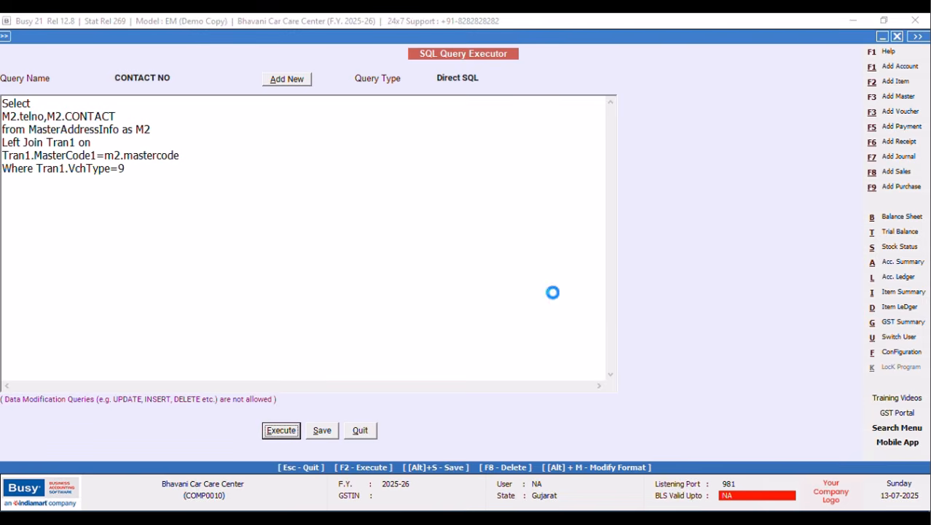
pyautogui.click(60, 109)
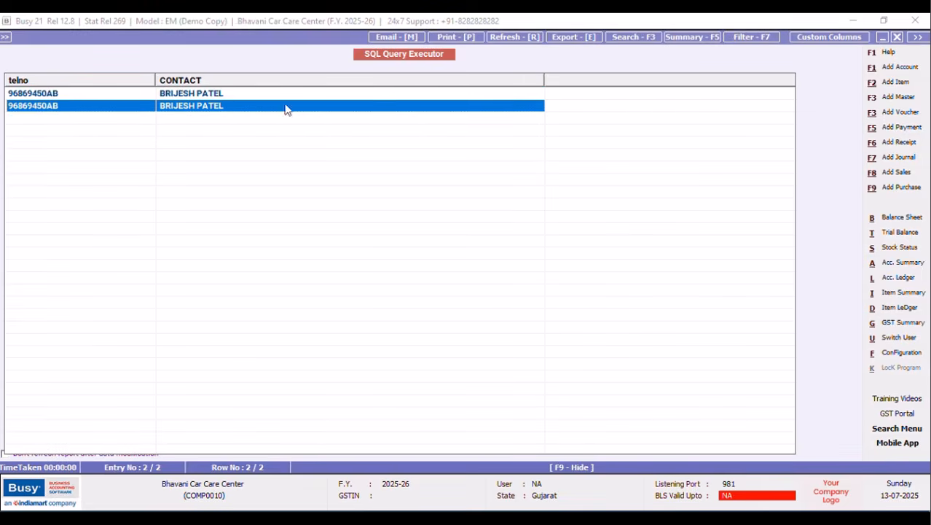
pyautogui.click(898, 37)
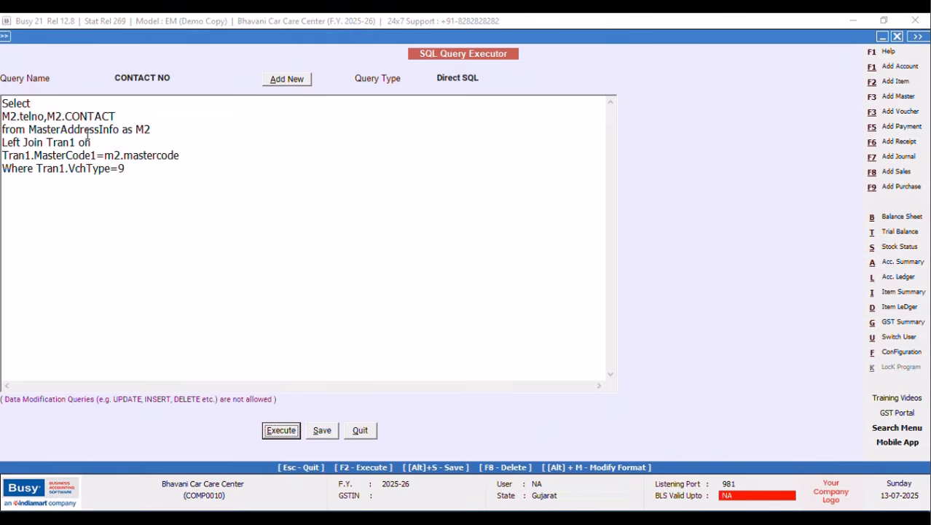
pyautogui.moveTo(46, 117)
pyautogui.mouseDown()
pyautogui.moveTo(151, 109)
pyautogui.moveTo(47, 117)
pyautogui.mouseUp()
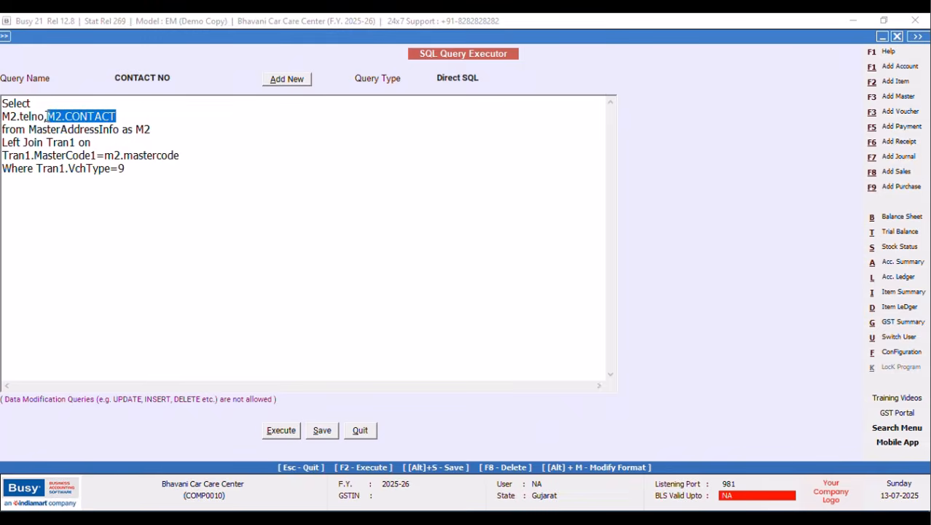
pyautogui.press('Delete')
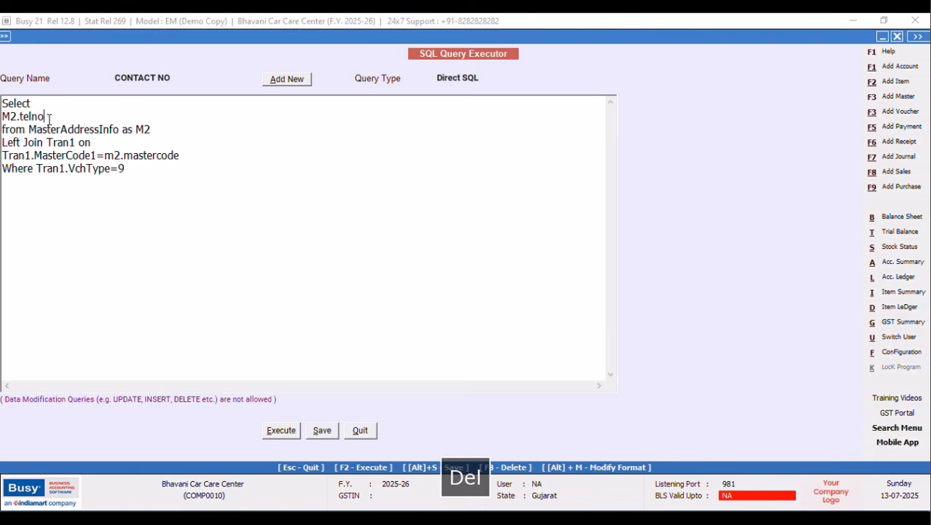
pyautogui.moveTo(64, 38); pyautogui.dragTo(104, 37)
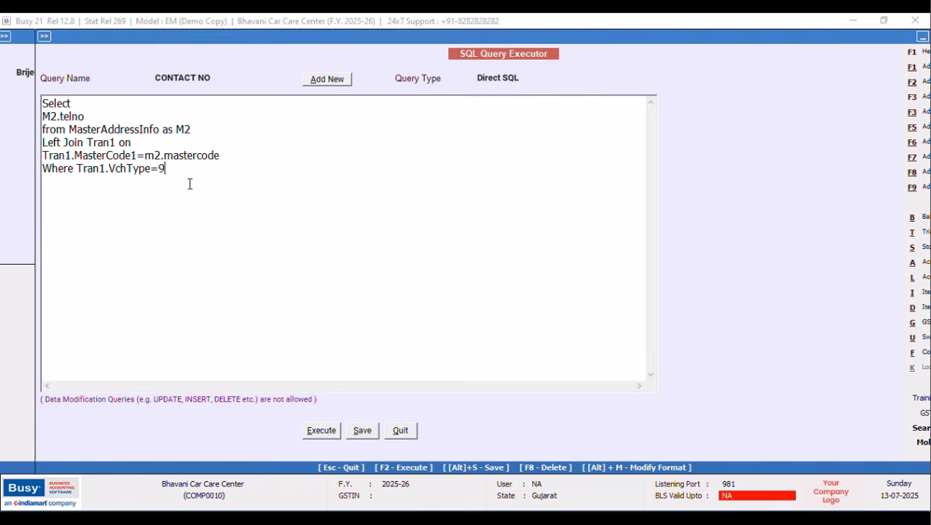
pyautogui.press('Return')
pyautogui.write('and')
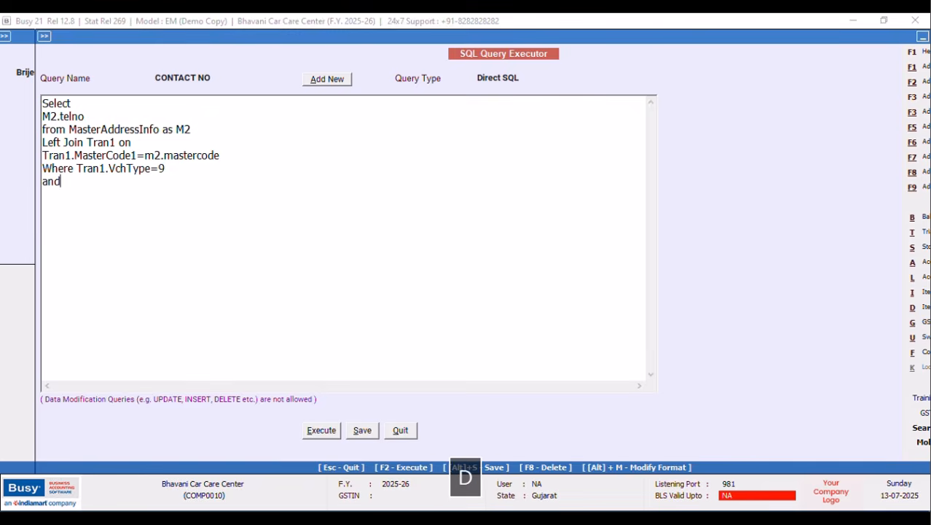
pyautogui.write(' tran1.VchCode=@')
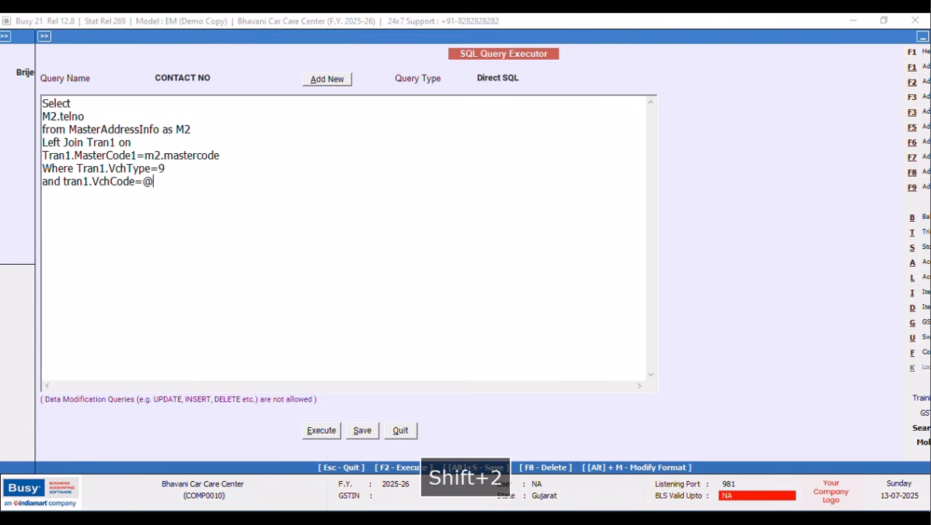
pyautogui.write('VchCode')
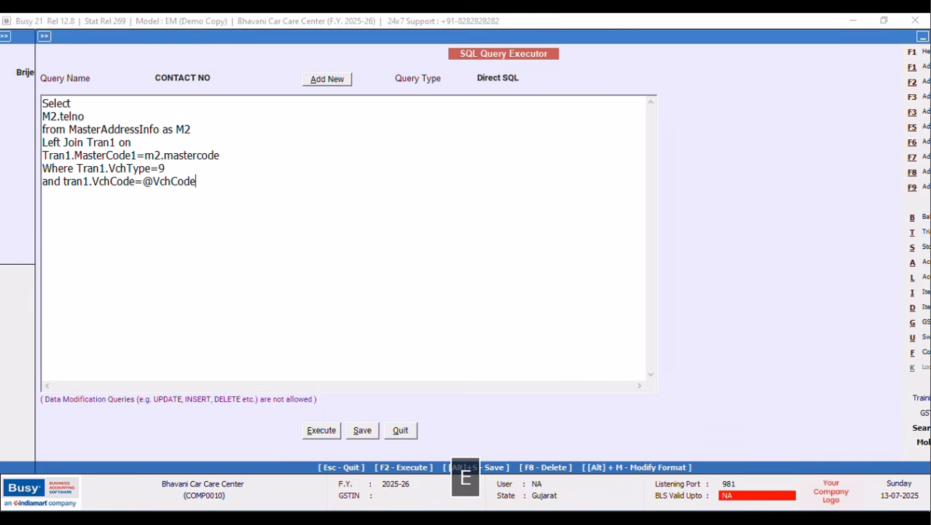
pyautogui.write('@')
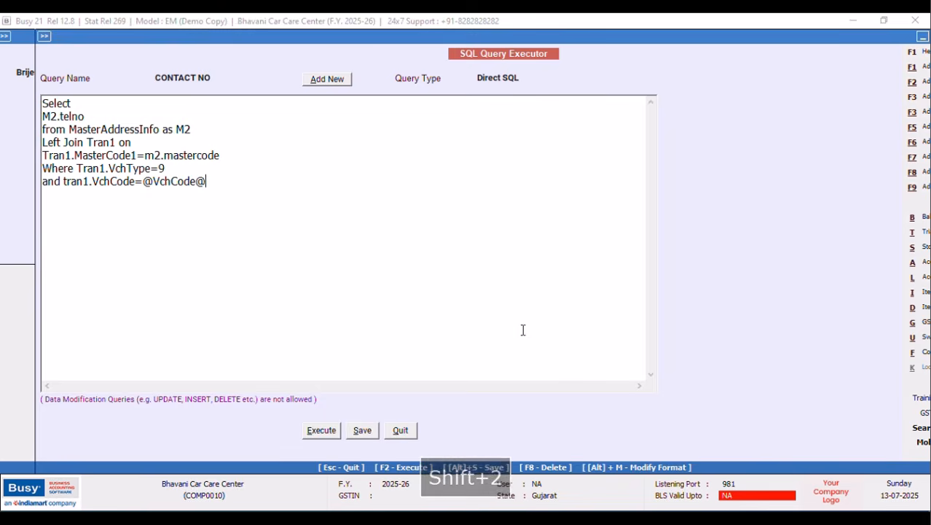
# Set the query type to Vch. Header(Inventory) and save the CONTACT NO query.
pyautogui.click(519, 78)
pyautogui.click(539, 141)
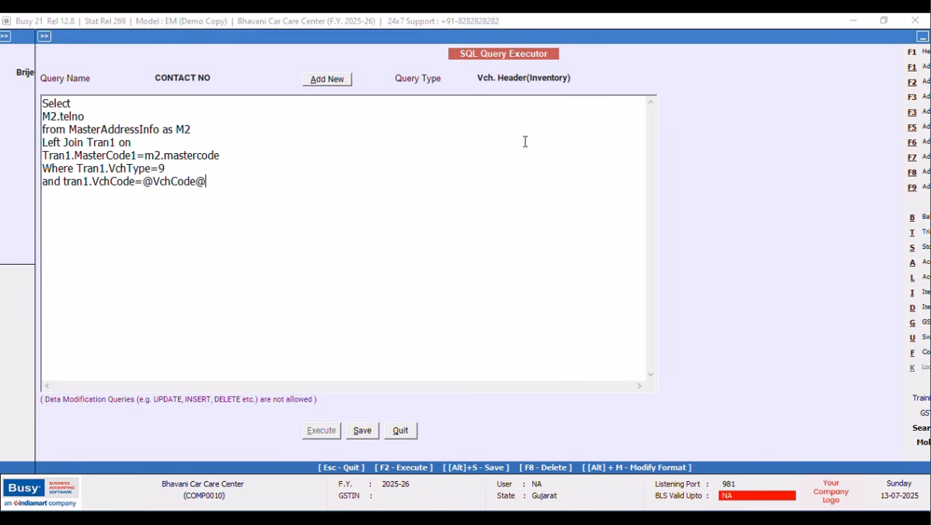
pyautogui.click(365, 431)
pyautogui.click(548, 294)
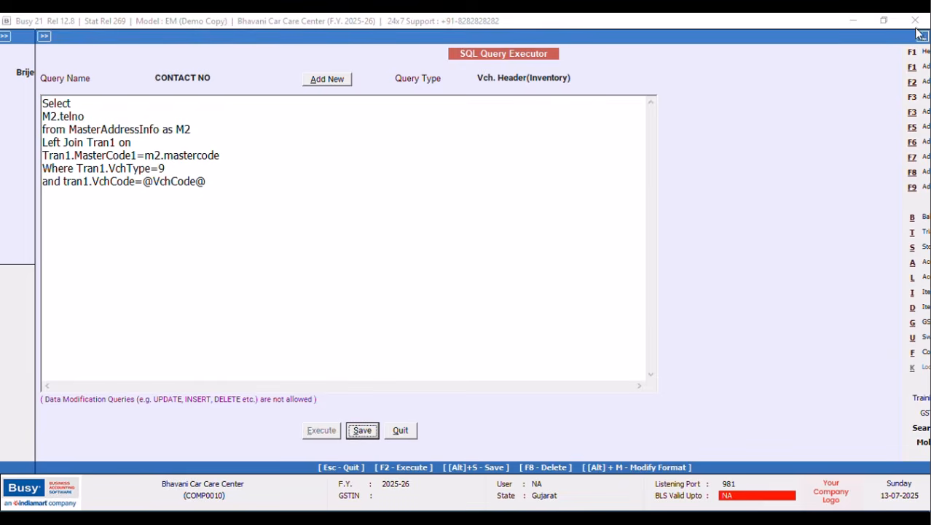
pyautogui.moveTo(866, 40); pyautogui.dragTo(715, 56)
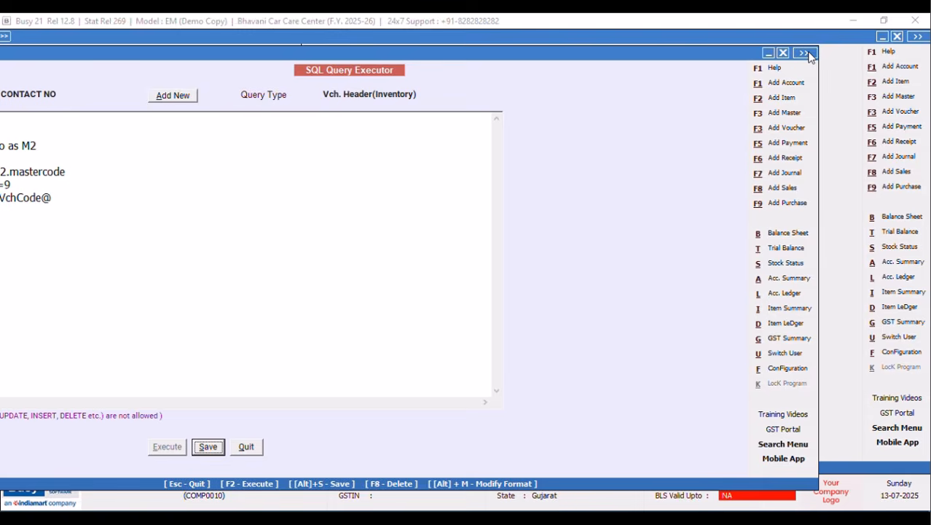
# Open the NEW DESIGN Sales Invoice header under Invoice/Document Printing (Advanced) configuration.
pyautogui.click(783, 54)
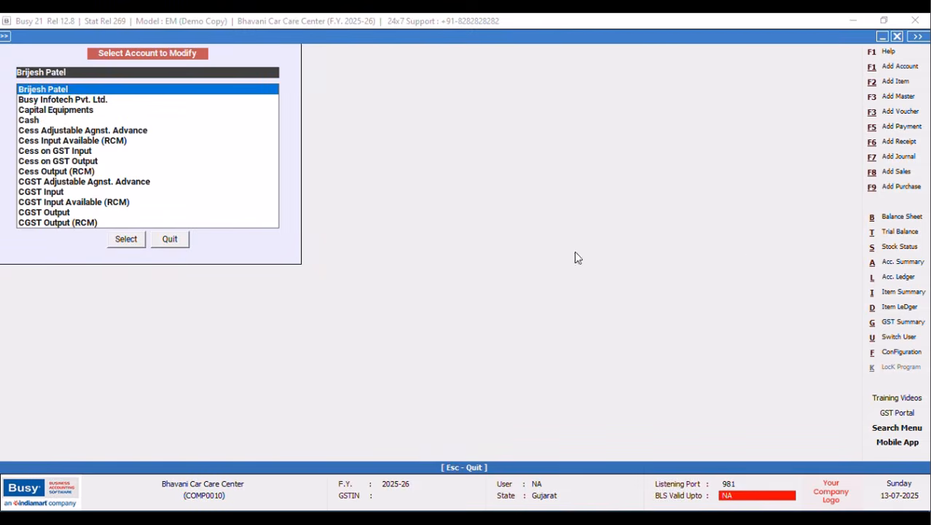
pyautogui.click(900, 352)
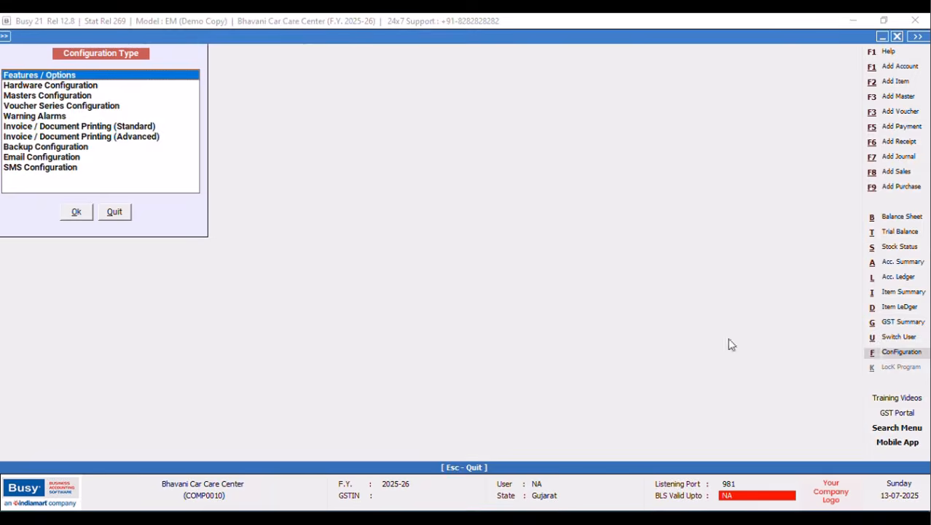
pyautogui.click(133, 139)
pyautogui.click(77, 212)
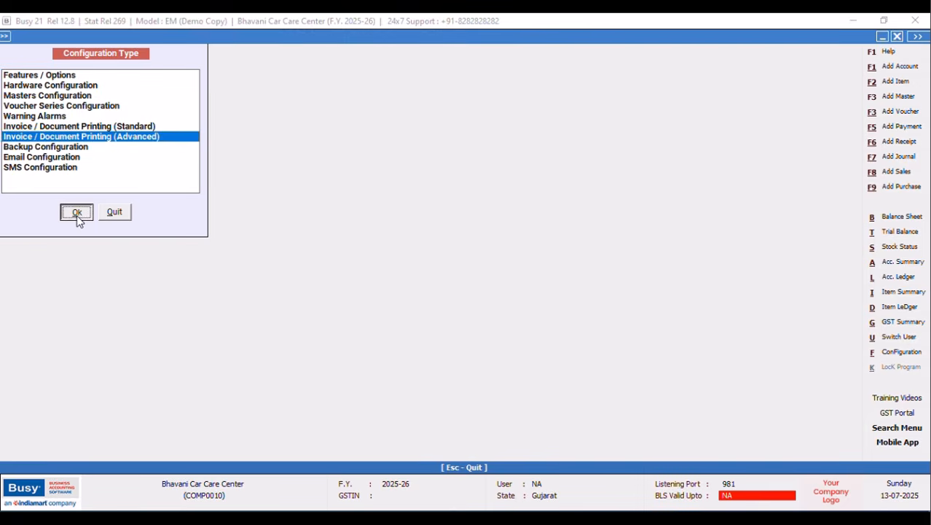
pyautogui.click(23, 95)
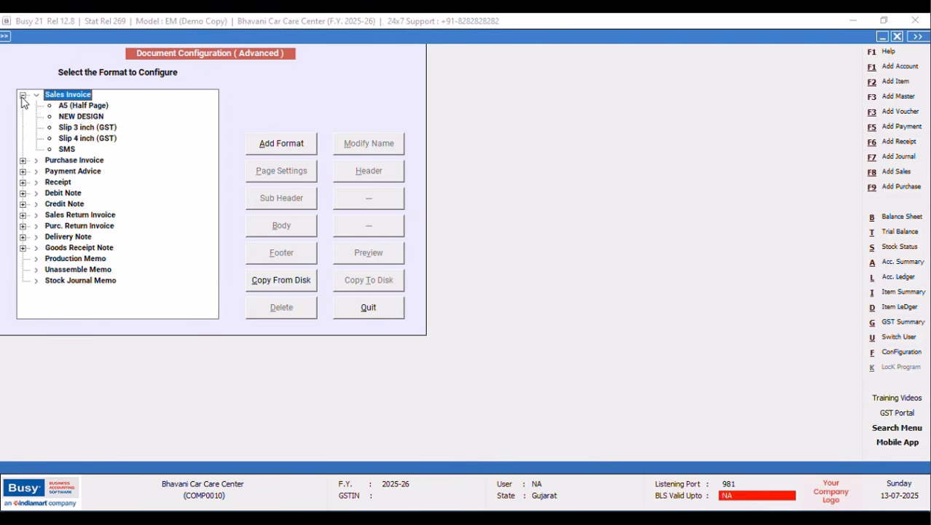
pyautogui.click(80, 117)
pyautogui.click(379, 175)
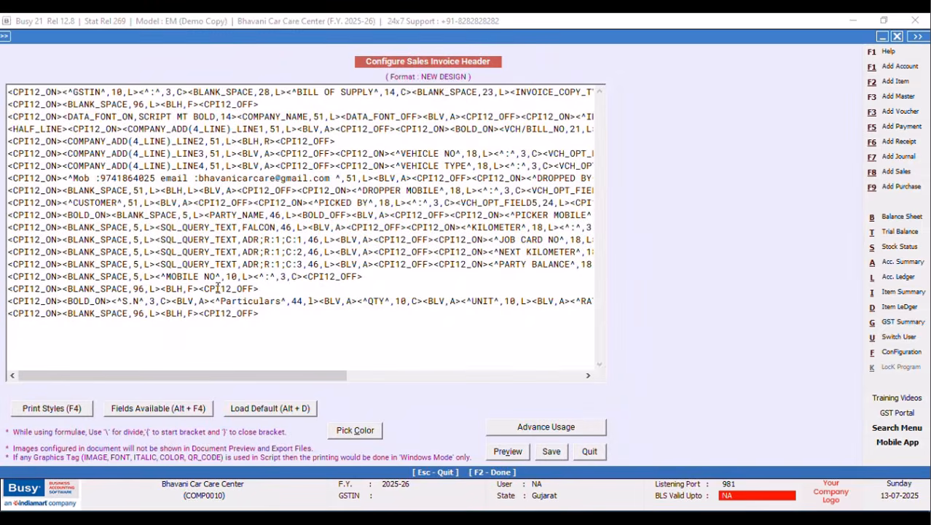
# Insert an SQL_QUERY_TEXT field after MOBILE NO, pointing it at the CONTACT NO query.
pyautogui.click(305, 277)
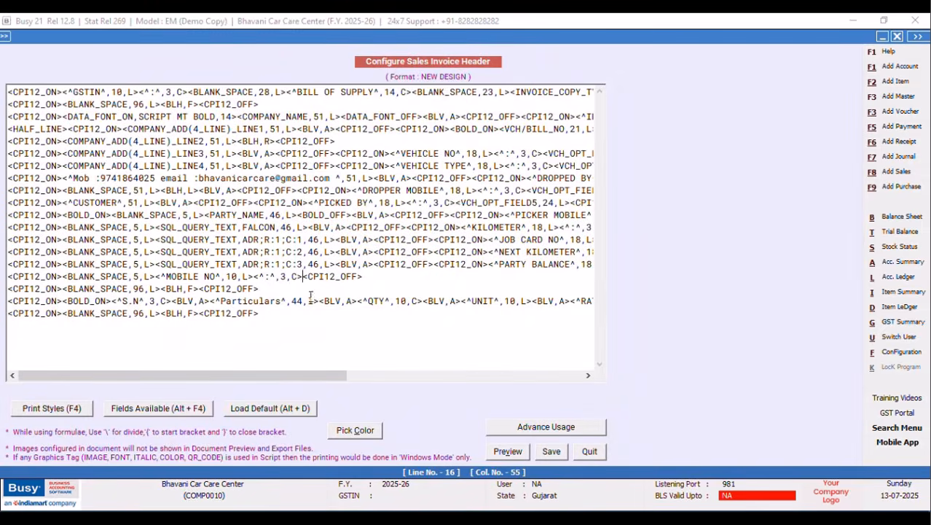
pyautogui.hotkey('alt', 'F4')
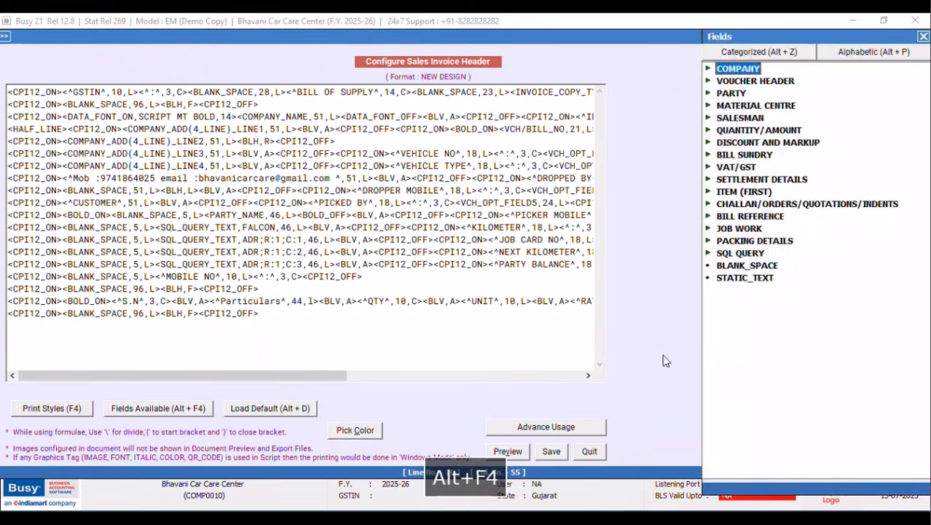
pyautogui.doubleClick(741, 253)
pyautogui.doubleClick(787, 290)
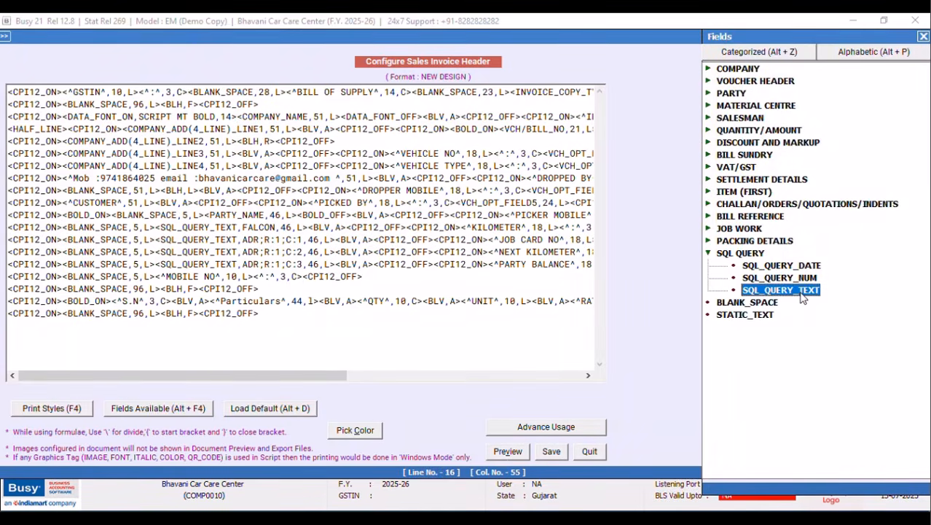
pyautogui.click(412, 276)
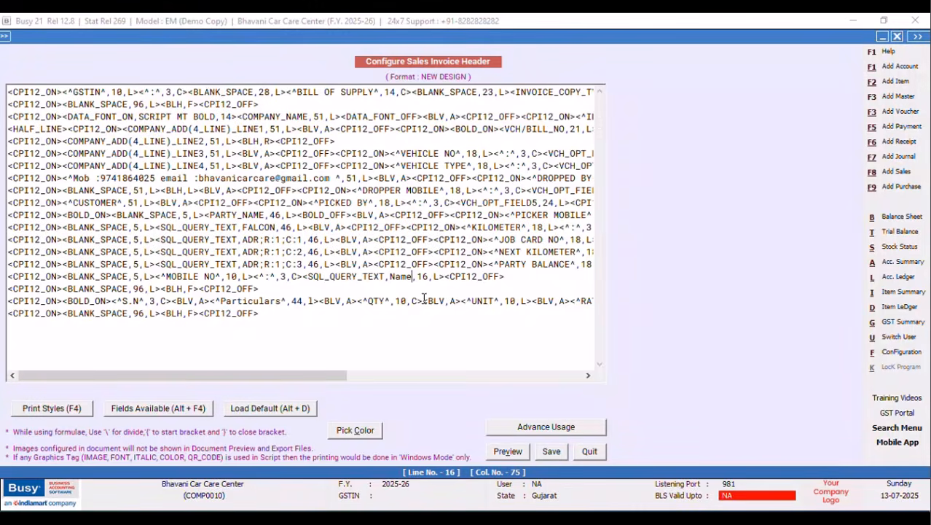
pyautogui.press('BackSpace')
pyautogui.press('BackSpace')
pyautogui.press('BackSpace')
pyautogui.press('BackSpace')
pyautogui.press('BackSpace')
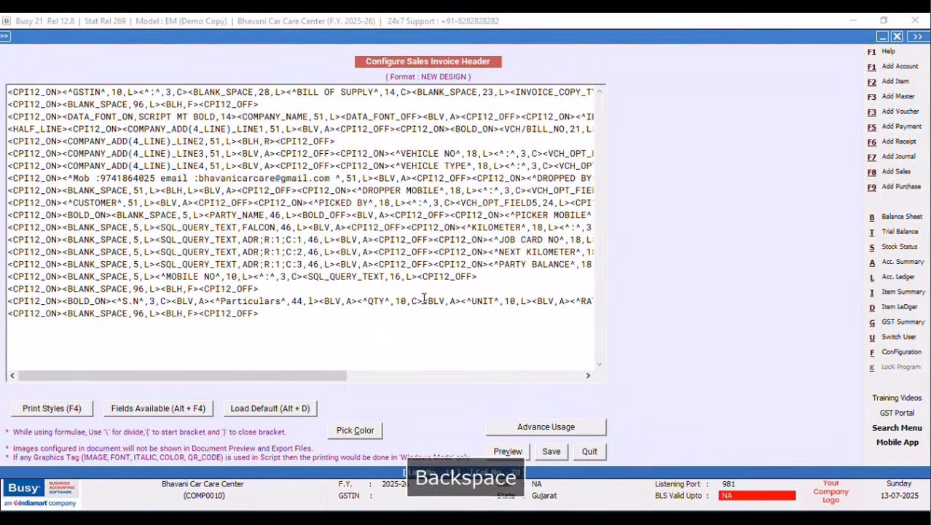
pyautogui.press('Right')
pyautogui.press('capslock')
pyautogui.write('CONTACT')
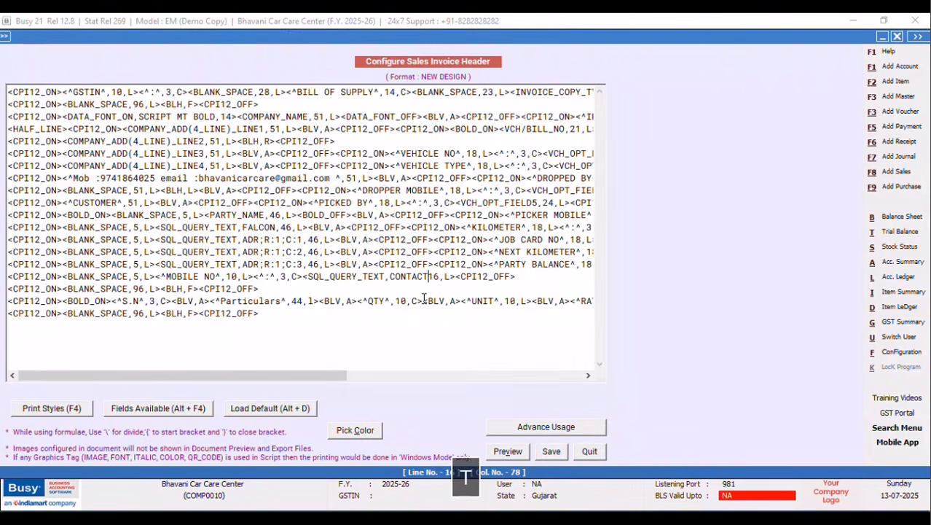
pyautogui.write(' NO')
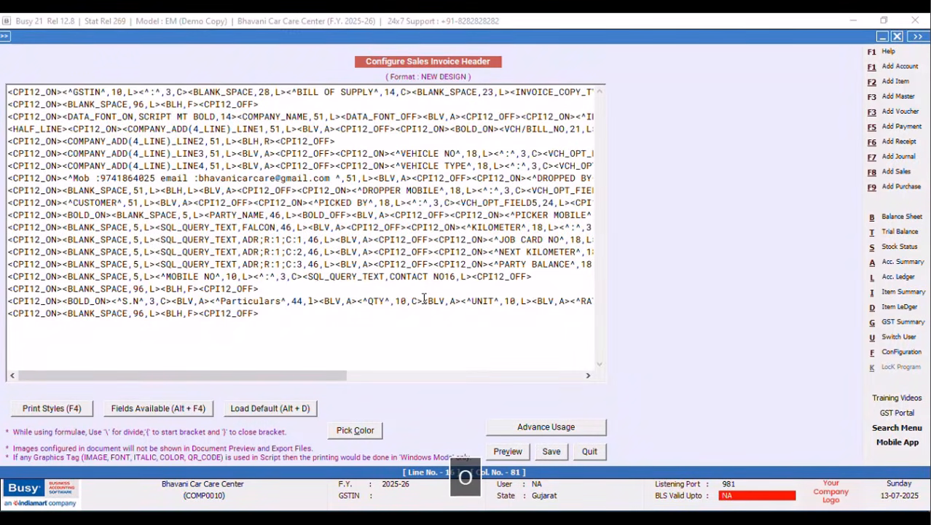
pyautogui.write(',')
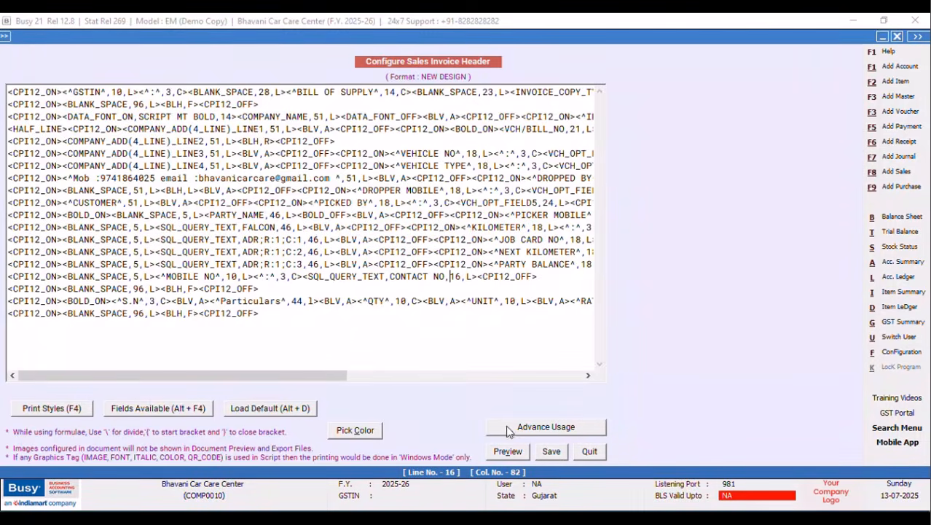
# Save the header change and exit the configuration dialogs.
pyautogui.click(551, 451)
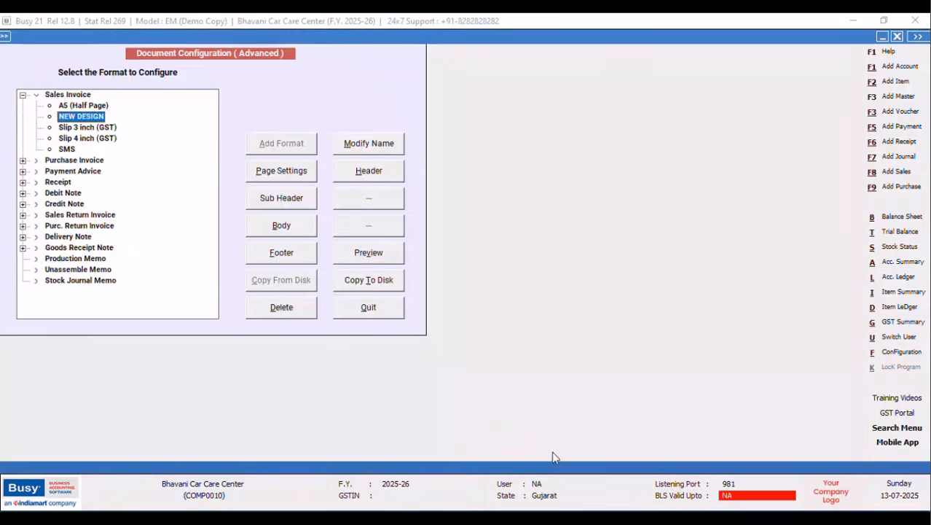
pyautogui.click(367, 312)
pyautogui.click(115, 213)
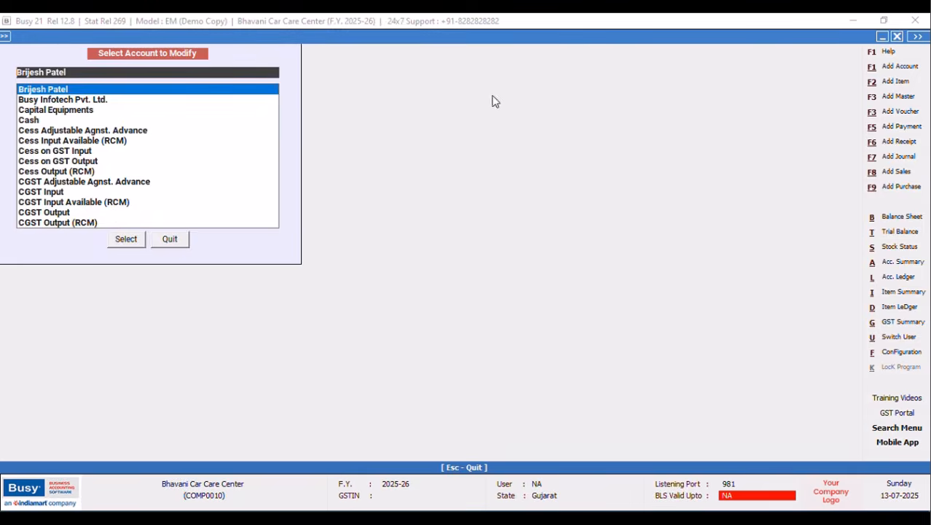
pyautogui.click(166, 241)
# Open the Main-series sales voucher for modification and preview it as a Sales Invoice.
pyautogui.click(162, 36)
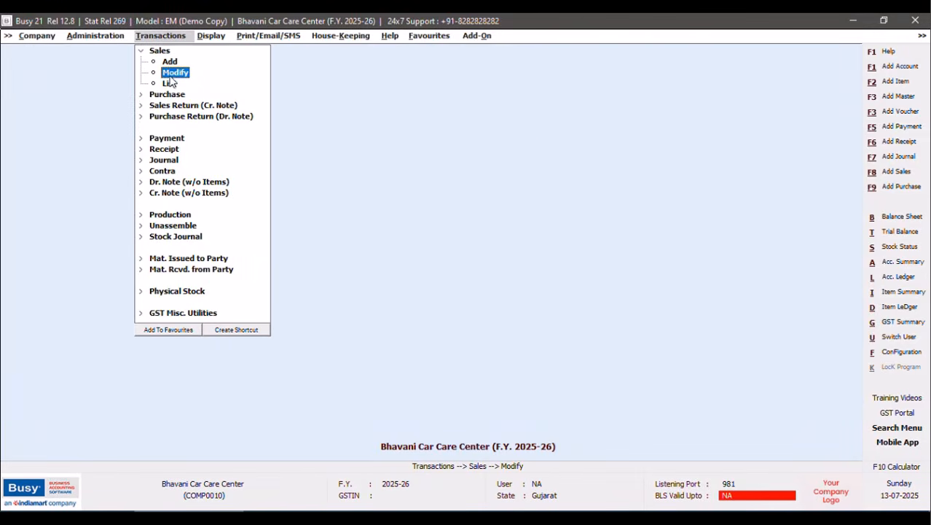
pyautogui.click(173, 73)
pyautogui.click(128, 92)
pyautogui.click(124, 162)
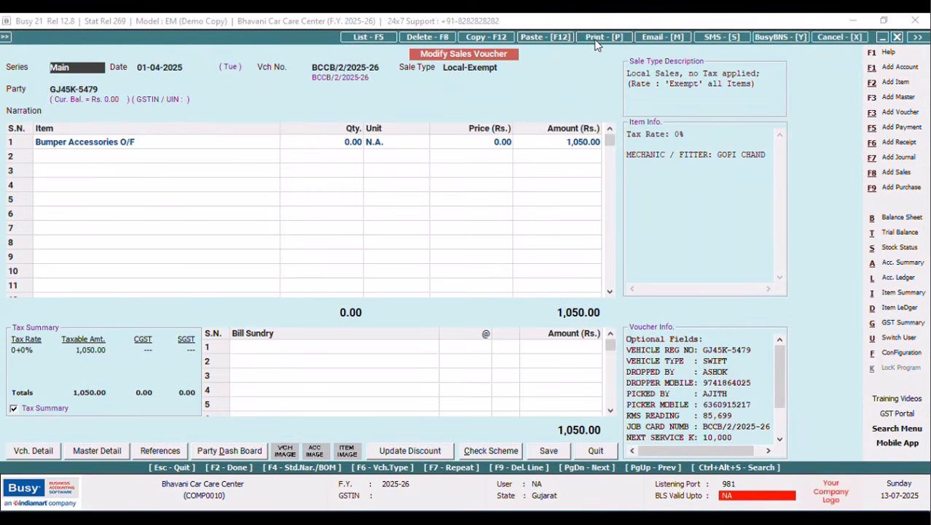
pyautogui.click(595, 37)
pyautogui.click(392, 274)
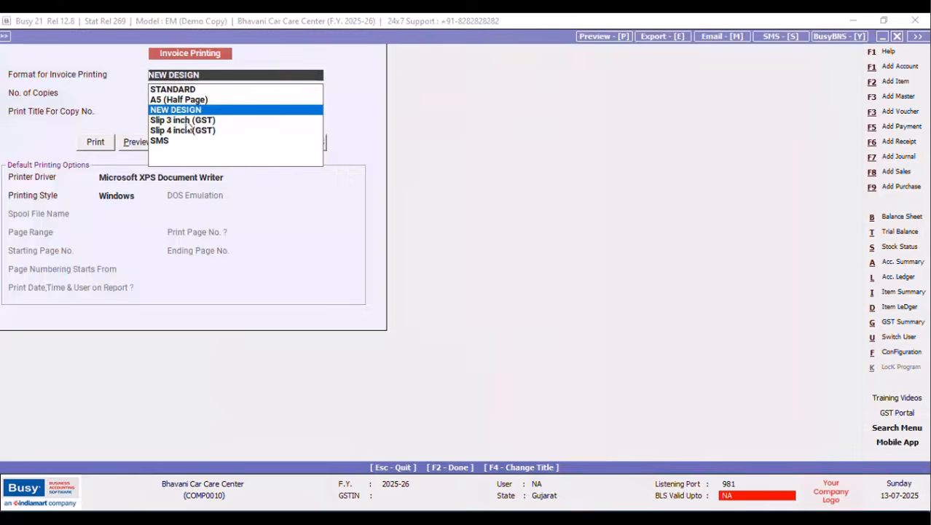
pyautogui.click(137, 145)
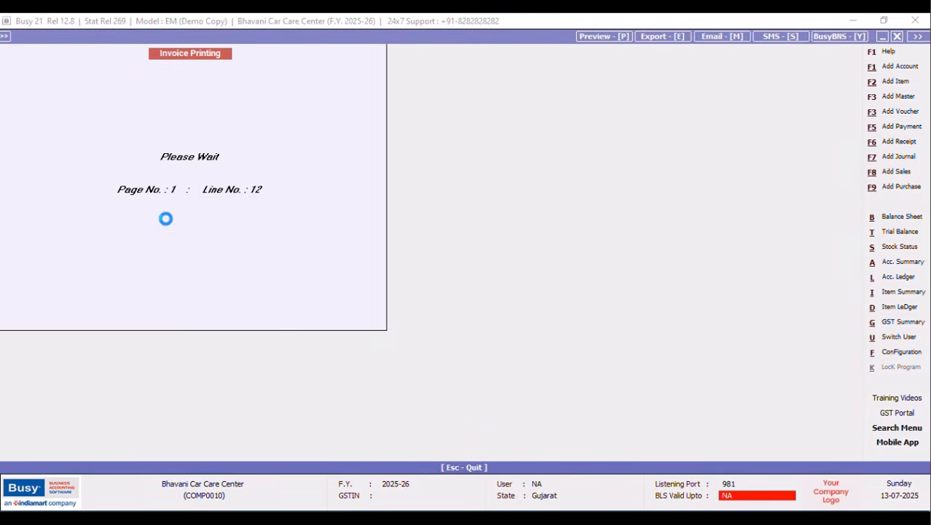